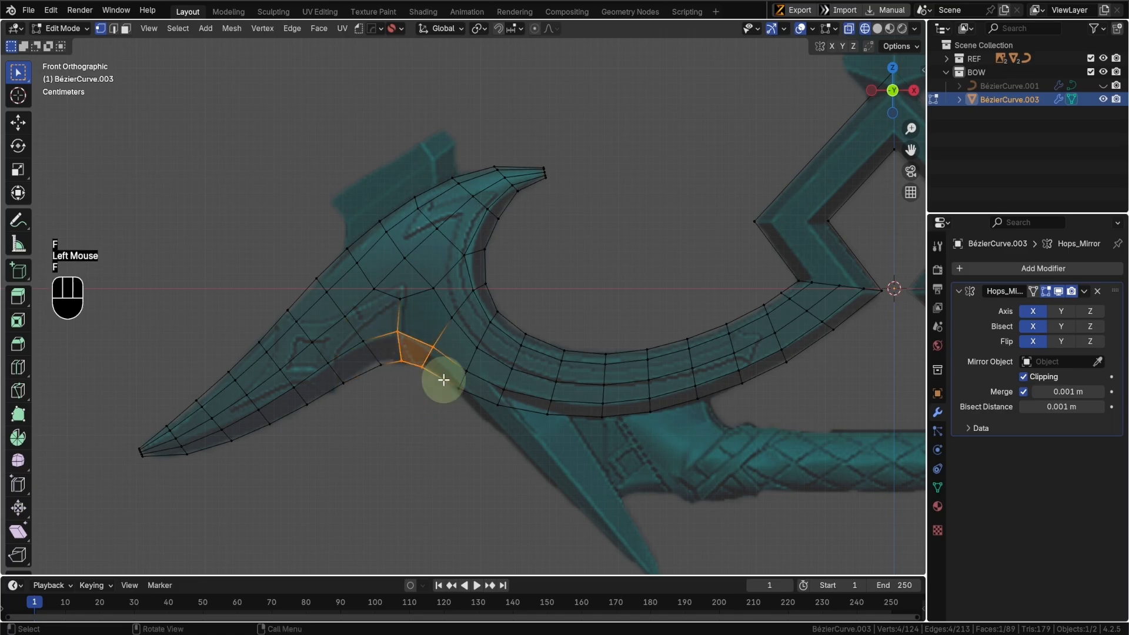
- Move two vertices around the new faces on the bow mesh's lower inner edge to match the reference image
key("g")
left_click(411, 334)
left_click(403, 302)
key("g")
left_click(416, 310)
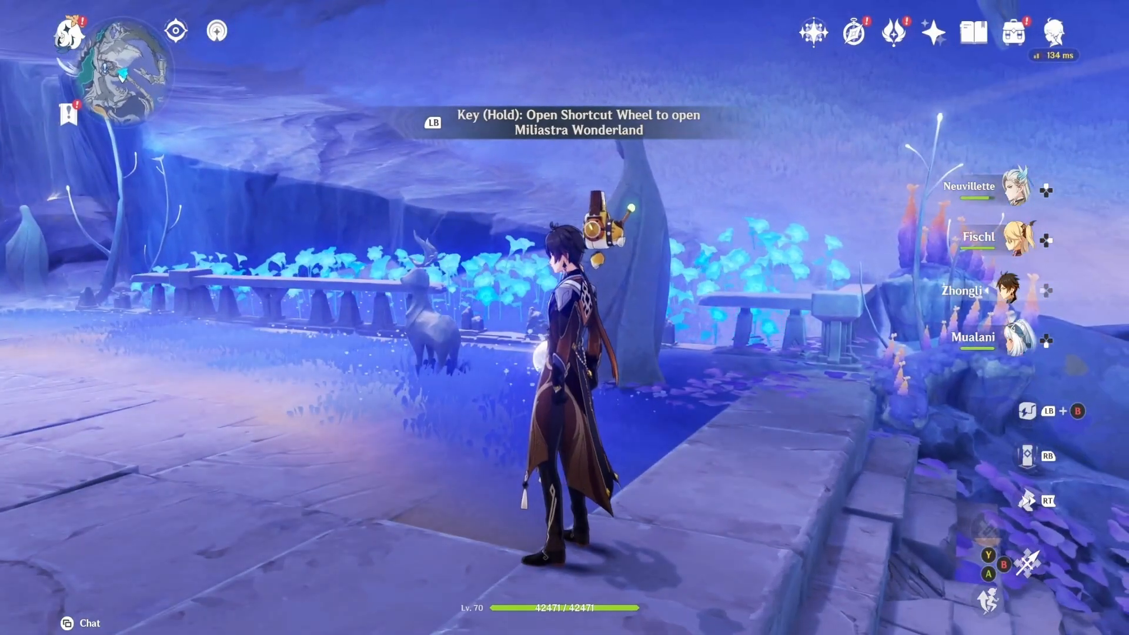
key("2")
key("Tab")
key("m")
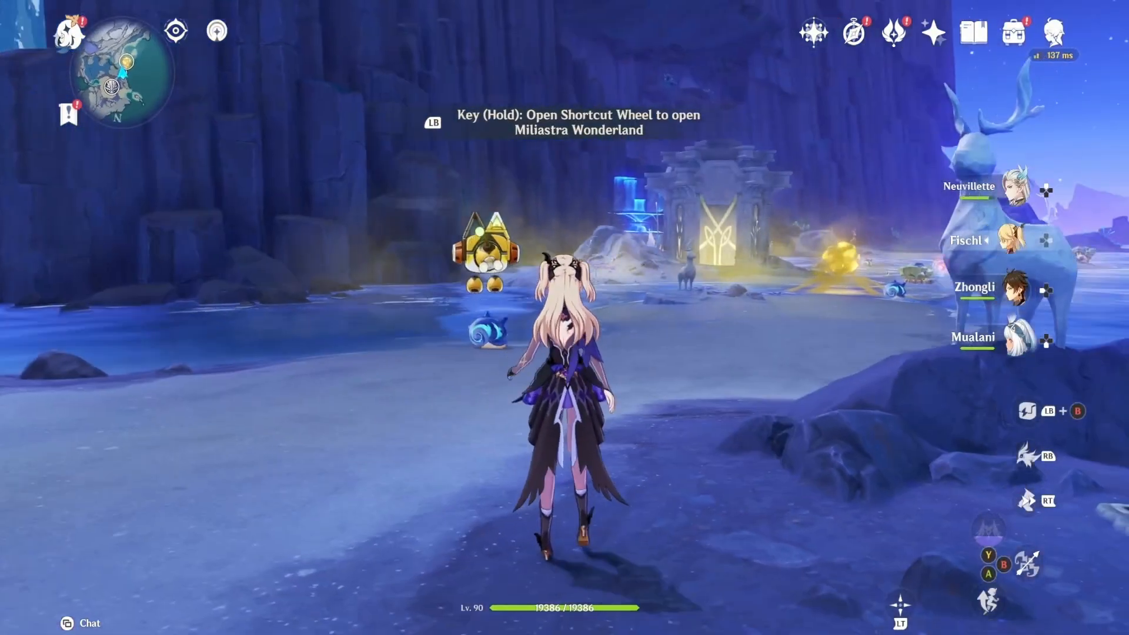
key("m")
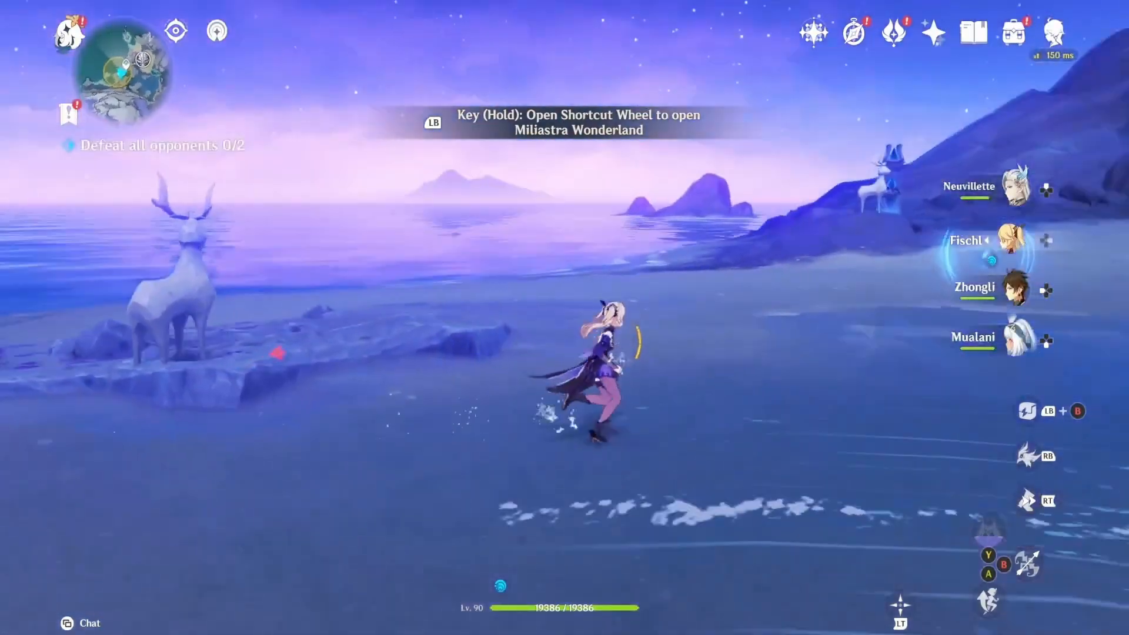
key("3")
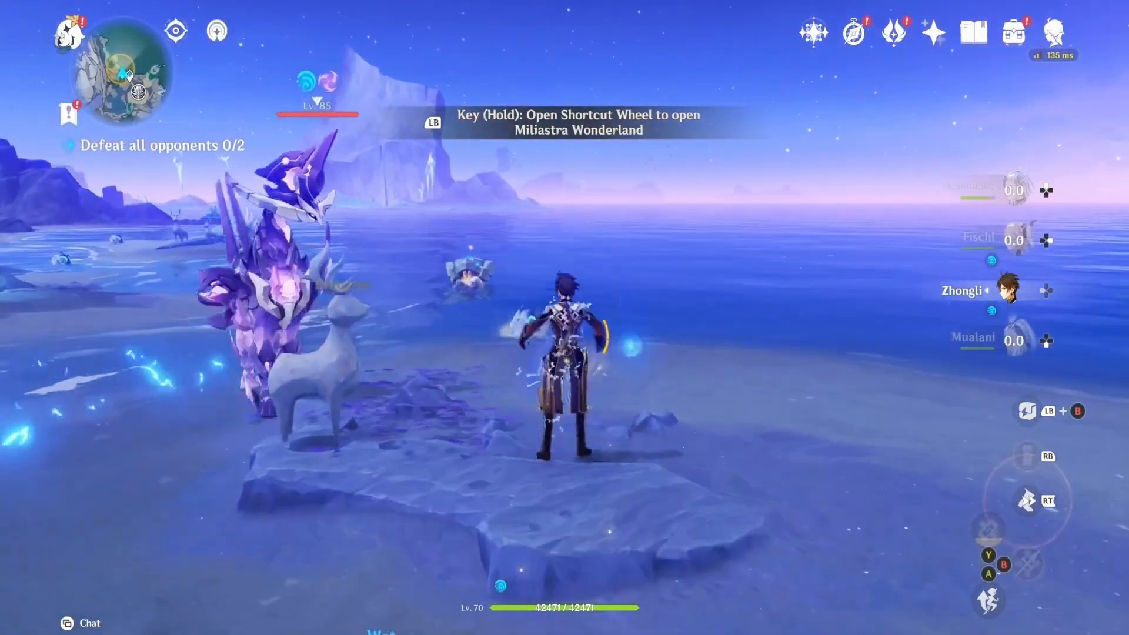
key("e")
key("2")
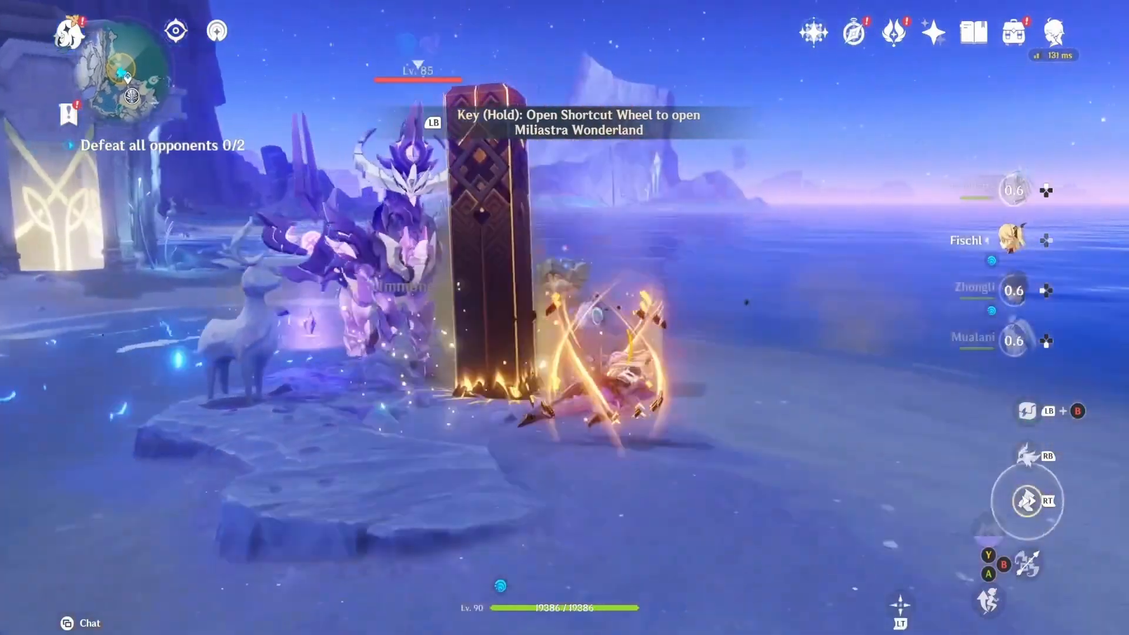
key("e")
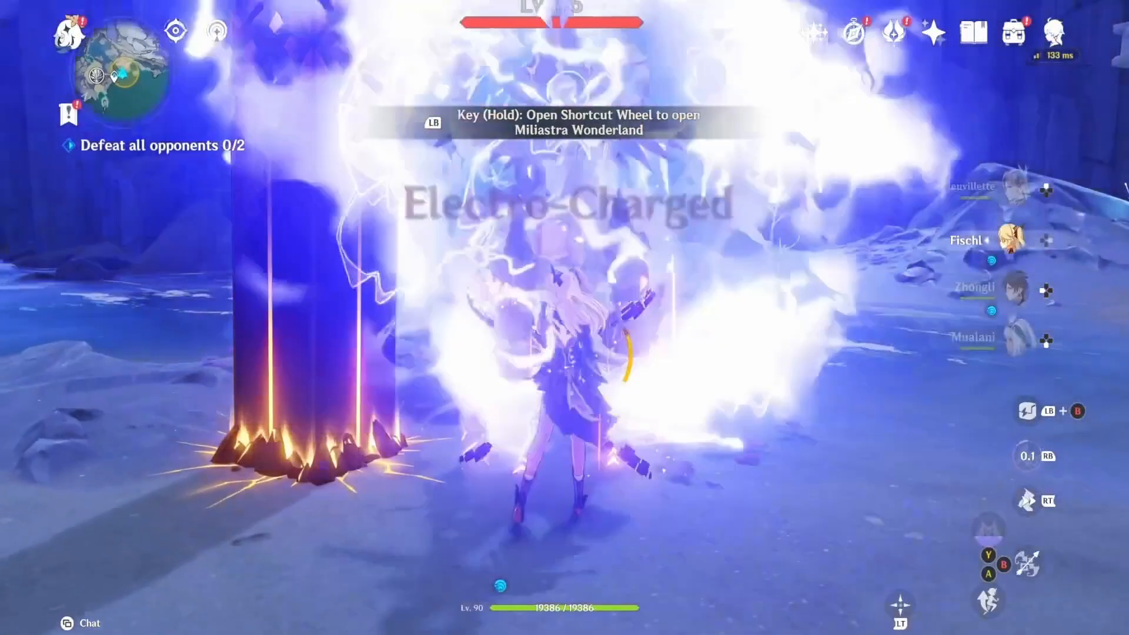
key("4")
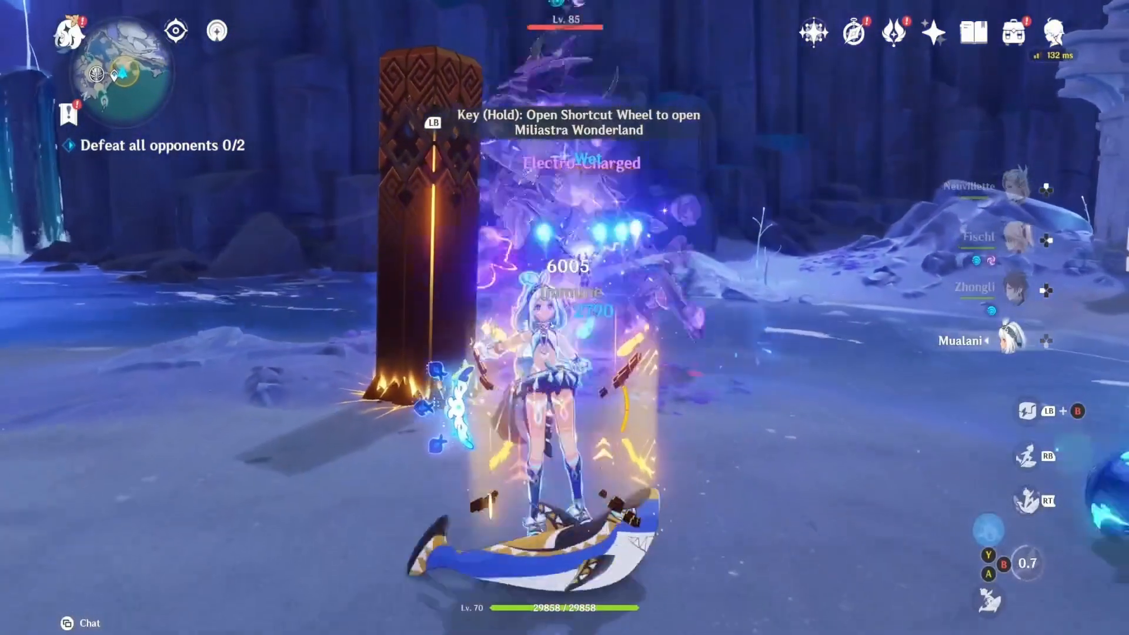
key("e")
key("1")
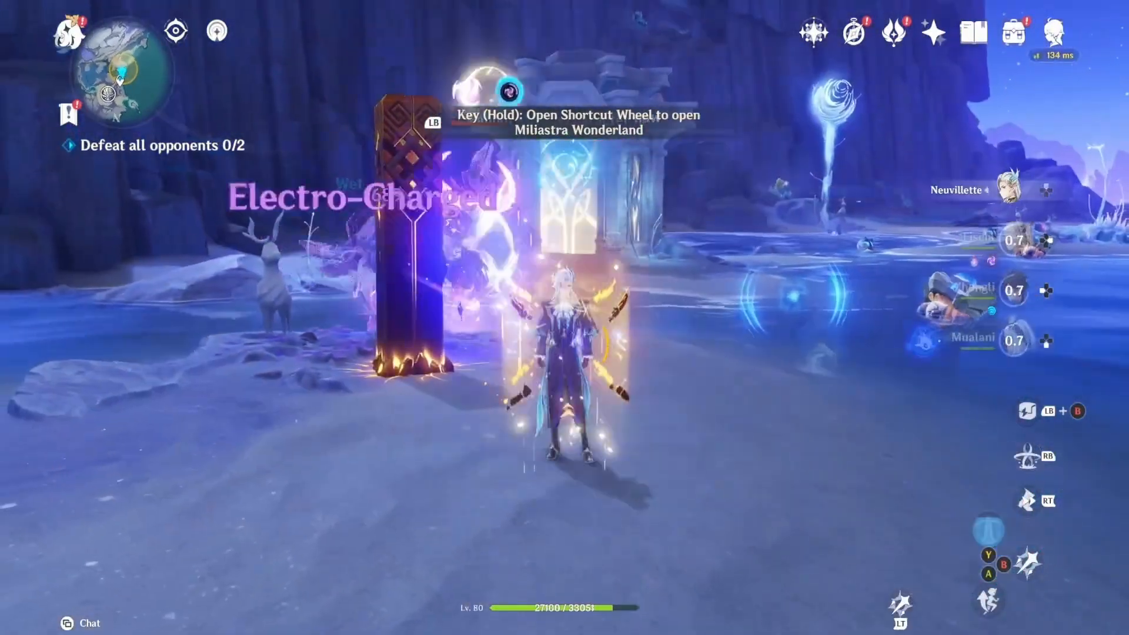
key("e")
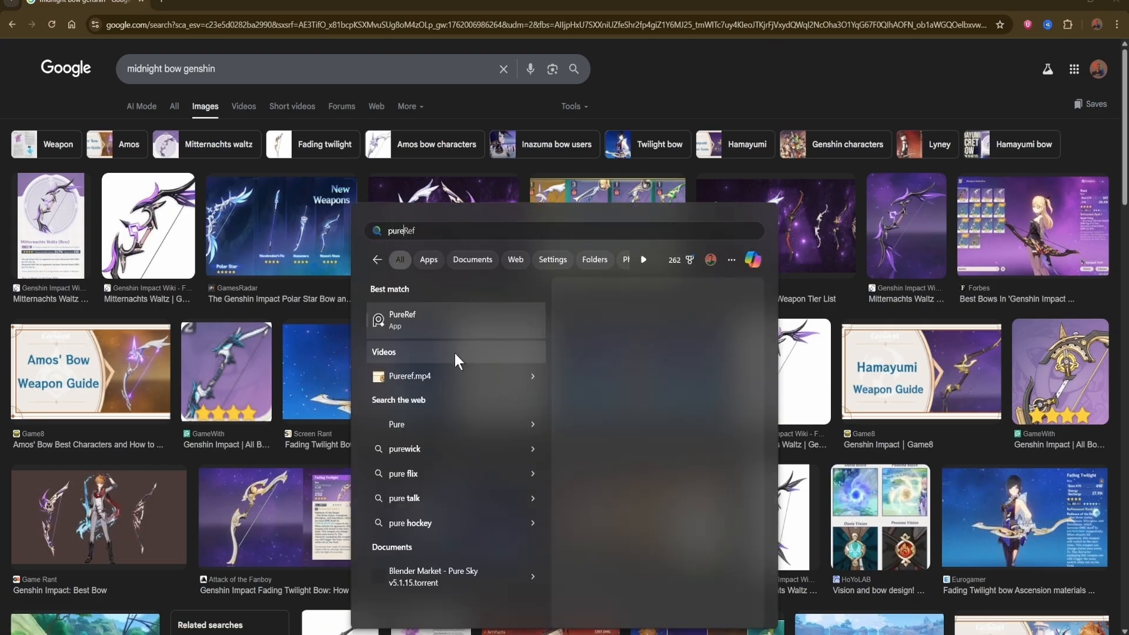
- Launch PureRef, place its window over the image results, and add two Mitternachts Waltz bow images to the board
left_click_drag(454, 354, 802, 142)
right_click_drag(802, 143, 727, 230)
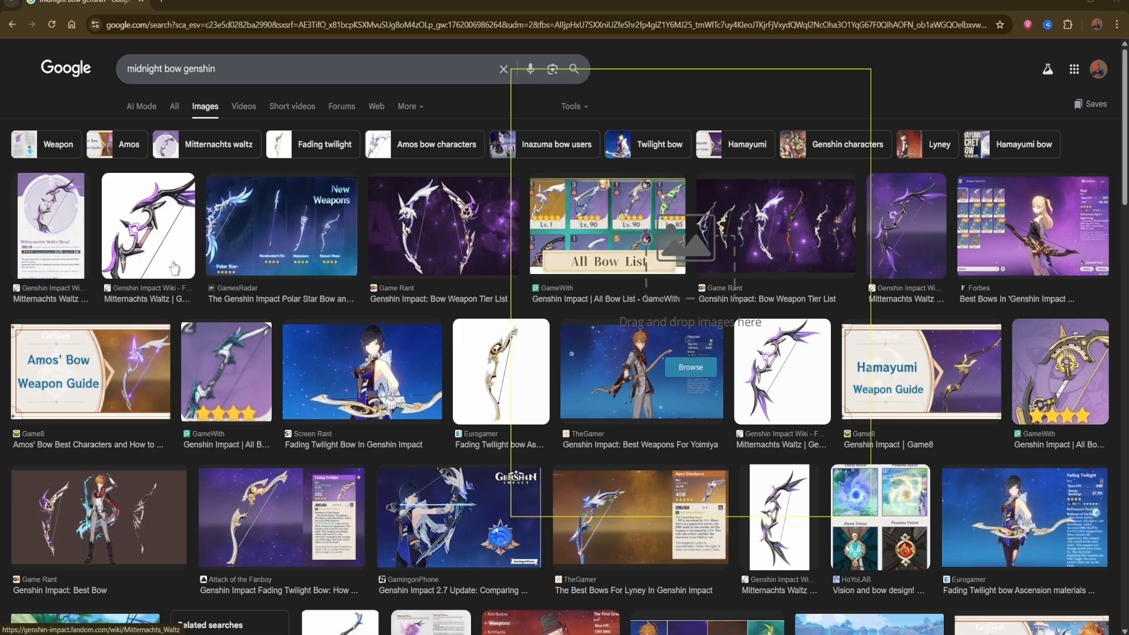
left_click_drag(148, 230, 620, 245)
left_click_drag(927, 243, 758, 273)
right_click_drag(758, 276, 572, 277)
- Add the white-background bow, Forbes and Game Rant images from the Google results to the PureRef board
left_click_drag(782, 372, 407, 413)
right_click(572, 413)
left_click_drag(1031, 209, 587, 377)
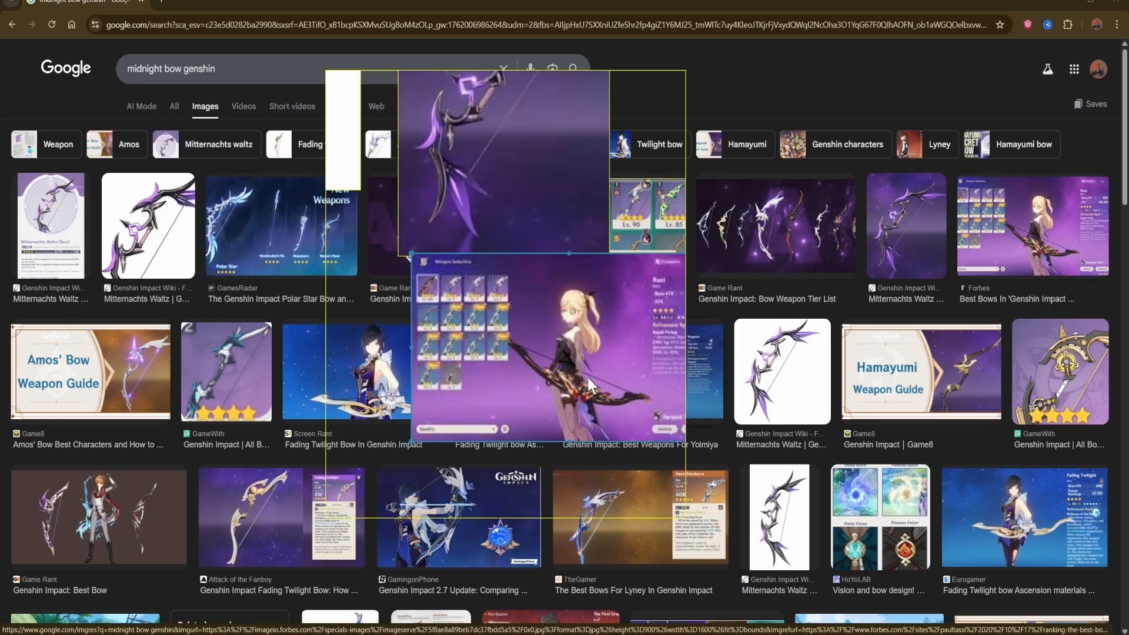
right_click_drag(539, 411, 669, 380)
left_click_drag(112, 518, 522, 341)
right_click_drag(522, 335, 631, 317)
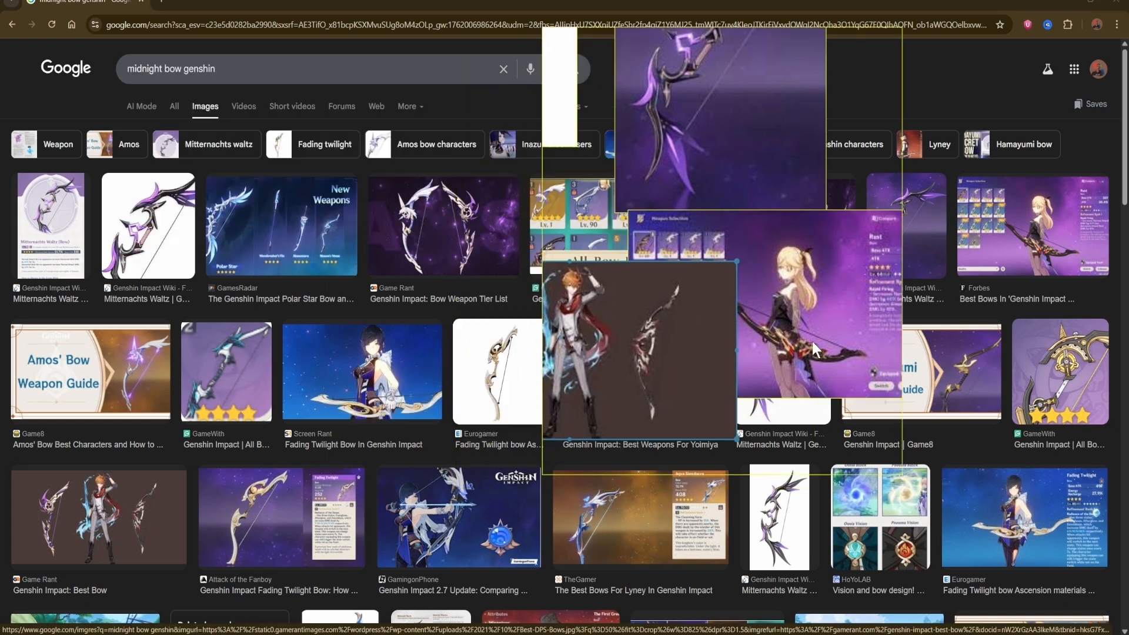
- Spread out the collected images on the PureRef board and reposition its window over the browser
scroll(631, 316, "down", 3)
left_click_drag(631, 317, 635, 376)
left_click_drag(731, 313, 810, 278)
left_click_drag(641, 393, 663, 343)
scroll(665, 341, "up", 4)
scroll(700, 330, "down", 2)
right_click_drag(785, 362, 469, 334)
- Open the Mitternachts Waltz wiki result in a new tab, and open the PureRef website from its search results
middle_click(775, 583)
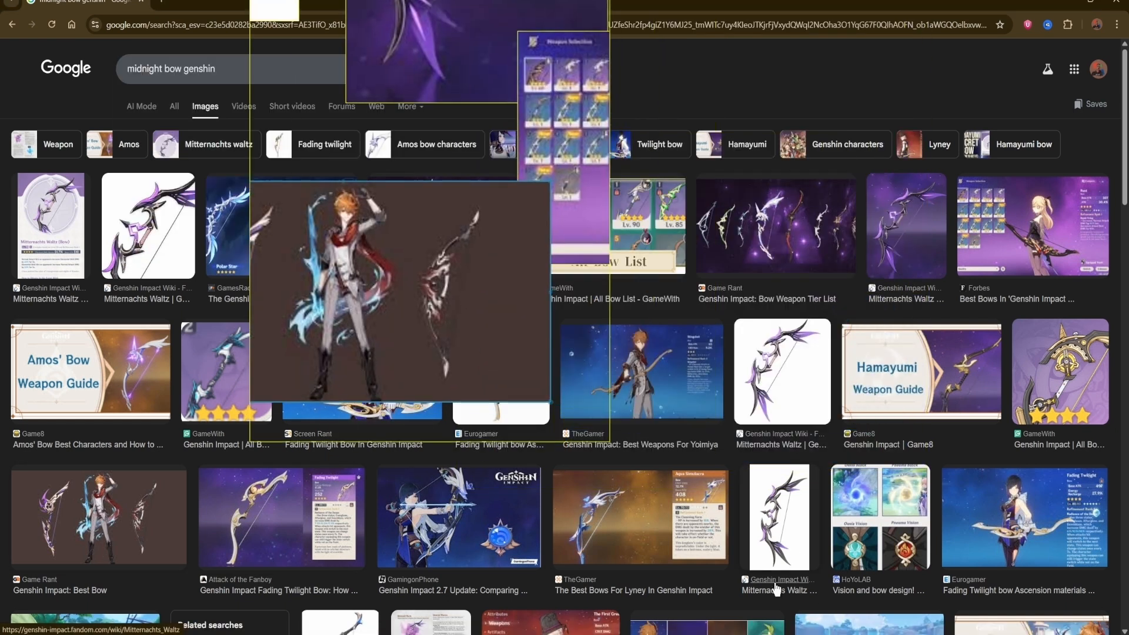
scroll(481, 235, "down", 2)
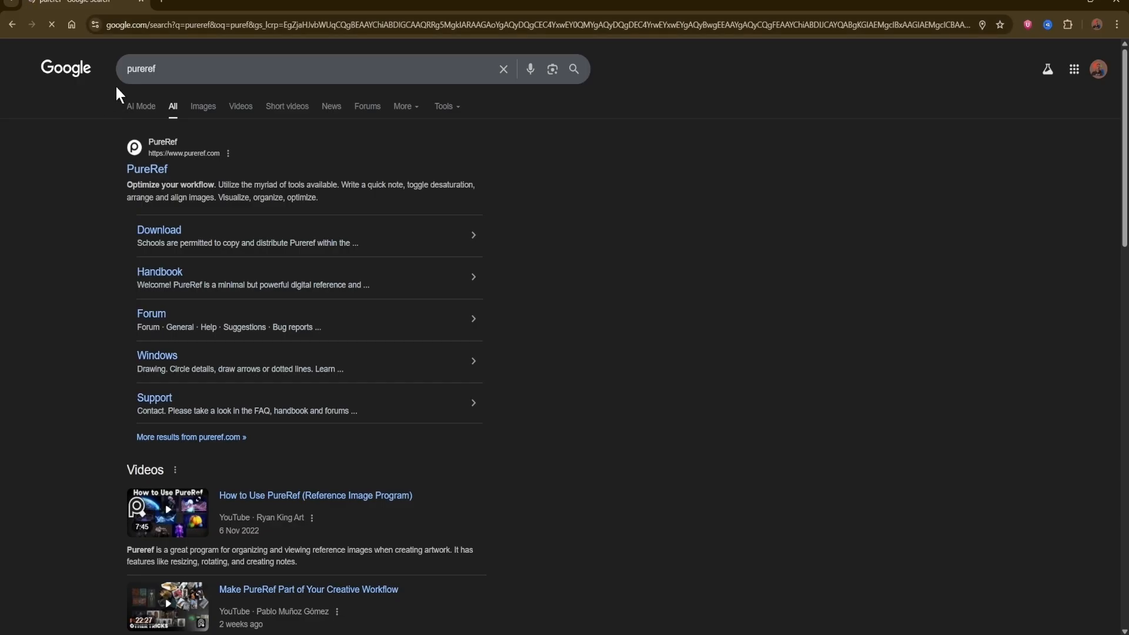
left_click(141, 172)
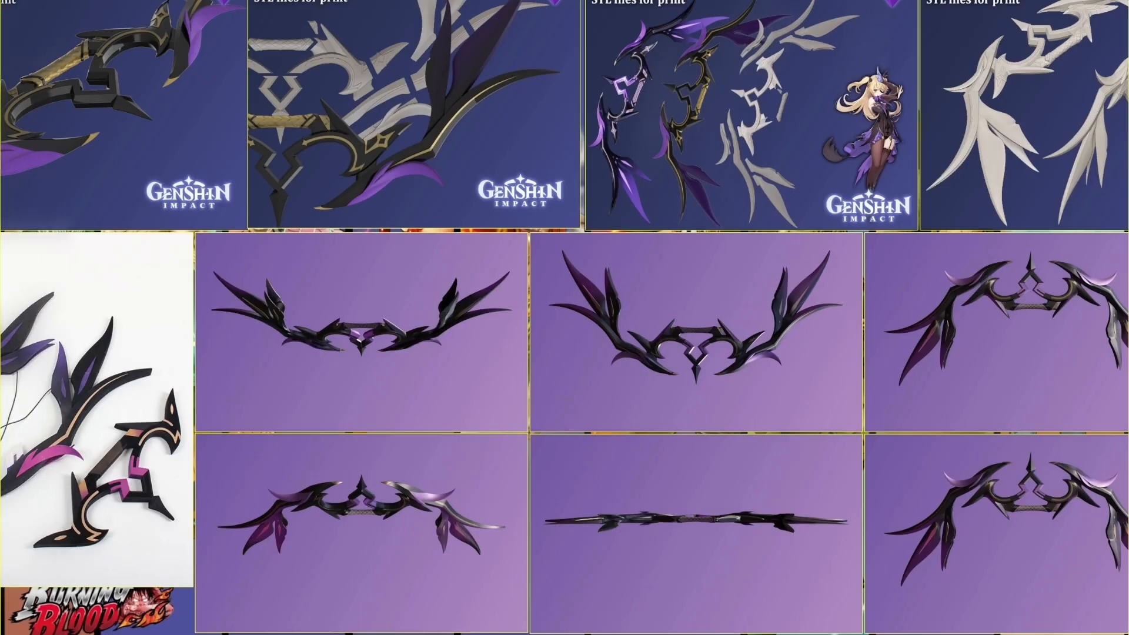
- Examine the Mitternachts Waltz bow references on the full PureRef board, switching the board out of maximized display and back
key("ctrl+f")
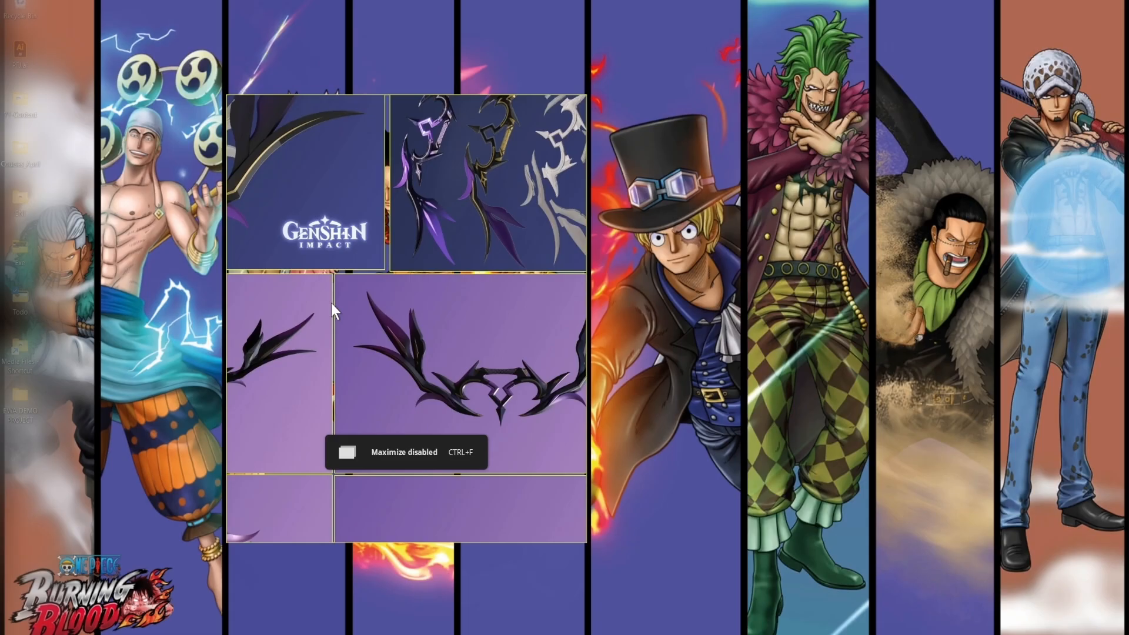
key("ctrl+f")
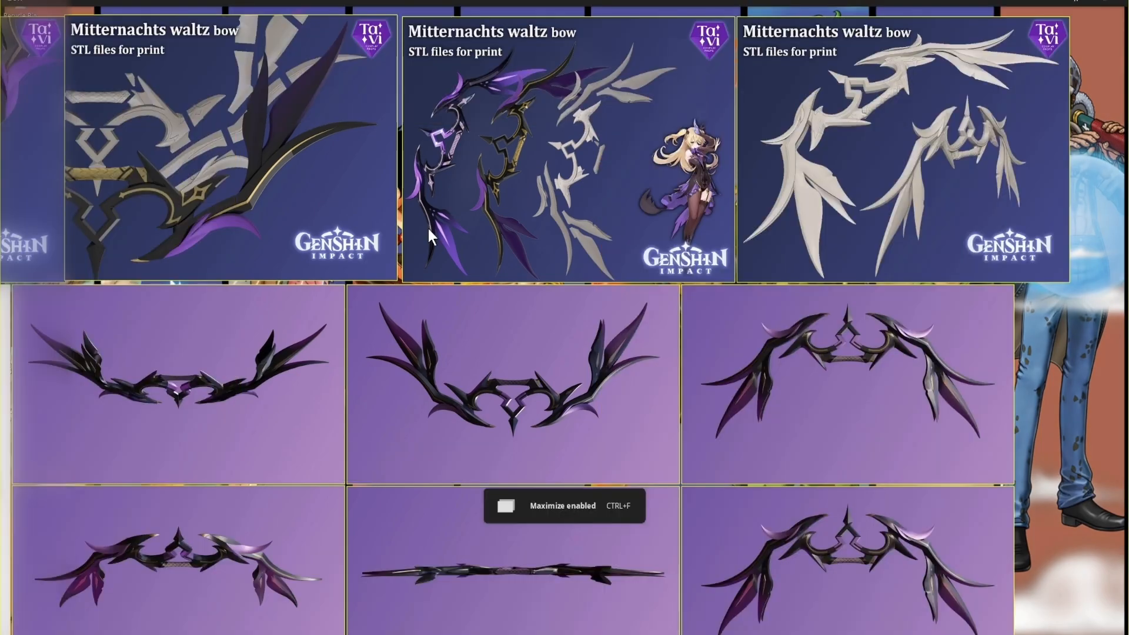
scroll(378, 199, "down", 2)
scroll(368, 196, "up", 4)
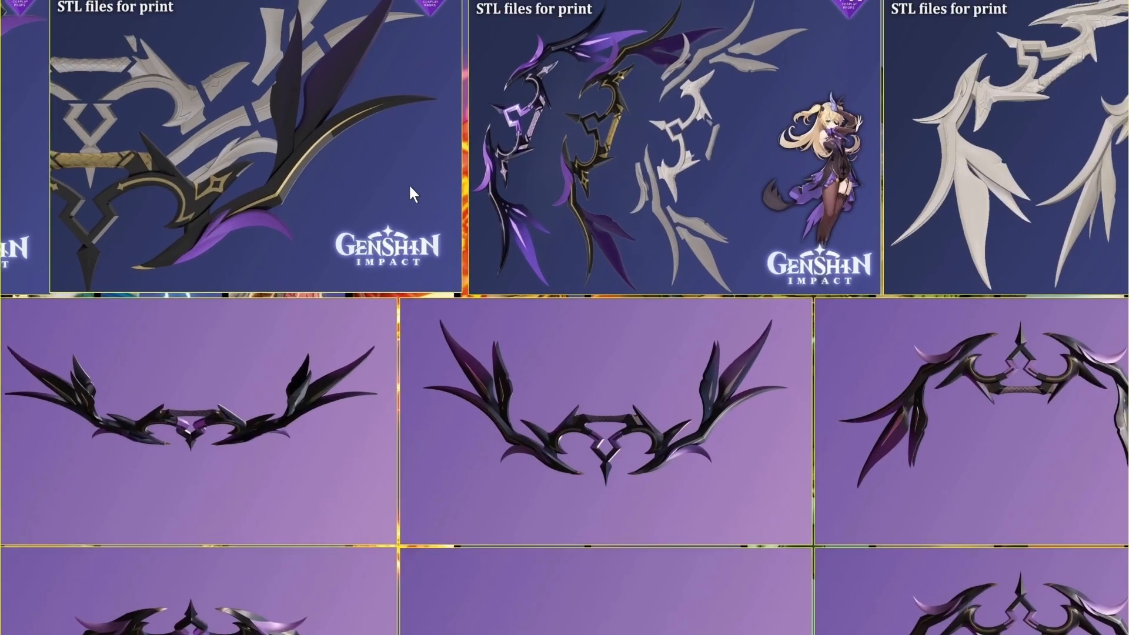
middle_click_drag(410, 187, 381, 210)
middle_click_drag(668, 235, 452, 232)
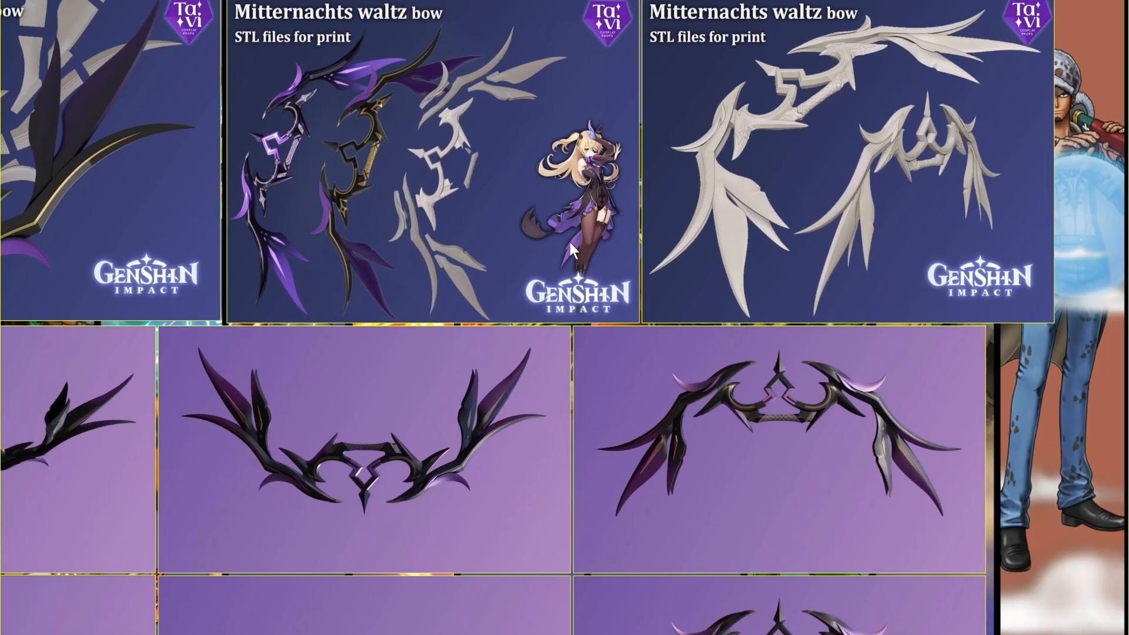
middle_click_drag(570, 242, 602, 247)
scroll(606, 251, "up", 2)
mouse_move(628, 347)
middle_mouse_down()
mouse_move(610, 288)
mouse_move(611, 340)
middle_mouse_up()
scroll(611, 340, "up", 1)
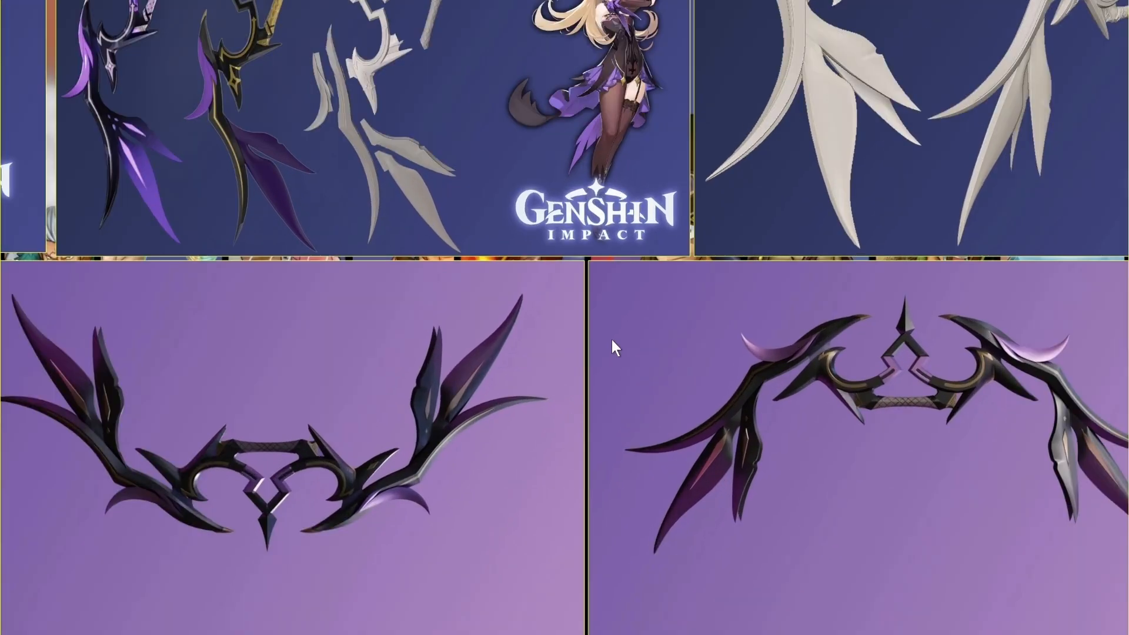
scroll(612, 344, "down", 3)
middle_click_drag(625, 386, 667, 301)
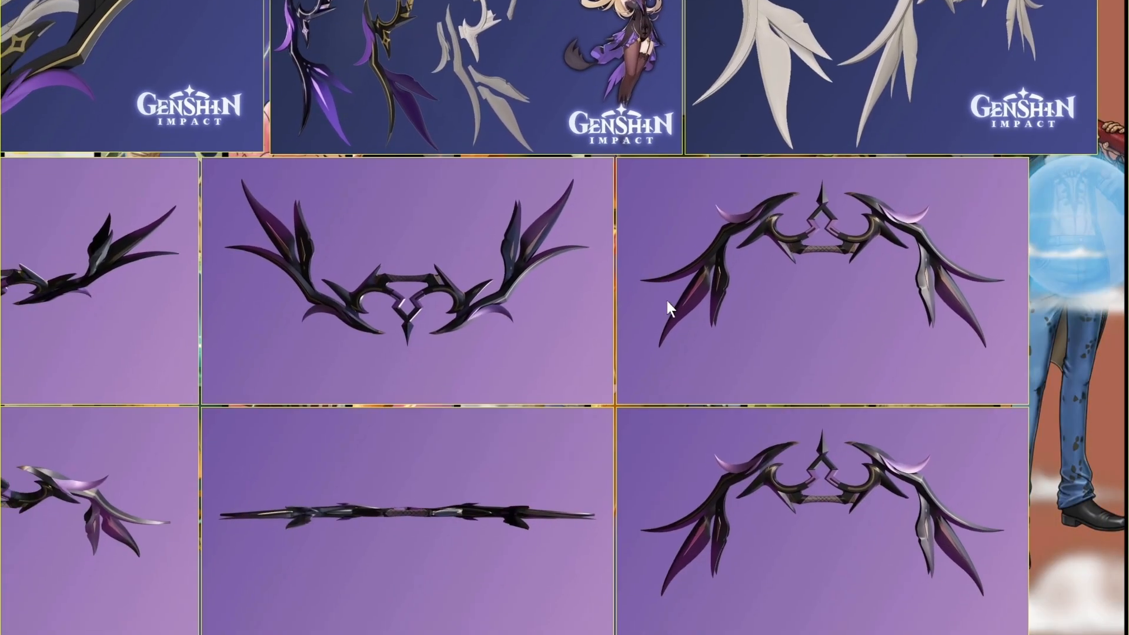
scroll(651, 357, "down", 2)
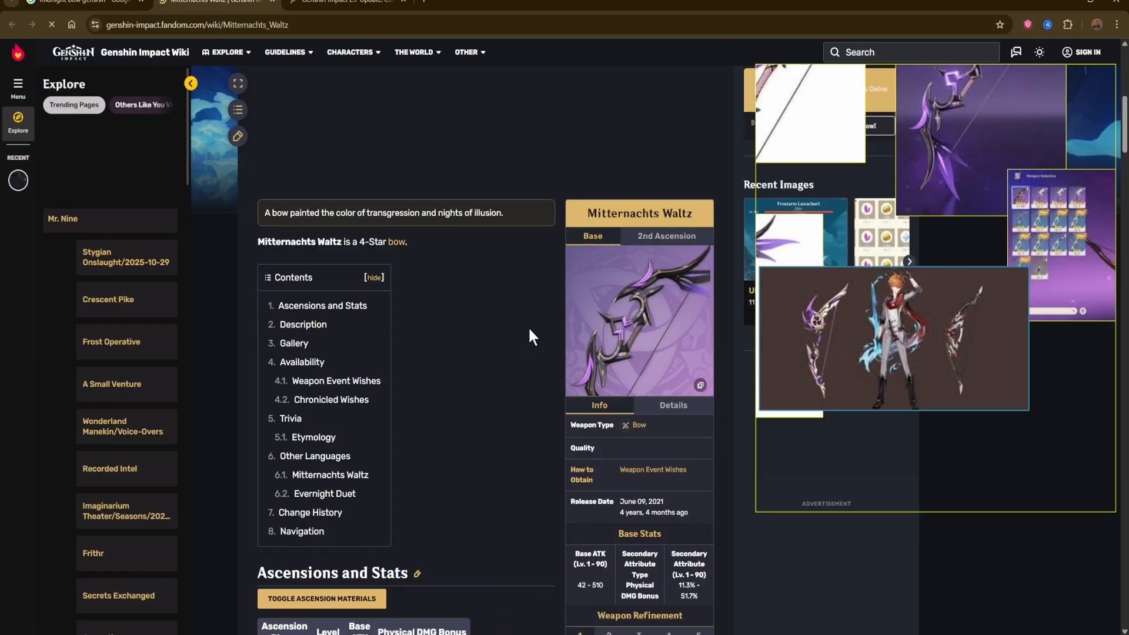
- Look through the Mitternachts Waltz wiki page and bring up the Fischl folder in File Explorer
scroll(528, 326, "down", 20)
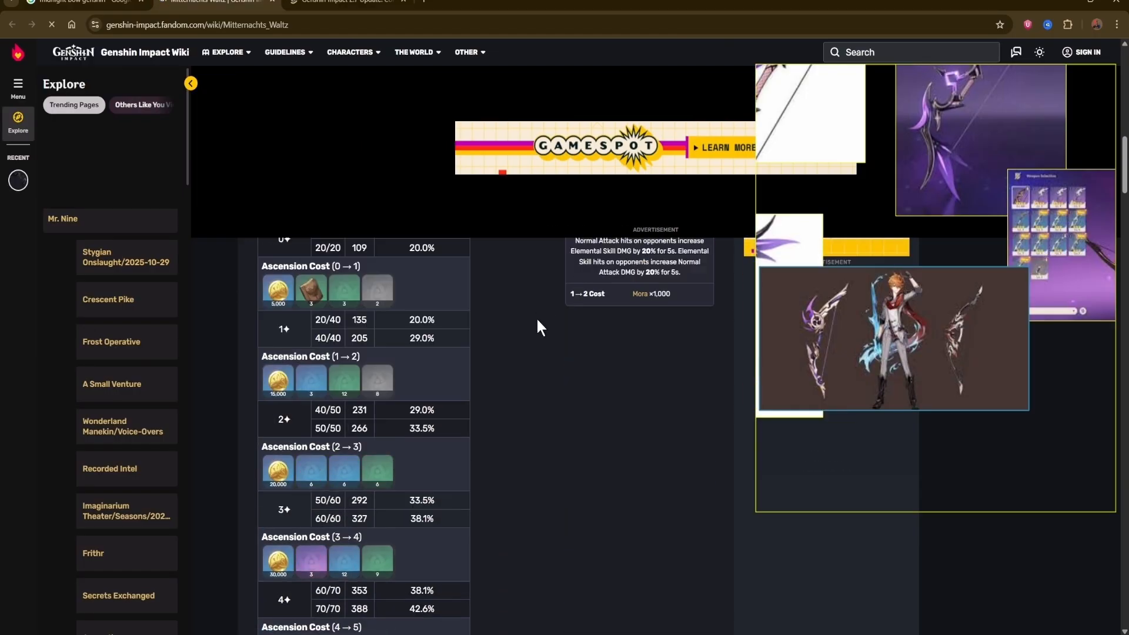
scroll(404, 264, "up", 15)
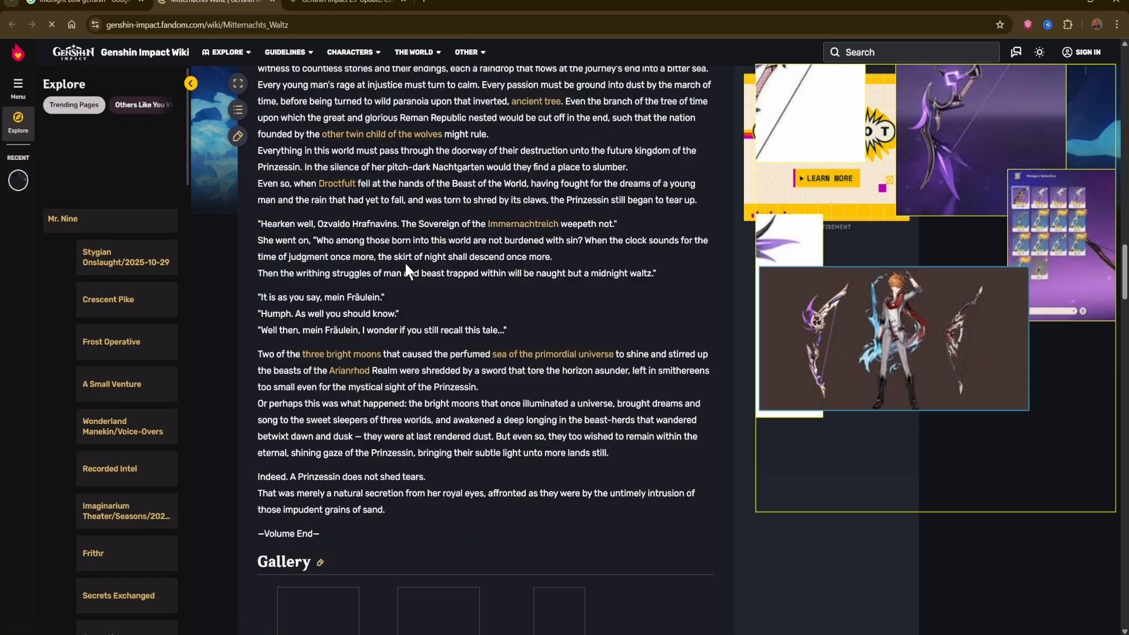
mouse_move(539, 624)
left_click(556, 597)
left_click_drag(637, 148, 370, 147)
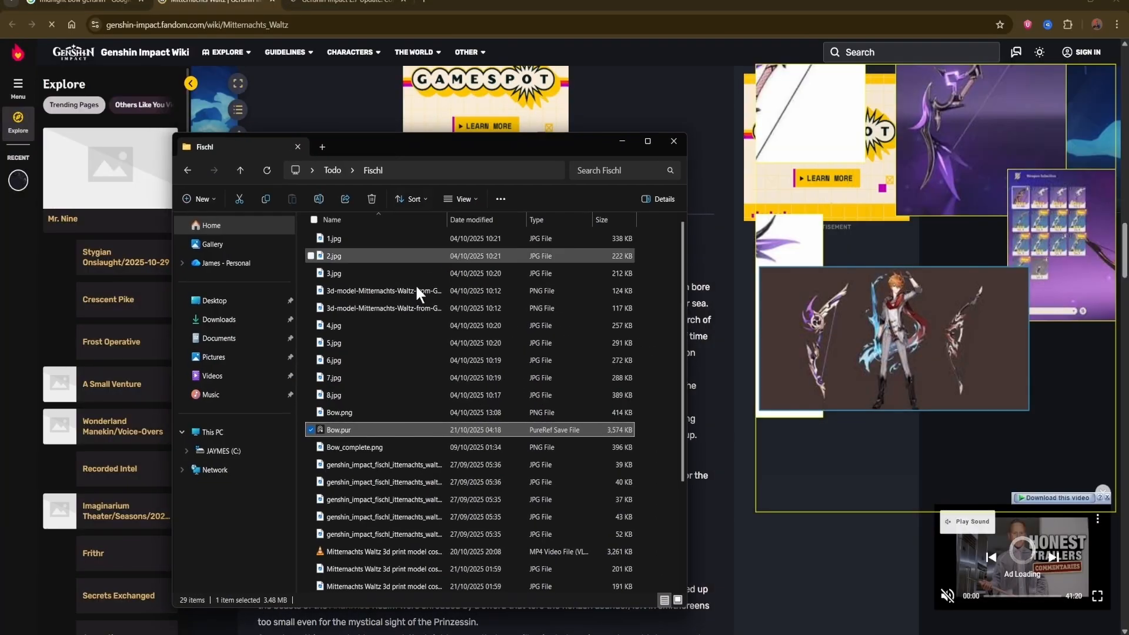
- Show the Fischl folder's files as thumbnails and add the five white-background Fischl bow images to the PureRef board
scroll(408, 424, "down", 1, "ctrl")
scroll(415, 426, "up", 4, "ctrl")
left_click(495, 306)
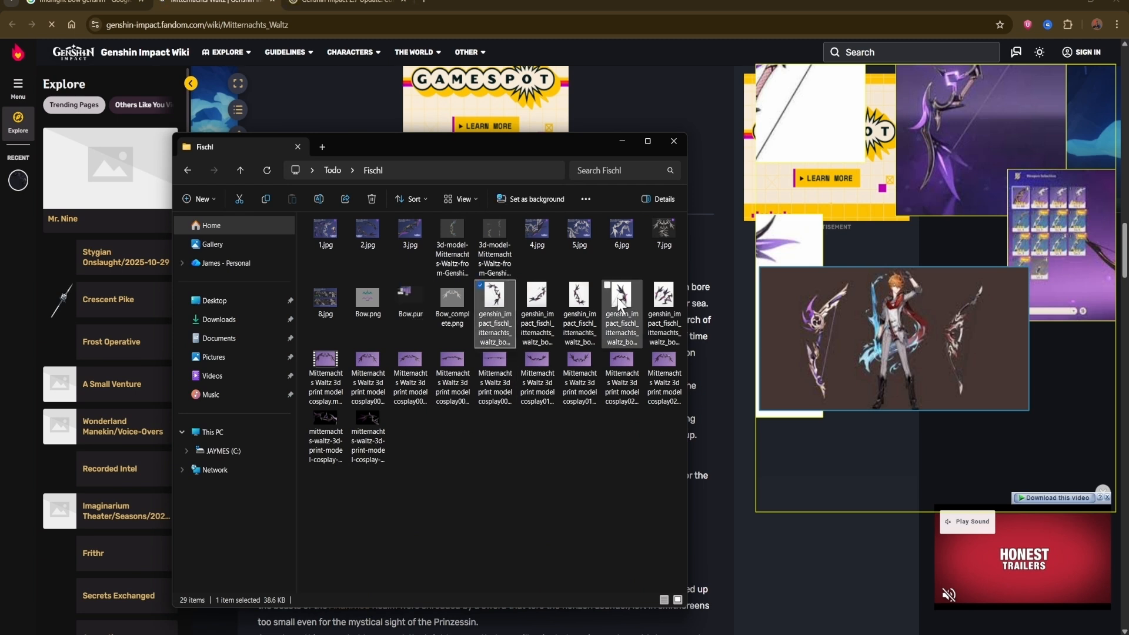
left_click(671, 315, "shift")
left_click_drag(671, 314, 965, 376)
scroll(964, 382, "down", 5)
middle_click_drag(1100, 428, 922, 441)
scroll(924, 448, "up", 3)
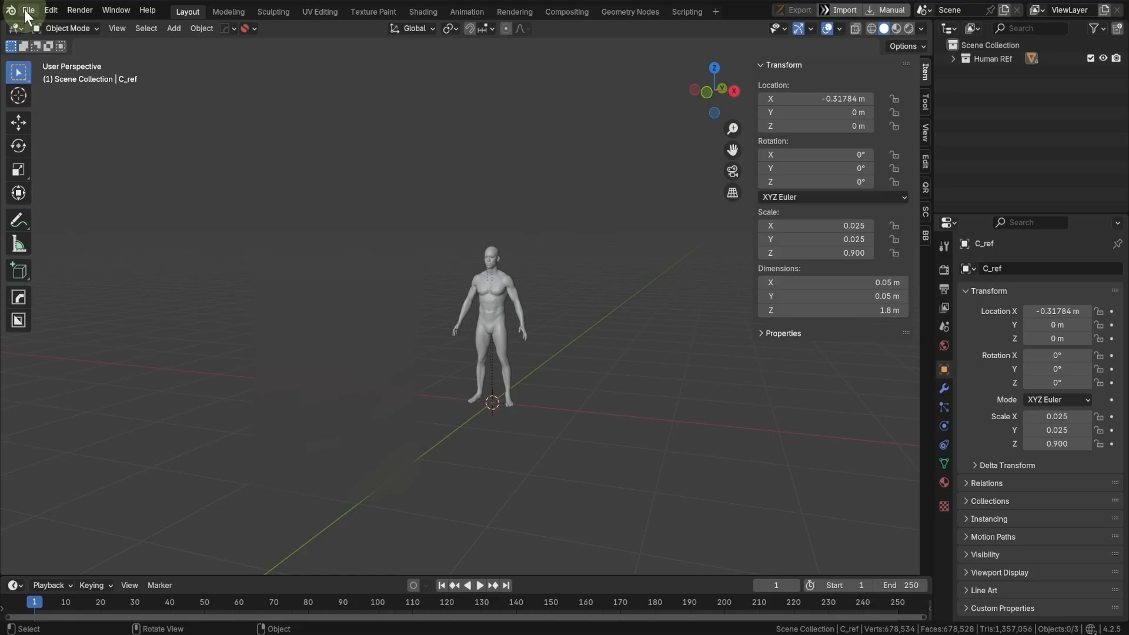
- In Blender, save the scene as MidnightBow in the Fischl_Bow folder
left_click(28, 10)
left_click(70, 101)
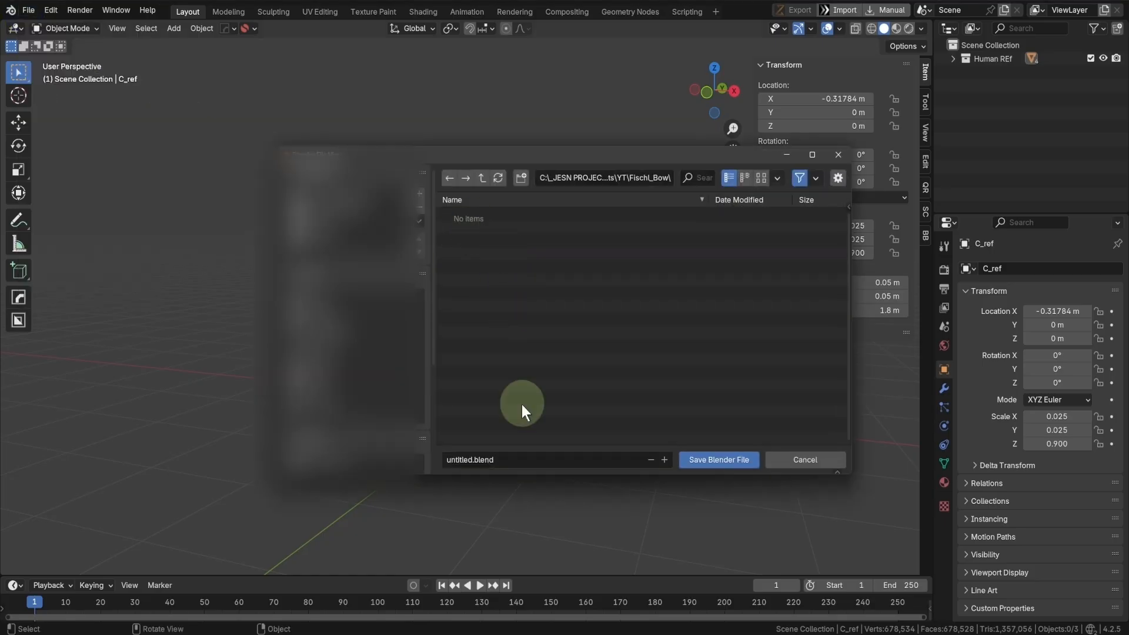
left_click(522, 460)
type("Midnig")
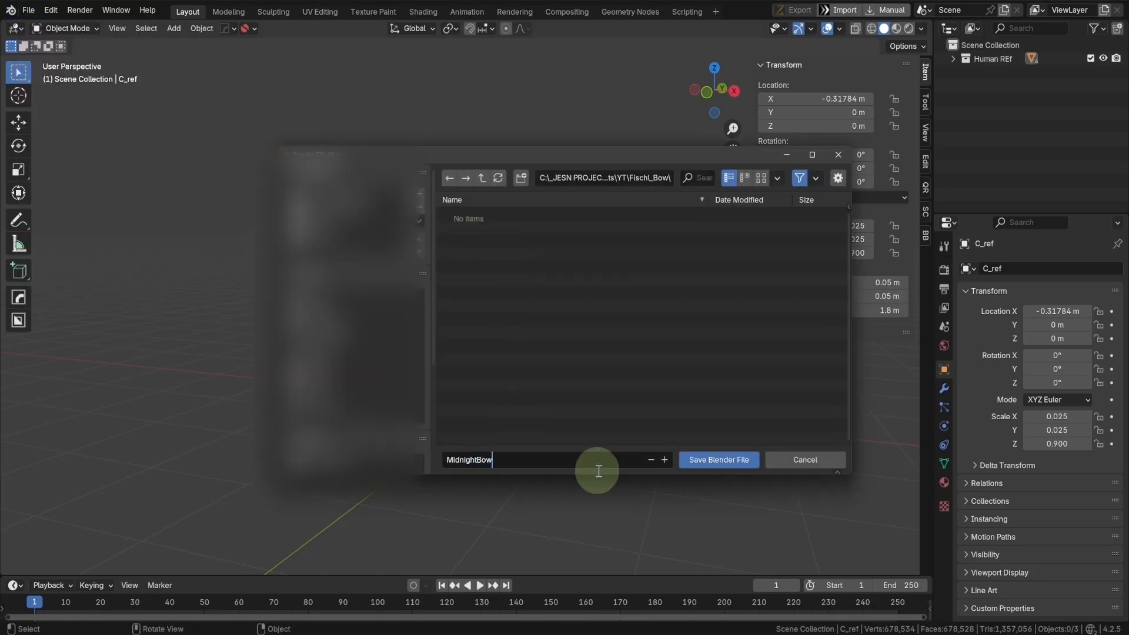
type("htBow")
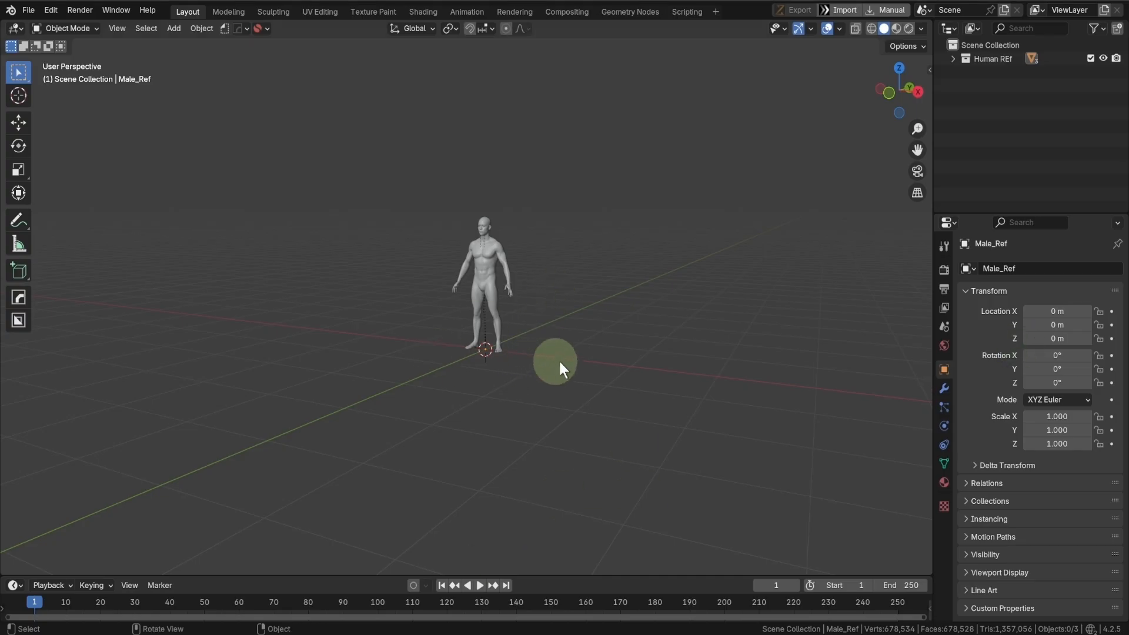
- Inspect the Male_Ref figure in perspective and front view, and display its transform values and dimensions
middle_click_drag(557, 365, 594, 391)
scroll(595, 391, "up", 2)
scroll(595, 390, "up", 2)
mouse_move(617, 457)
middle_mouse_down()
mouse_move(598, 457)
mouse_move(609, 466)
middle_mouse_up()
scroll(617, 454, "down", 2)
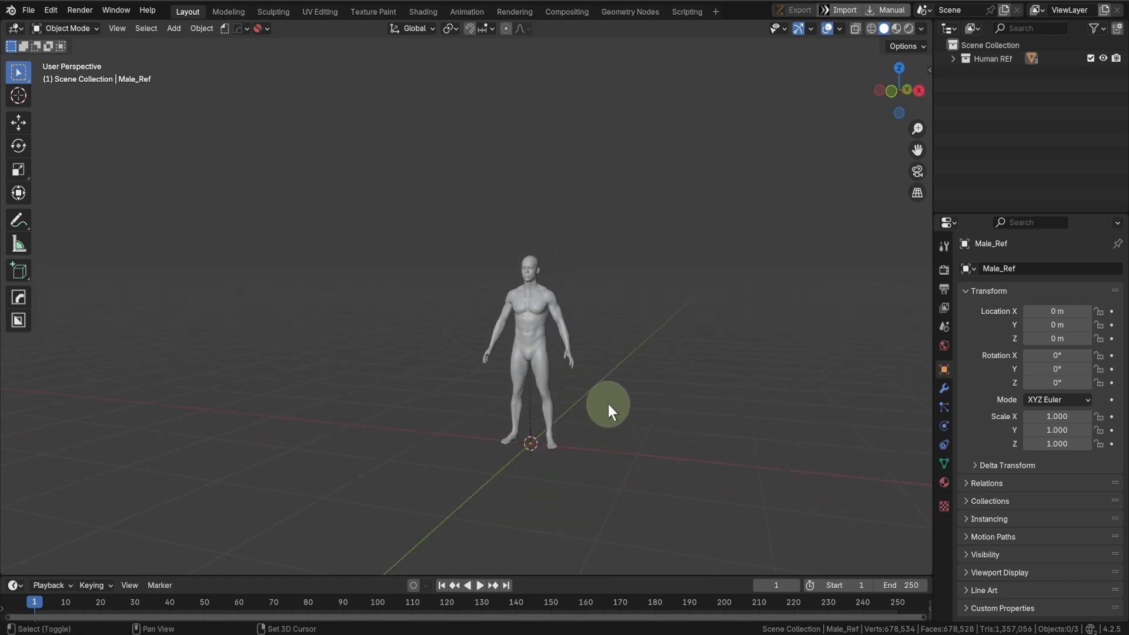
middle_click_drag(606, 403, 587, 437)
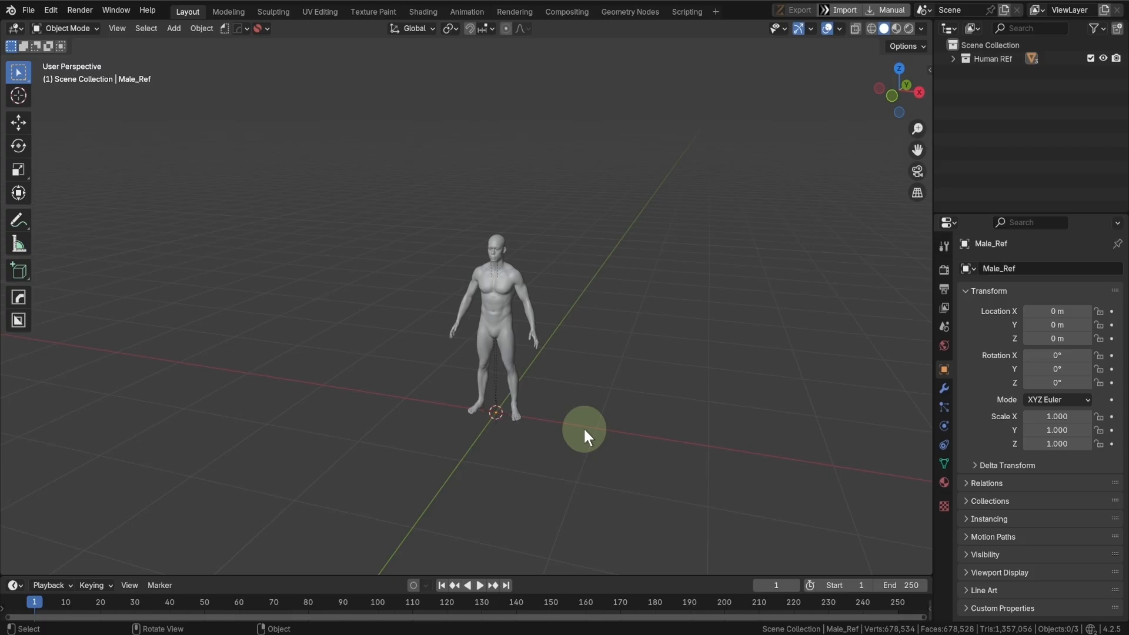
key("KP_1")
left_click(526, 347)
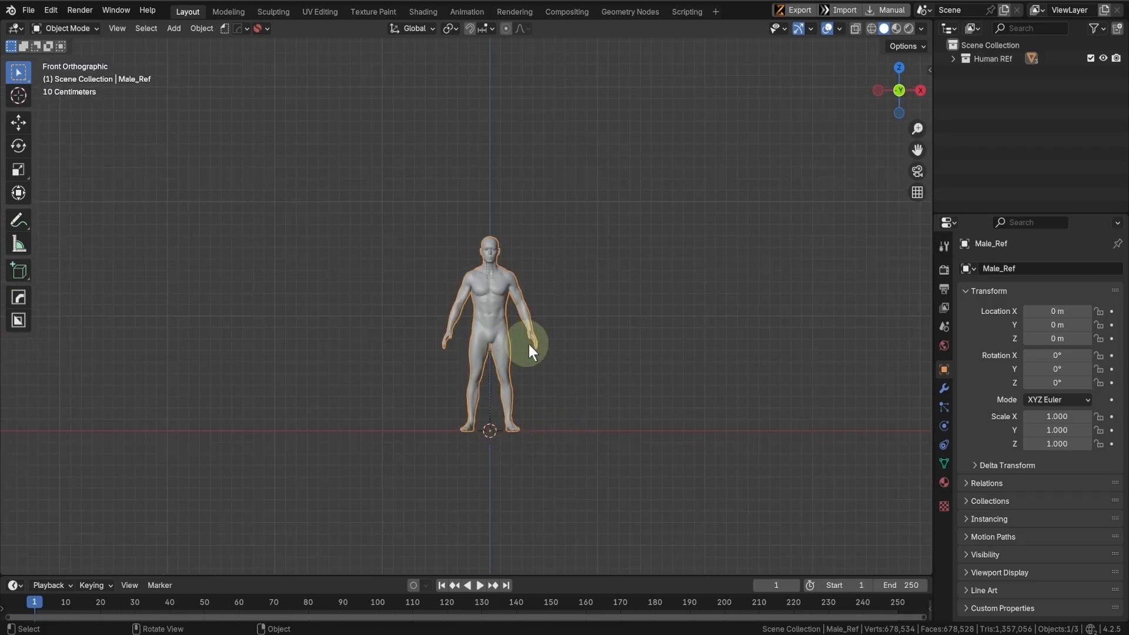
key("n")
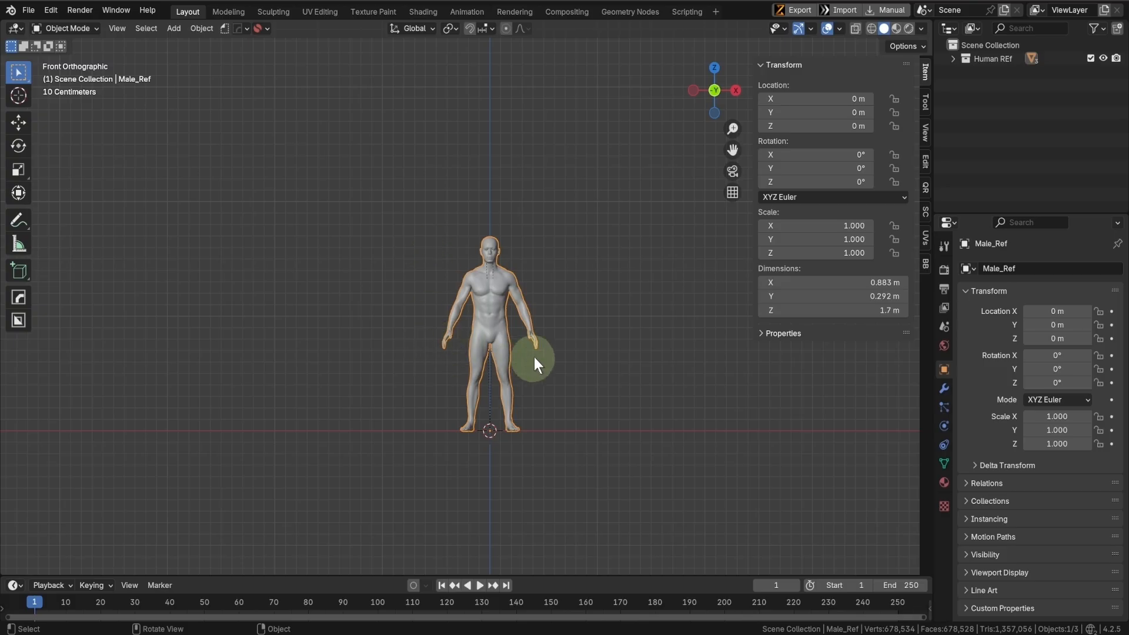
- Add a cube mesh at the world origin
key("shift+a")
mouse_move(556, 334)
left_click(601, 361)
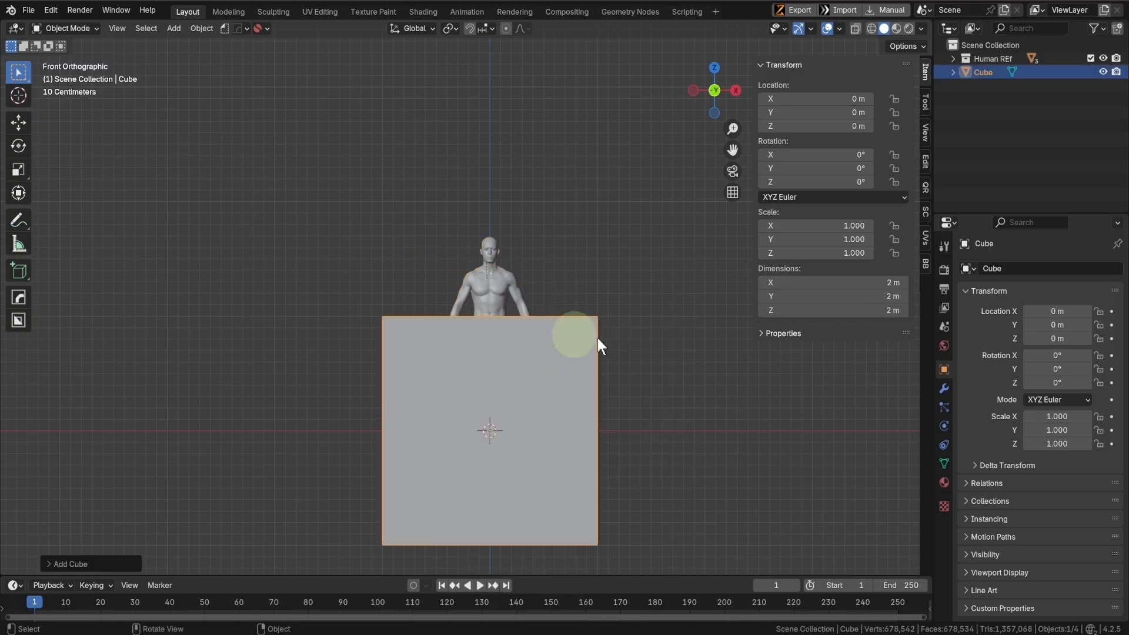
- Raise the cube's geometry 1 m along Z in Edit Mode and size the cube to 0.05 × 0.05 × 1.8 m
key("Tab")
key("g")
key("z")
key("1")
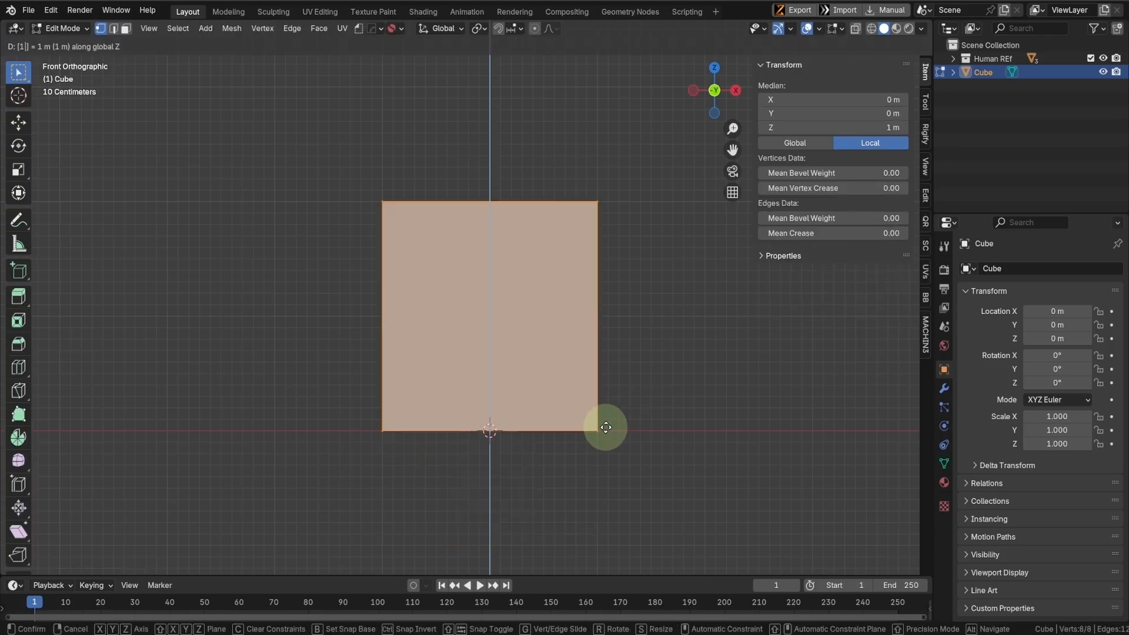
key("Return")
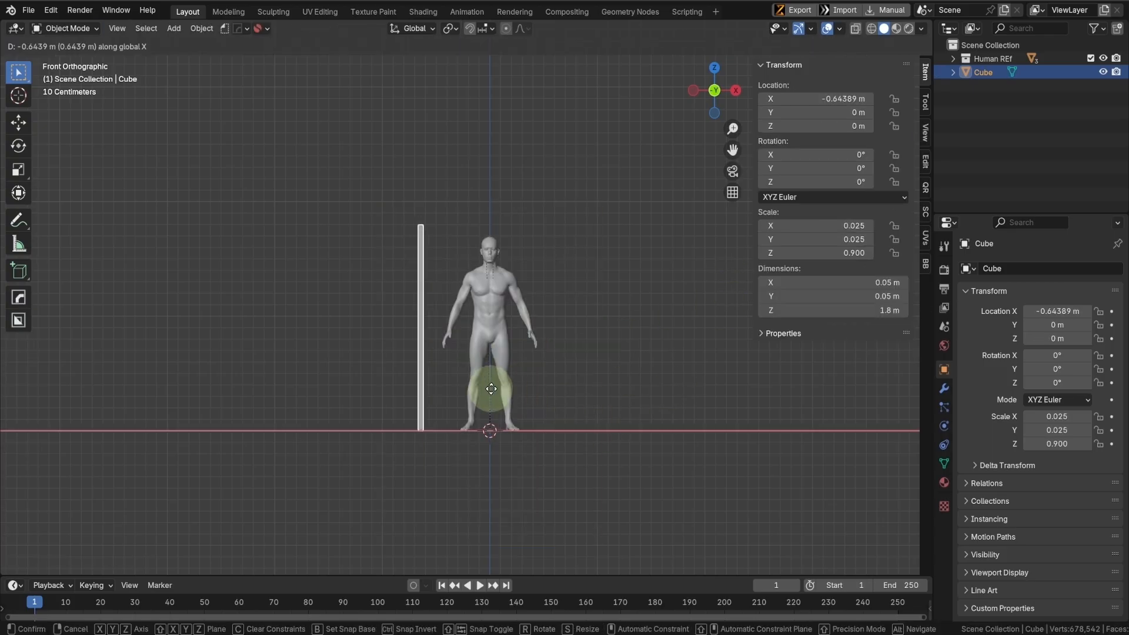
- Move the tall thin bar along X to about -0.29 m, against the human figure, and select the figure
left_click(472, 395)
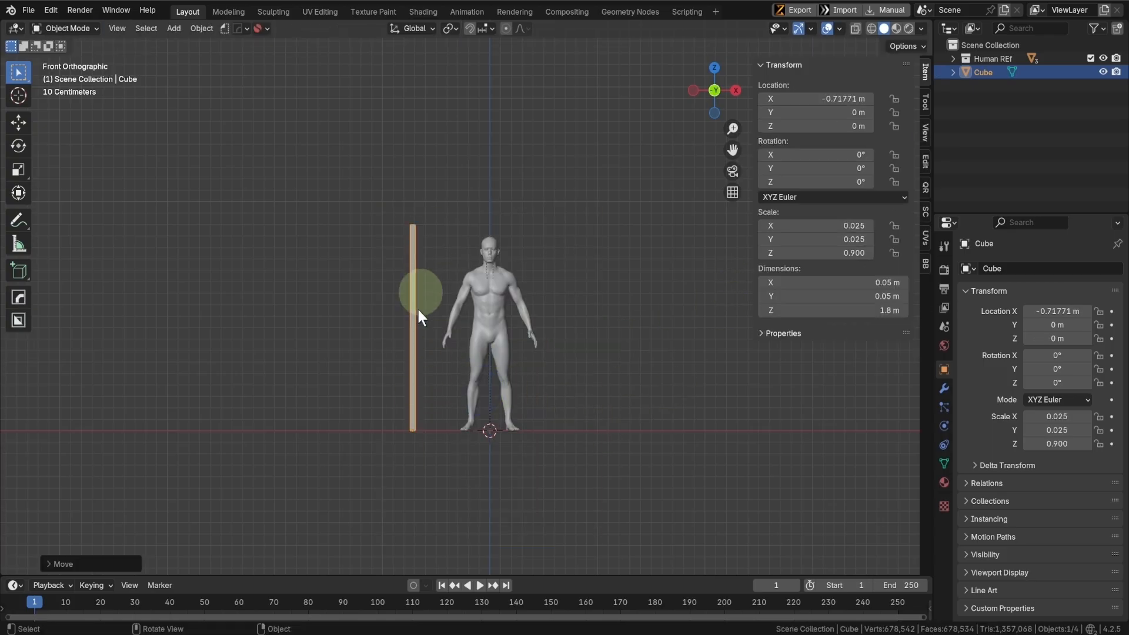
scroll(424, 382, "up", 1)
key("g")
key("x")
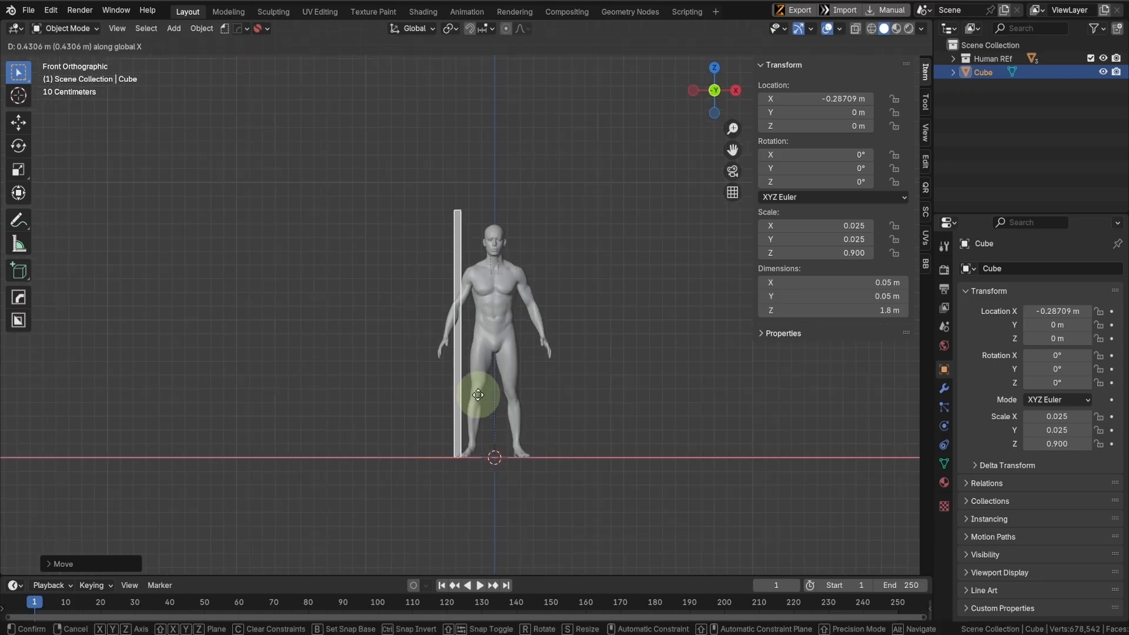
left_click(477, 393)
left_click(498, 294)
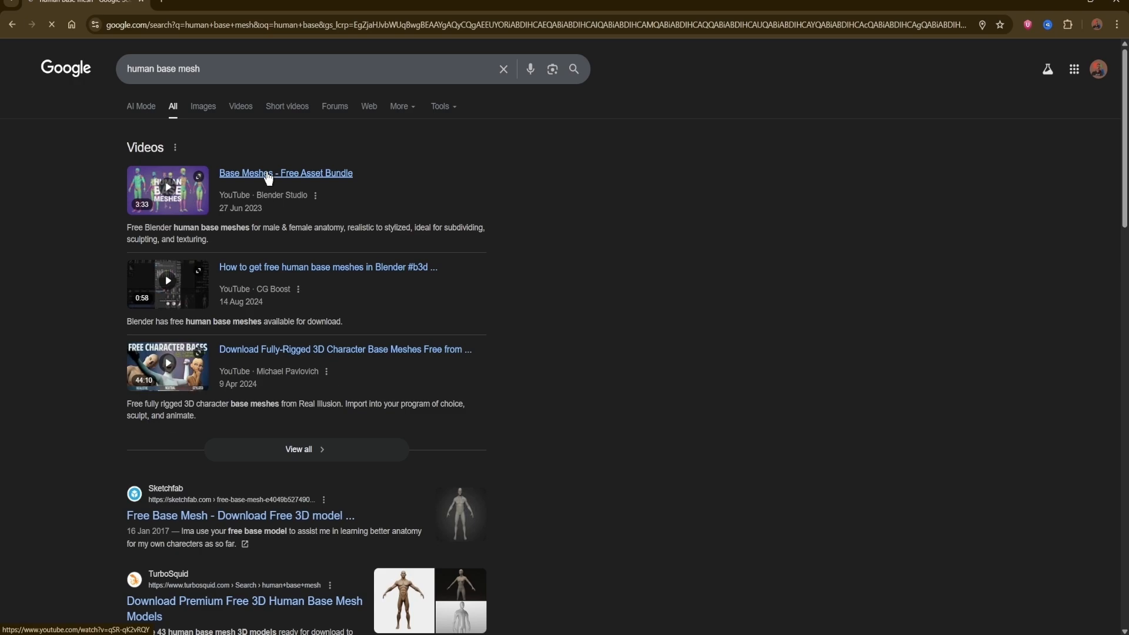
- In the browser, open the Base Meshes - Free Asset Bundle video from the human base mesh results and expand its description
left_click(269, 175)
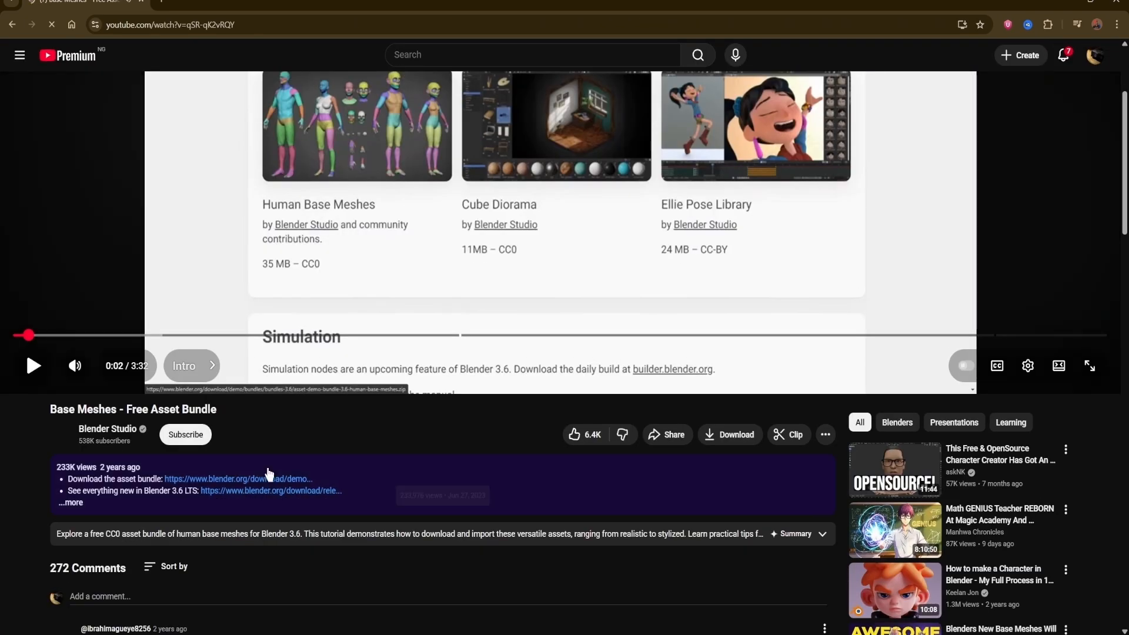
left_click(269, 475)
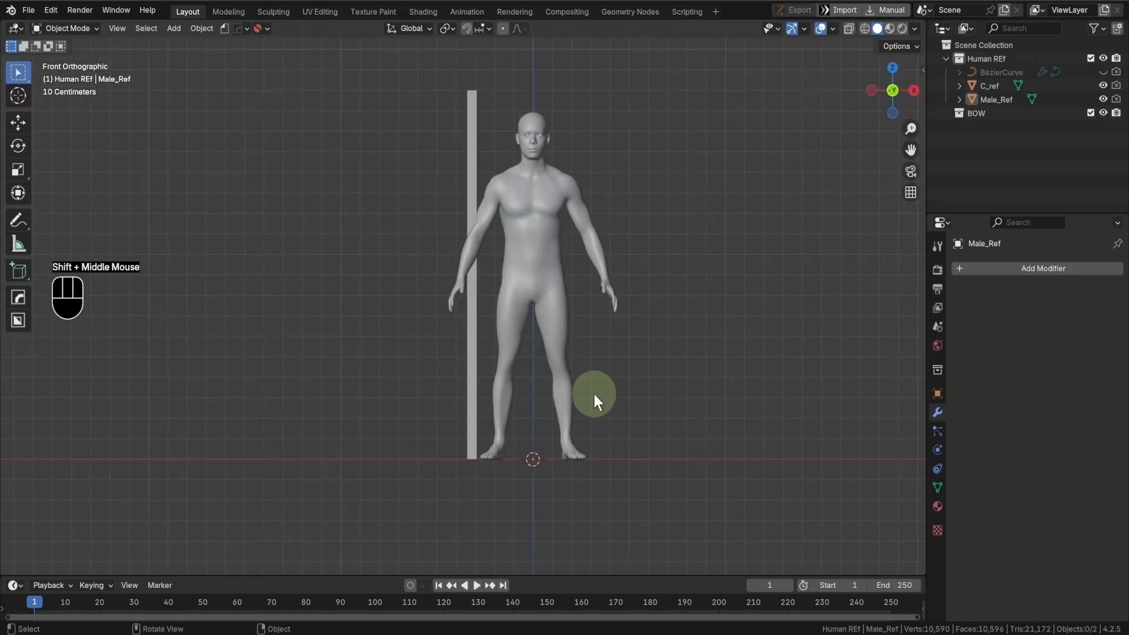
- Back in Blender, unhide the BézierCurve and hide the Human REf collection together with all its objects
middle_click_drag(594, 394, 577, 447, "shift")
left_click(1103, 72)
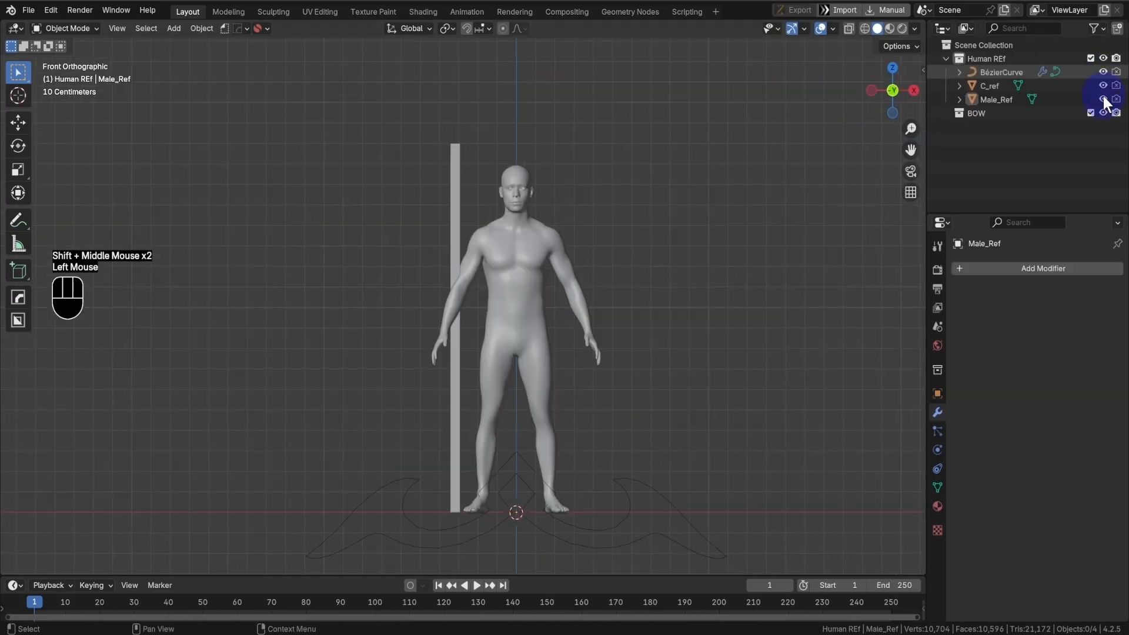
left_click(1104, 59, "shift")
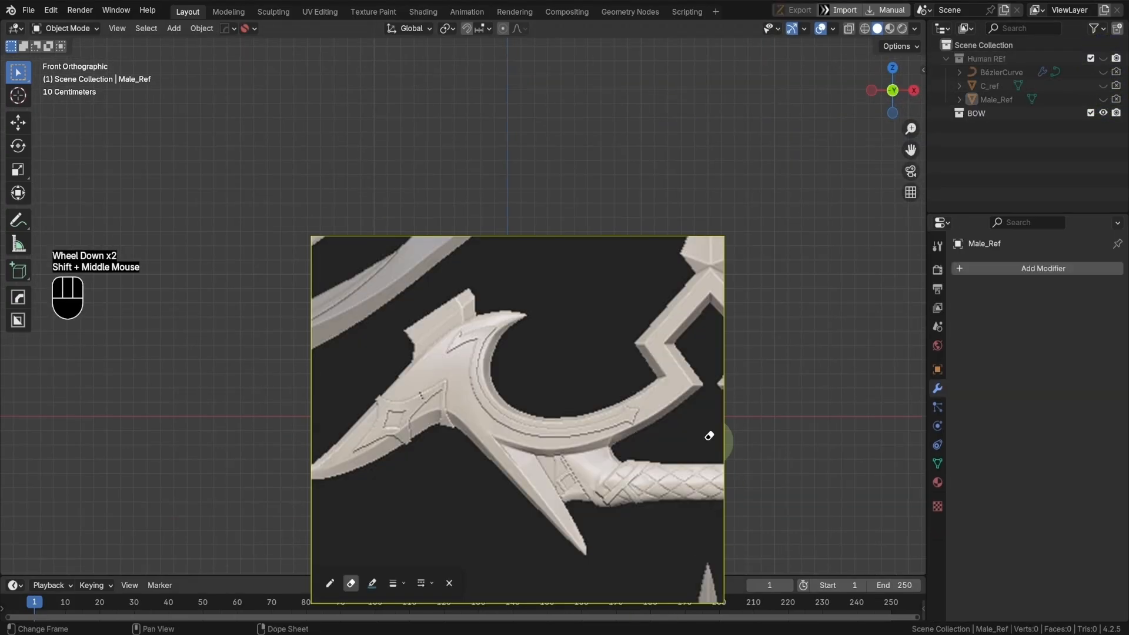
- Examine the separated bow parts and the purple-background bow renders on the PureRef board, and minimize the board
scroll(590, 386, "down", 9)
scroll(601, 411, "down", 5)
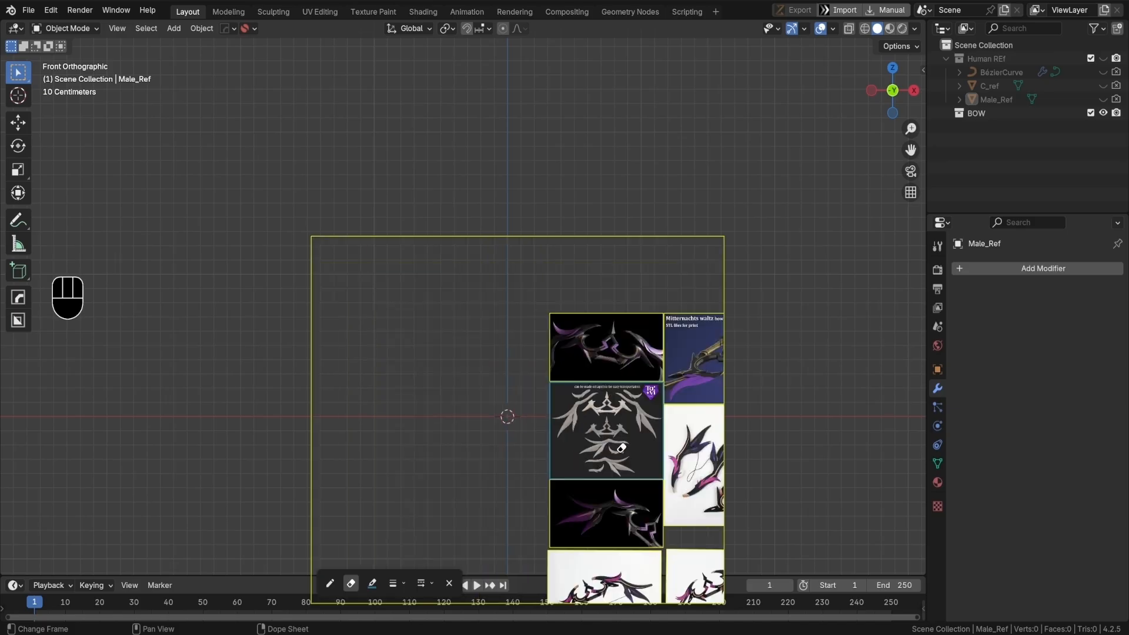
right_click_drag(622, 448, 551, 404)
double_click(510, 389)
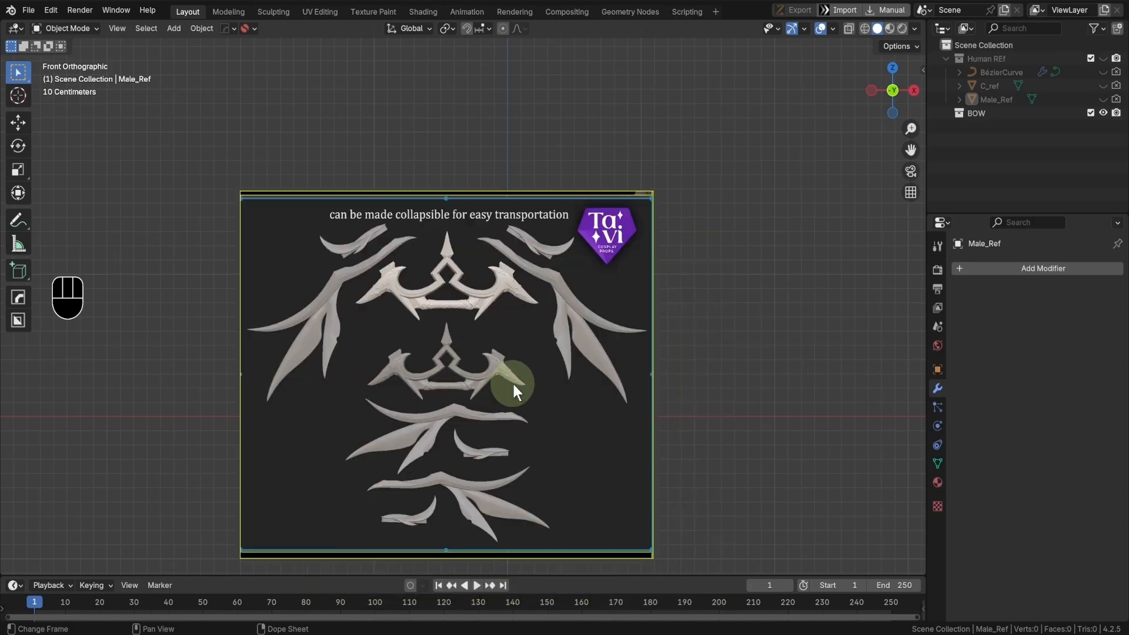
double_click(513, 383)
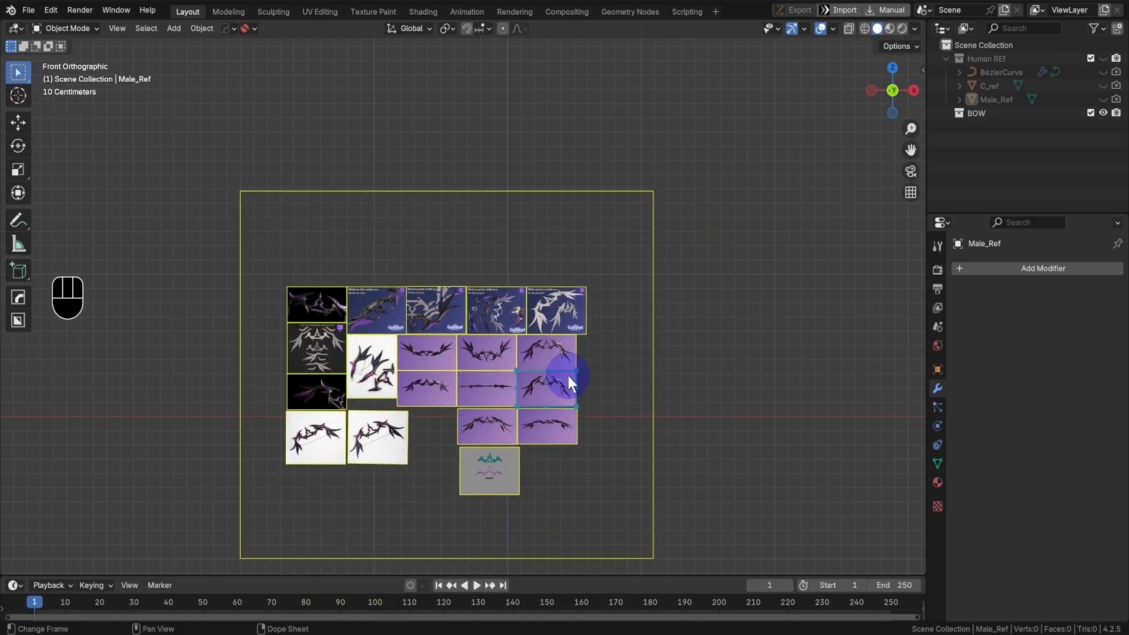
double_click(568, 376)
scroll(532, 398, "down", 5)
middle_click_drag(521, 424, 590, 432)
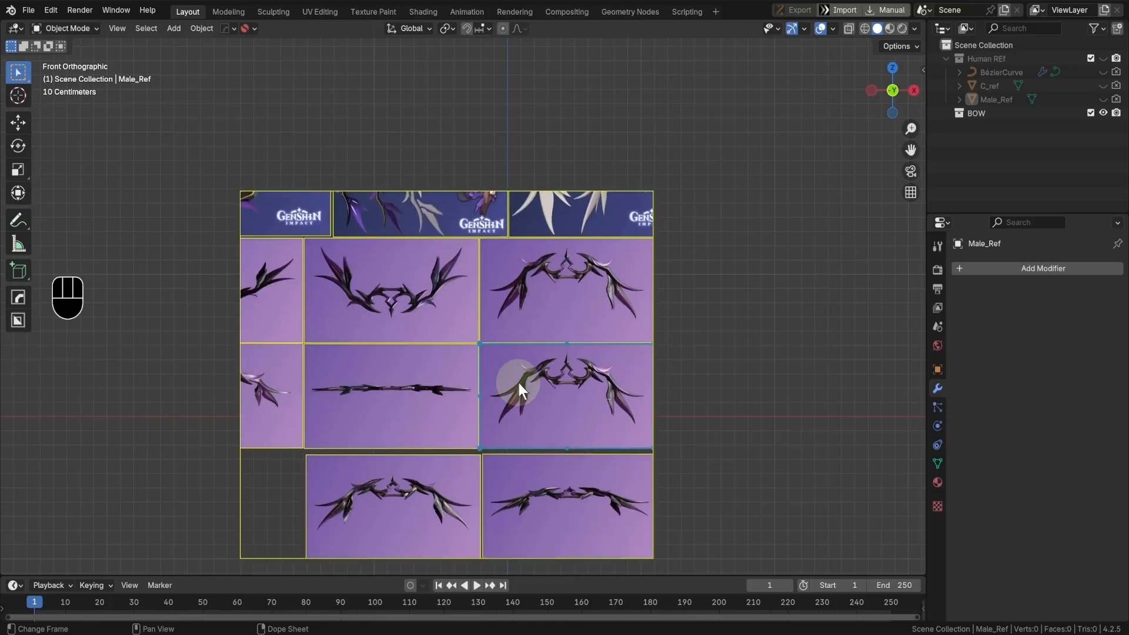
middle_click_drag(462, 368, 495, 383)
scroll(514, 351, "down", 2)
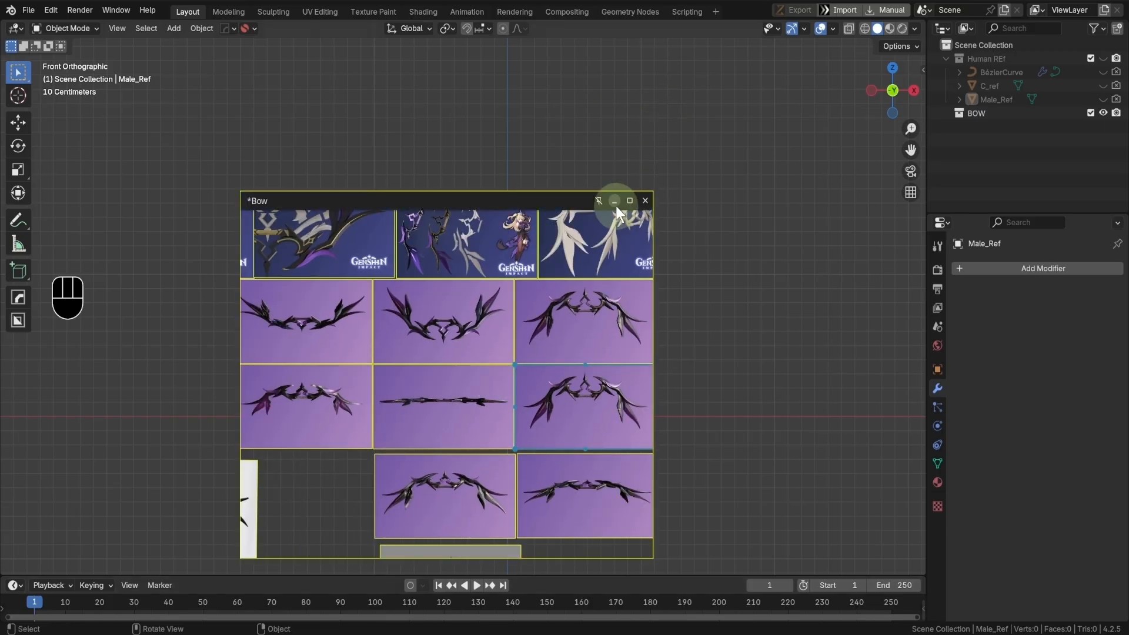
left_click(614, 202)
- Add Bow.png from the Fischl folder as a reference image at the world origin in front view
middle_click_drag(587, 401, 557, 301, "shift")
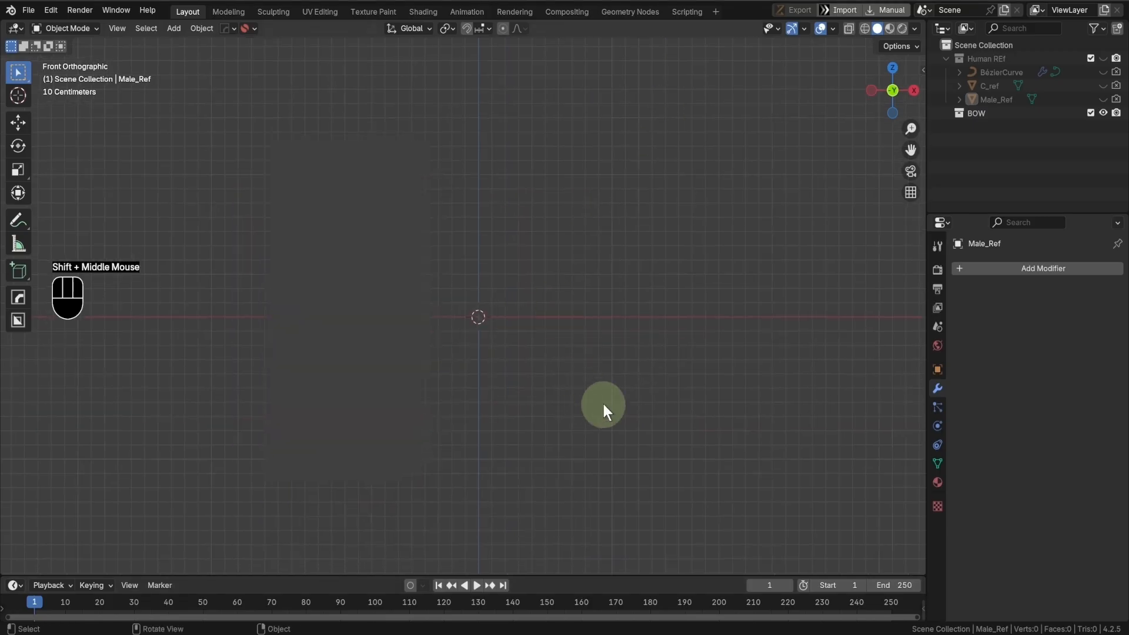
key("shift+a")
mouse_move(582, 511)
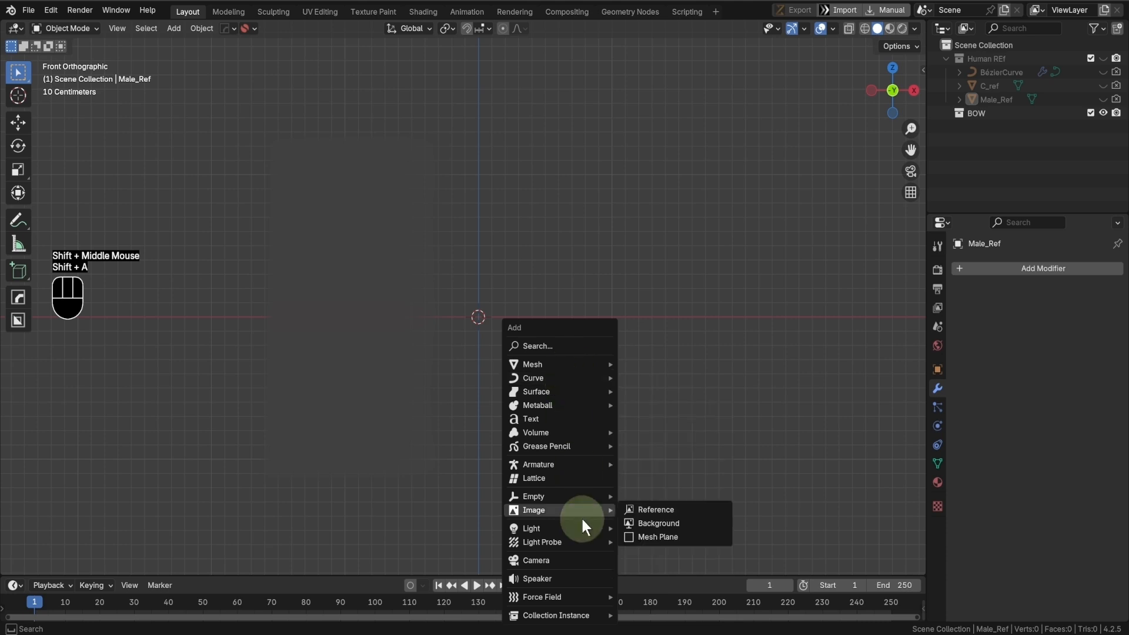
left_click(638, 509)
scroll(612, 405, "down", 2)
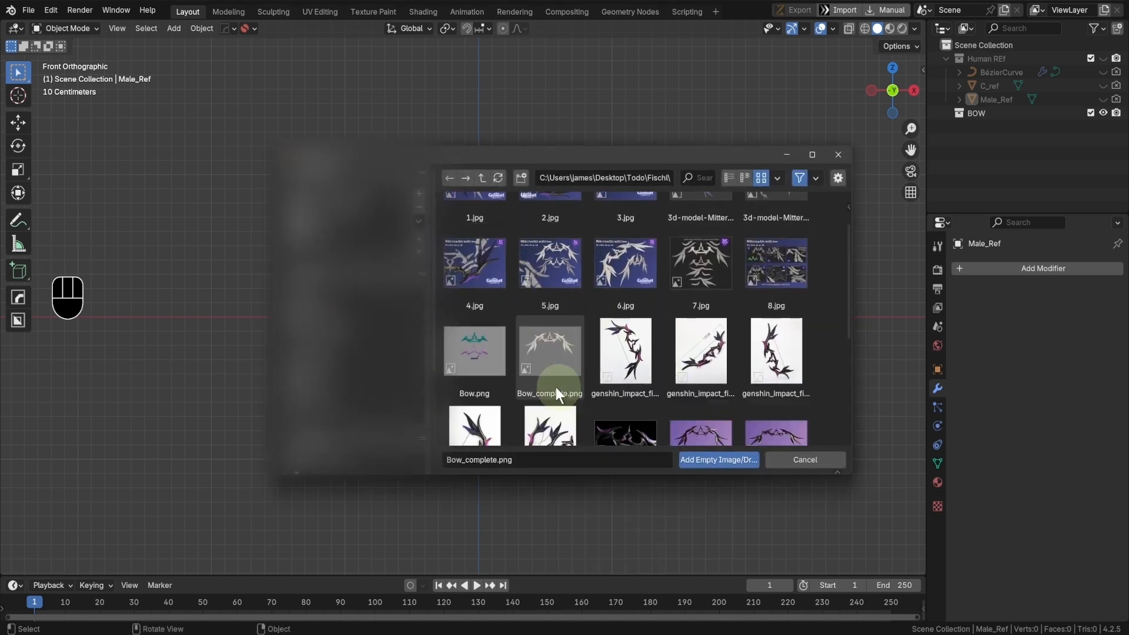
left_click(492, 345)
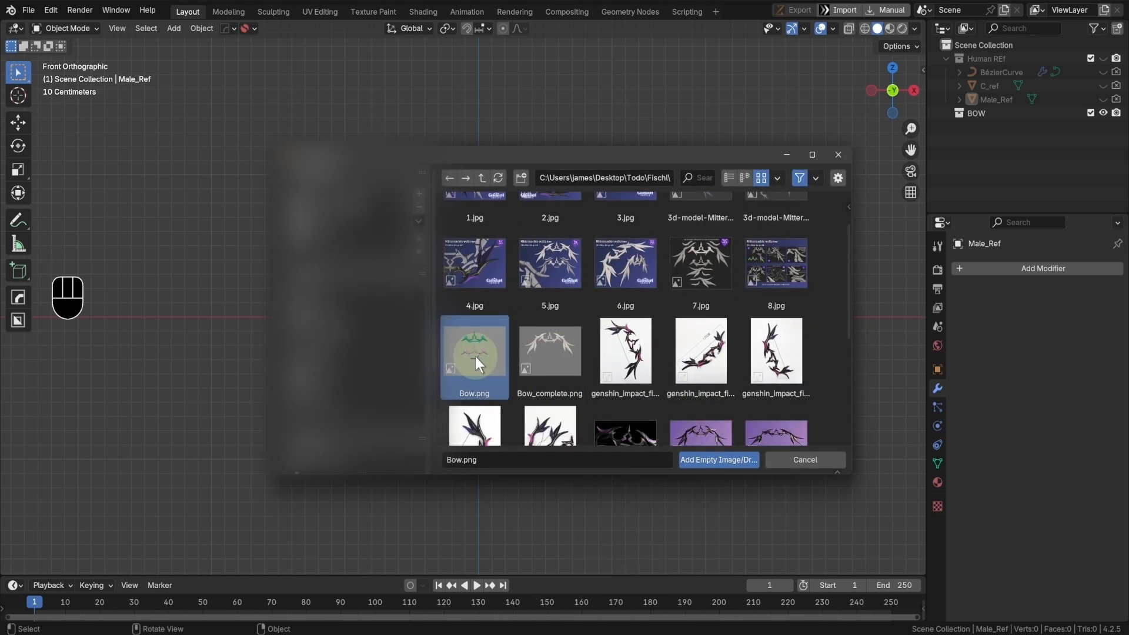
left_click(739, 457)
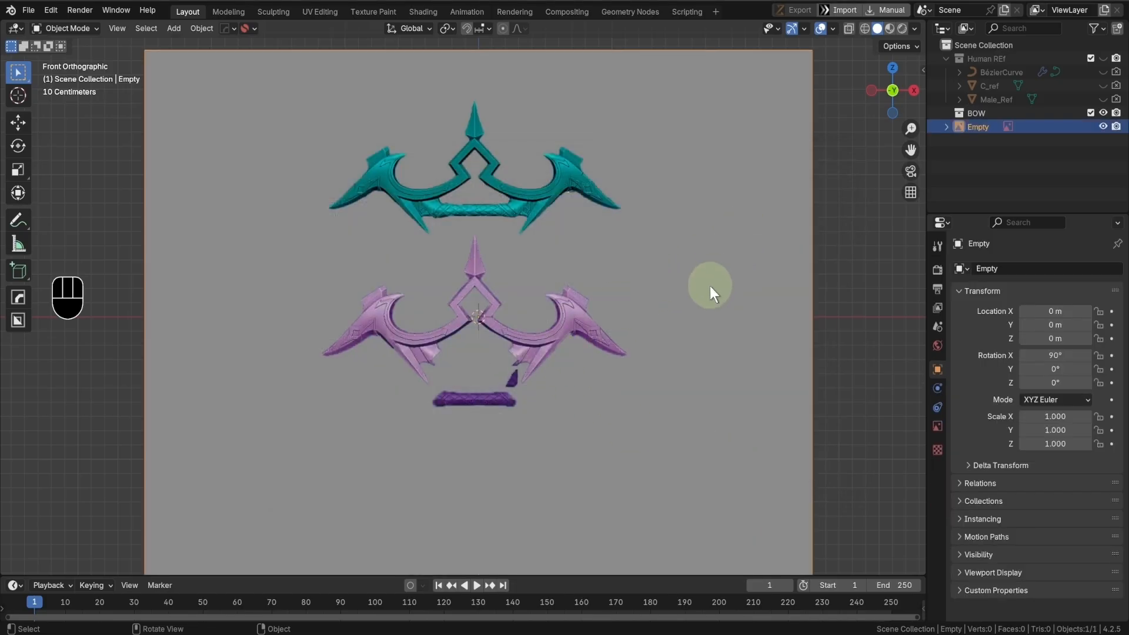
- Add Bow_complete.png as a second reference image at the world origin in front view
key("shift+a")
mouse_move(490, 299)
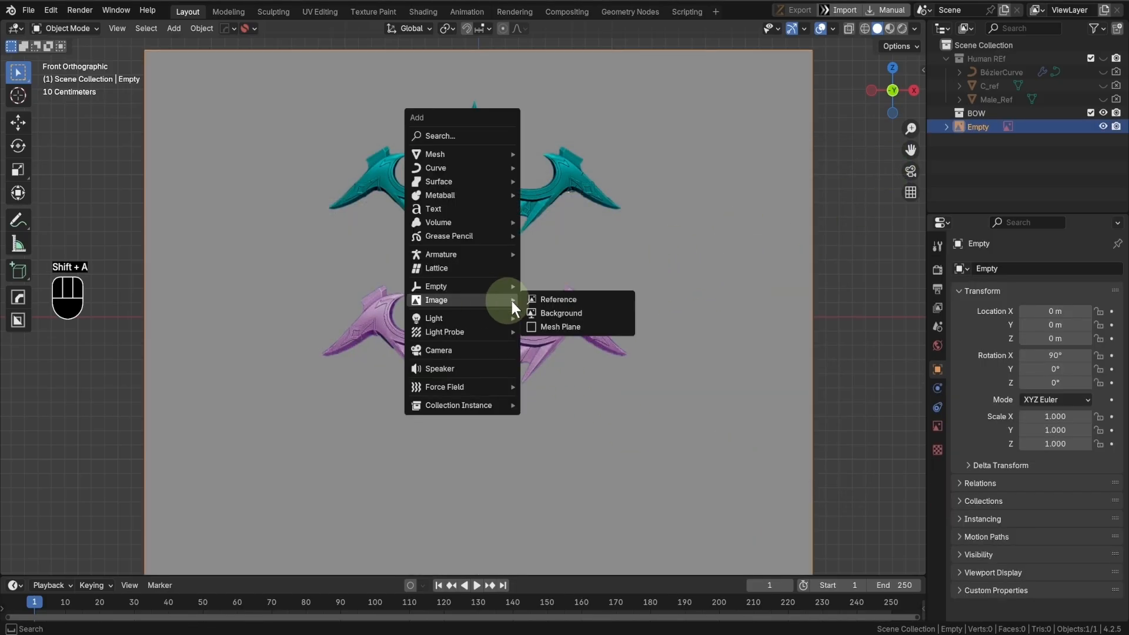
left_click(557, 301)
left_click(580, 390)
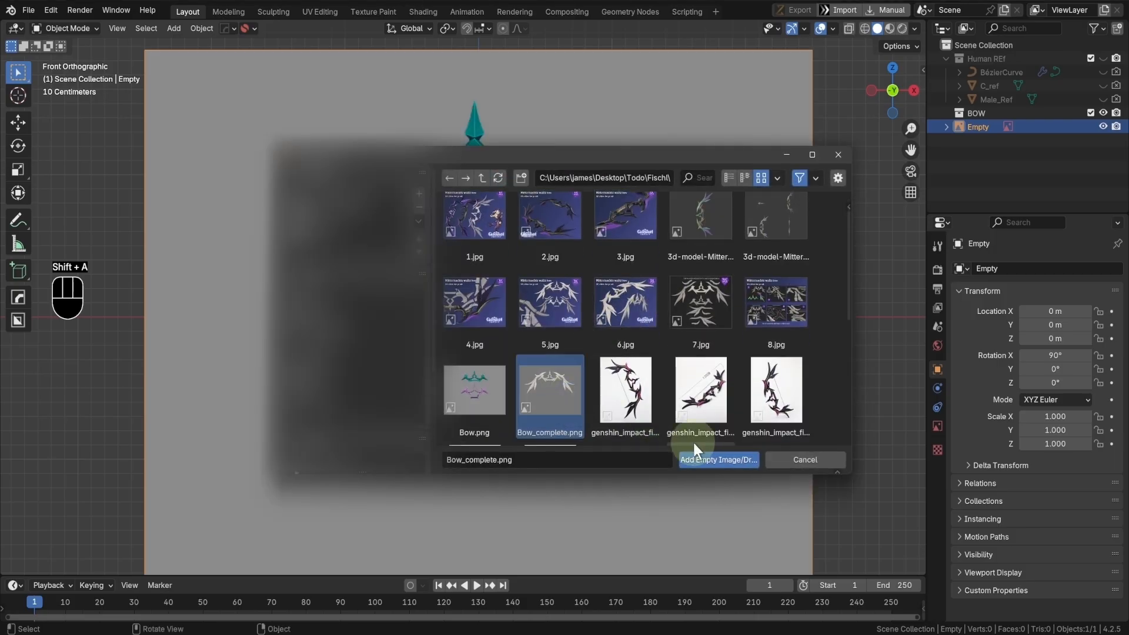
left_click(687, 460)
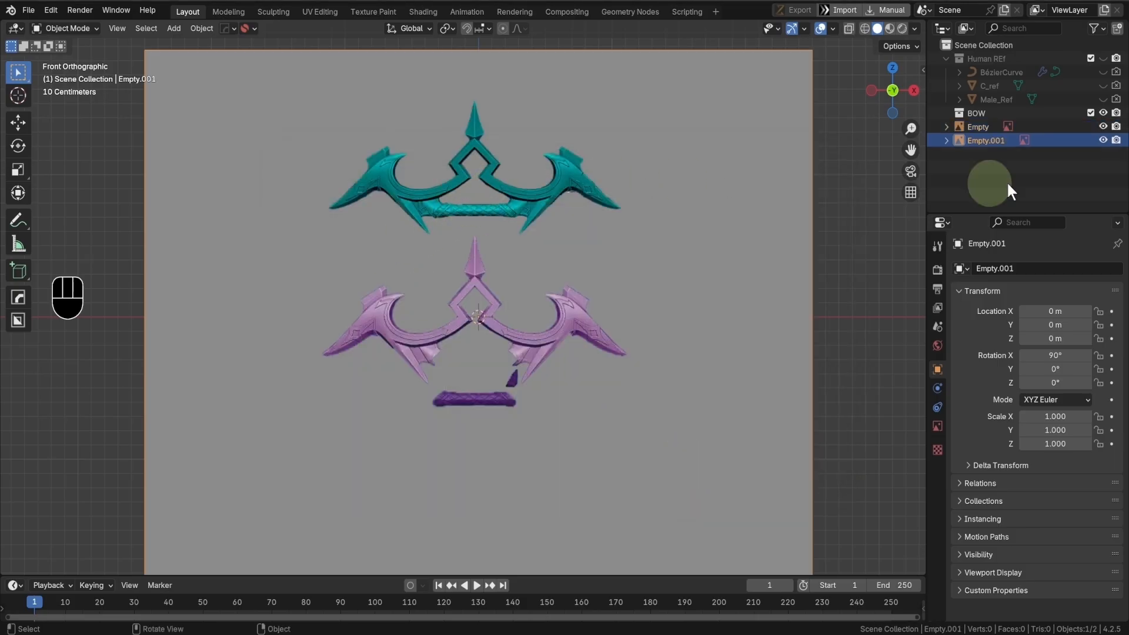
- Move both bow reference images into the Human REf collection
left_click(972, 125, "shift")
key("m")
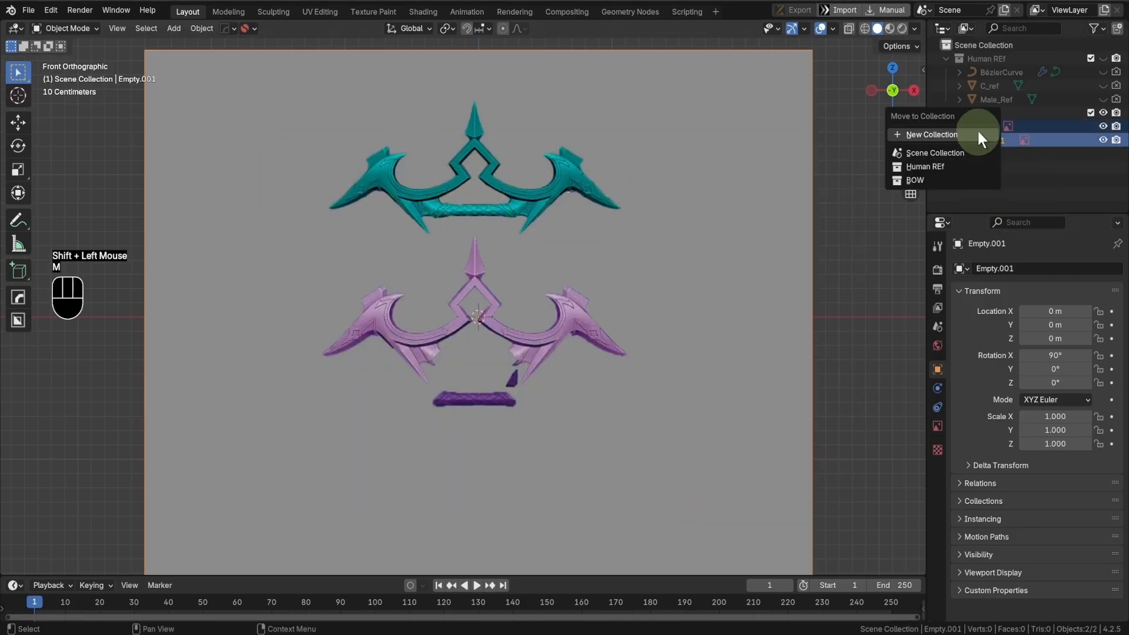
left_click(918, 167)
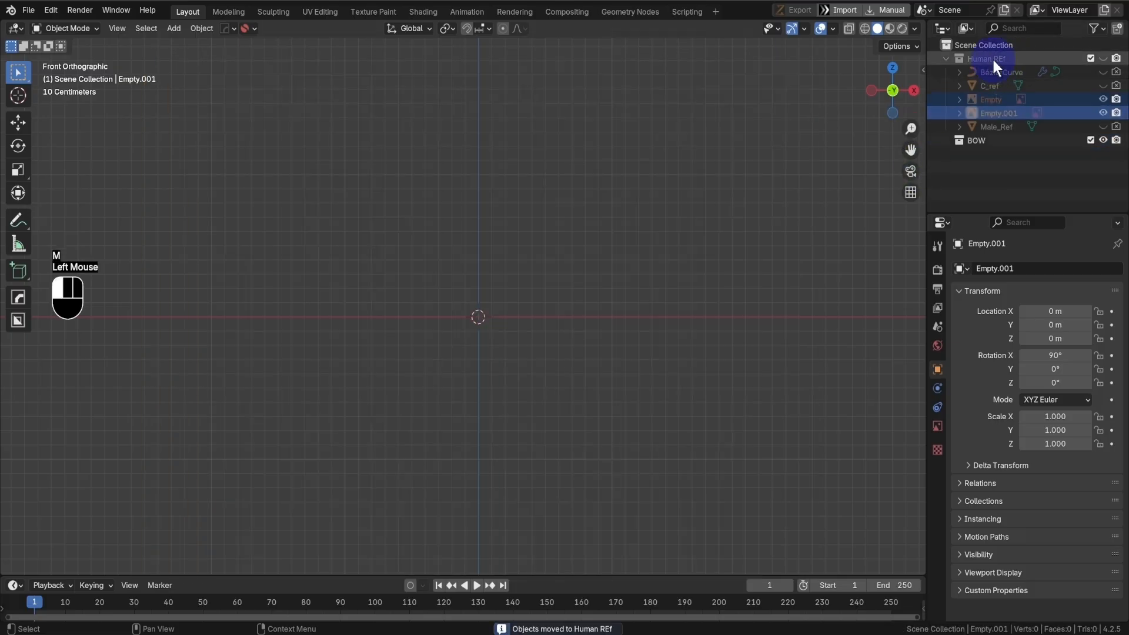
- Rename the Human REf collection as REF and make BOW the active collection
double_click(993, 59)
type("RE")
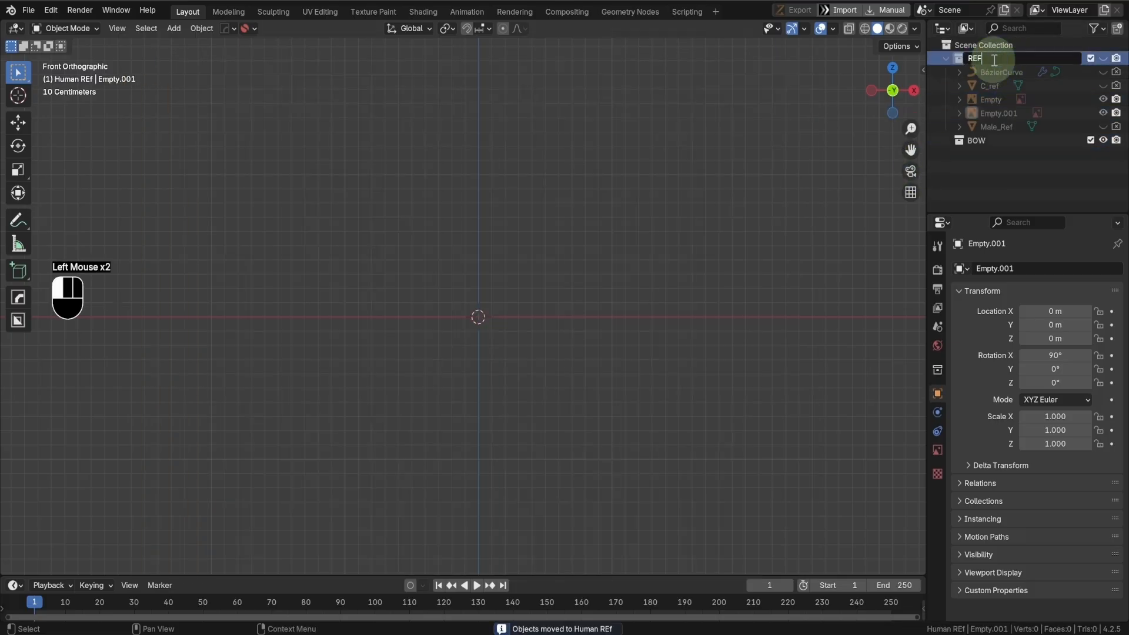
type("F")
key("Return")
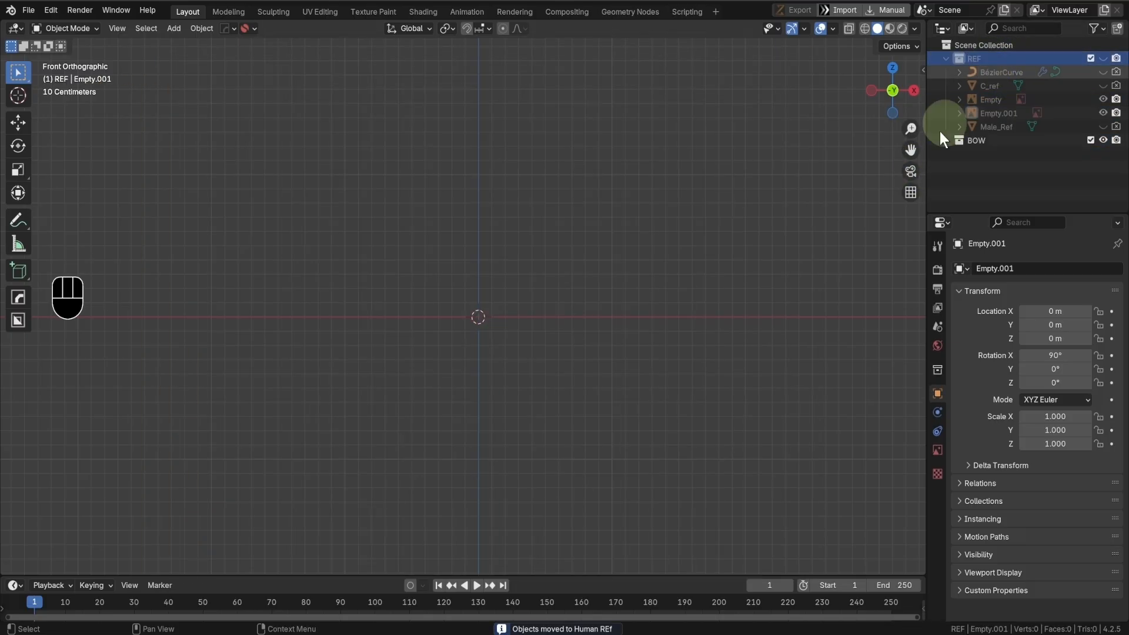
left_click(972, 140)
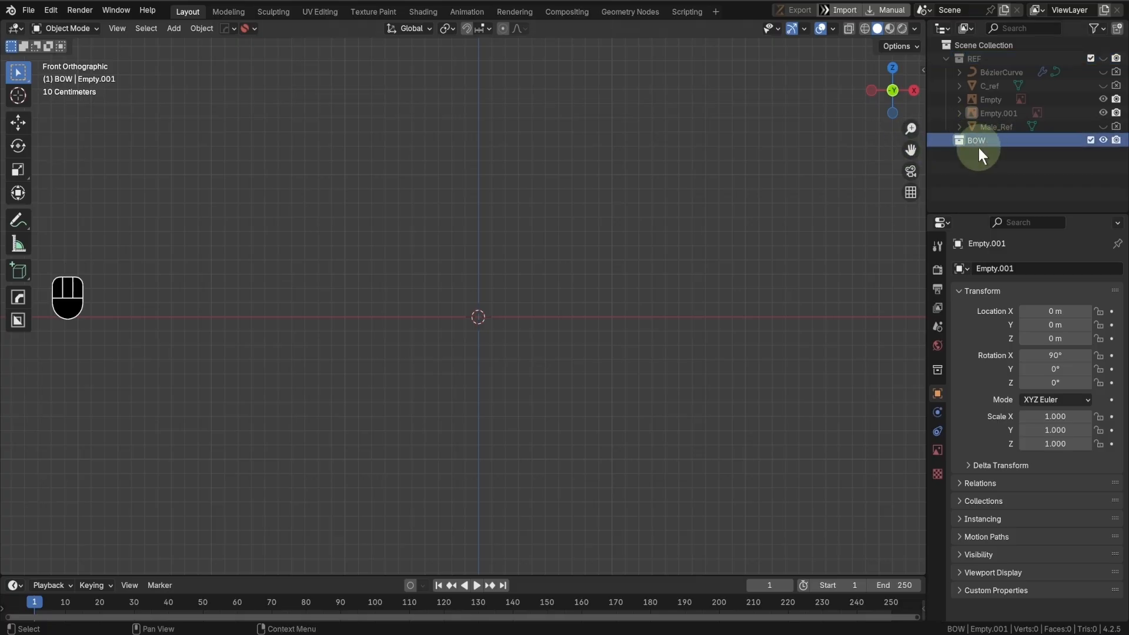
- Unhide the REF collection and rename the Bow.png reference as A and the Bow_complete.png reference as B
left_click(1057, 99)
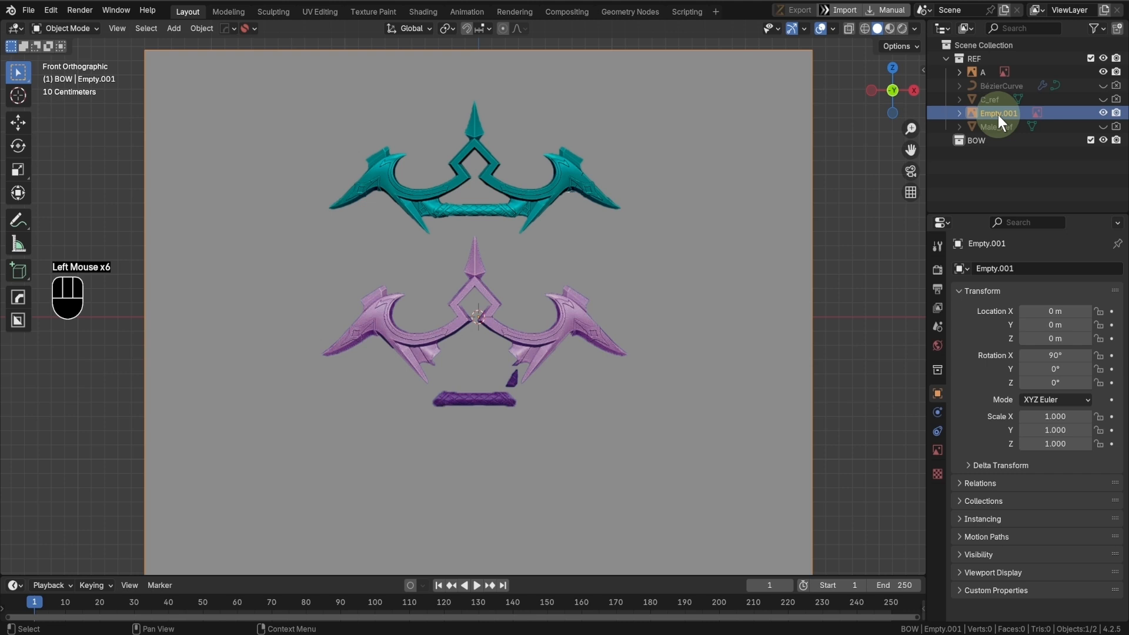
key("F2")
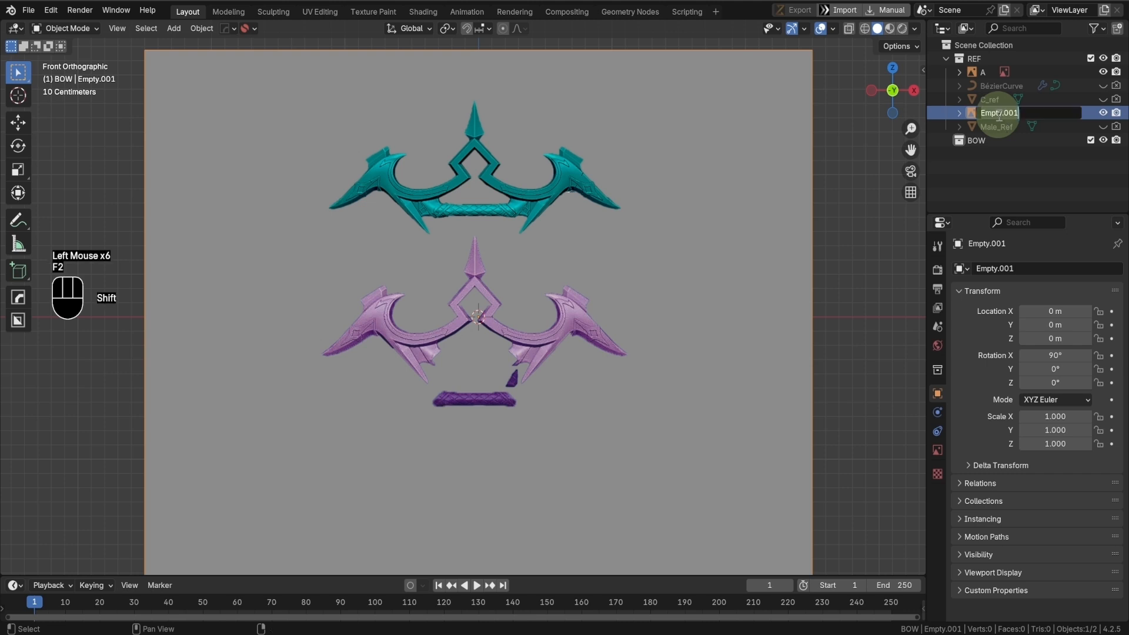
key("Return")
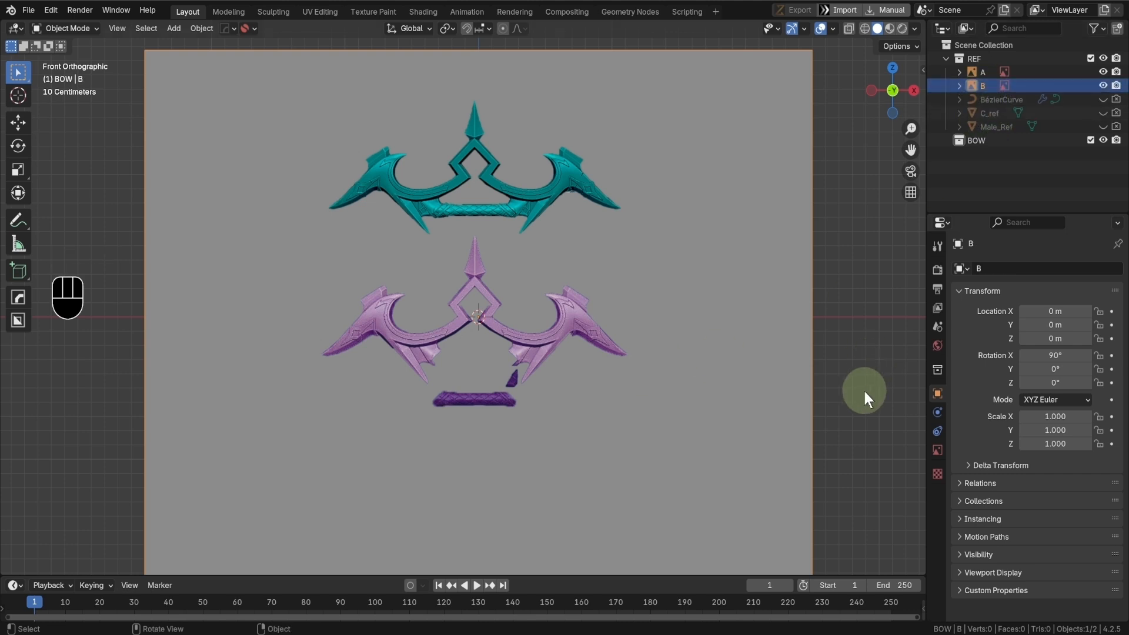
- Enable opacity on reference image B at about 0.58 and set its depth and side to Front
scroll(935, 439, "down", 2)
left_click(940, 449)
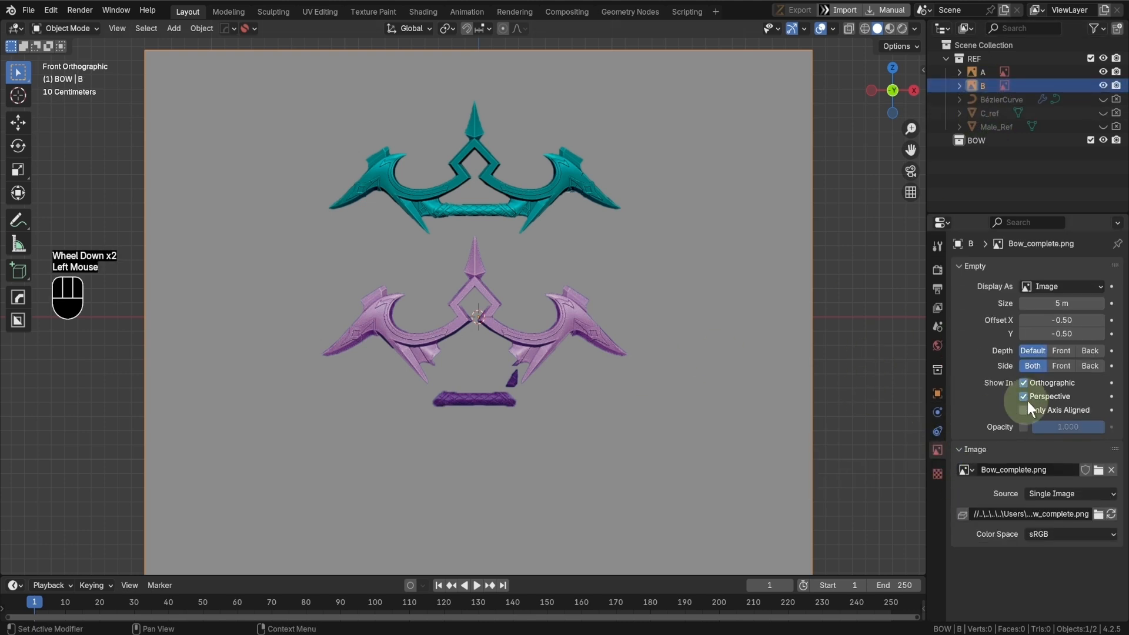
left_click(1024, 427)
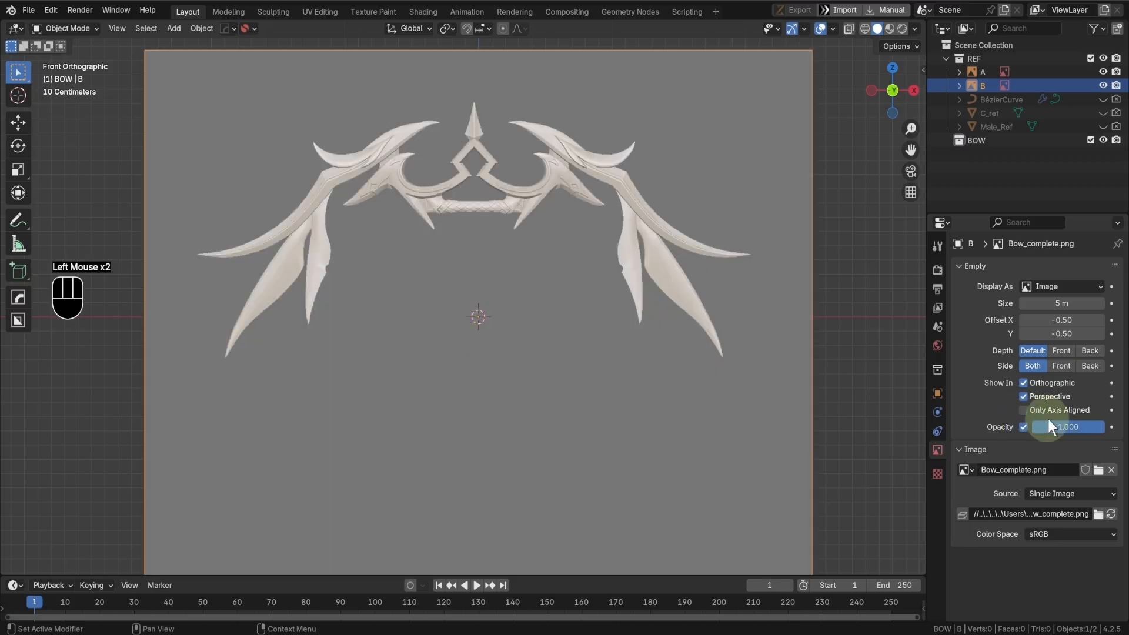
left_click_drag(1067, 426, 126, 431)
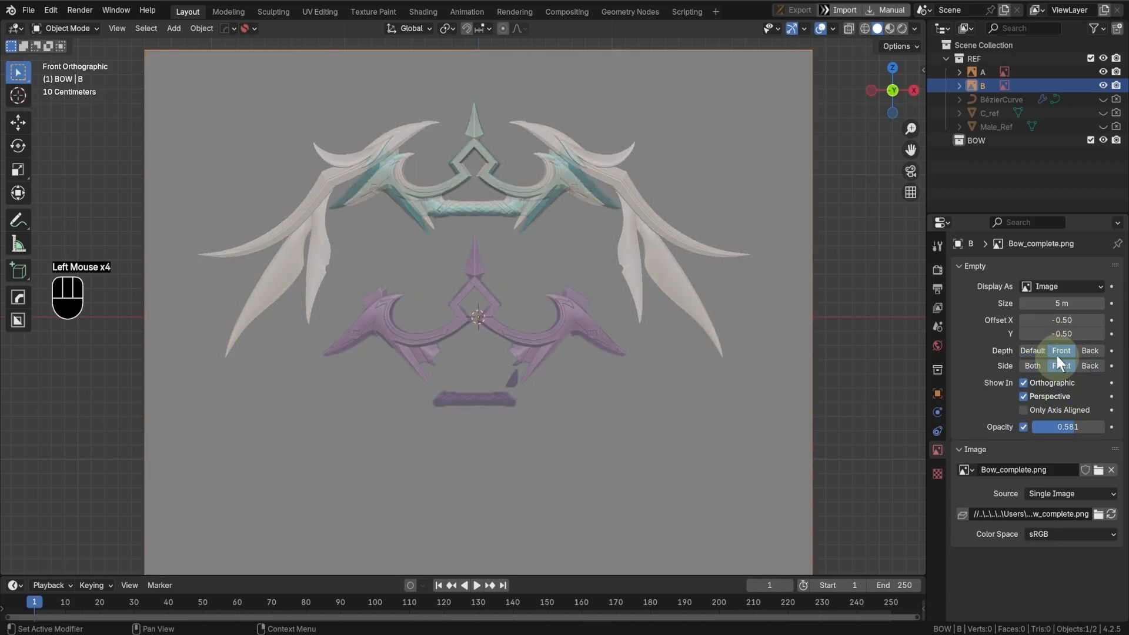
- Enable opacity on reference image A at about 0.485 and set its depth and side to Front
left_click(983, 70)
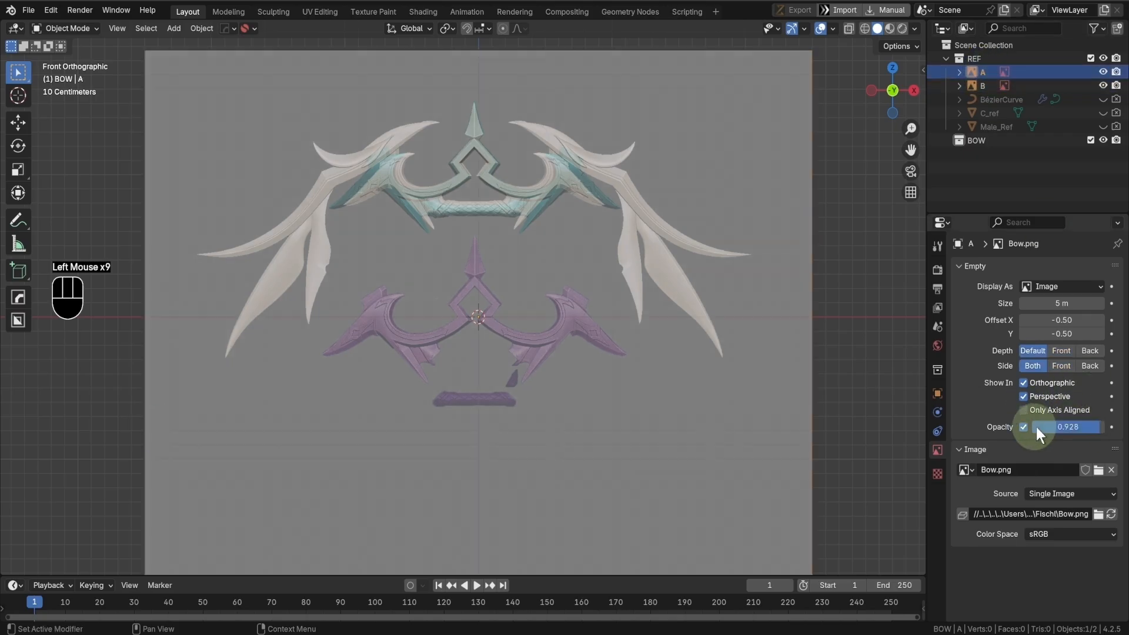
left_click_drag(1037, 427, 126, 428)
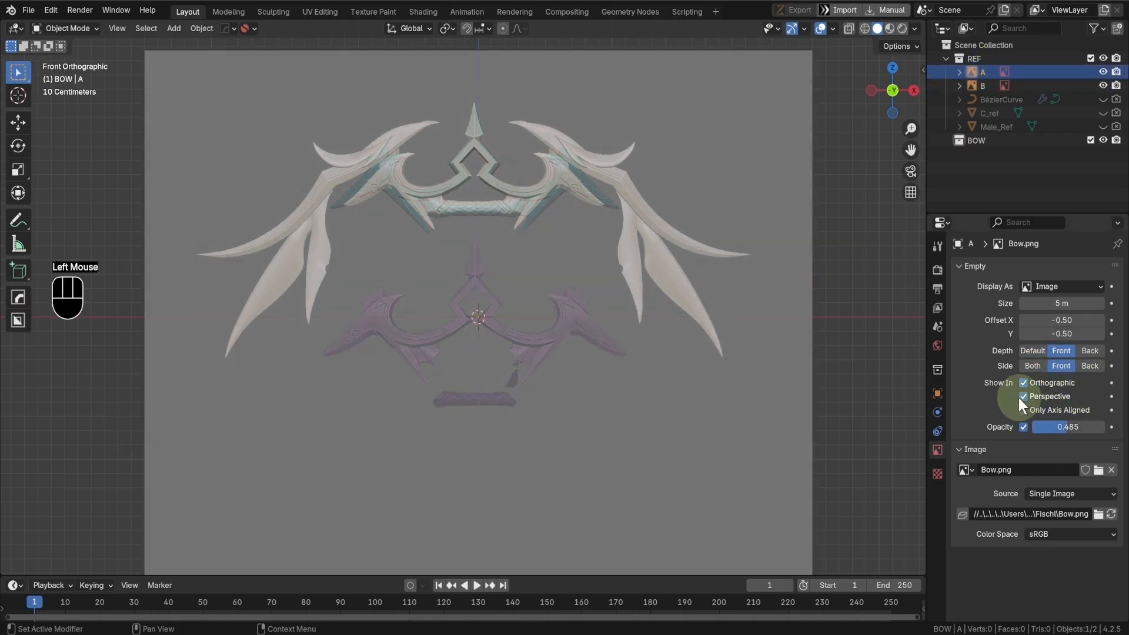
- Turn off perspective display on reference images A and B, and hide B
left_click(973, 86)
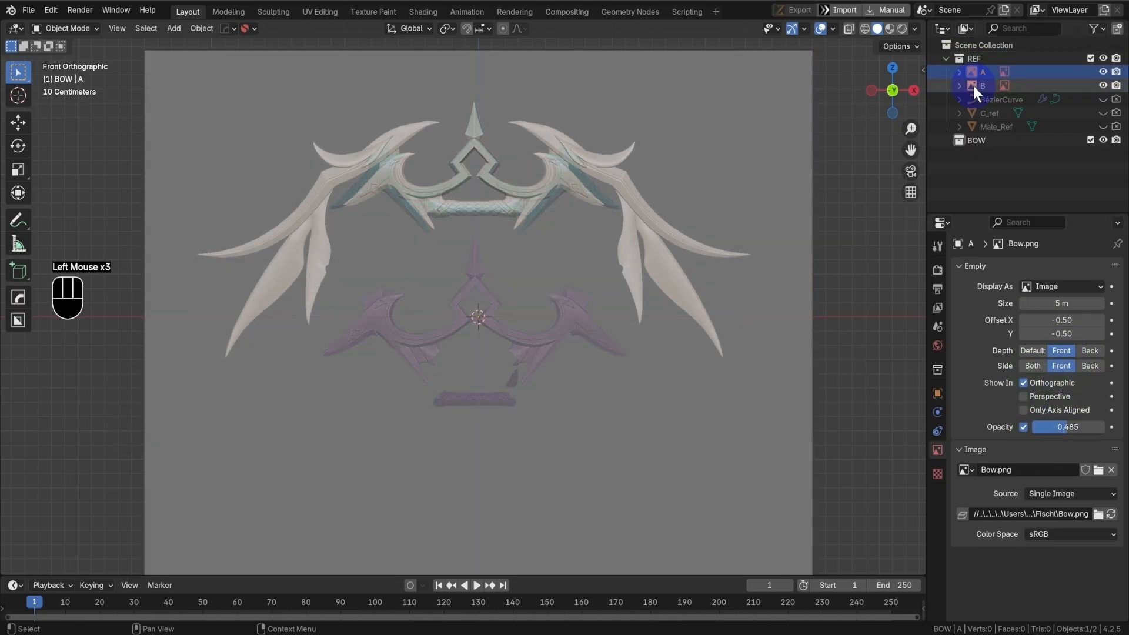
left_click(938, 450)
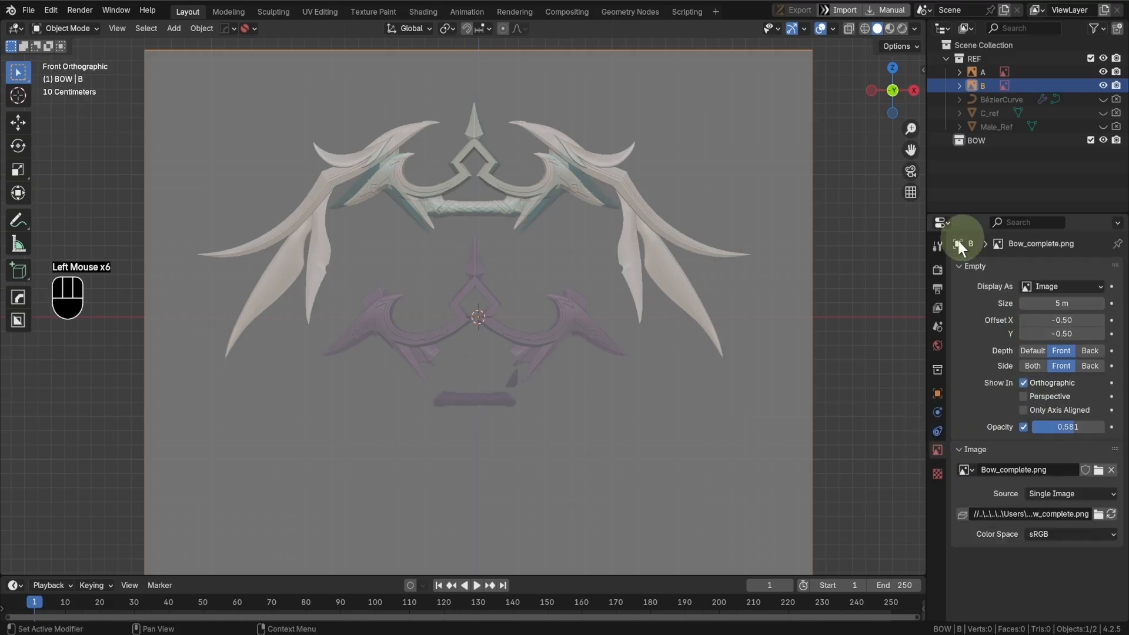
left_click(1103, 86)
- Shift reference image A slightly along the X axis to bring the bow's centre toward the vertical axis
scroll(564, 223, "up", 2)
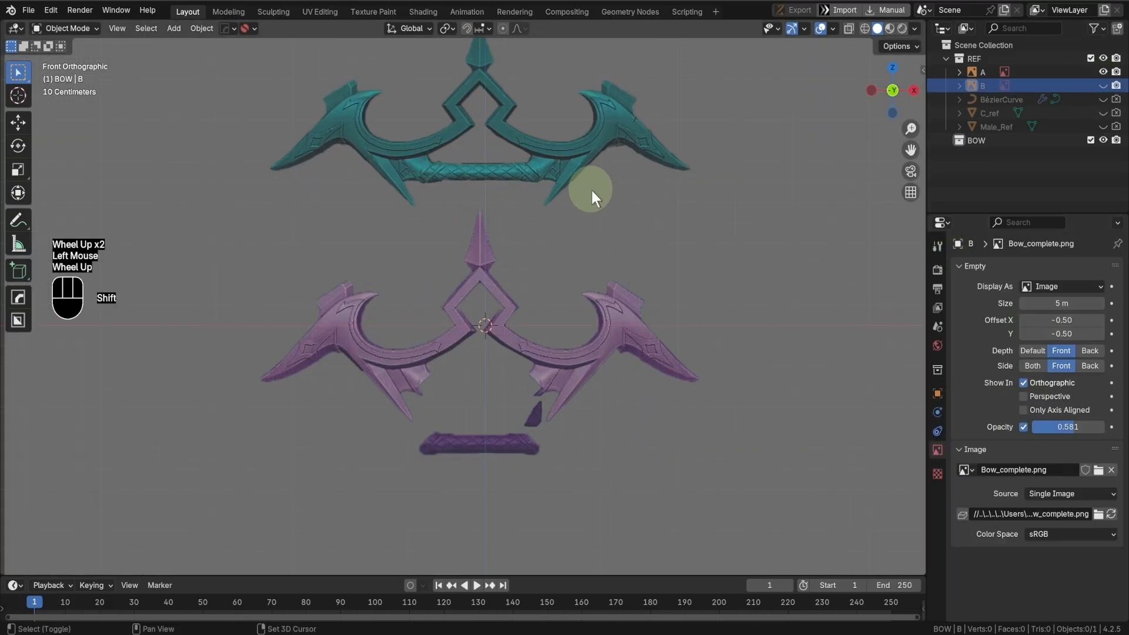
middle_click_drag(591, 190, 568, 273, "shift")
scroll(580, 248, "up", 1)
left_click(647, 198)
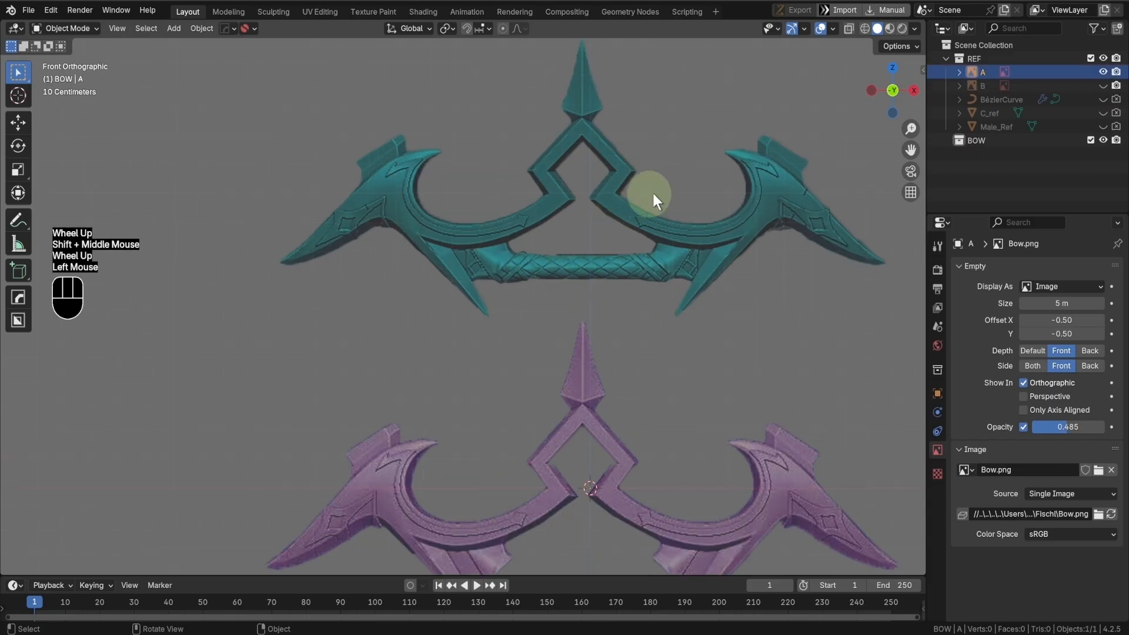
scroll(633, 230, "down", 1)
middle_click_drag(633, 231, 569, 252, "shift")
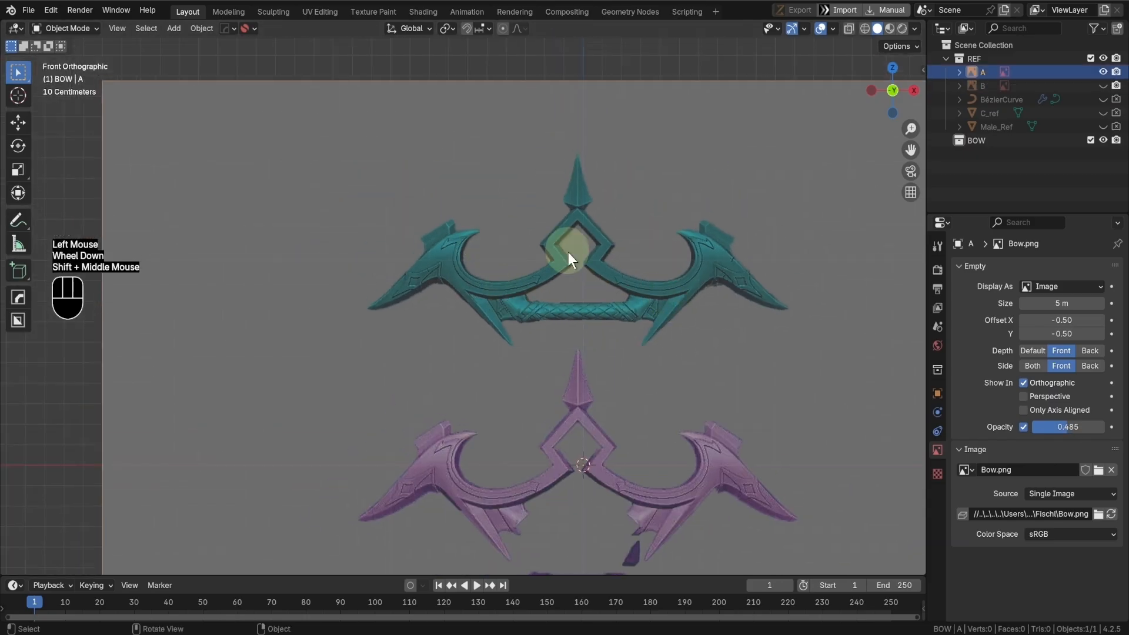
key("g")
key("x")
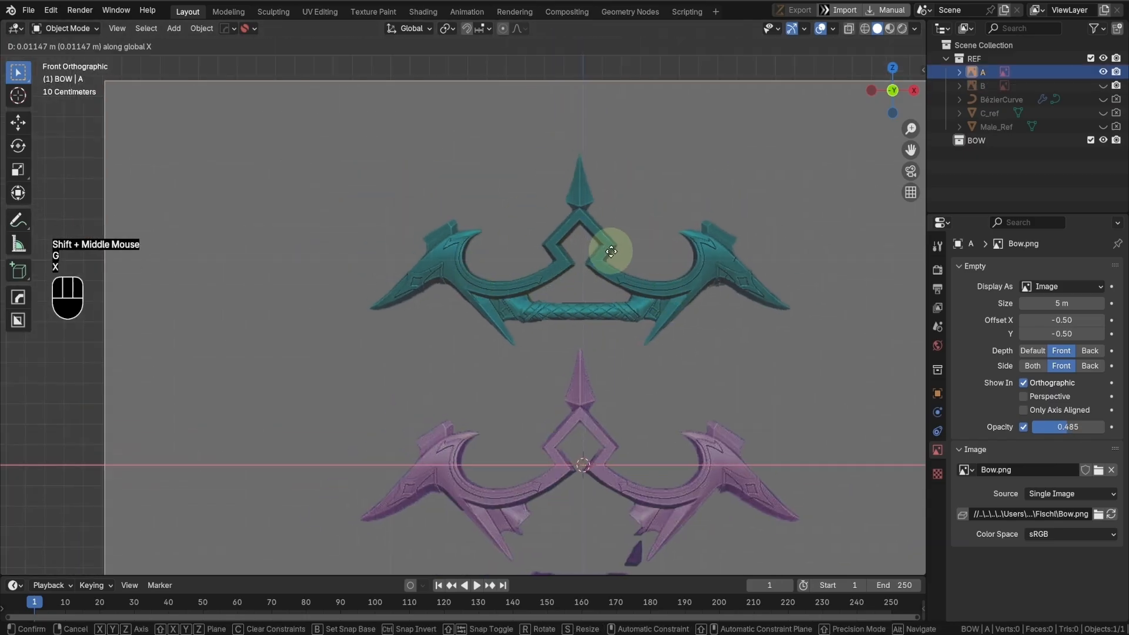
left_click(615, 254)
- Fine-tune reference image A along X so the spike's central ridge lines up with the vertical axis
middle_click_drag(614, 254, 613, 236, "shift")
scroll(562, 358, "up", 3)
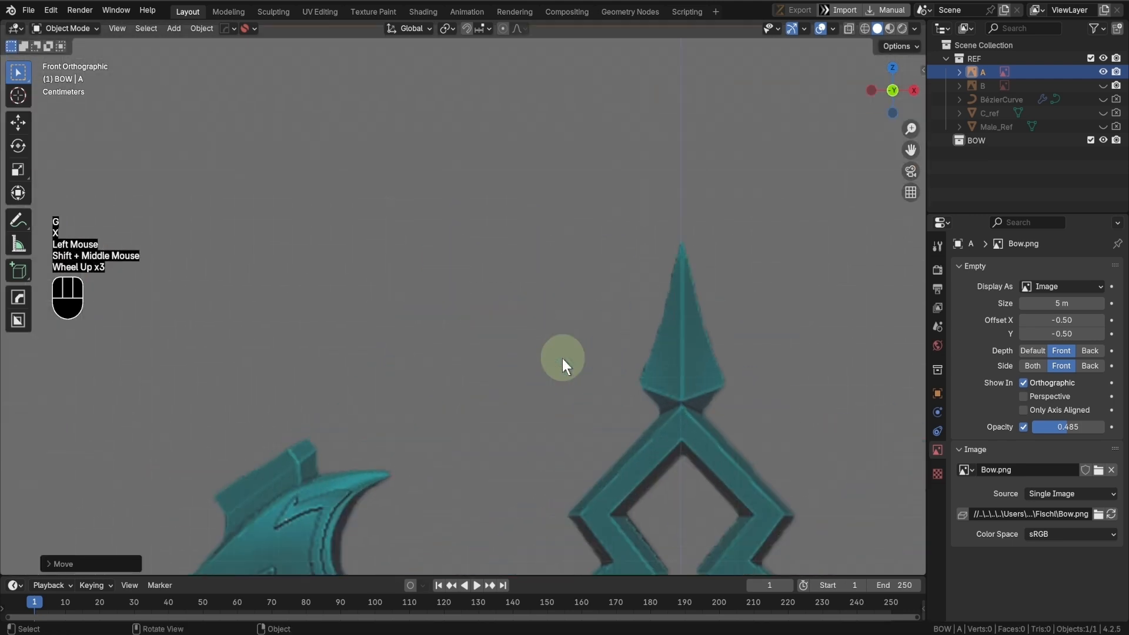
middle_click_drag(728, 443, 619, 382, "shift")
scroll(619, 382, "up", 2)
key("g")
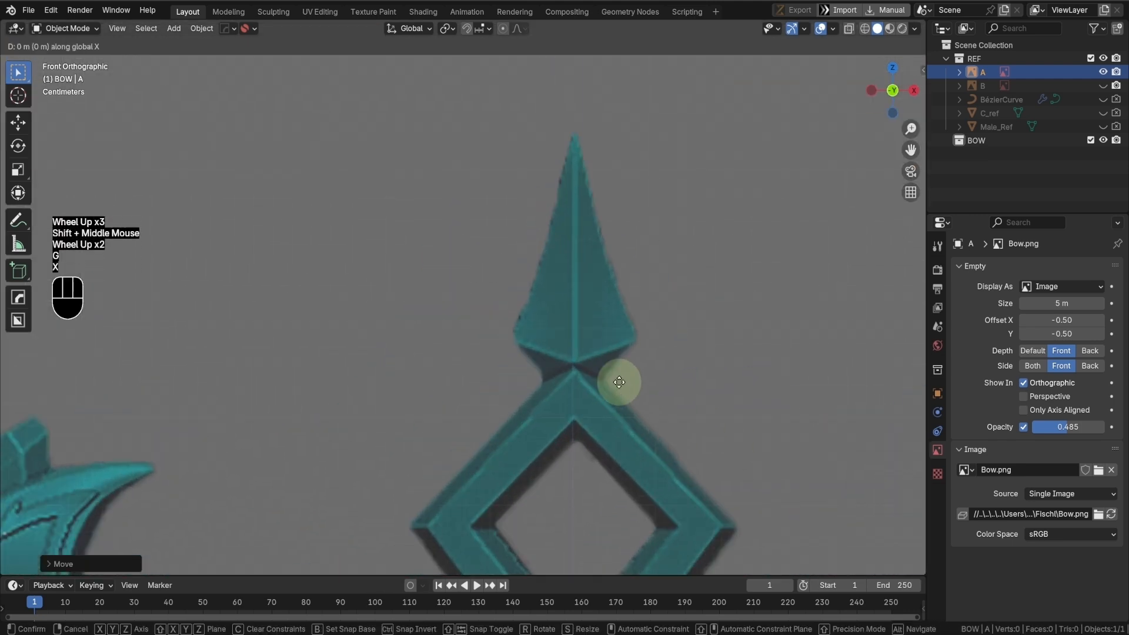
key("x")
left_click(597, 384, "shift")
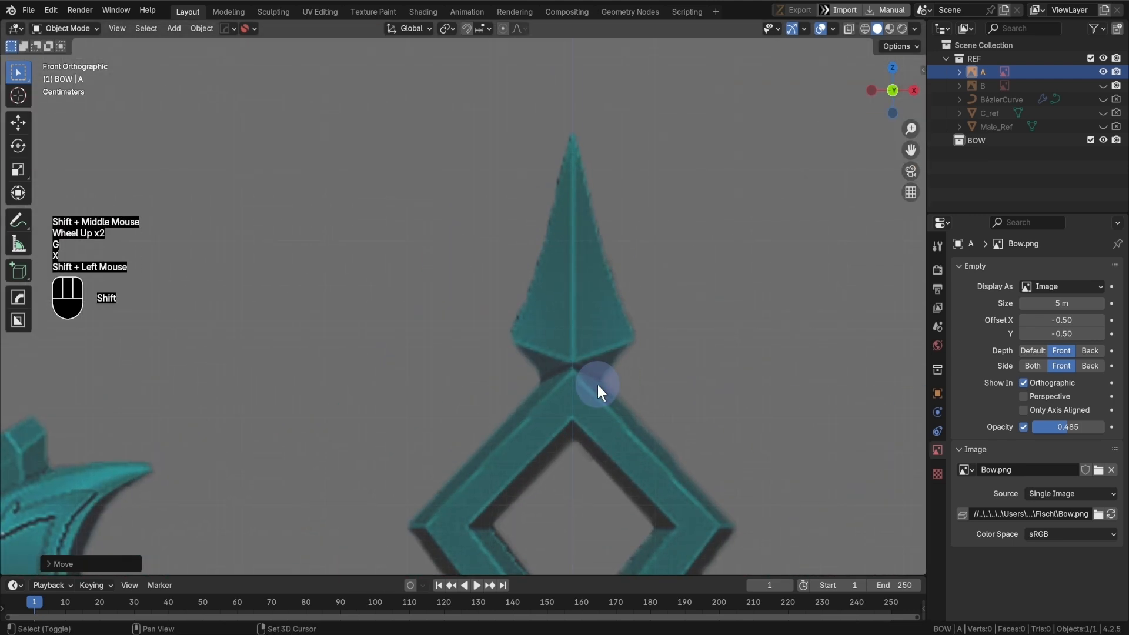
scroll(584, 341, "down", 4)
middle_click_drag(556, 364, 585, 351, "shift")
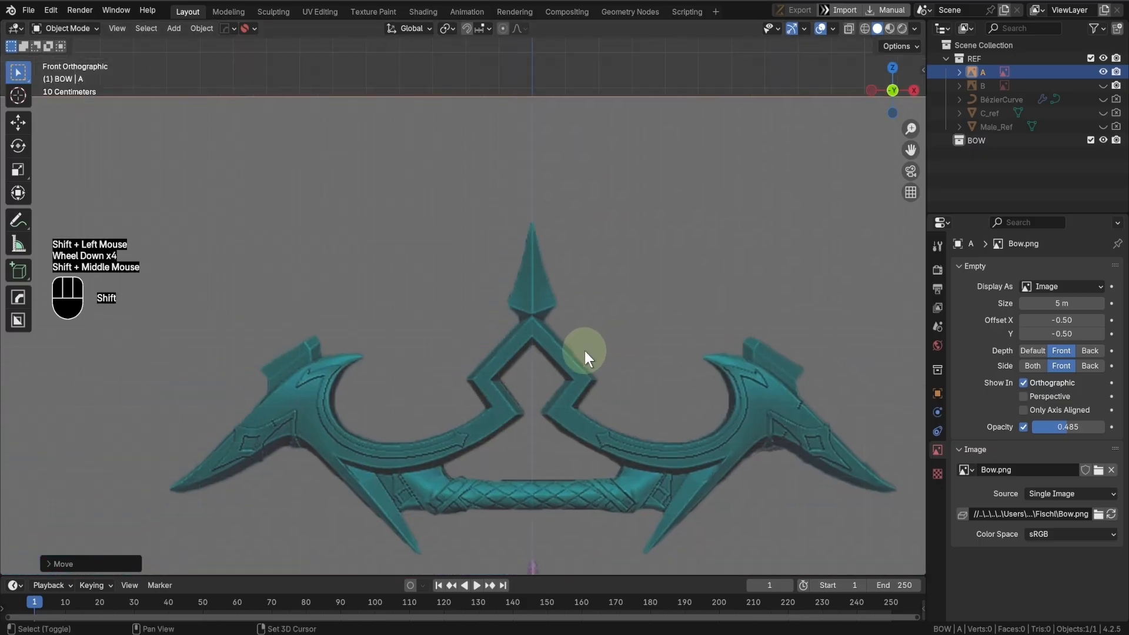
- Add a Bézier curve at the world origin in the BOW collection
middle_click_drag(350, 542, 452, 435, "shift")
key("shift+a")
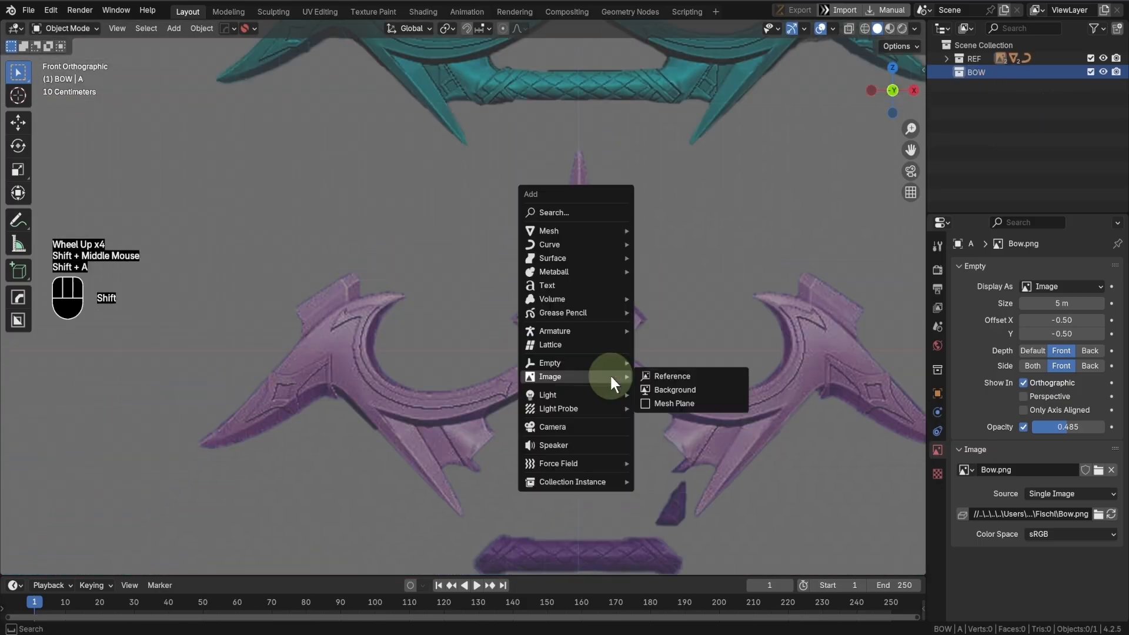
mouse_move(579, 231)
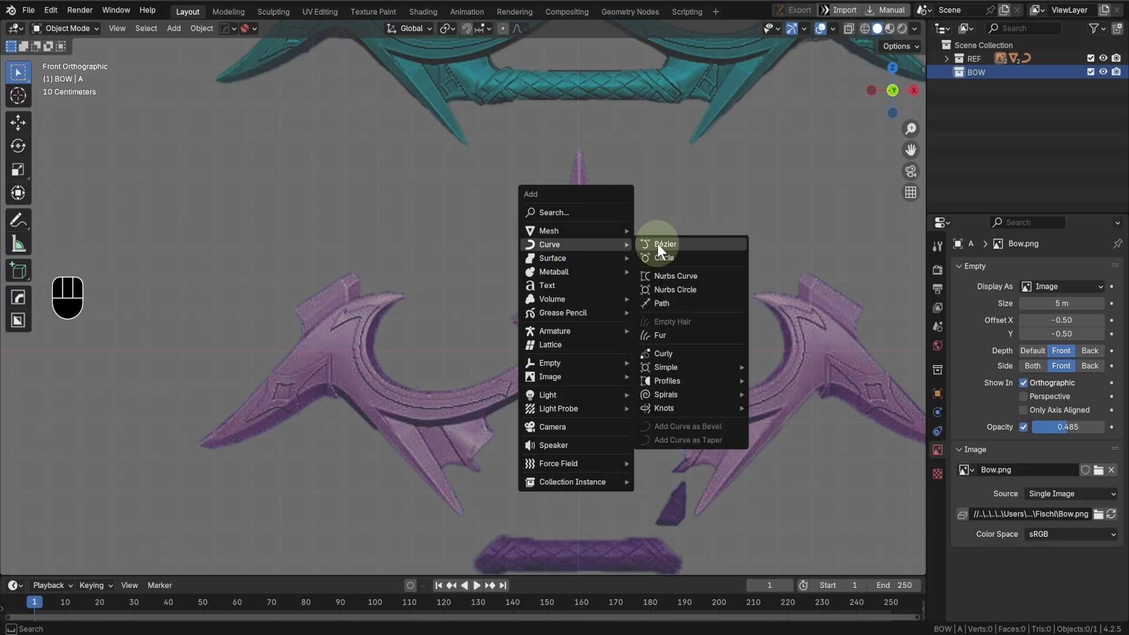
left_click(658, 244)
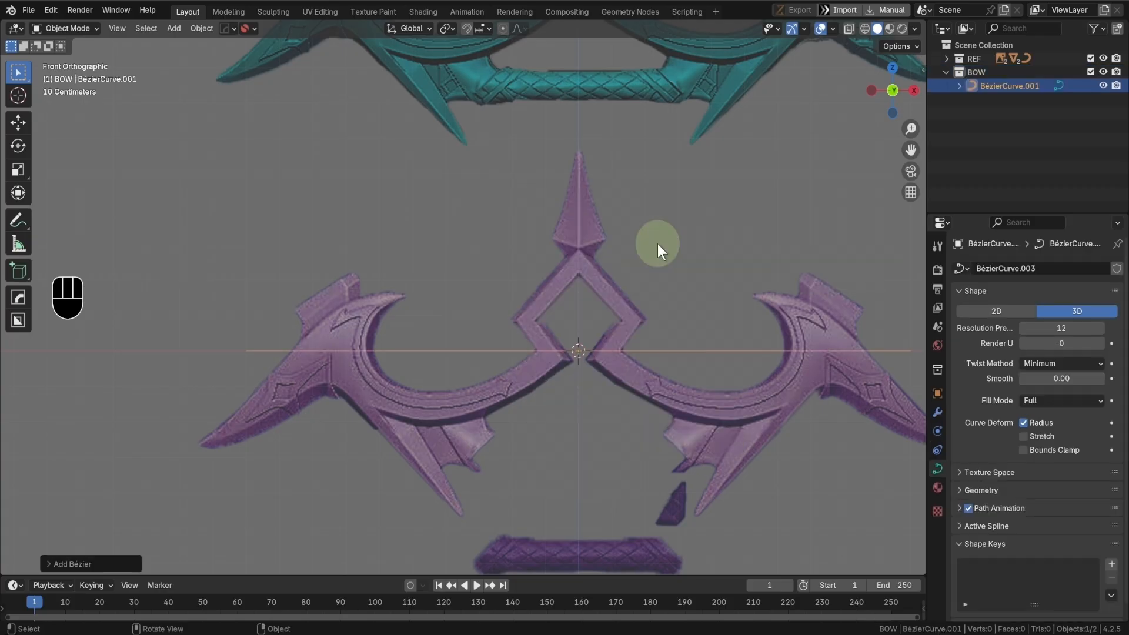
- Try to move the curve object along X over the purple bow's left wing and scale it down in Object Mode
middle_click_drag(658, 243, 598, 323, "shift")
scroll(598, 323, "down", 2)
key("g")
key("x")
left_click(580, 332)
key("s")
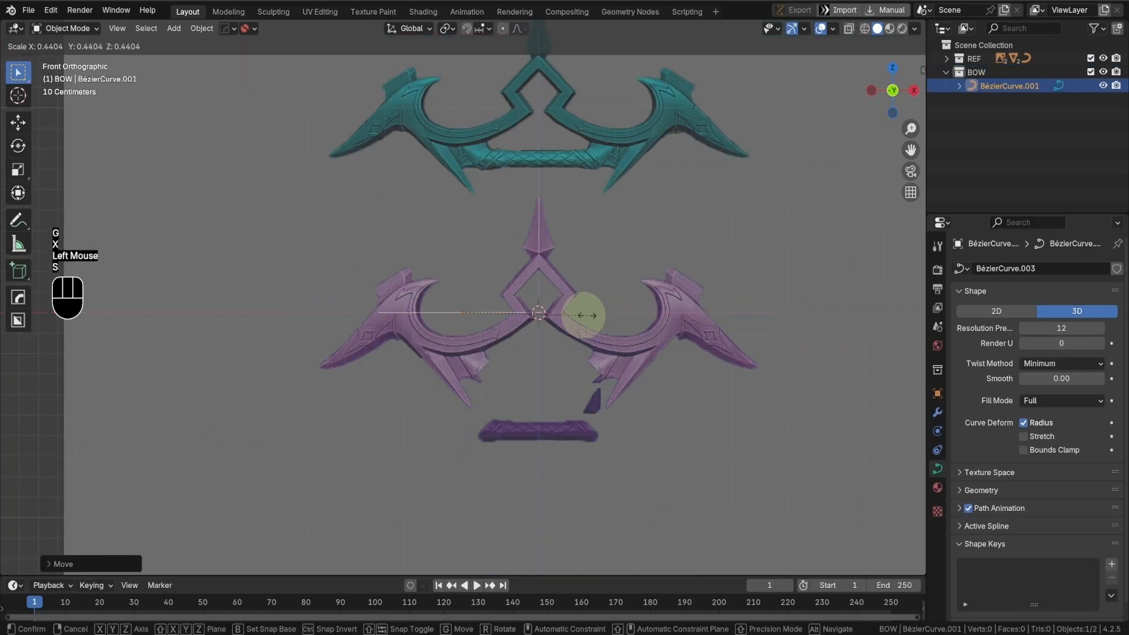
left_click(614, 347)
scroll(606, 344, "up", 2)
key("Tab")
key("Tab")
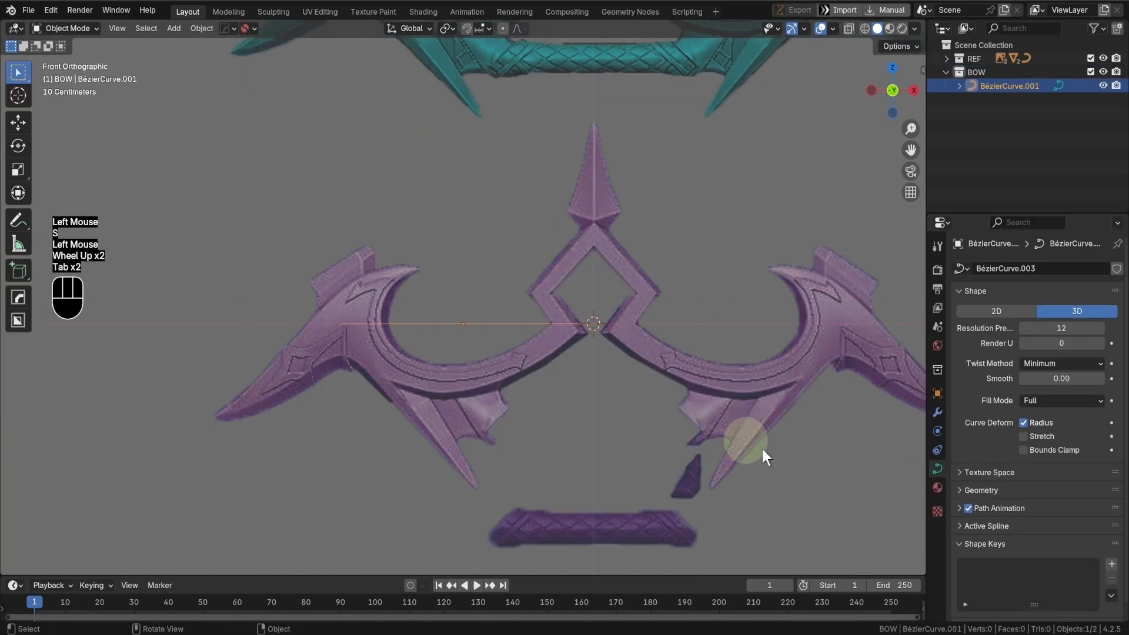
- Undo the object-level move and scaling of the Bézier curve
left_click(938, 413)
left_click(989, 266)
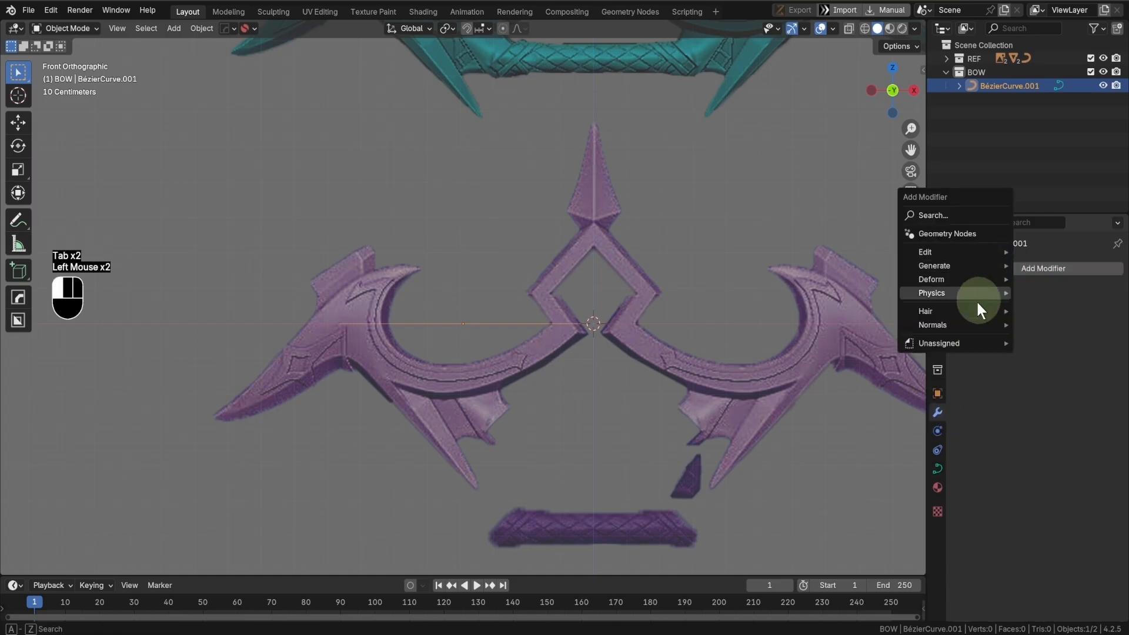
mouse_move(943, 266)
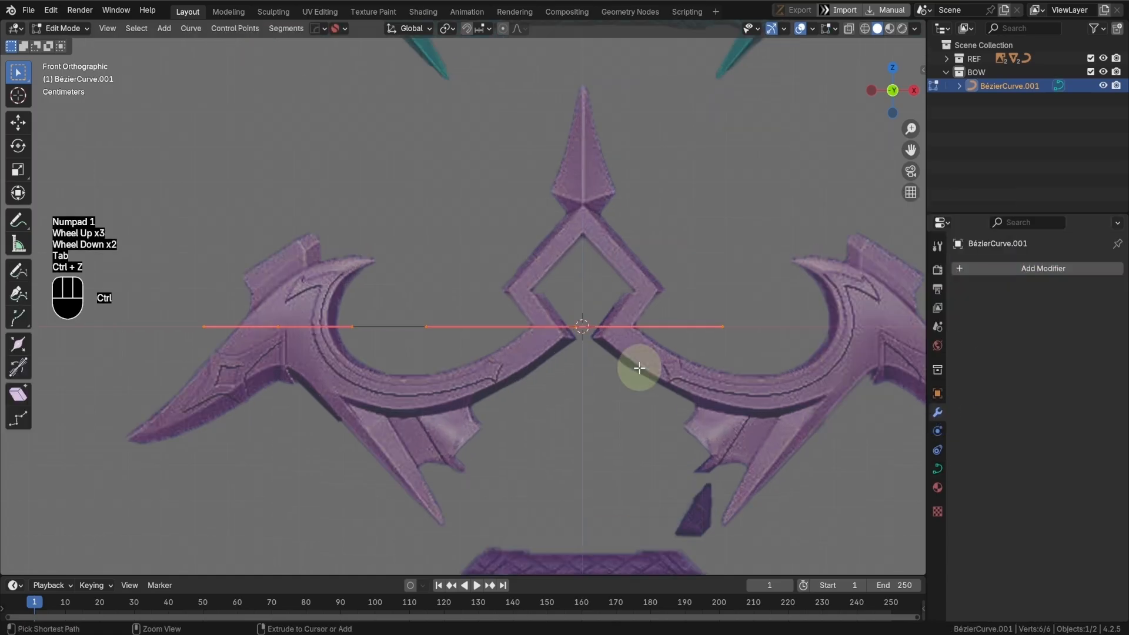
key("ctrl+z")
key("ctrl+z")
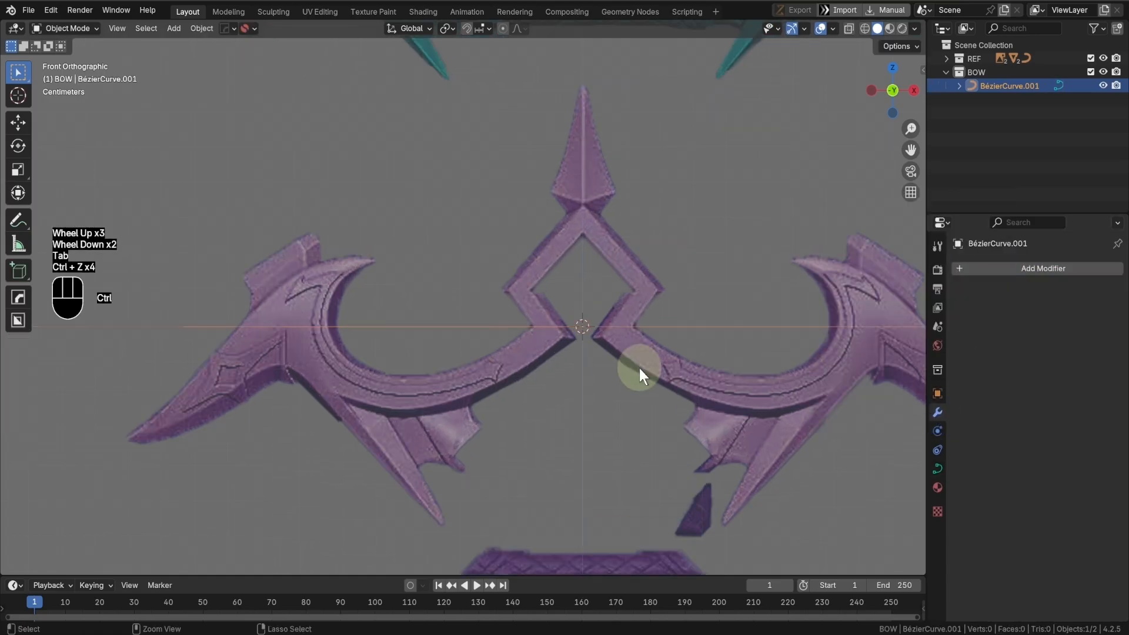
- In Edit Mode, move all the curve's points along X over the purple bow's left wing and scale them down
scroll(640, 368, "up", 1)
middle_click_drag(628, 376, 645, 378, "shift")
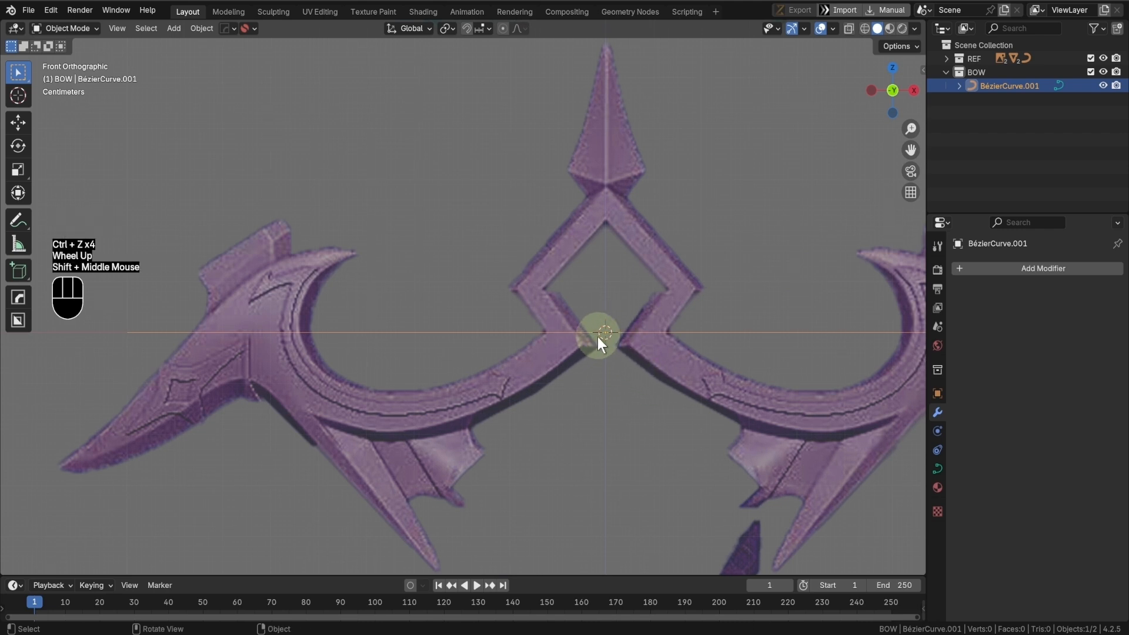
scroll(680, 341, "down", 2)
scroll(644, 361, "up", 2, "shift")
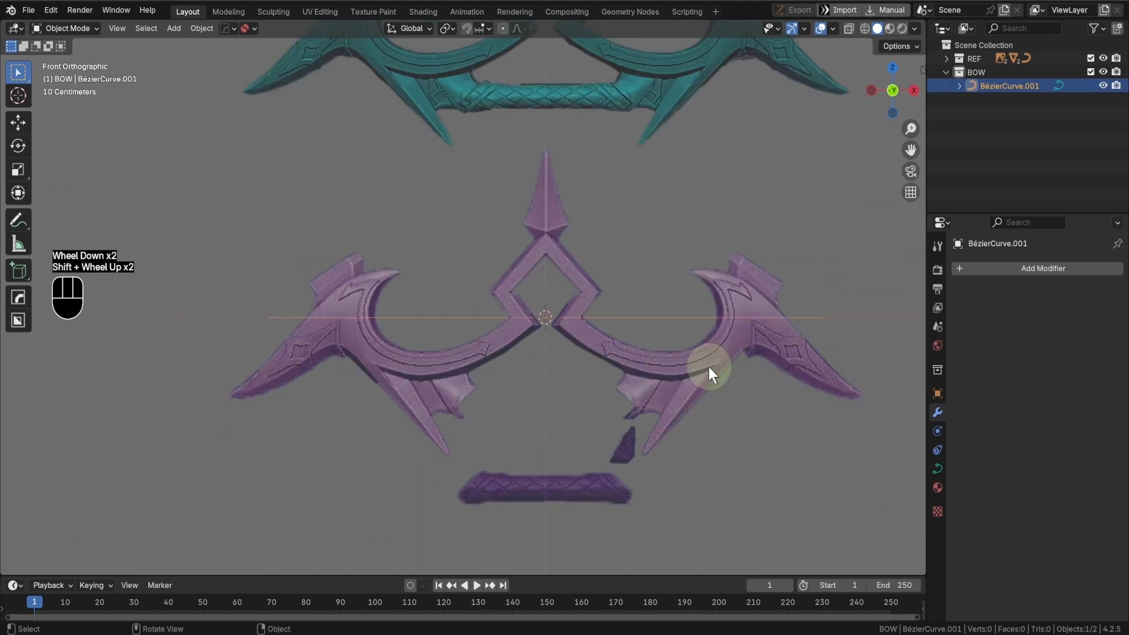
key("Tab")
scroll(606, 360, "down", 2)
key("a")
key("g")
key("x")
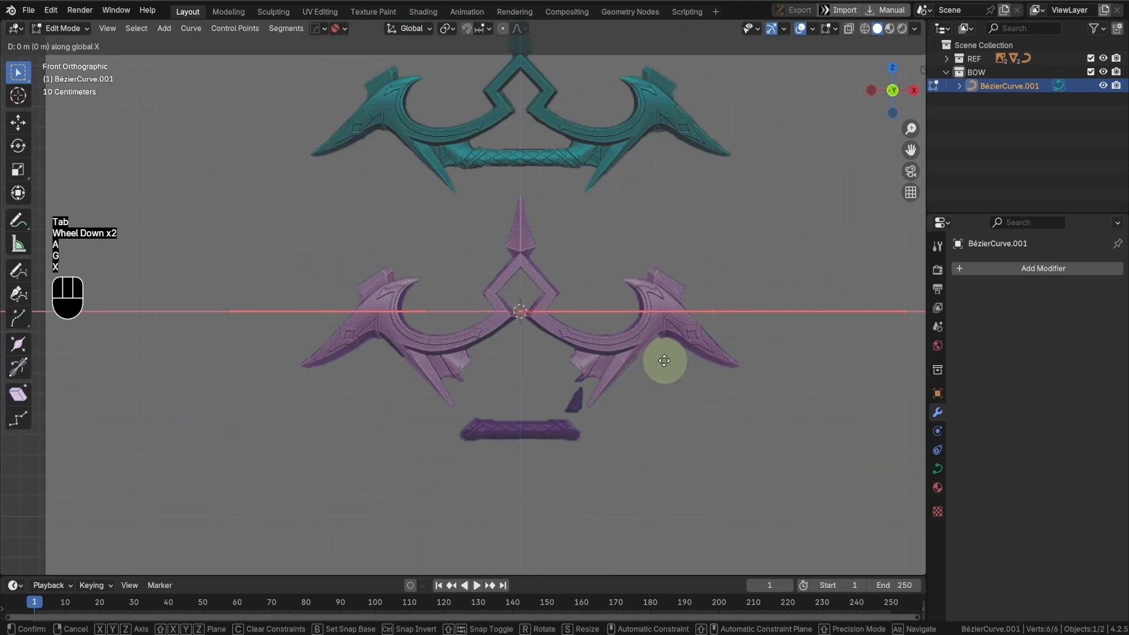
left_click(518, 348)
key("s")
left_click(535, 337)
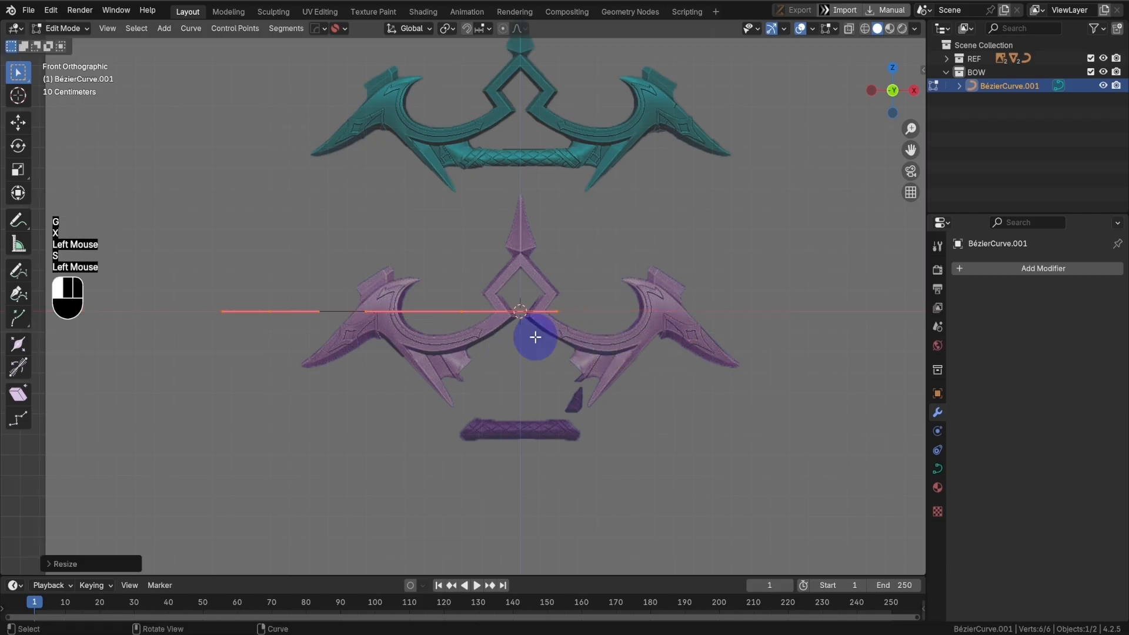
key("Tab")
scroll(588, 365, "up", 3)
scroll(581, 333, "down", 2)
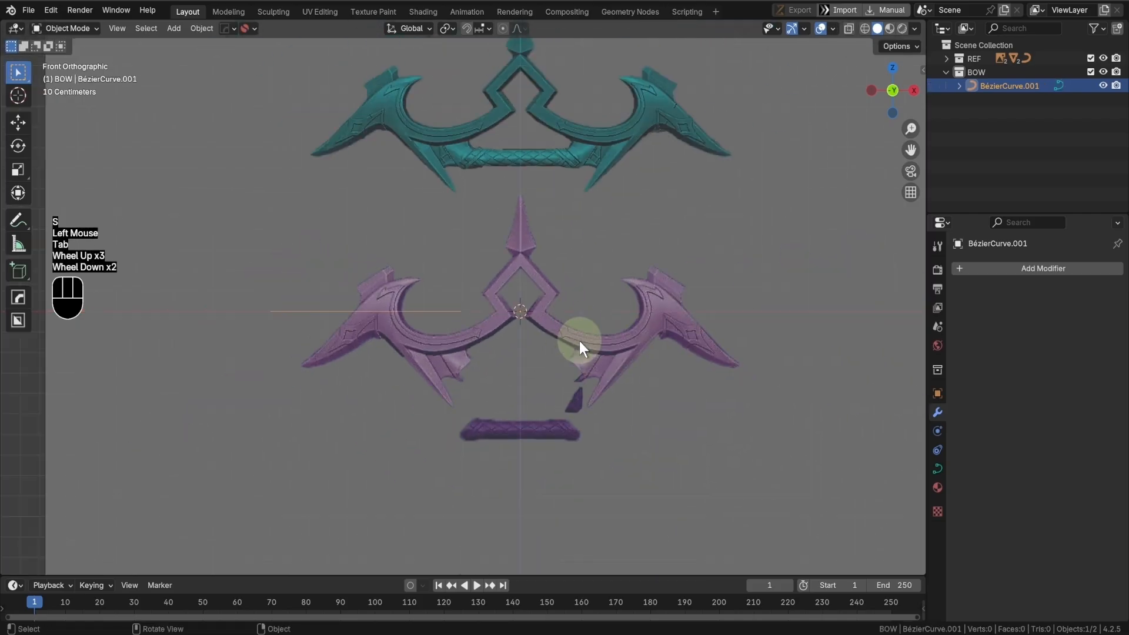
middle_click_drag(481, 353, 484, 378, "shift")
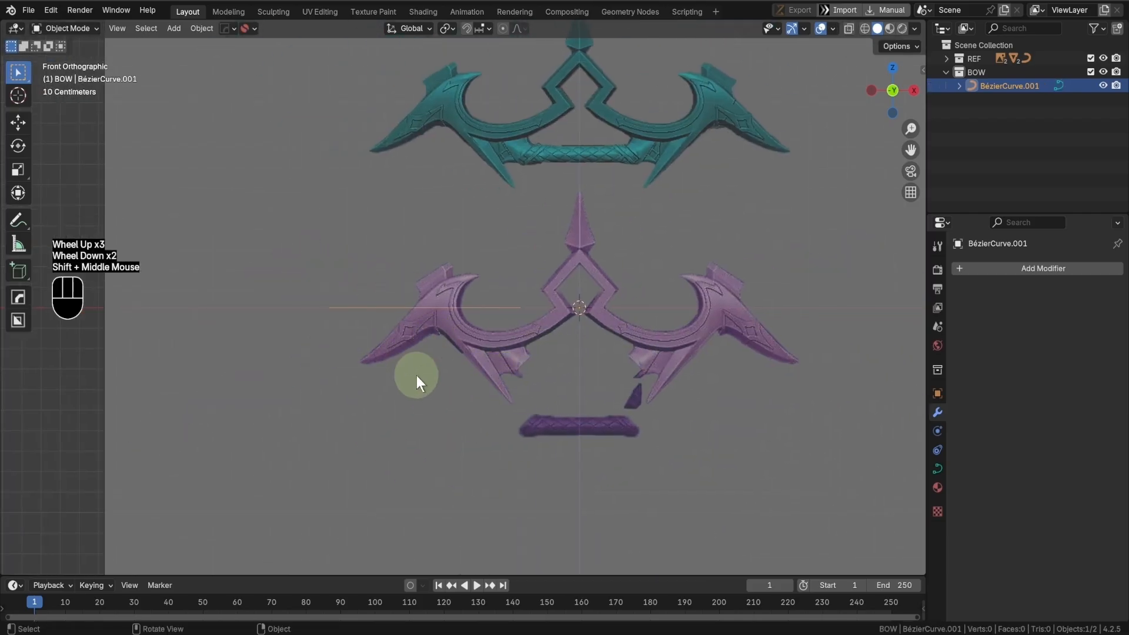
scroll(415, 375, "up", 3)
middle_click_drag(414, 372, 411, 377, "shift")
scroll(423, 373, "up", 2)
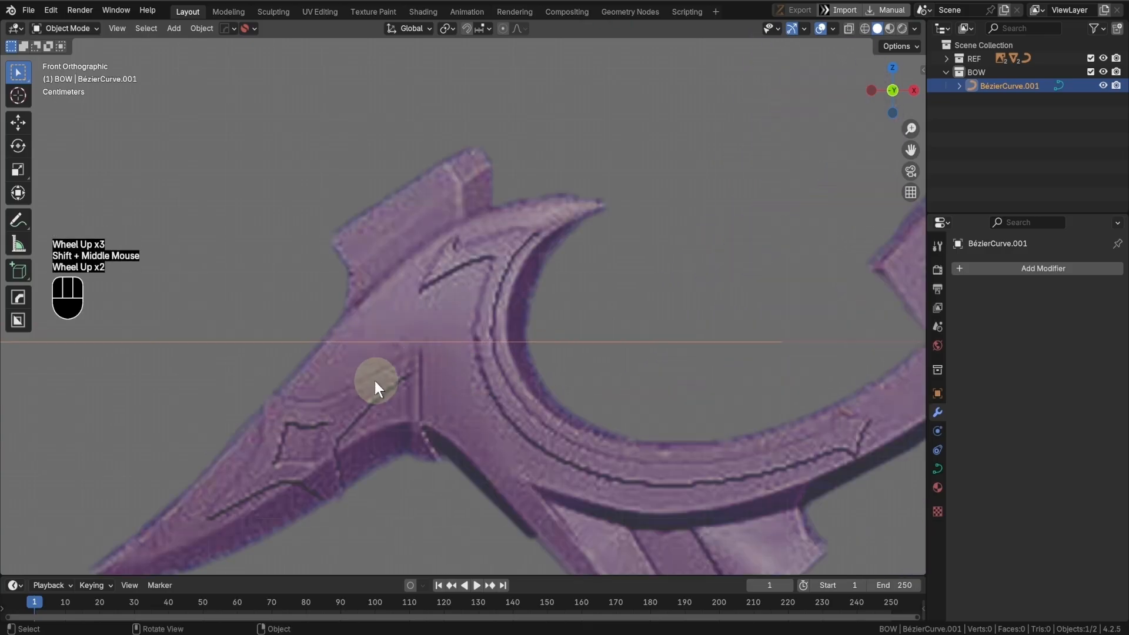
scroll(388, 376, "down", 4)
key("g")
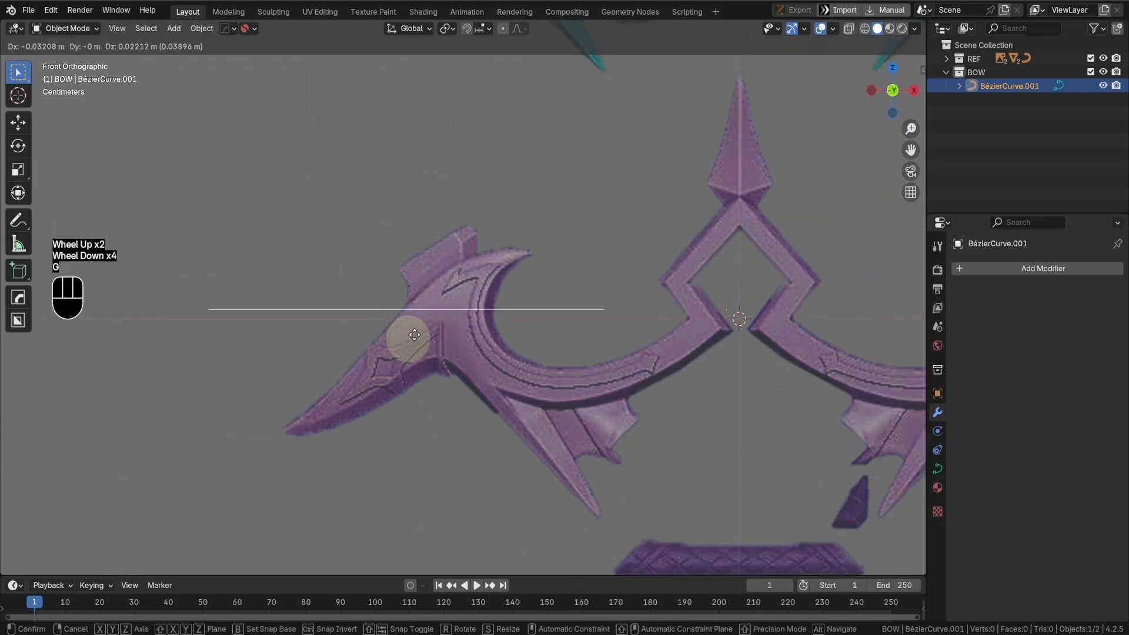
right_click(390, 360)
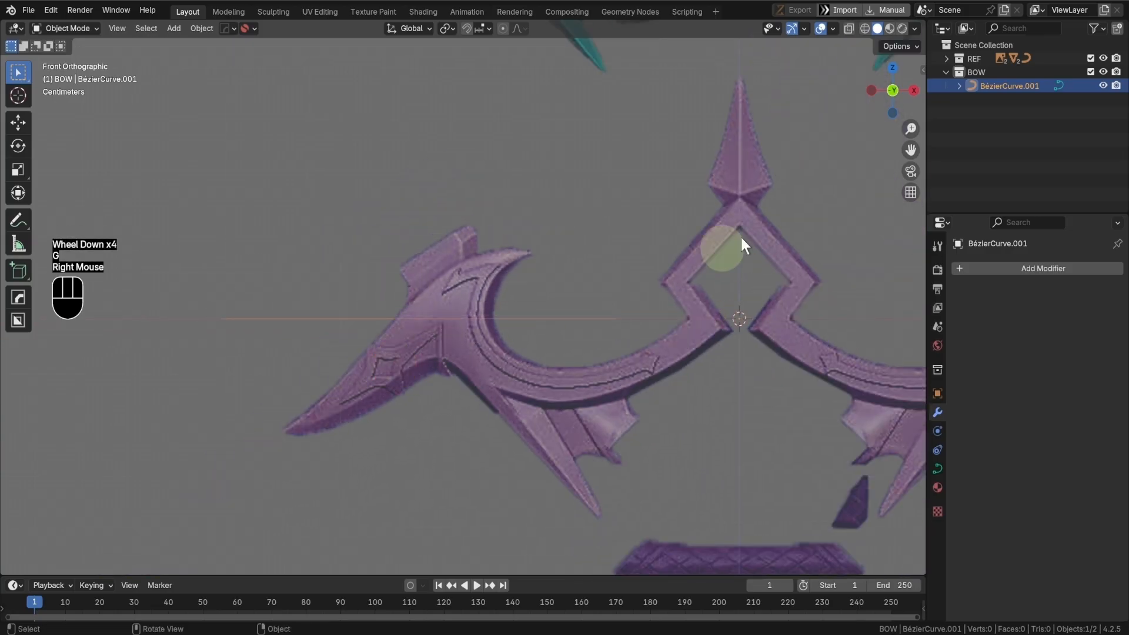
- Hide the REF collection and view the curve on its own from the front
left_click(1103, 58)
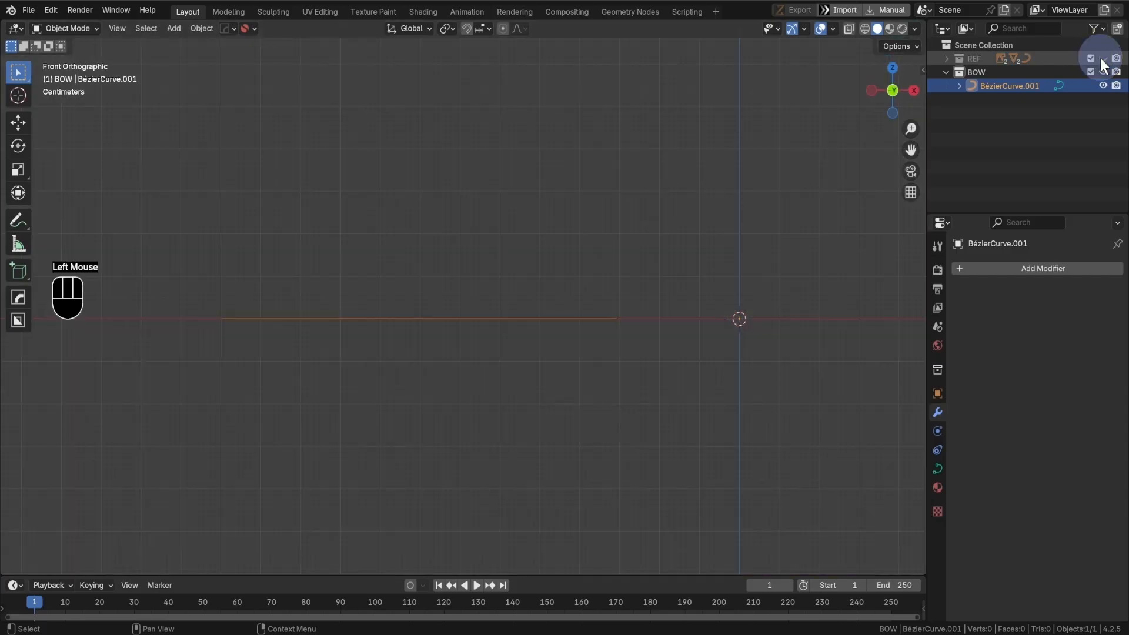
key("g")
right_click(541, 363)
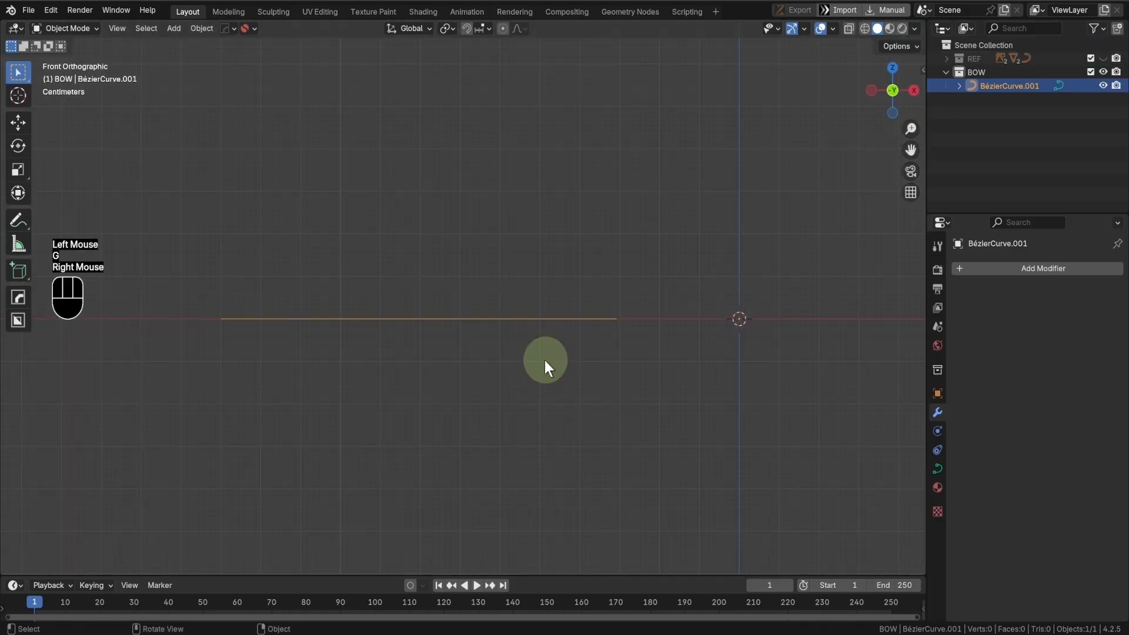
scroll(544, 361, "down", 2)
middle_click_drag(545, 361, 515, 272, "shift")
middle_click_drag(647, 358, 626, 355)
middle_click_drag(626, 355, 607, 356, "shift")
scroll(588, 357, "down", 2)
key("KP_1")
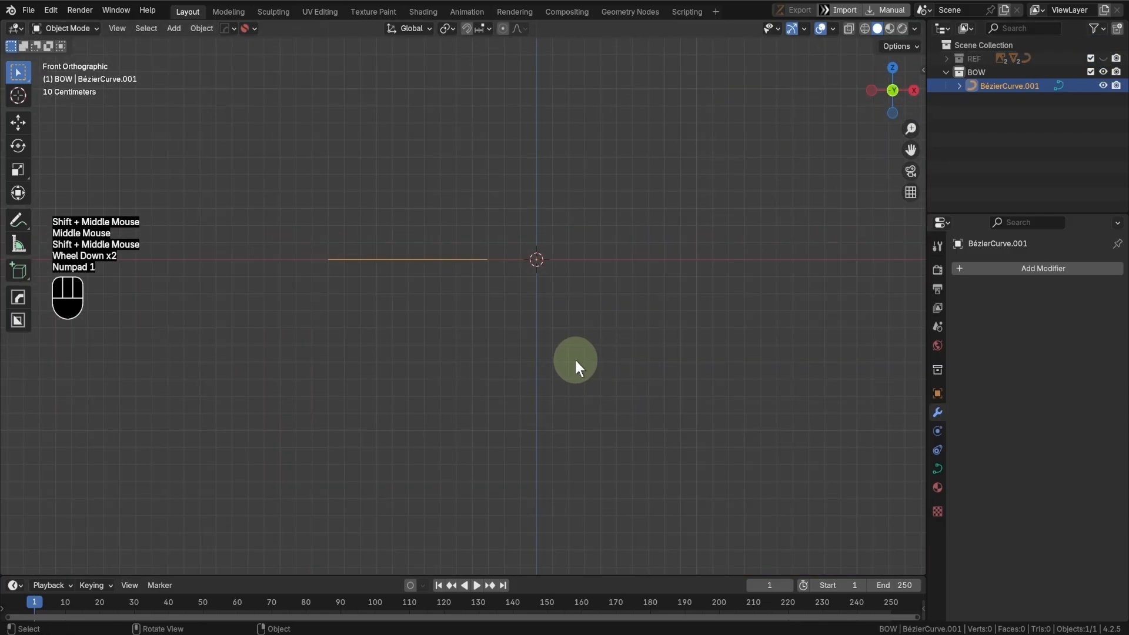
- Add a Mirror modifier on the X axis to the Bézier curve with Clipping enabled
left_click(1007, 266)
mouse_move(1005, 262)
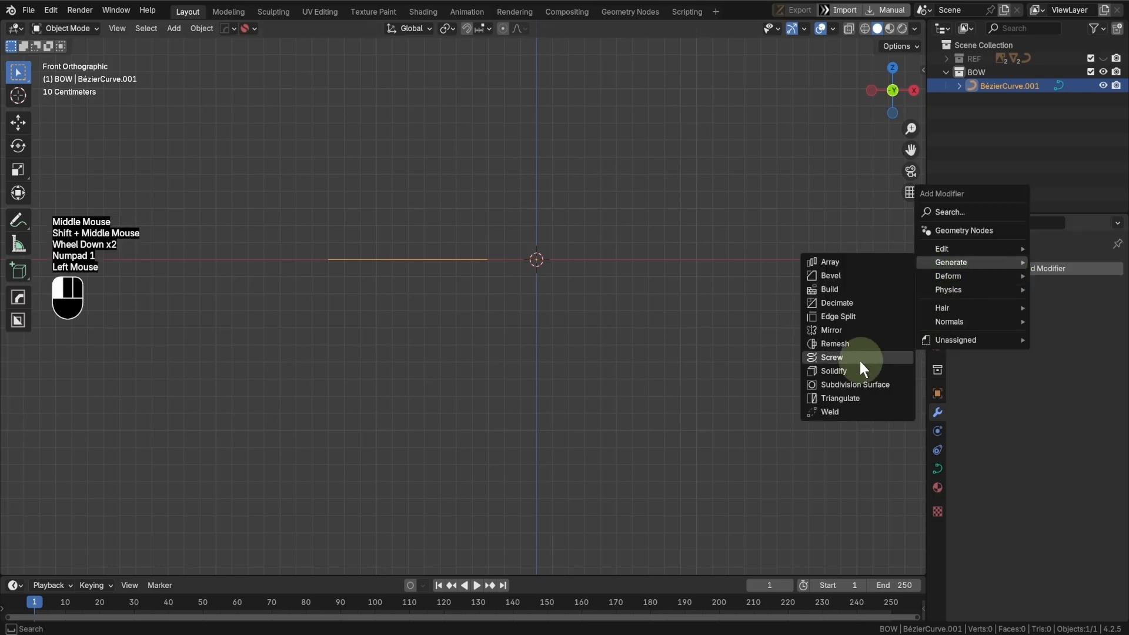
left_click(847, 330)
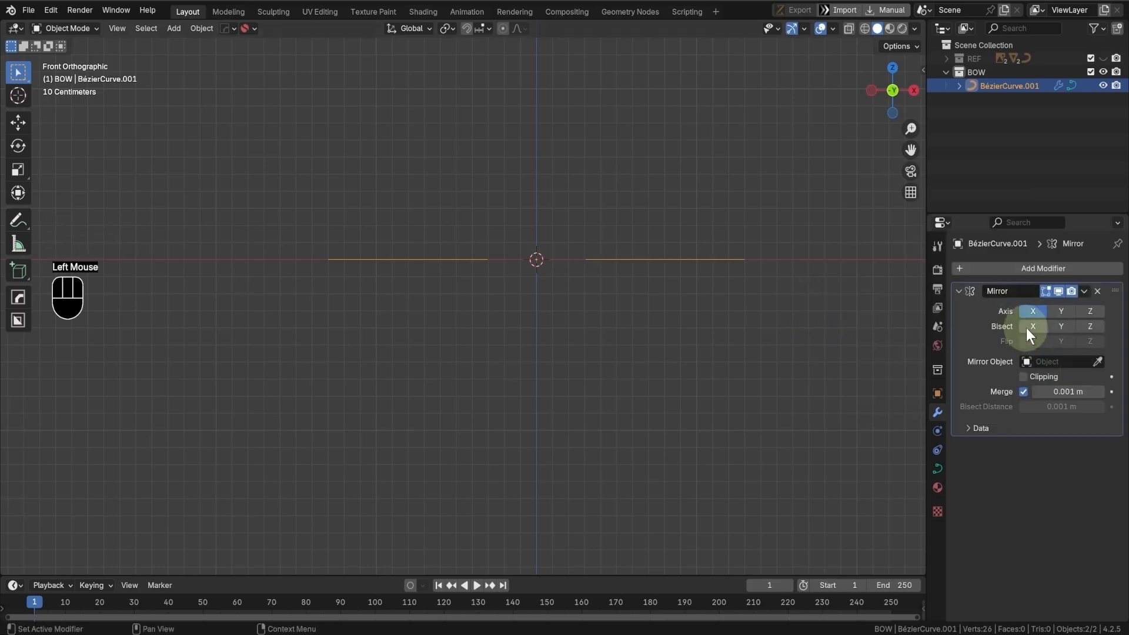
left_click(1028, 379)
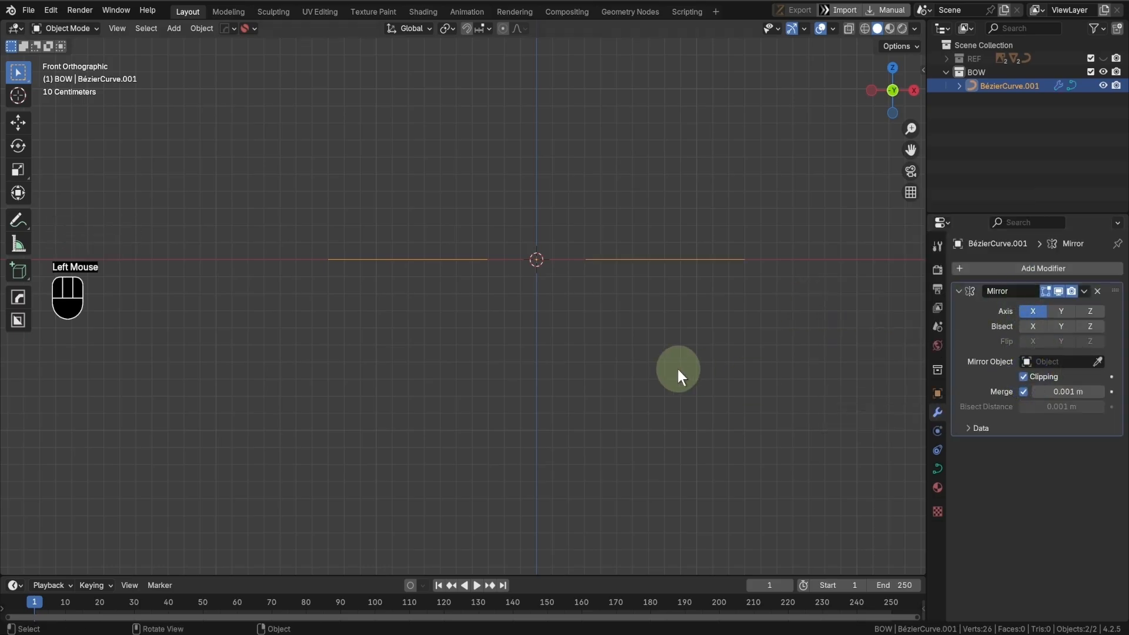
- Show the REF collection again and enter Edit Mode on the mirrored curve over the purple bow
scroll(676, 366, "down", 2)
left_click(1105, 59)
scroll(595, 300, "up", 2)
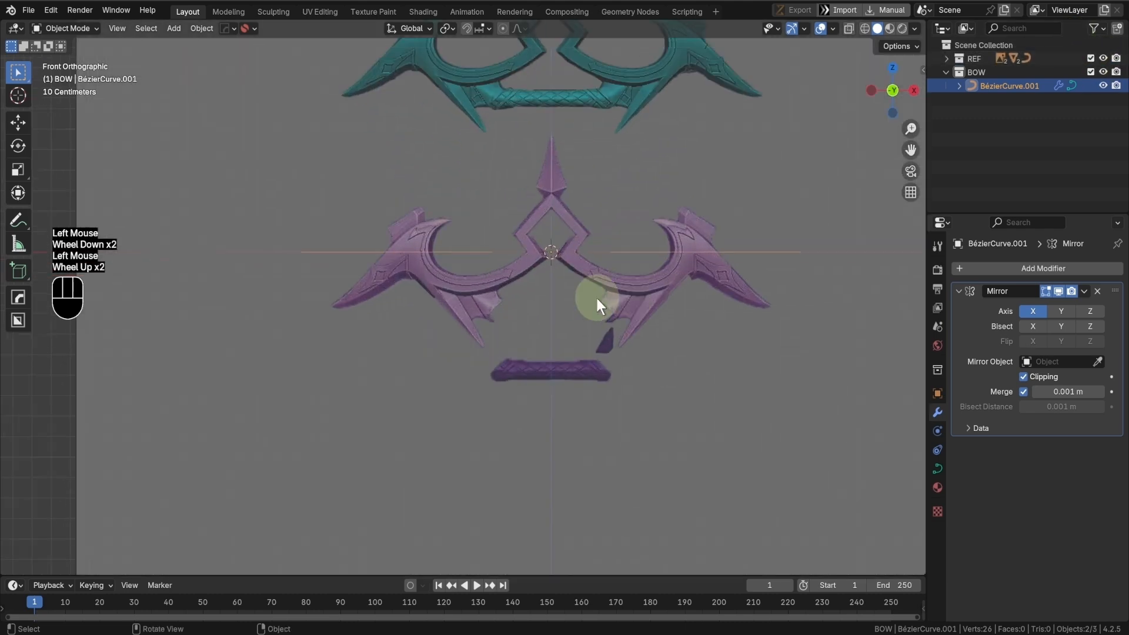
middle_click_drag(595, 300, 533, 394, "shift")
key("Tab")
scroll(642, 359, "up", 2)
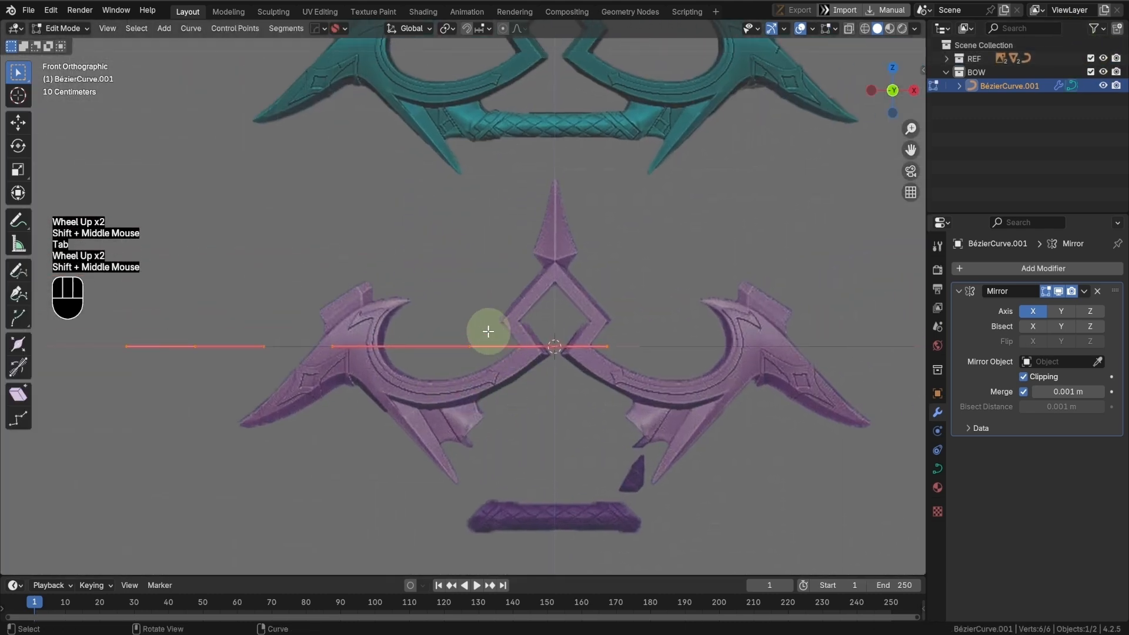
- Scale down the handles of the curve's inner end point and move the point up to the base of the purple bow's central spike
left_click(470, 346)
key("s")
left_click(520, 337)
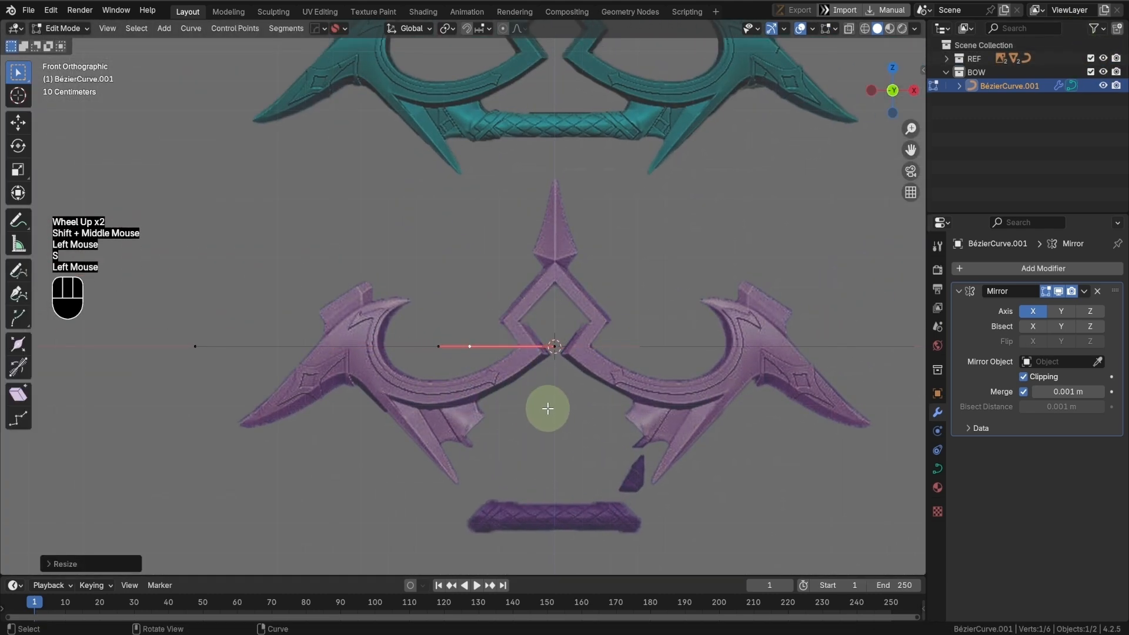
key("g")
left_click(641, 306)
scroll(629, 310, "up", 2)
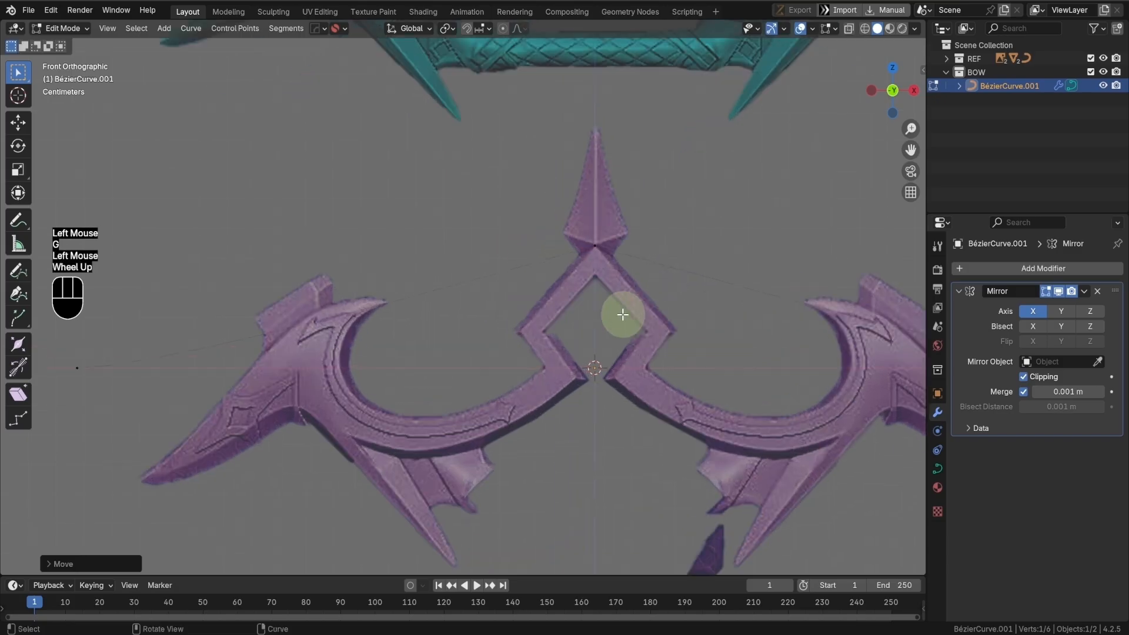
key("ctrl+z")
scroll(643, 310, "up", 1, "shift")
middle_click_drag(643, 310, 587, 371, "shift")
key("d")
key("g")
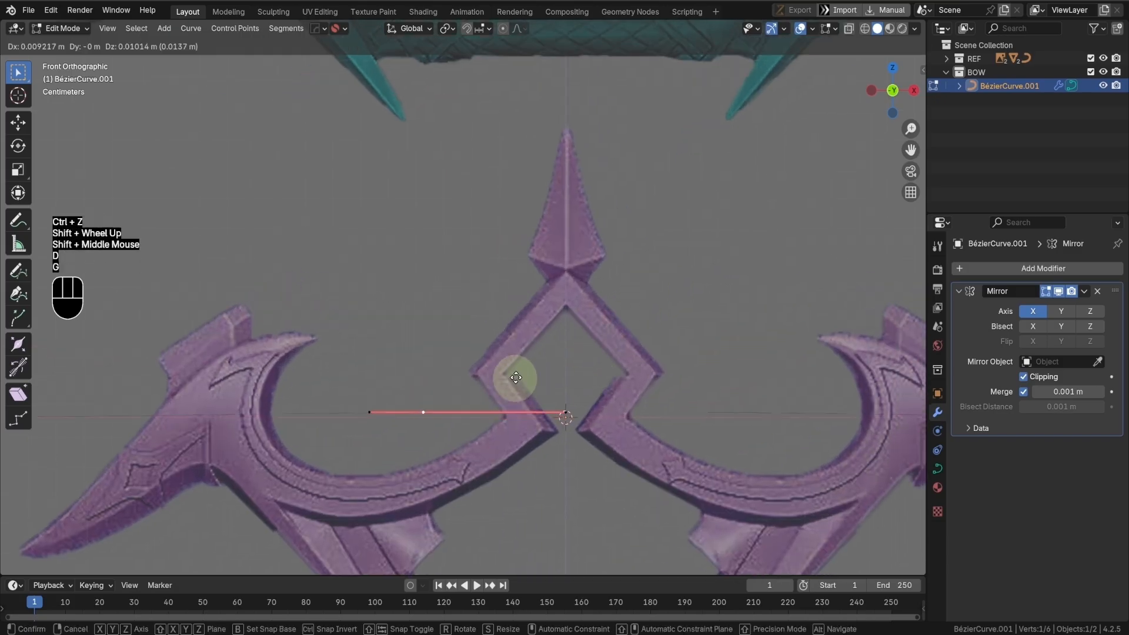
left_click(631, 239)
- Rotate the inner end point's handles to a steep diagonal and move the point onto the mirror axis at the spike's base
key("r")
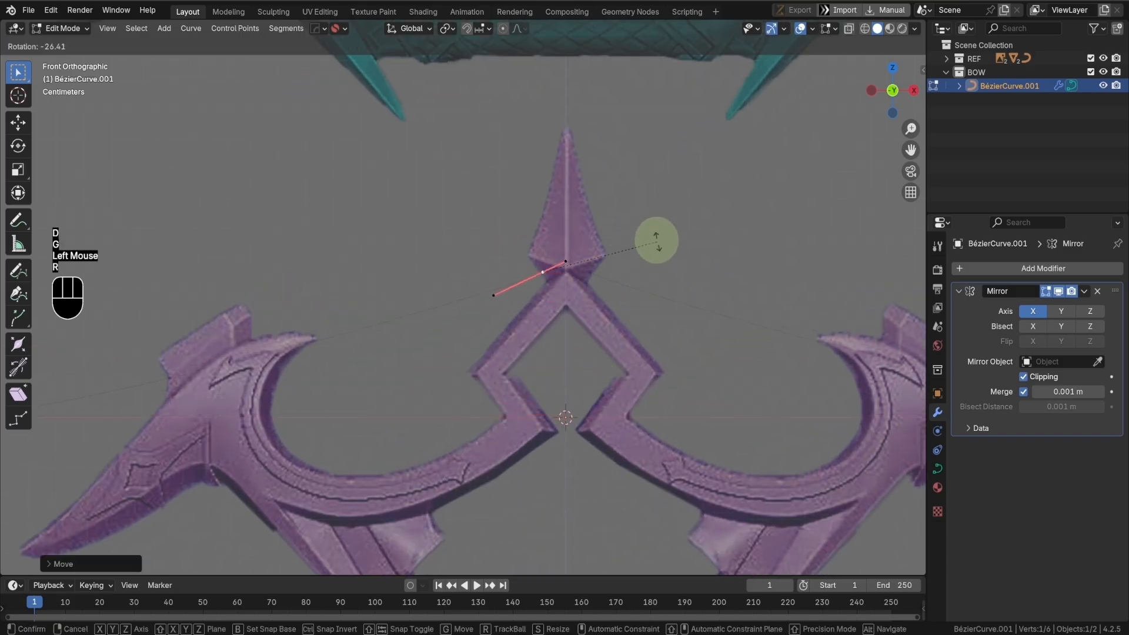
left_click(645, 209)
scroll(645, 218, "up", 1)
middle_click_drag(645, 223, 577, 347, "shift")
key("g")
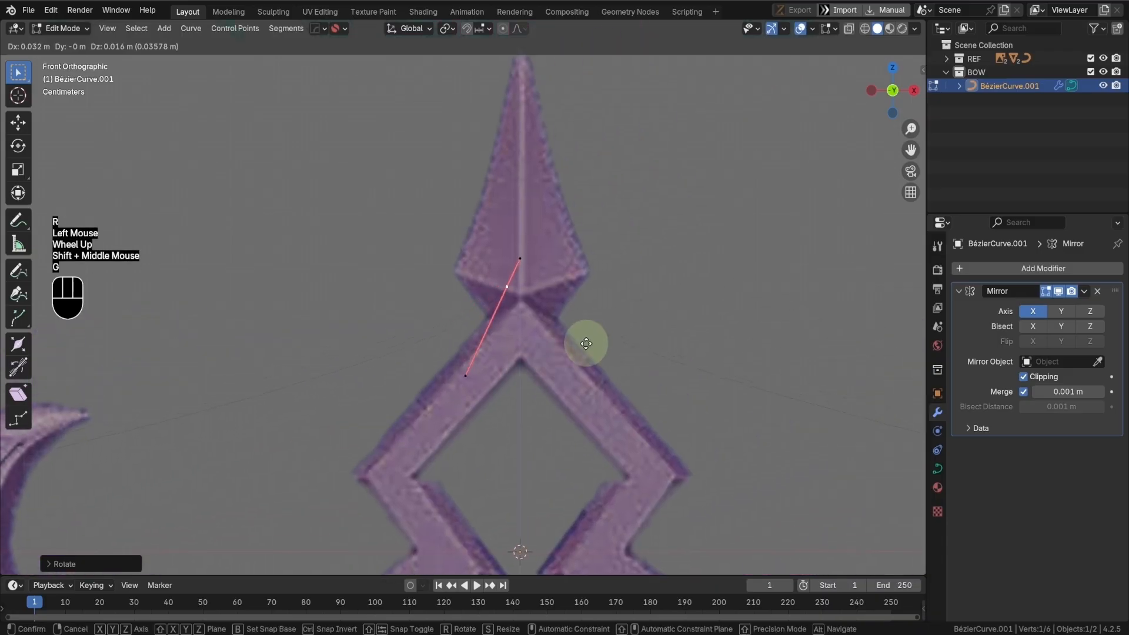
left_click(588, 354)
- Turn off Clipping in the Mirror modifier and move the inner point's lower handle out onto the diamond's upper-left edge
left_click(550, 374)
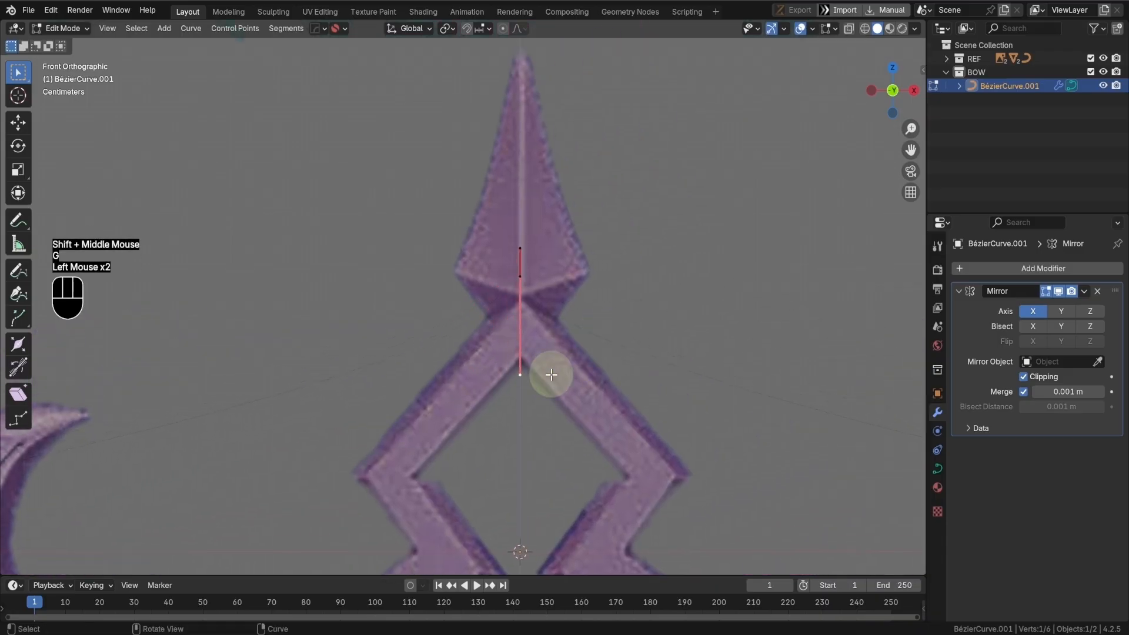
key("g")
right_click(508, 364)
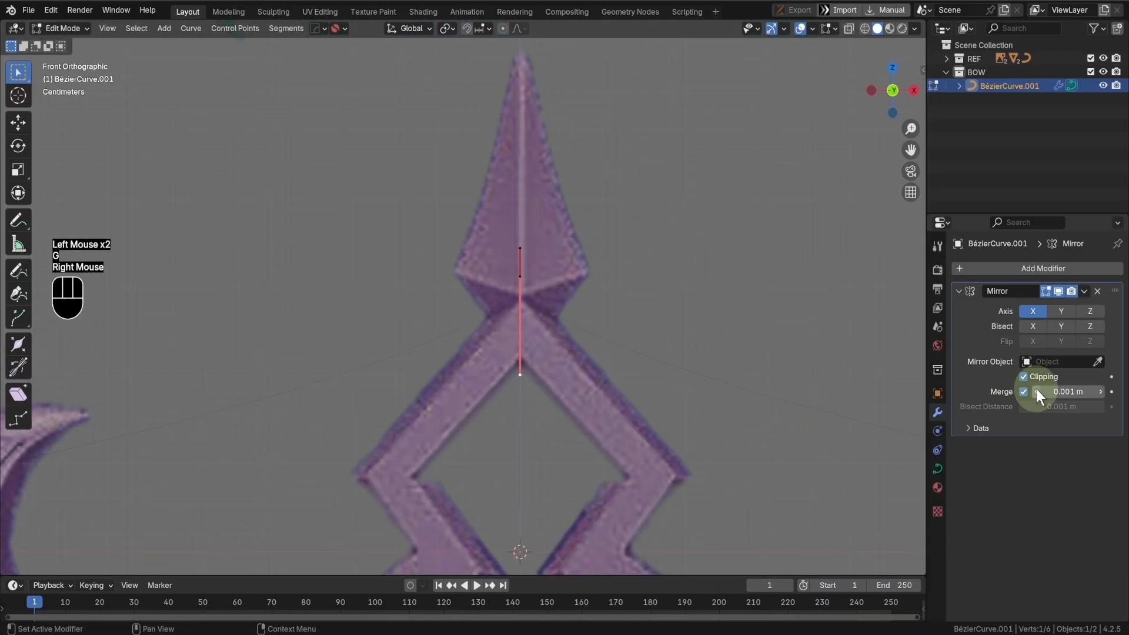
left_click(1024, 377)
key("g")
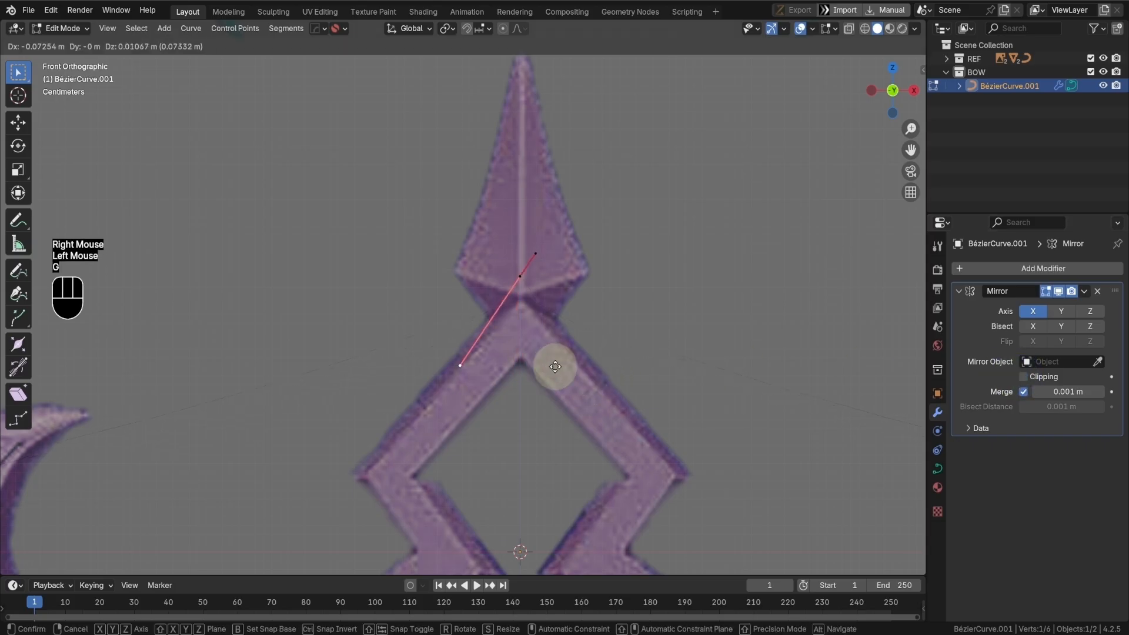
left_click(551, 367)
- Set the handle type of the curve point at the spike's base to Vector and scale its handles down
left_click(519, 282)
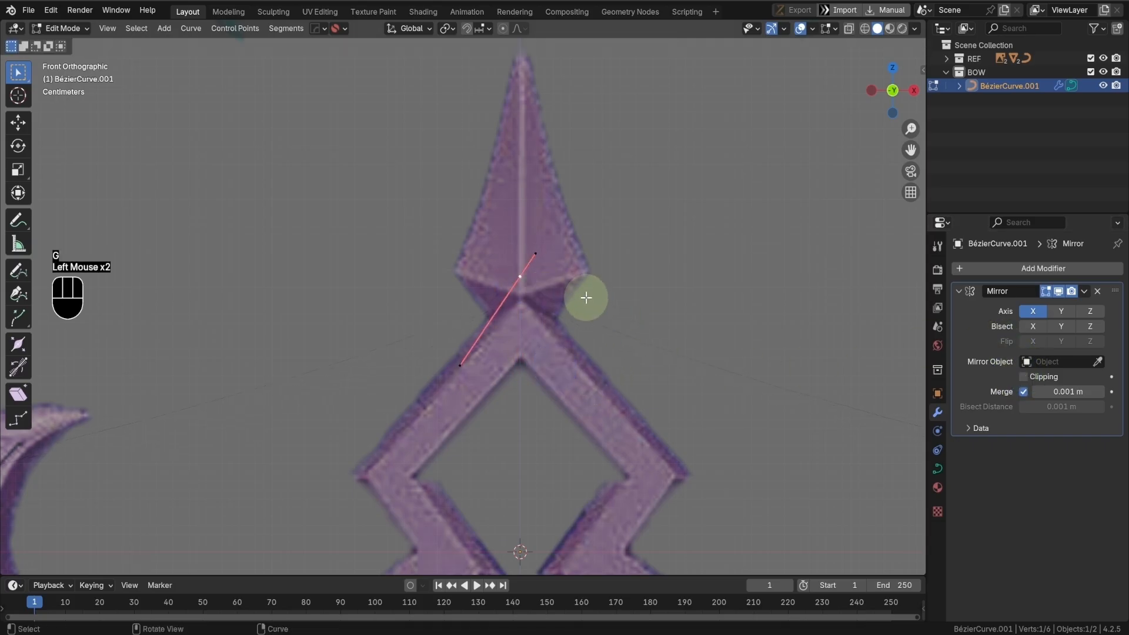
key("v")
left_click(566, 299)
middle_click_drag(487, 322, 553, 346, "shift")
scroll(553, 346, "down", 2)
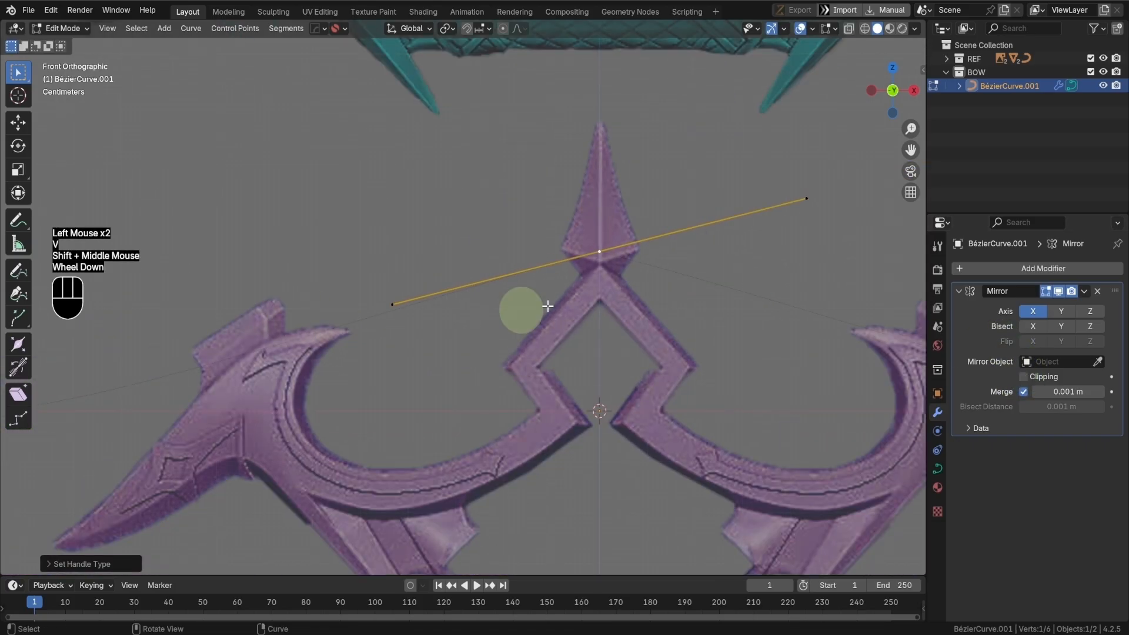
key("s")
scroll(194, 356, "down", 2)
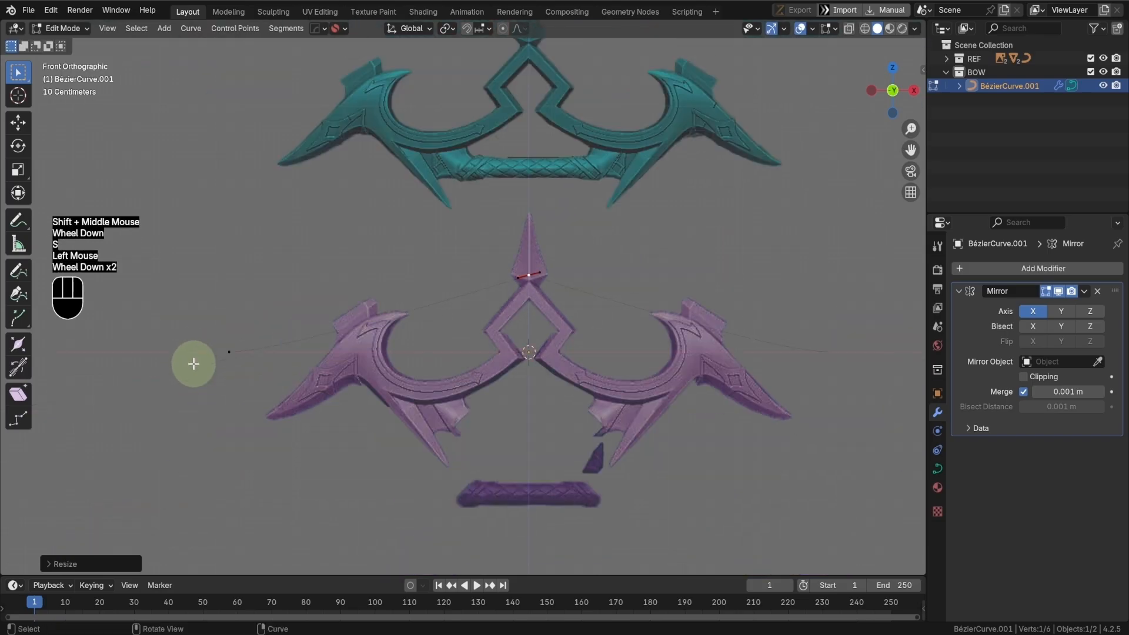
- Move the curve's outer end point next to the diamond's left side and rotate its handles into a downward-left slope
left_click(237, 351)
key("g")
left_click(566, 327)
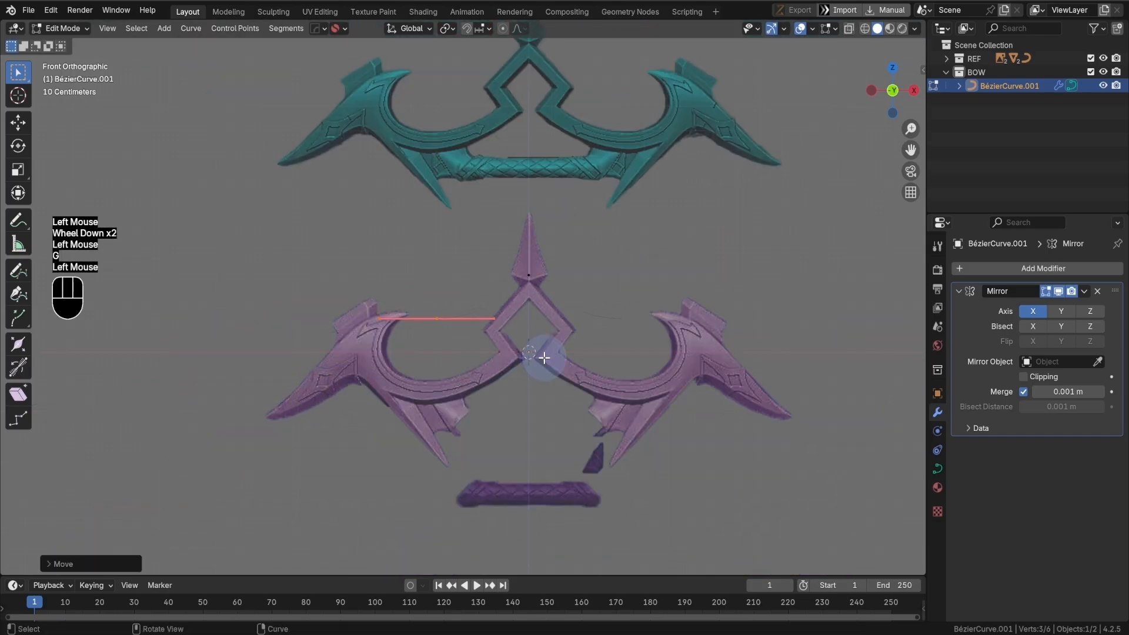
scroll(588, 376, "up", 2)
middle_click_drag(590, 382, 594, 306, "shift")
key("r")
left_click(650, 254)
key("g")
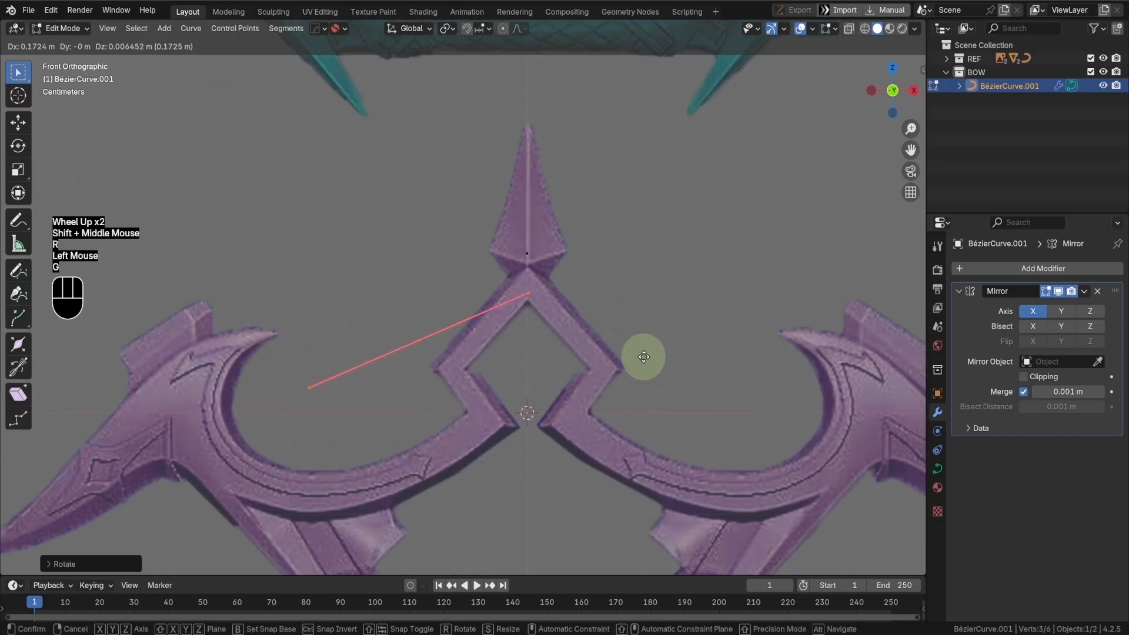
left_click(642, 357)
- Rotate the outer end point's handles parallel to the diamond's upper-left edge and move the point closer to that edge
scroll(643, 376, "up", 1)
key("r")
left_click(642, 315)
middle_click_drag(643, 314, 616, 315, "shift")
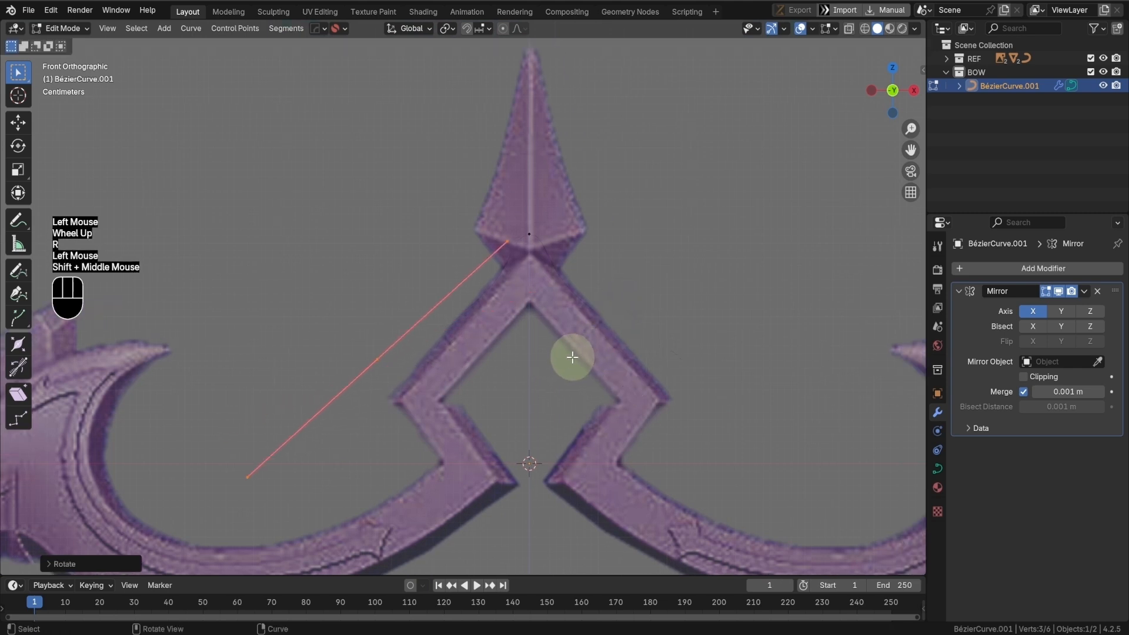
key("g")
left_click(553, 384)
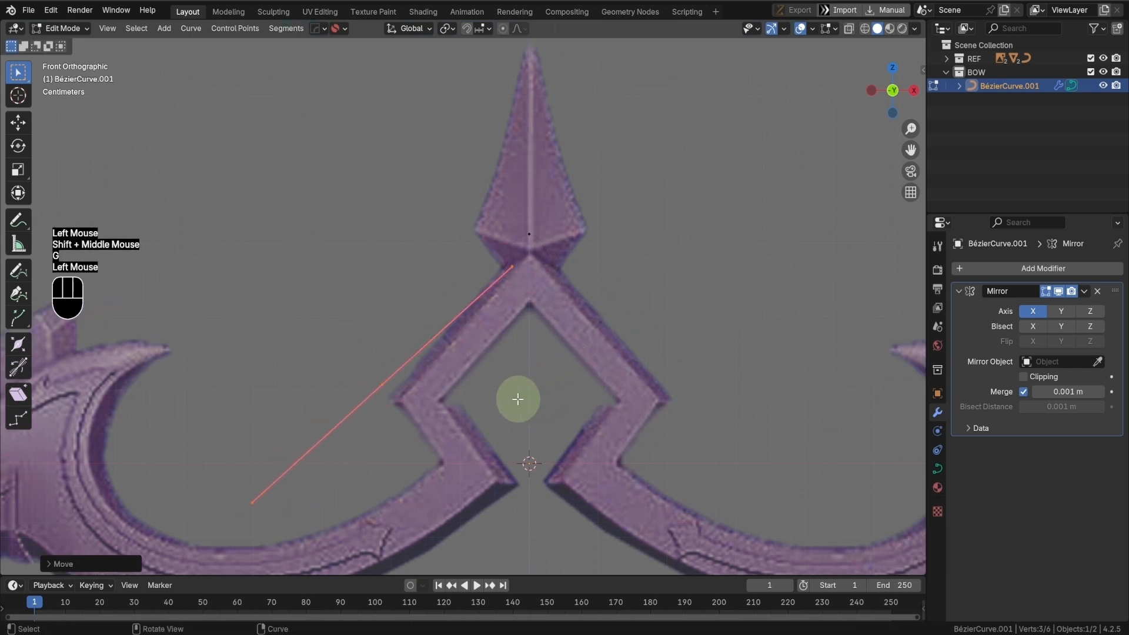
- Set the outer end point's handle type to Vector and move it to the diamond's left corner
key("v")
left_click(538, 400)
scroll(529, 399, "up", 1)
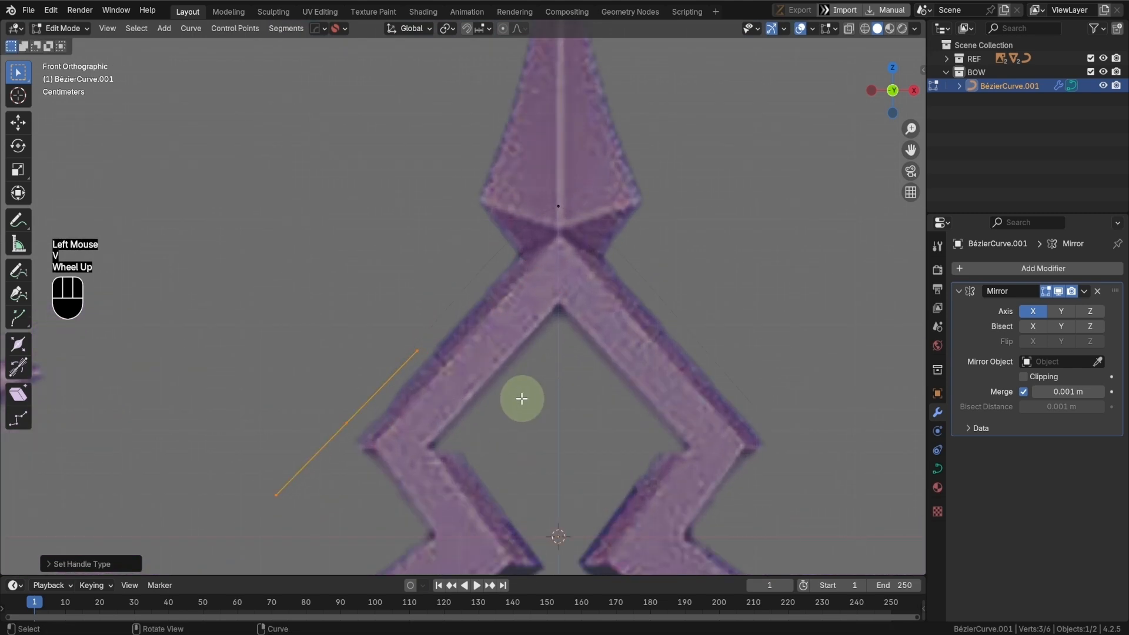
key("g")
left_click(502, 415)
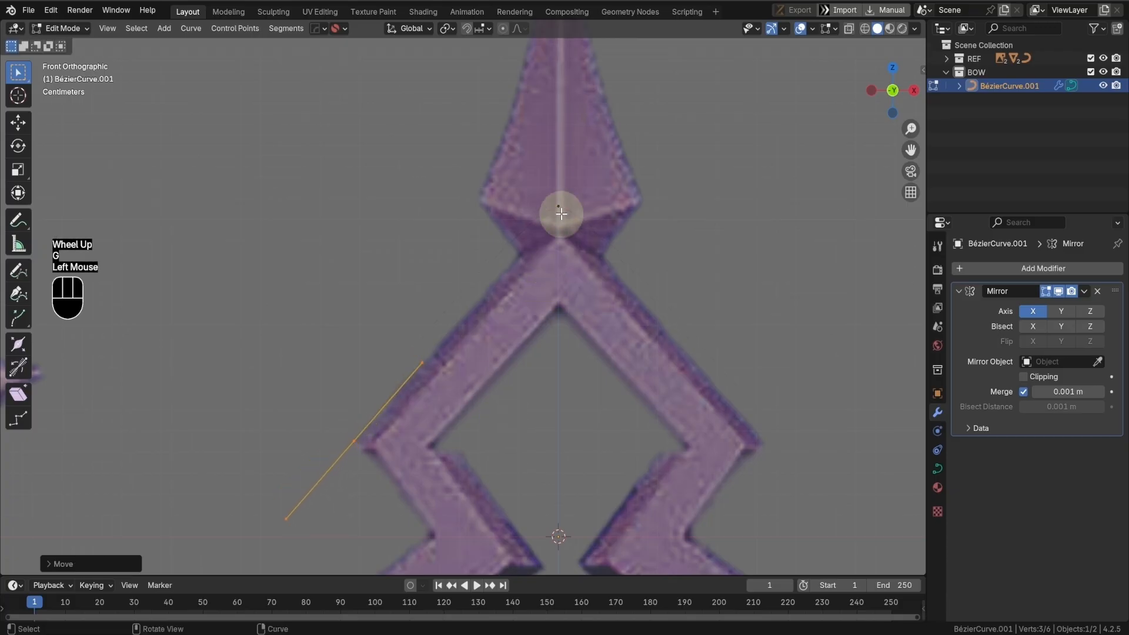
- Set the point at the spike's base to Vector handles and adjust the outer end point's position at the diamond's left corner
left_click(561, 214)
key("v")
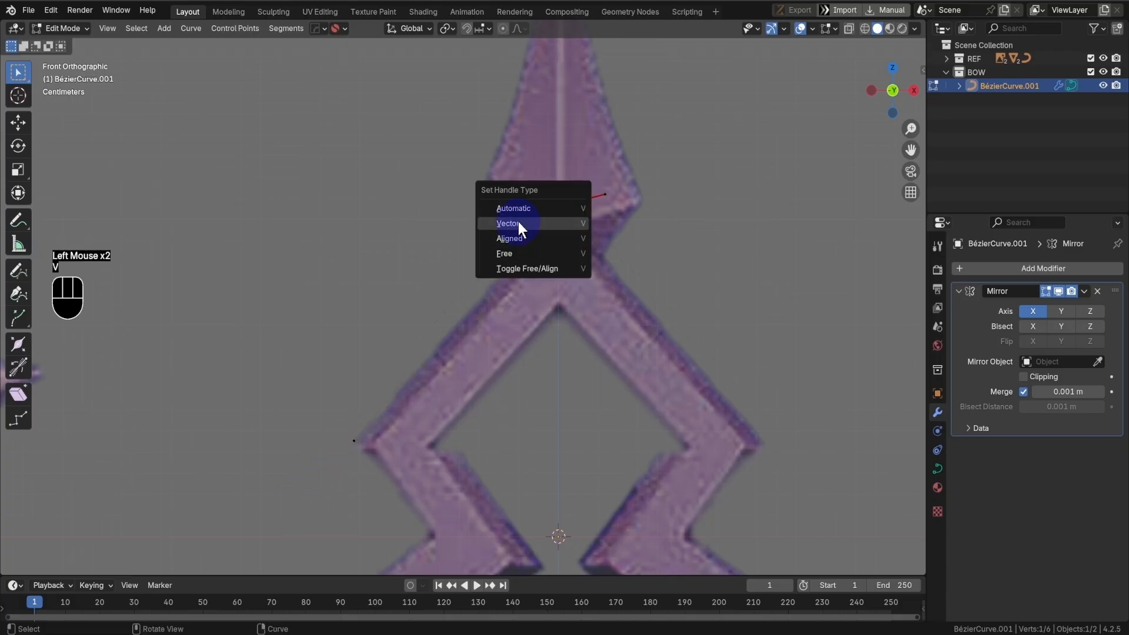
left_click(517, 222)
scroll(569, 237, "up", 2)
middle_click_drag(587, 260, 586, 276, "shift")
left_click_drag(321, 441, 377, 478)
key("g")
left_click(411, 436)
scroll(551, 210, "down", 2)
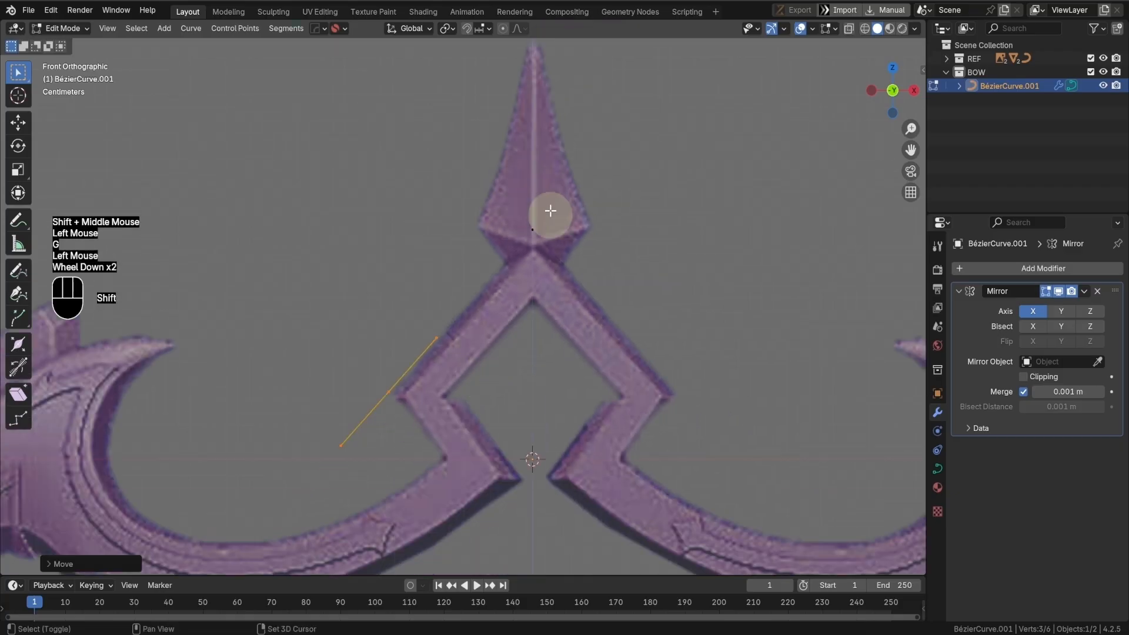
- Leave Edit Mode and lower the opacity of the Bow.png reference image to about 0.25
middle_click_drag(537, 342, 623, 327, "shift")
key("Tab")
scroll(593, 351, "down", 1)
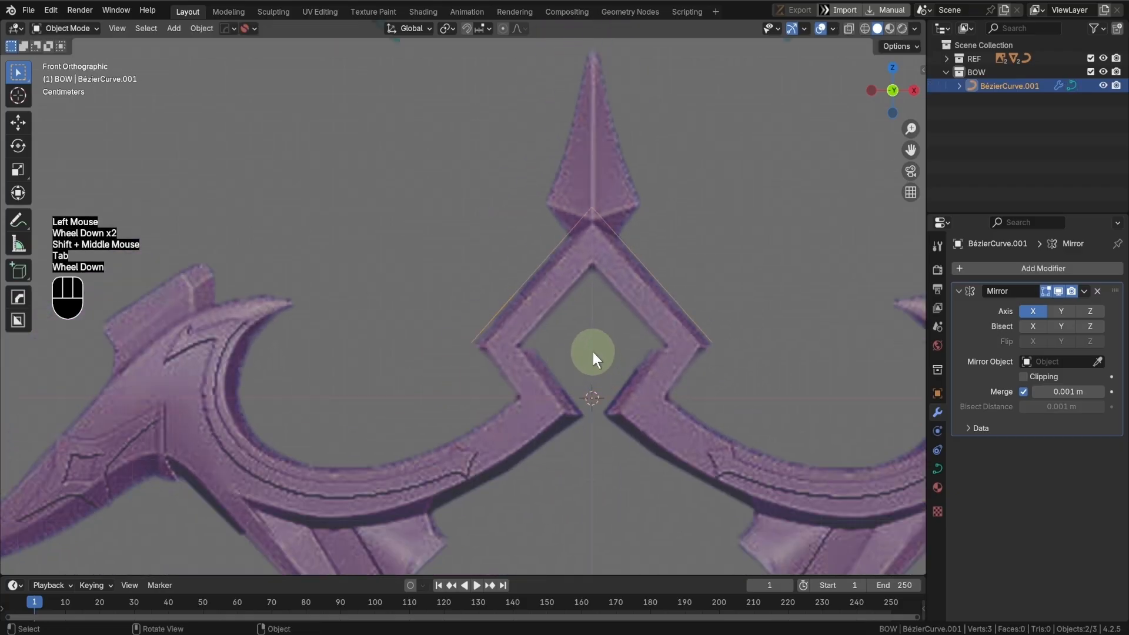
key("Tab")
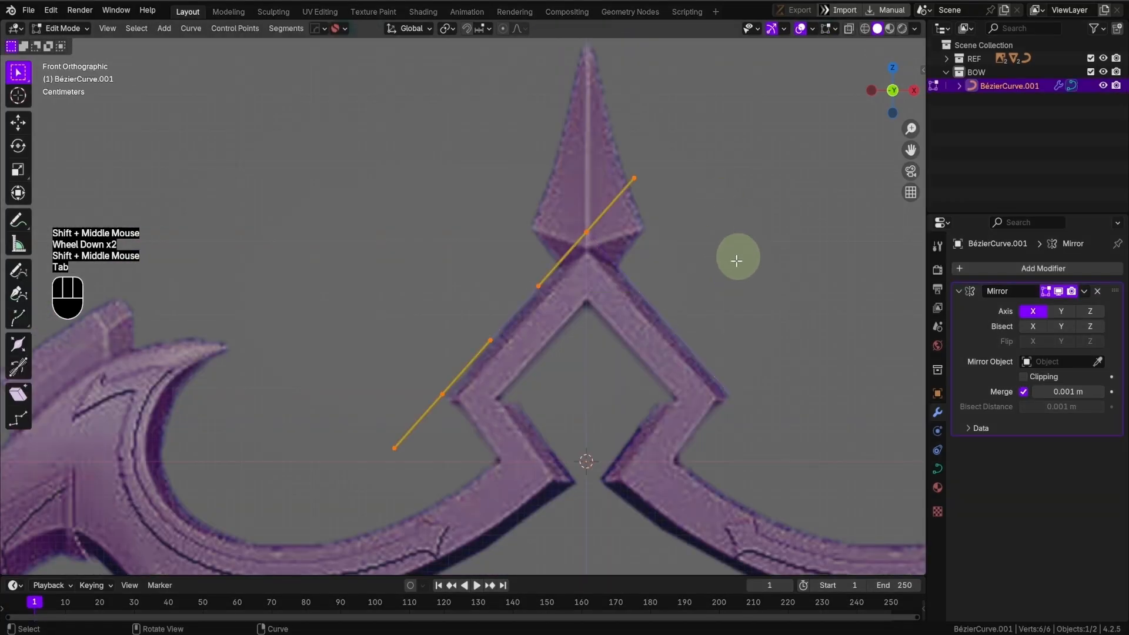
key("Tab")
left_click(732, 218)
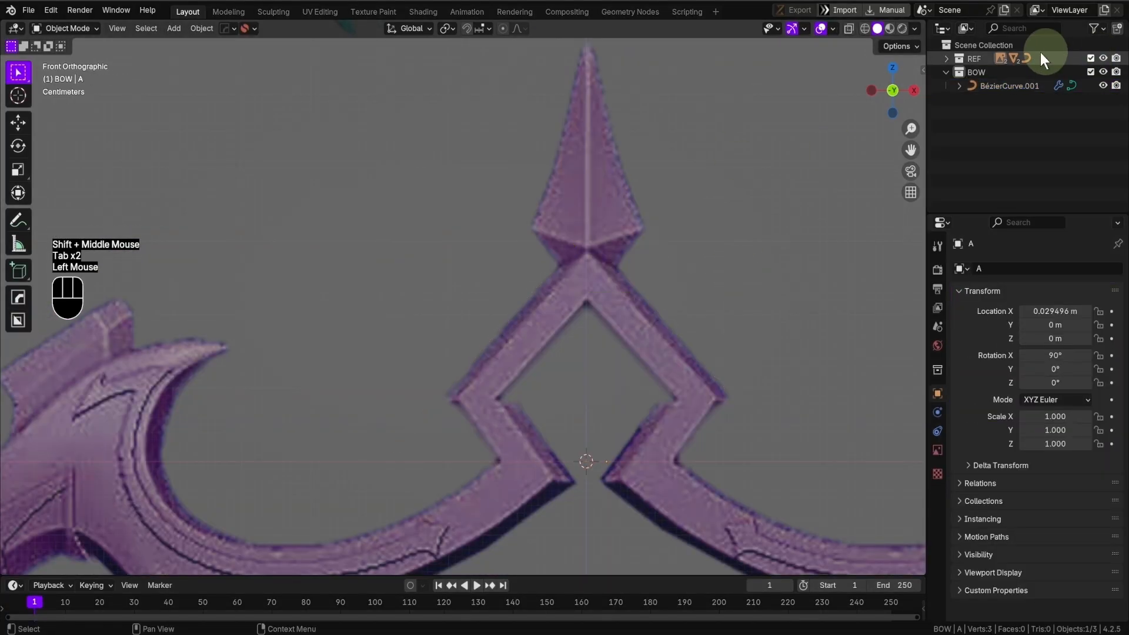
left_click(935, 452)
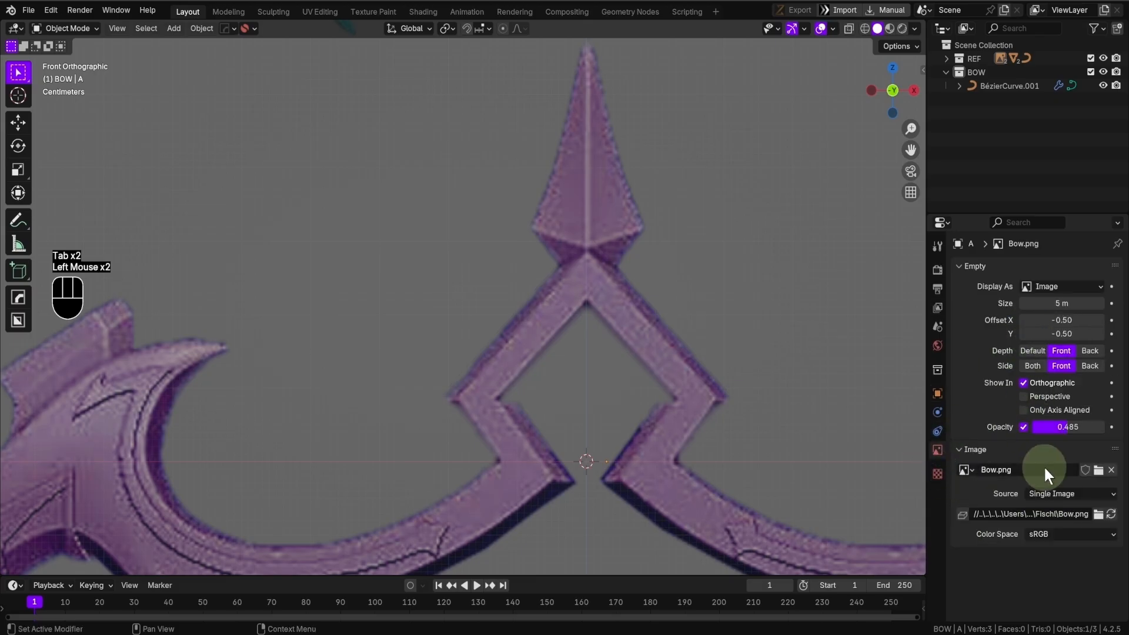
left_click_drag(1057, 428, 133, 427)
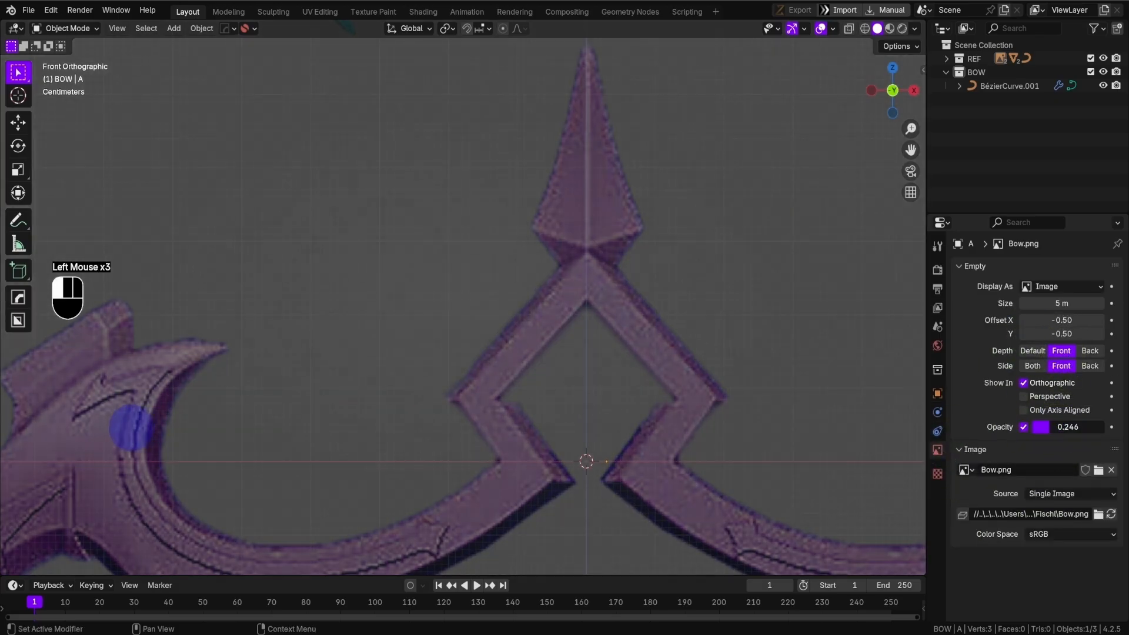
- Select BézierCurve.001 again and return to Edit Mode
left_click(1007, 86)
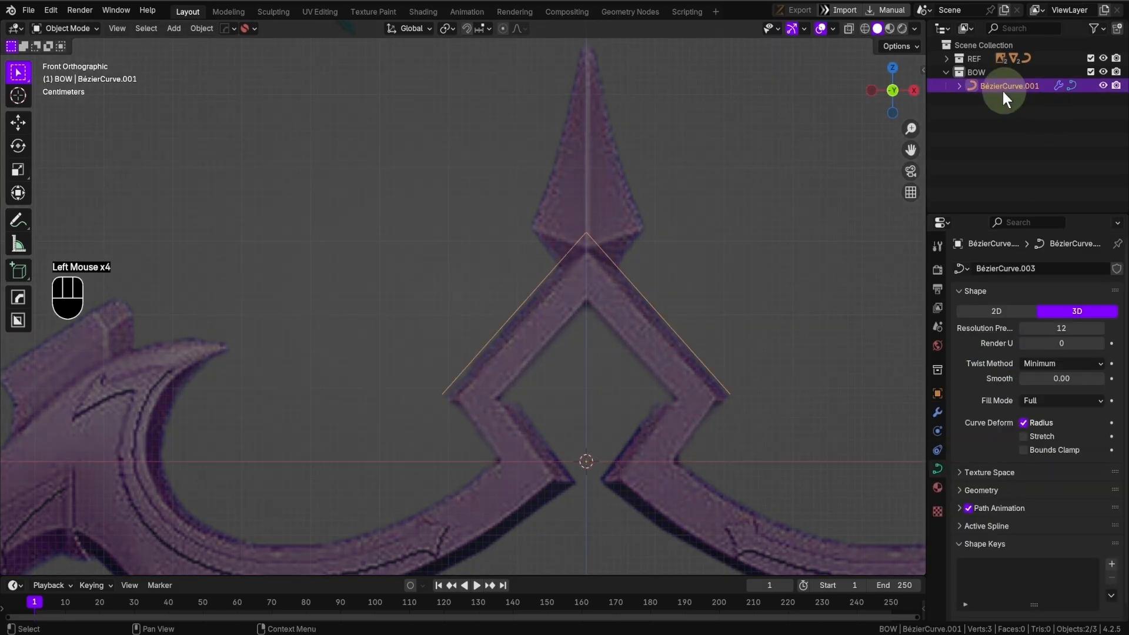
scroll(655, 386, "up", 1)
middle_click_drag(654, 386, 592, 383, "shift")
scroll(595, 382, "up", 1, "shift")
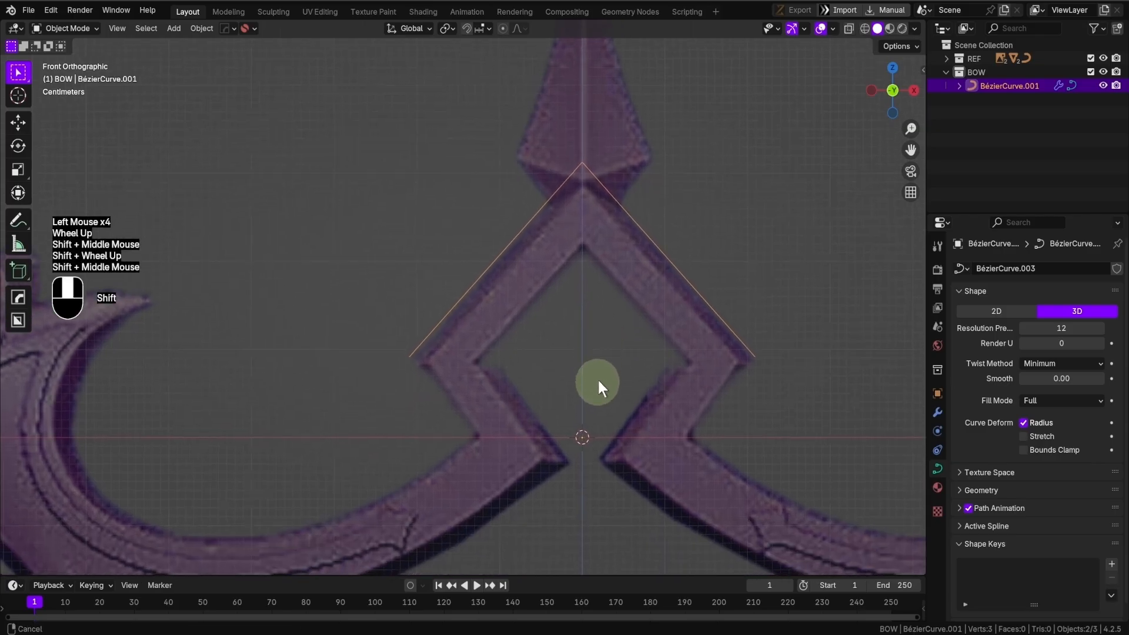
scroll(629, 292, "down", 2)
key("Tab")
scroll(478, 306, "up", 2)
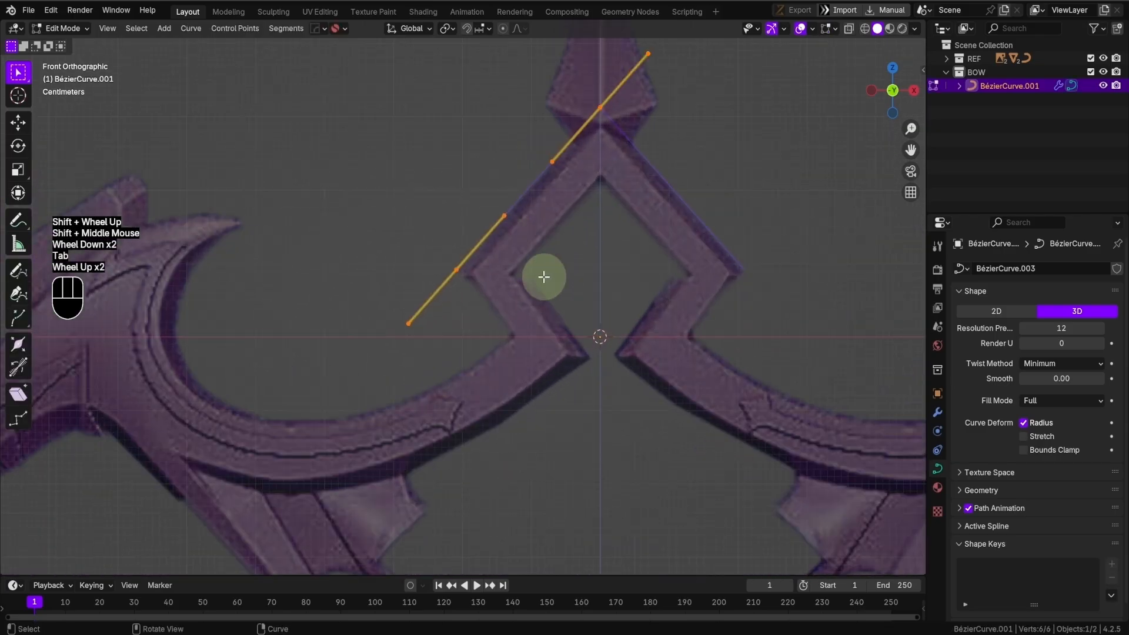
key("Tab")
key("Tab")
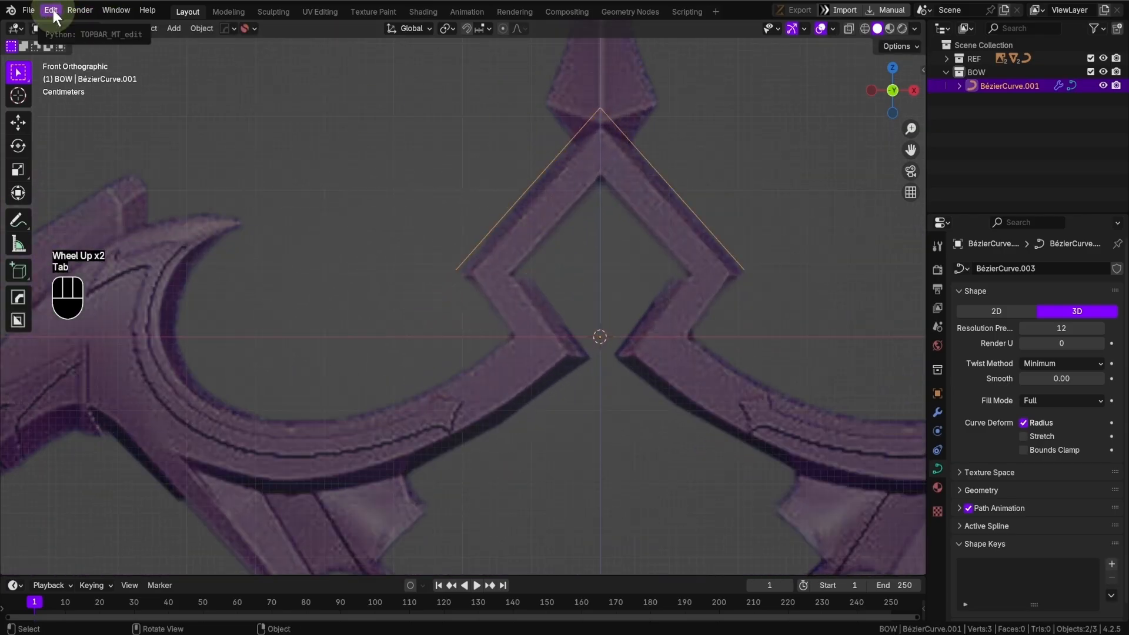
- Extrude the point at the diamond's left corner down to the notch where the bow's left arm begins
scroll(575, 244, "up", 3)
left_click(451, 257)
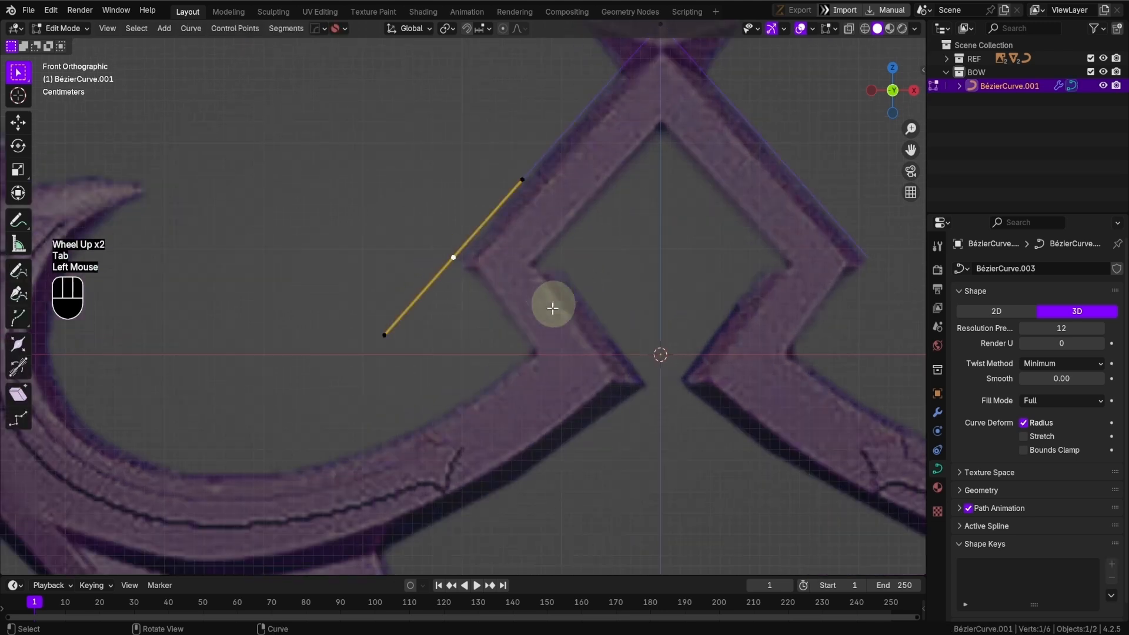
key("e")
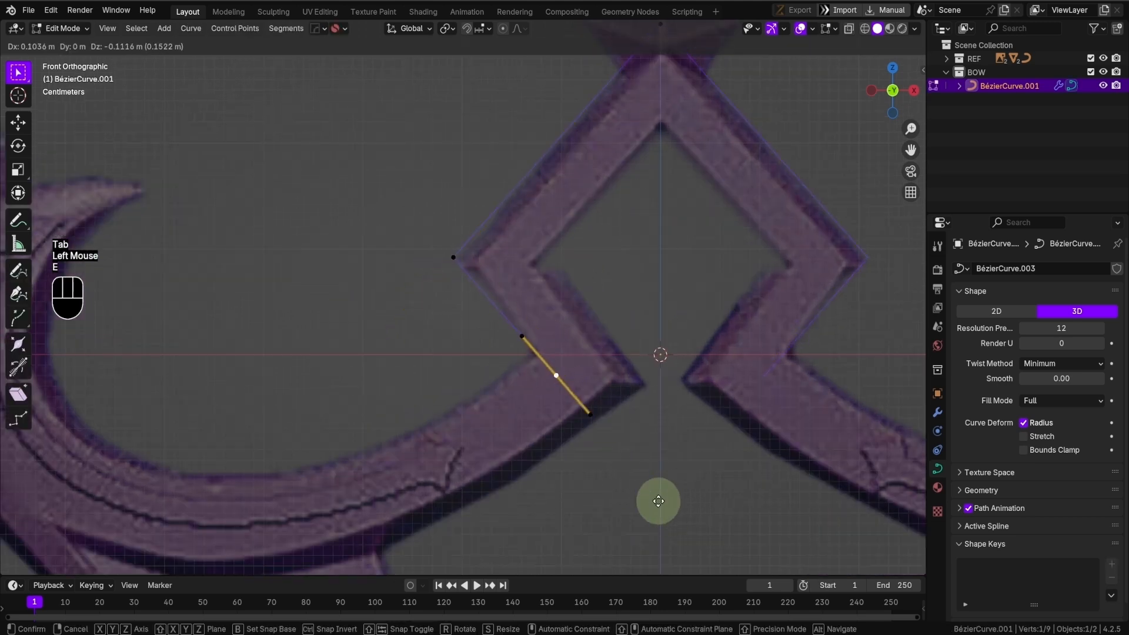
middle_click_drag(648, 487, 722, 454, "shift")
- Extrude another point out to the inner curve of the left wing and rotate its handles to follow the arc
scroll(722, 454, "down", 2)
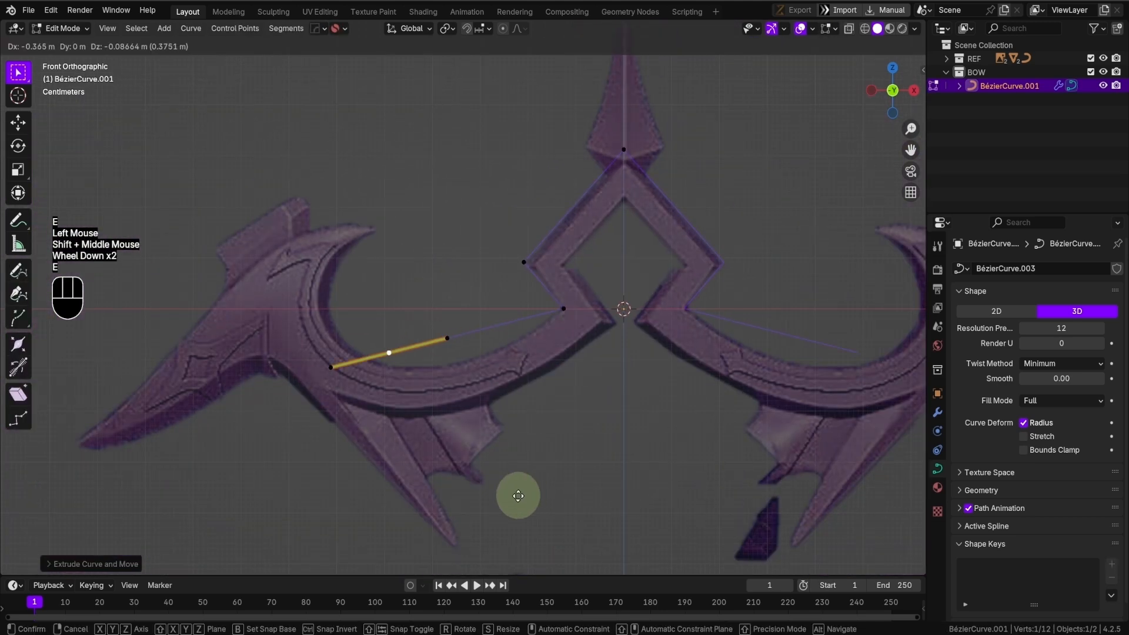
left_click(505, 460)
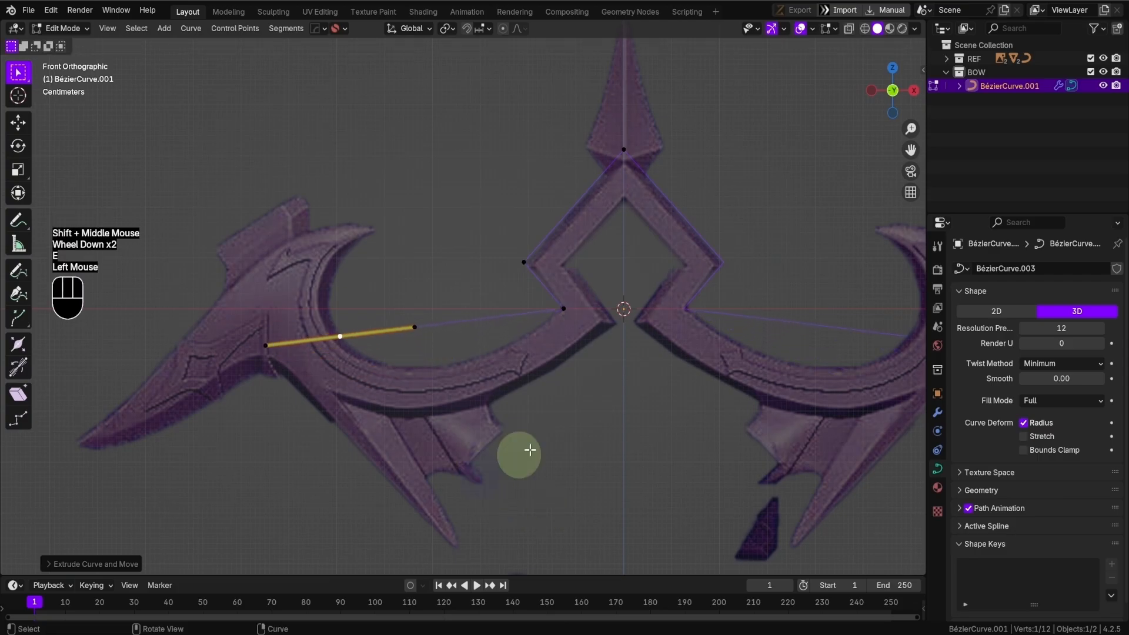
key("r")
left_click(404, 491)
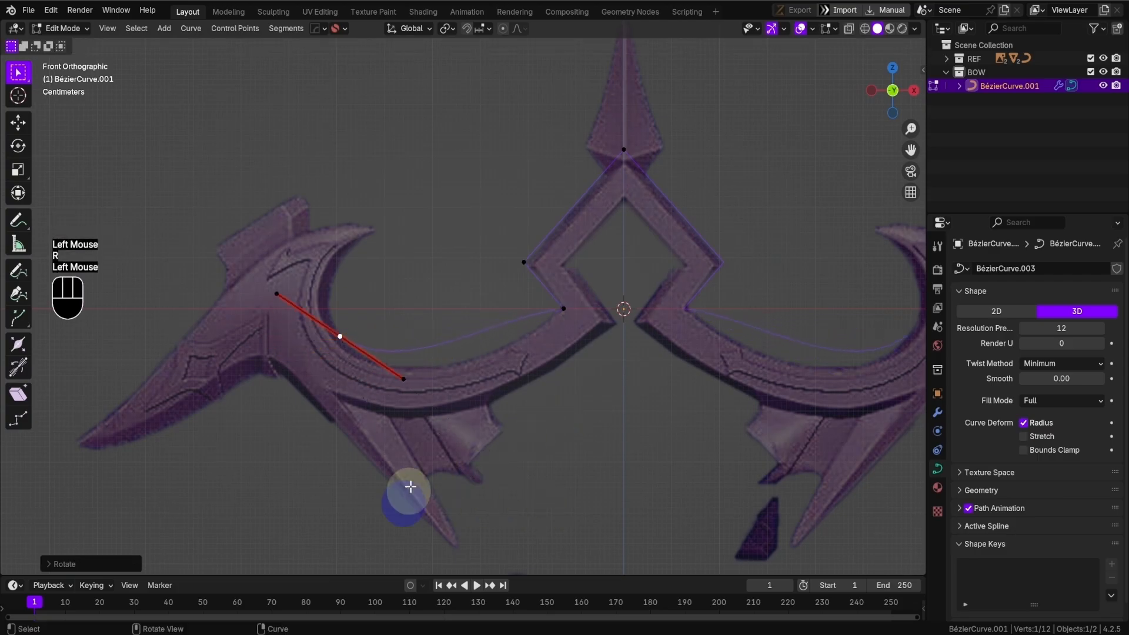
- Set the handle type of the point on the left wing's inner curve to Aligned
key("b")
right_click(402, 345)
key("v")
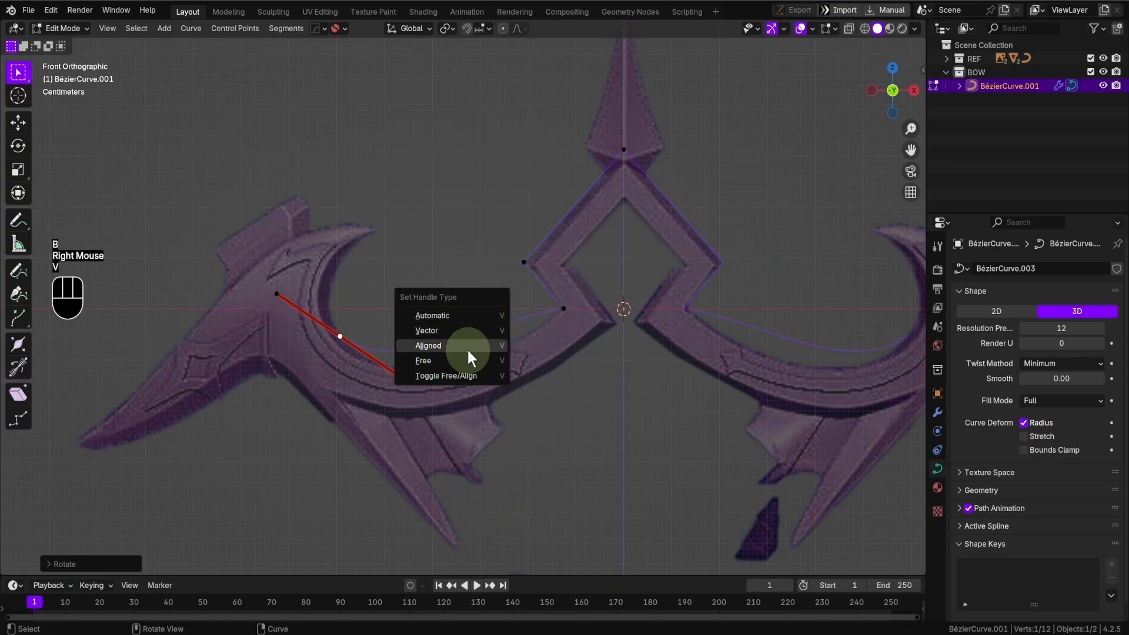
left_click(467, 348)
- Move the outer handle of the notch point down along the left arm so the curve follows its upper edge
scroll(424, 398, "up", 2)
left_click(606, 331)
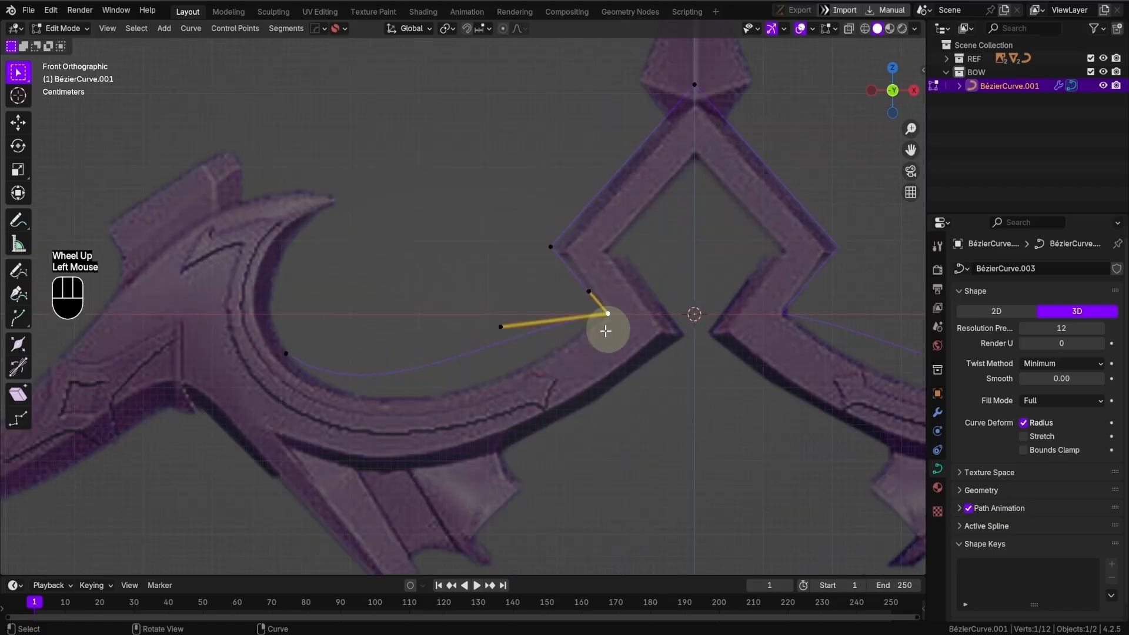
key("g")
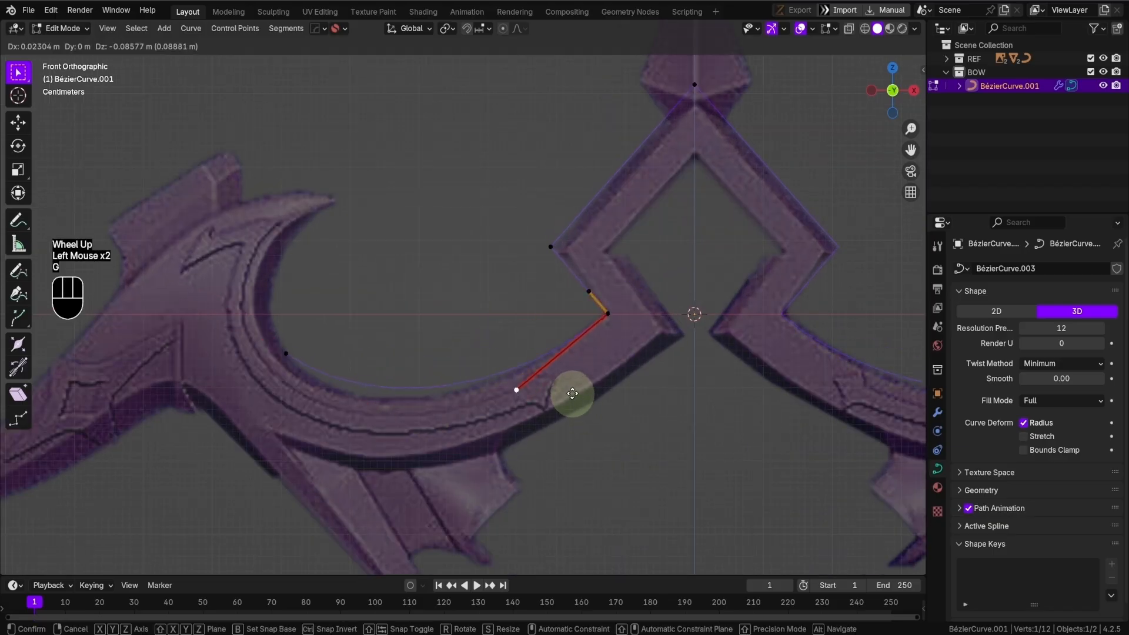
left_click(572, 389)
scroll(565, 394, "up", 2)
middle_click_drag(554, 404, 603, 368, "shift")
scroll(603, 368, "up", 1, "shift")
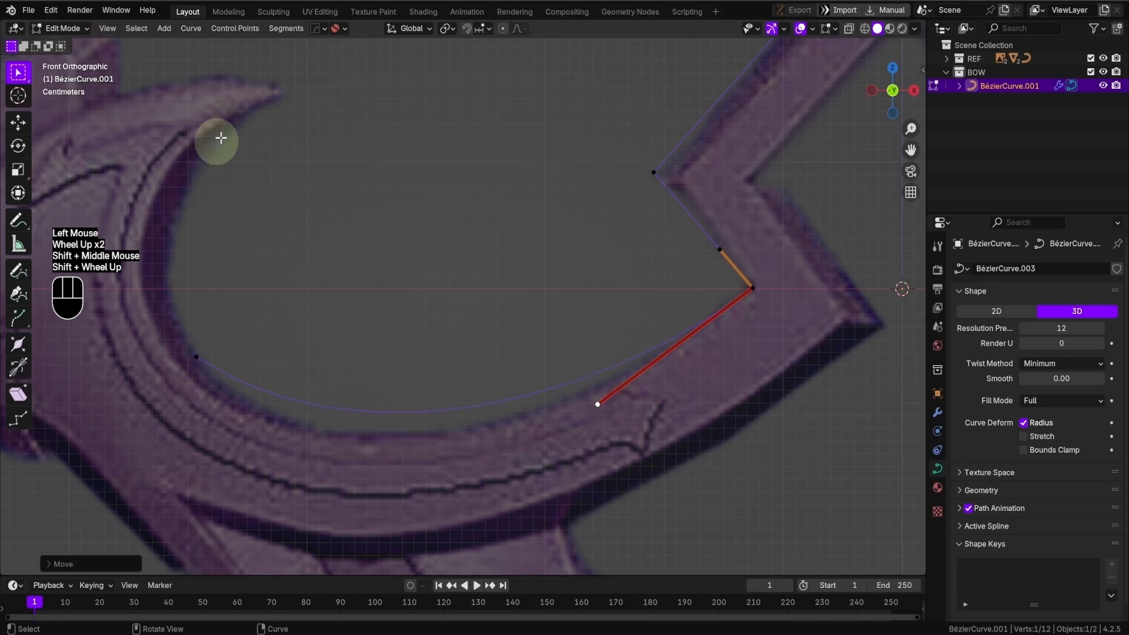
- Scale the handles of the left wing's inner-curve point and move its lower handle until the curve matches the arc
scroll(442, 200, "down", 2)
left_click(275, 312)
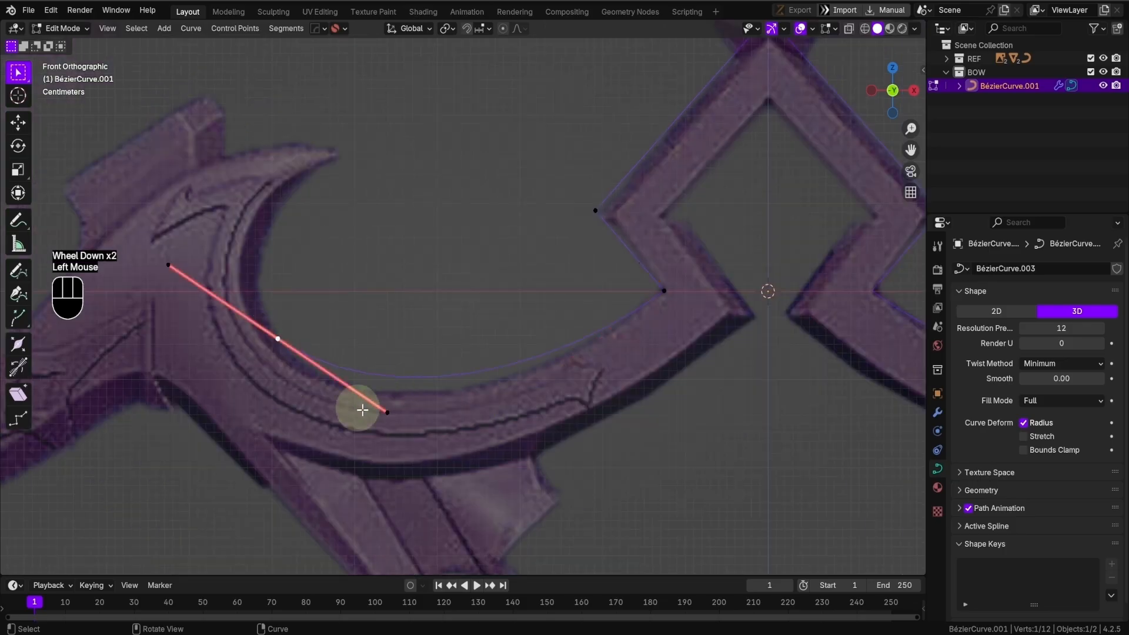
key("g")
left_click(418, 451)
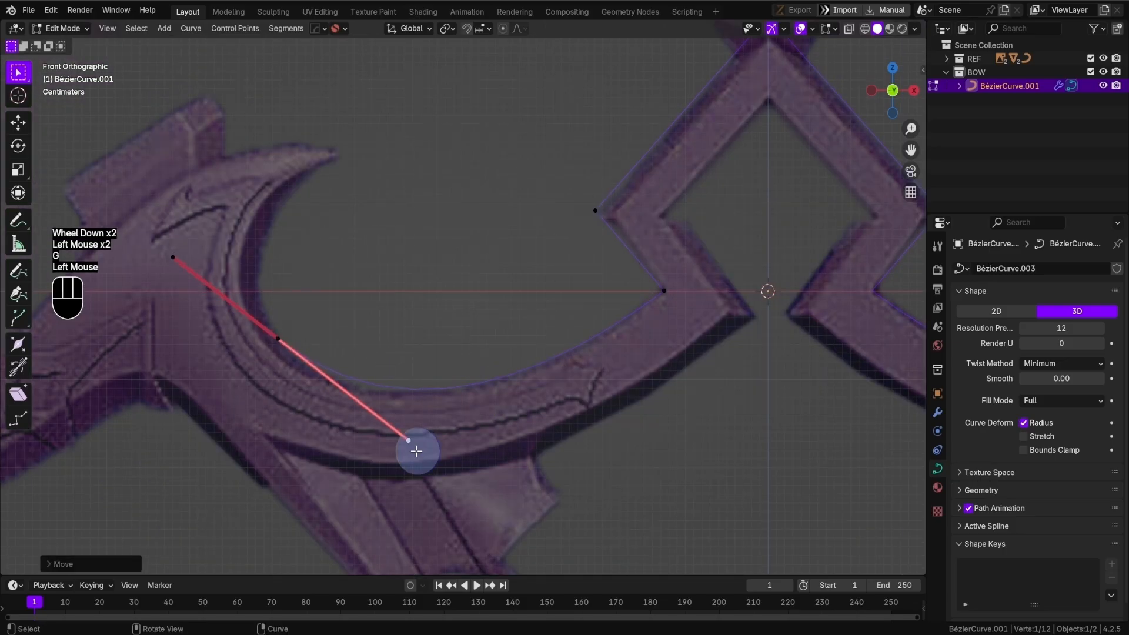
left_click(276, 337)
key("s")
left_click(375, 358)
left_click(379, 417)
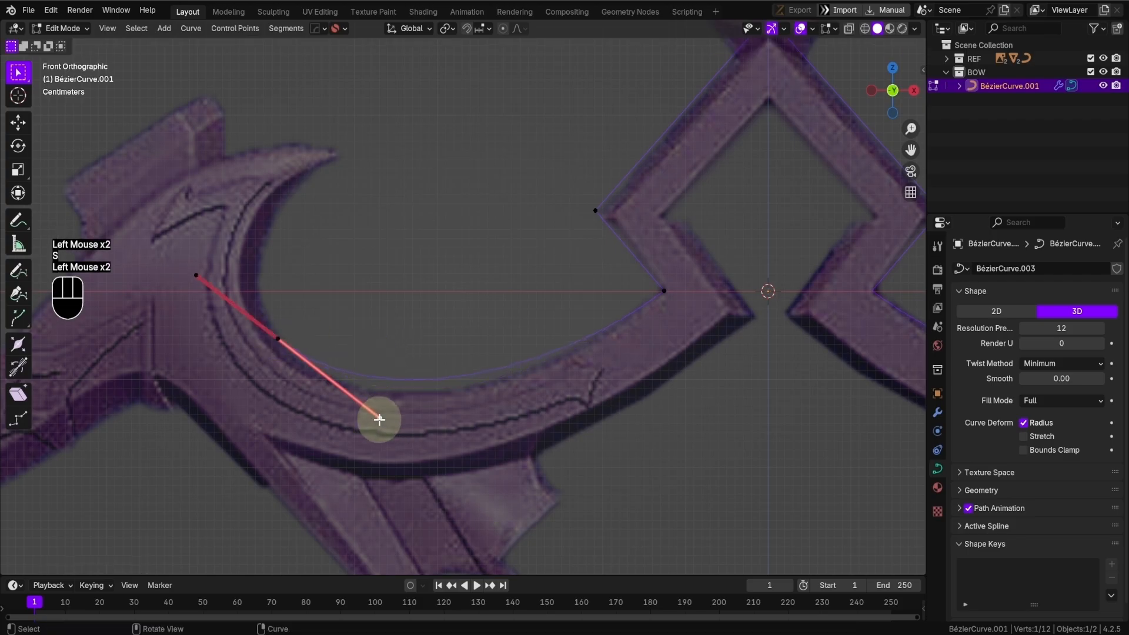
key("g")
left_click(392, 448)
- Extrude a point from the inner curve up to the left wing's pointed upper tip and align its handles with the inner edge
middle_click_drag(280, 340, 317, 394, "shift")
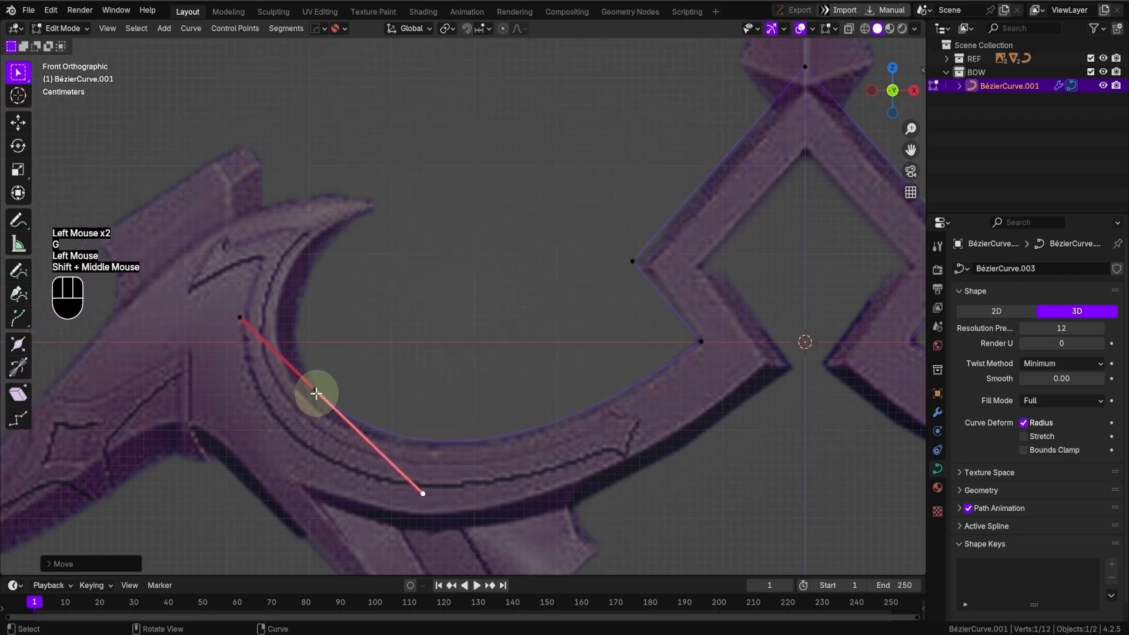
key("e")
left_click(378, 189)
key("s")
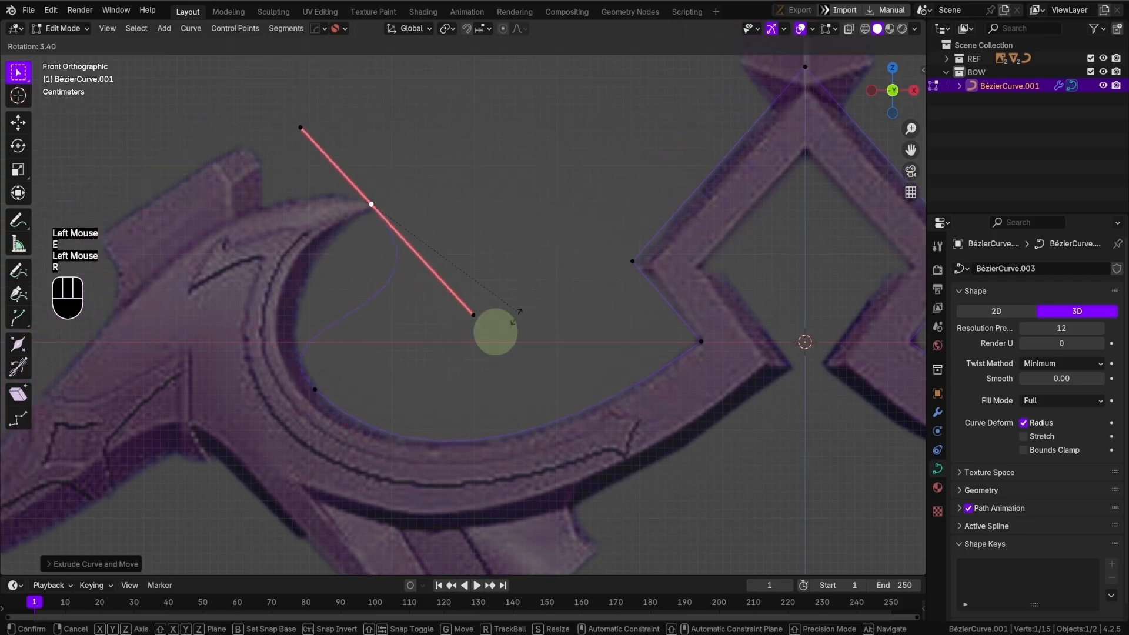
left_click(443, 247)
left_click(334, 360)
- Extrude a point from the upper tip out beyond the left wing's outer edge, rotating and scaling its handles to follow that edge
left_click(372, 204)
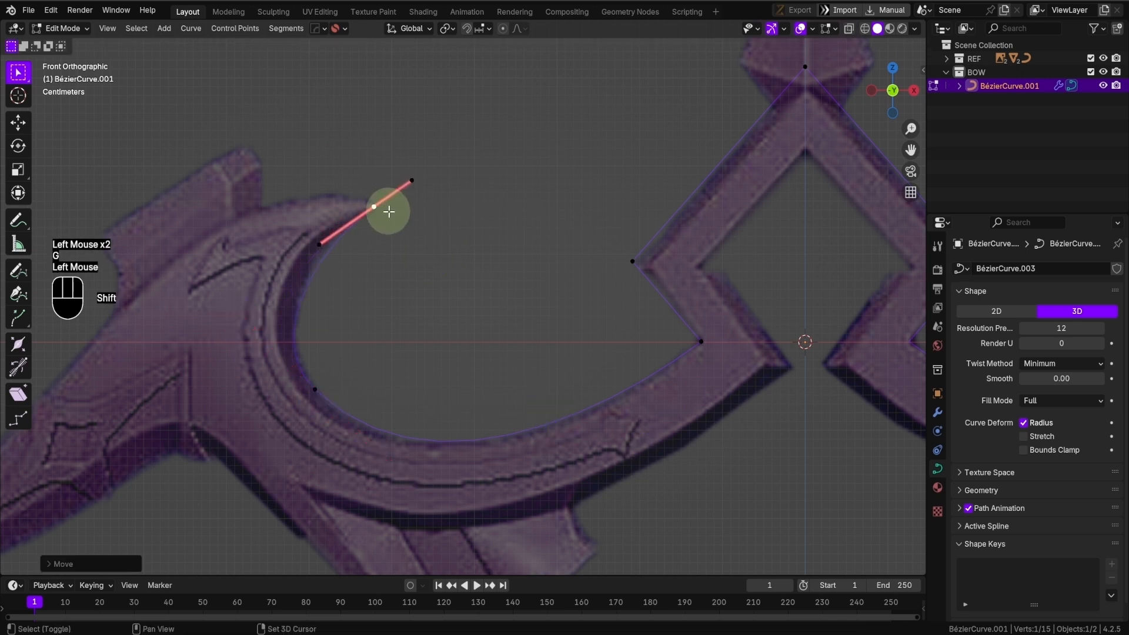
key("e")
left_click(403, 172)
key("r")
left_click(423, 189)
middle_click_drag(423, 188, 504, 243, "shift")
key("g")
left_click(348, 416)
key("r")
key("s")
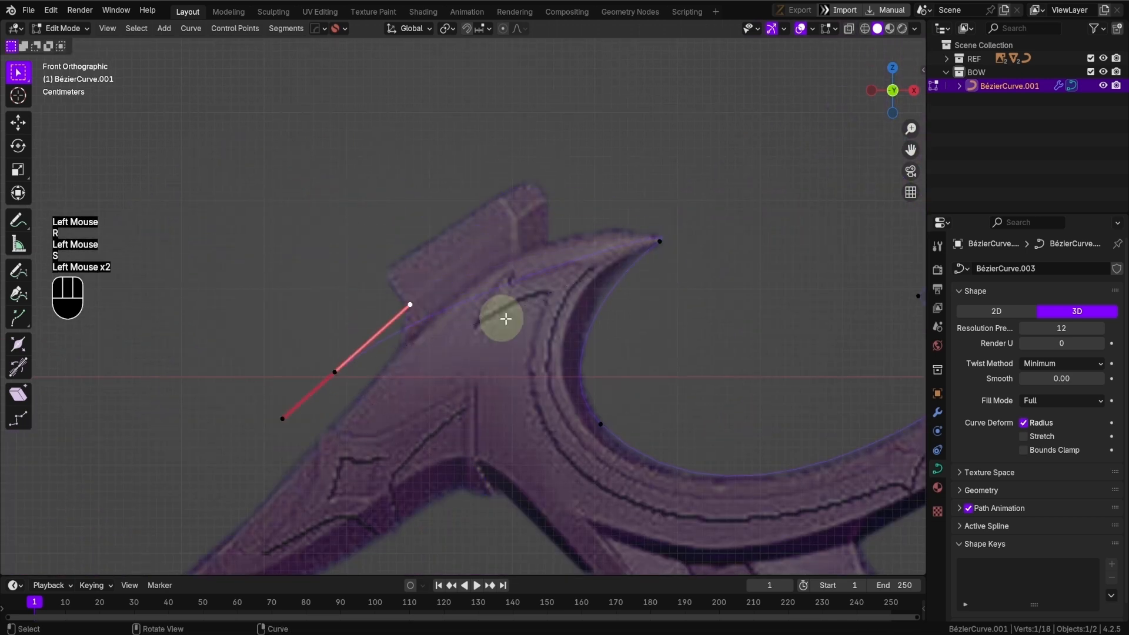
- Break the handles of the left wing's upper tip point and position its outer handle along the wing's top edge
key("g")
left_click(673, 240)
key("v")
middle_click_drag(725, 268, 600, 296, "shift")
left_click(669, 287)
key("g")
left_click(561, 275)
left_click(454, 324)
key("g")
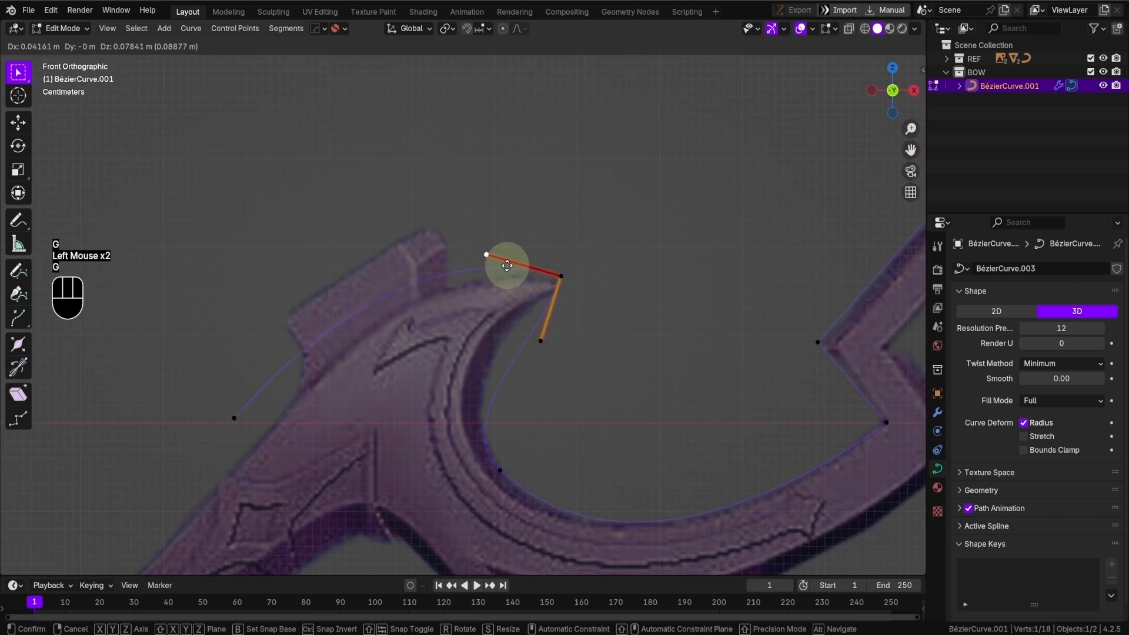
left_click(514, 283)
- Refine the left wing's upper tip point by nudging its inner and outer handles onto the two edges meeting there
left_click(545, 347)
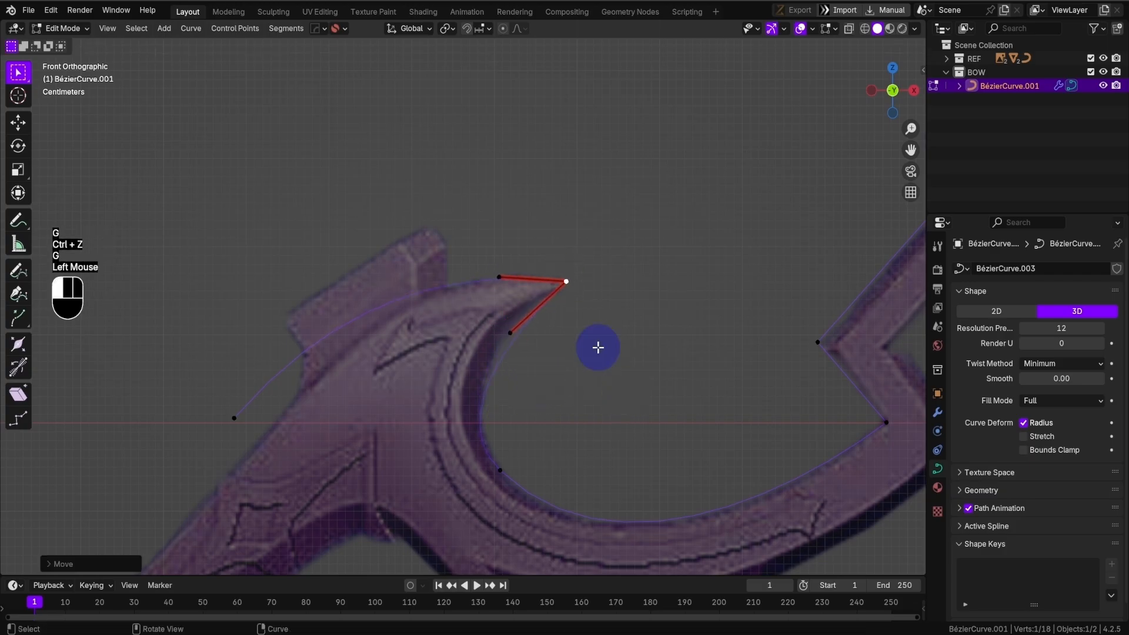
key("g")
left_click(525, 366)
key("s")
right_click(568, 406)
left_click(485, 289)
key("g")
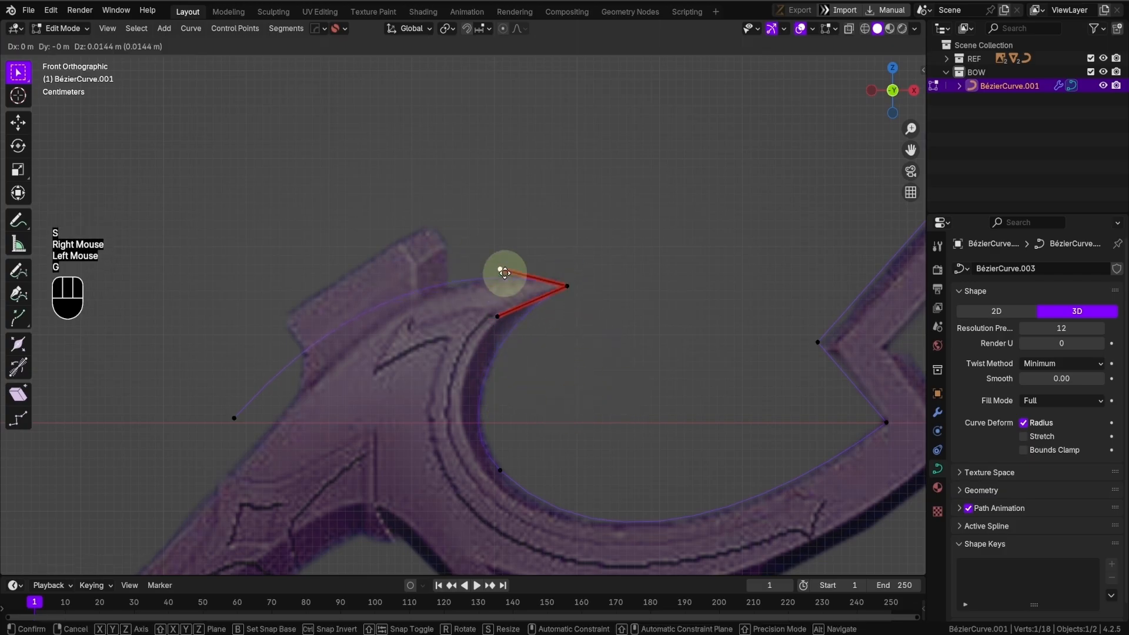
left_click(504, 272)
- Adjust and scale the upper handle of the point on the left wing's inner curve
middle_click_drag(506, 467, 501, 404, "shift")
left_click(502, 403)
key("g")
key("s")
left_click(587, 390)
middle_click_drag(588, 420, 581, 331, "shift")
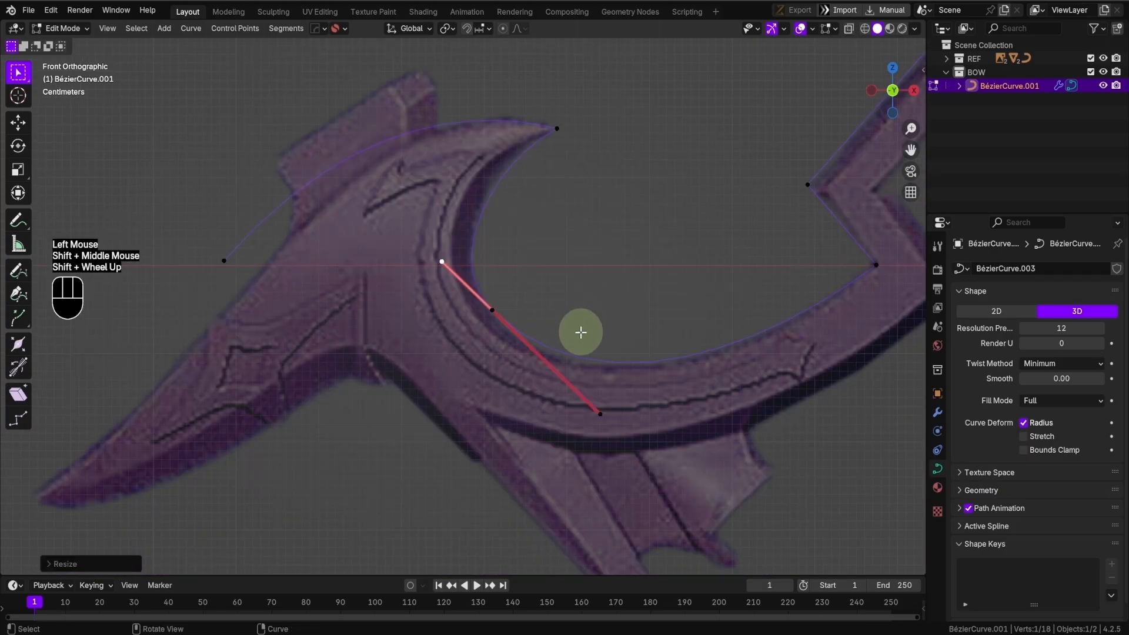
- Move the last point down the left wing's outer edge and reposition its upper handle to follow the outline
middle_click_drag(237, 335, 290, 287, "shift")
left_click(276, 212)
middle_click_drag(282, 223, 385, 236, "shift")
scroll(406, 273, "down", 2)
key("g")
left_click(336, 375)
left_click(415, 236)
key("g")
left_click(422, 189)
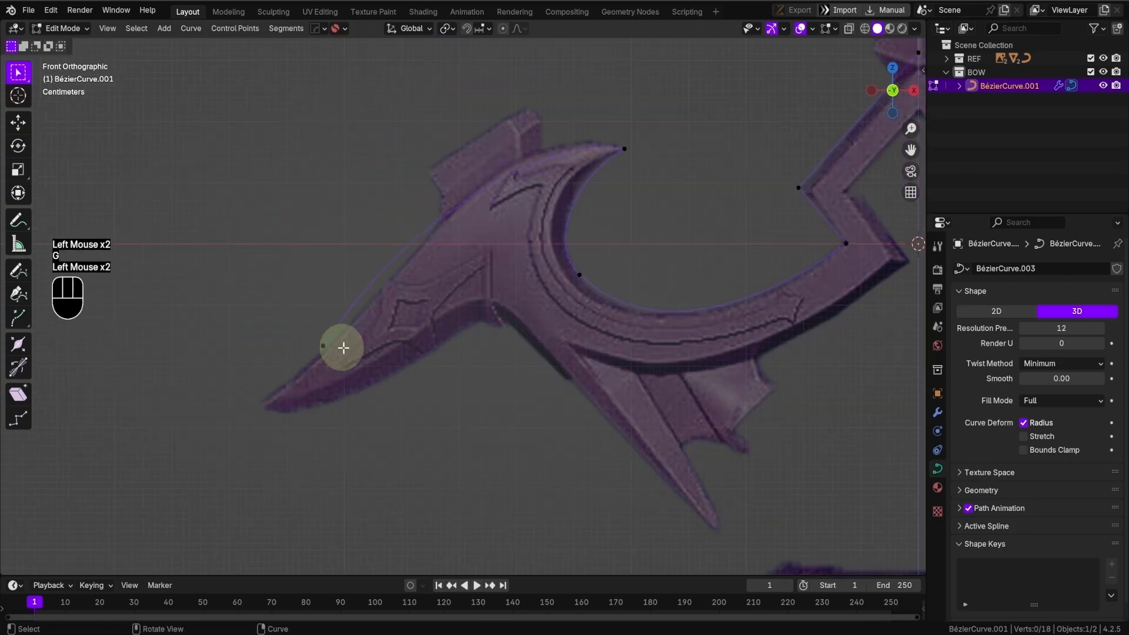
- Move that point back up to the middle of the left wing's outer edge and scale its handles
left_click(344, 346)
key("g")
left_click(408, 282)
key("s")
middle_click_drag(370, 323, 391, 286, "shift")
- Extrude a point down the outer edge to just above the left wing's lower tip, scaling and rotating its handles
key("e")
left_click(311, 331)
key("s")
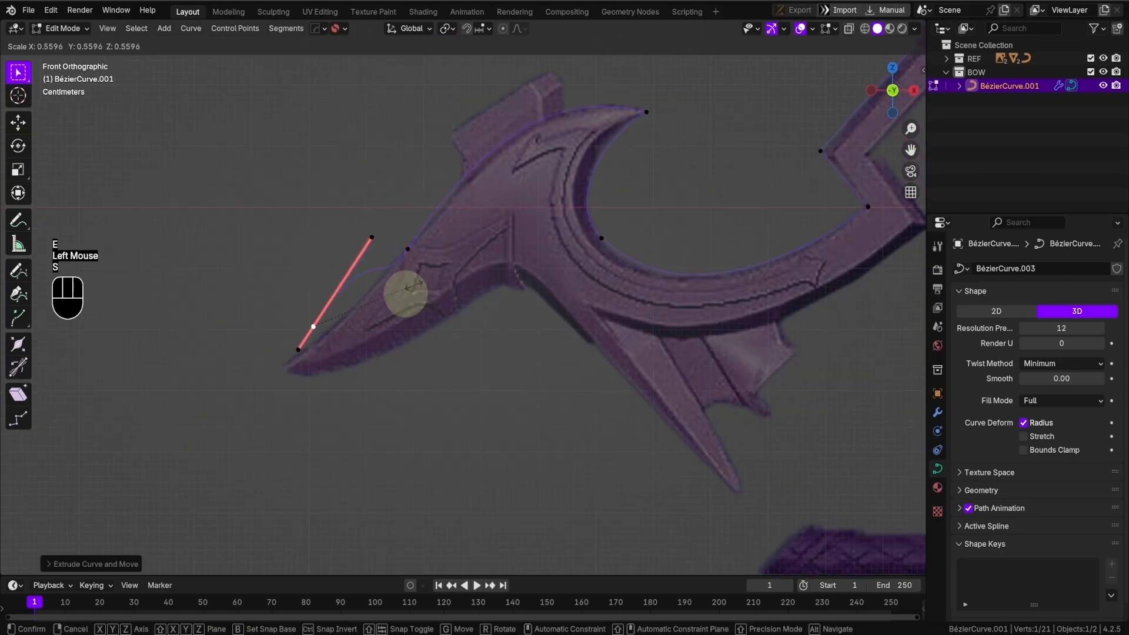
left_click(383, 309)
key("r")
left_click(451, 351)
- Move the point in the middle of the wing's outer edge into place and rotate its handles along the outline
left_click(495, 202)
key("g")
left_click(500, 233)
key("r")
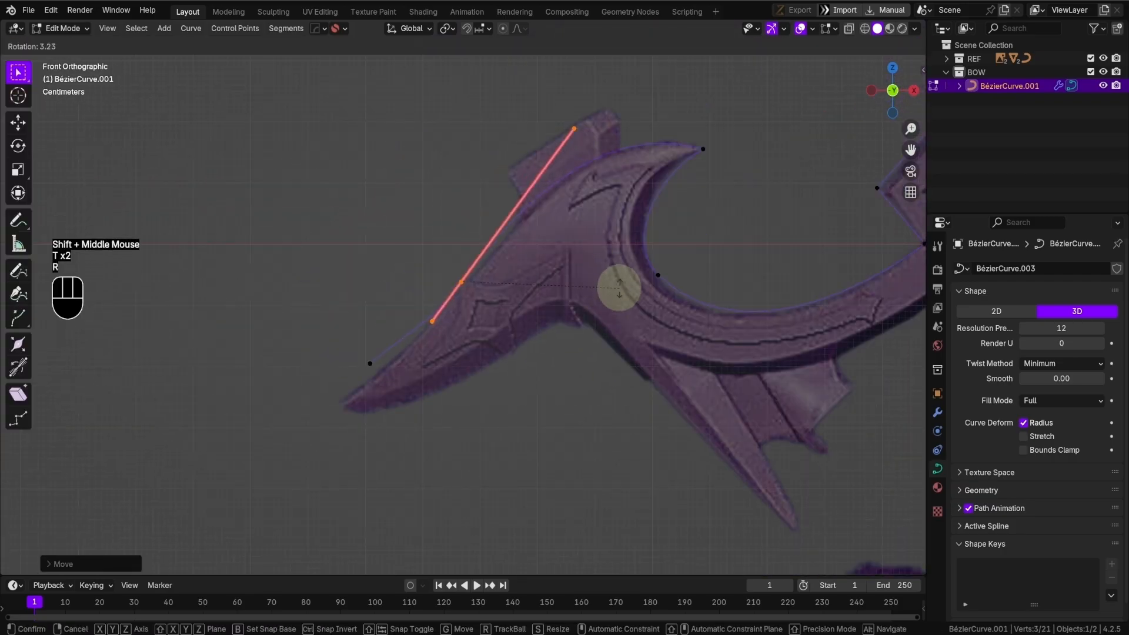
left_click(620, 288)
- Place the point above the wing's lower tip on the edge and adjust its upper handle to fit the outline
left_click(424, 333)
middle_click_drag(375, 365, 482, 300, "shift")
key("g")
left_click(531, 284)
left_click(502, 278)
key("g")
left_click(499, 265)
key("g")
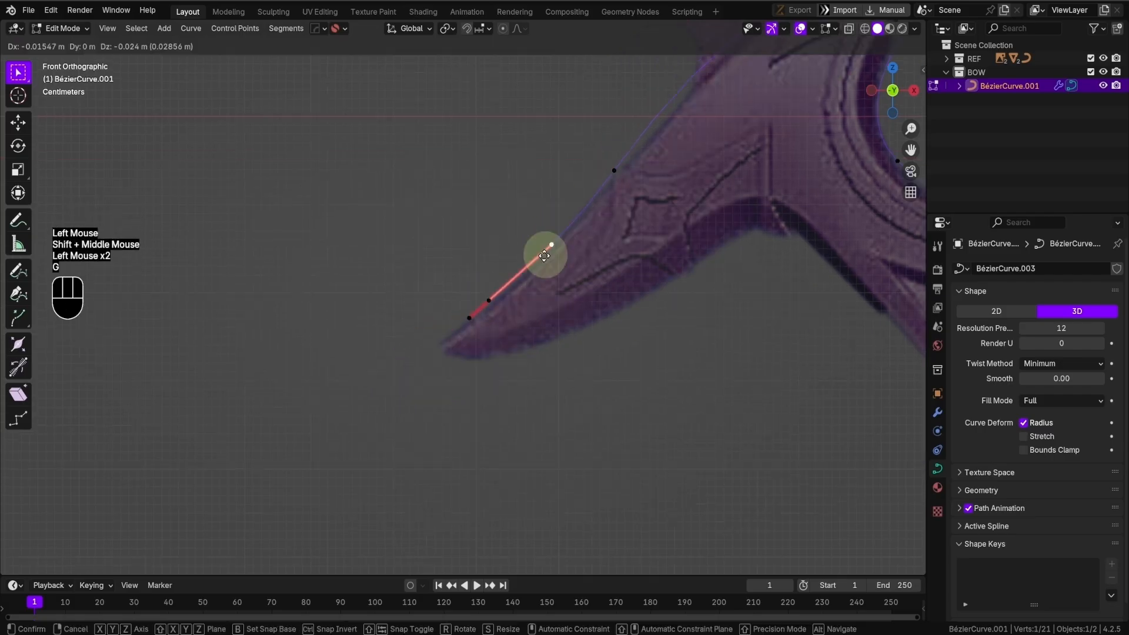
key("s")
left_click(591, 287)
- Extrude a point to the left wing's lower tip, shrink and rotate its handles, and move it onto the tip
left_click(490, 301)
key("e")
left_click(502, 365)
key("s")
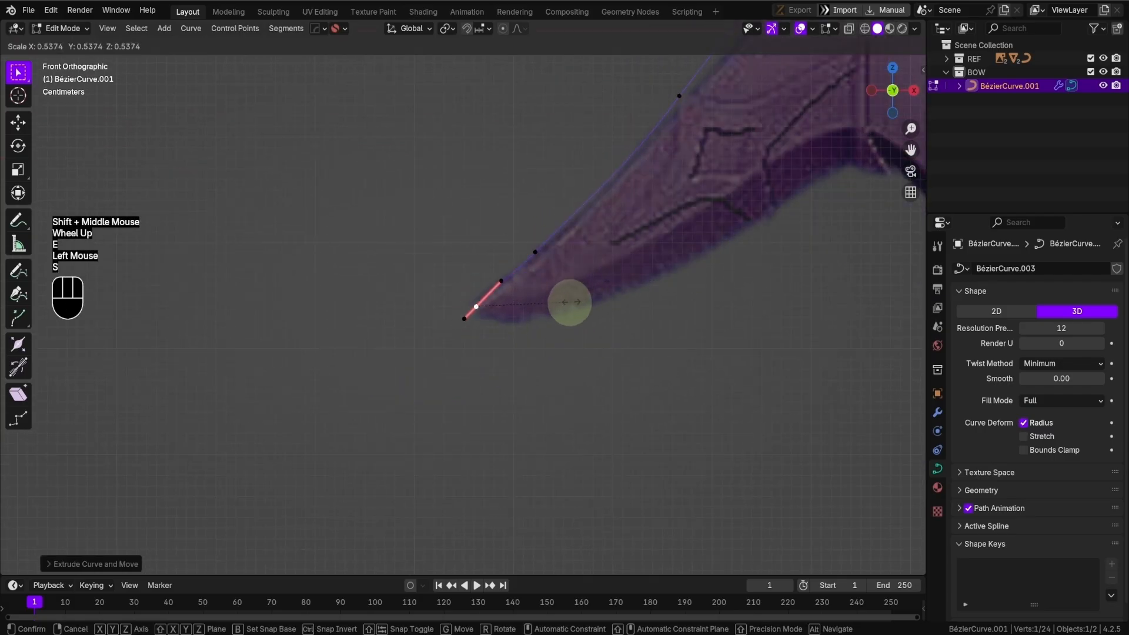
left_click(560, 302)
key("r")
left_click(650, 308)
key("g")
left_click(627, 300)
- Extrude a point around the tip to the start of the wing's lower edge and adjust its handles and position
key("e")
left_click(653, 349)
key("r")
left_click(439, 180)
key("g")
left_click(693, 294)
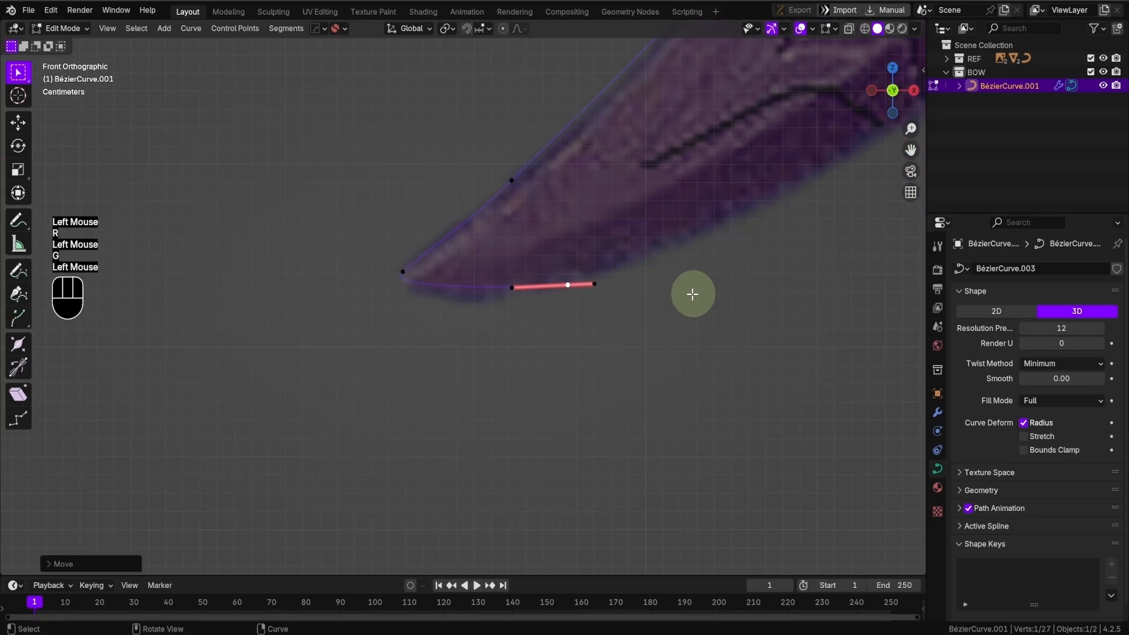
left_click(422, 308)
left_click(574, 284)
left_click(453, 336)
mouse_move(453, 336)
middle_mouse_down("shift")
mouse_move(487, 341)
mouse_move(454, 335)
middle_mouse_up("shift")
- Extrude two more points along the wing's lower edge to the top of the lower blade, rotating the last one's handles
scroll(441, 336, "down", 2)
key("e")
left_click(555, 284)
key("e")
left_click(588, 323)
key("r")
left_click(503, 550)
middle_click_drag(468, 373, 383, 353, "shift")
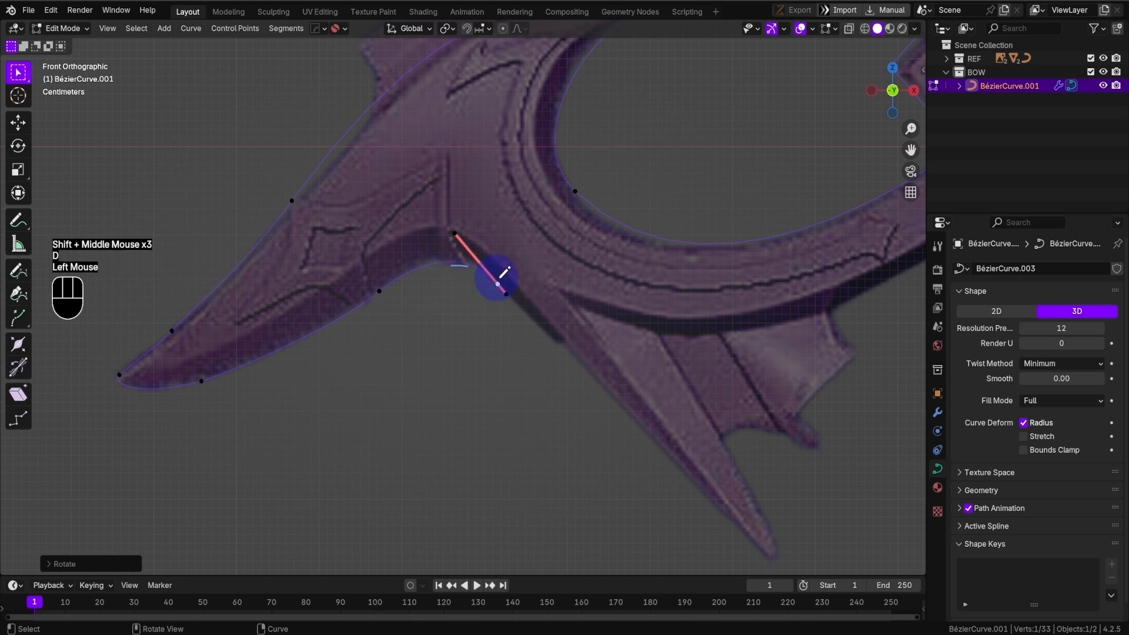
- Annotate the possible outline paths along the lower blade and the arm with freehand strokes and erase them
left_click_drag(711, 489, 736, 536)
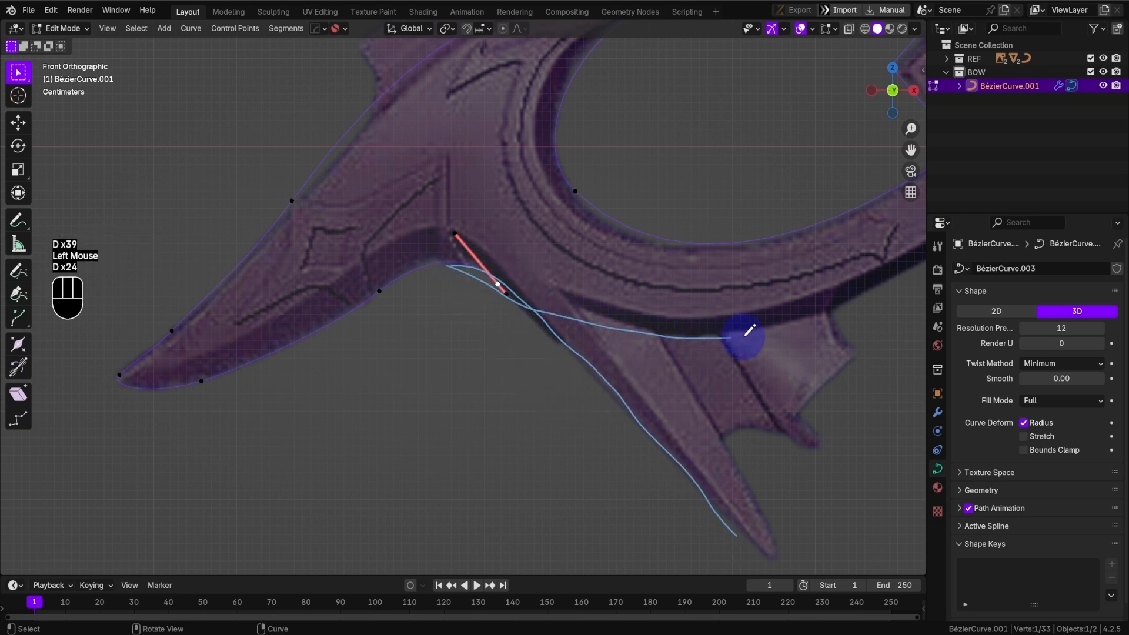
right_click_drag(813, 306, 757, 547)
- Extrude a point to the left arm's lower end below the diamond, rotate its handles and move it onto the corner
middle_click_drag(620, 420, 526, 423, "shift")
key("e")
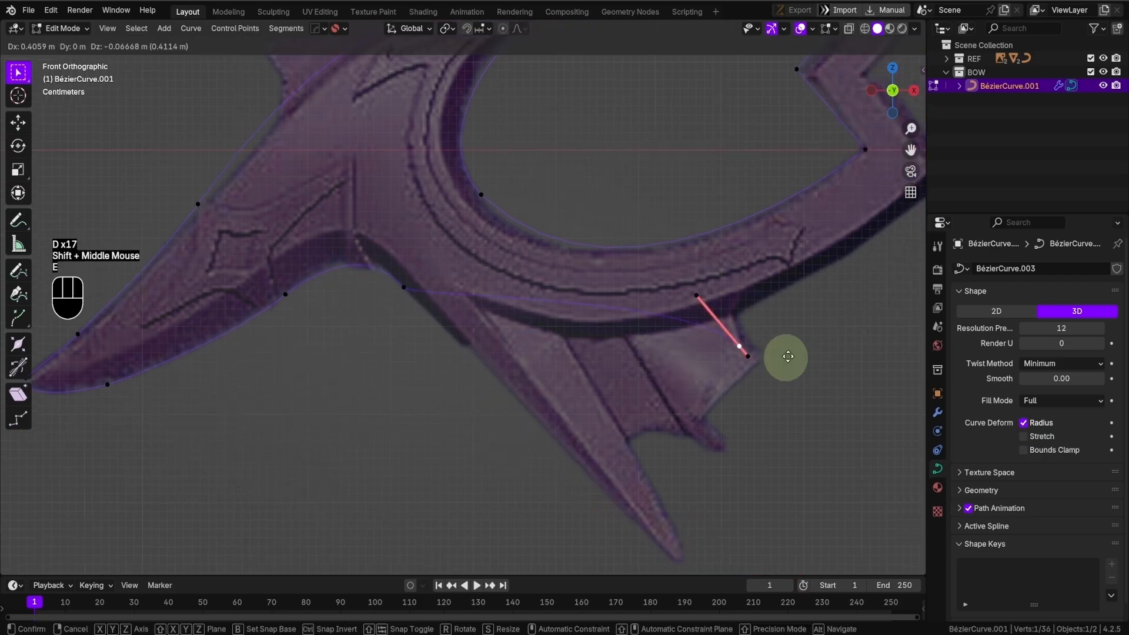
left_click(918, 227)
middle_click_drag(743, 358, 578, 469, "shift")
key("r")
left_click(779, 428)
key("g")
left_click(802, 289)
- Pull the handles of the arm's end point and the blade-side point downward so the segment follows the arm's lower edge
left_click(746, 349)
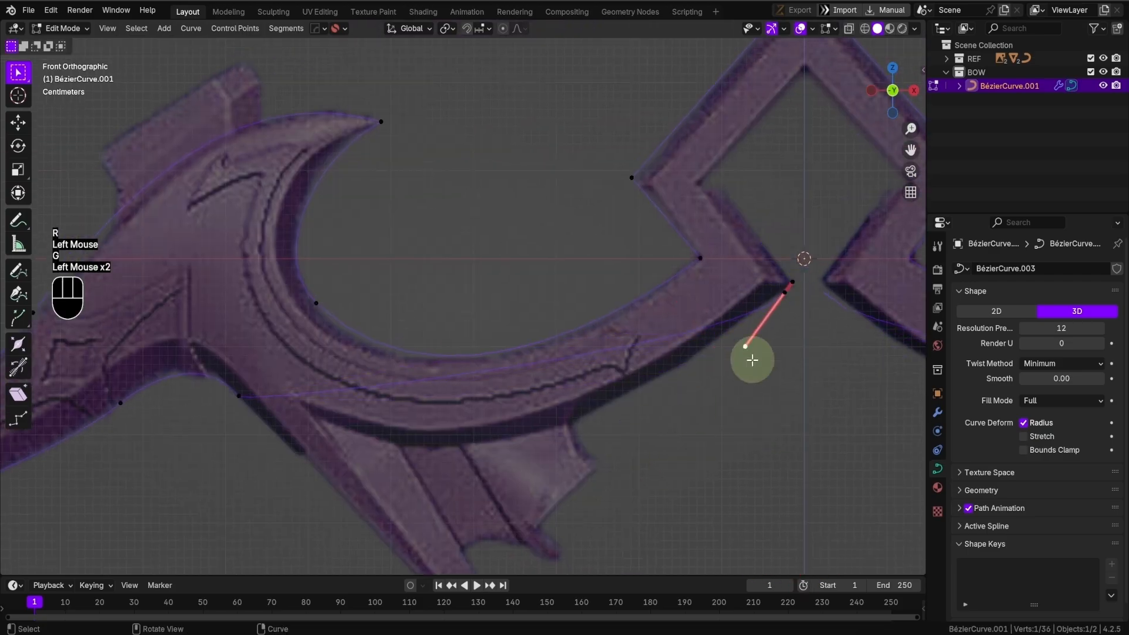
key("g")
left_click(605, 485)
left_click(238, 398)
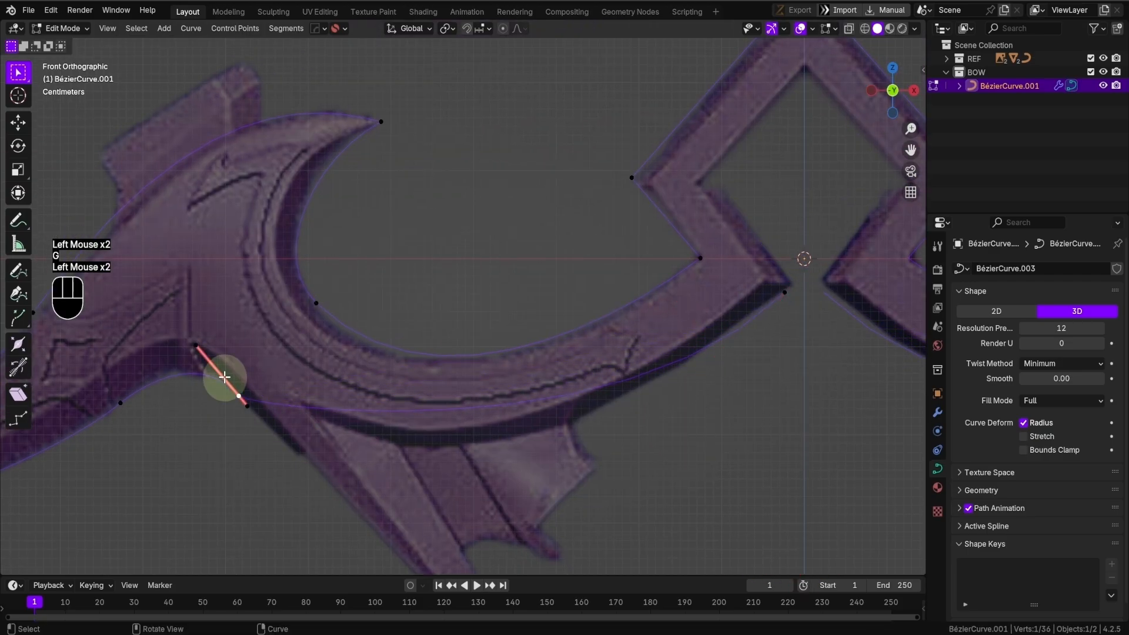
key("g")
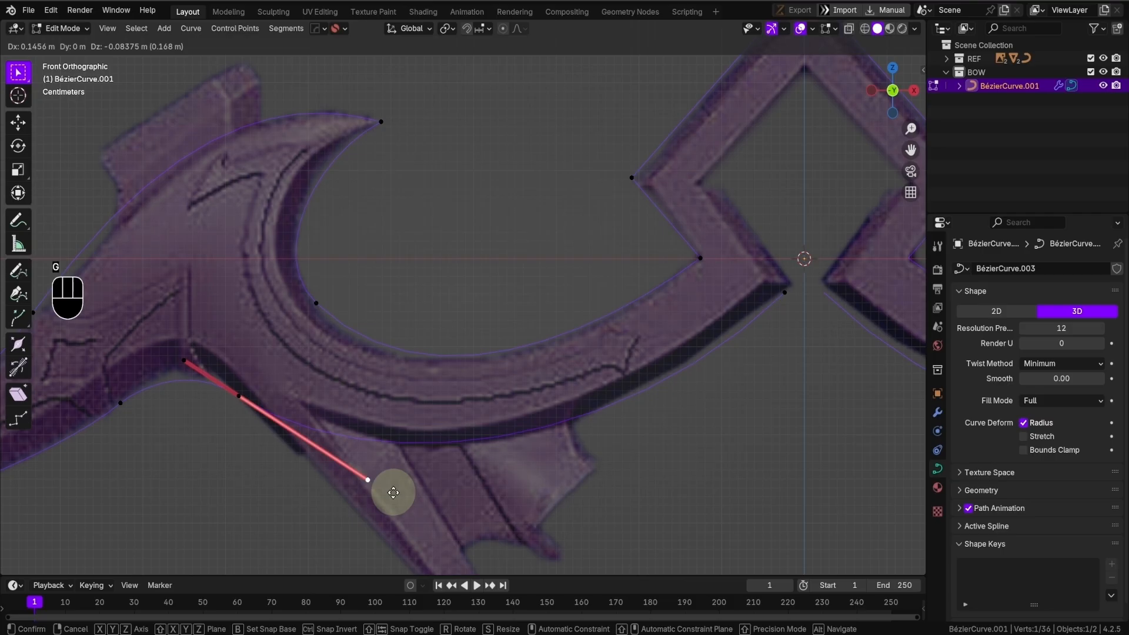
left_click(394, 493)
- Fine-tune the position of the left arm's end point and its long handle against the arm's lower edge
left_click(772, 303)
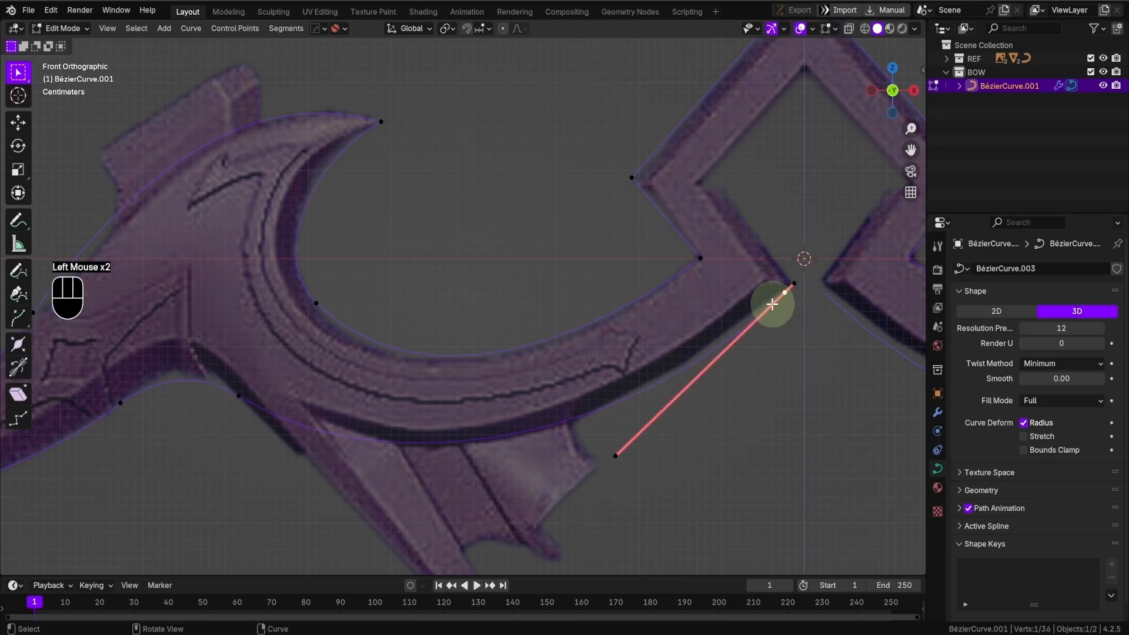
key("g")
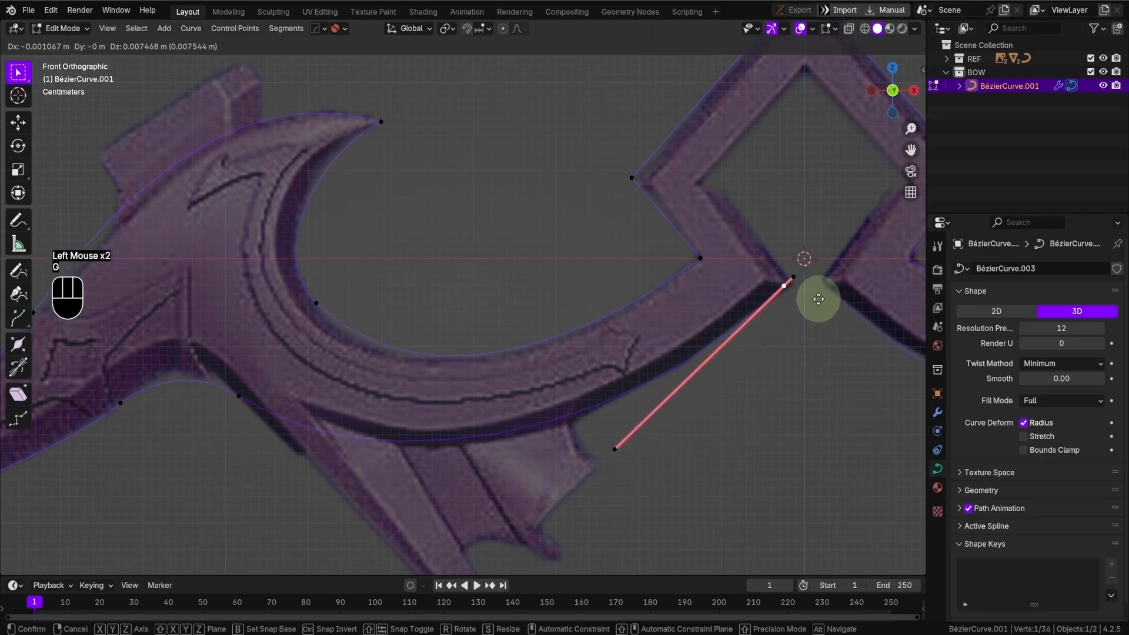
left_click(819, 299)
key("g")
left_click(613, 454)
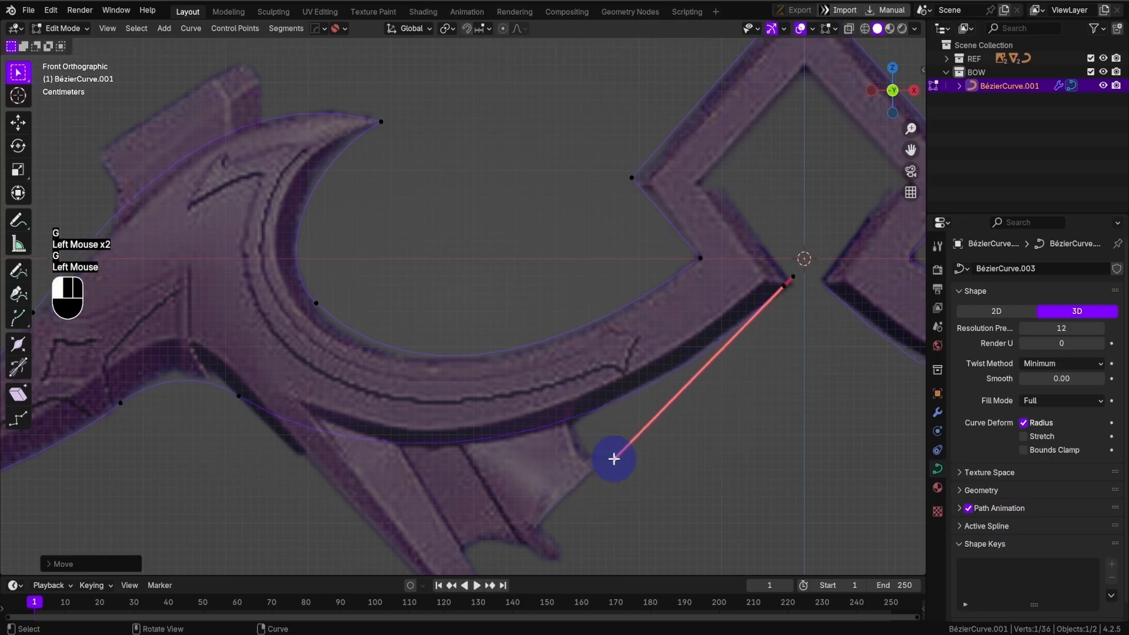
middle_click_drag(697, 335, 598, 411, "shift")
left_click(681, 362)
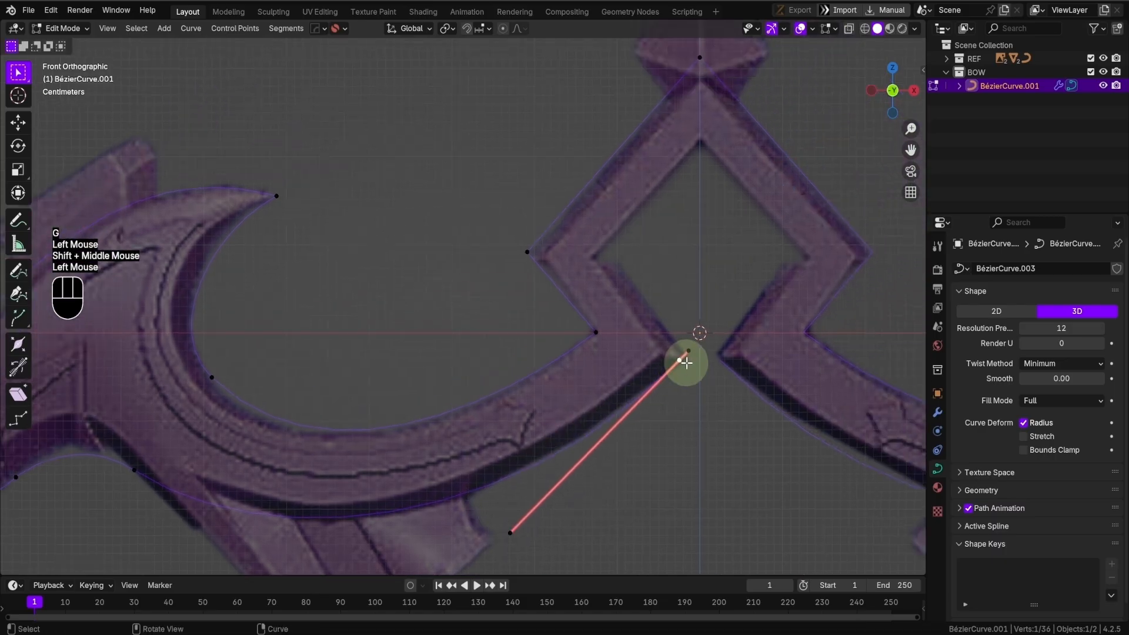
key("g")
left_click(688, 363)
- Extrude a point from the arm's end up the diamond's inner lower-left edge, scaling and rotating its handles to match
middle_click_drag(689, 363, 685, 384, "shift")
key("e")
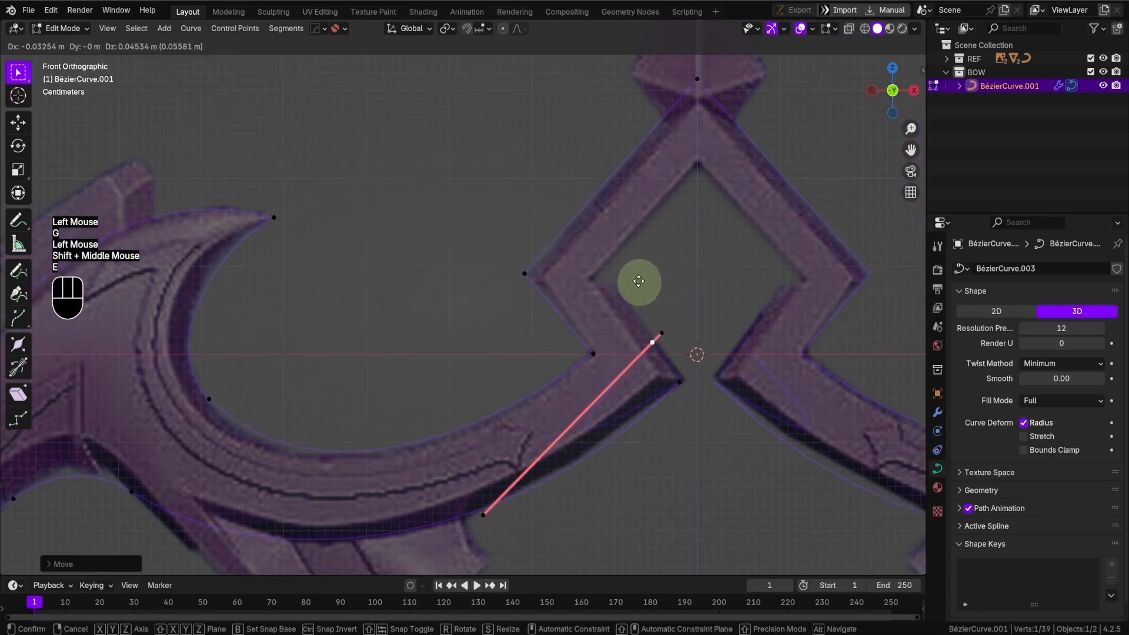
left_click(615, 250)
key("s")
left_click(660, 303)
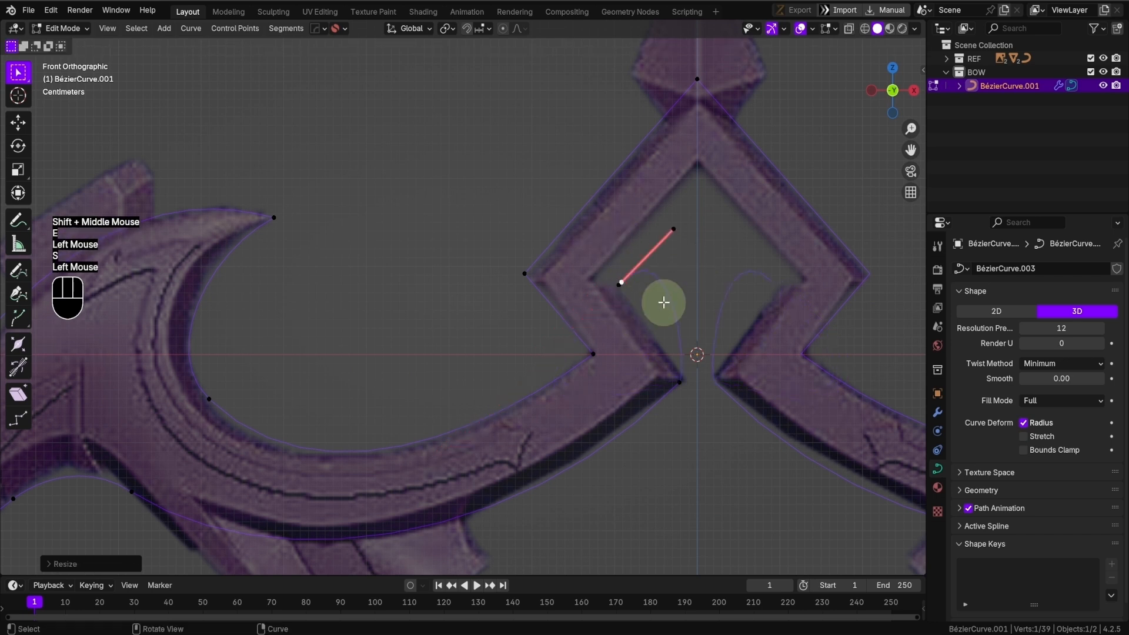
key("r")
left_click(605, 246)
- Reposition the handle of the curve's end point on the diamond's inner lower-left edge and convert that point's handles to vector
left_click(610, 275)
key("g")
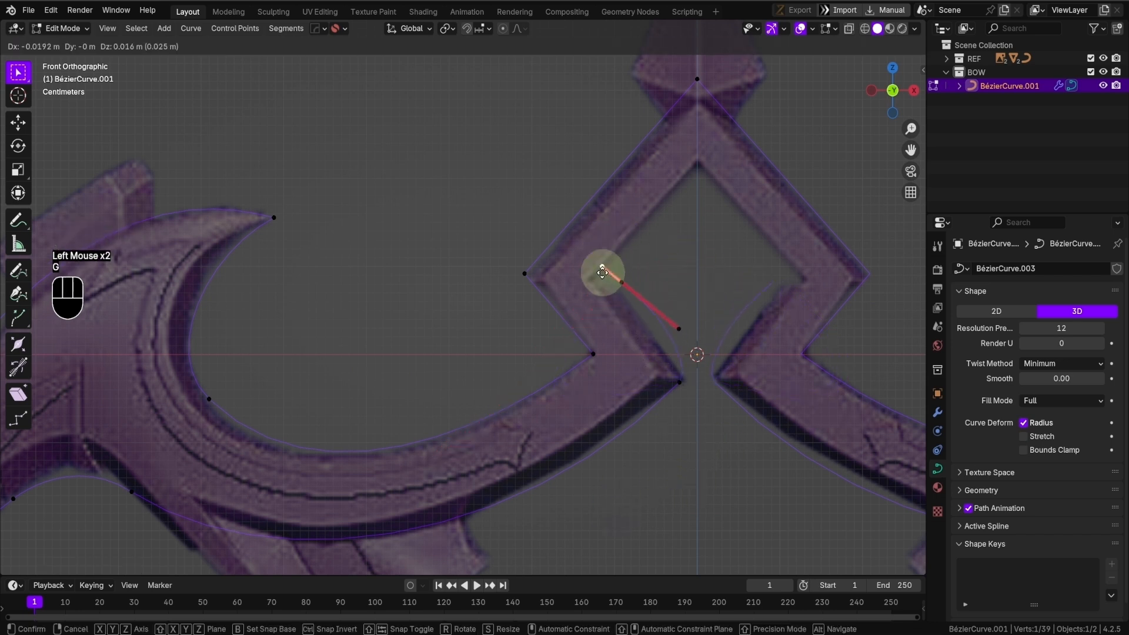
left_click(609, 275)
left_click(629, 290)
key("v")
left_click(634, 306)
- Convert the left arm end point's handle toward the diamond to vector and move the point onto the corner
left_click(681, 380)
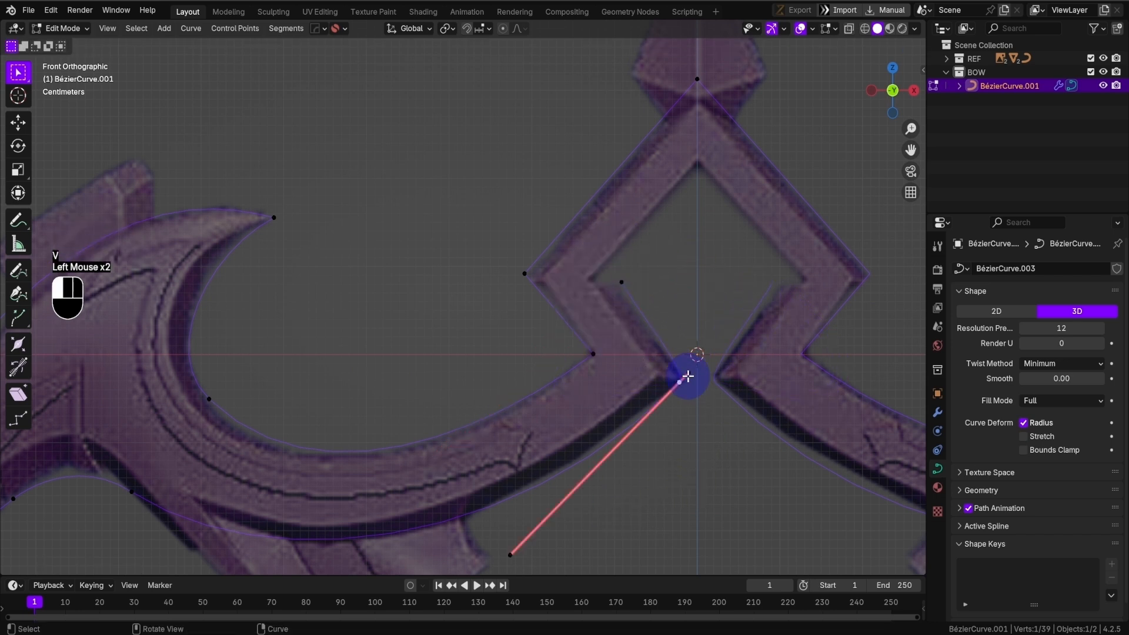
key("v")
left_click(672, 355)
left_click(683, 379)
key("g")
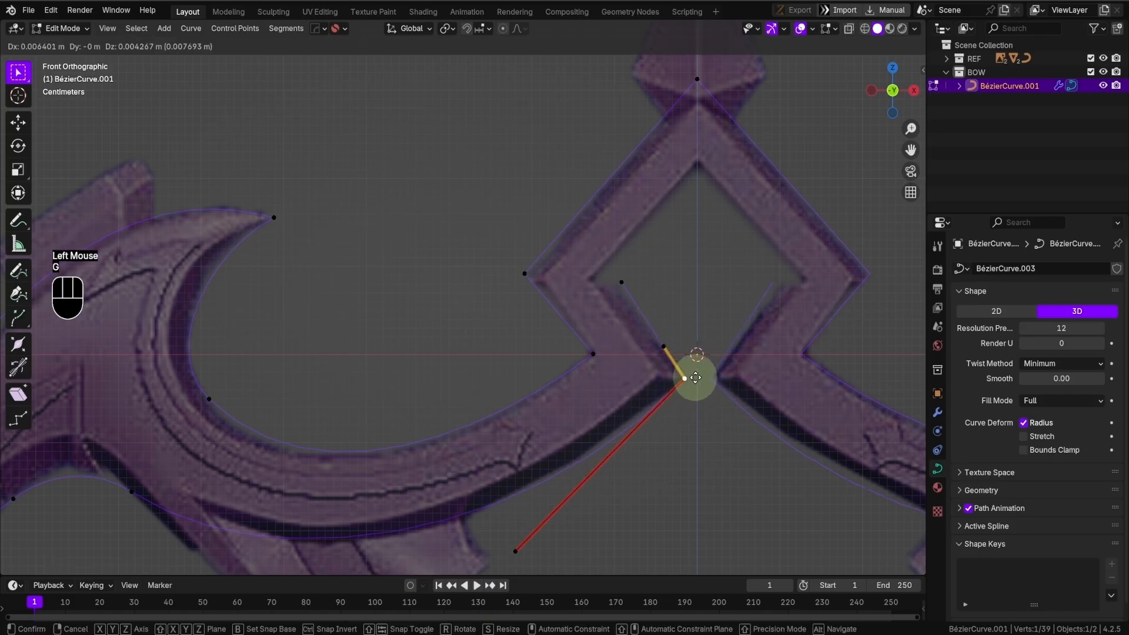
left_click(684, 379)
- Move the inner edge's end point onto the diamond's inner left corner and extrude a new point to the inner top corner
left_click(618, 282)
key("g")
left_click(616, 308)
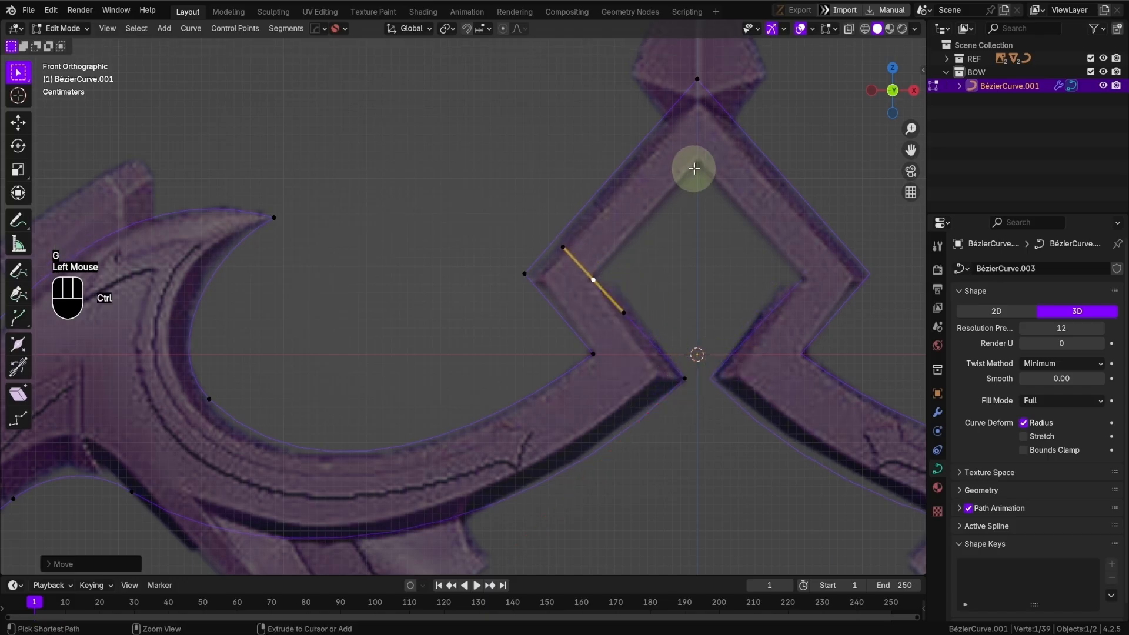
key("g")
left_click(725, 181)
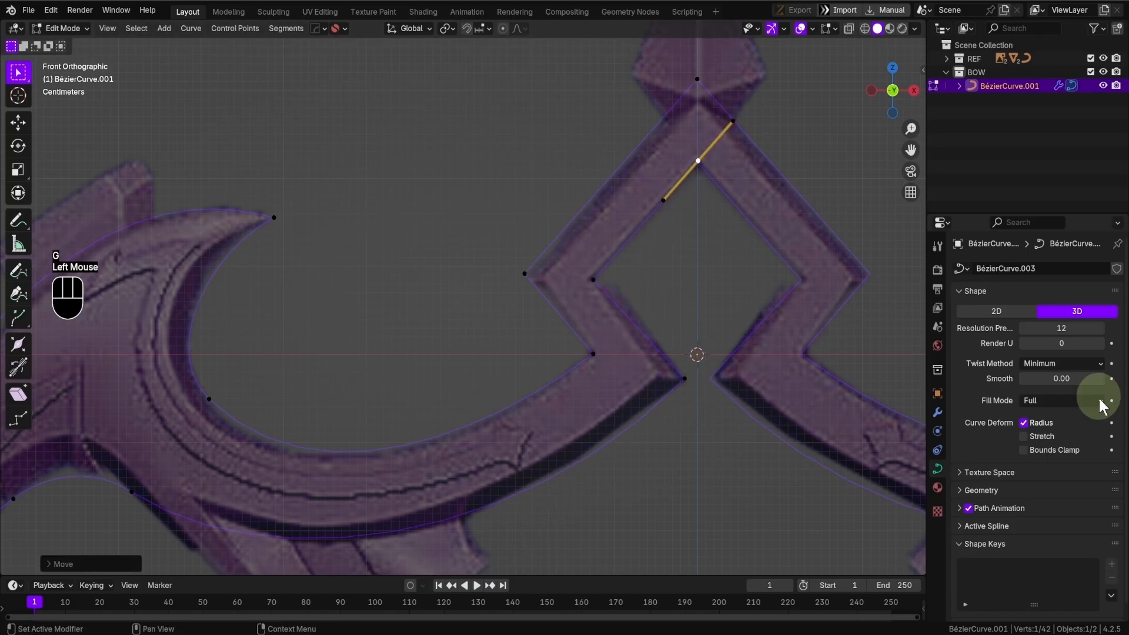
- Enable Clipping on the Mirror modifier and snap the diamond's outer and inner top points to the mirror line along X
left_click(936, 412)
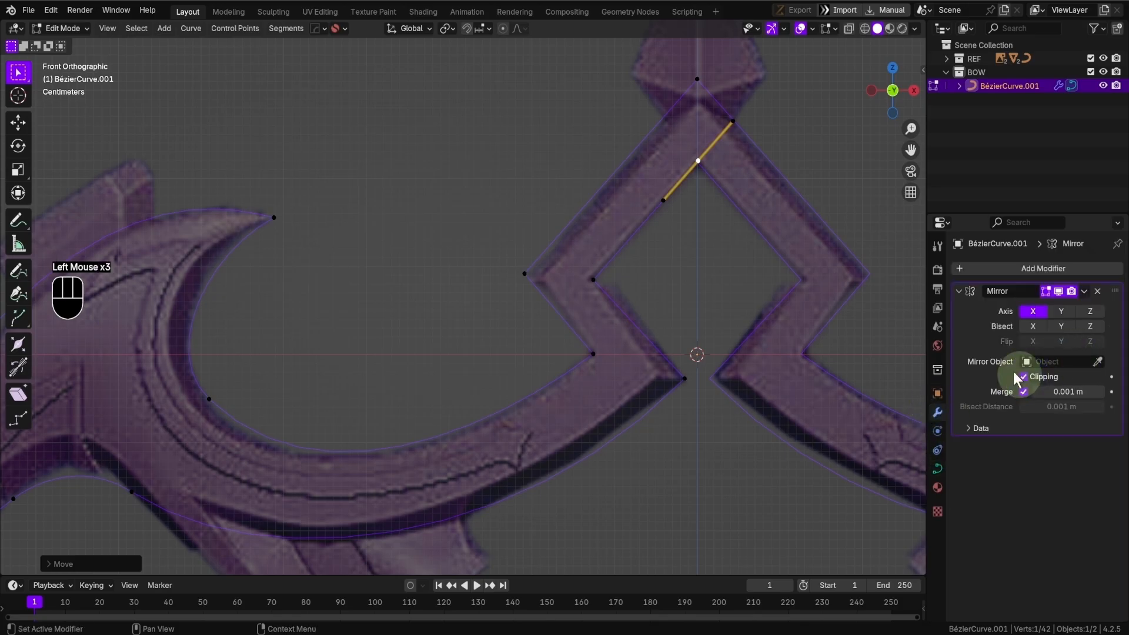
middle_click_drag(724, 161, 687, 229, "shift")
left_click_drag(621, 100, 682, 273)
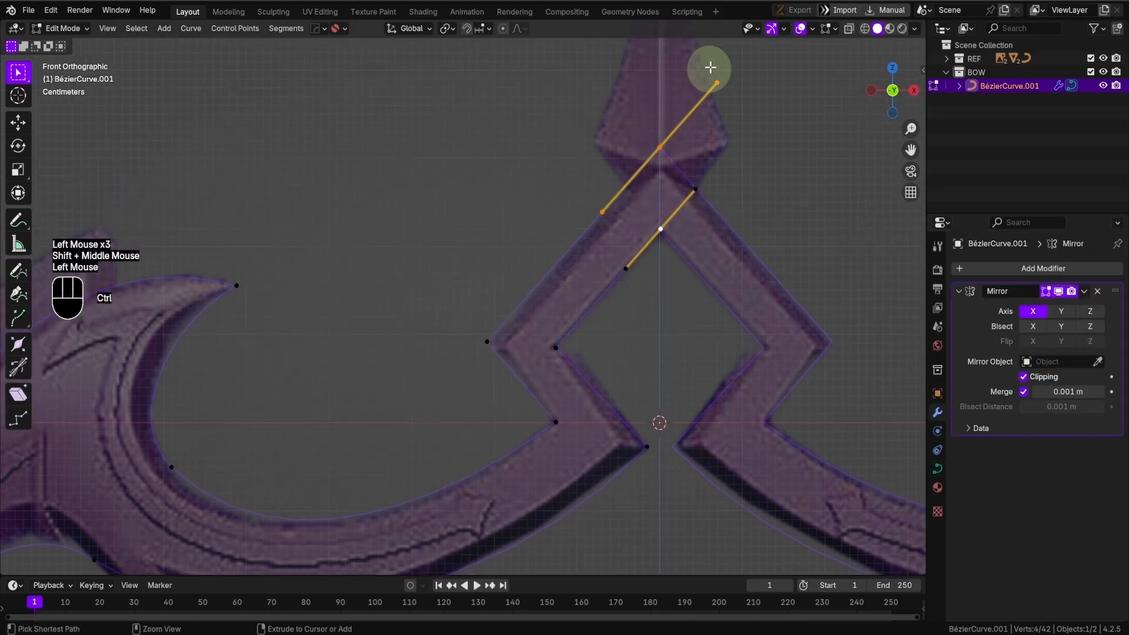
left_click(641, 154, "ctrl")
left_click(649, 270, "ctrl")
key("g")
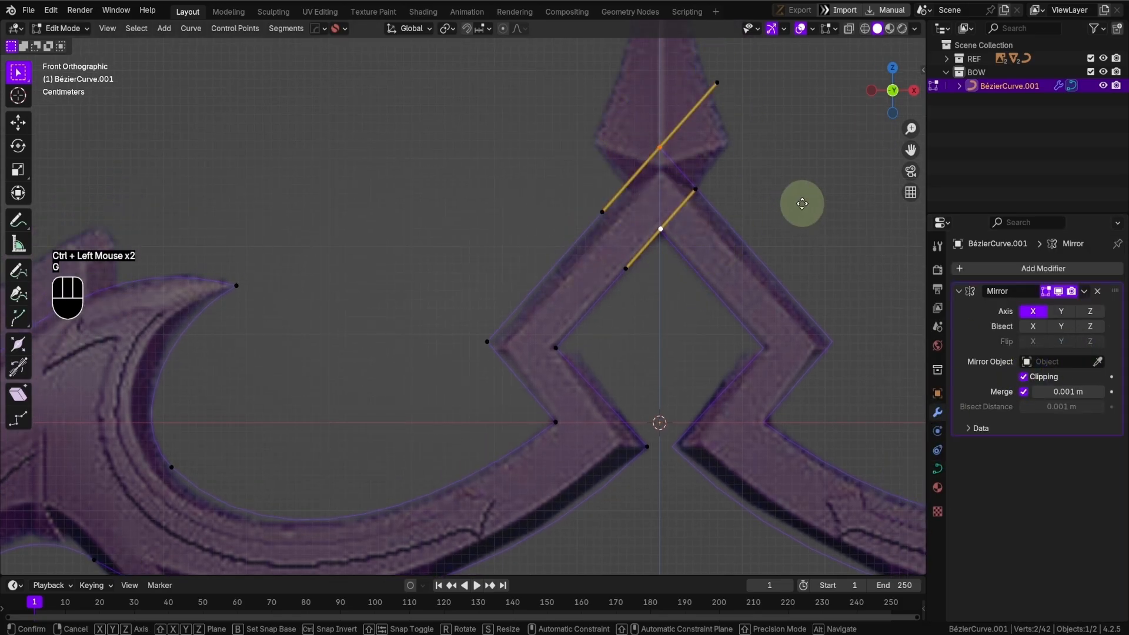
key("x")
left_click(777, 201)
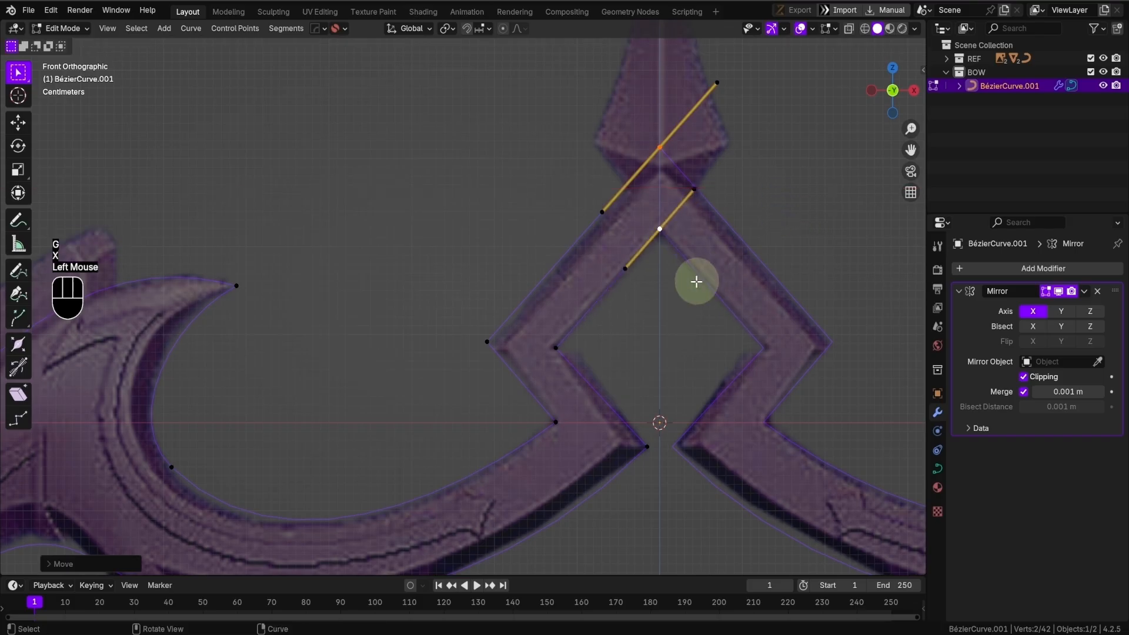
- Move the diamond's inner left corner point slightly inward toward the centre of the opening
scroll(696, 282, "up", 1)
middle_click_drag(696, 282, 678, 219, "shift")
scroll(678, 218, "up", 1)
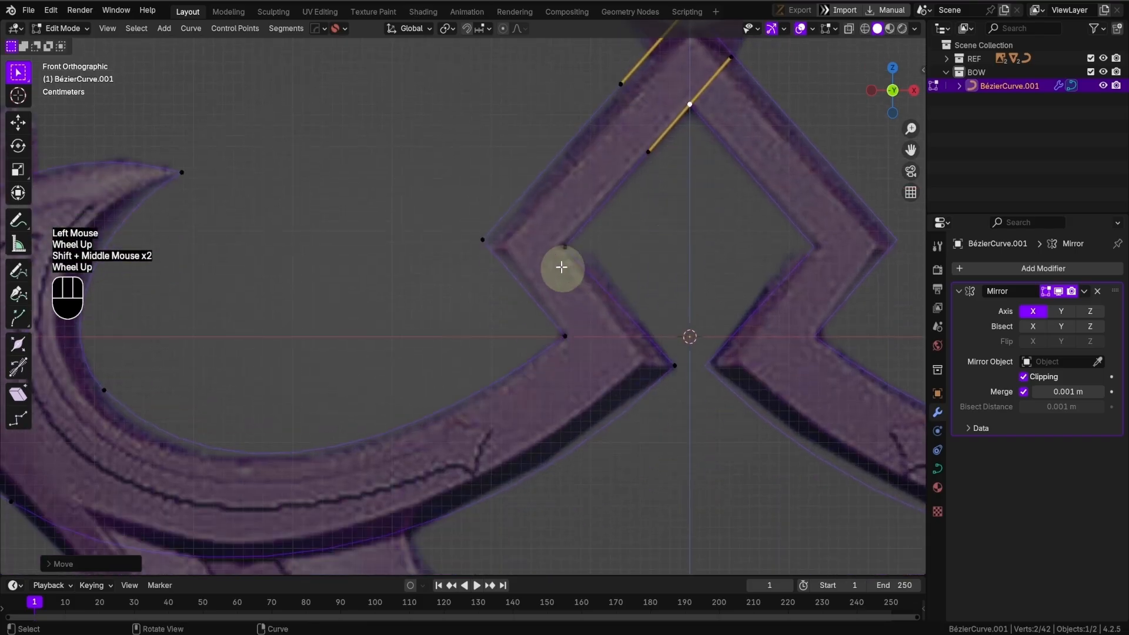
left_click(594, 274)
key("g")
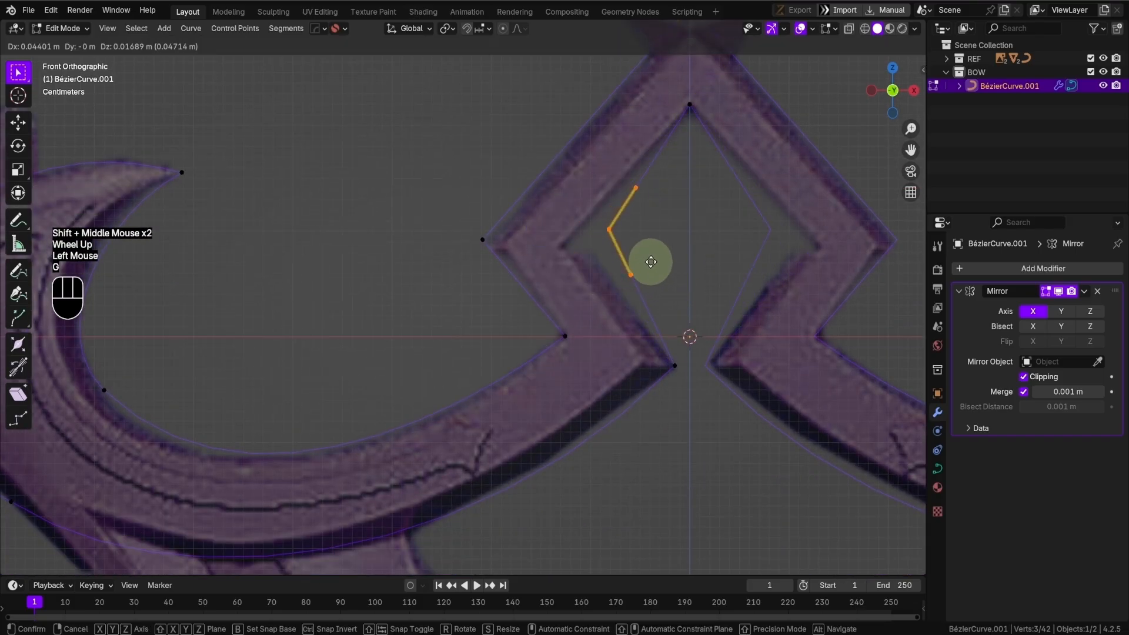
left_click(630, 273)
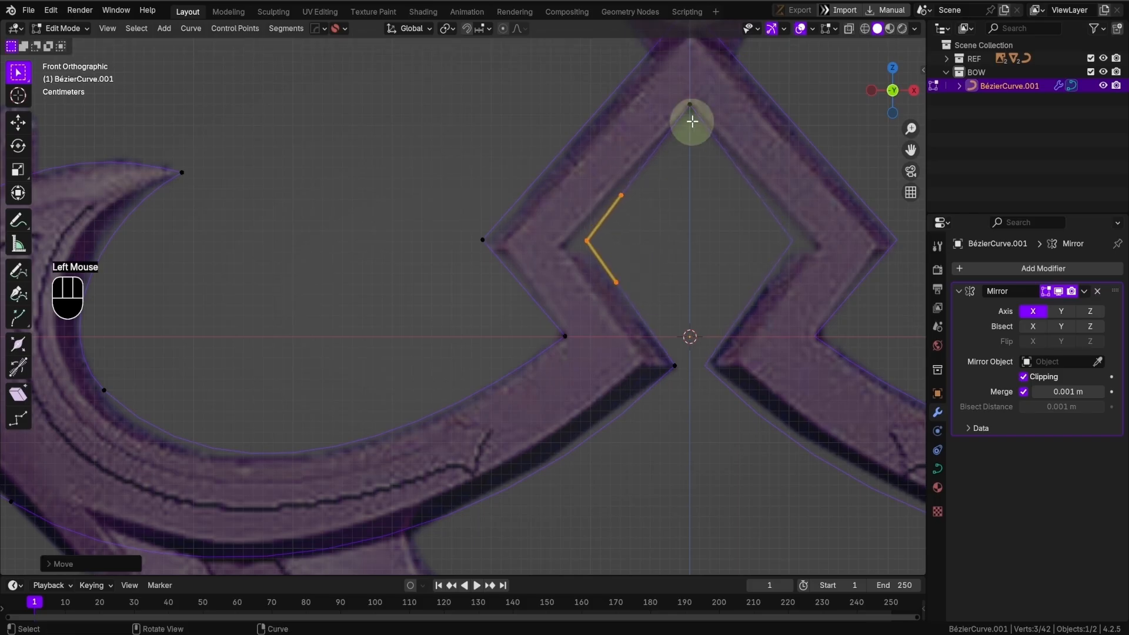
- Lower the diamond's inner top point along the Z axis so the inner edge runs parallel to the outer one
left_click(691, 109)
key("g")
key("y")
key("z")
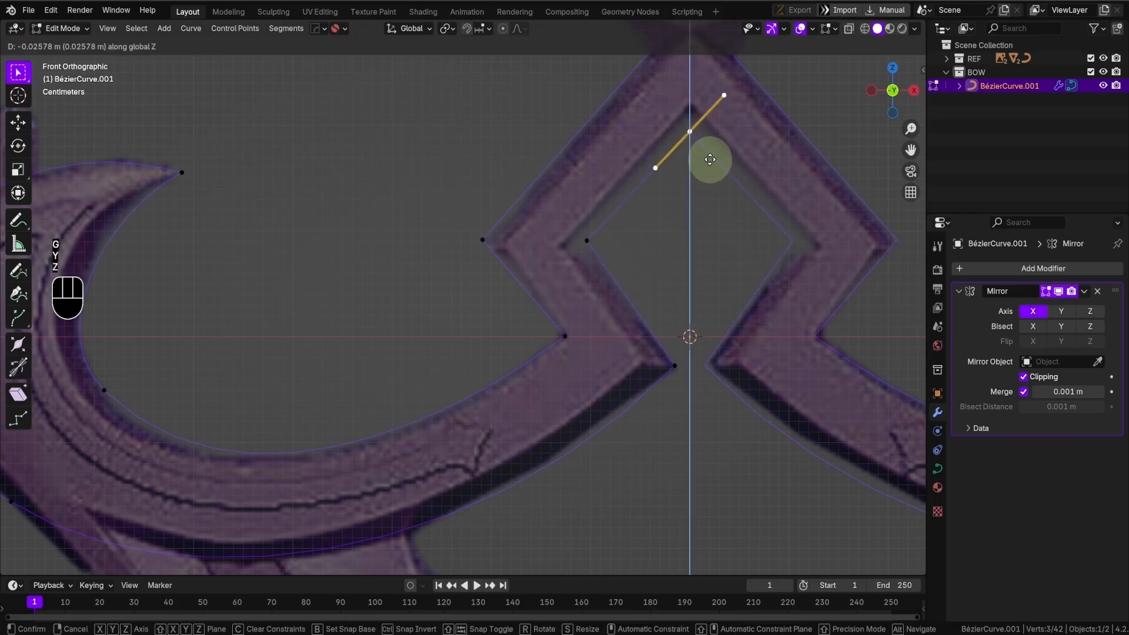
left_click(710, 158)
- Return to Object Mode, hide the REF collection and show the bow outline in wireframe
scroll(605, 237, "down", 4)
middle_click_drag(605, 237, 619, 350, "shift")
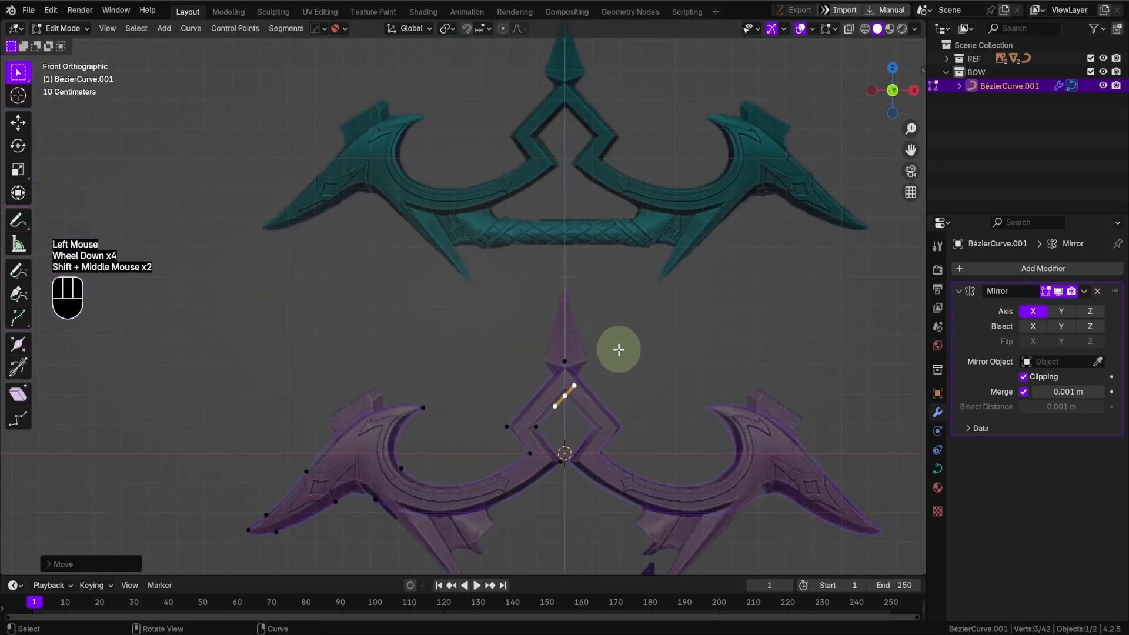
key("Tab")
scroll(606, 377, "down", 2)
scroll(647, 253, "up", 2)
- Convert the bow curve to a mesh at preview resolution 8, keeping the original curve
right_click(645, 260)
mouse_move(645, 262)
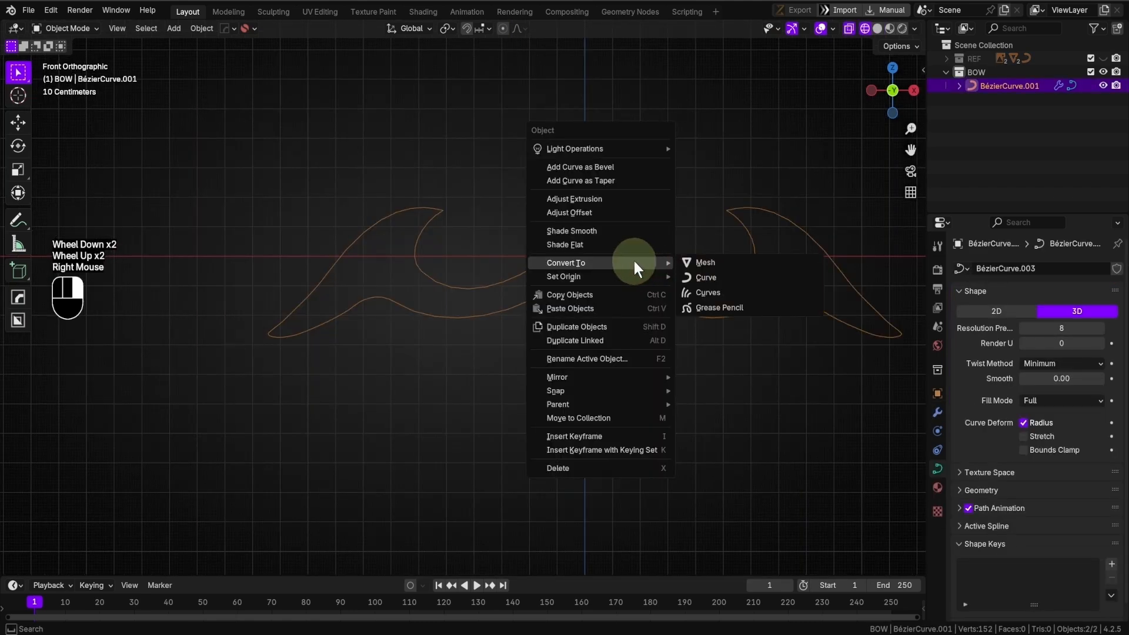
left_click(718, 261)
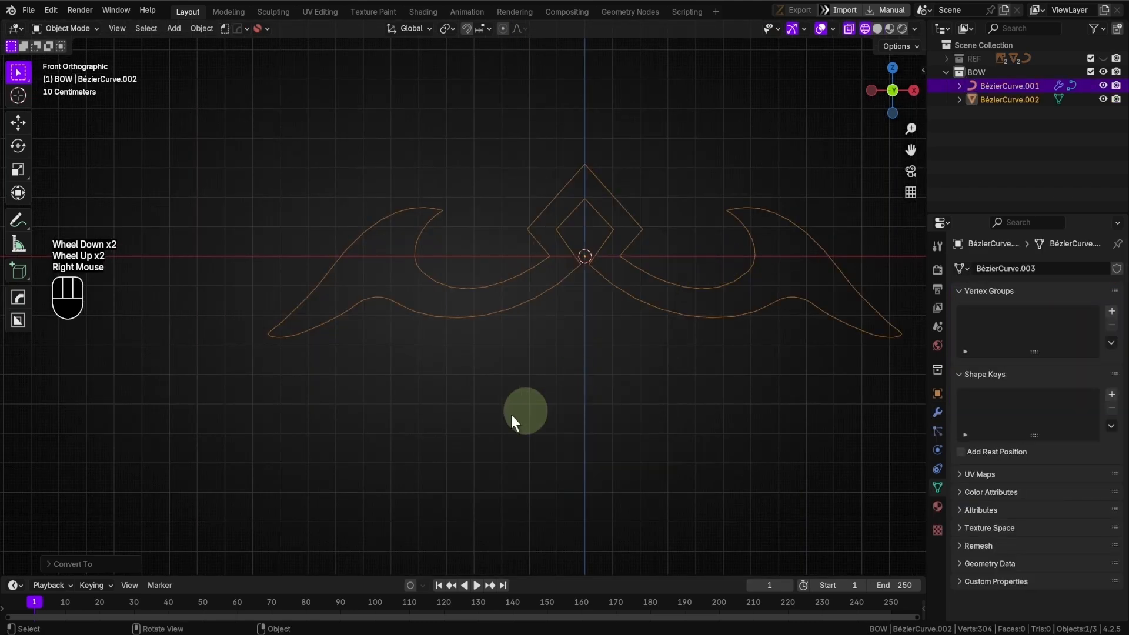
left_click(63, 563)
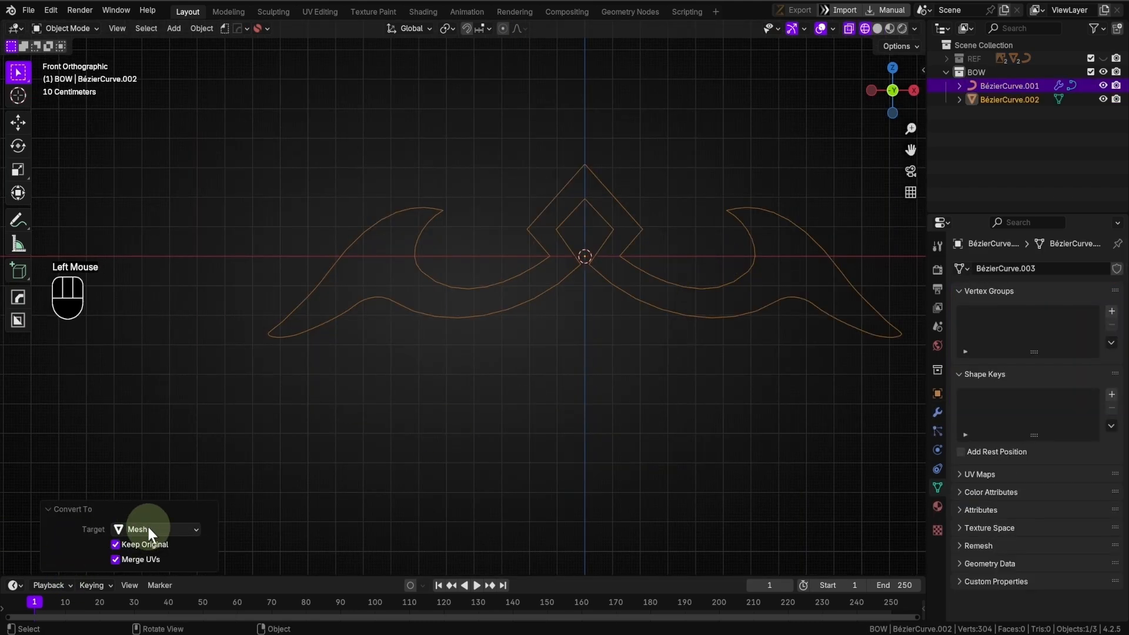
left_click(116, 545)
left_click(118, 545)
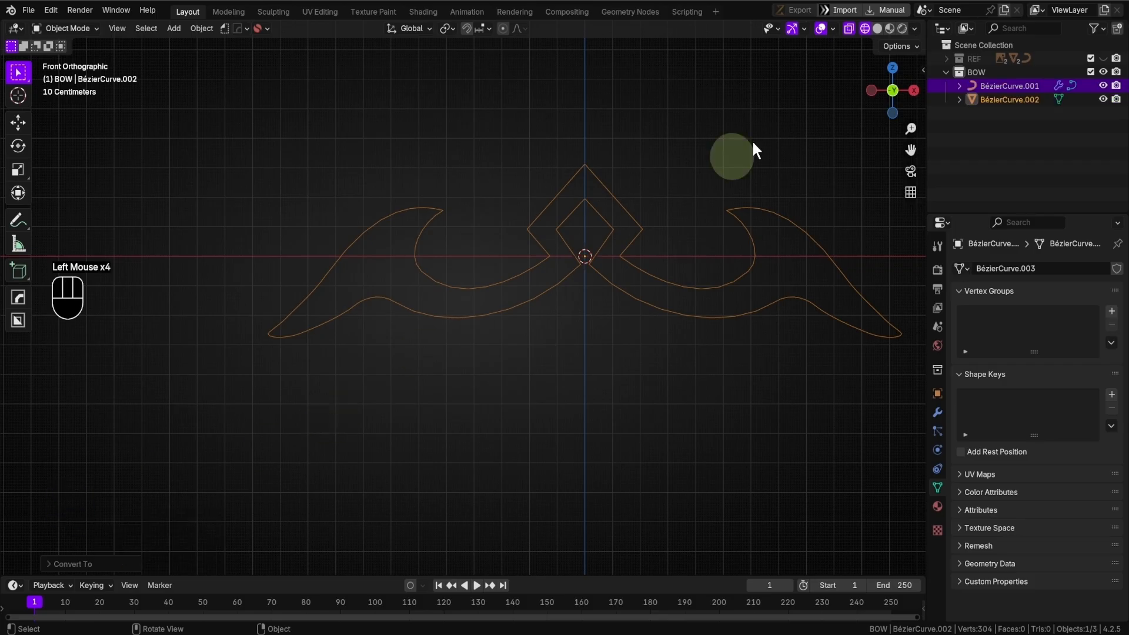
- Hide the original curve and examine the mesh copy's vertex density around the left blade tip in Edit Mode
left_click(1015, 88)
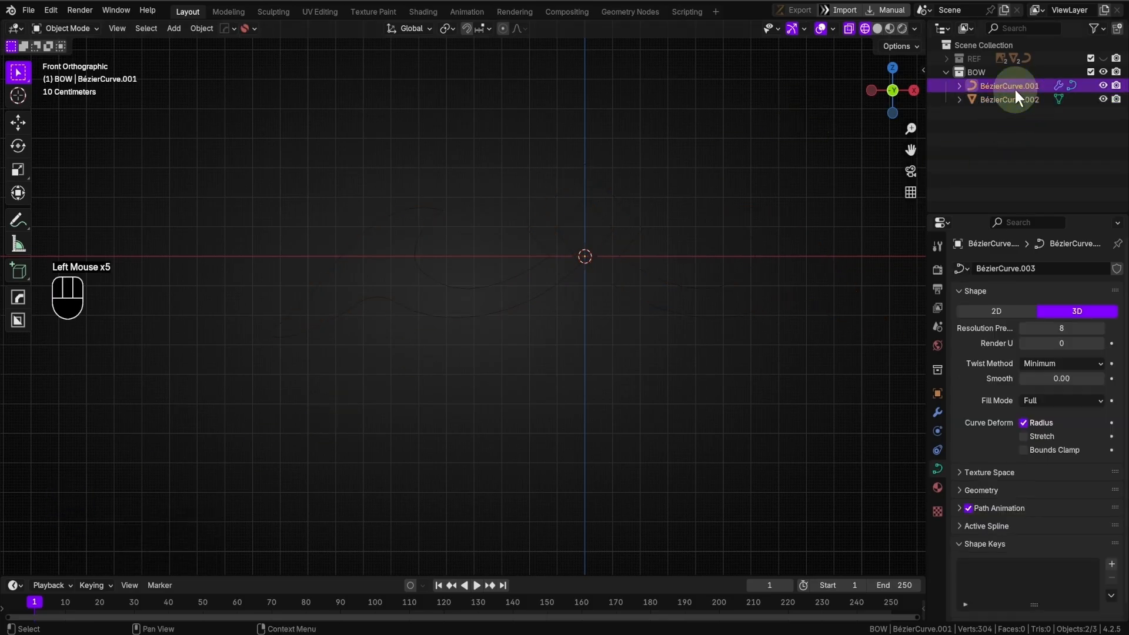
left_click(1007, 101)
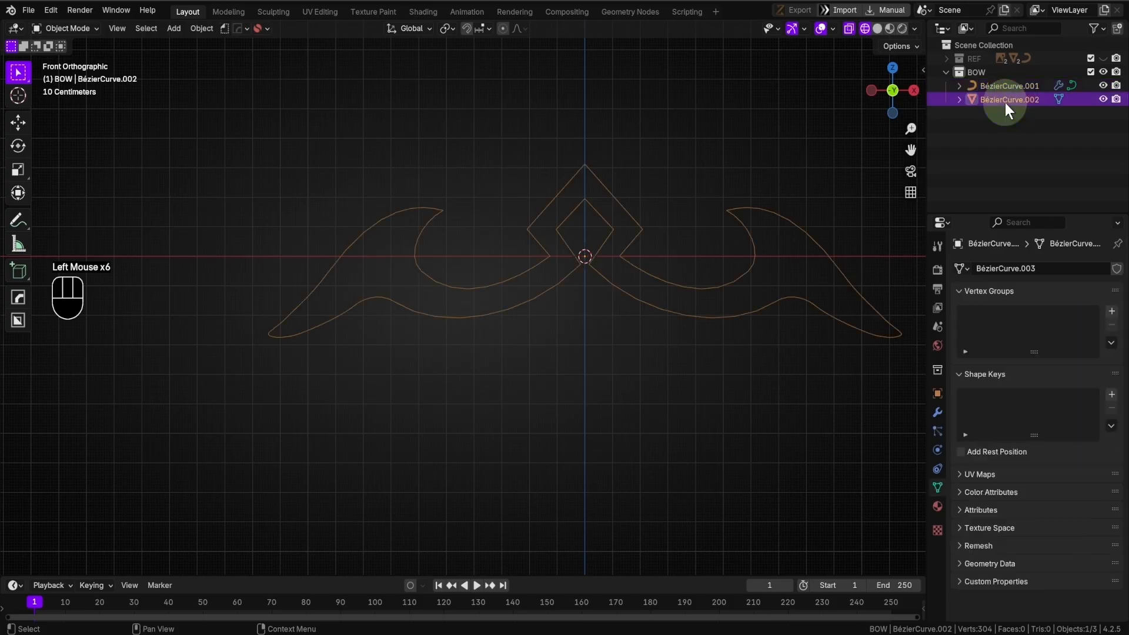
left_click(1104, 85)
scroll(584, 315, "up", 2)
middle_click_drag(583, 314, 534, 340, "shift")
key("Tab")
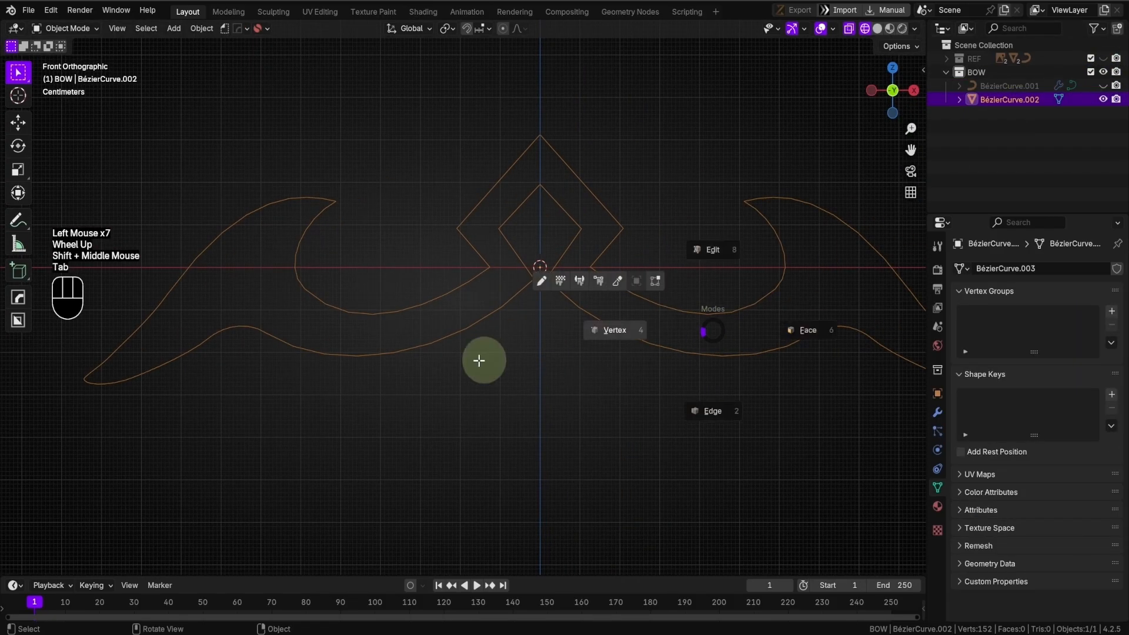
middle_click_drag(35, 353, 318, 354, "shift")
left_click_drag(310, 323, 532, 442)
scroll(486, 429, "up", 3)
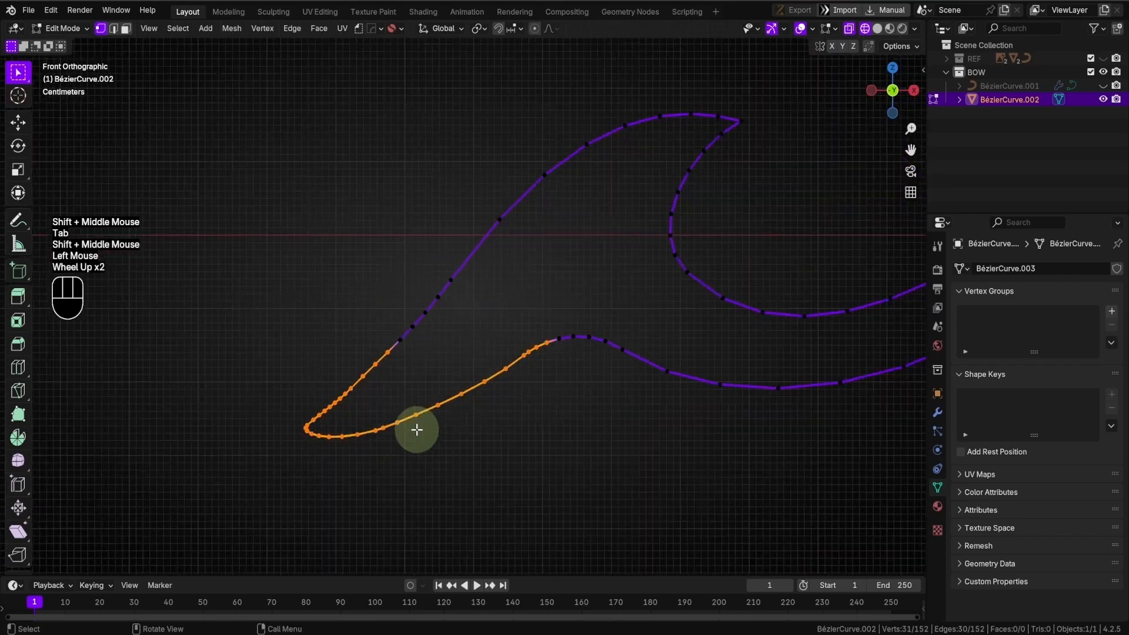
middle_click_drag(487, 428, 514, 398, "shift")
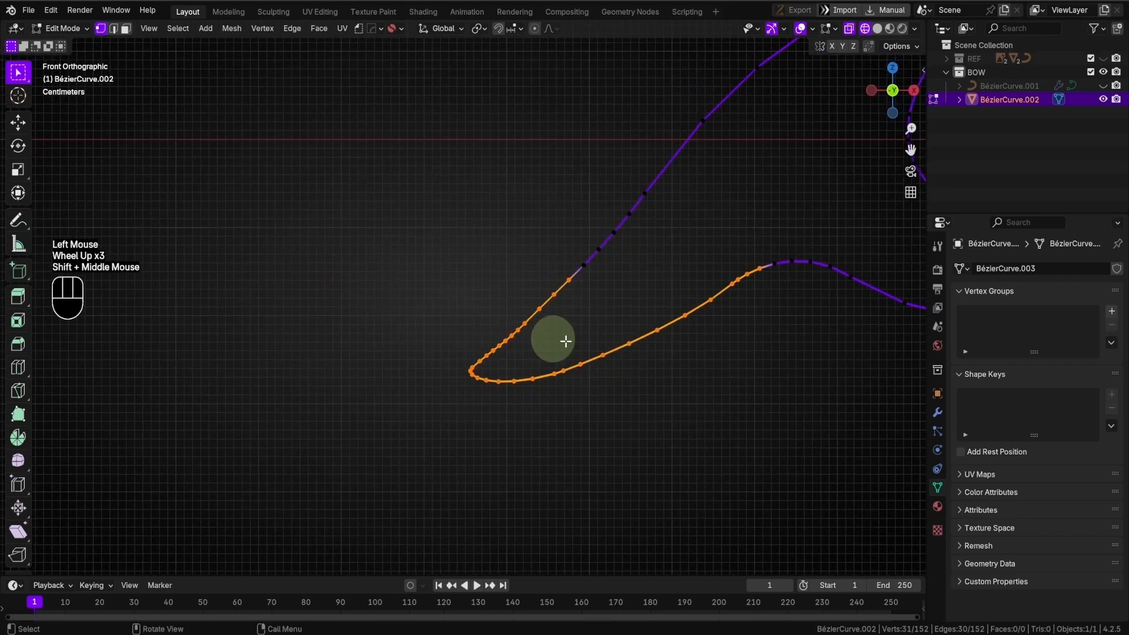
scroll(598, 277, "down", 2)
- Leave Edit Mode and delete the converted mesh copy of the bow
key("Tab")
middle_click_drag(597, 277, 550, 415, "shift")
scroll(549, 416, "down", 1)
key("x")
left_click(546, 406)
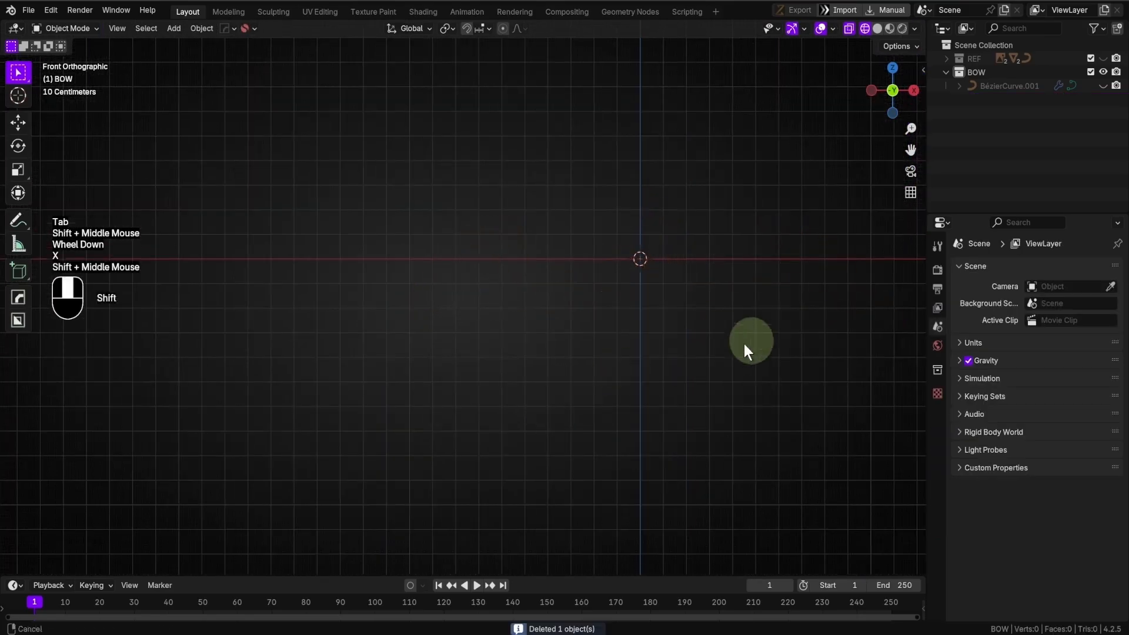
- Unhide the original bow curve and set its preview resolution to 6
middle_click_drag(743, 344, 674, 372, "shift")
left_click(1039, 85)
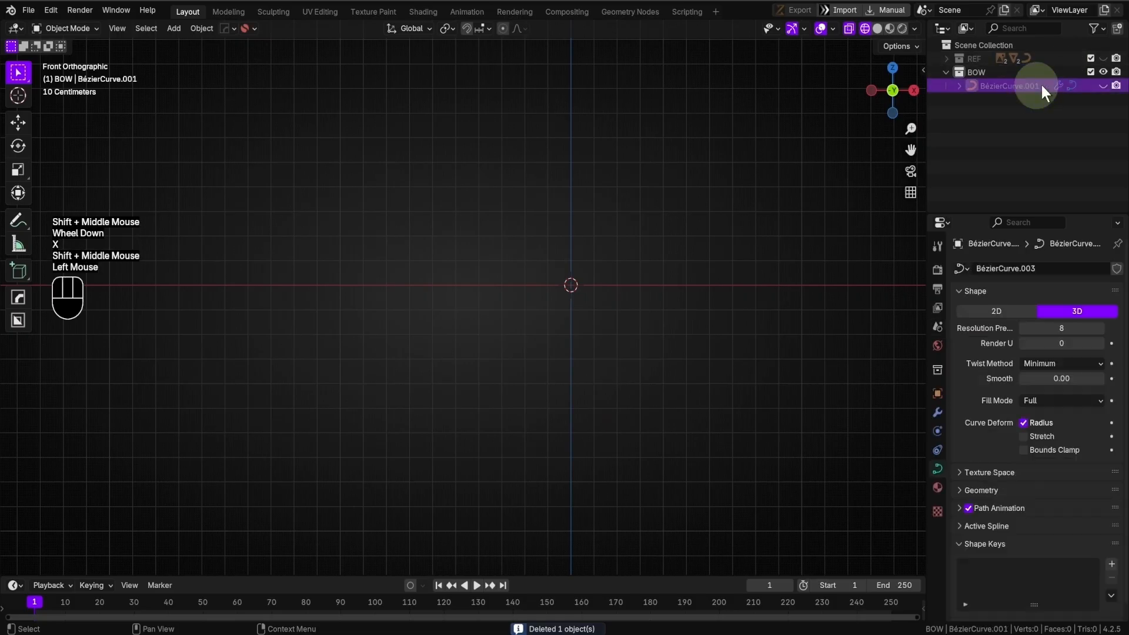
left_click(1008, 86)
scroll(581, 366, "up", 2)
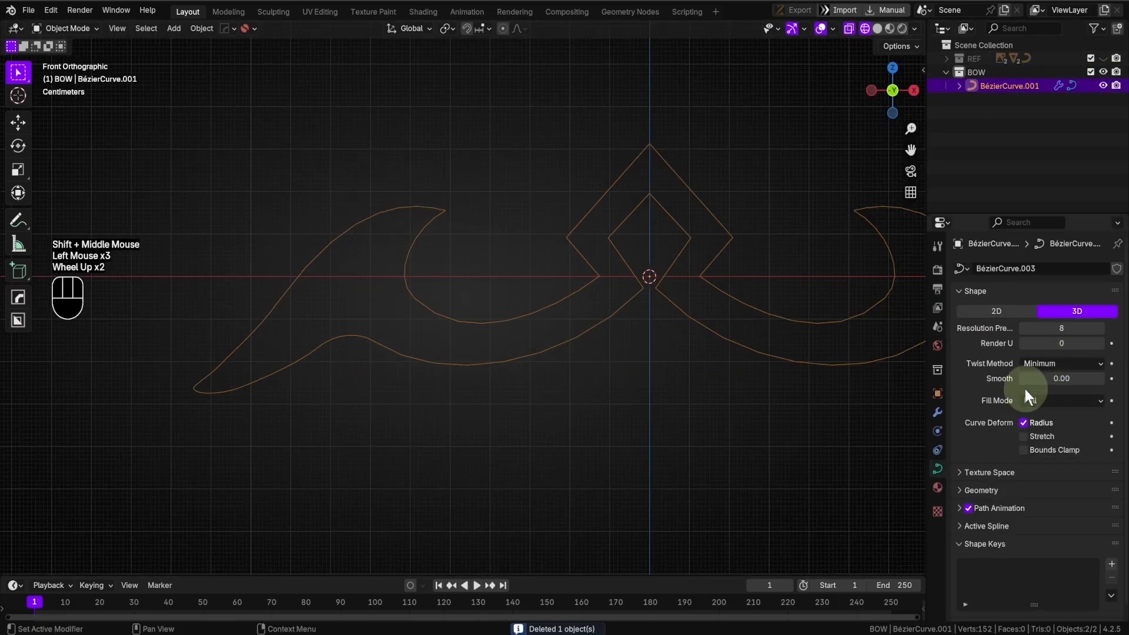
left_click(1023, 328)
left_click(1024, 328)
scroll(627, 395, "down", 2)
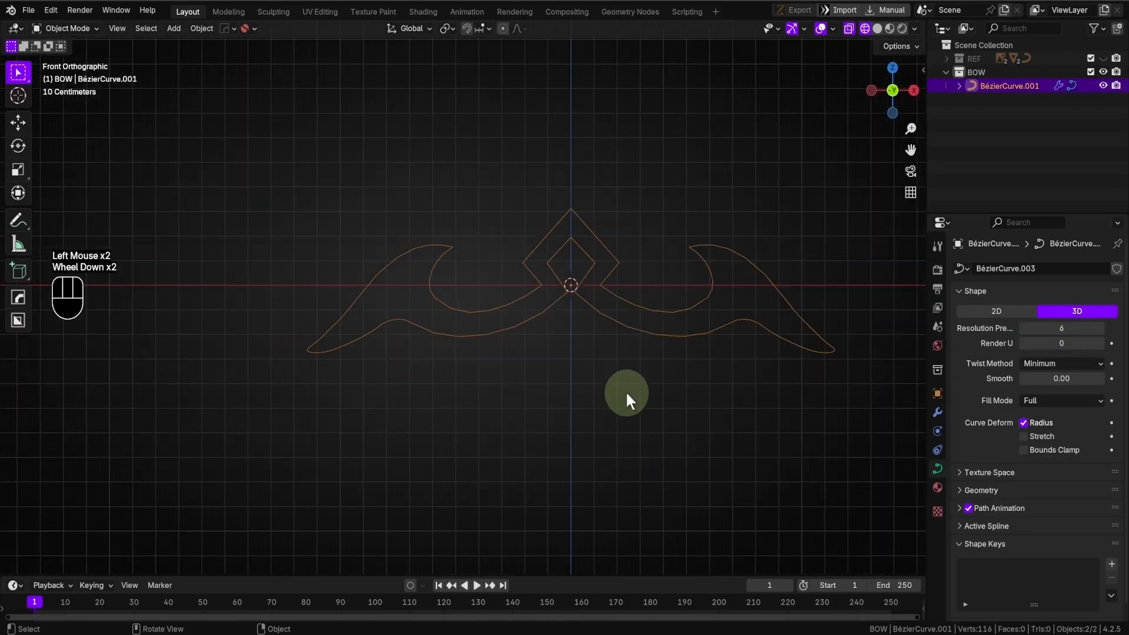
- Convert the lower-resolution bow curve to a mesh, keeping the original curve
scroll(478, 393, "up", 1)
right_click(667, 280)
mouse_move(668, 280)
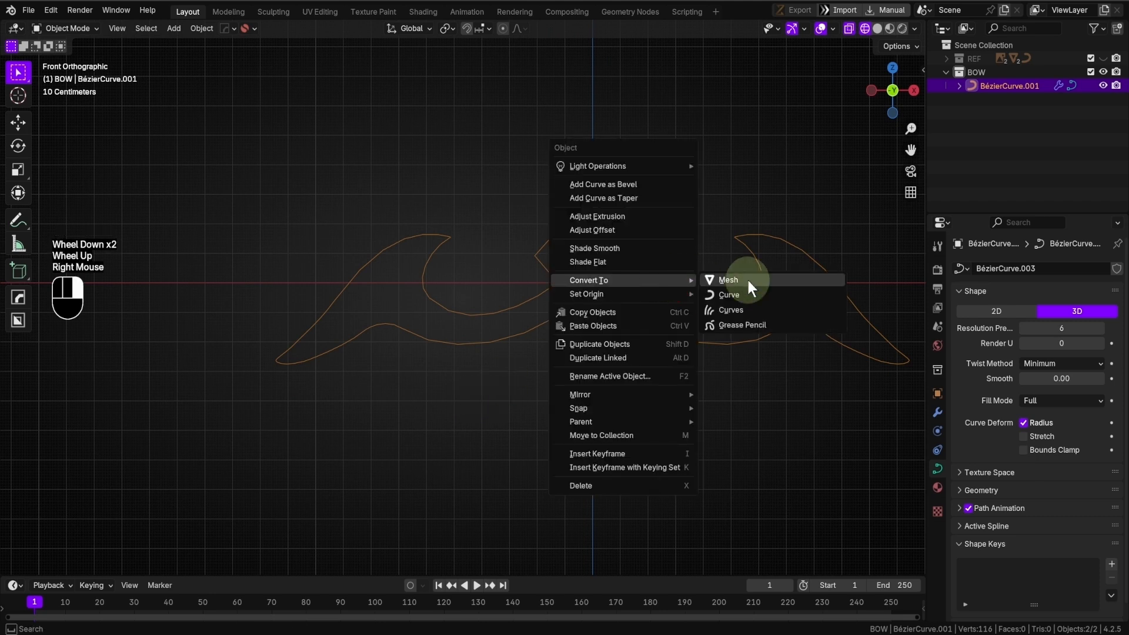
left_click(748, 281)
- Hide the original curve and open the new bow mesh in Edit Mode
middle_click_drag(523, 376, 488, 376, "shift")
scroll(583, 349, "up", 2)
scroll(488, 377, "up", 1, "shift")
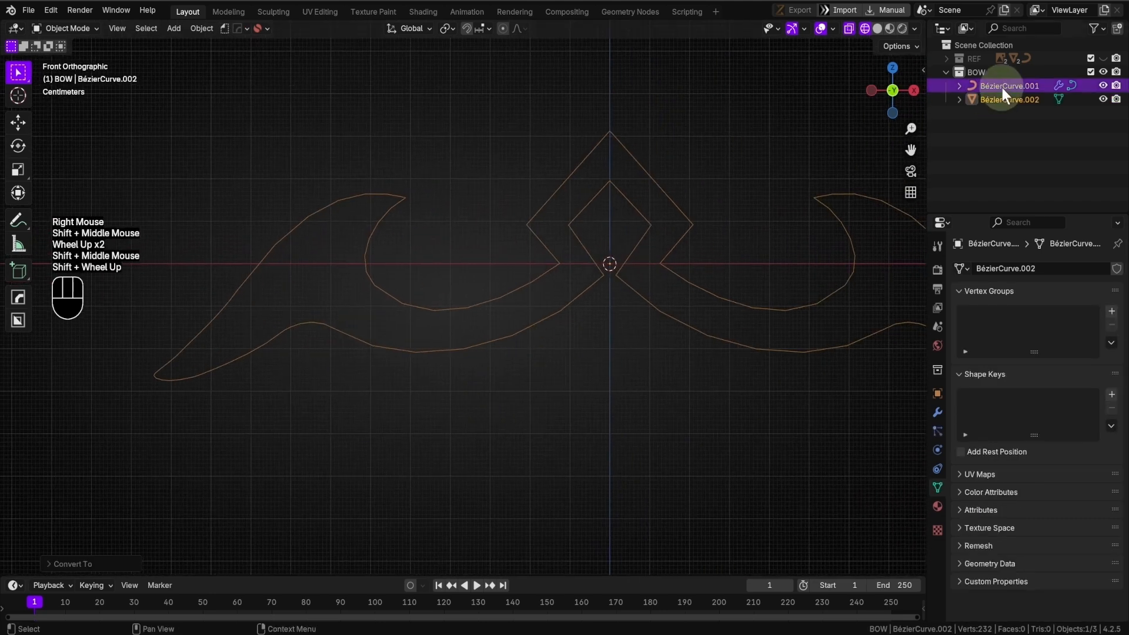
left_click(1103, 86)
left_click(1021, 100)
key("Tab")
- Dissolve four closely spaced vertices on the upper edge near the left blade's tip
middle_click_drag(366, 433, 322, 390, "shift")
scroll(324, 331, "up", 1)
scroll(324, 331, "up", 1)
middle_click_drag(324, 331, 471, 337, "shift")
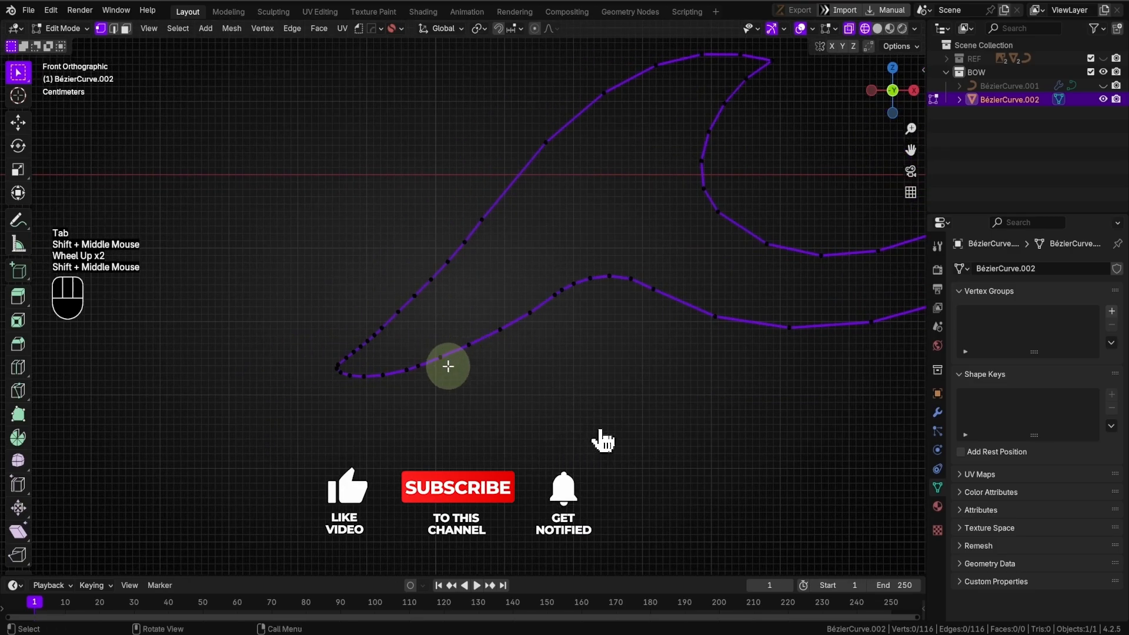
scroll(359, 340, "up", 2)
middle_click_drag(358, 340, 475, 319, "shift")
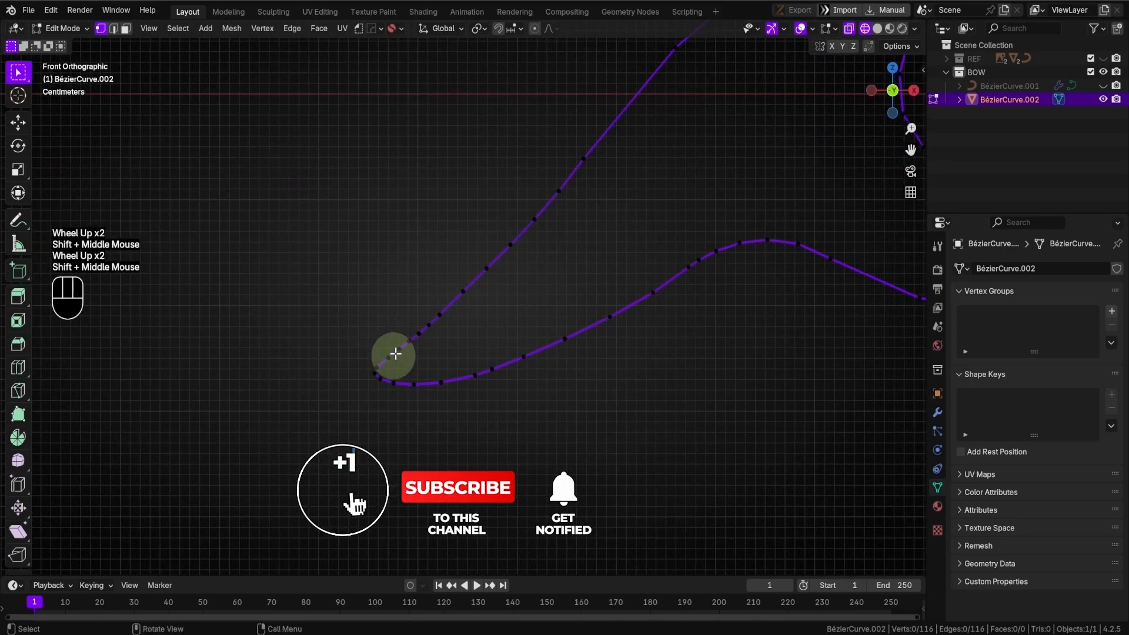
left_click_drag(389, 320, 414, 357)
left_click(436, 333, "shift")
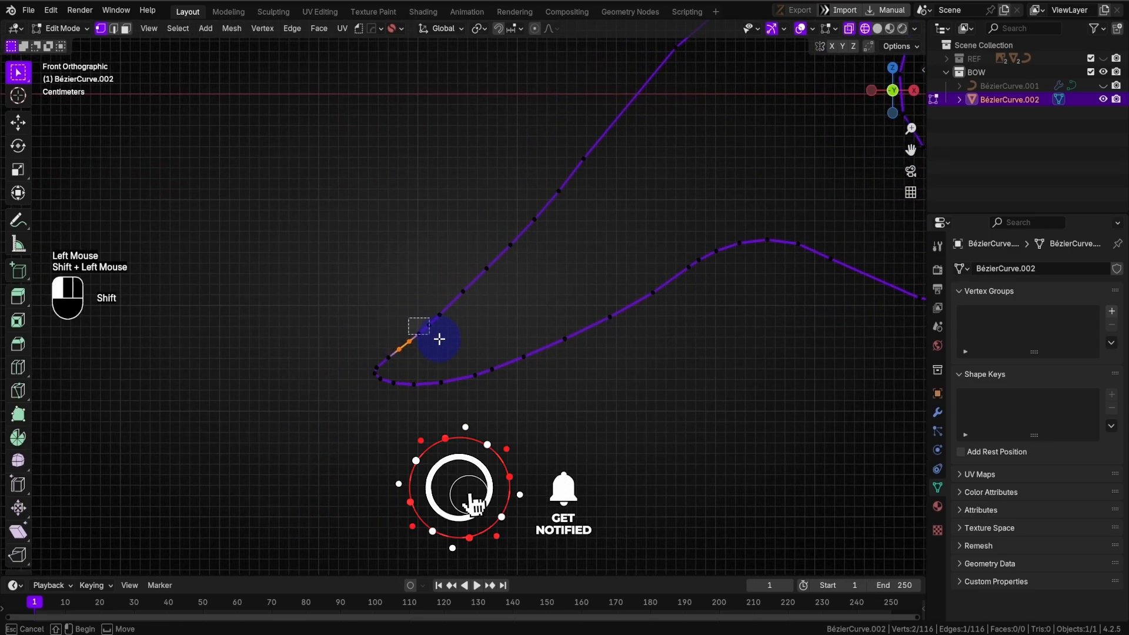
scroll(504, 342, "down", 1)
scroll(418, 406, "down", 2)
middle_click_drag(598, 343, 368, 388, "shift")
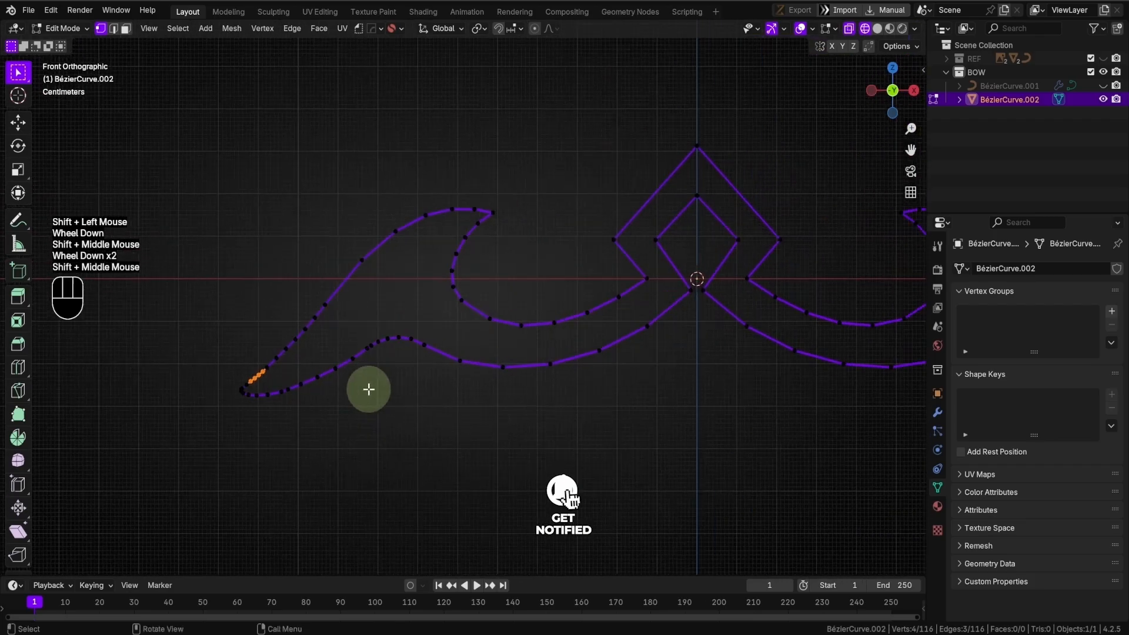
middle_click_drag(244, 379, 300, 364, "shift")
scroll(447, 376, "up", 2)
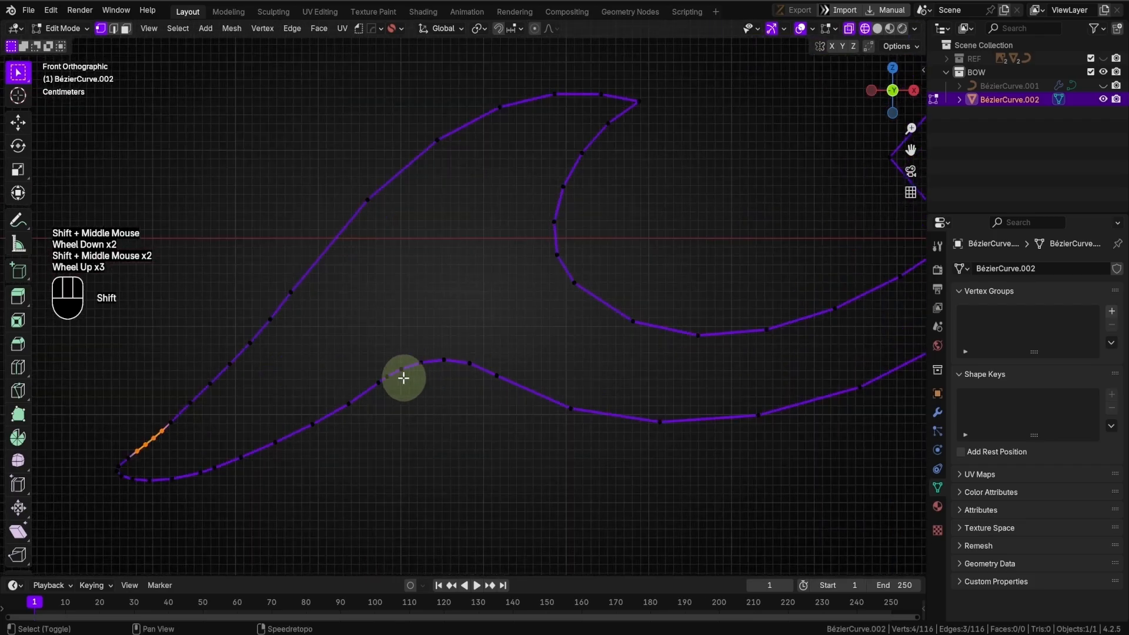
scroll(406, 385, "down", 2)
key("ctrl+x")
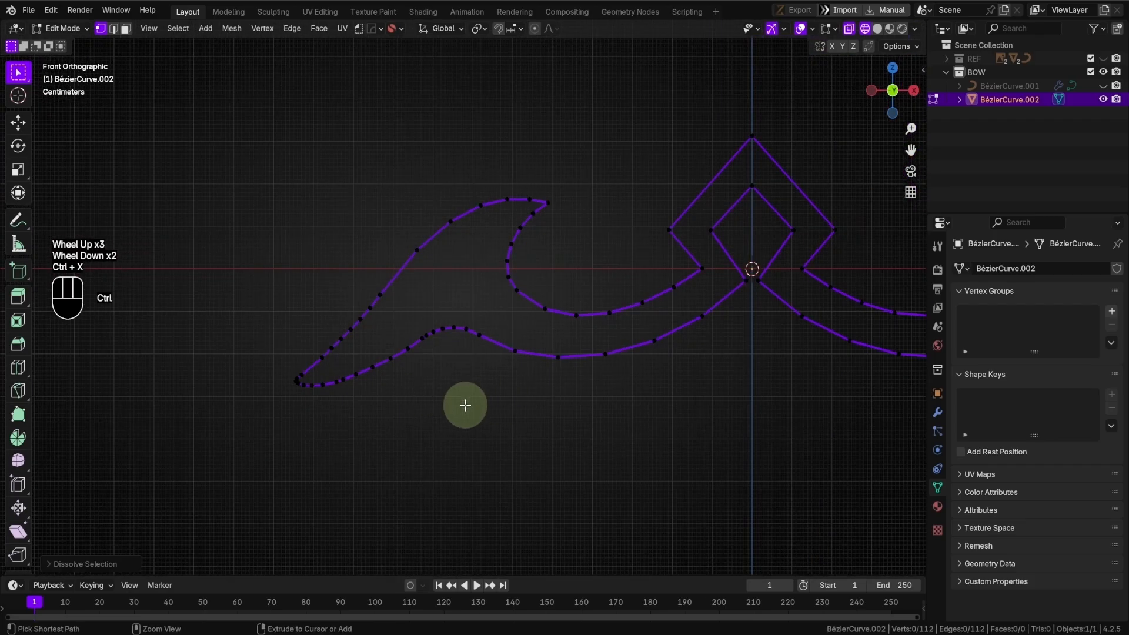
- Dissolve two closely spaced vertices at the tip of the left blade
key("Tab")
middle_click_drag(420, 293, 547, 323, "shift")
scroll(416, 386, "up", 2)
key("Tab")
scroll(438, 365, "up", 2)
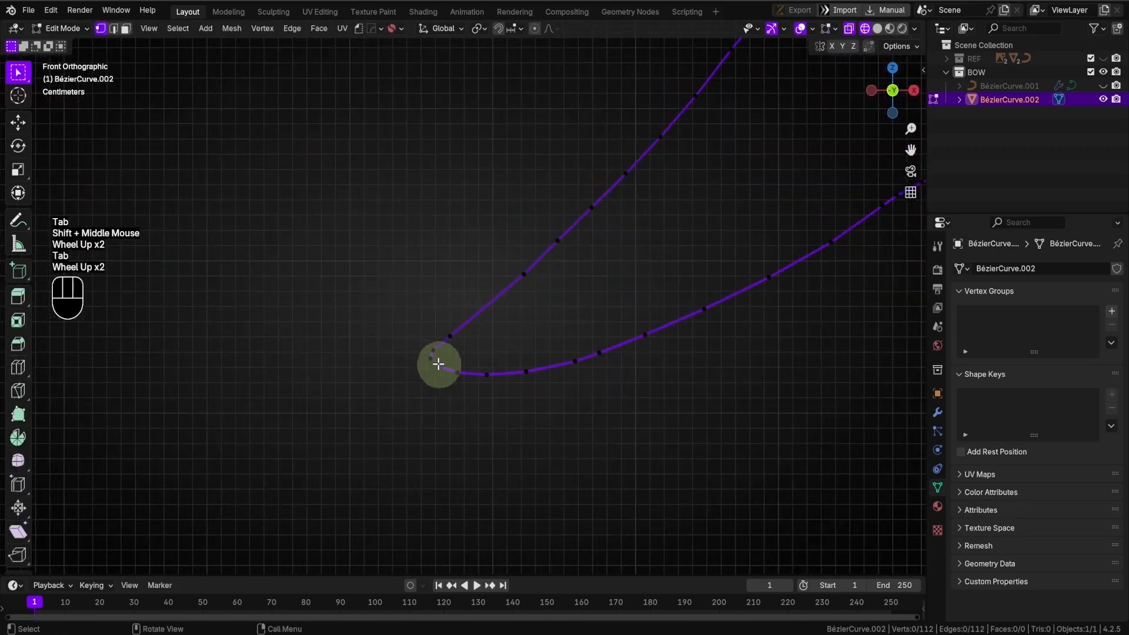
left_click(440, 365, "shift")
key("ctrl+x")
scroll(741, 441, "down", 2)
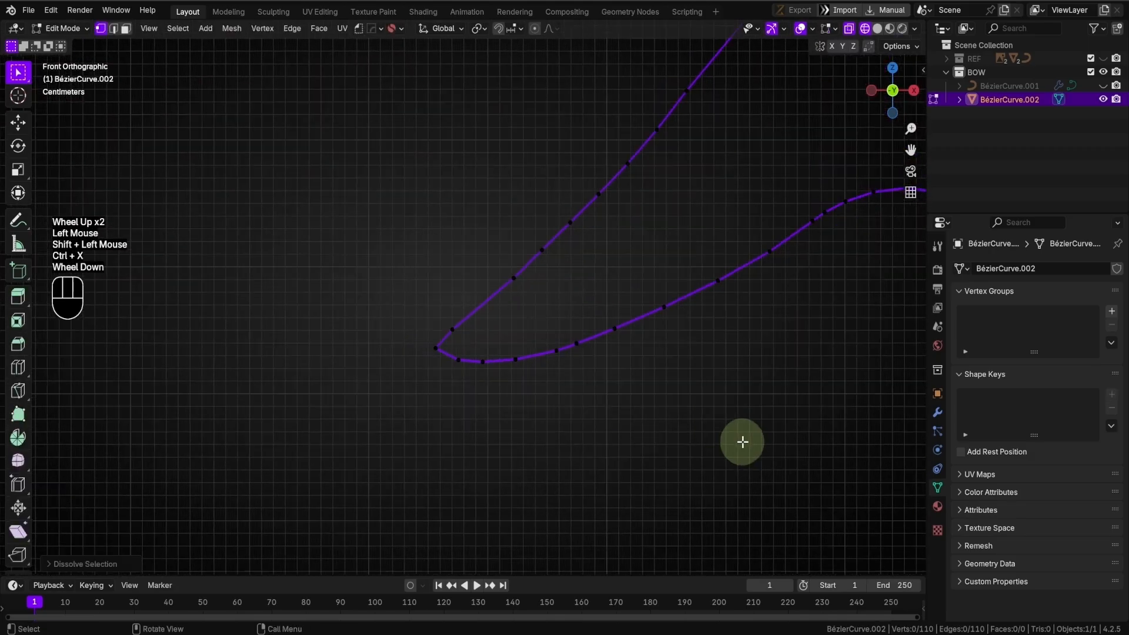
- Dissolve one crowded vertex on the left blade's lower edge, just before the rounded hump
middle_click_drag(687, 394, 381, 428, "shift")
middle_click_drag(593, 348, 651, 422, "shift")
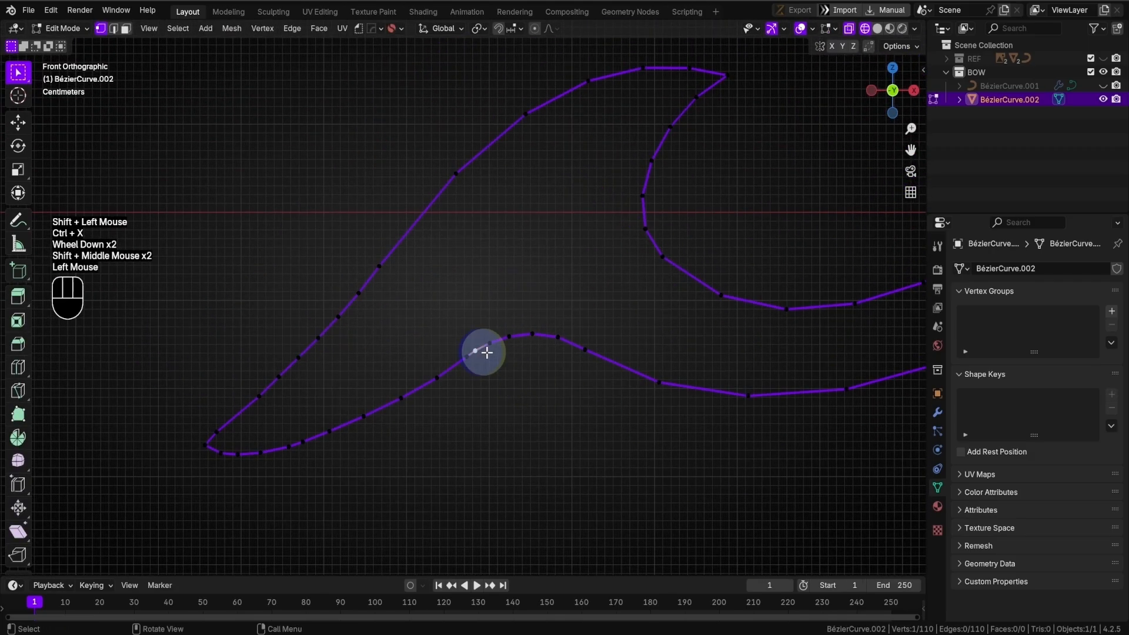
key("ctrl+x")
middle_click_drag(693, 340, 541, 441, "shift")
mouse_move(557, 349)
middle_mouse_down("shift")
mouse_move(457, 298)
mouse_move(607, 385)
mouse_move(555, 386)
mouse_move(590, 350)
mouse_move(572, 349)
middle_mouse_up("shift")
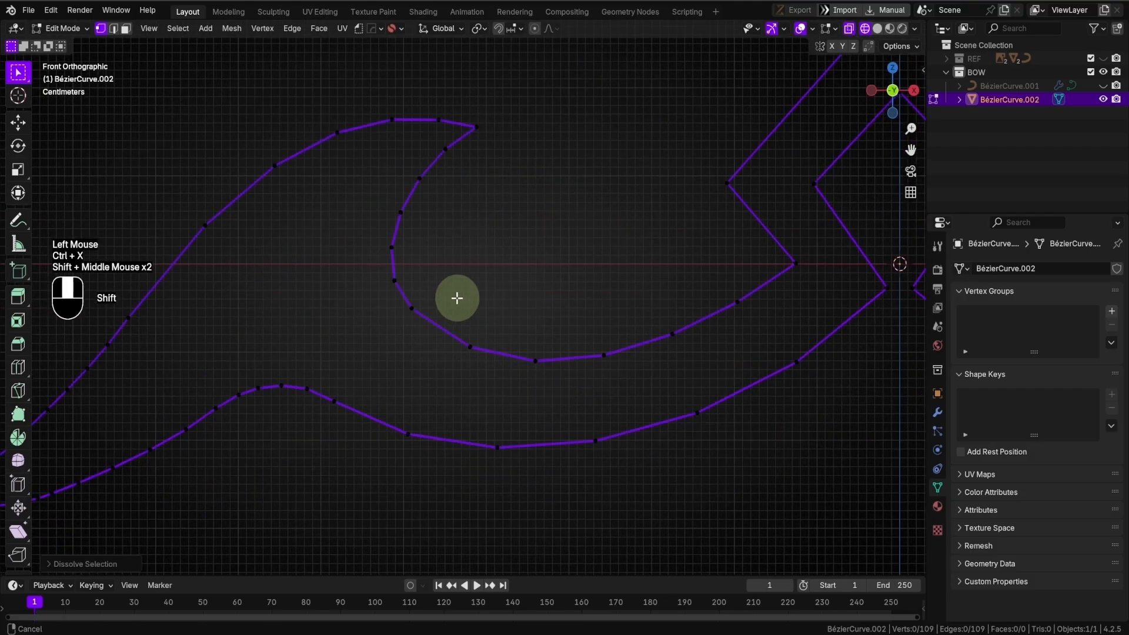
- Delete all vertices of the bow outline's right half, including the one just beside the origin
scroll(456, 298, "down", 2)
scroll(570, 350, "down", 3)
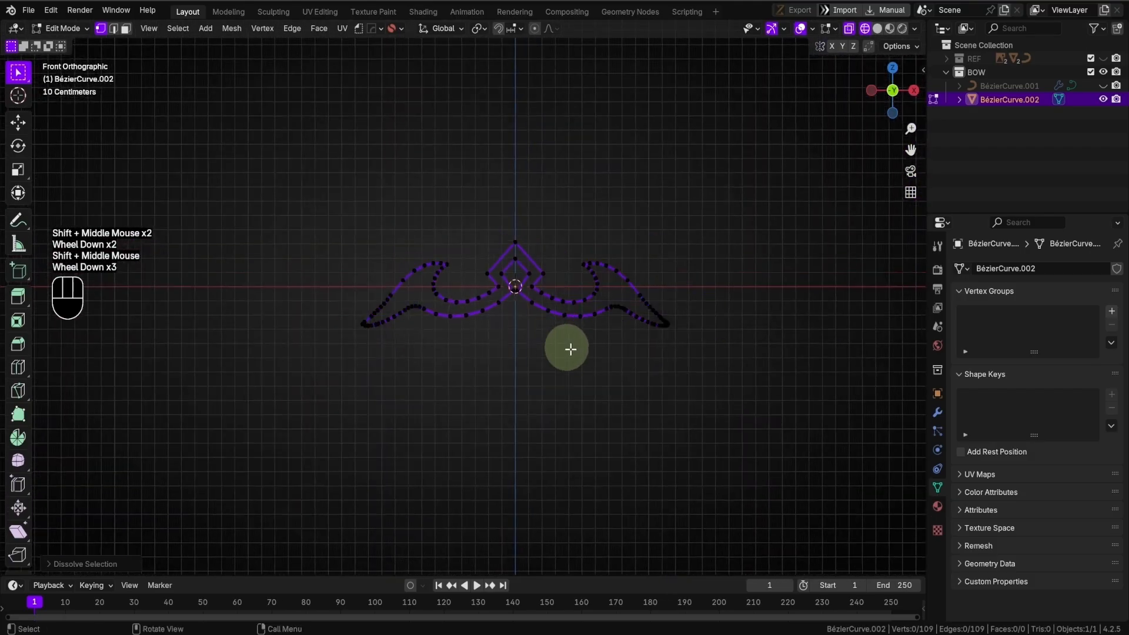
left_click_drag(715, 381, 526, 218)
scroll(613, 356, "up", 3)
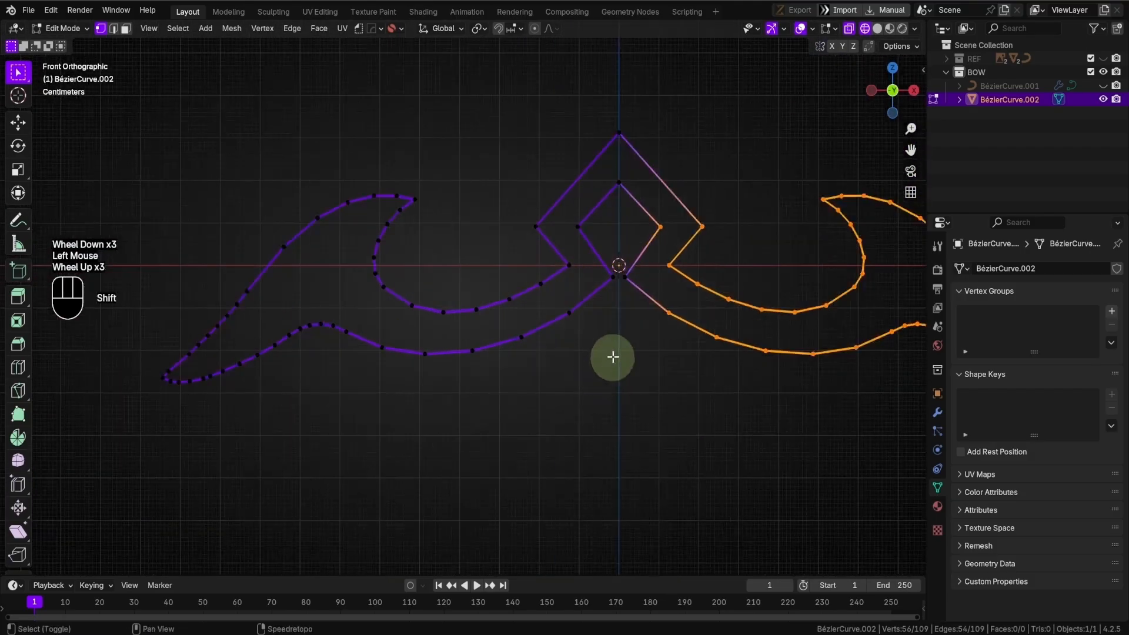
middle_click_drag(613, 357, 547, 423, "shift")
scroll(545, 423, "up", 2)
left_click(612, 406, "shift")
key("x")
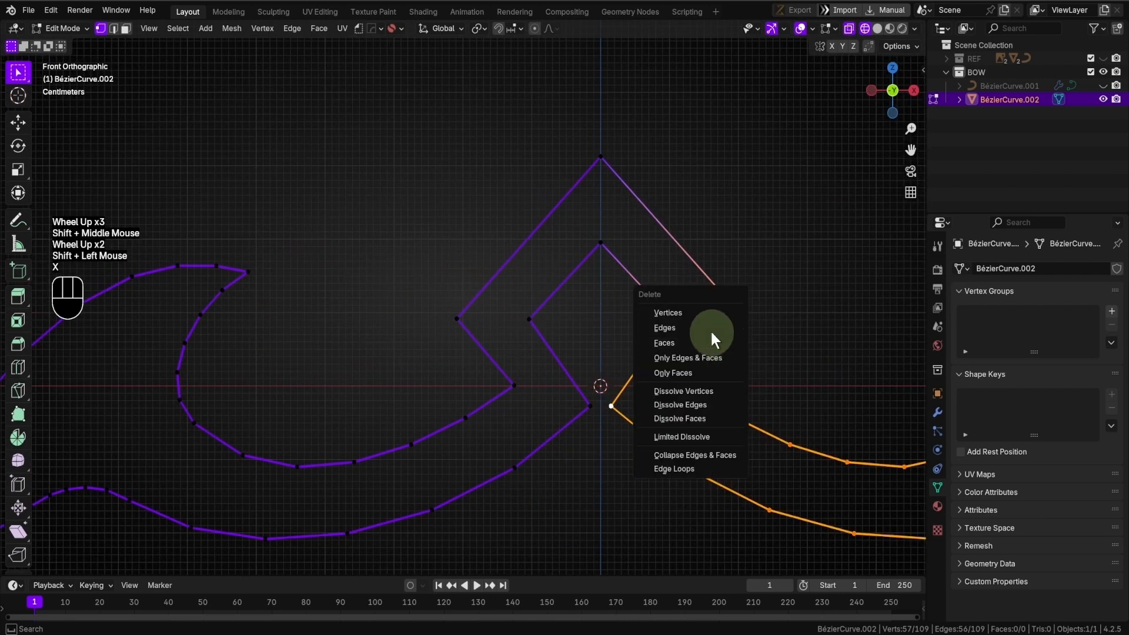
left_click(705, 318)
- Leave Edit Mode and mirror the remaining left half across the X axis with a new Mirror modifier
scroll(704, 323, "down", 3)
key("Tab")
left_click(656, 300)
key("alt+x")
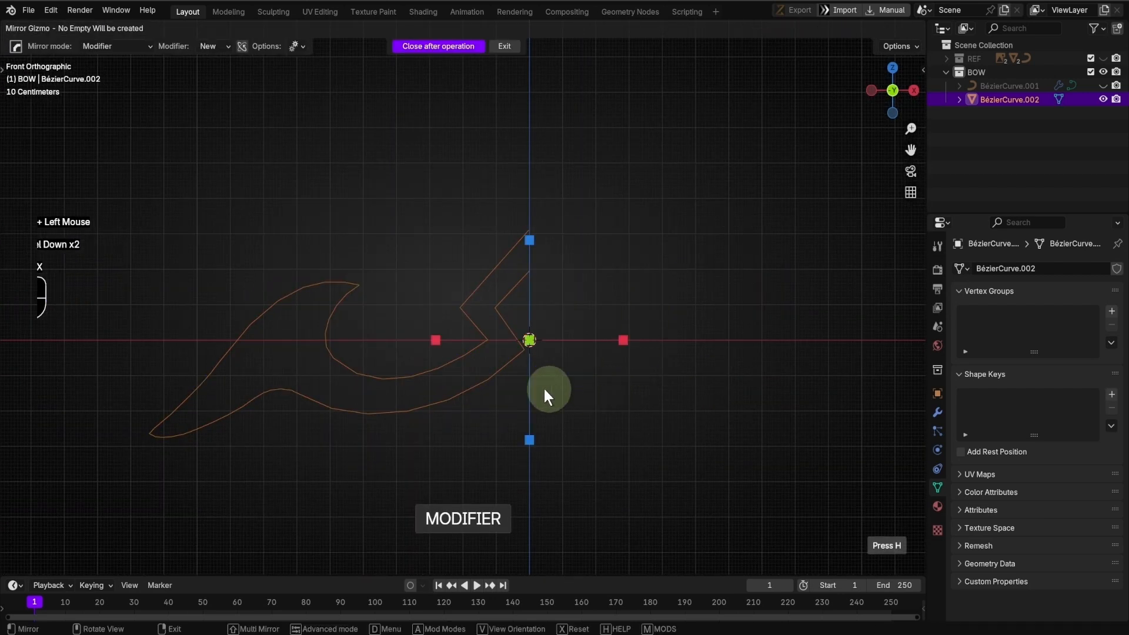
left_click(432, 352)
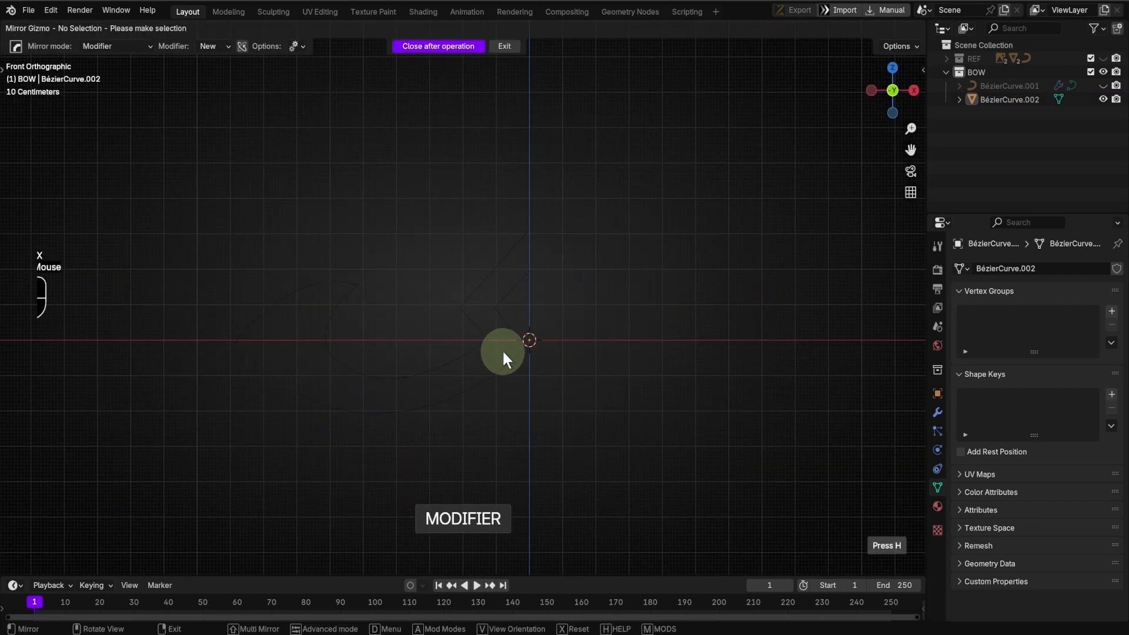
left_click(527, 346)
left_click(436, 339)
scroll(575, 407, "up", 1)
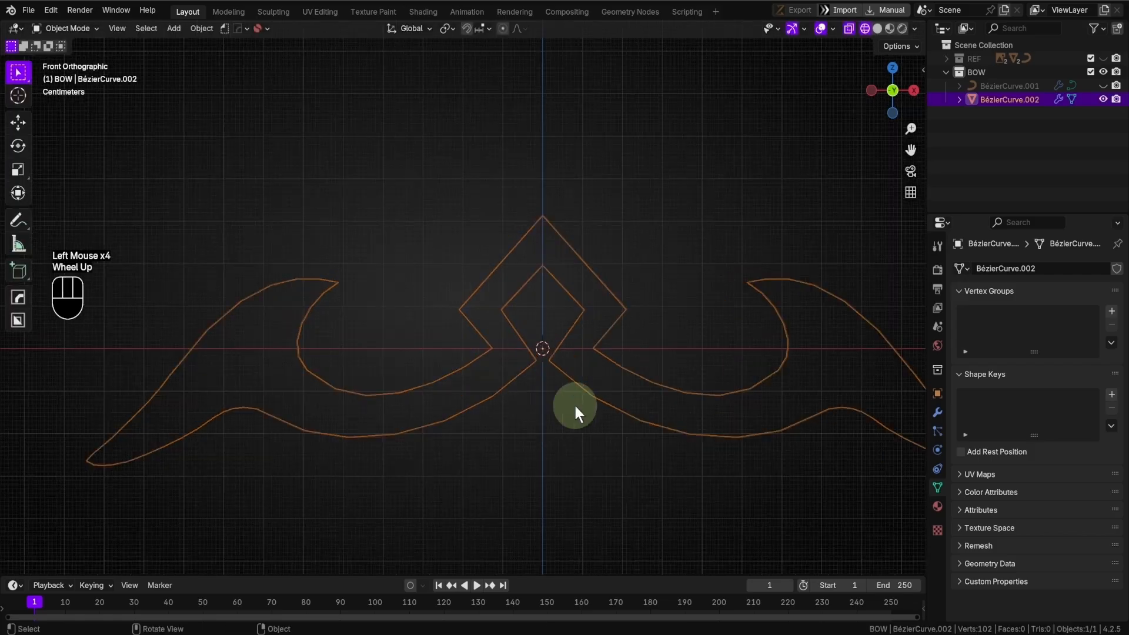
- Select the whole bow outline in edge selection mode and make an edge on the hook's inner curve active
scroll(575, 405, "up", 1)
scroll(633, 389, "down", 3)
scroll(634, 391, "up", 3)
scroll(588, 376, "down", 1)
key("Tab")
key("Tab")
key("a")
middle_click_drag(480, 345, 651, 315, "shift")
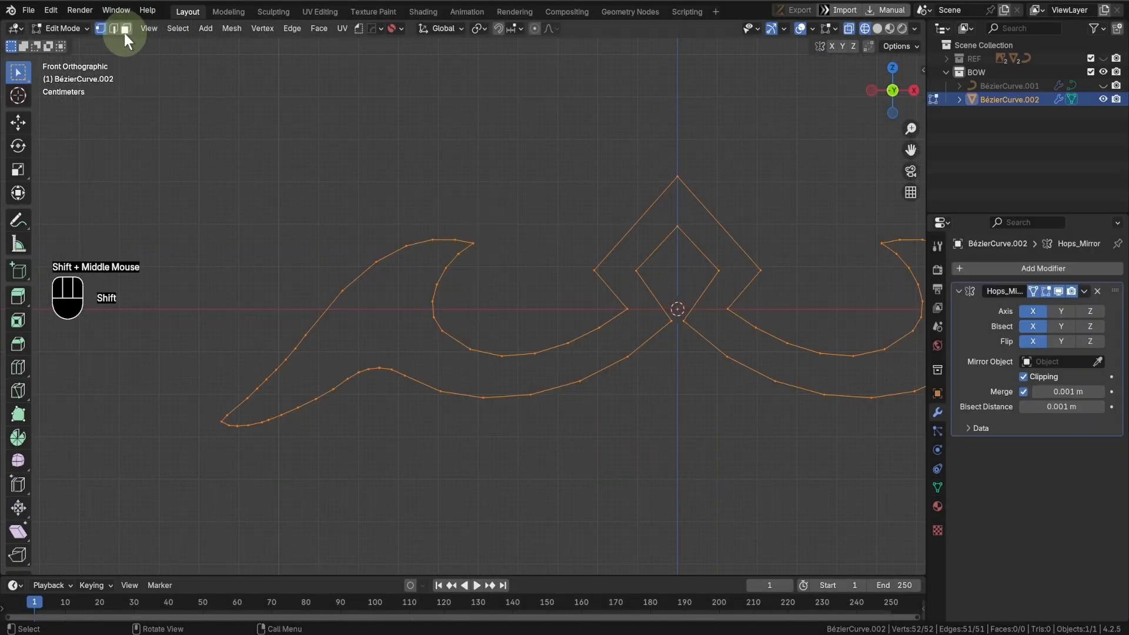
left_click(114, 29)
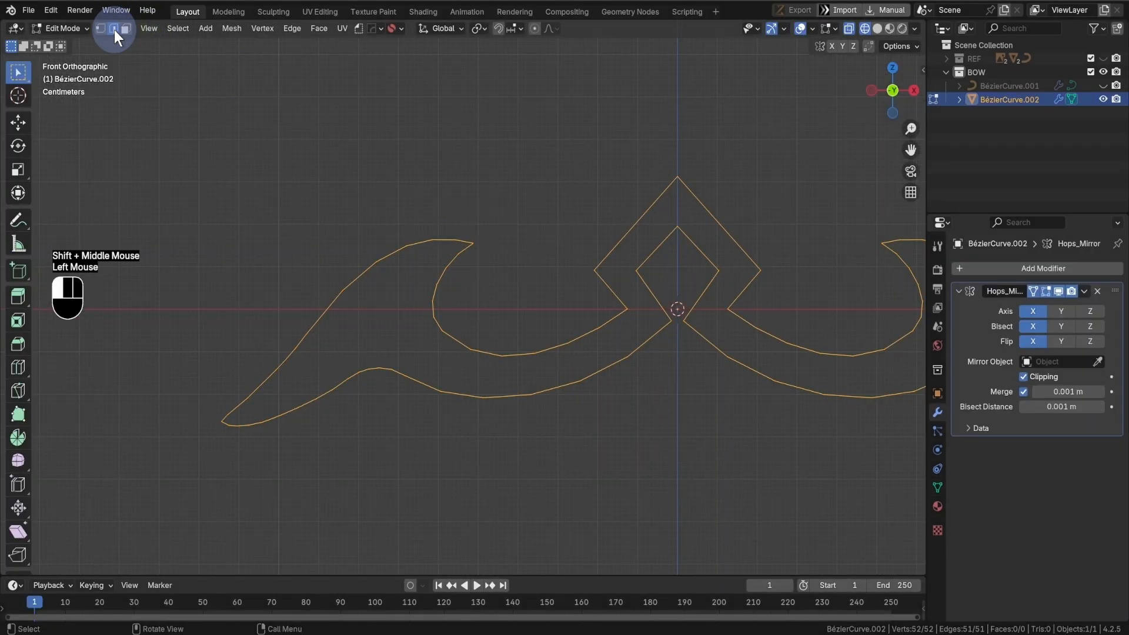
scroll(433, 297, "up", 2)
left_click(435, 269, "shift")
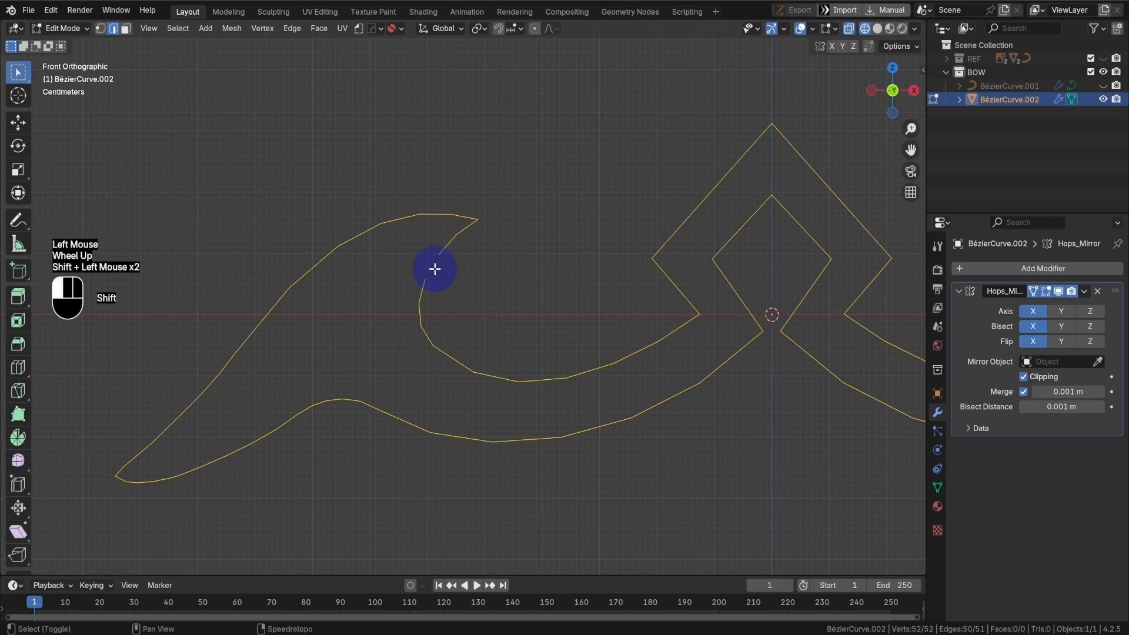
left_click(434, 269, "shift")
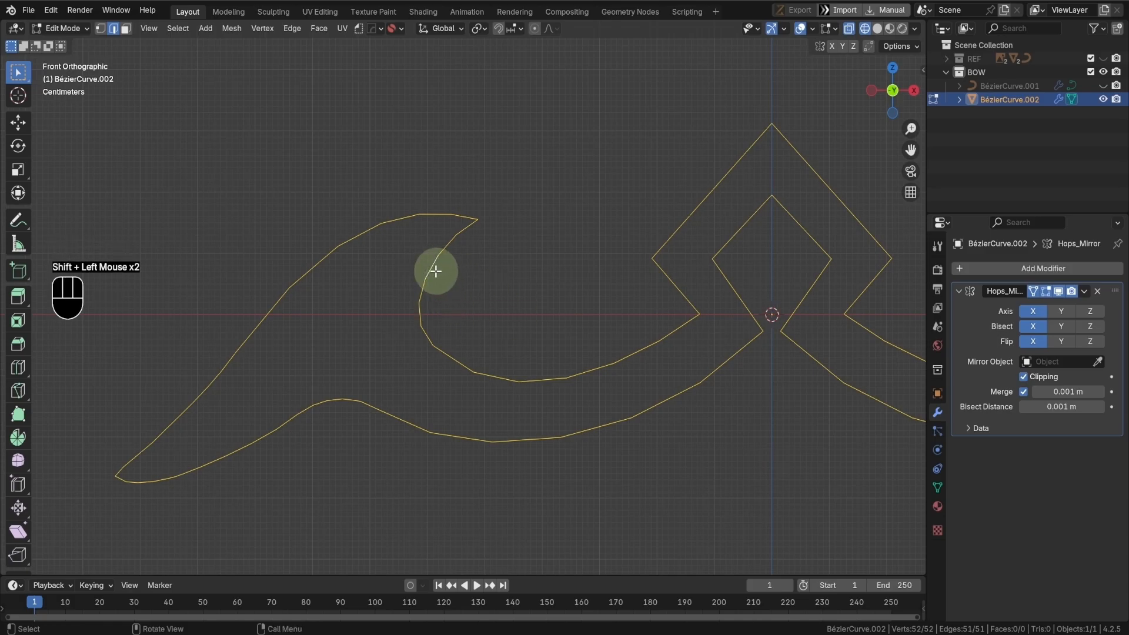
- Try to distribute the whole outline's vertices evenly with LoopTools Space, and undo it
scroll(435, 271, "down", 1)
middle_click_drag(564, 308, 492, 307, "shift")
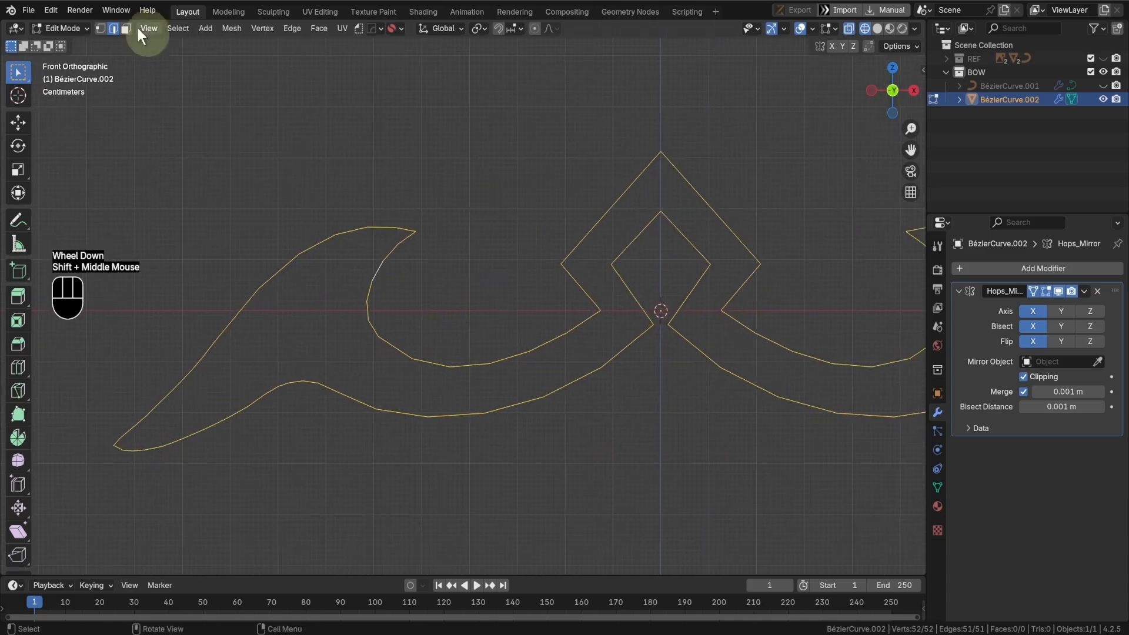
right_click(507, 172)
mouse_move(506, 162)
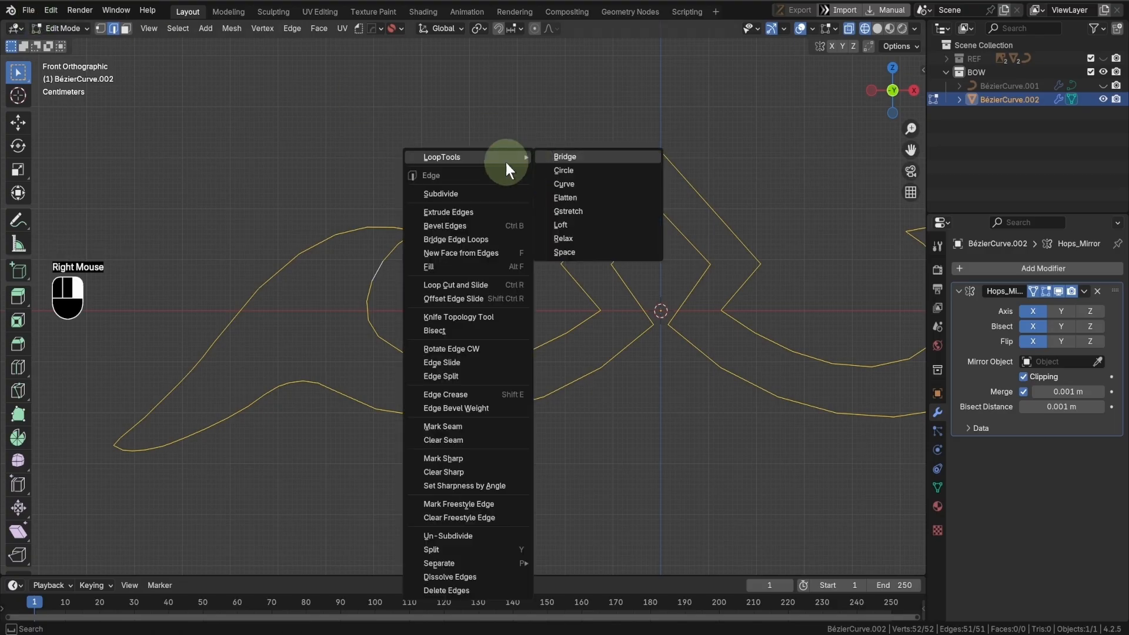
left_click(568, 253)
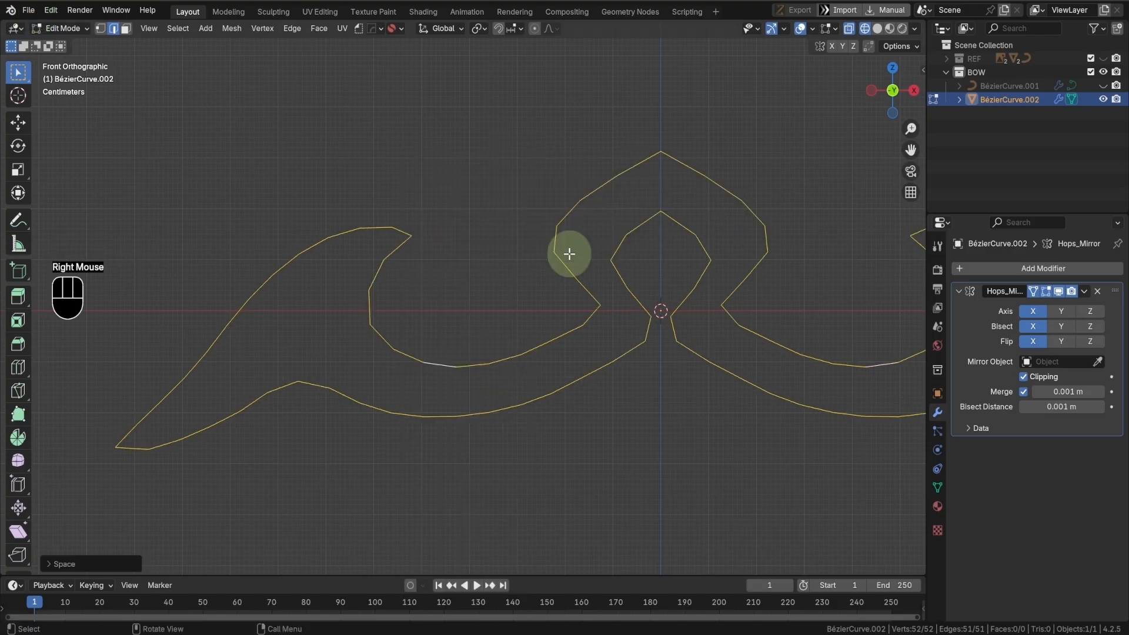
key("ctrl+z")
- Exclude the central diamond's corner vertices from the selection in vertex mode, keeping the two lower vertices beside the origin selected
key("Tab")
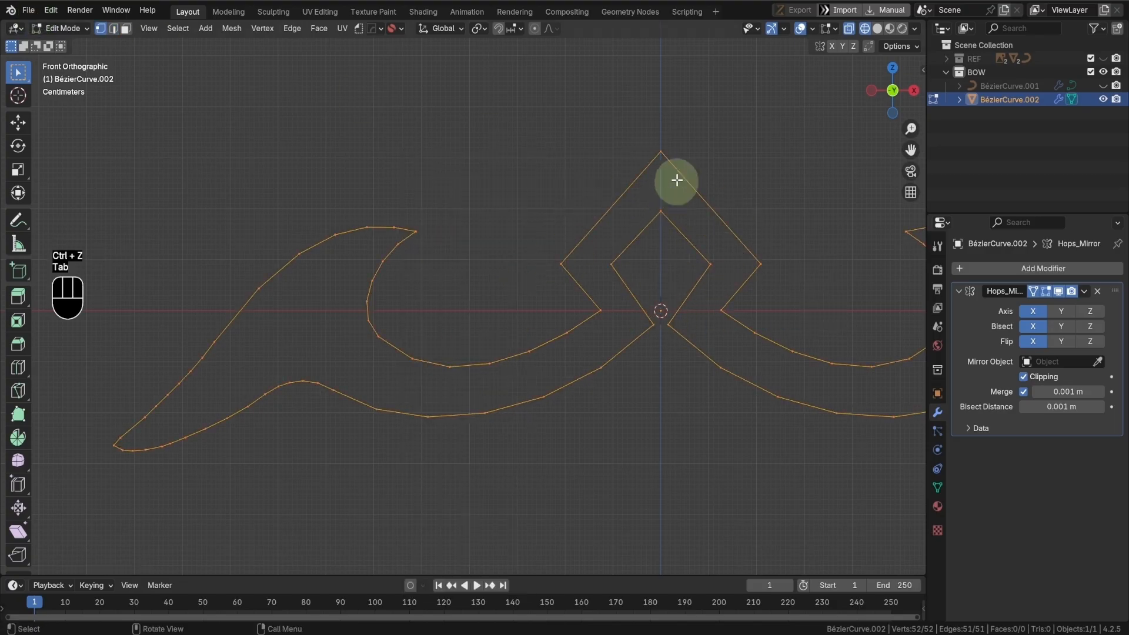
left_click(712, 282, "ctrl")
left_click(553, 256, "ctrl")
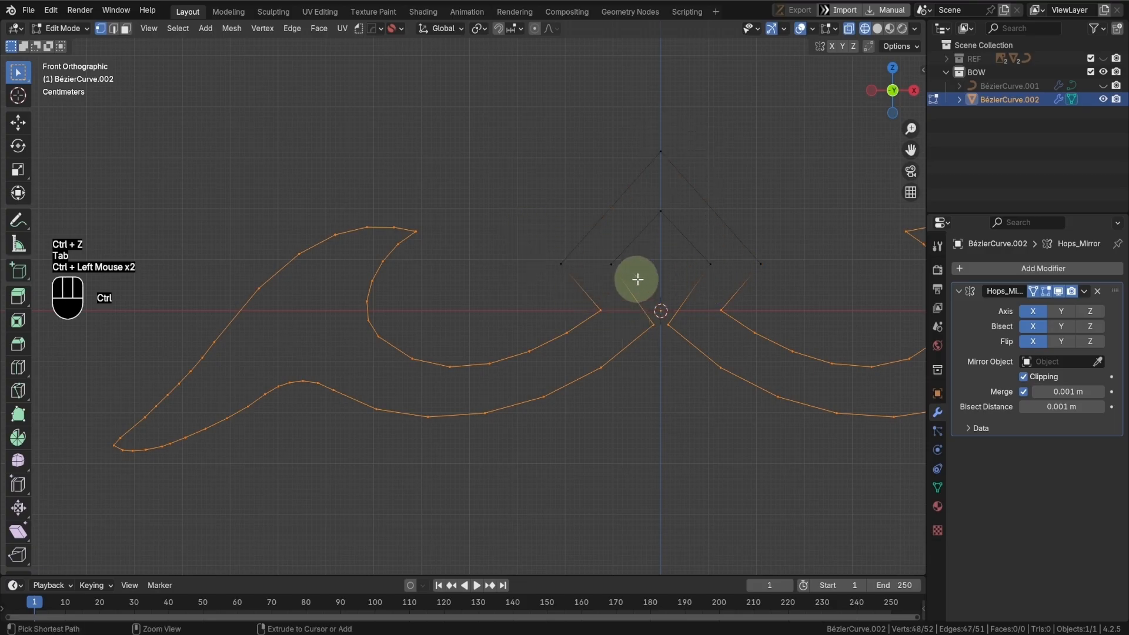
left_click(612, 315, "ctrl")
left_click(650, 320, "ctrl")
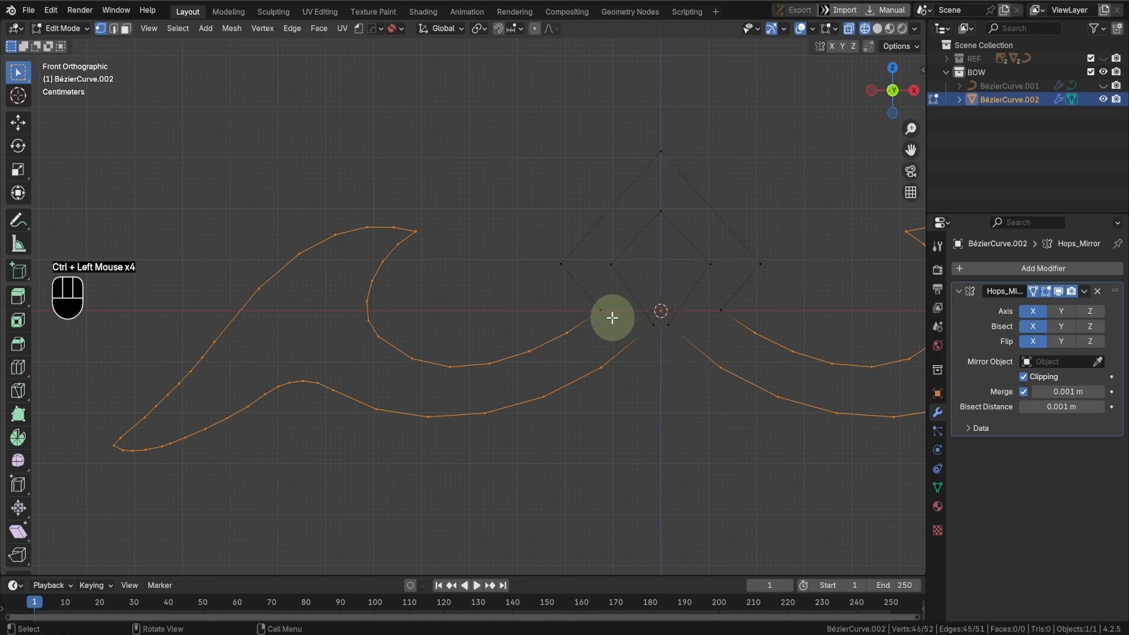
left_click(668, 325, "shift")
left_click(654, 324, "shift")
middle_click_drag(650, 341, 716, 330, "shift")
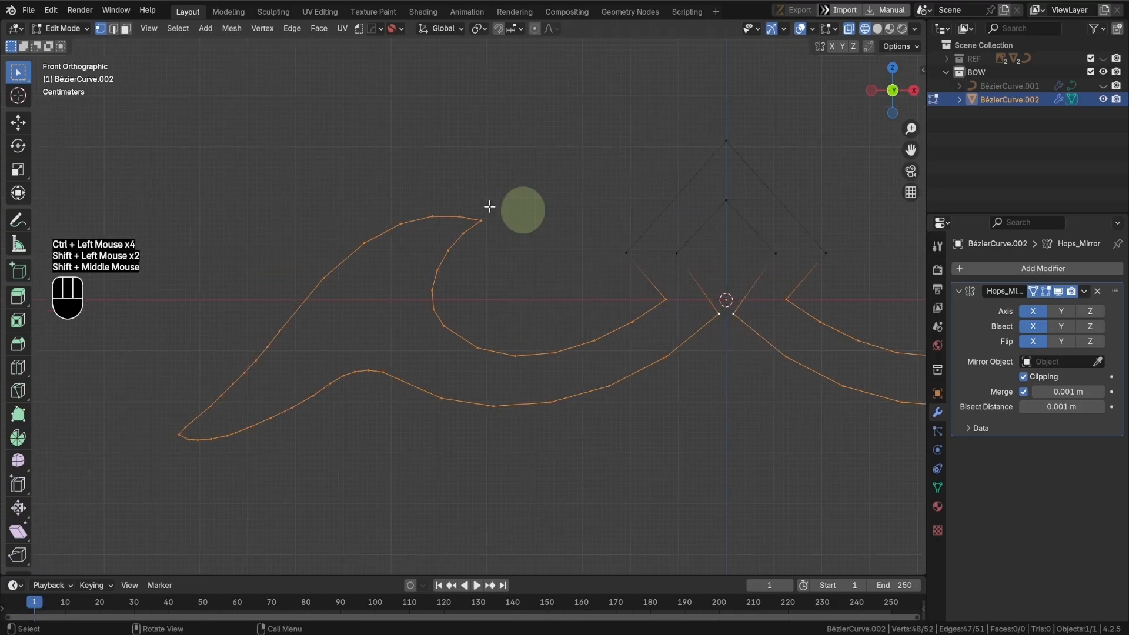
- Make an edge on top of the hook active and distribute the selected blade vertices evenly with LoopTools Space
left_click(114, 28)
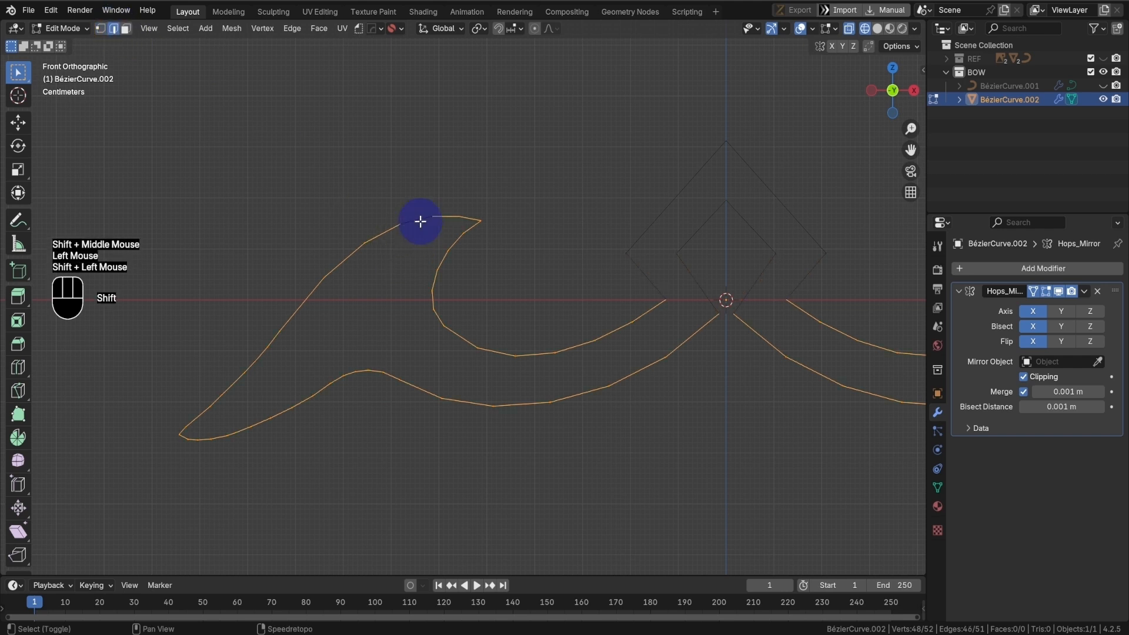
left_click(420, 221, "shift")
right_click(598, 161)
mouse_move(622, 154)
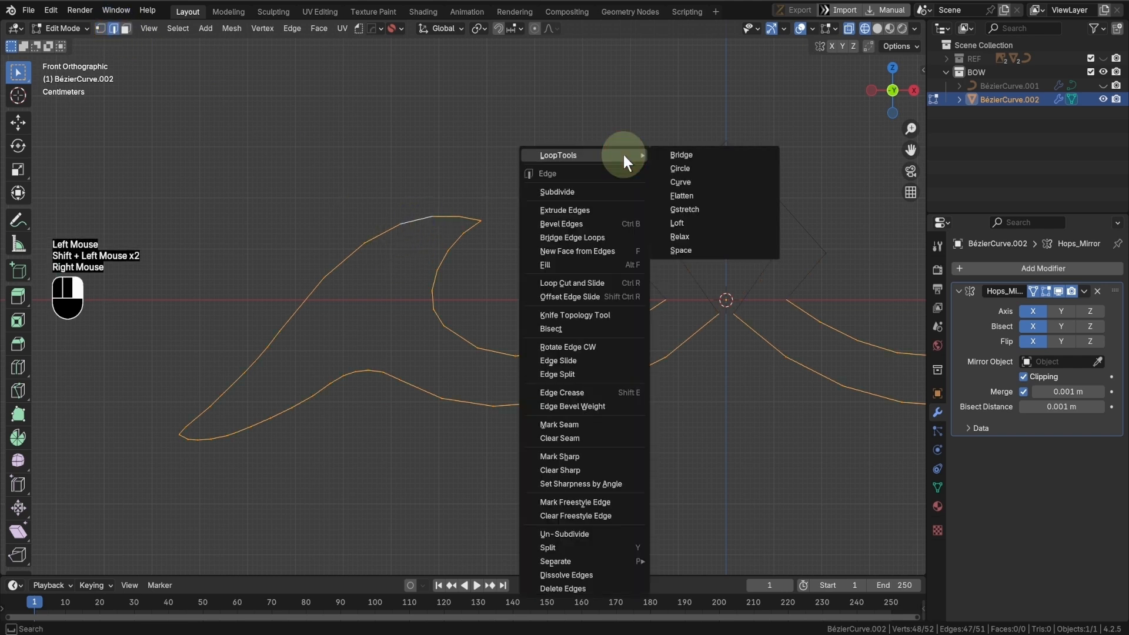
left_click(682, 250)
key("Tab")
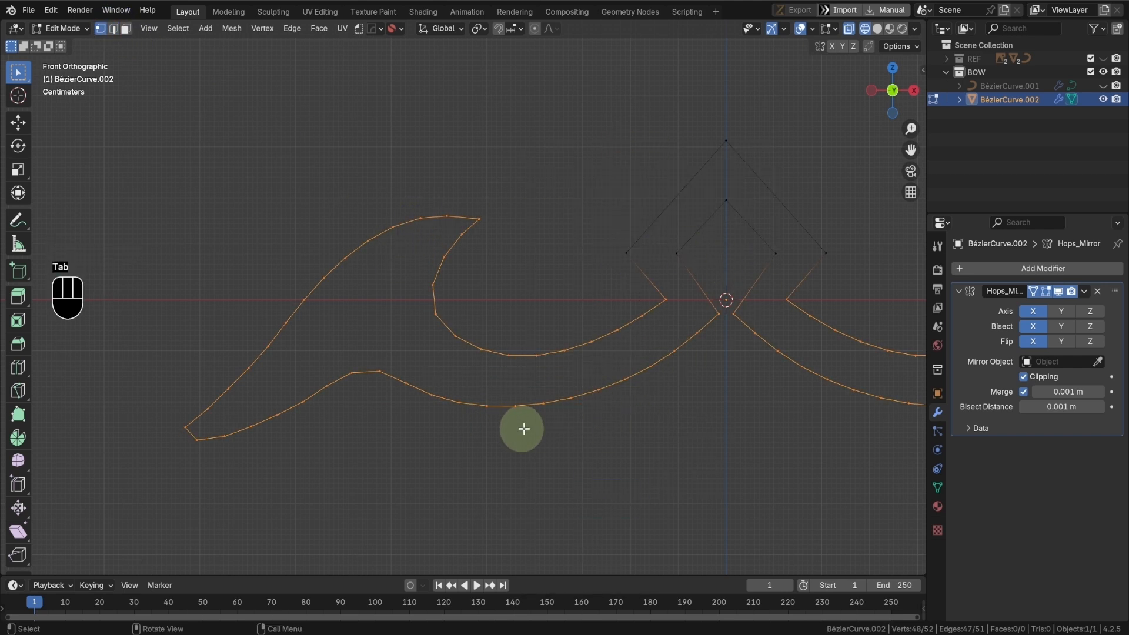
scroll(575, 429, "up", 2)
middle_click_drag(575, 430, 597, 431, "shift")
scroll(539, 398, "down", 2)
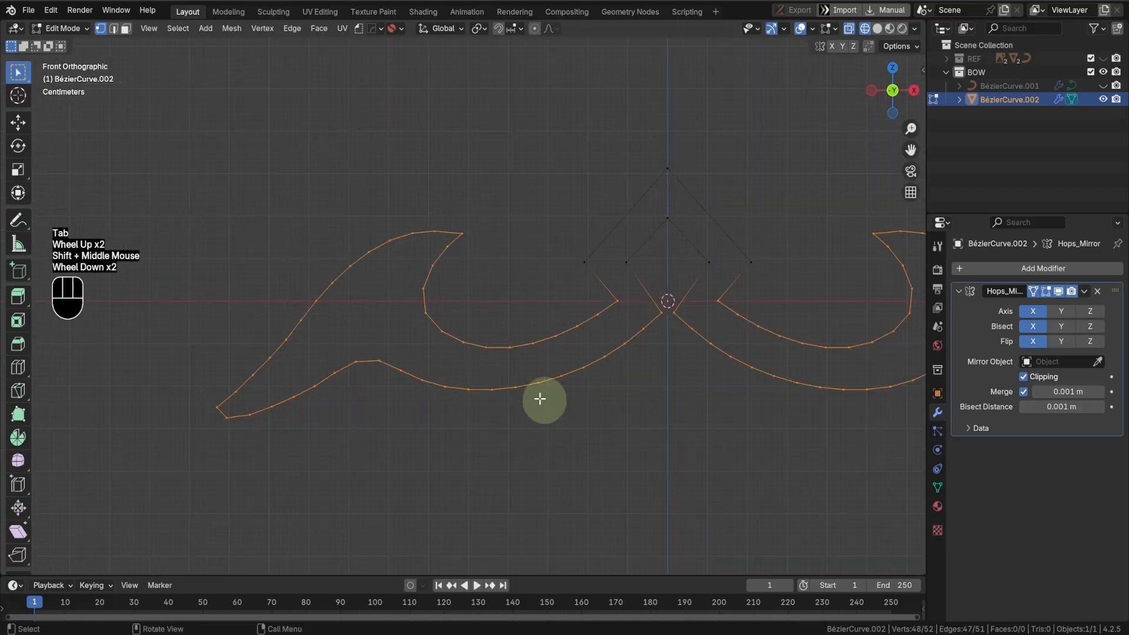
- Look up the LoopTools add-on in the preferences, clear the add-on search and close the preferences
left_click(53, 13)
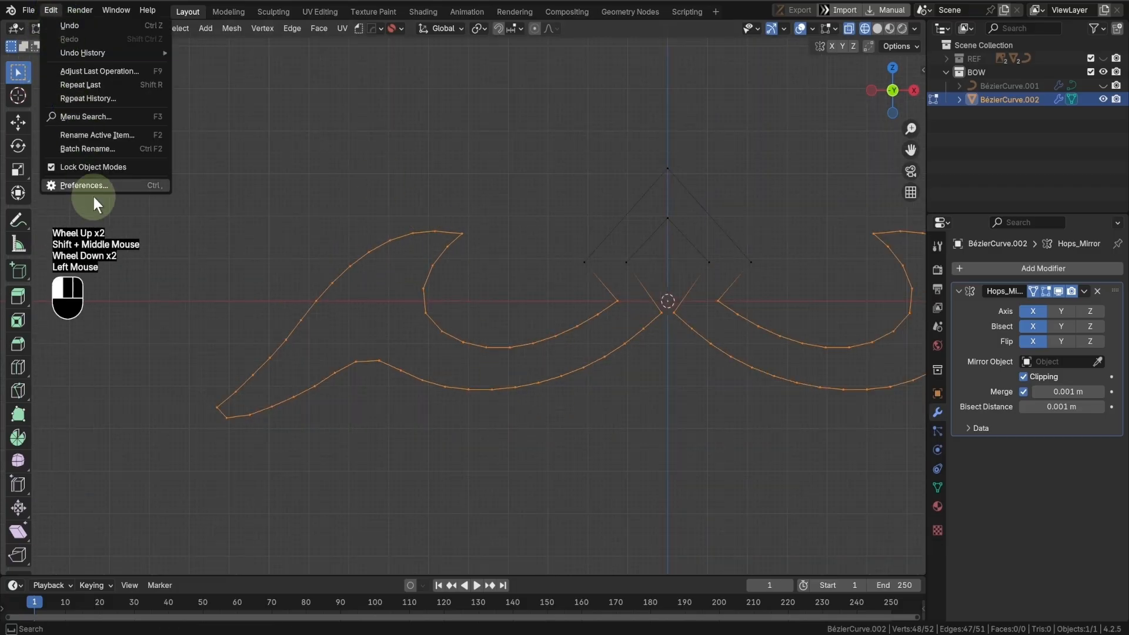
left_click(76, 185)
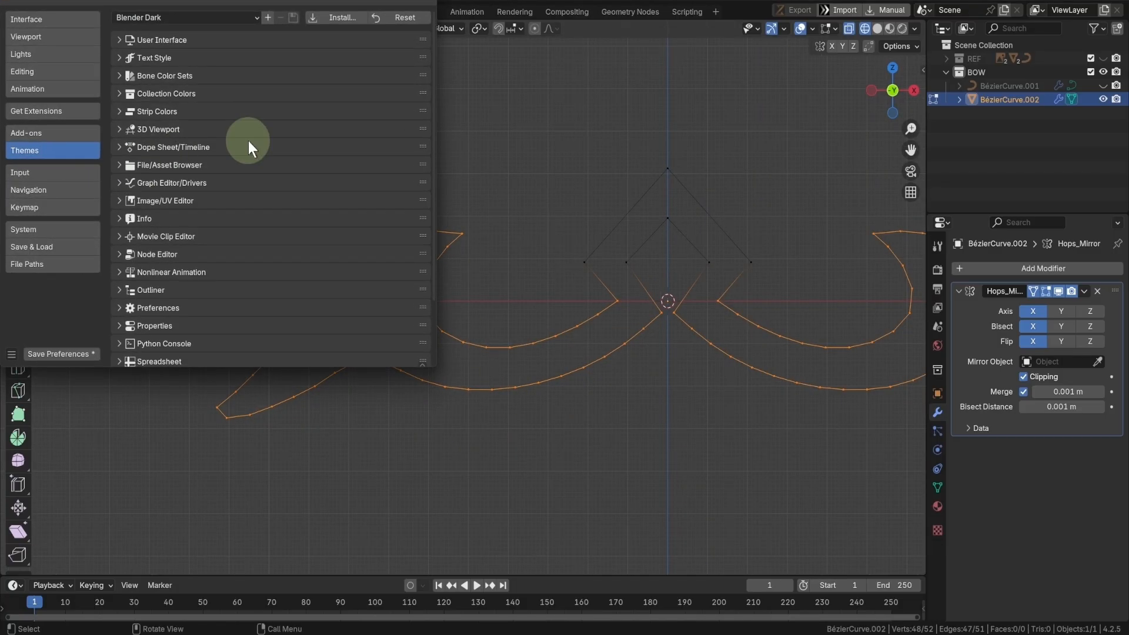
left_click(62, 133)
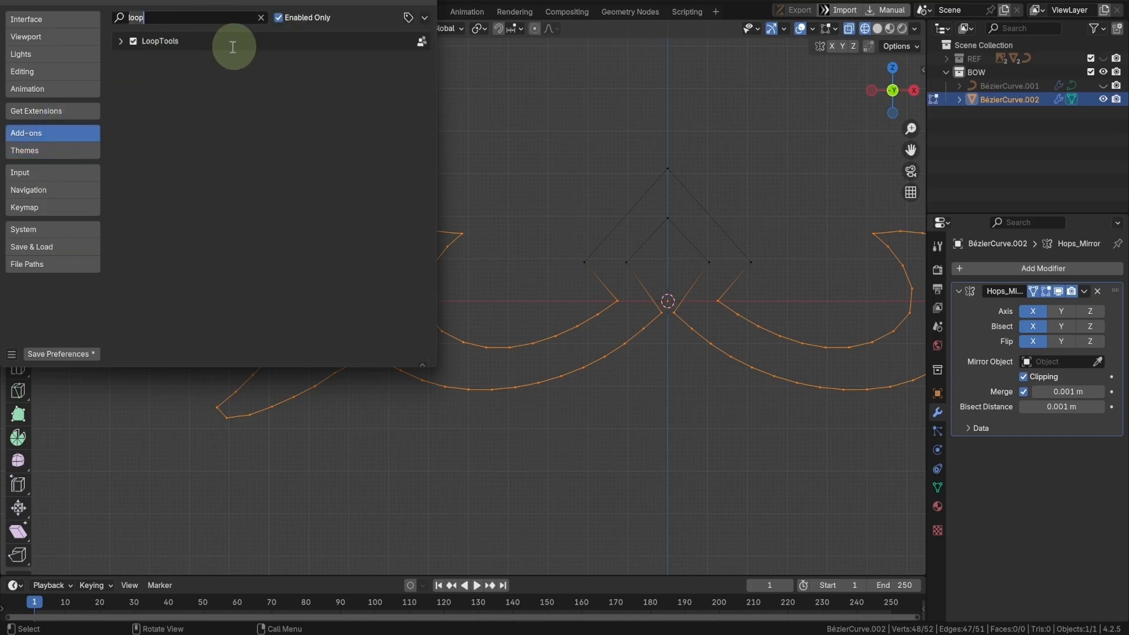
left_click(261, 19)
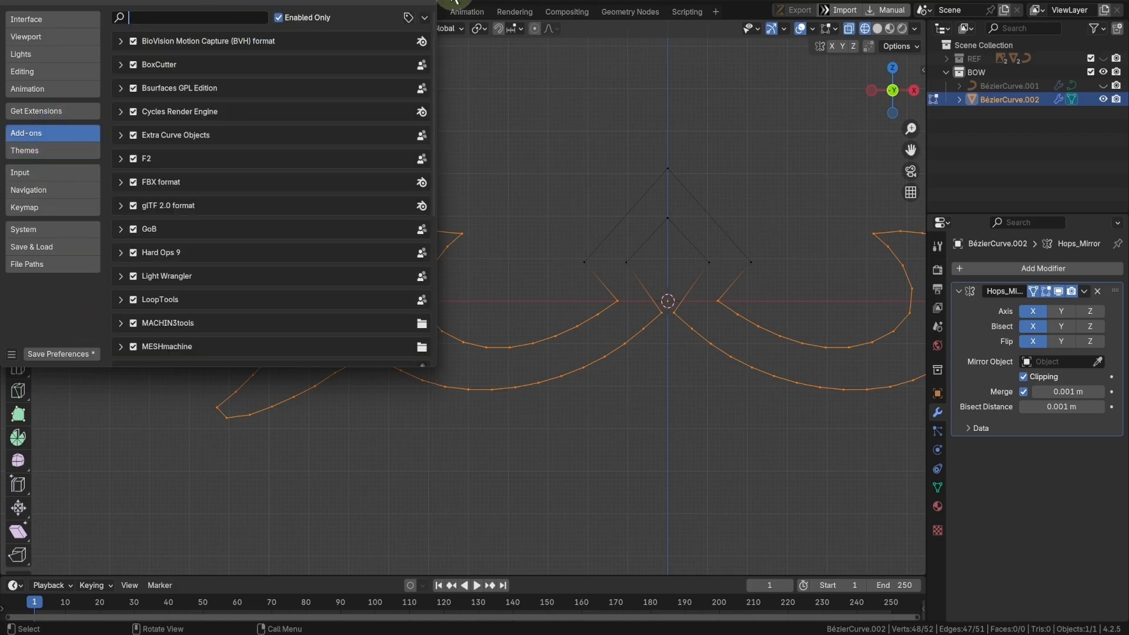
left_click(430, 2)
- Select the entire bow outline over the reference image in Edit Mode, using vertex selection
scroll(557, 413, "up", 2)
middle_click_drag(638, 470, 572, 486, "shift")
key("Tab")
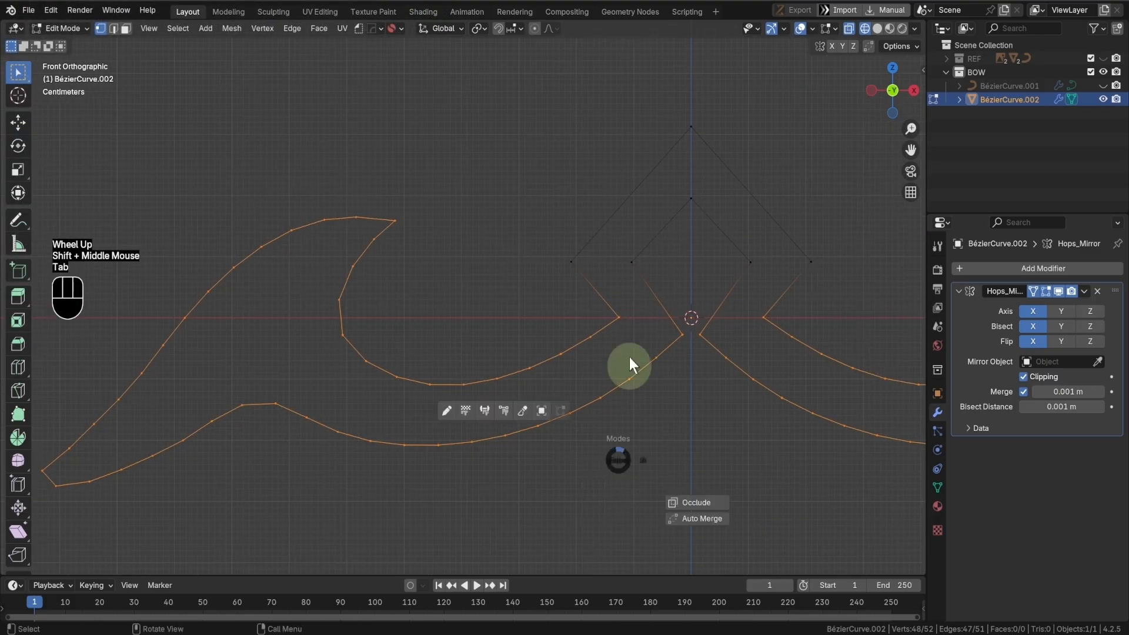
middle_click_drag(726, 393, 735, 397, "shift")
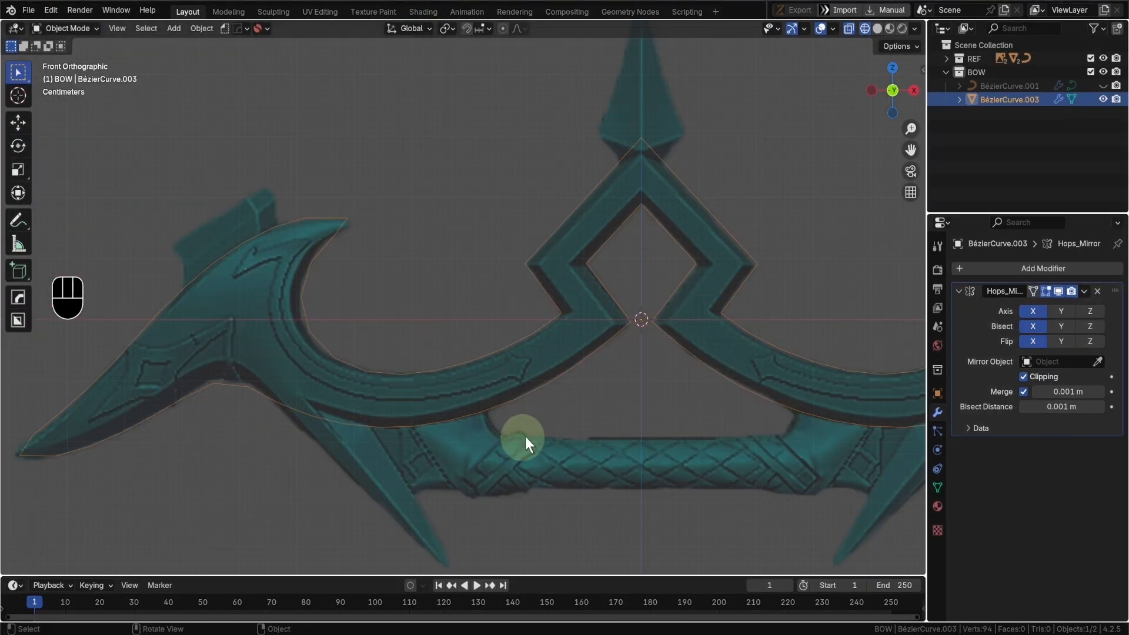
middle_click_drag(525, 436, 608, 390, "shift")
middle_click_drag(407, 373, 501, 379, "shift")
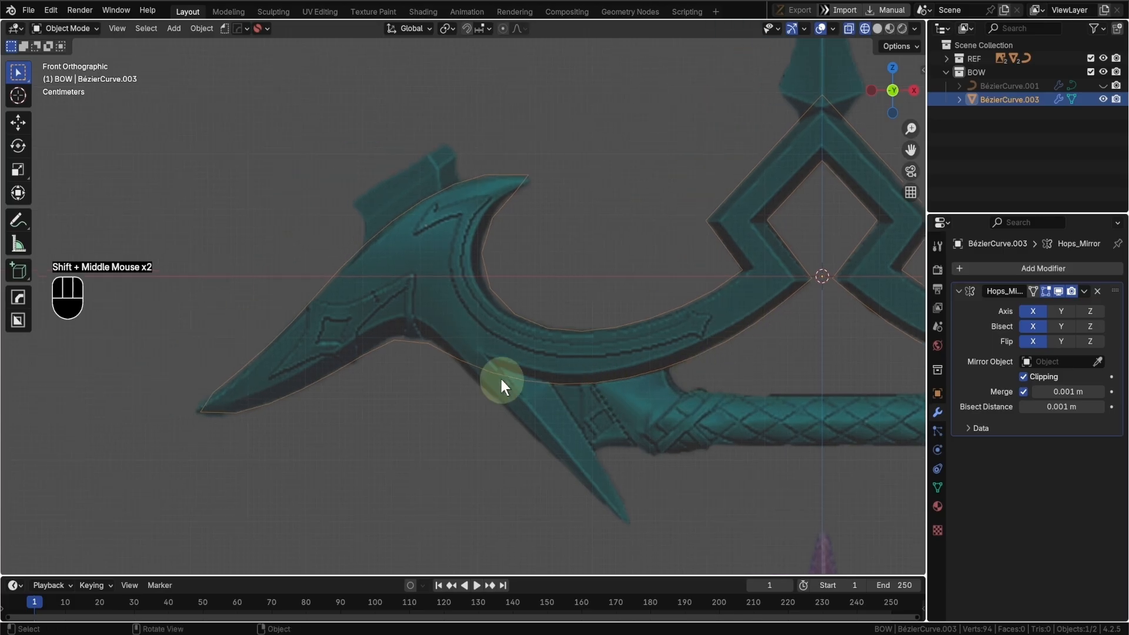
key("Tab")
key("Tab")
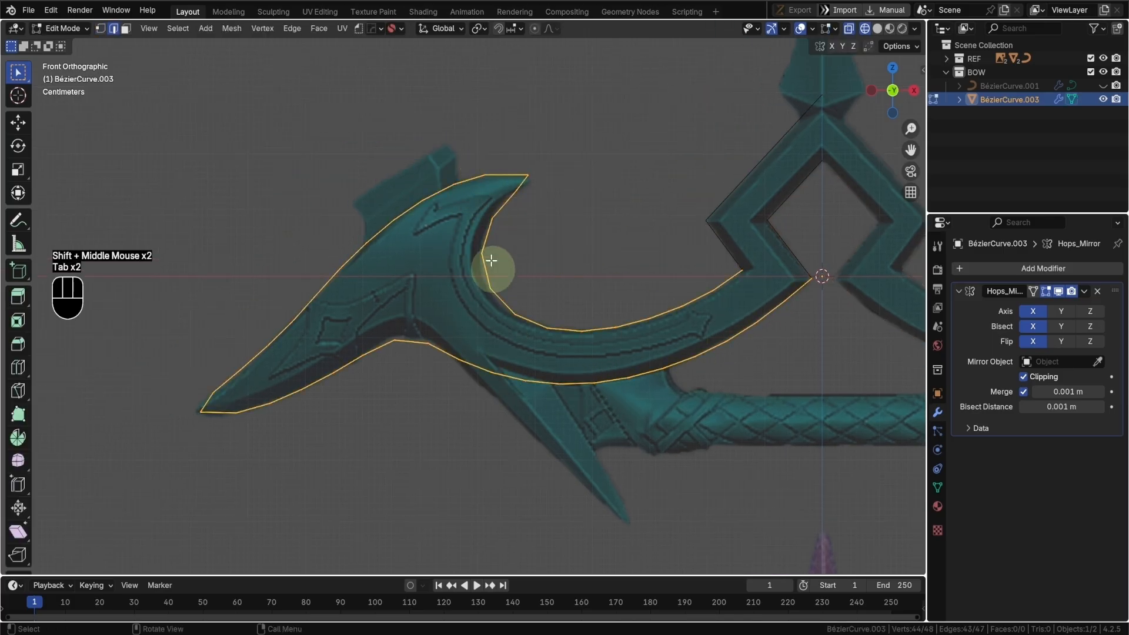
left_click(467, 177)
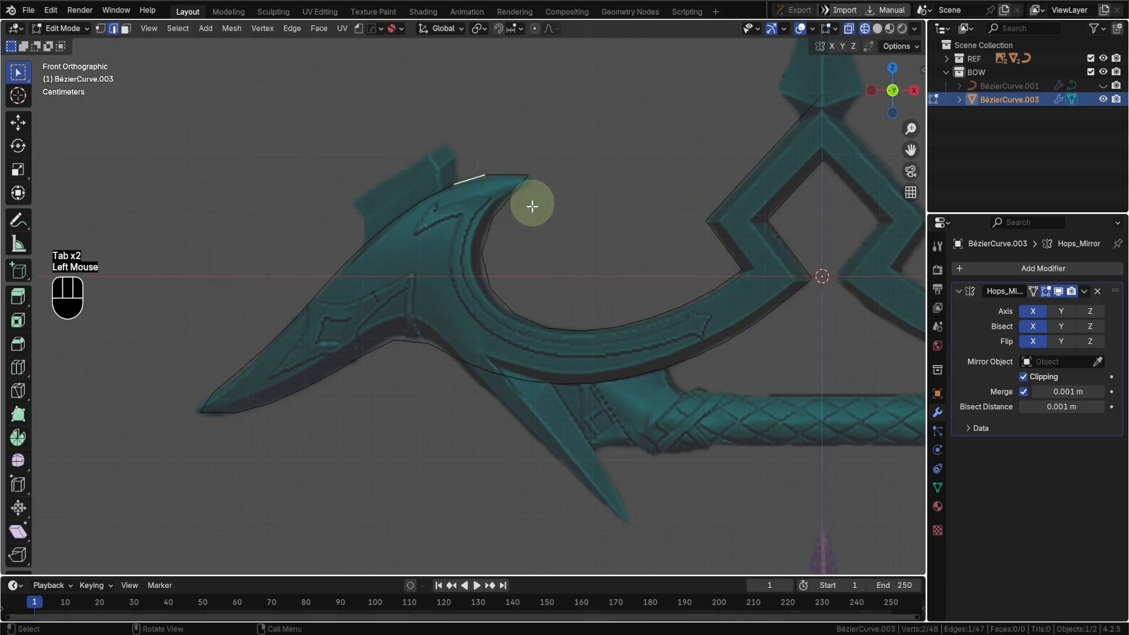
key("a")
key("Tab")
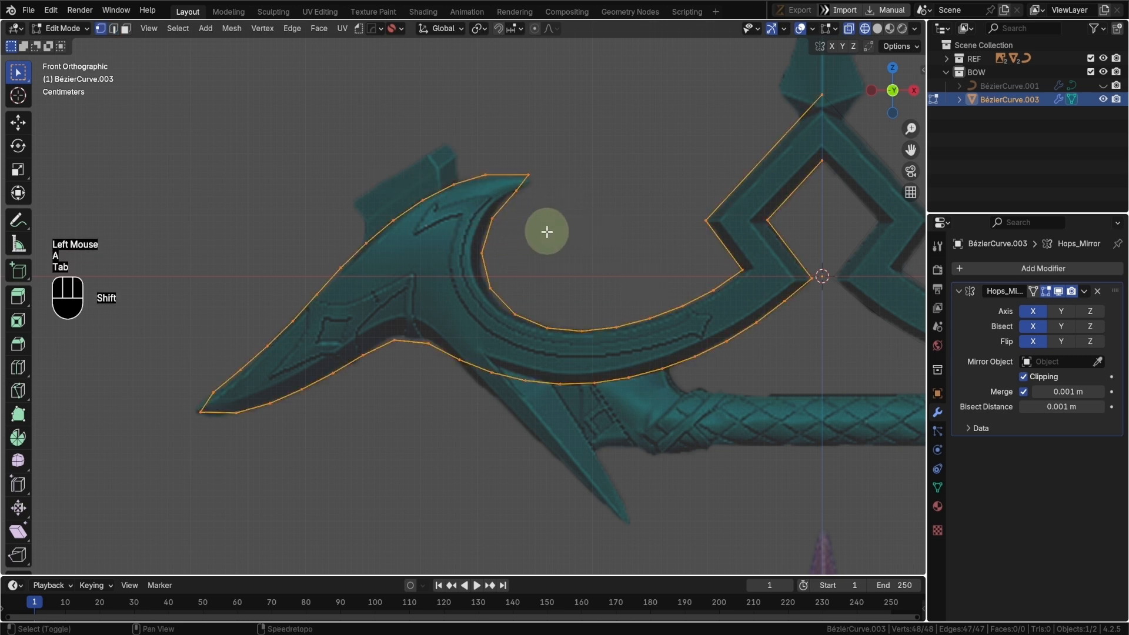
- Cut the edge below the upper hook's point to add a vertex, and move both tip vertices so the hook ends in a short edge
middle_click_drag(544, 229, 494, 275, "shift")
scroll(494, 275, "up", 2)
left_click(455, 232)
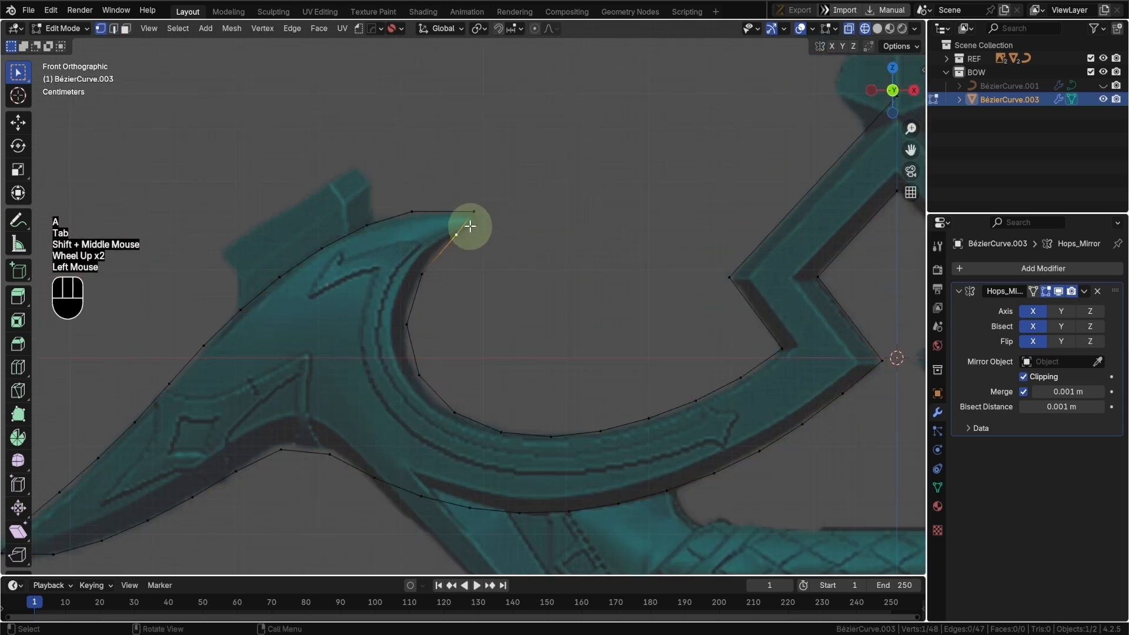
key("ctrl+r")
left_click(470, 226)
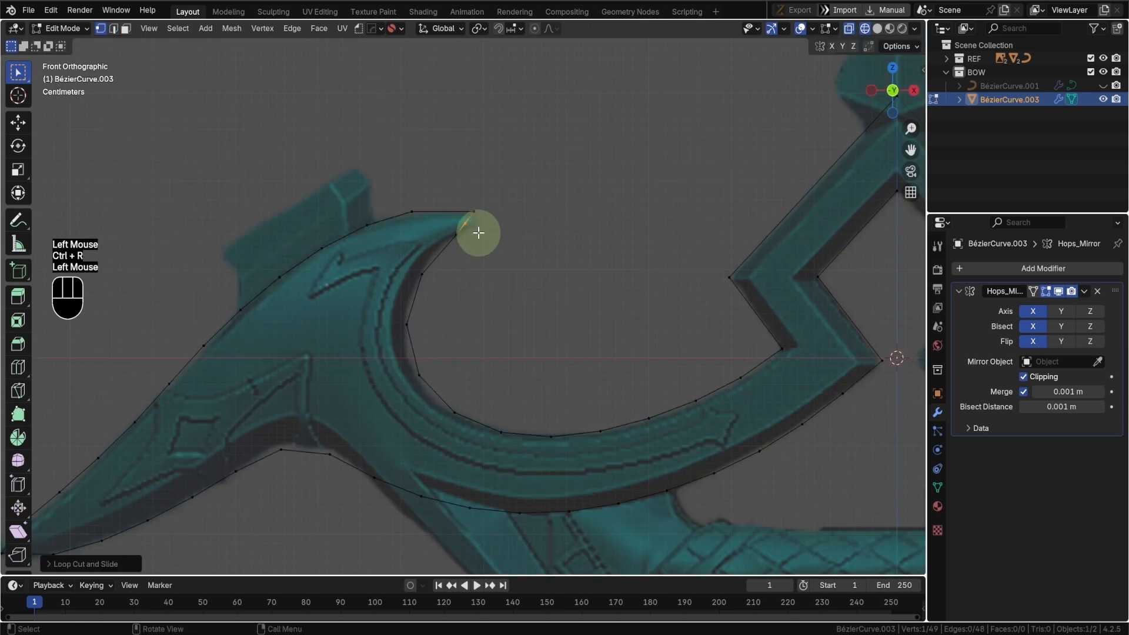
key("g")
left_click(489, 233)
left_click_drag(458, 200, 490, 231)
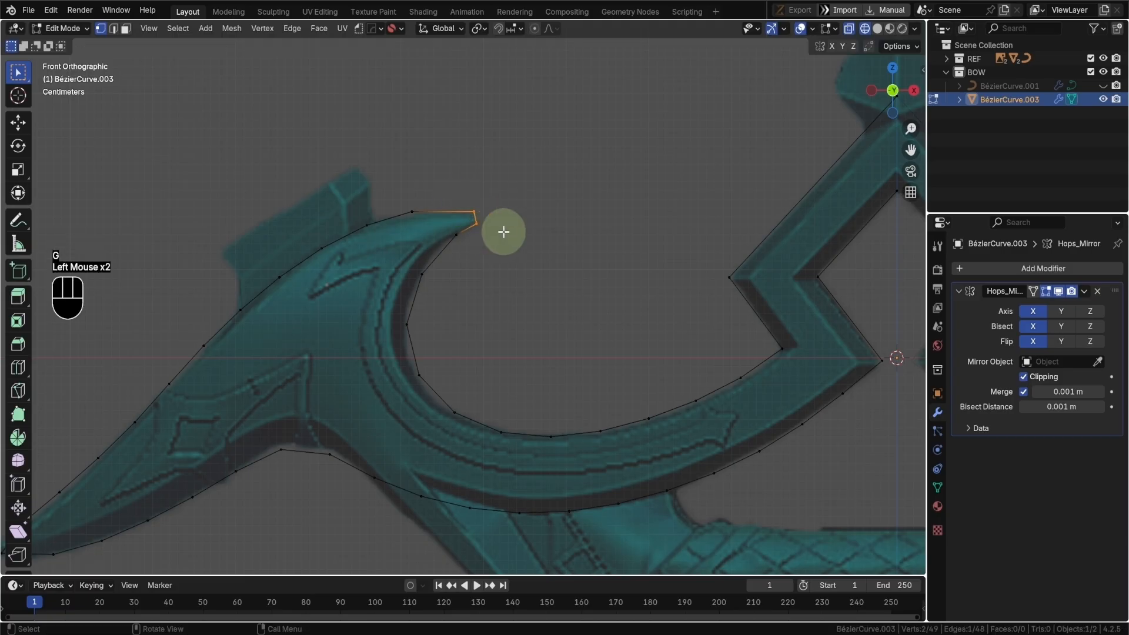
key("g")
left_click(510, 234)
- Slide the vertex above the hook tip along the outline and move the one below it to match the reference curve
middle_click_drag(430, 273, 487, 247, "shift")
middle_click_drag(459, 194, 554, 173, "shift")
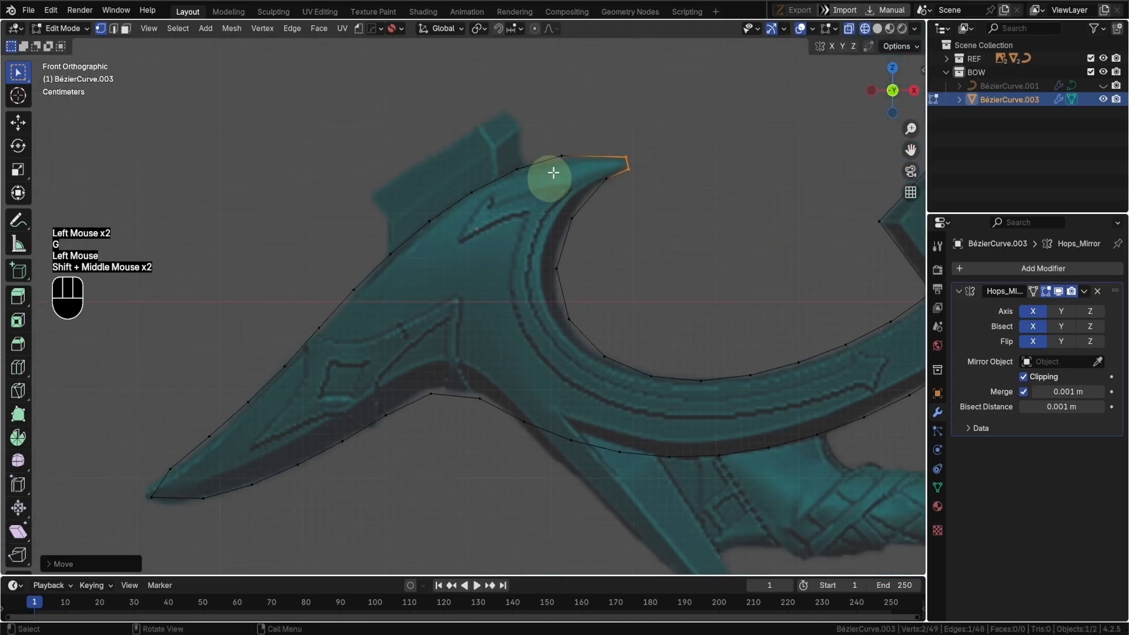
left_click(566, 153)
key("g")
key("g")
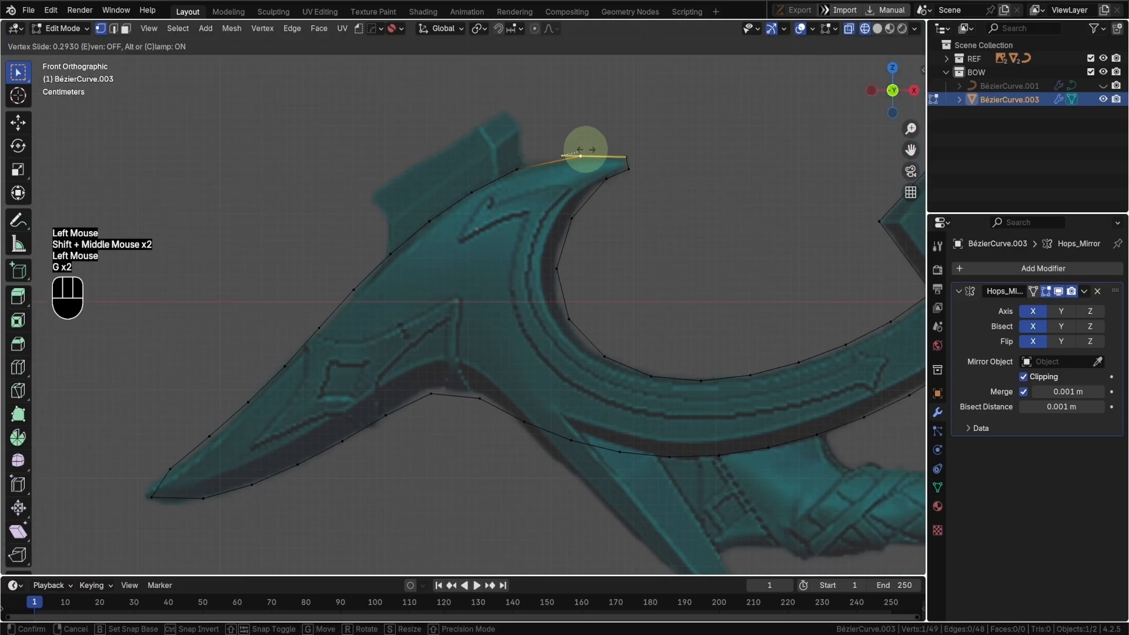
left_click(566, 150)
left_click(612, 180)
key("g")
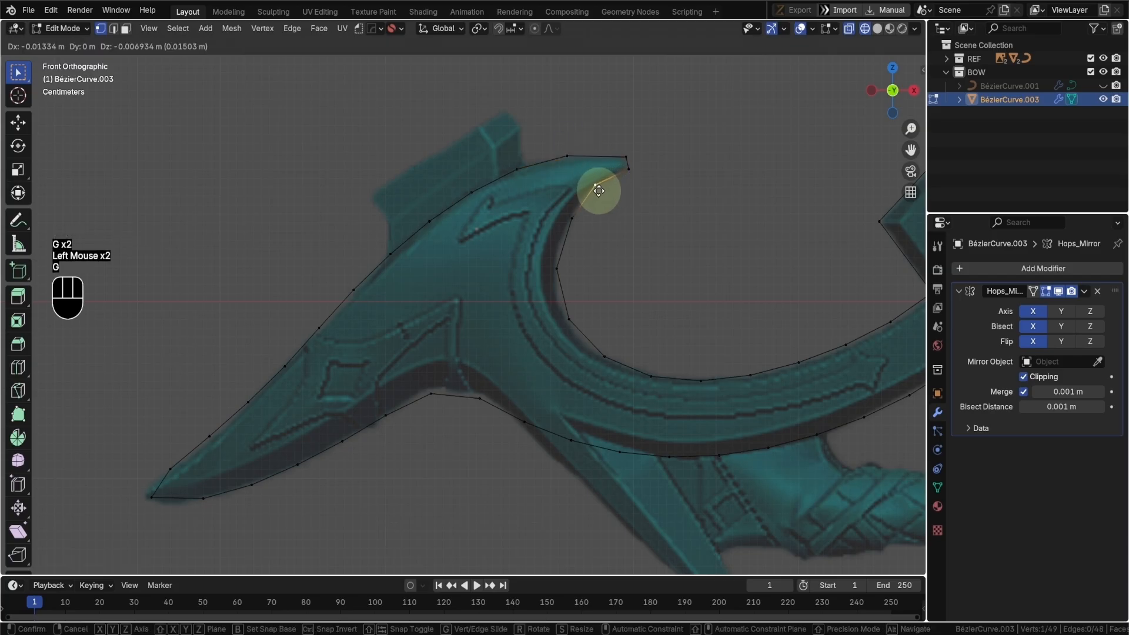
left_click(599, 190)
- Cut the bottom edge at the long blade's point and move the new vertex close to the tip
middle_click_drag(391, 333, 369, 348, "shift")
scroll(429, 323, "up", 2)
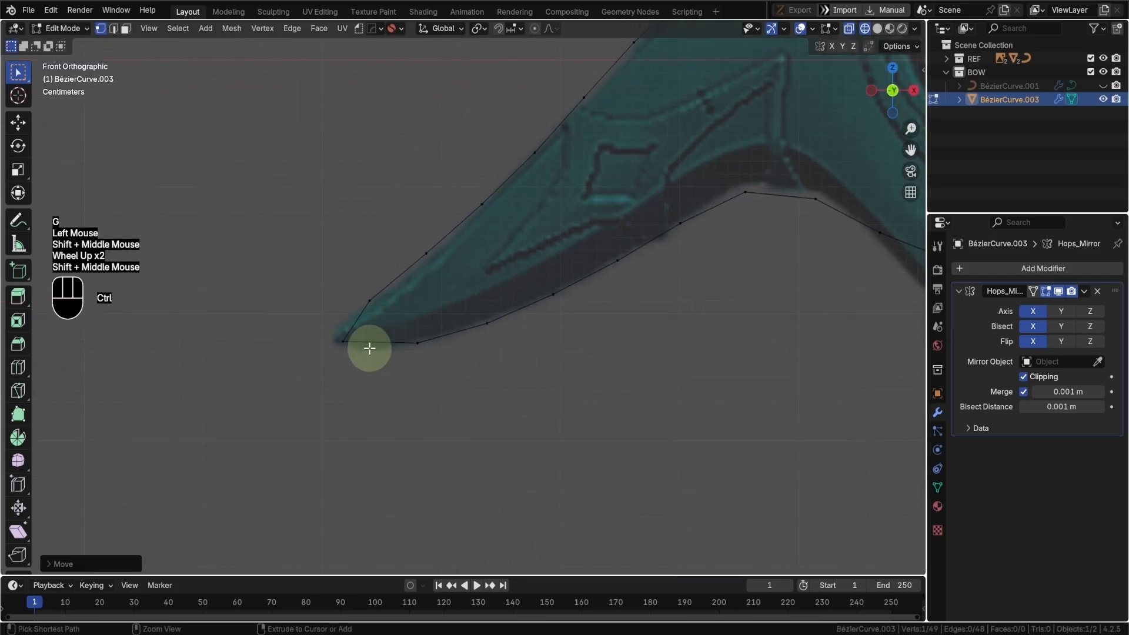
key("ctrl+r")
left_click(369, 348)
key("g")
left_click(328, 353)
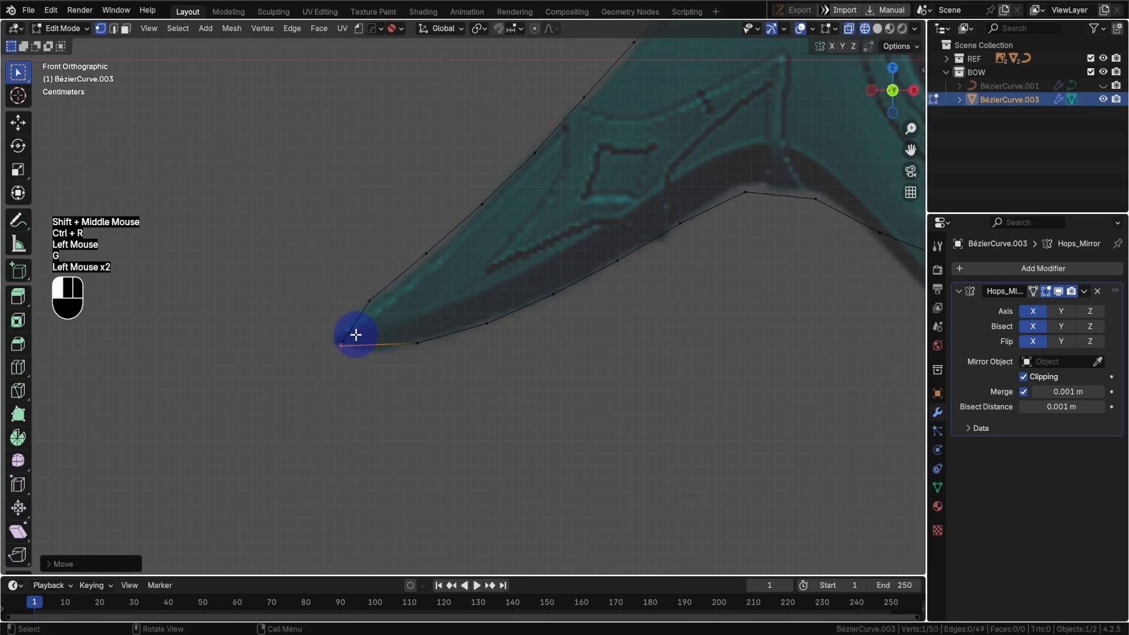
- Reposition the long blade's two tip vertices to form a short blunt end just past the reference point
left_click(356, 333)
key("g")
left_click(333, 332)
key("g")
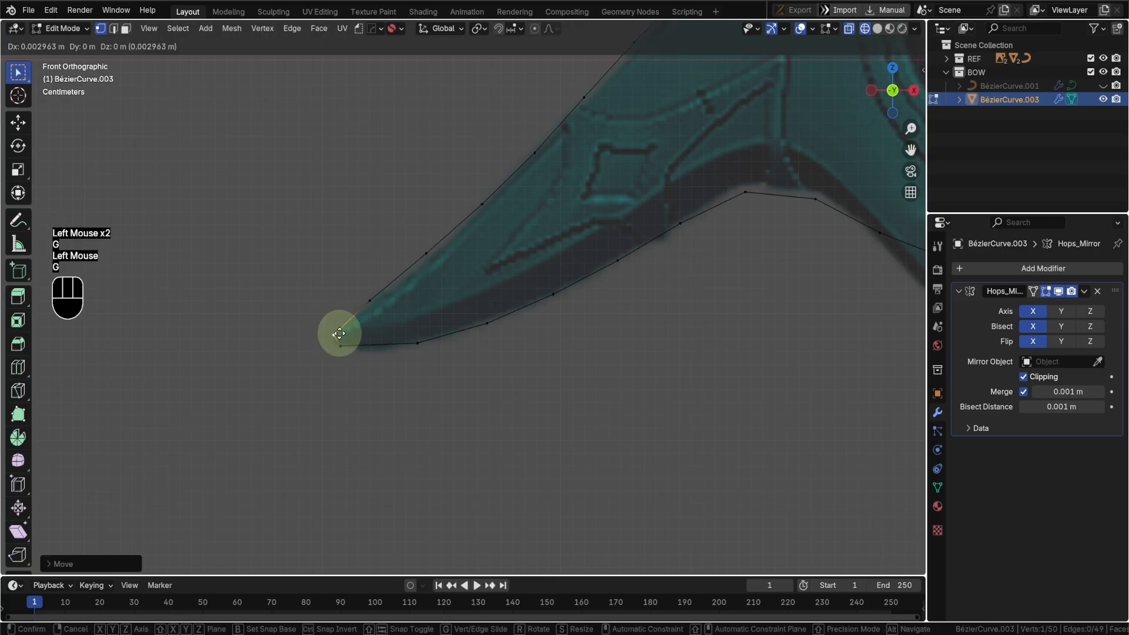
left_click(340, 334)
left_click(346, 353)
key("g")
left_click(344, 355)
left_click(355, 363)
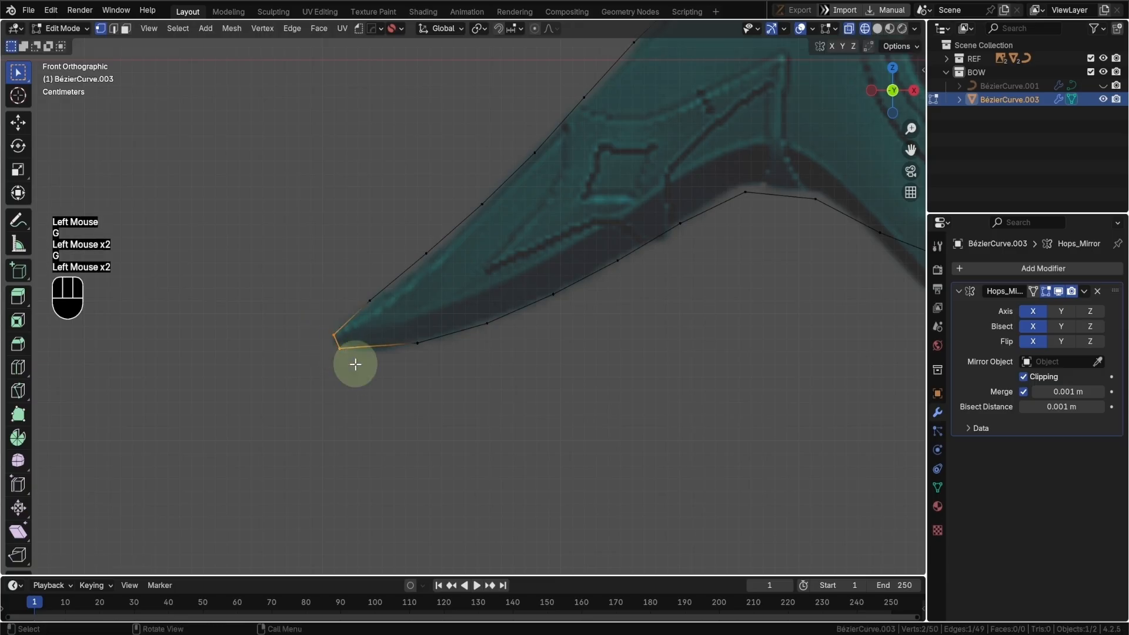
key("g")
left_click(347, 366)
- Move the vertices directly above and below the long blade's tip onto the reference contour
left_click(378, 311)
key("g")
left_click(378, 303)
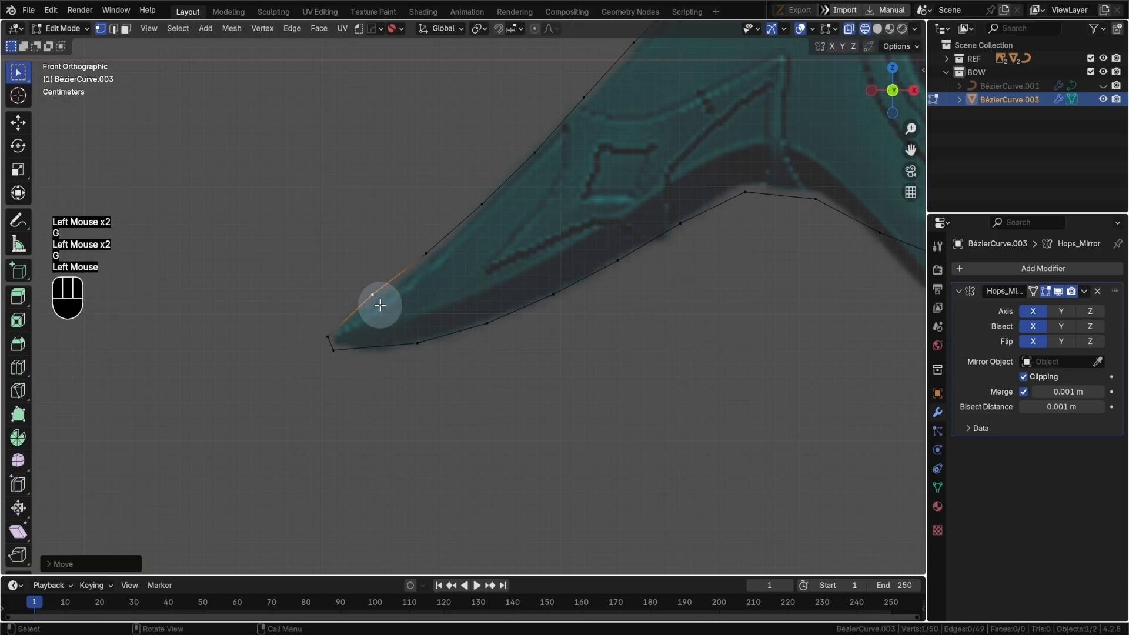
key("g")
left_click(381, 308)
left_click(412, 342)
key("g")
left_click(404, 346)
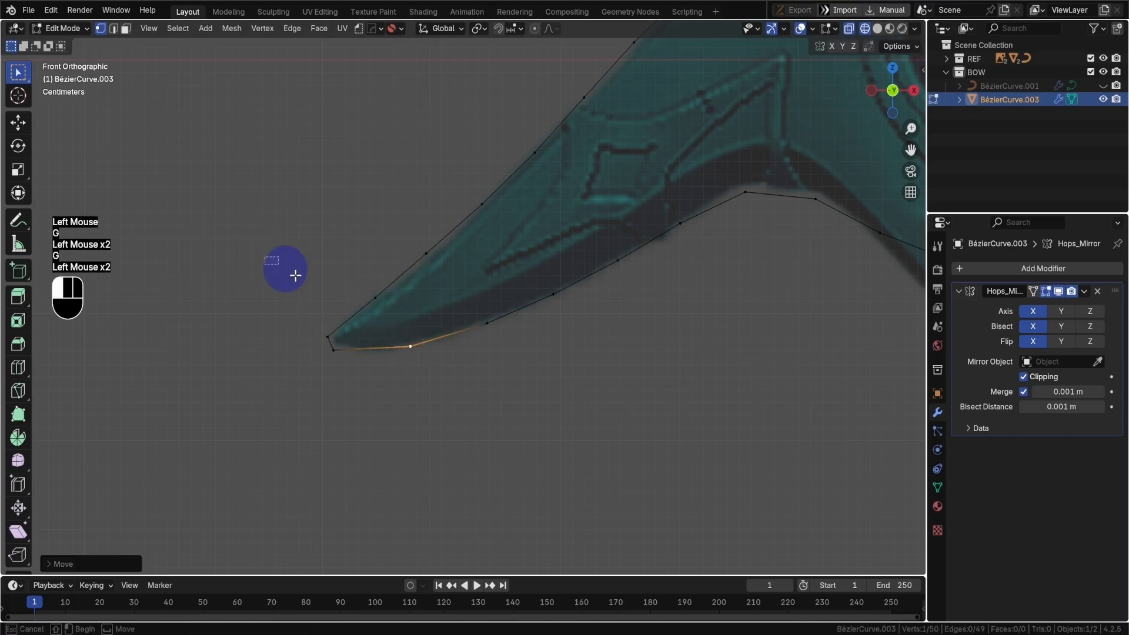
- Fill the long blade's tip and the upper hook's tip with one quad face each, using their four end vertices
left_click_drag(294, 273, 416, 396)
middle_click_drag(416, 395, 533, 250, "shift")
key("f")
scroll(420, 385, "down", 2)
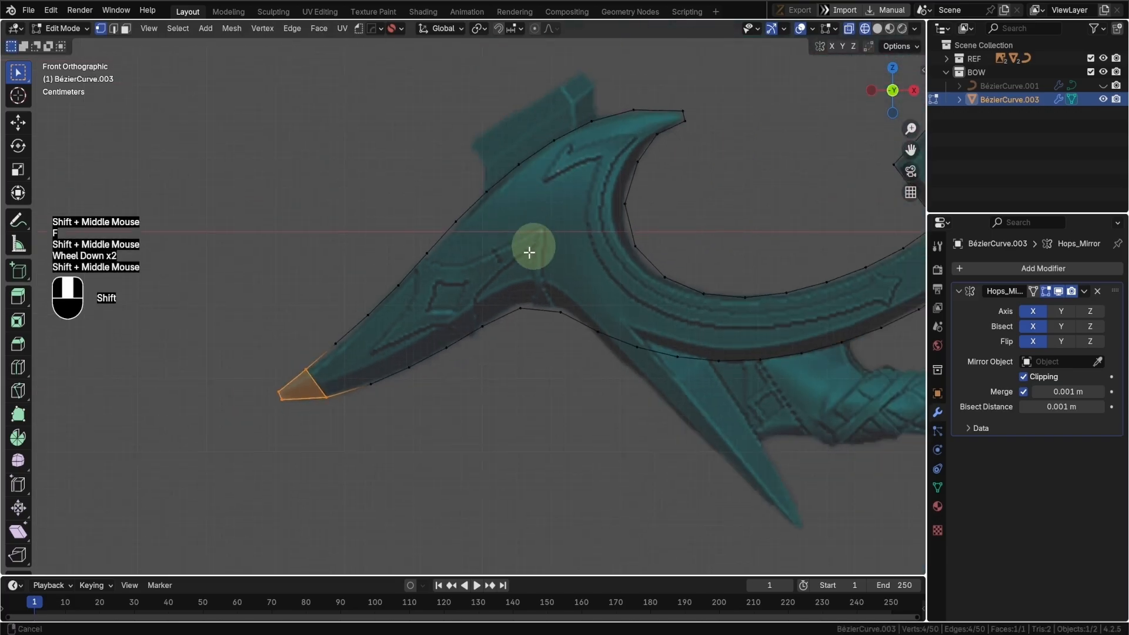
scroll(524, 298, "up", 1)
left_click_drag(471, 233, 591, 301)
scroll(552, 328, "down", 1)
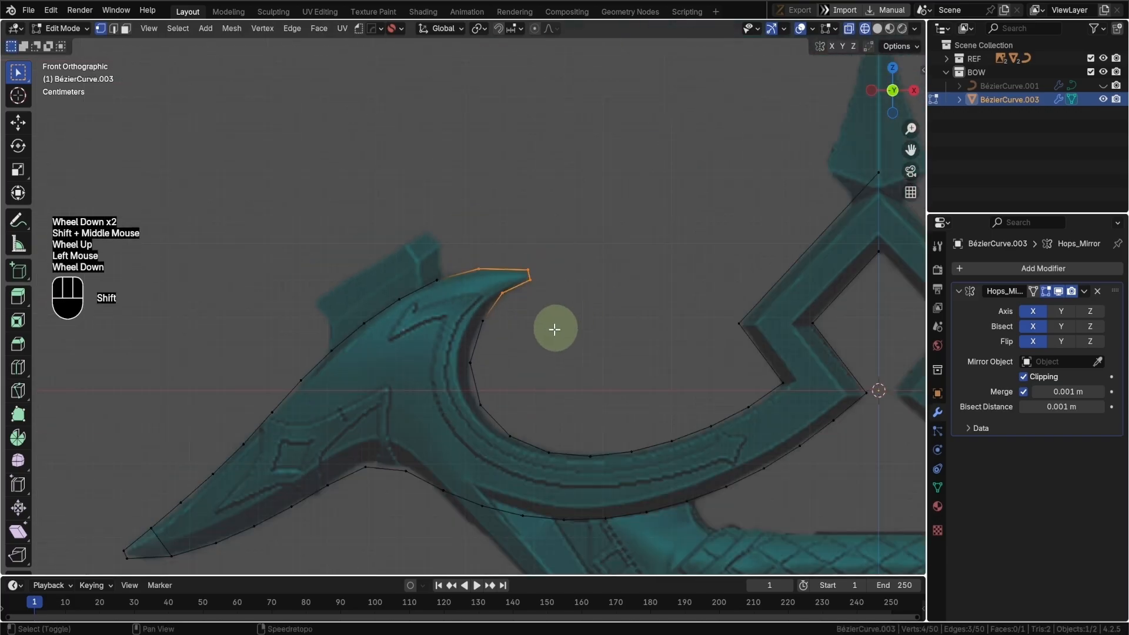
key("f")
middle_click_drag(552, 327, 341, 442, "shift")
scroll(408, 404, "up", 1)
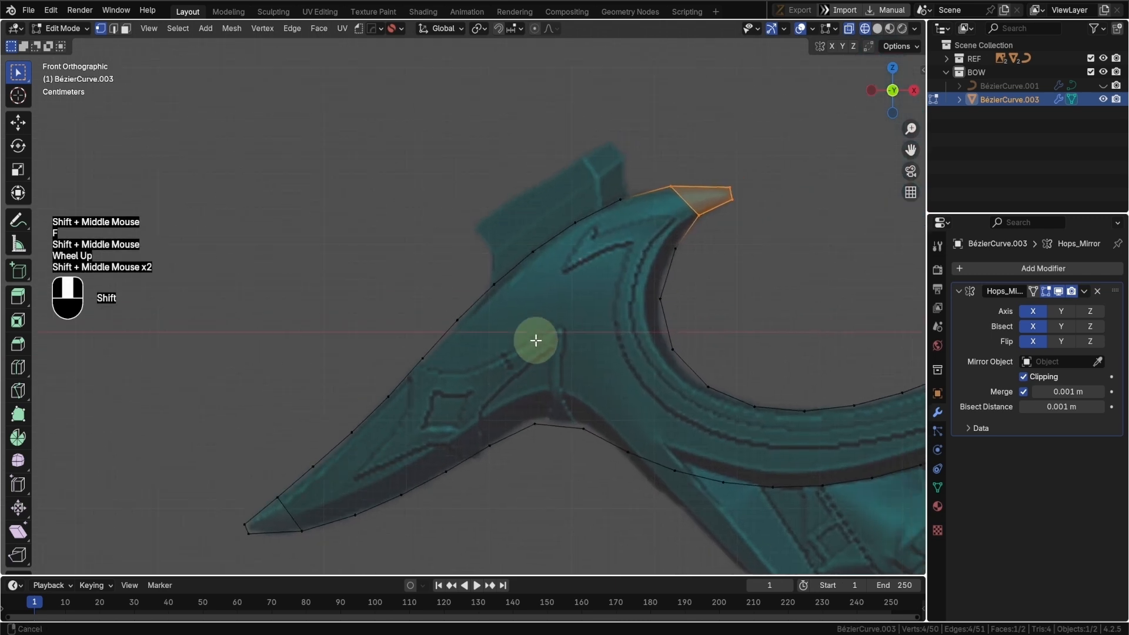
- Fill two more quads along the upper hook from its tip face's inner edge, using edge selection
key("Tab")
left_click(677, 203)
key("g")
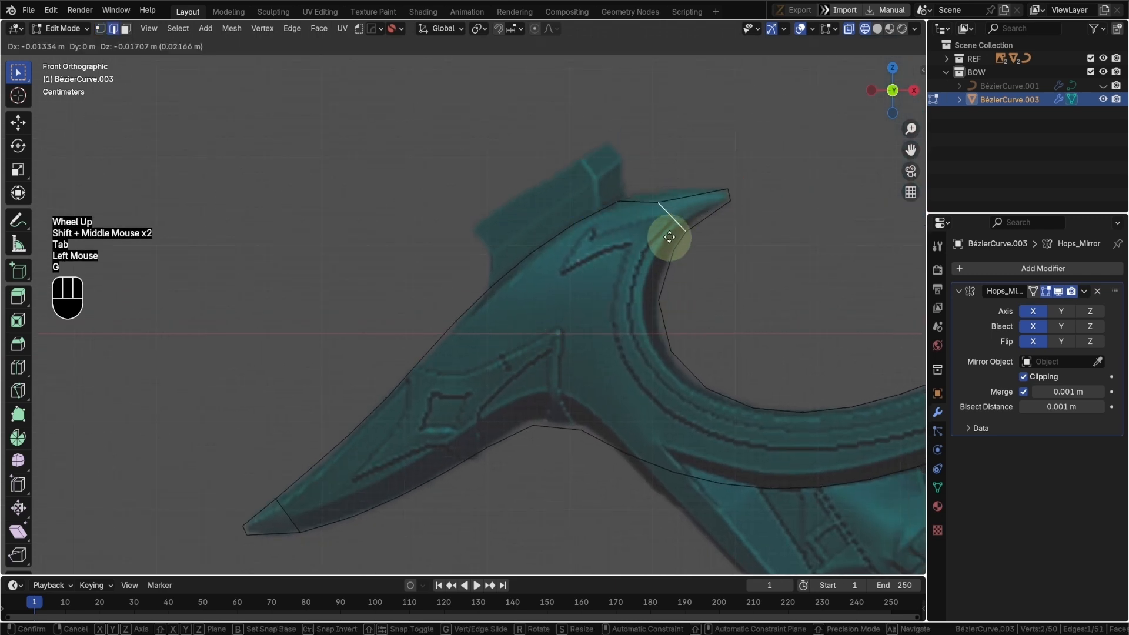
right_click(668, 220)
key("f")
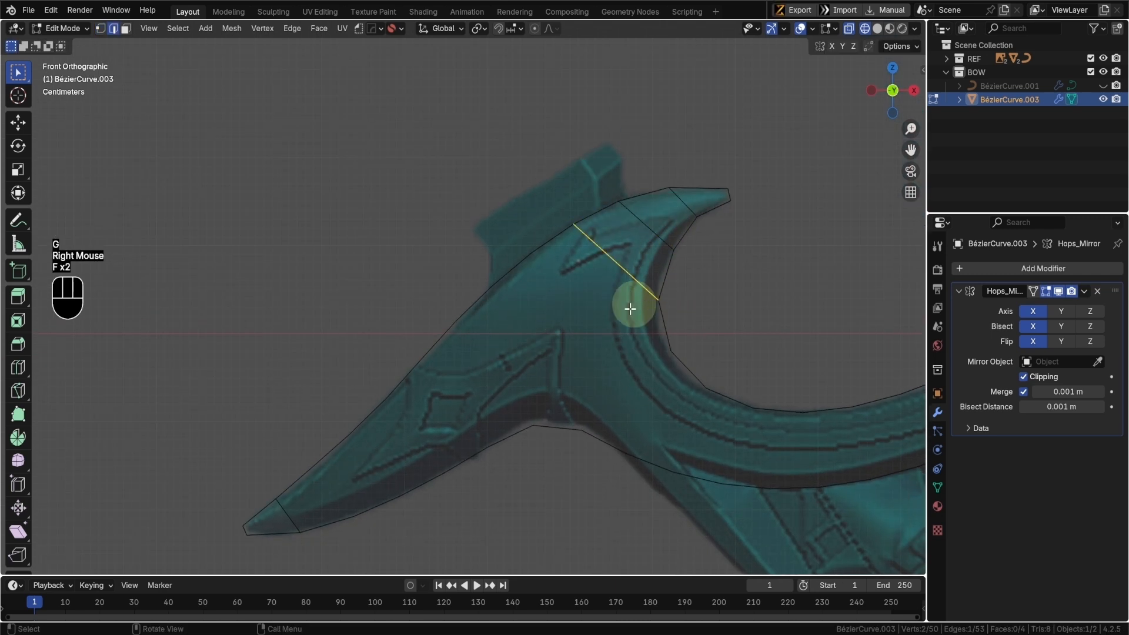
- Switch to solid shading and fill five quads along the long blade from its tip face's inner edge
middle_click_drag(631, 308, 740, 241, "shift")
left_click(394, 444)
key("shift+z")
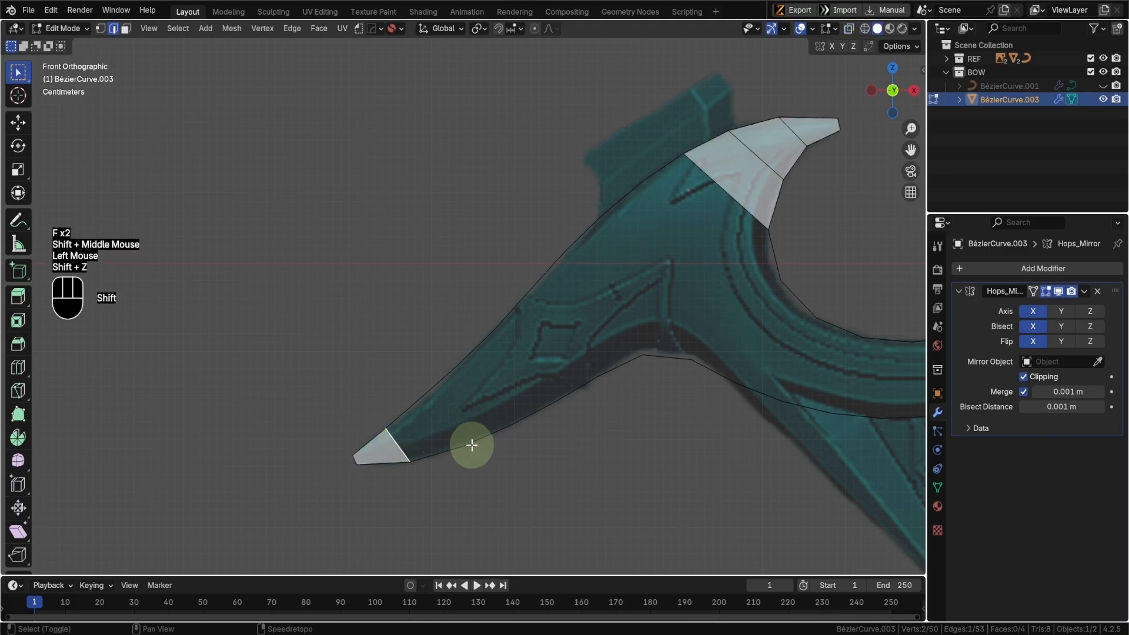
middle_click_drag(471, 445, 398, 447, "shift")
key("f")
key("f")
key("f")
key("f")
key("f")
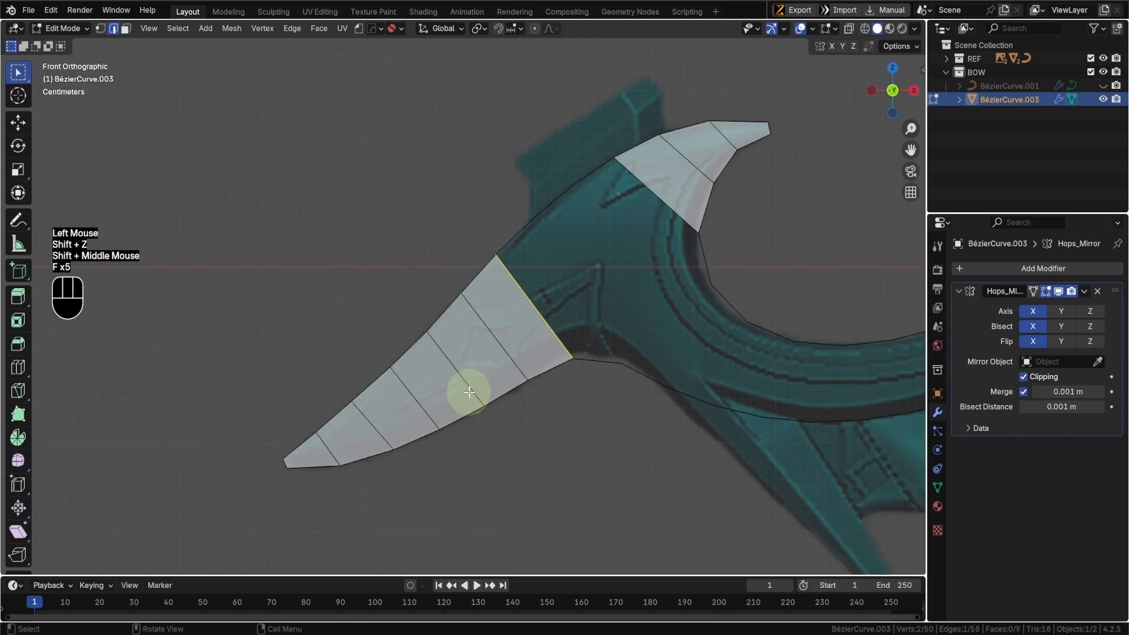
key("f")
key("ctrl+z")
- Connect an upper and a lower outline vertex across the start of the curved arm with an edge, using vertex selection
middle_click_drag(588, 411, 477, 334, "shift")
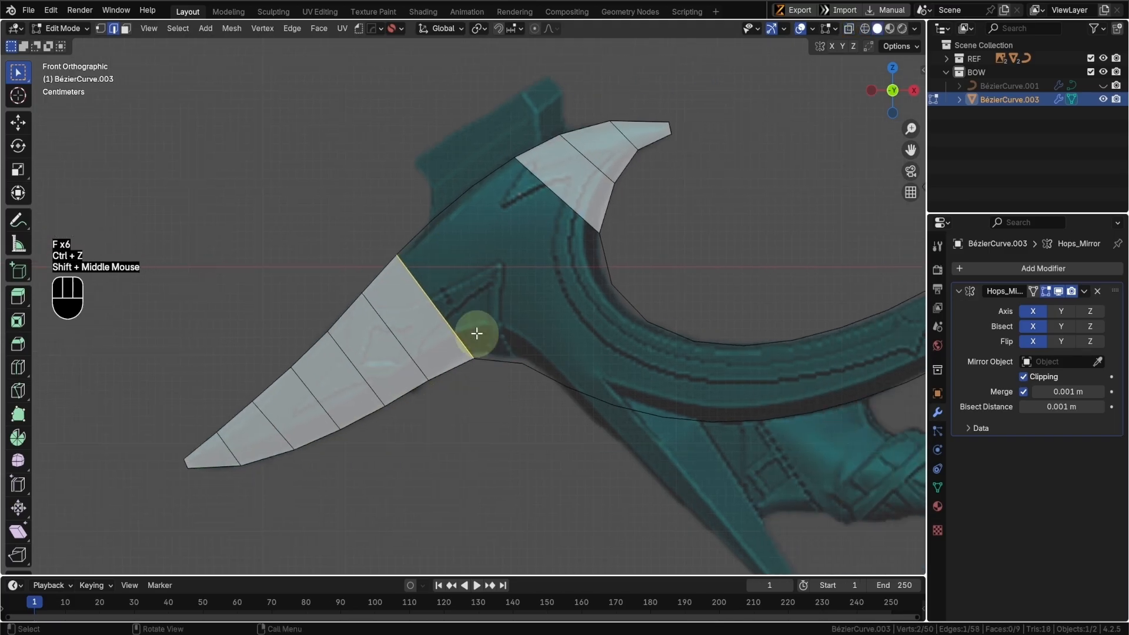
middle_click_drag(789, 411, 557, 424, "shift")
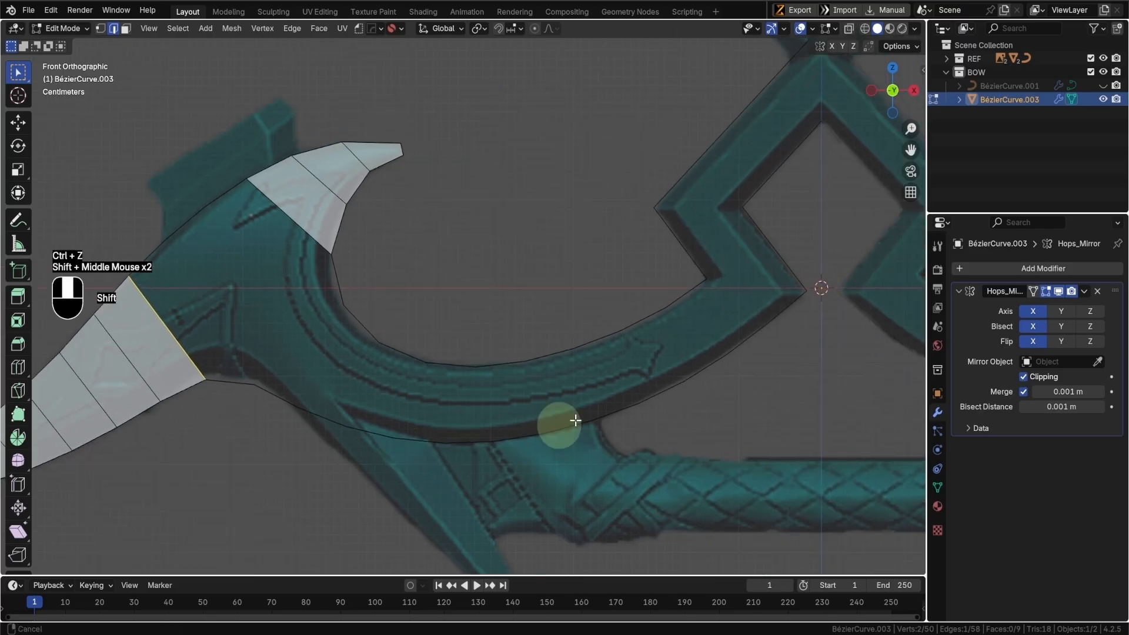
key("Tab")
middle_click_drag(681, 381, 673, 386, "shift")
middle_click_drag(559, 385, 610, 337, "shift")
key("a")
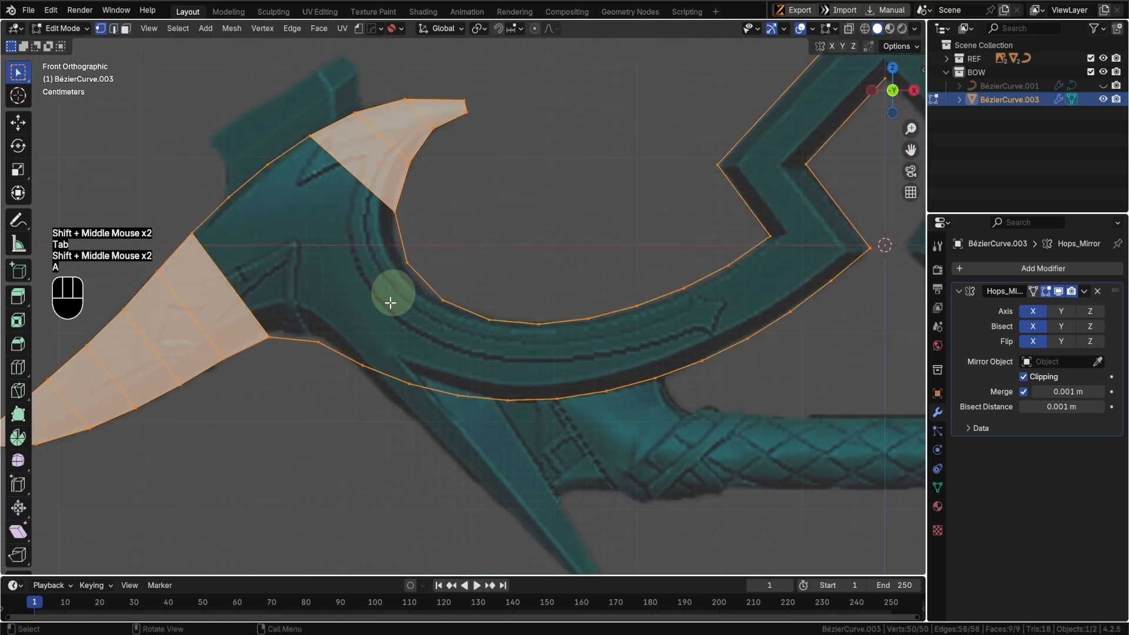
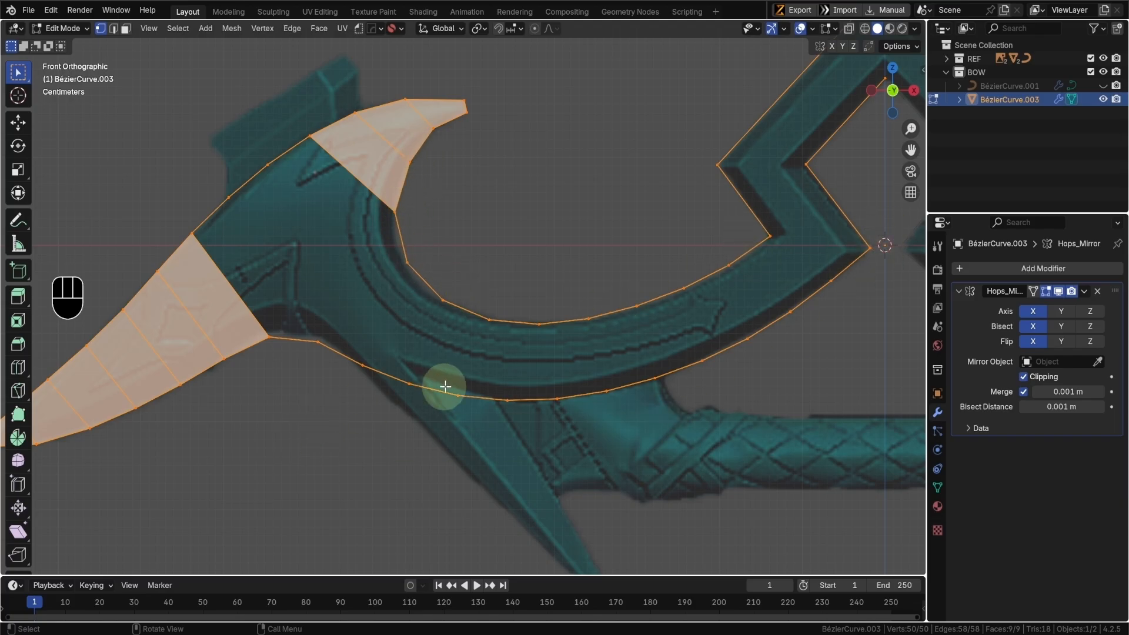
left_click(479, 331)
left_click(504, 356, "shift")
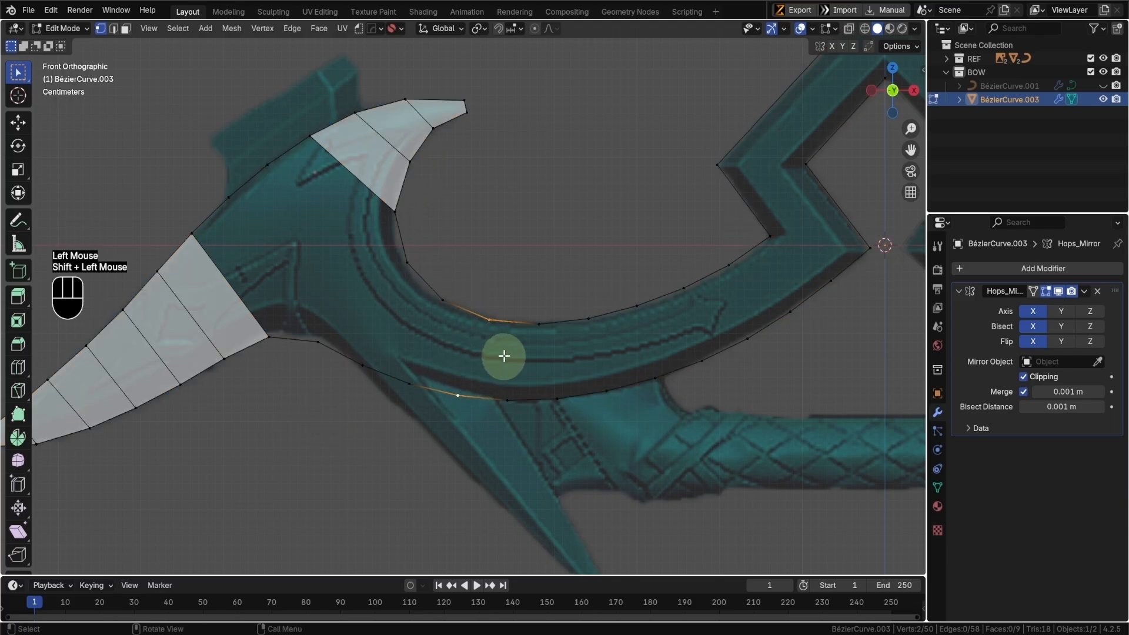
key("f")
- Fill five quads along the curved arm from the new cross edge toward the central diamond
key("f")
key("f")
key("f")
key("f")
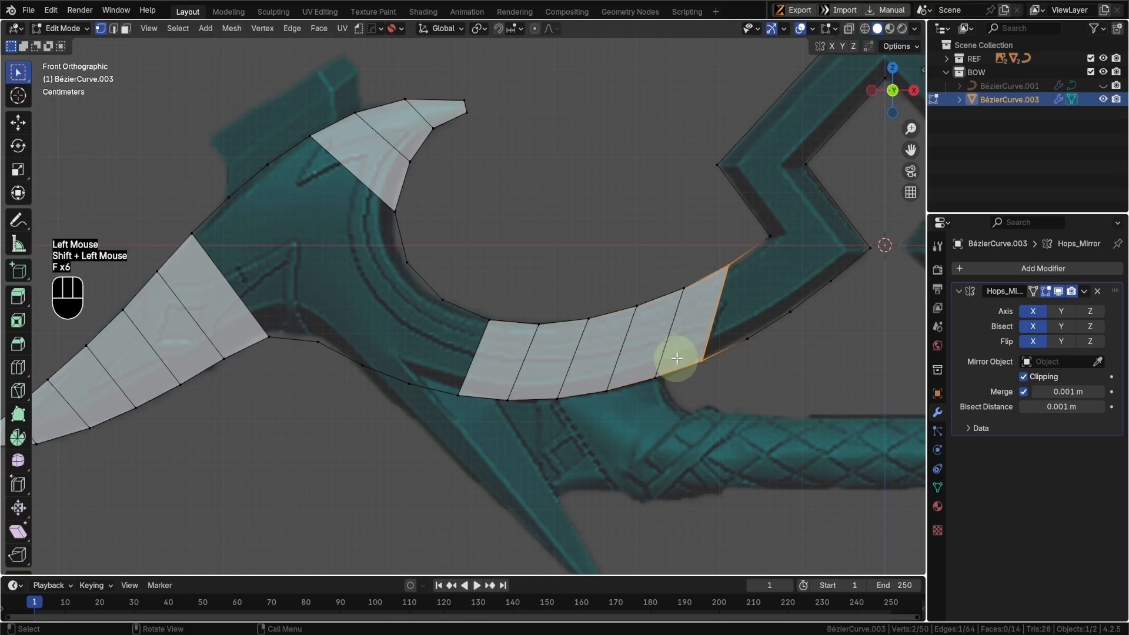
key("f")
key("ctrl+z")
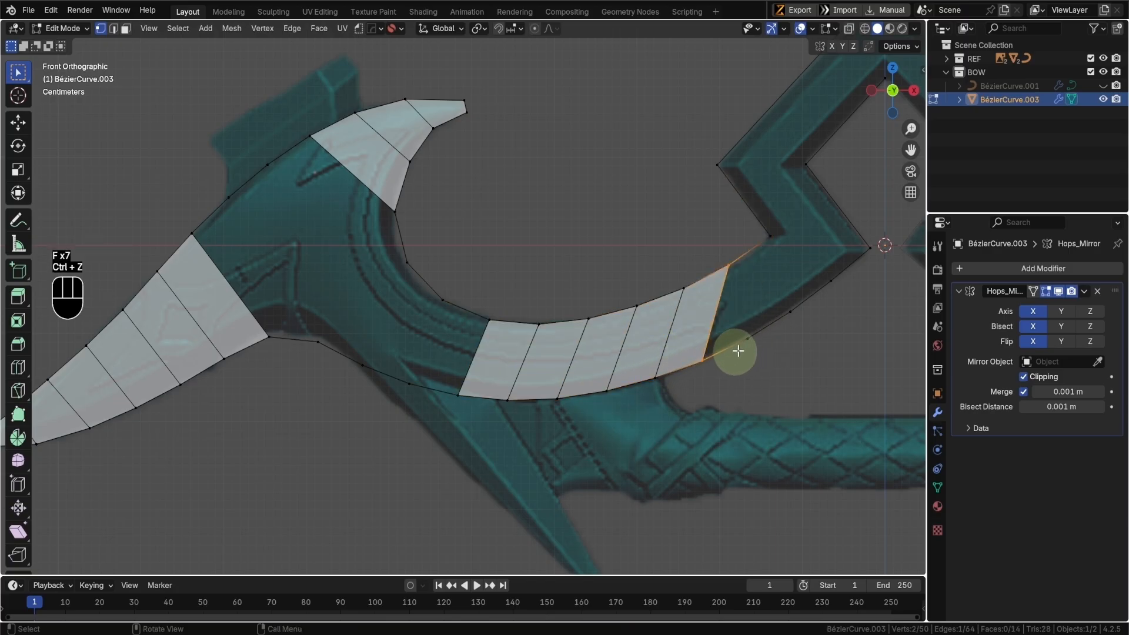
- Slide the bottom vertex of the arm's first inner cross edge along the outline toward the diamond to straighten that edge
left_click(509, 402)
key("c")
key("g")
key("g")
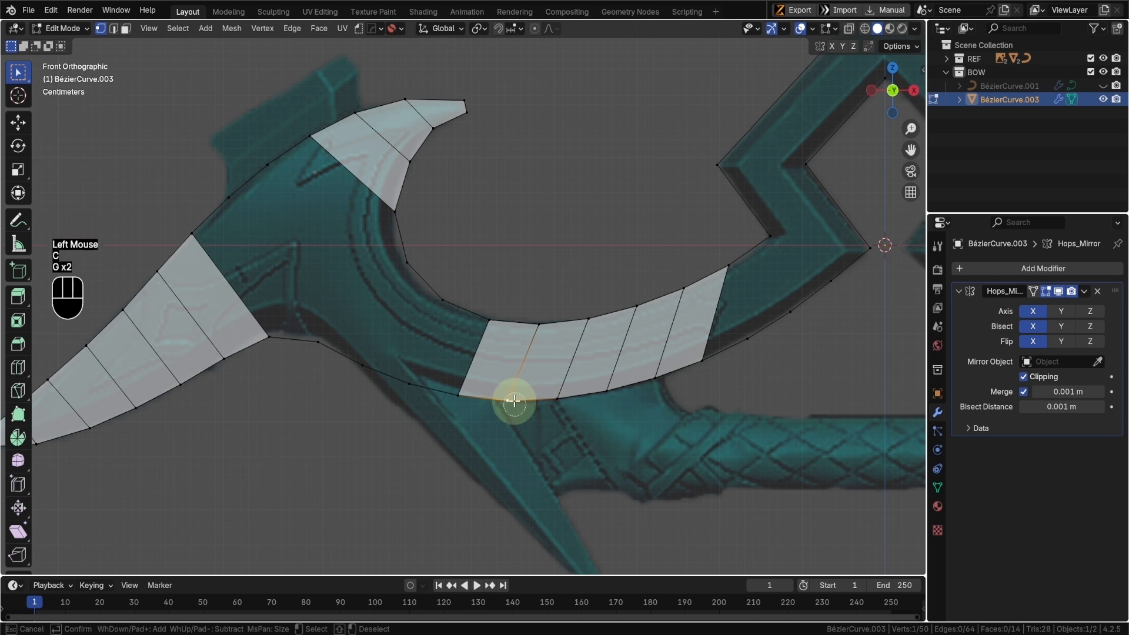
right_click(574, 433)
key("g")
key("g")
left_click(563, 409)
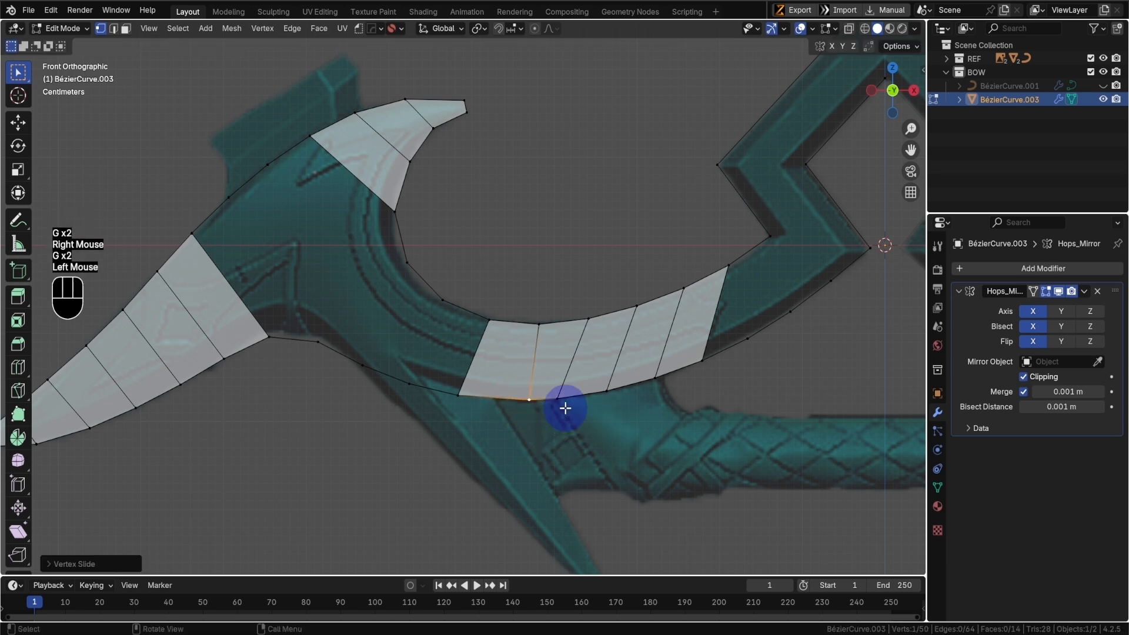
- Slide the bottom vertices of the arm's second and third inner cross edges along the outline toward the diamond
left_click(558, 400)
key("g")
key("g")
left_click(604, 394)
left_click(607, 391)
key("g")
key("g")
left_click(659, 383)
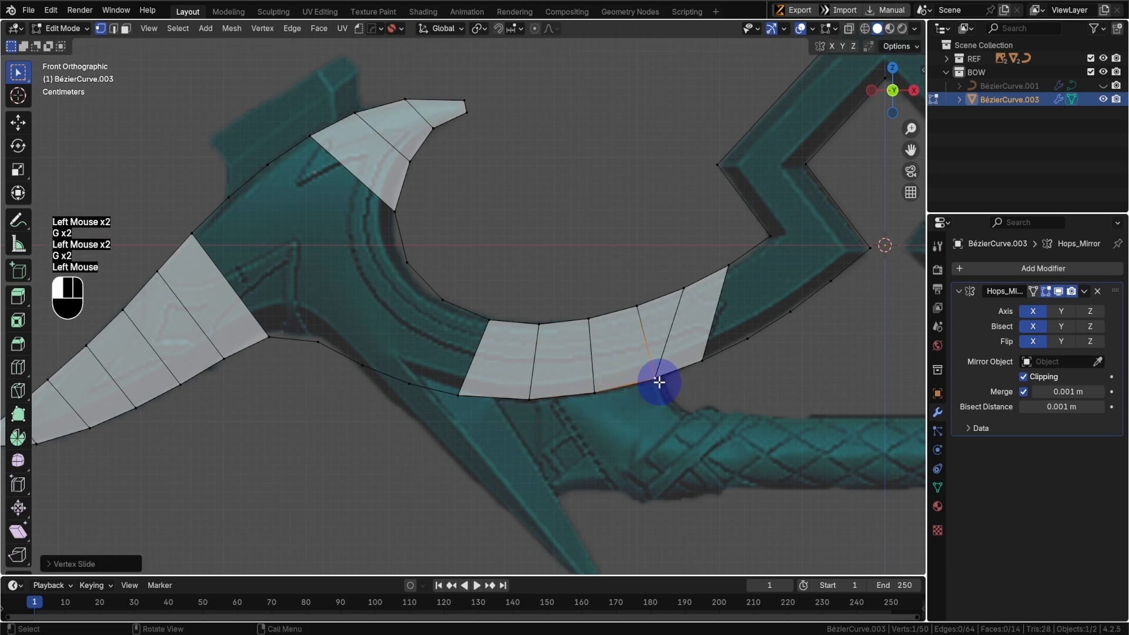
- Readjust the third inner cross edge's bottom vertex and slide the fourth one's toward the diamond
key("g")
key("g")
left_click(638, 377)
left_click(648, 376)
key("g")
key("g")
left_click(678, 374)
- Slide the last quad's lower end vertex to the next outline vertex and shift the preceding cross edge's bottom vertex after it
left_click(702, 360)
key("g")
key("g")
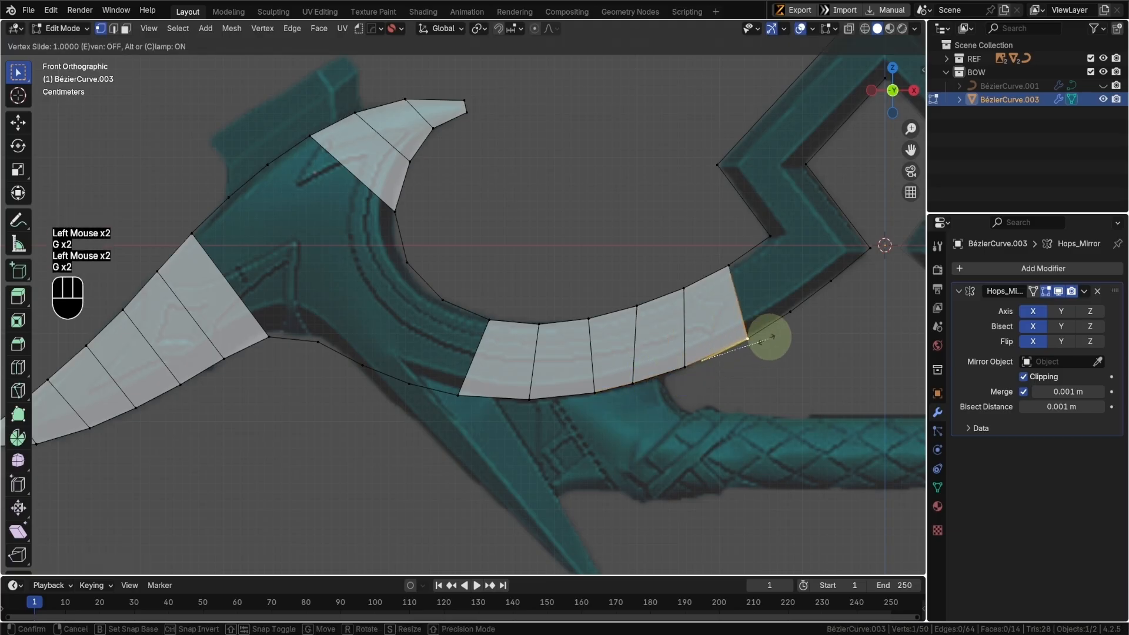
left_click(764, 336)
key("g")
key("g")
left_click(705, 364)
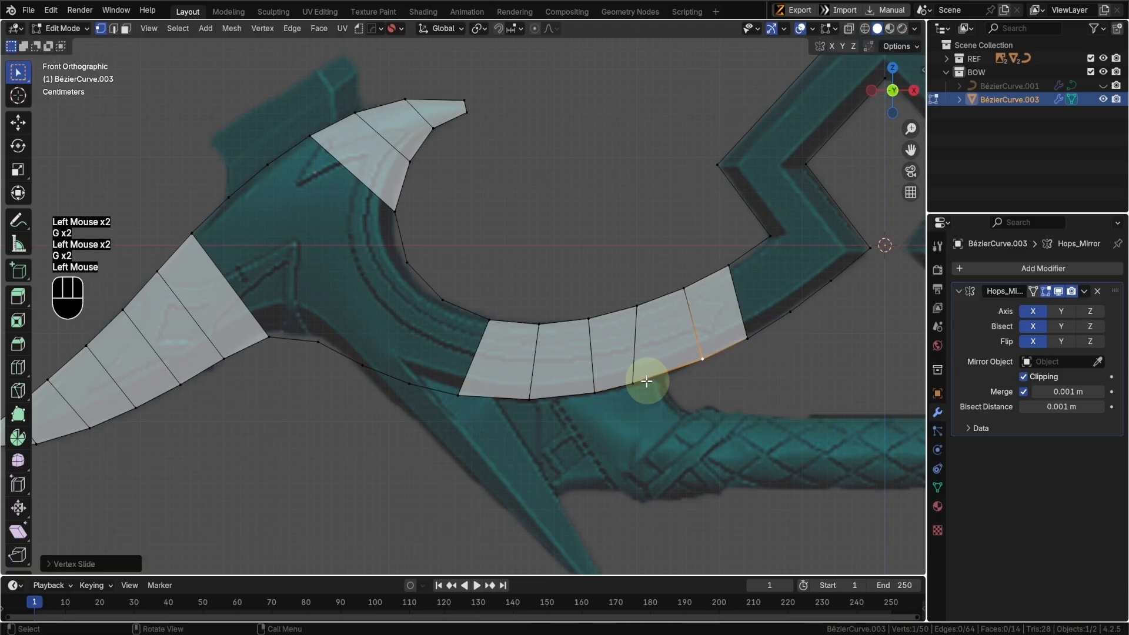
- Fine-tune the bottom vertices of the second, third and end cross edges so the arm's quads are evenly spaced
left_click(648, 381)
key("g")
left_click(663, 375)
left_click(594, 398)
key("g")
key("g")
left_click(593, 398)
key("shift+z")
key("g")
key("g")
left_click(758, 331)
- Reduce the two lower outline vertices between the last arm quad and the diamond's corner to one midway vertex
left_click(792, 310)
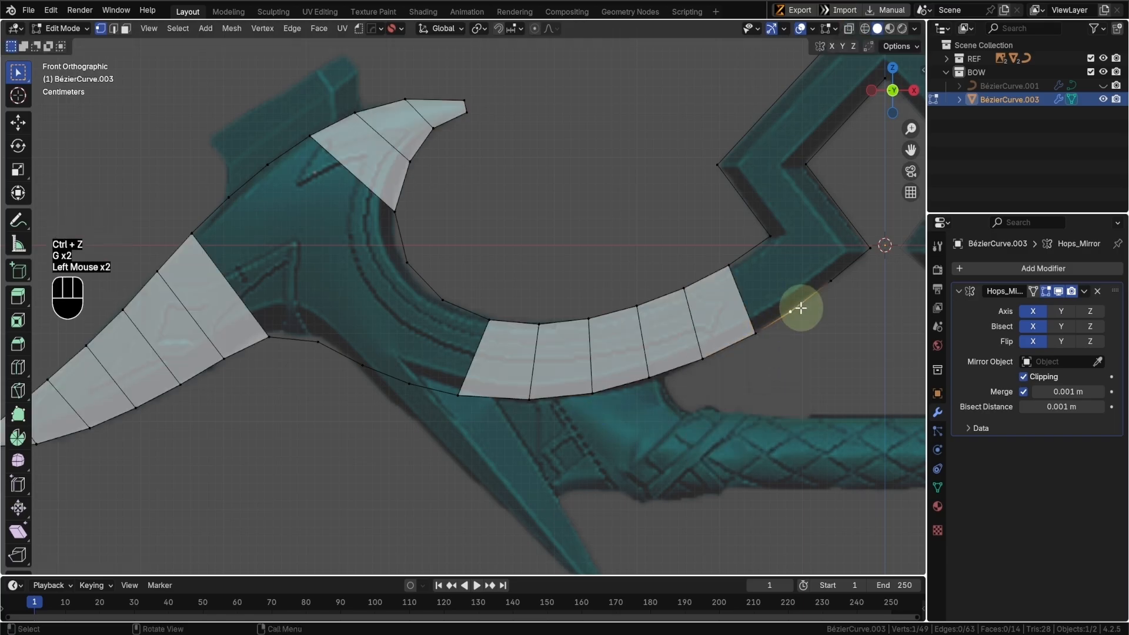
left_click(829, 279)
key("g")
key("g")
left_click(778, 319)
key("shift+z")
- Connect the arm's upper notch vertex to the diamond corner beside the origin, halve the adjacent upper outline edge, and switch to edge selection
left_click_drag(777, 297, 804, 331, "shift")
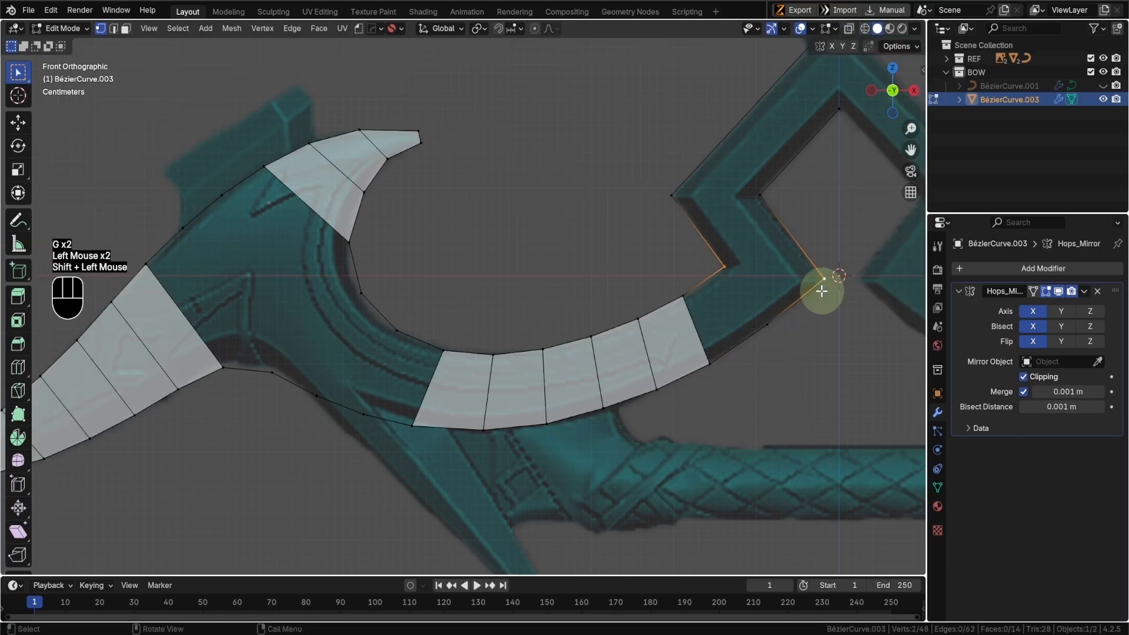
middle_click_drag(805, 293, 789, 300, "shift")
key("ctrl+r")
left_click(680, 290)
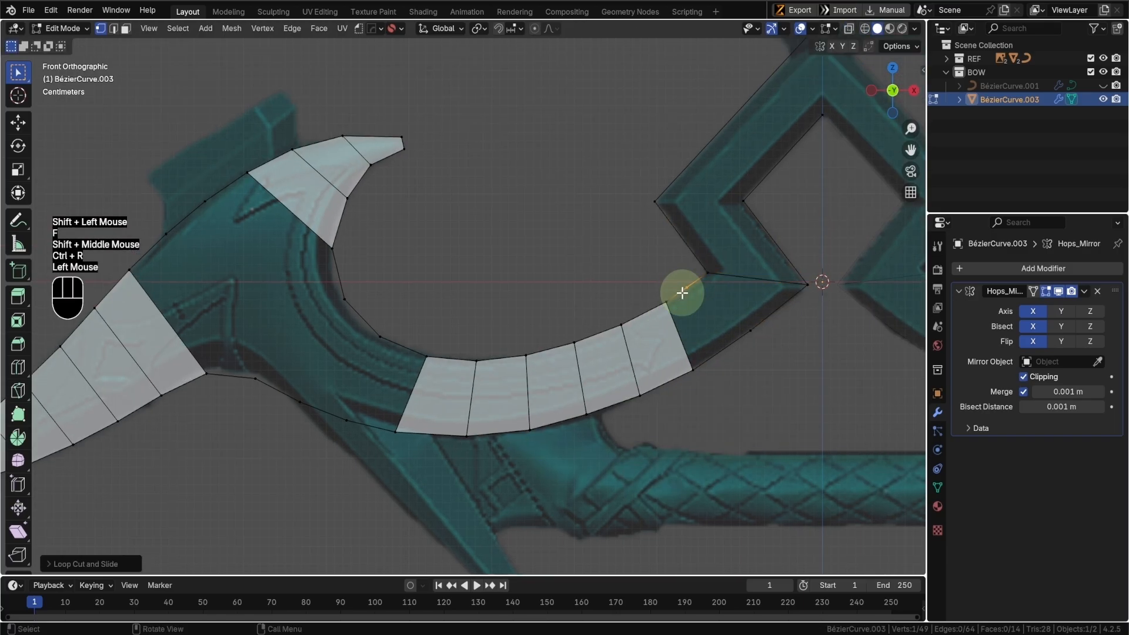
right_click(676, 275)
mouse_move(647, 274)
key("Tab")
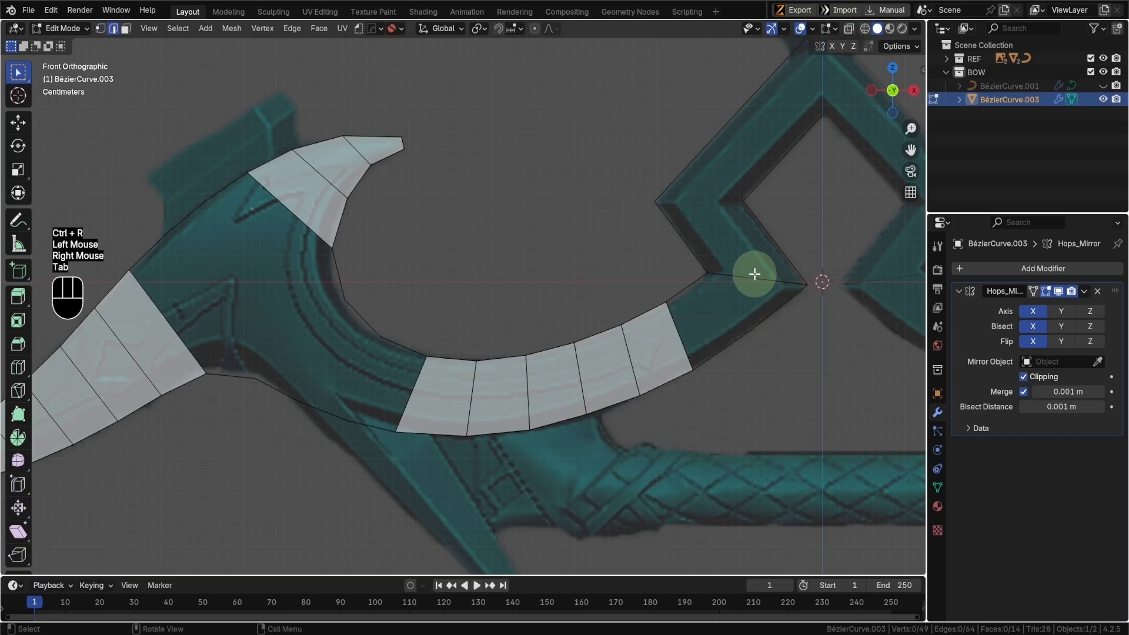
- Fill two quads from the arm's end to the diamond corner and slide the lower vertex of their shared edge
key("f")
key("f")
key("Tab")
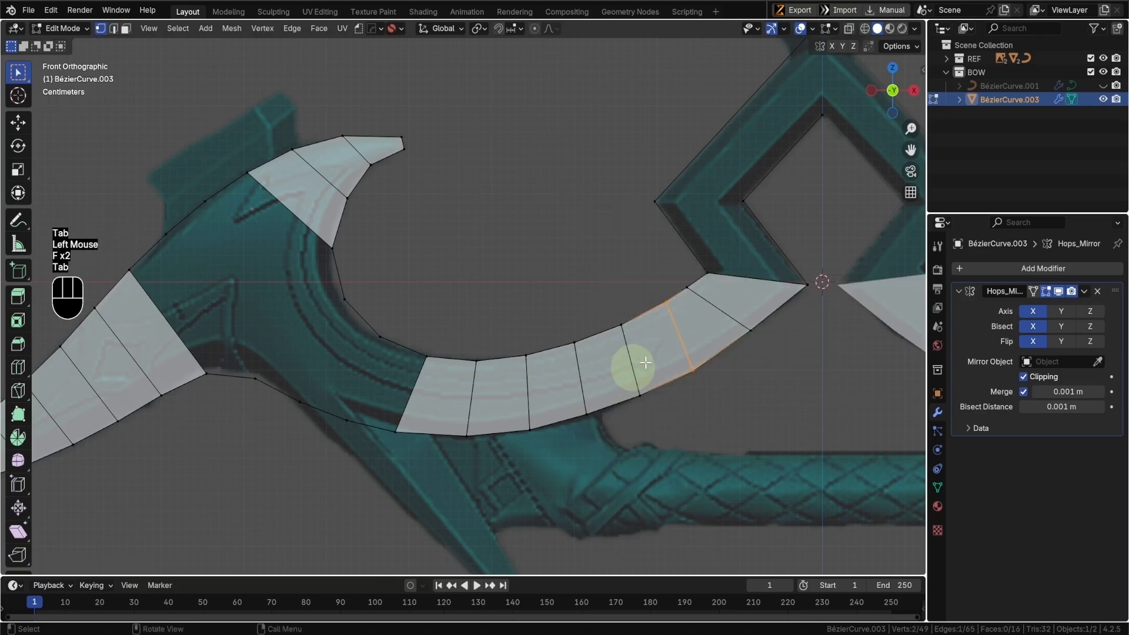
key("shift+z")
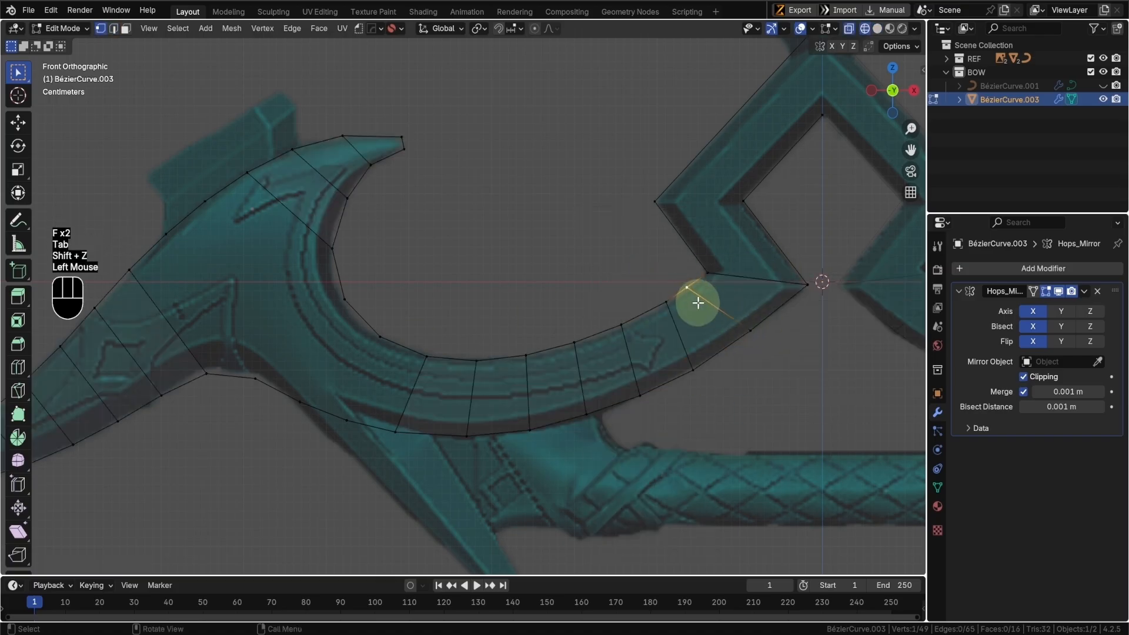
key("g")
key("g")
left_click(746, 331)
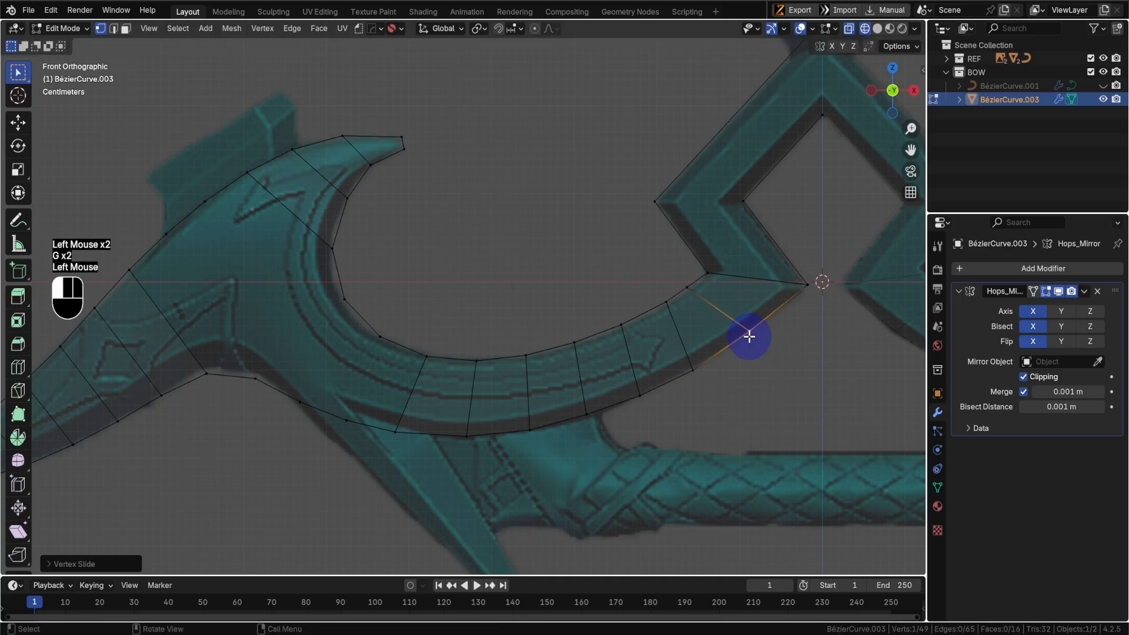
- Extend the curved arm with three quads from its open end towards the base of the upper hook
middle_click_drag(746, 331, 565, 292, "shift")
key("Tab")
left_click(606, 309)
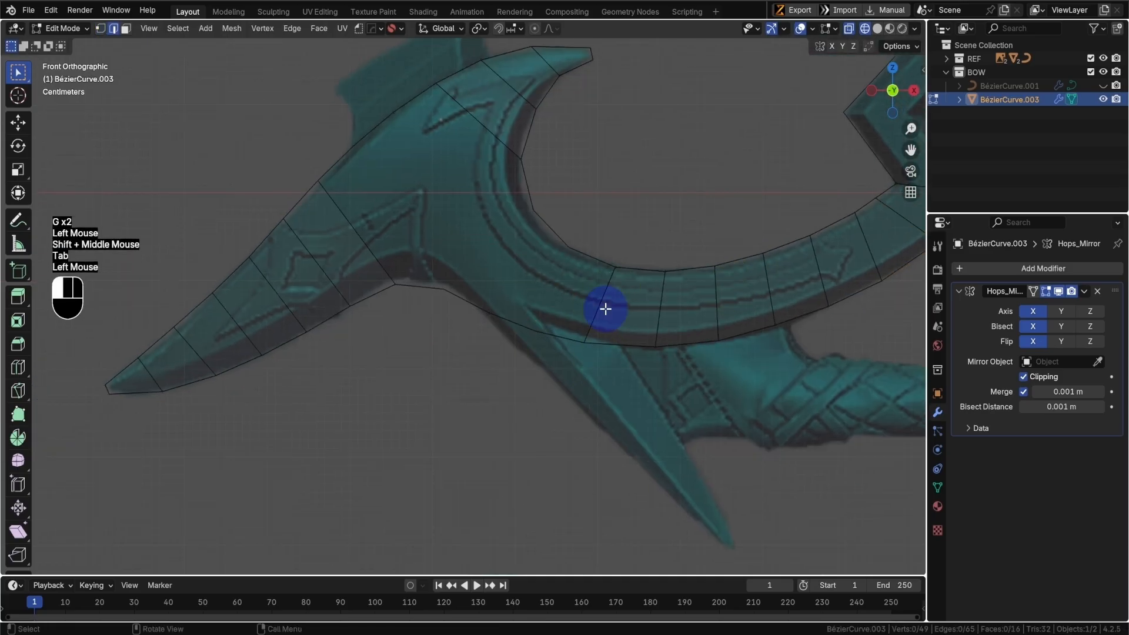
key("f")
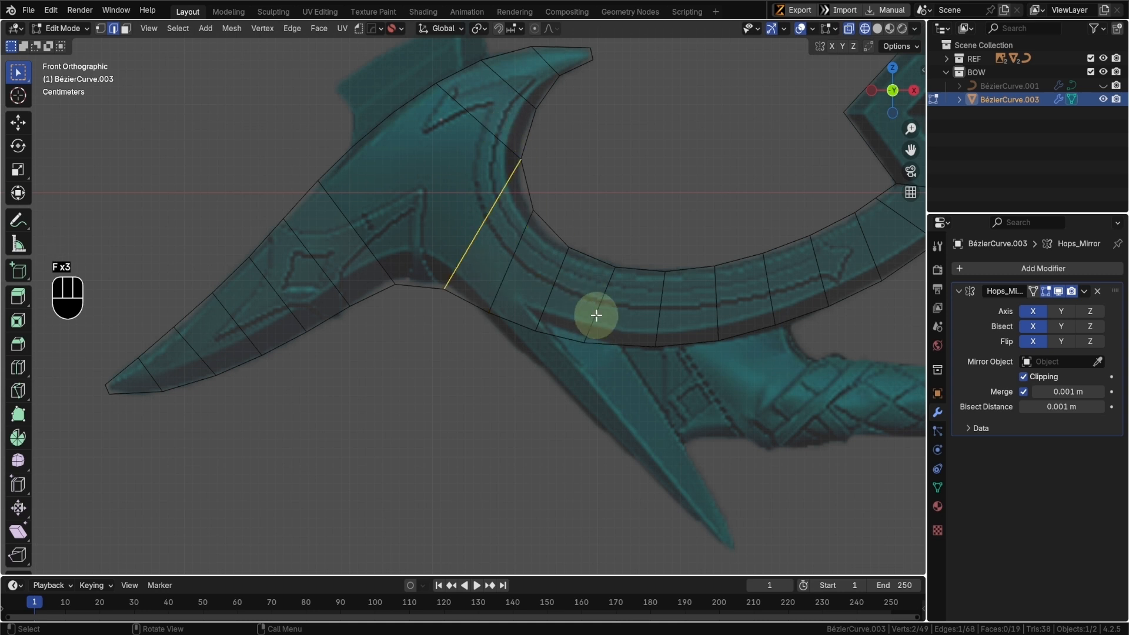
- Nudge the inner-curve vertex below the hook's base and the lower outline vertex of the second new cross edge onto the reference
key("Tab")
left_click(535, 208)
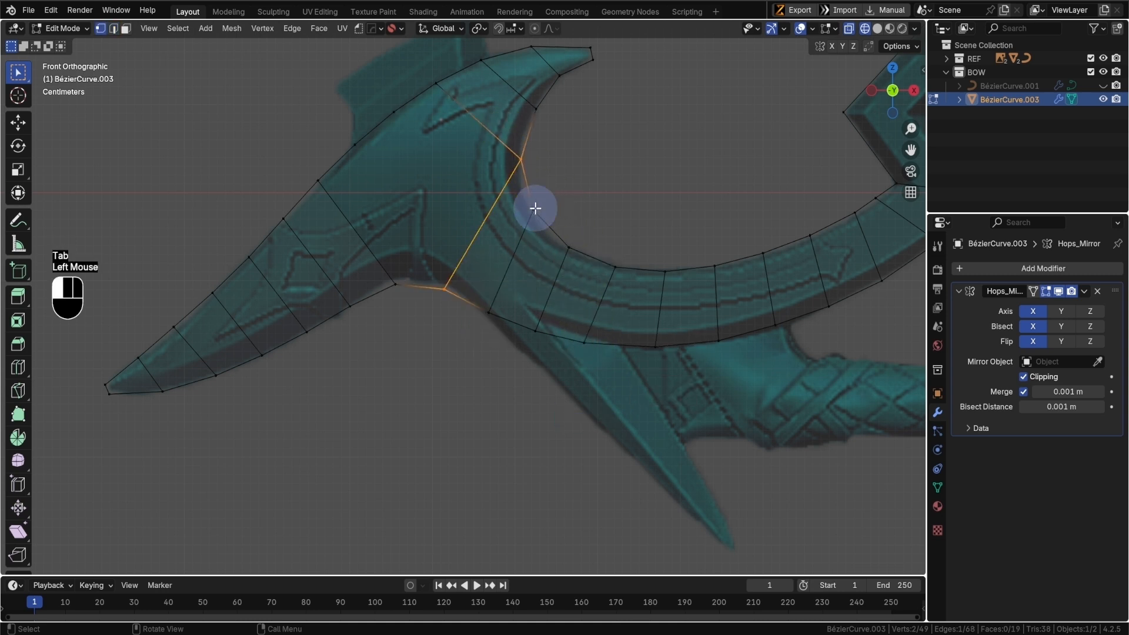
key("g")
left_click(534, 229)
left_click(536, 329)
key("g")
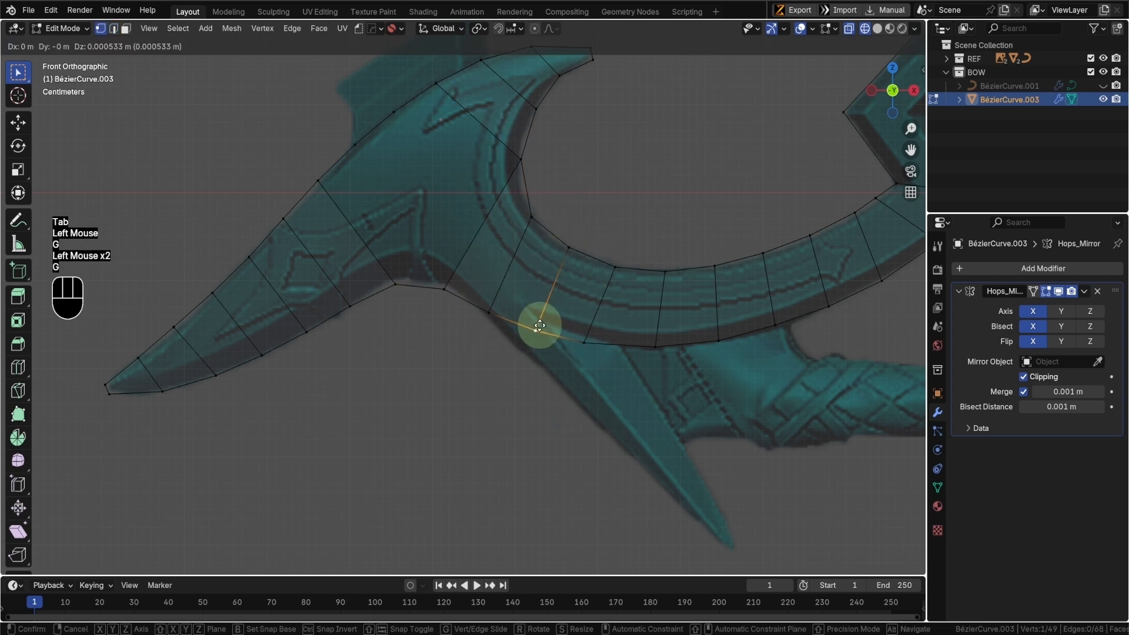
left_click(539, 328)
- Shift the next two lower outline vertices slightly along the arm towards the diamond to even out the quads
left_click(585, 338)
key("g")
left_click(598, 336)
left_click(654, 347)
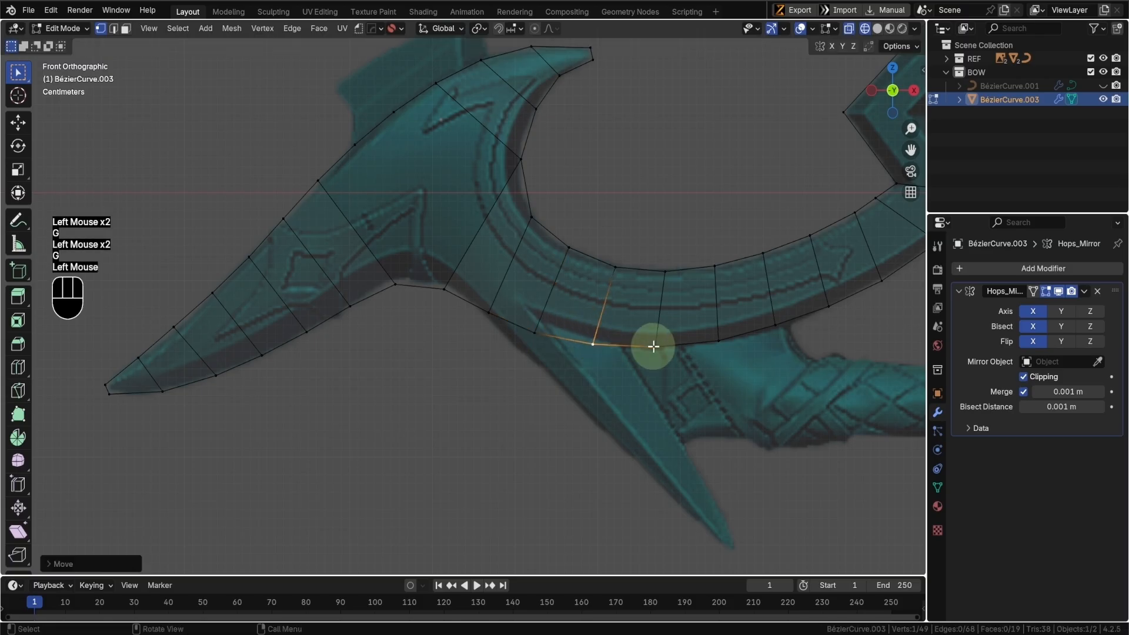
key("g")
left_click(661, 346)
- Fine-tune the arm's lower outline vertices back to the open end's bottom vertex beside the pointed blade
left_click(588, 343)
key("g")
left_click(571, 343)
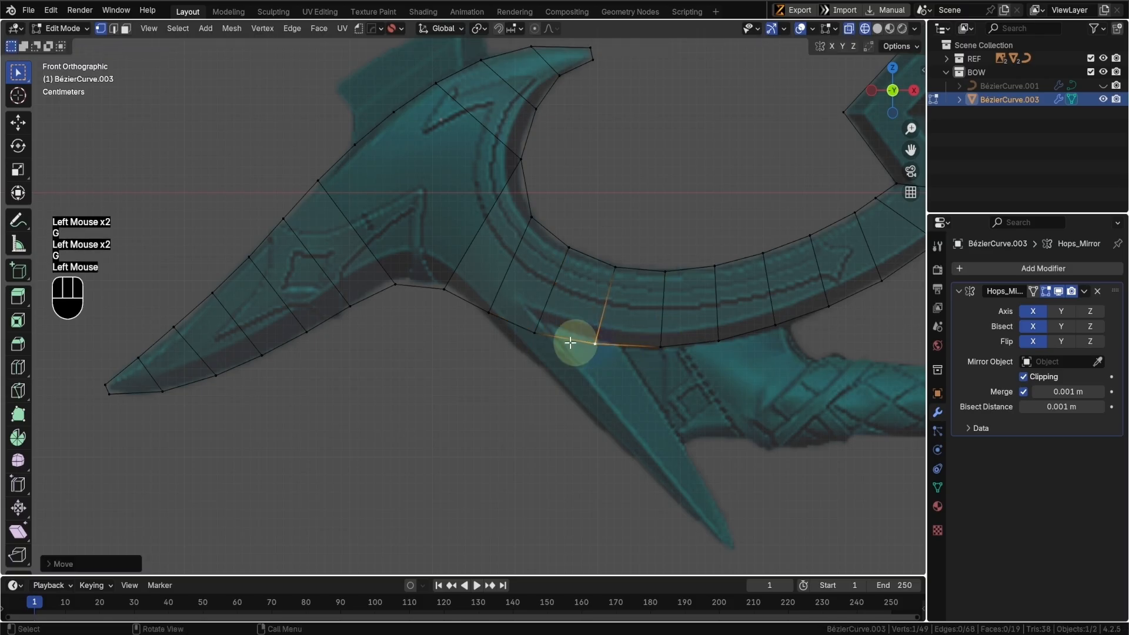
key("g")
left_click(537, 324)
left_click(435, 290)
key("g")
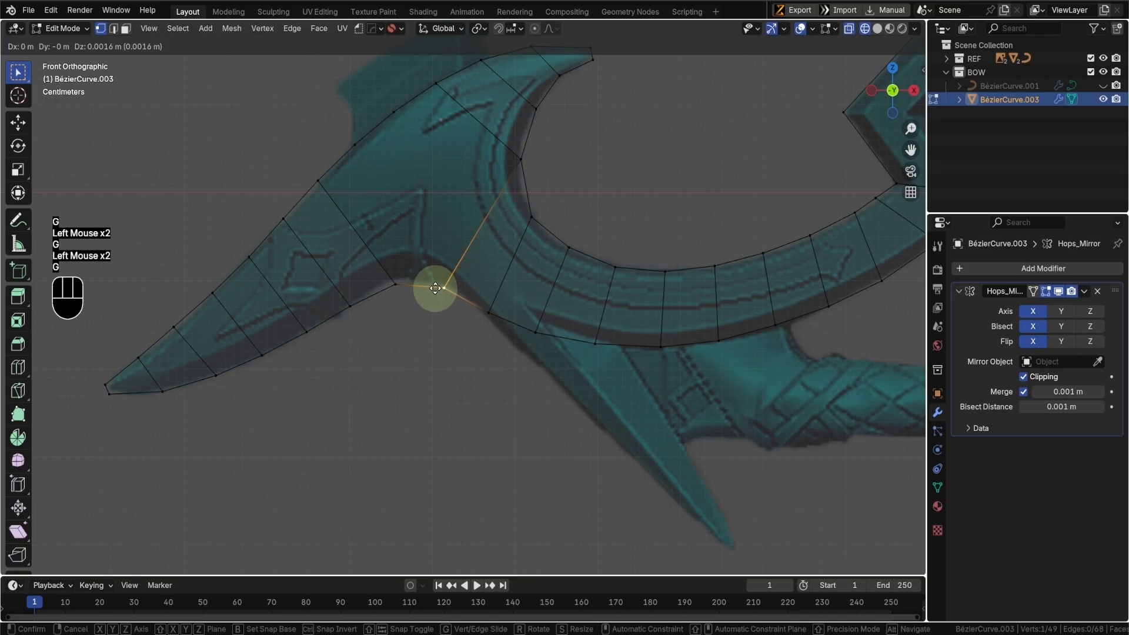
left_click(444, 274)
- Draw annotation strokes tracing the bevel lines along the blade's lower edge, the arm's lower edge and the hook's inner curve
middle_click_drag(496, 224, 541, 261, "shift")
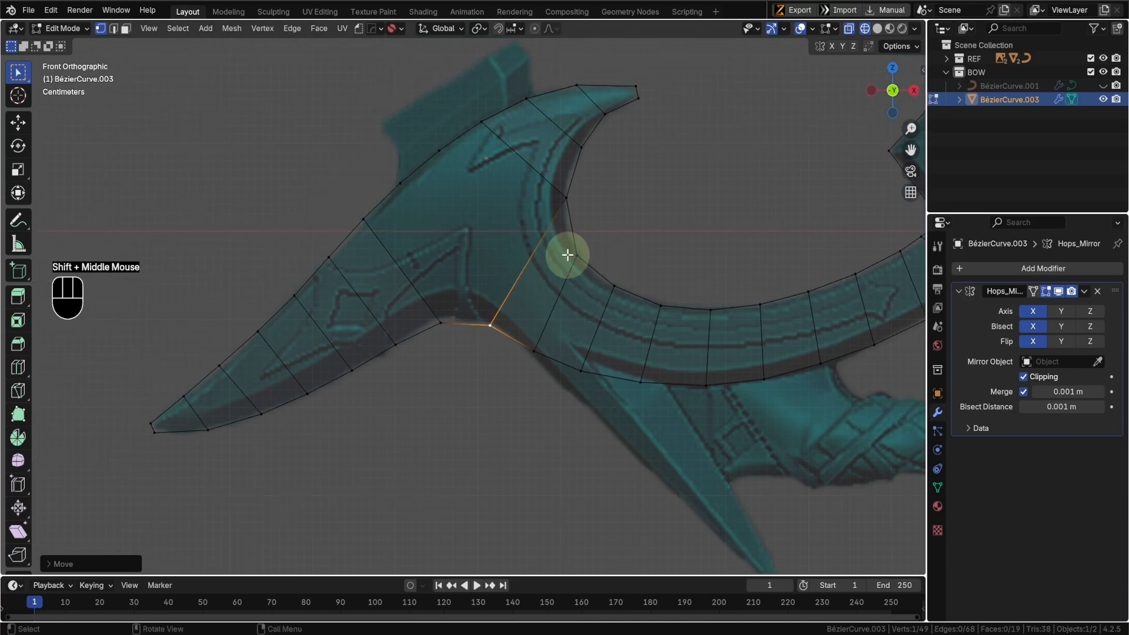
middle_click_drag(529, 300, 574, 257, "shift")
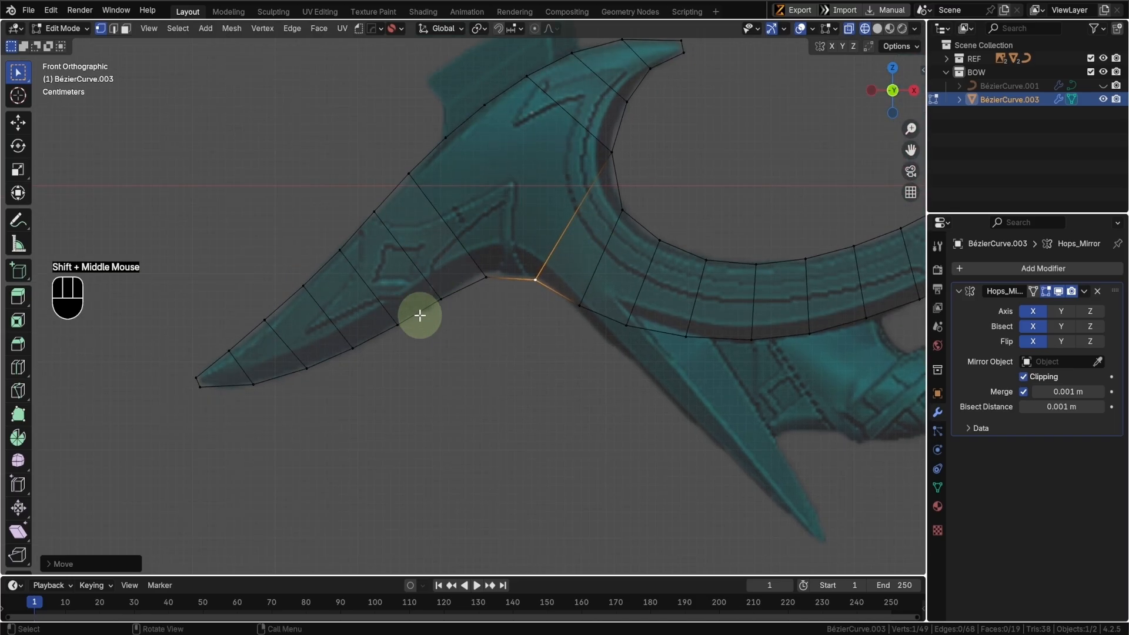
key("d")
left_click_drag(197, 381, 238, 377)
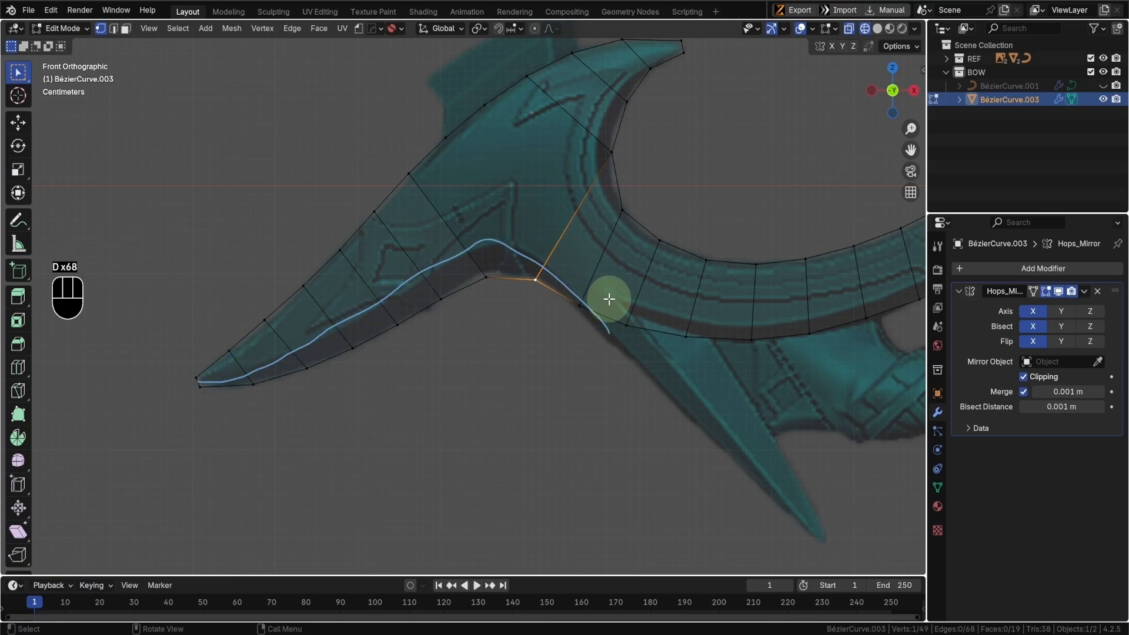
left_click_drag(609, 299, 674, 310)
left_click_drag(754, 326, 763, 329)
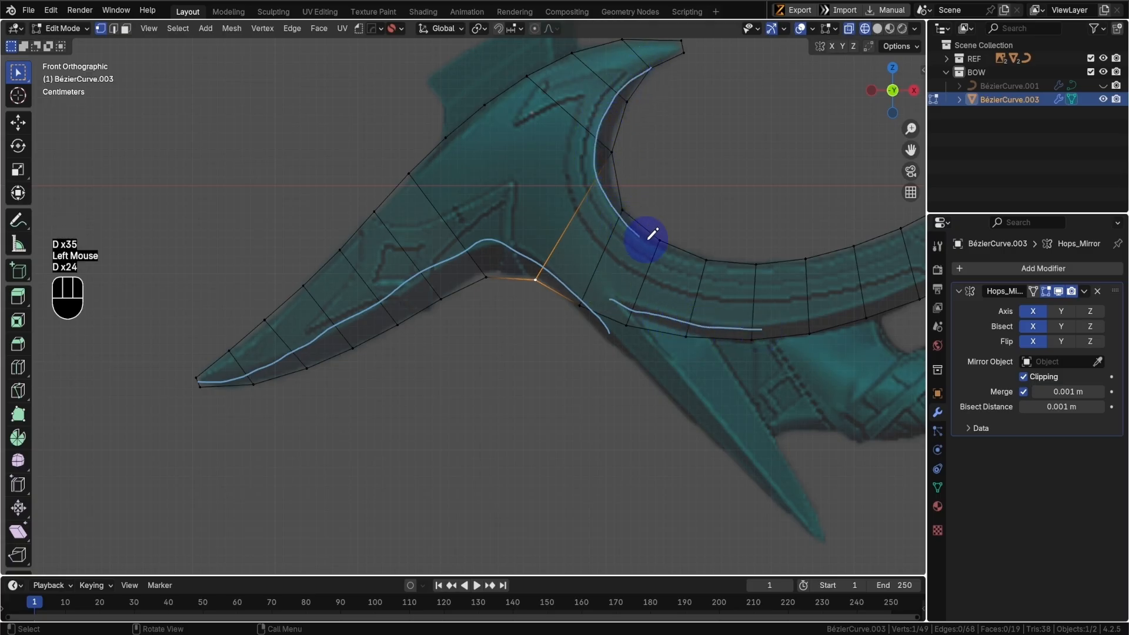
left_click_drag(653, 233, 652, 243)
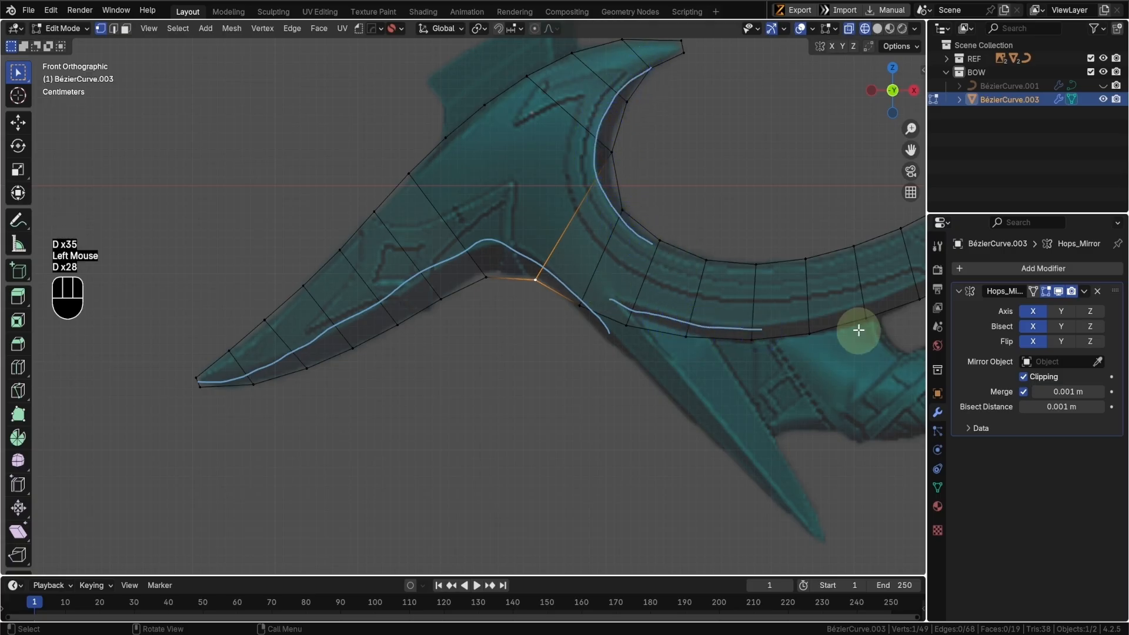
- Delete the Note annotation layer and return to the selection tool
left_click(18, 221)
left_click(129, 47)
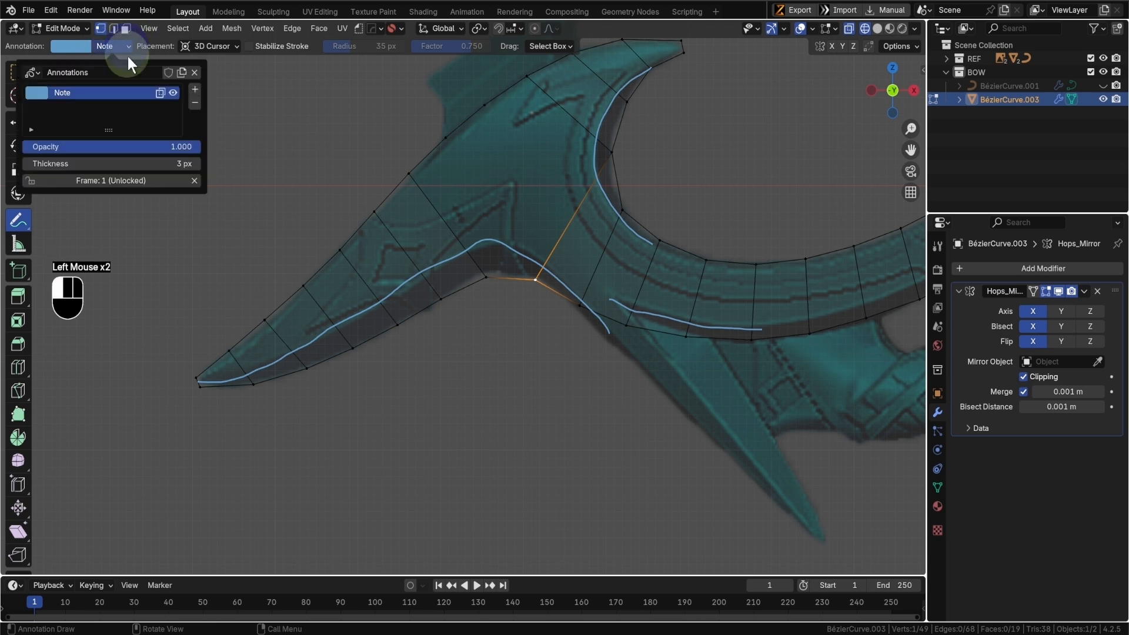
left_click(194, 105)
middle_click_drag(549, 277, 443, 300, "shift")
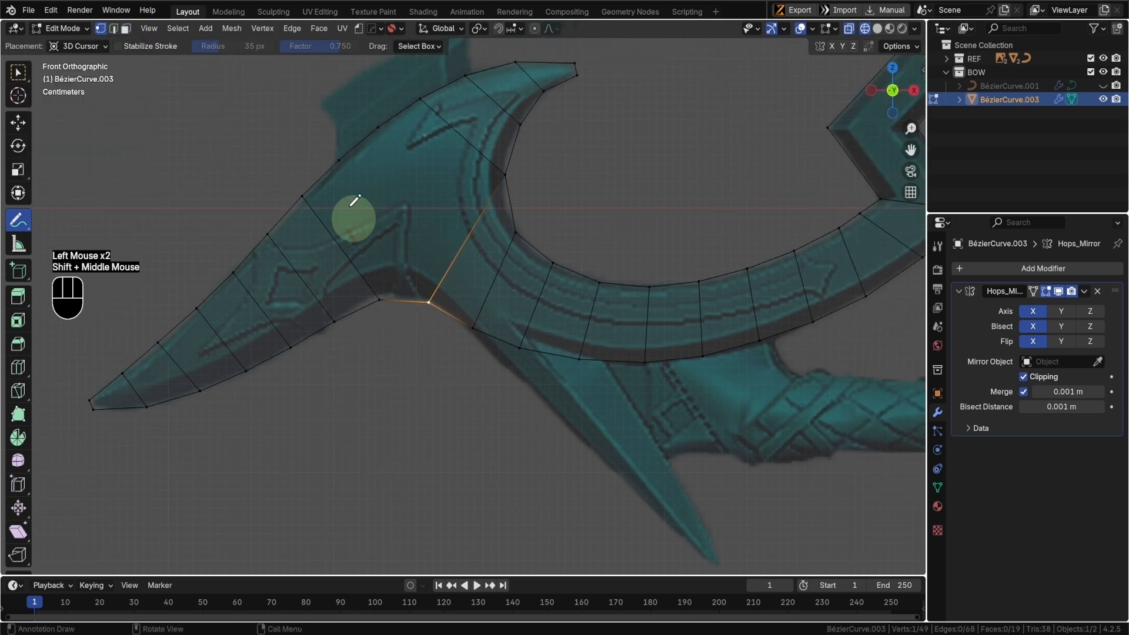
key("w")
- Add two lengthwise loop cuts through the pointed blade, one near its upper edge and one along the lower bevel line
middle_click_drag(174, 187, 231, 160, "shift")
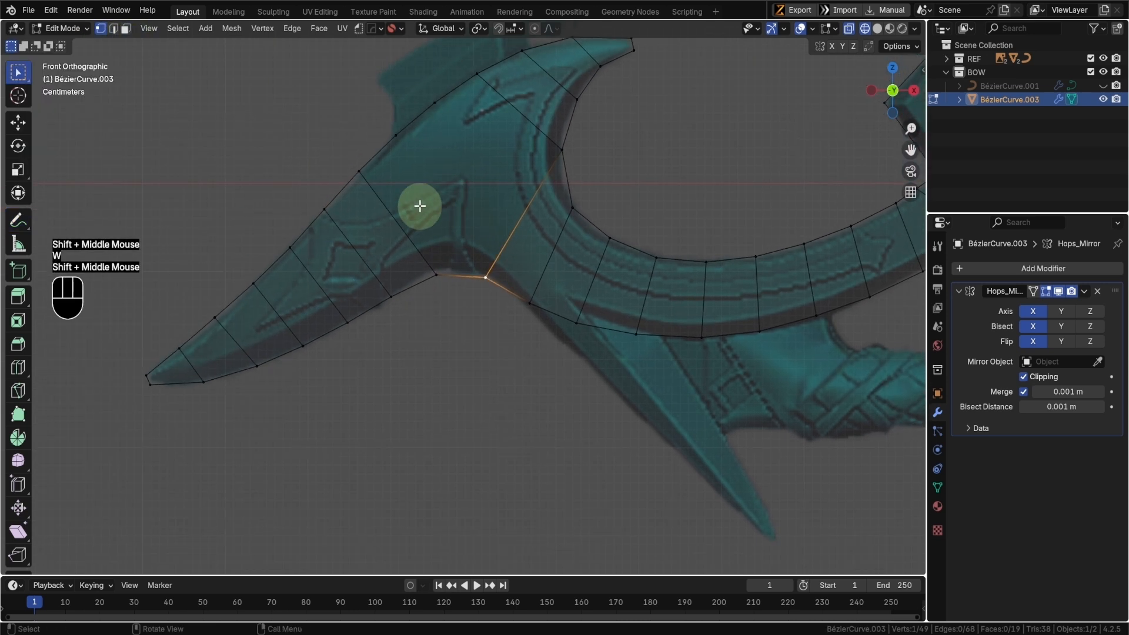
key("ctrl+r")
left_click(403, 197)
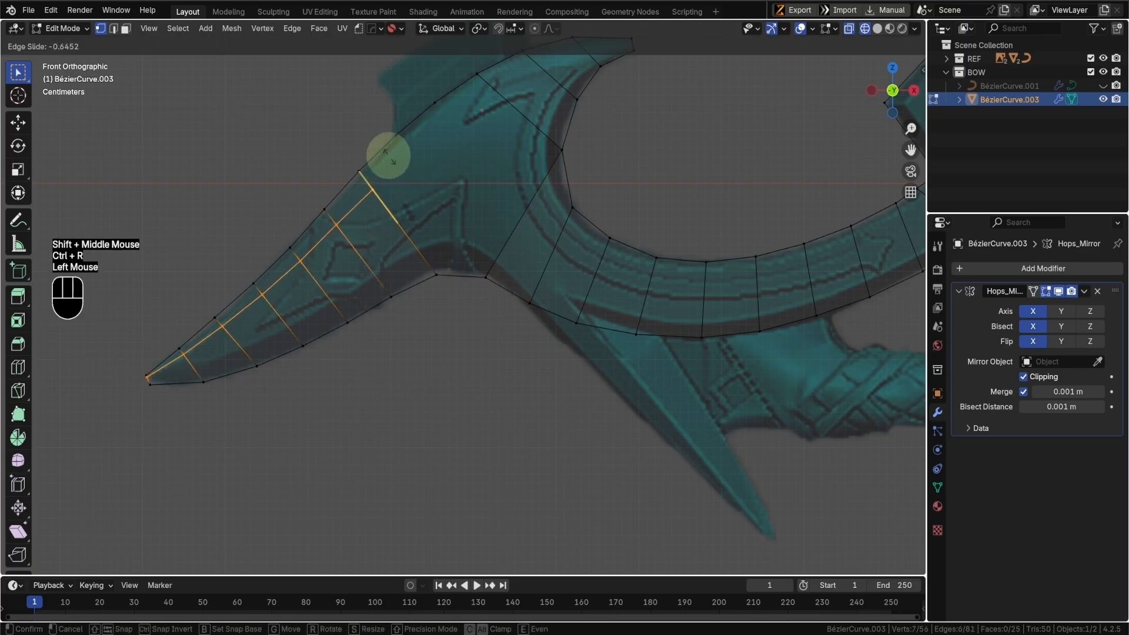
left_click(386, 154)
key("ctrl+r")
left_click(392, 228)
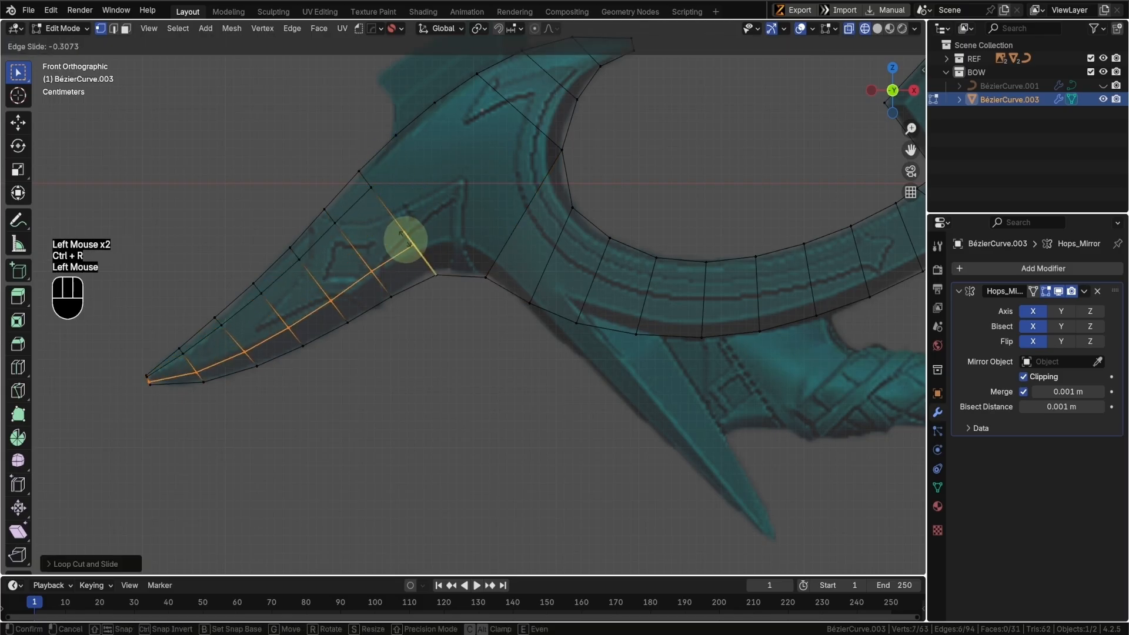
left_click(407, 240)
- Add two lengthwise loop cuts through the upper hook, one near its outer edge and one along the inner bevel line
middle_click_drag(442, 266, 358, 375, "shift")
key("ctrl+r")
left_click(479, 184)
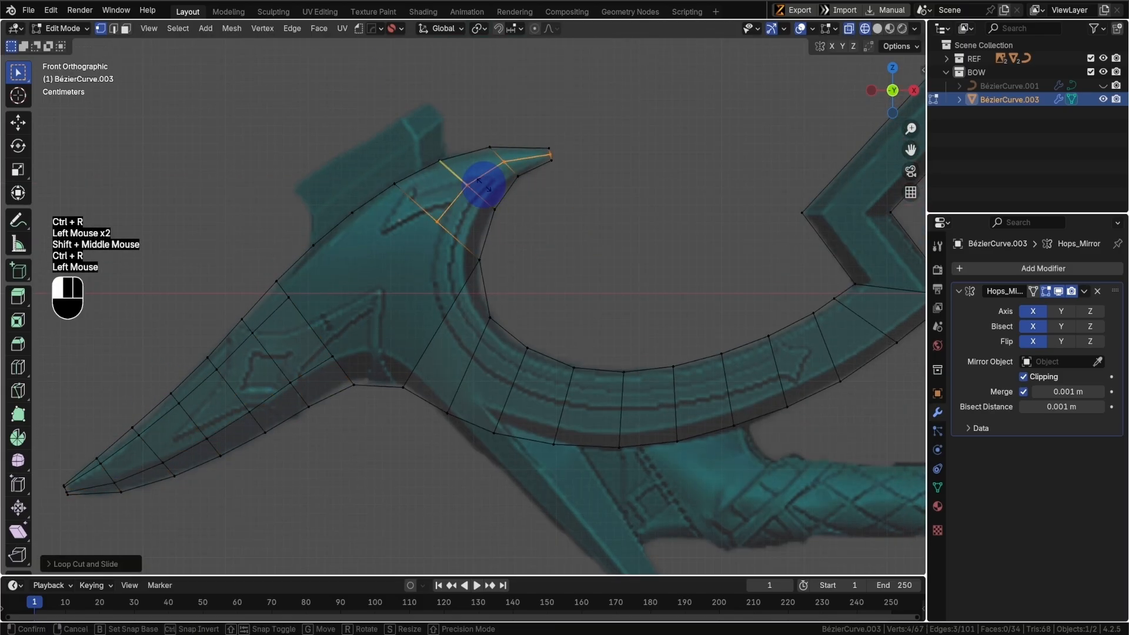
left_click(473, 191)
key("ctrl+r")
left_click(478, 200)
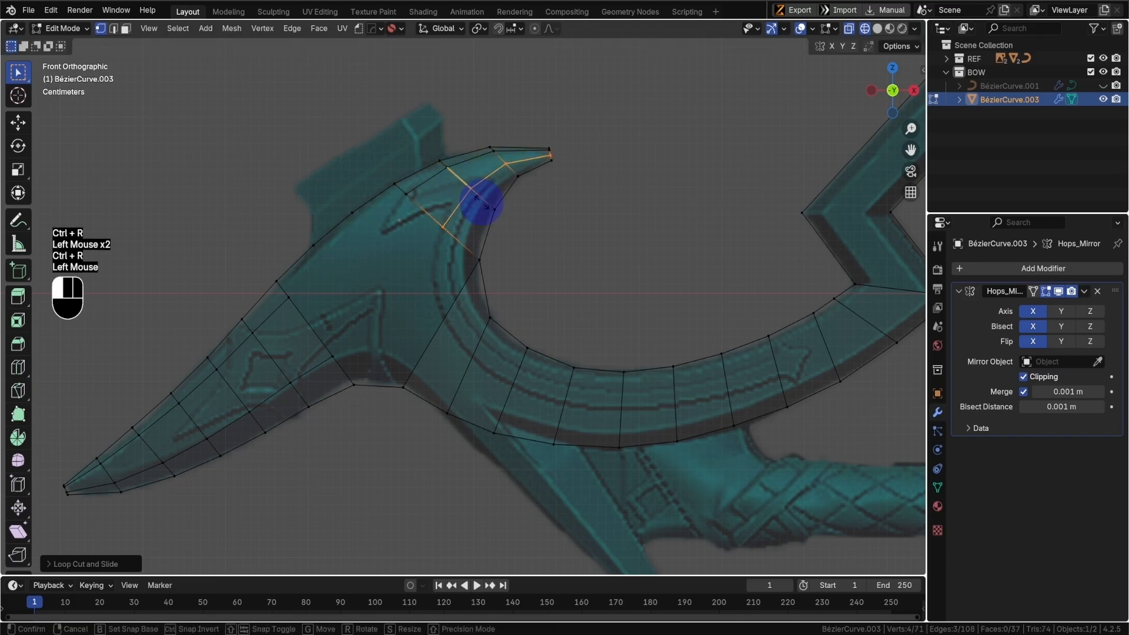
left_click(489, 215)
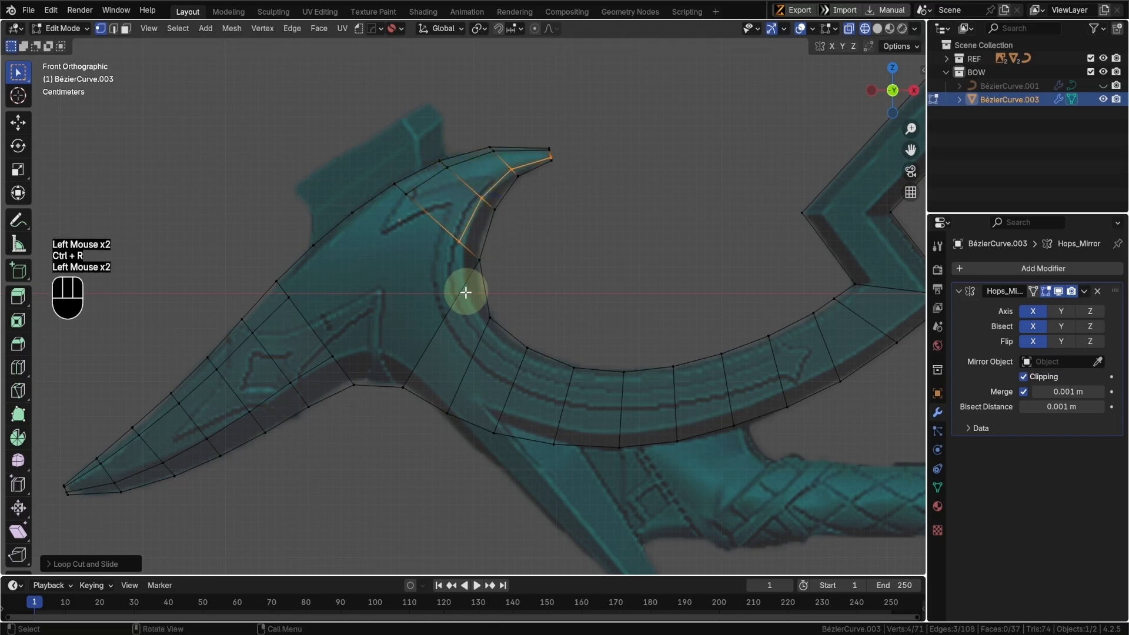
- Add two lengthwise loop cuts along the curved arm, one near its upper edge and one along the lower bevel line
key("ctrl+r")
left_click(486, 340)
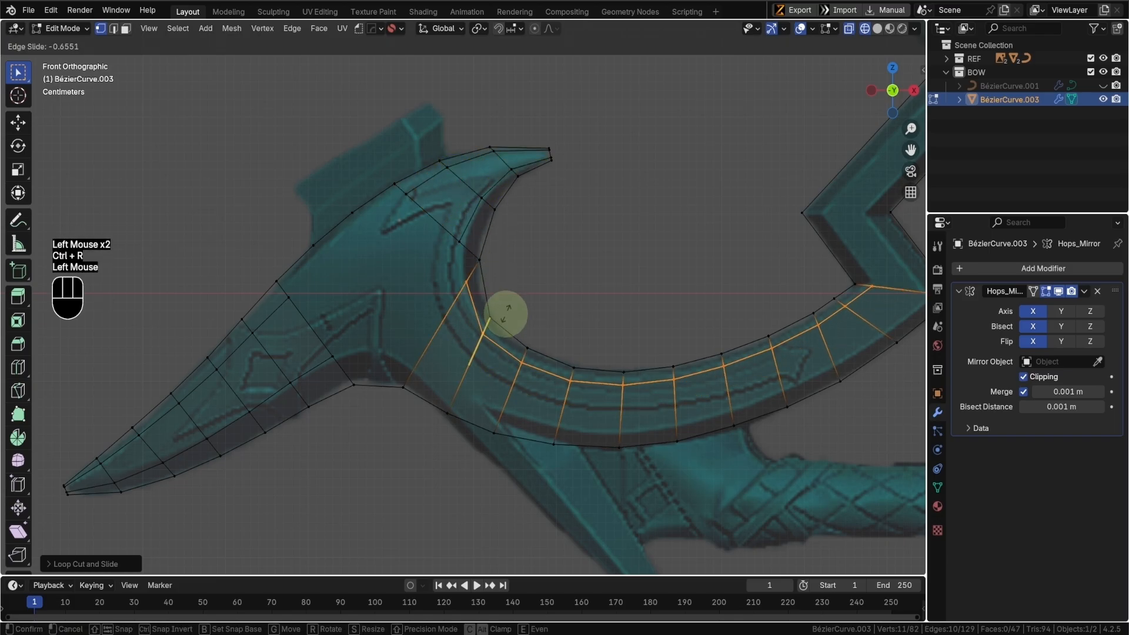
left_click(517, 378)
key("ctrl+r")
left_click(517, 378)
left_click(513, 398)
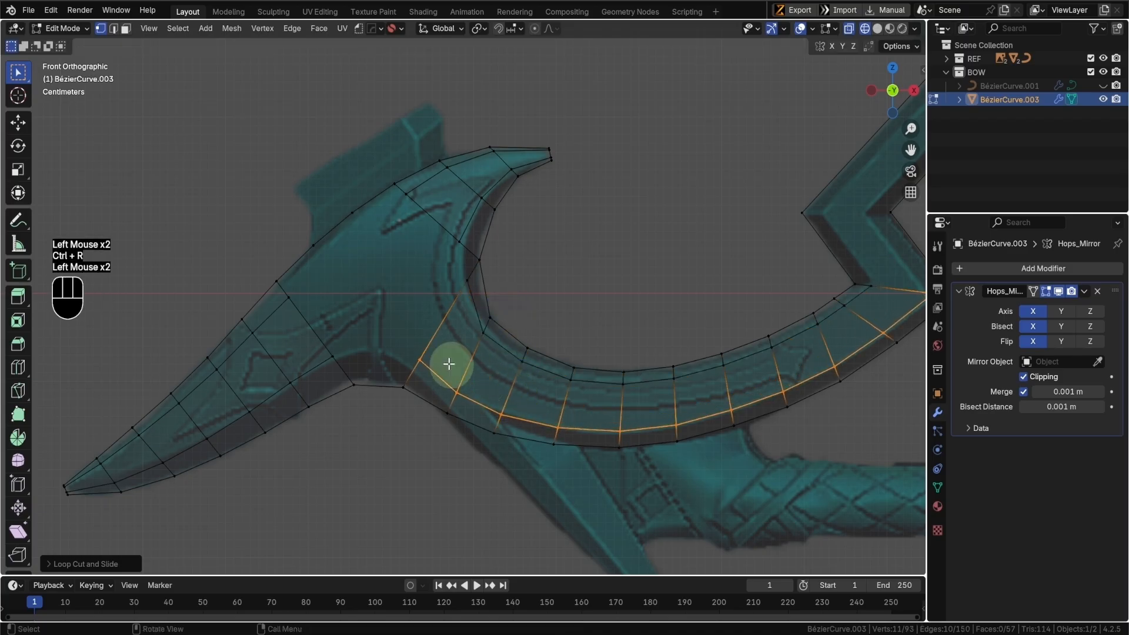
- Rip the inner-curve vertex shared by hook and arm, and move the arm's two top end vertices down along the bevel
scroll(433, 419, "up", 1)
middle_click_drag(411, 365, 437, 398, "shift")
scroll(437, 396, "up", 1, "shift")
left_click(505, 306)
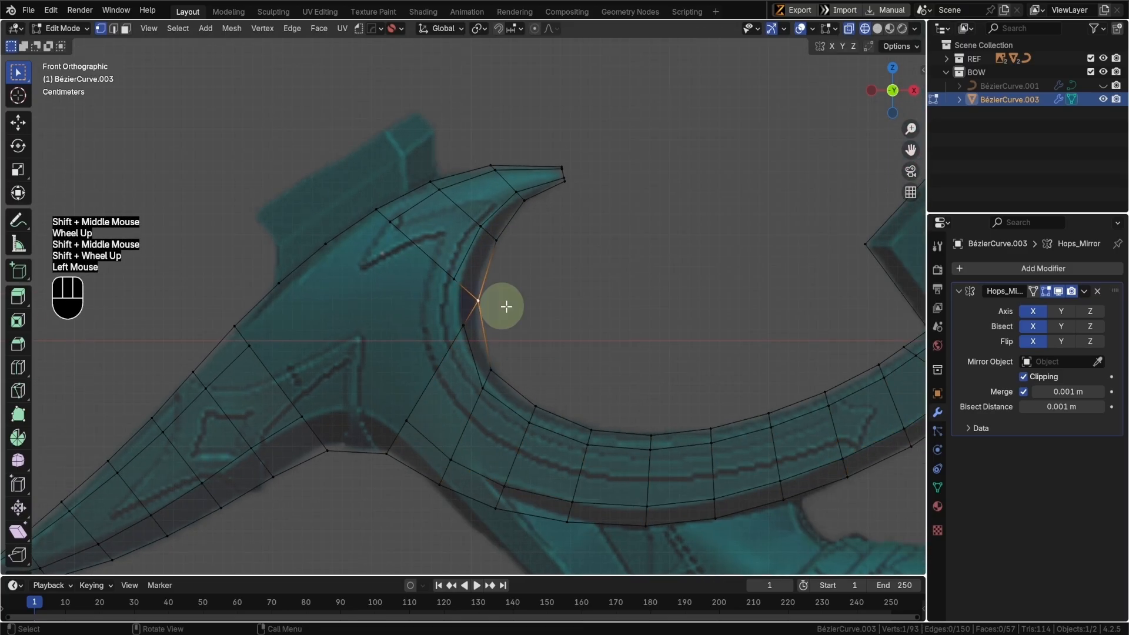
key("v")
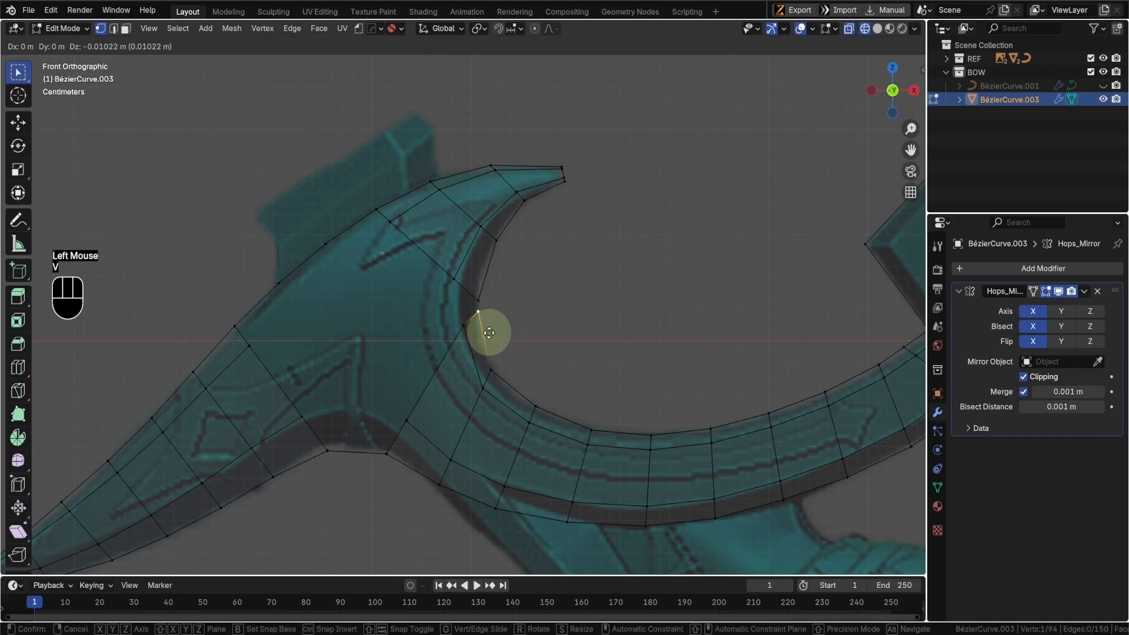
left_click(488, 340)
left_click(474, 333, "shift")
key("g")
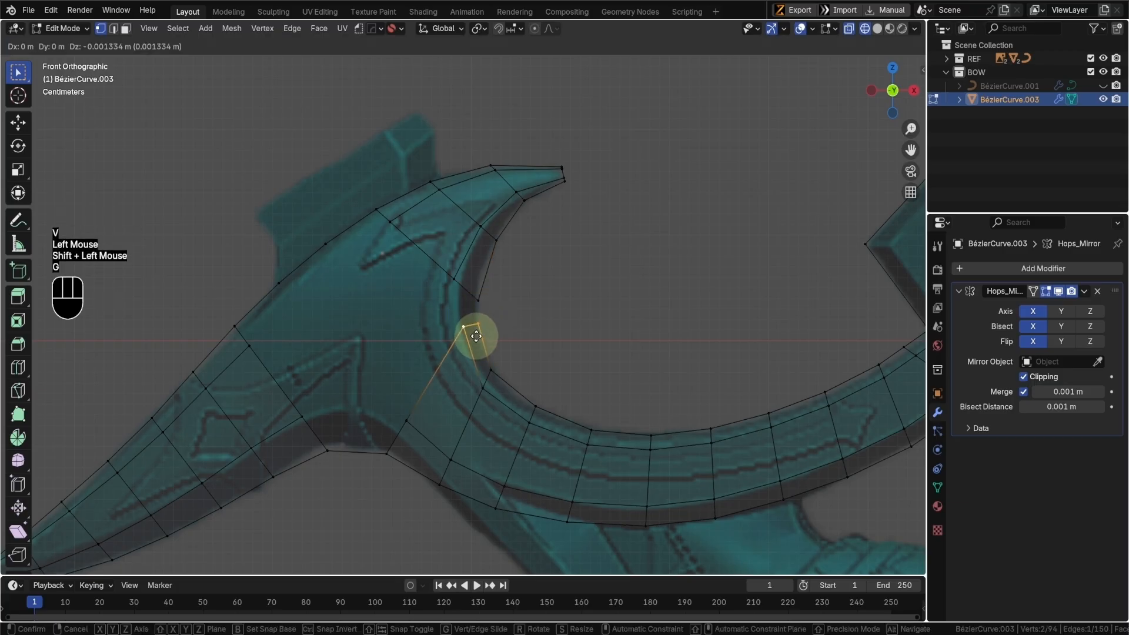
left_click(476, 344)
- Raise the hook's ripped inner vertex along the outline and align the adjacent bevel-line vertex with the reference
left_click(483, 303)
key("g")
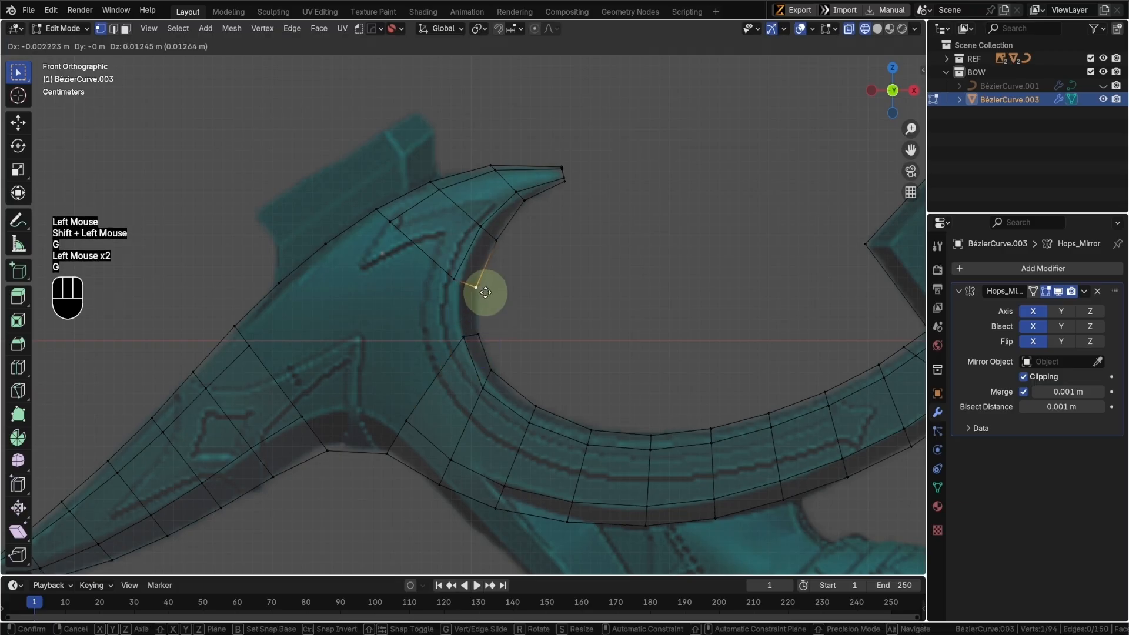
left_click(487, 289)
left_click(460, 284)
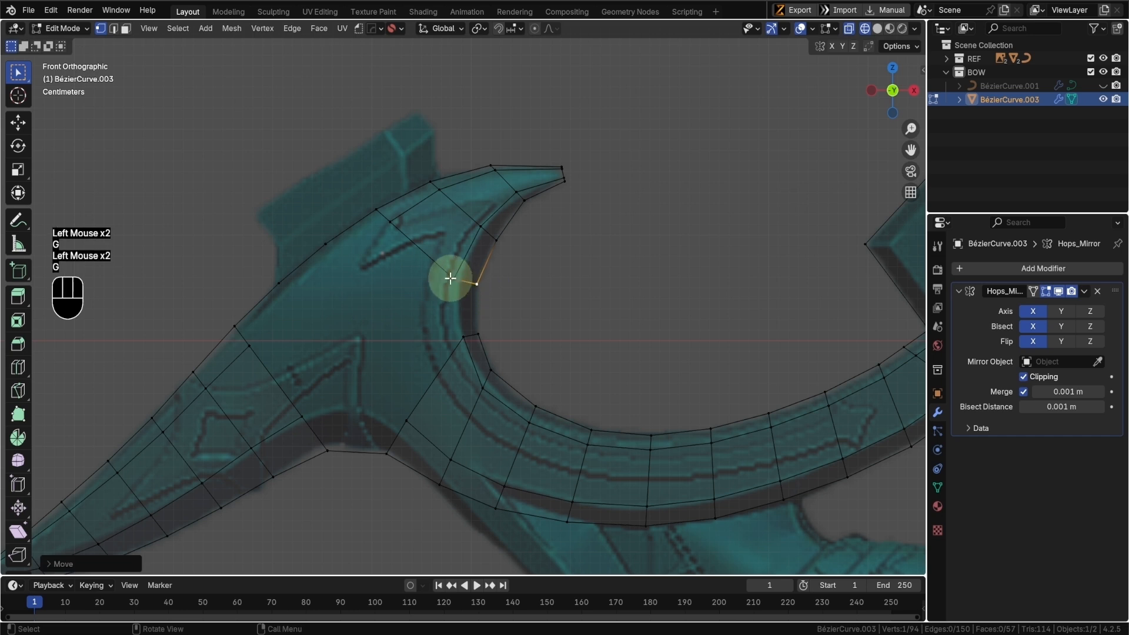
left_click(452, 279)
key("g")
left_click(460, 284)
- Fill the gap between the hook's and the arm's inner bevel strips with a quad
left_click(464, 336, "shift")
left_click(477, 334, "shift")
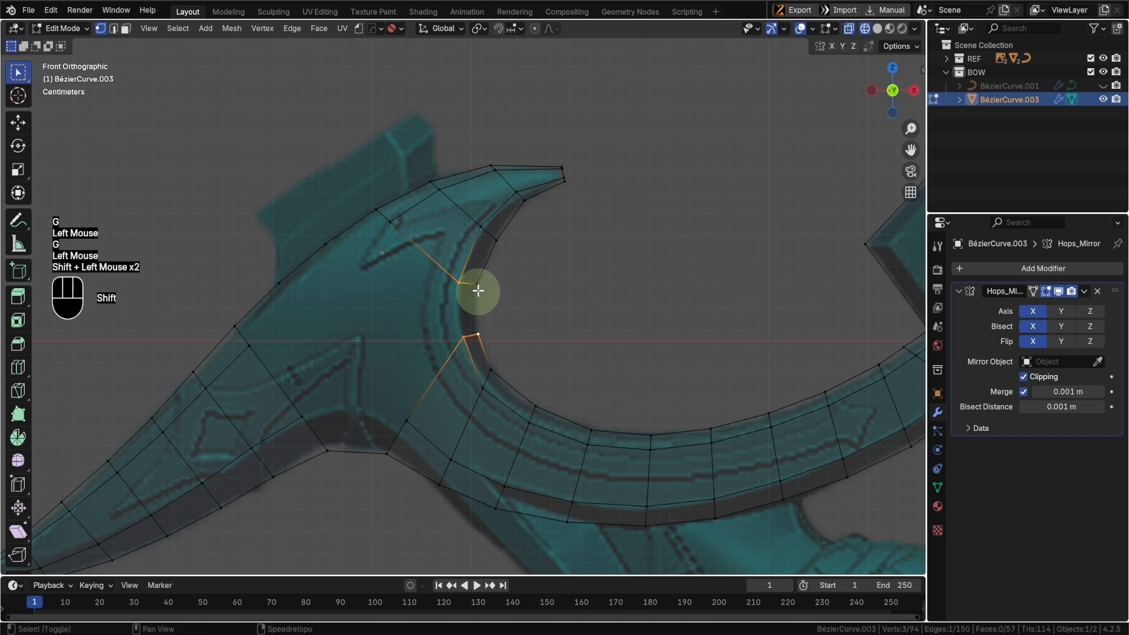
left_click(476, 285, "shift")
key("f")
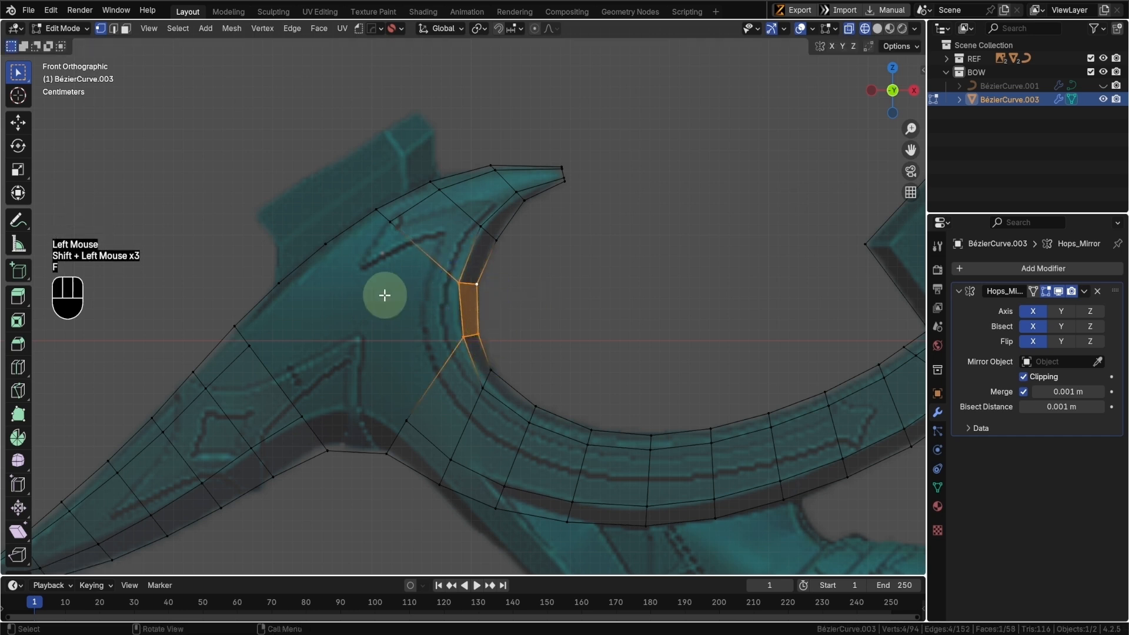
- Extrude two vertices from the hook's outer loop below the upper outline and connect them to the blade's upper loop
left_click(387, 224)
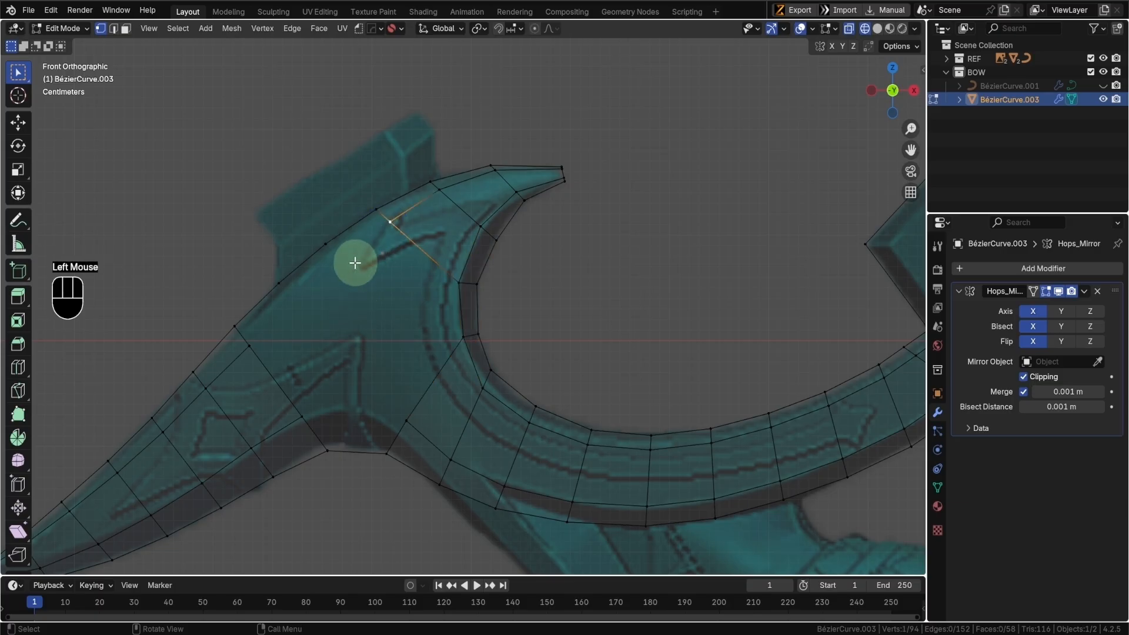
right_click(340, 259, "ctrl")
right_click(294, 305, "ctrl")
left_click(271, 336, "shift")
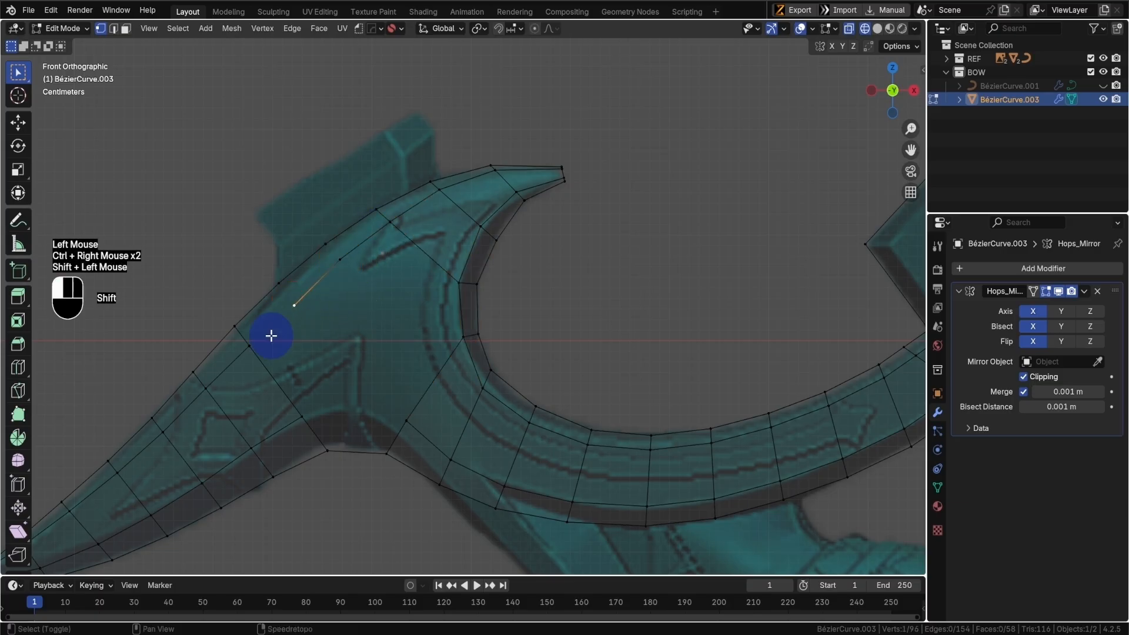
key("f")
left_click(249, 346)
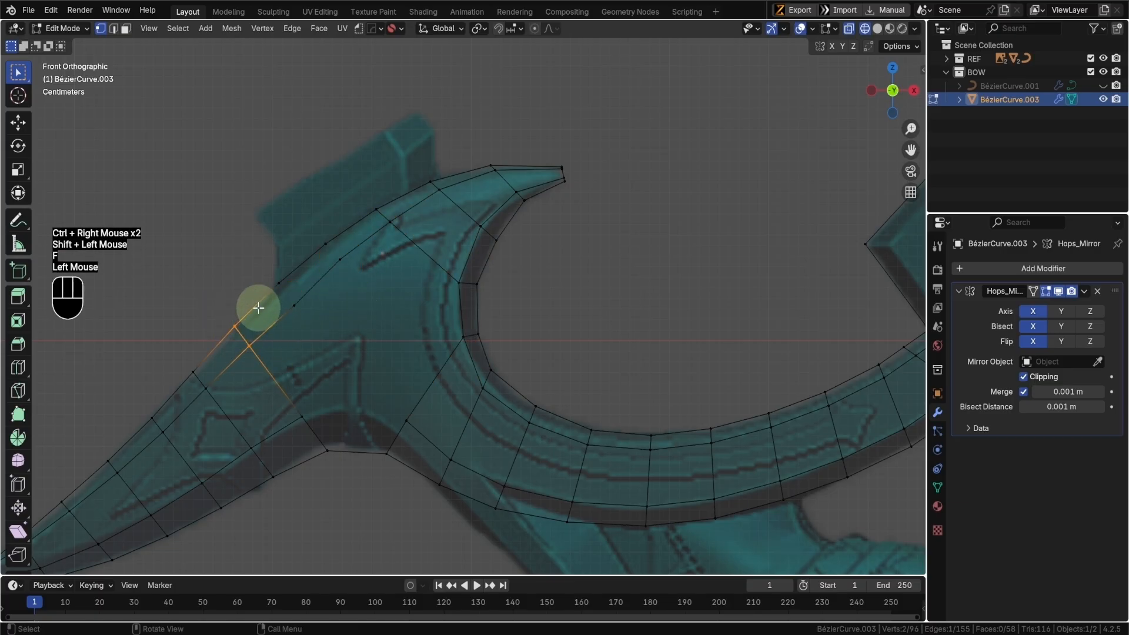
- Fill three more quads along the outer strip between the lower-left limb and the upper horn
key("f")
key("f")
key("f")
- Add two evenly spaced lengthwise loop cuts through the wide strip of the bow's curved arm
middle_click_drag(429, 383, 436, 325, "shift")
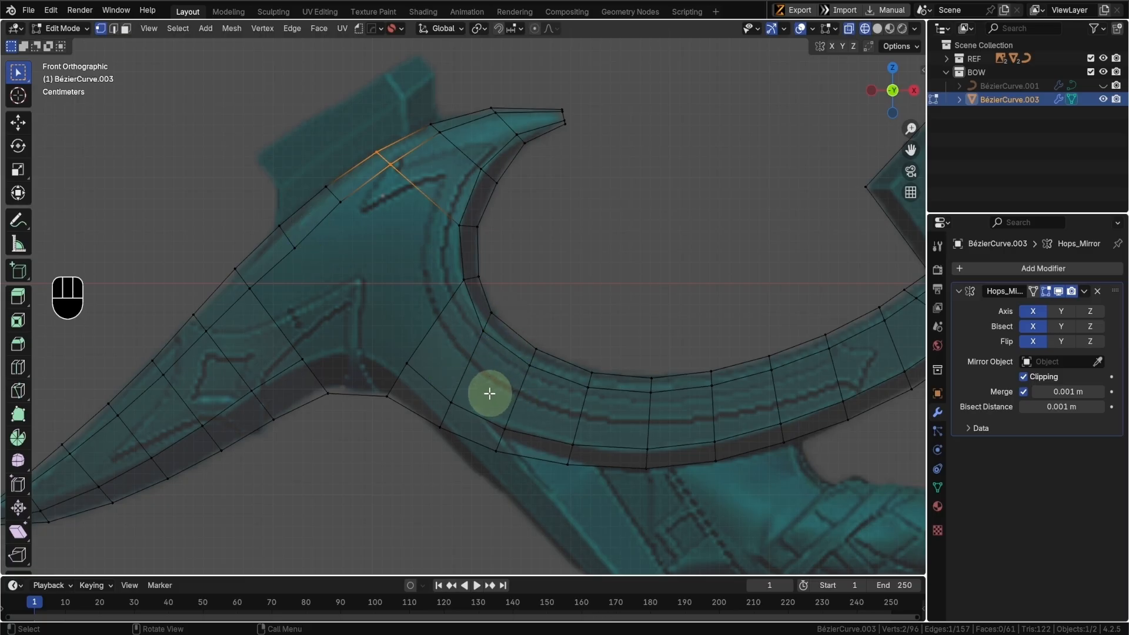
middle_click_drag(490, 393, 489, 364, "shift")
key("ctrl+r")
scroll(489, 364, "up", 1)
left_click(488, 362)
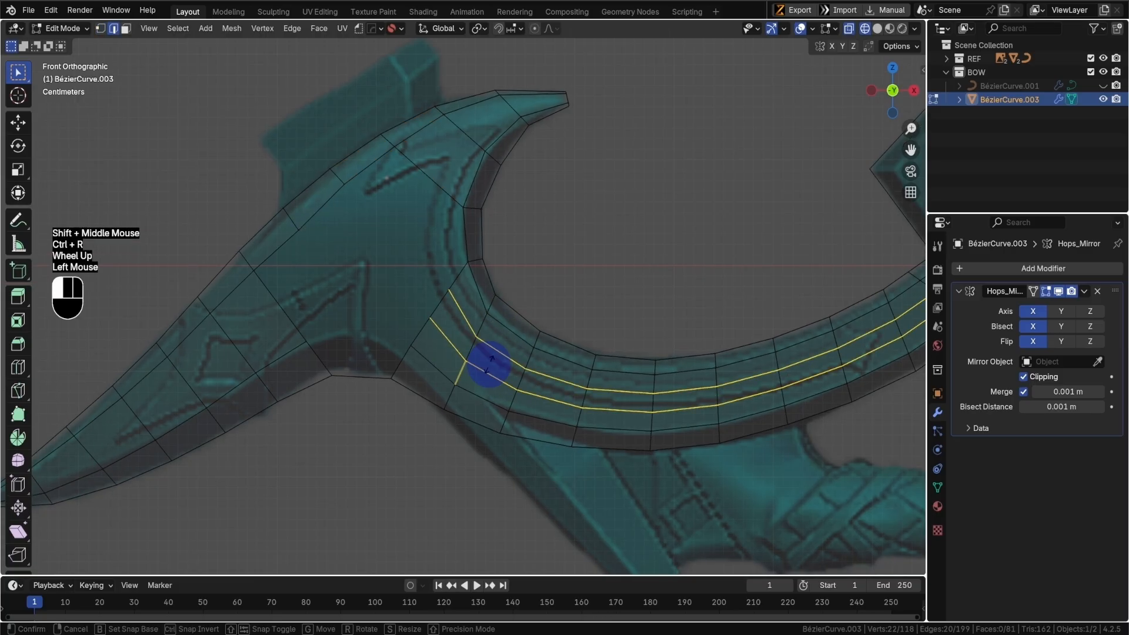
right_click(487, 361)
- Add one centred lengthwise loop cut through the upper horn and one through the lower-left limb
key("ctrl+r")
left_click(464, 154)
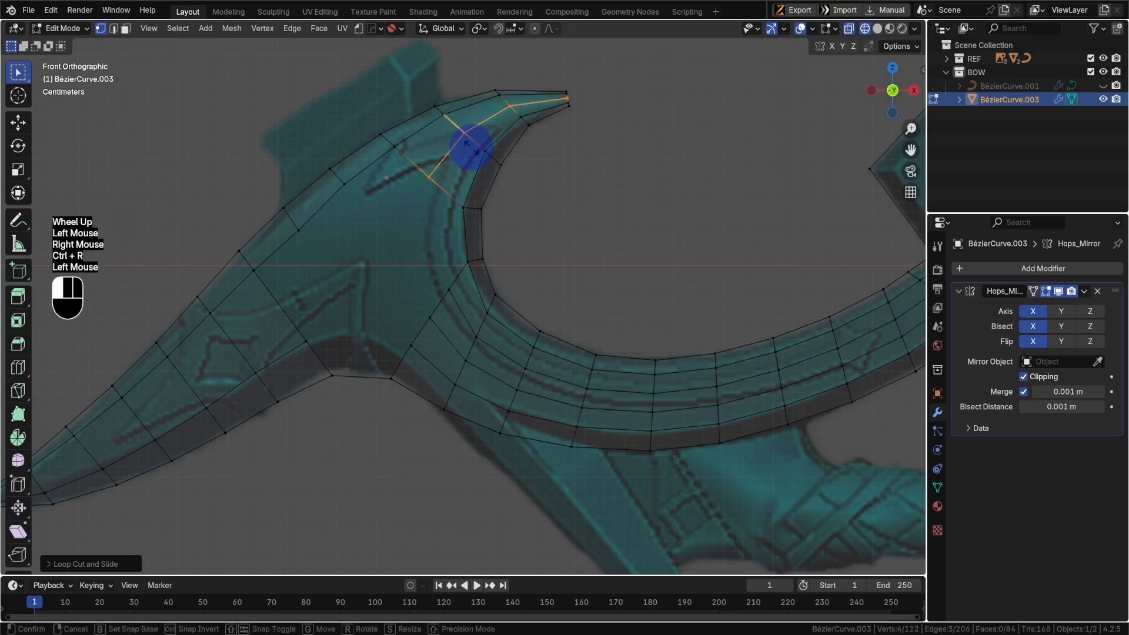
right_click(454, 157)
key("ctrl+r")
left_click(282, 314)
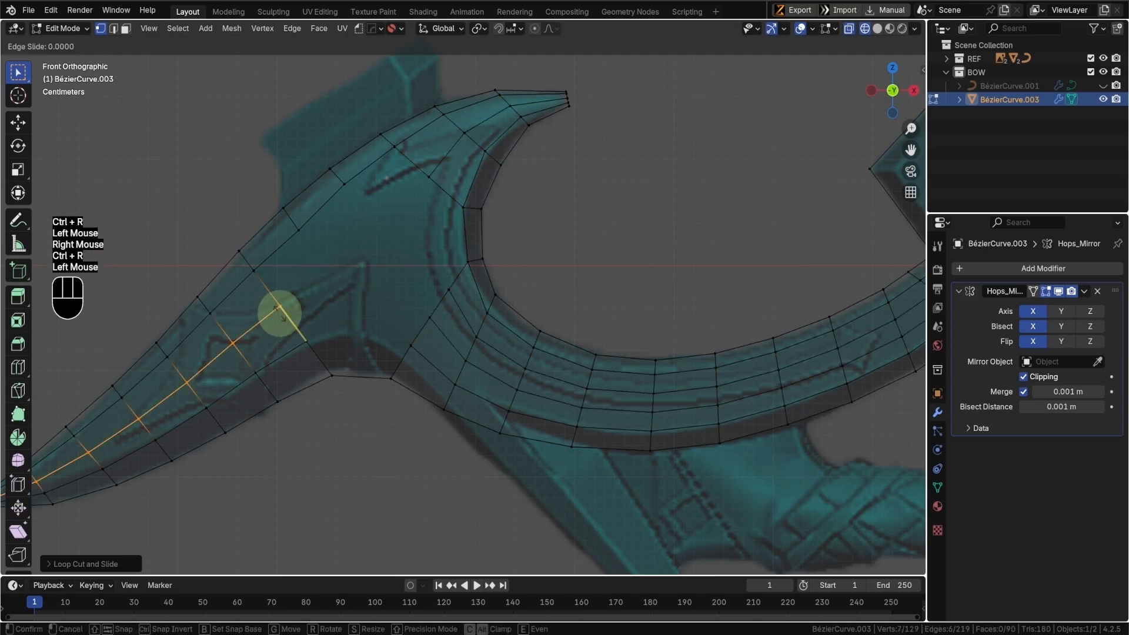
right_click(278, 315)
- Extrude the two middle end edges of the curved arm into the open junction, then rotate and reposition them to follow the outer contour
key("Tab")
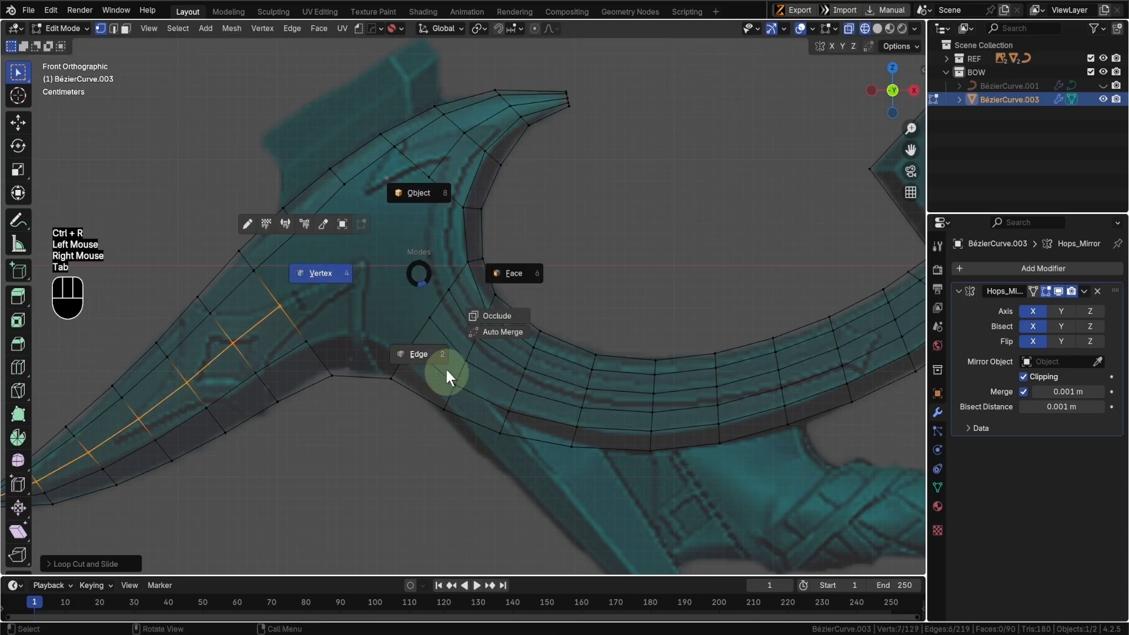
left_click(418, 330)
key("e")
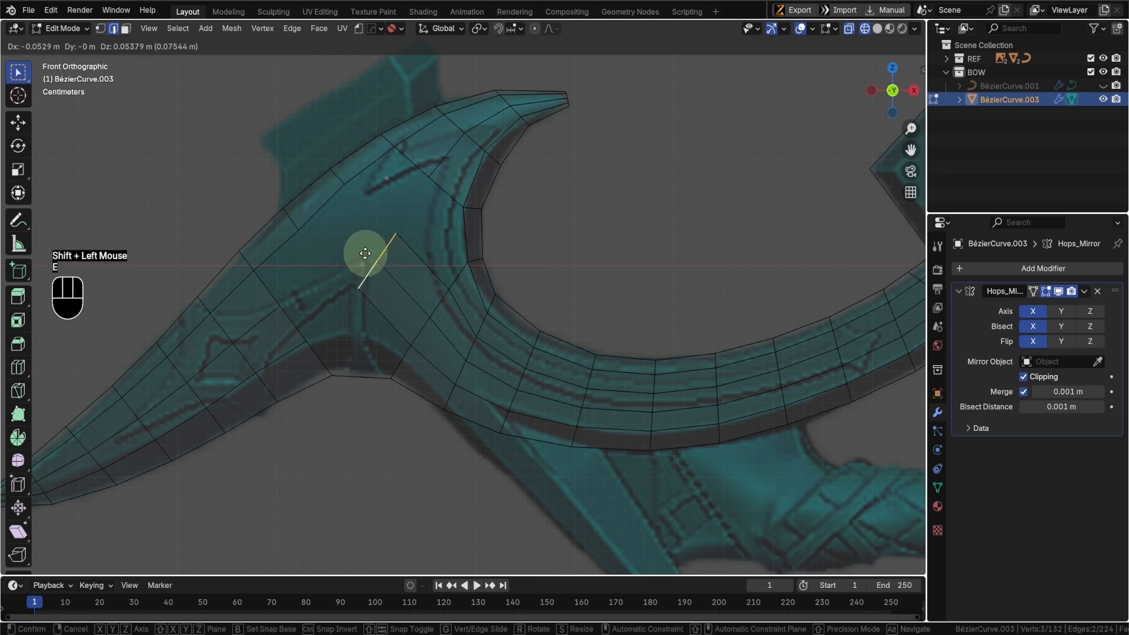
left_click(362, 249)
key("r")
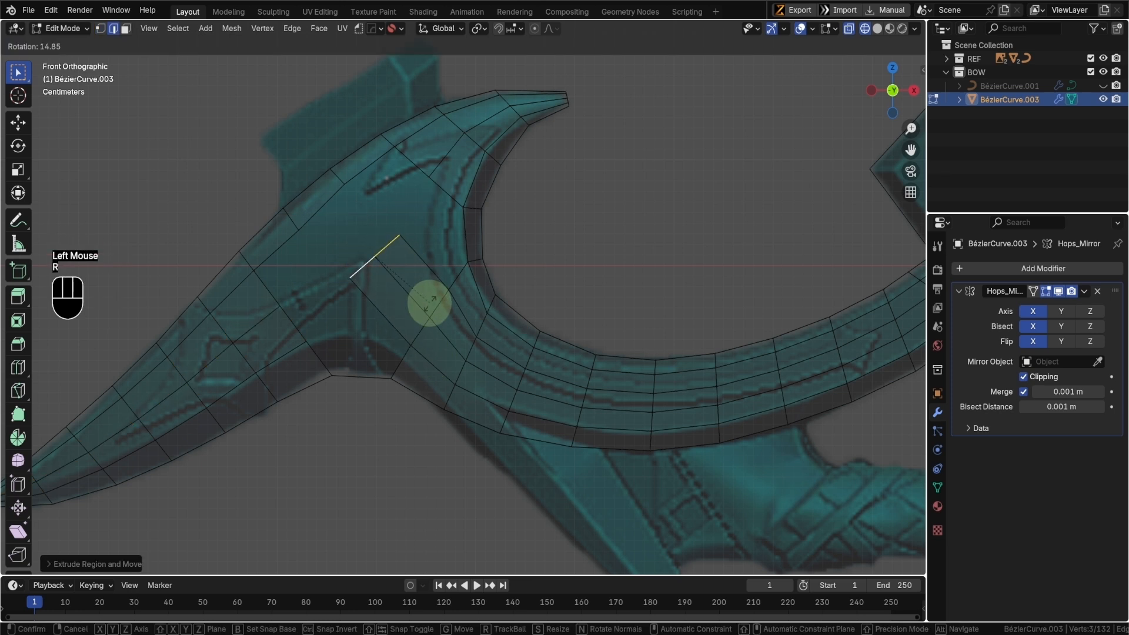
left_click(420, 301)
key("g")
left_click(413, 298)
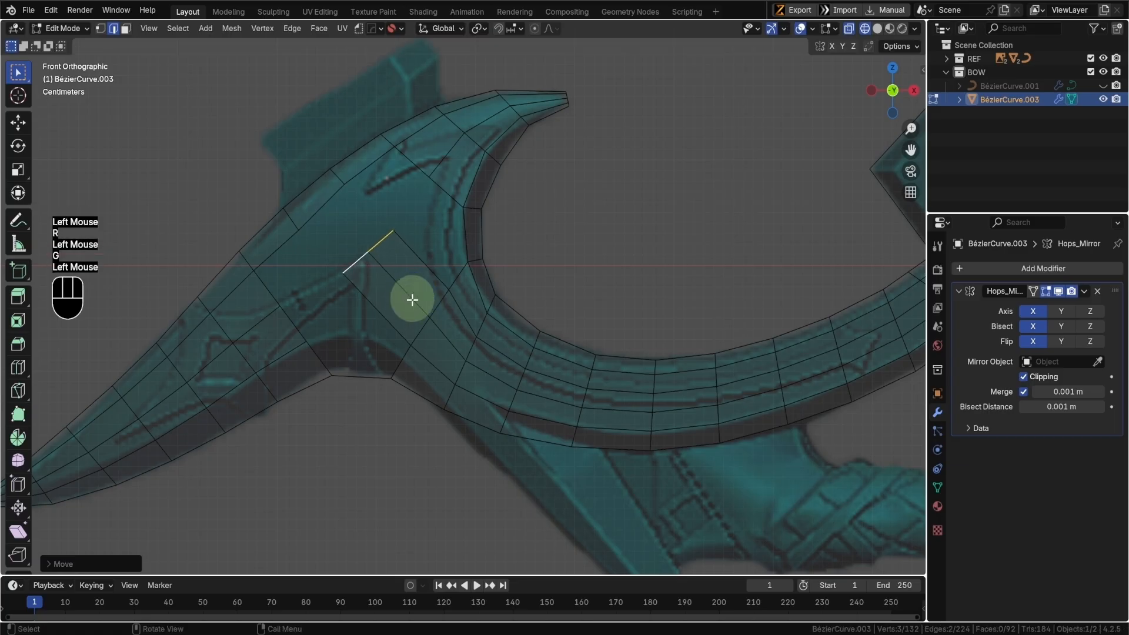
- Fill a quad between the upper horn's inner corner, the outer strip and the nearest corner of the extruded edges
middle_click_drag(412, 314, 385, 340, "shift")
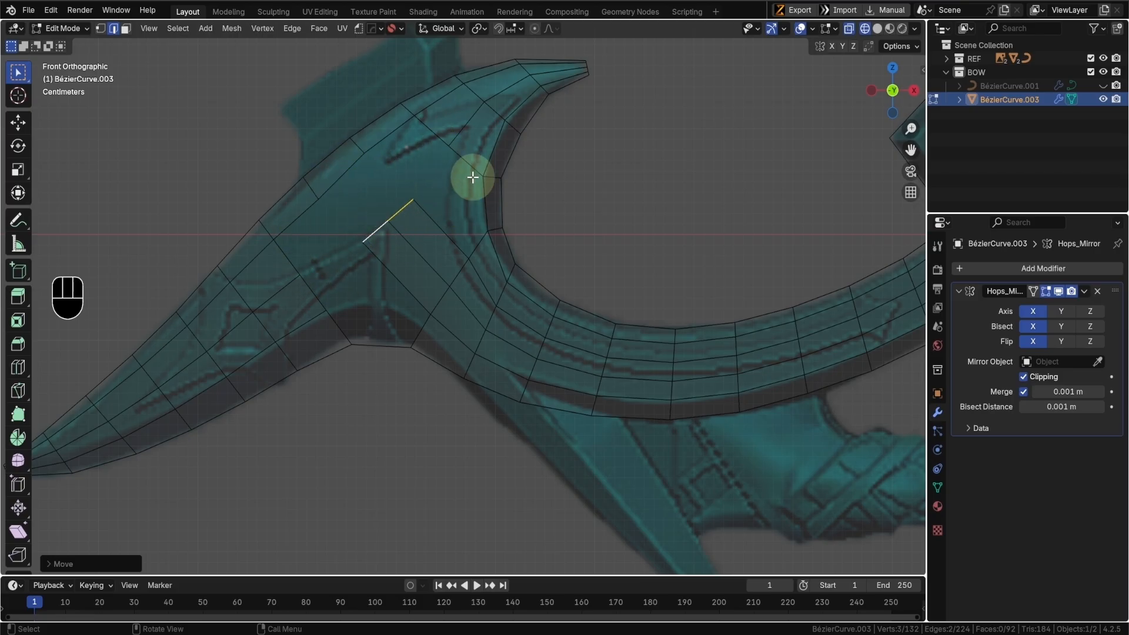
left_click(431, 138)
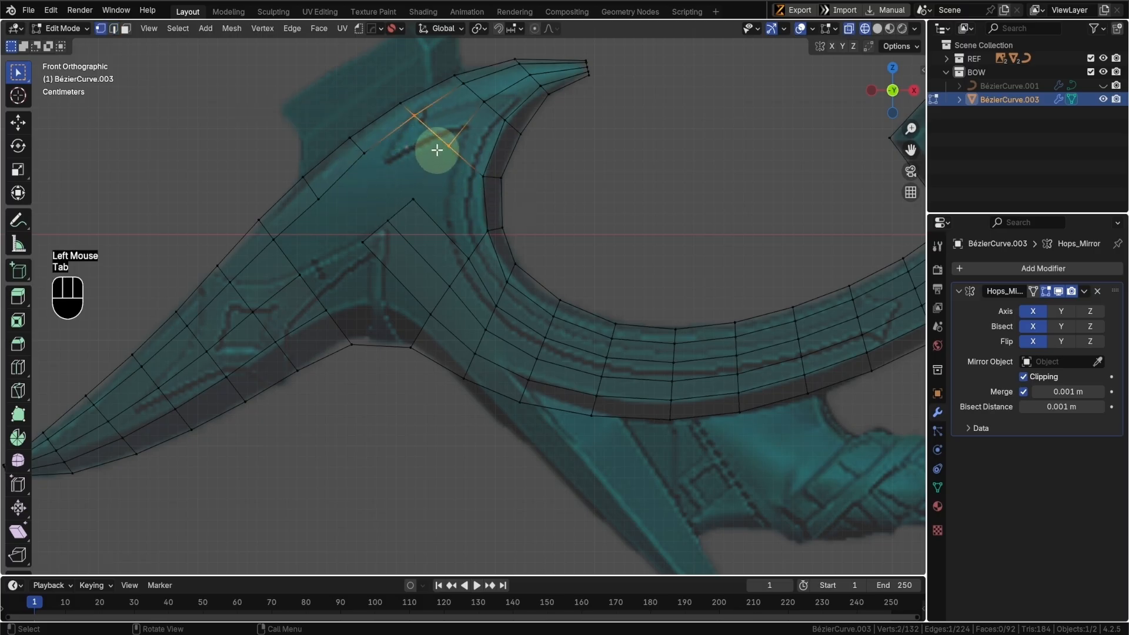
key("Tab")
left_click(423, 177)
left_click(413, 200, "shift")
left_click(364, 153, "shift")
left_click(415, 116, "shift")
key("f")
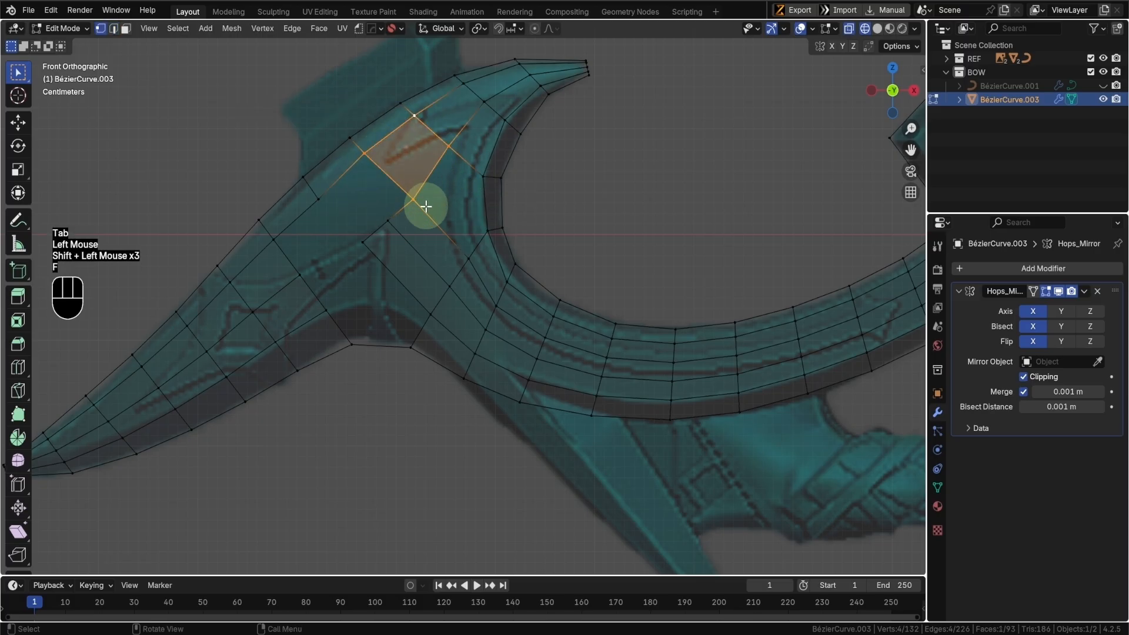
- Show the mesh in solid shading and fill a quad joining the lower-left limb and outer strip to the extruded block's near corner
key("shift+z")
middle_click_drag(373, 252, 383, 229, "shift")
left_click(318, 247)
left_click(299, 250, "shift")
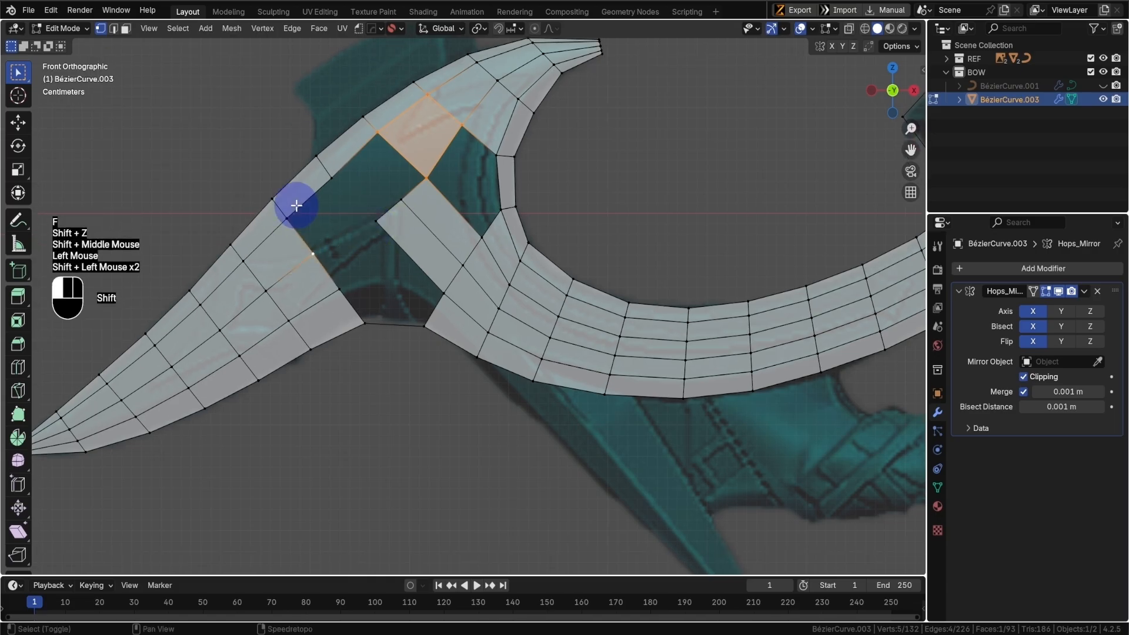
left_click(322, 180, "shift")
left_click(373, 218, "shift")
left_click_drag(424, 86, 473, 145, "ctrl")
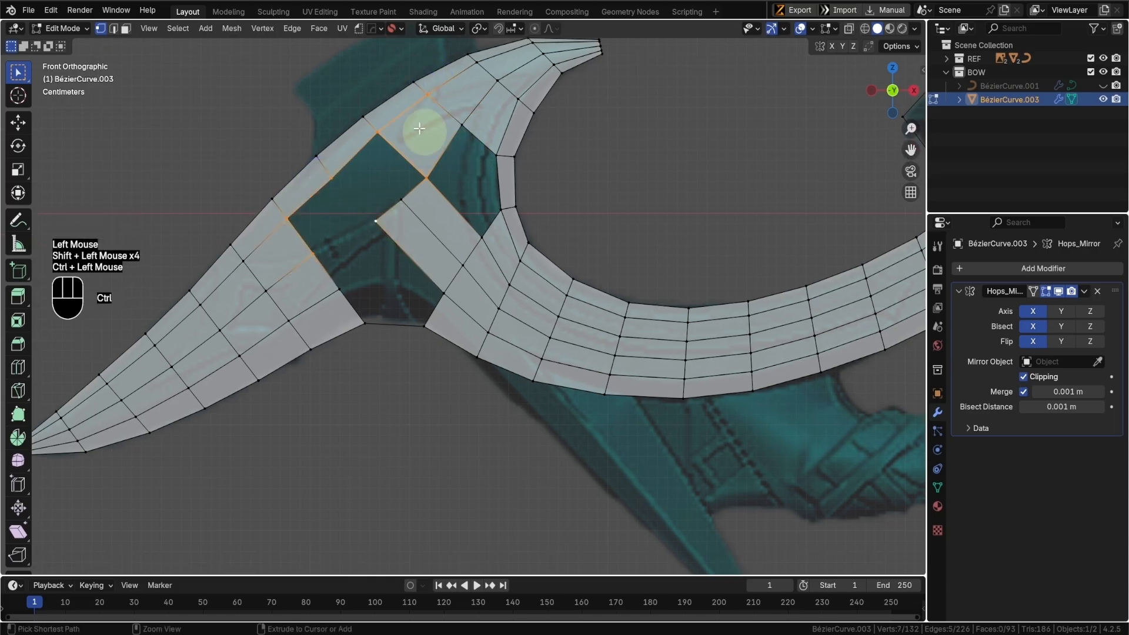
left_click_drag(371, 86, 424, 157, "ctrl")
left_click(467, 151, "ctrl")
left_click(441, 194, "ctrl")
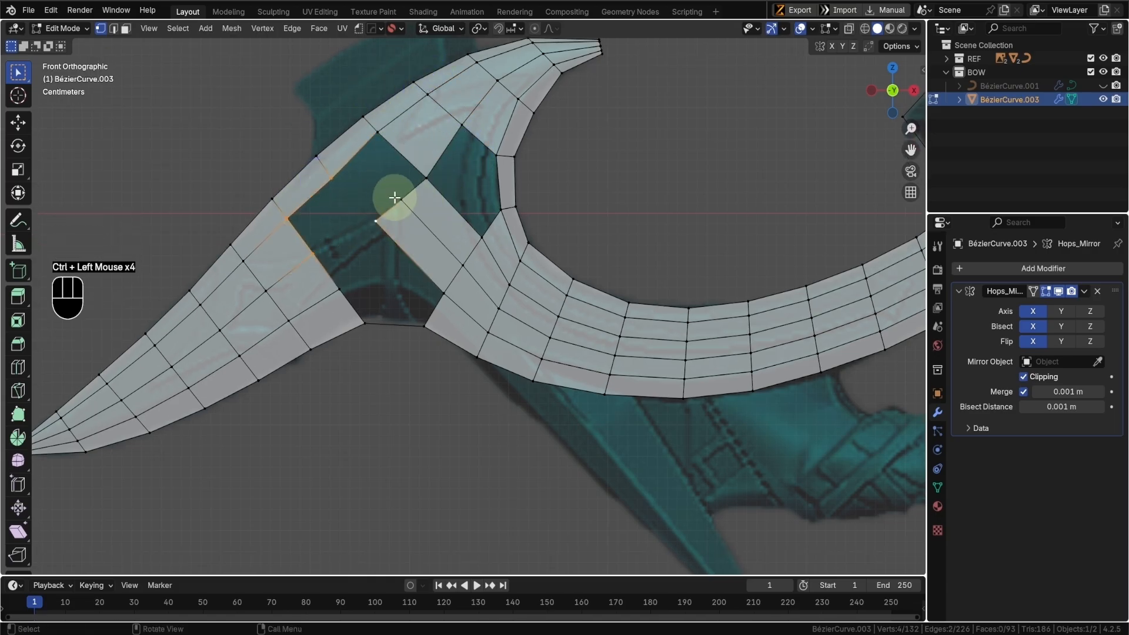
key("f")
- Dissolve the lengthwise edge loop running through the middle of the extruded block and curved arm
middle_click_drag(396, 239, 465, 276, "shift")
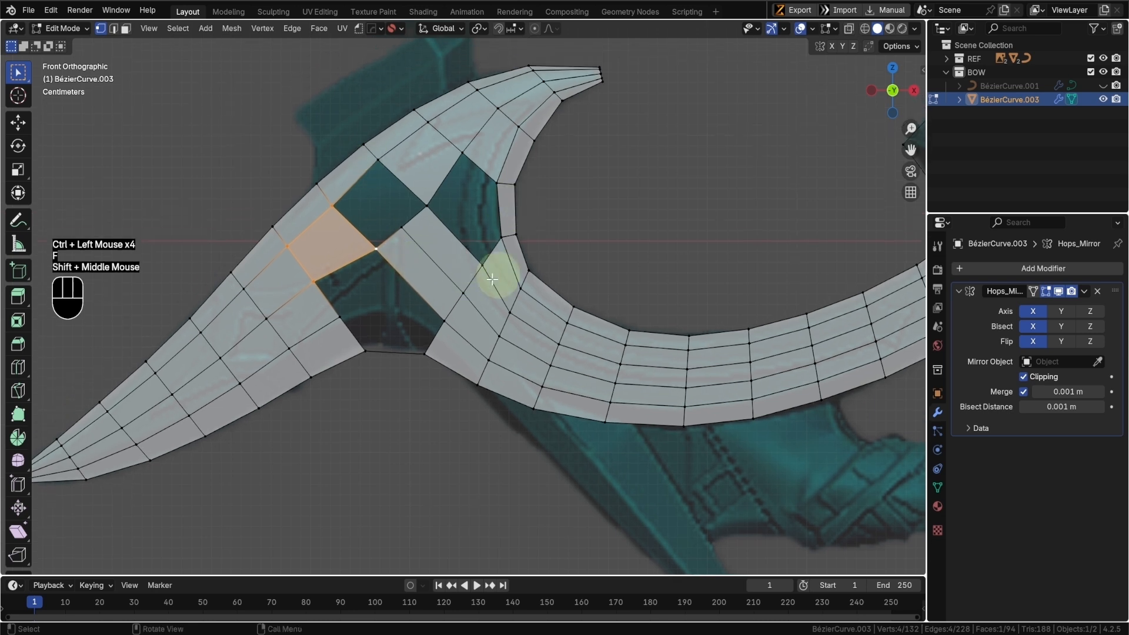
key("Tab")
left_click(449, 277, "alt")
key("ctrl+c")
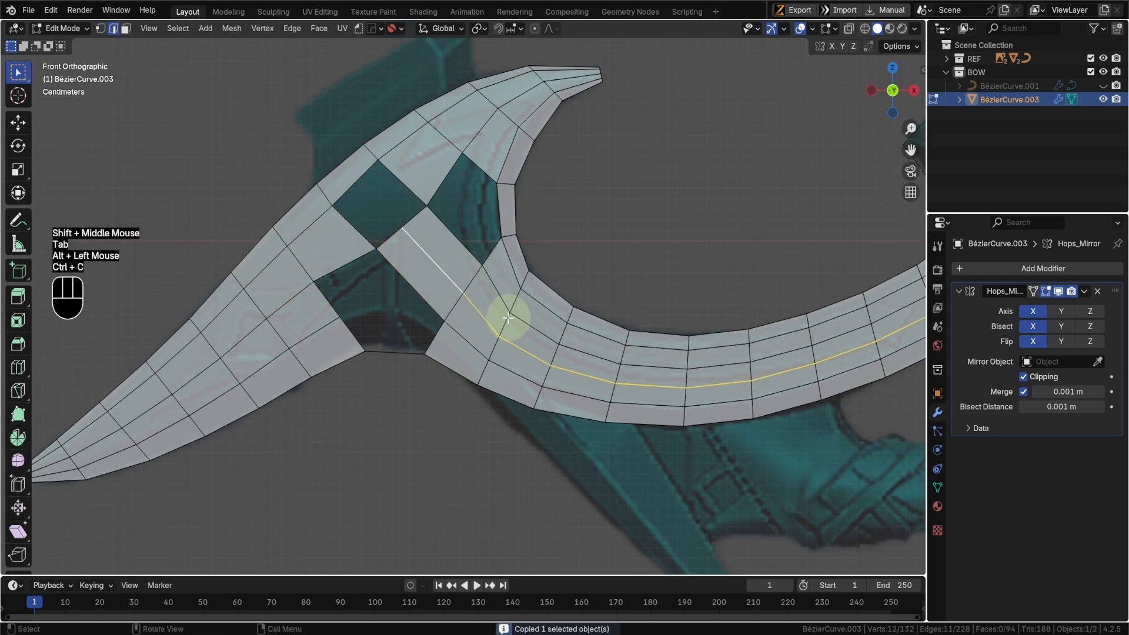
key("ctrl+x")
- Add one crosswise loop cut near the middle of the extruded block
middle_click_drag(501, 322, 479, 283, "shift")
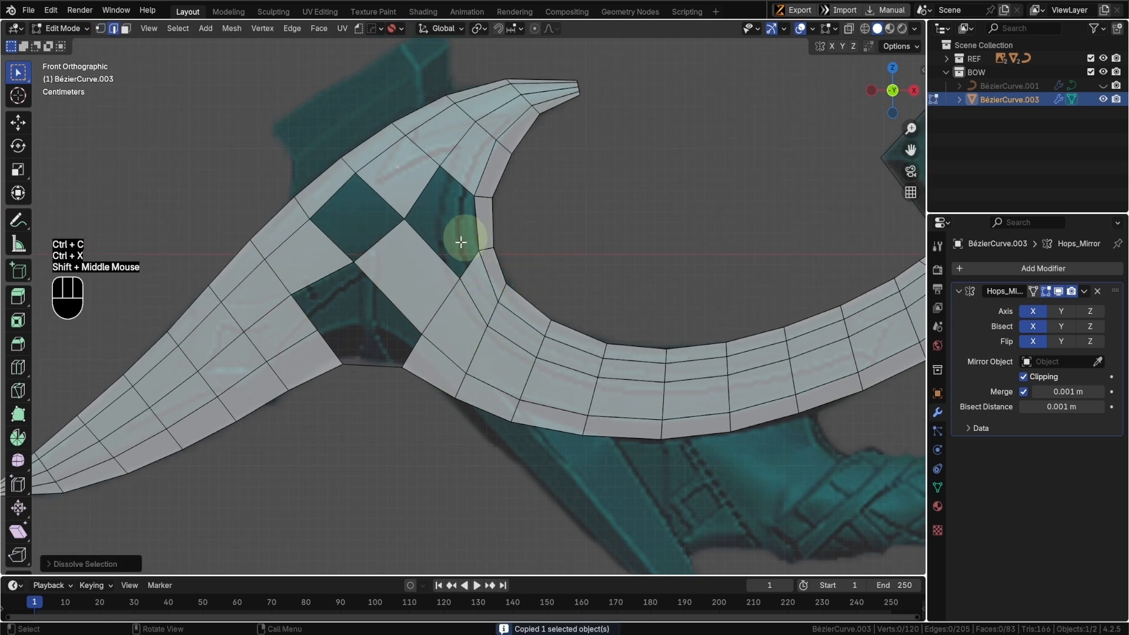
key("ctrl+r")
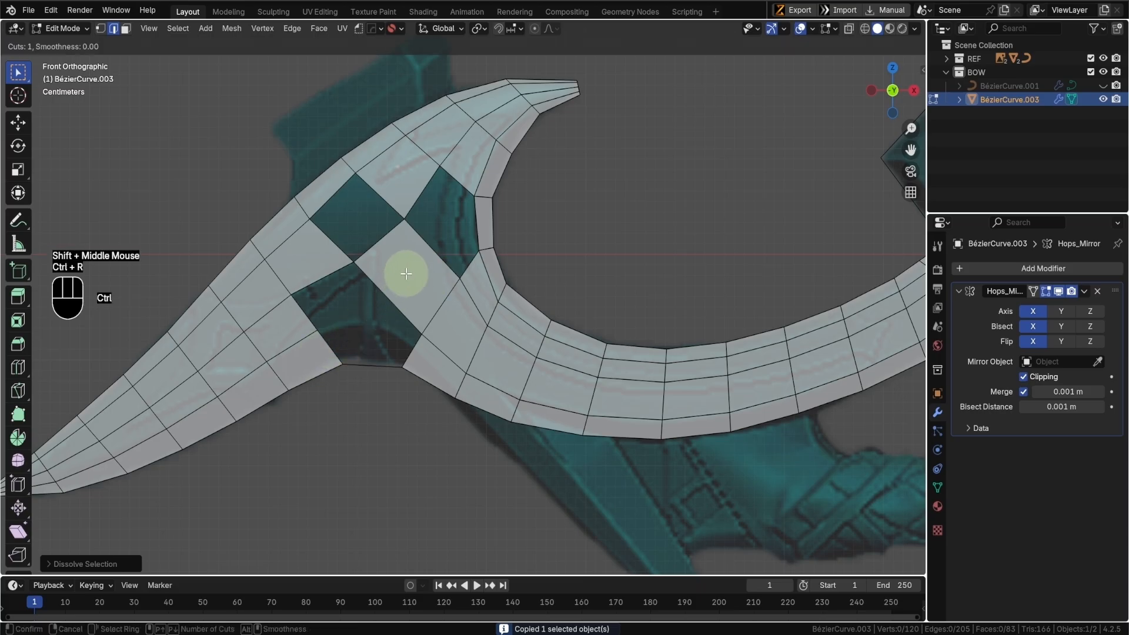
left_click(432, 249)
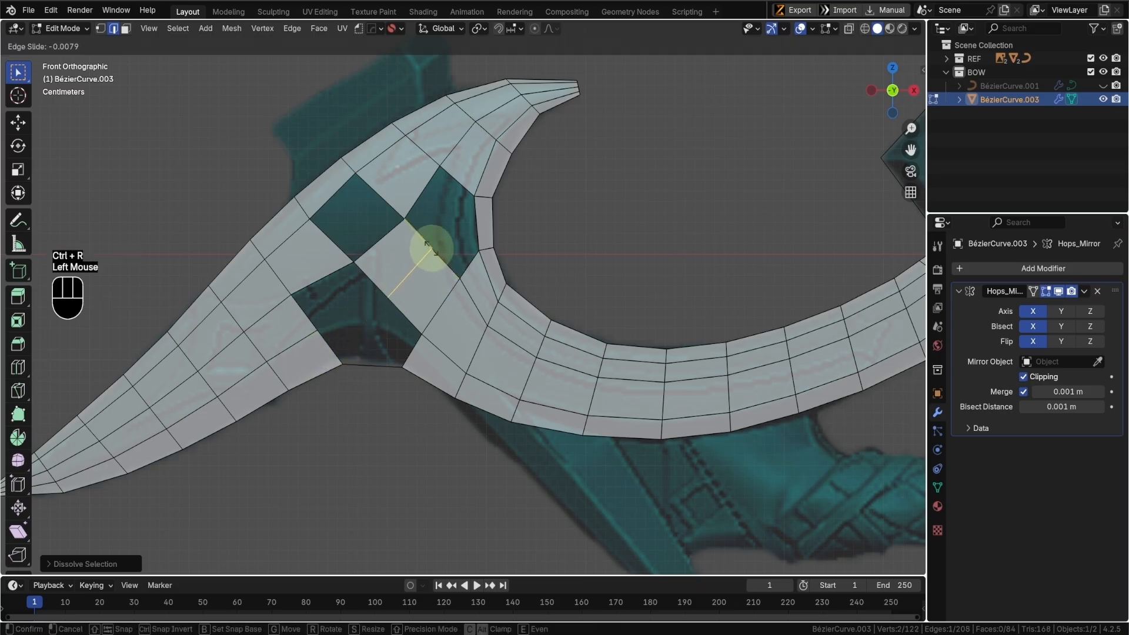
left_click(430, 247)
- Fill the gap between the extruded block and the inner rim strip with two quads
left_click(432, 231)
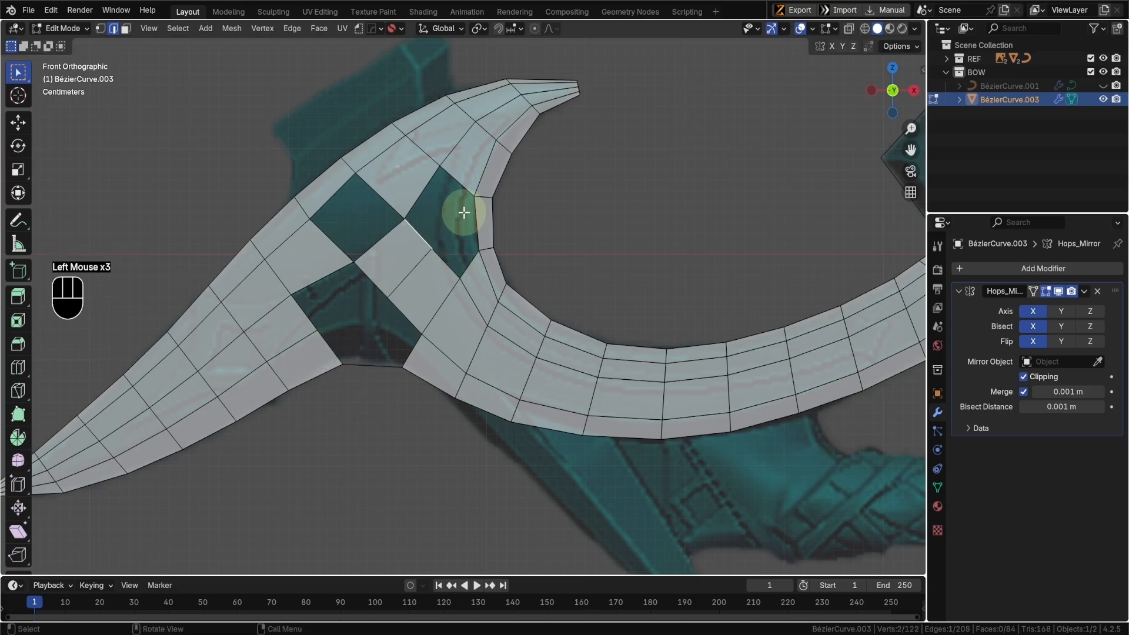
left_click(458, 188, "shift")
key("f")
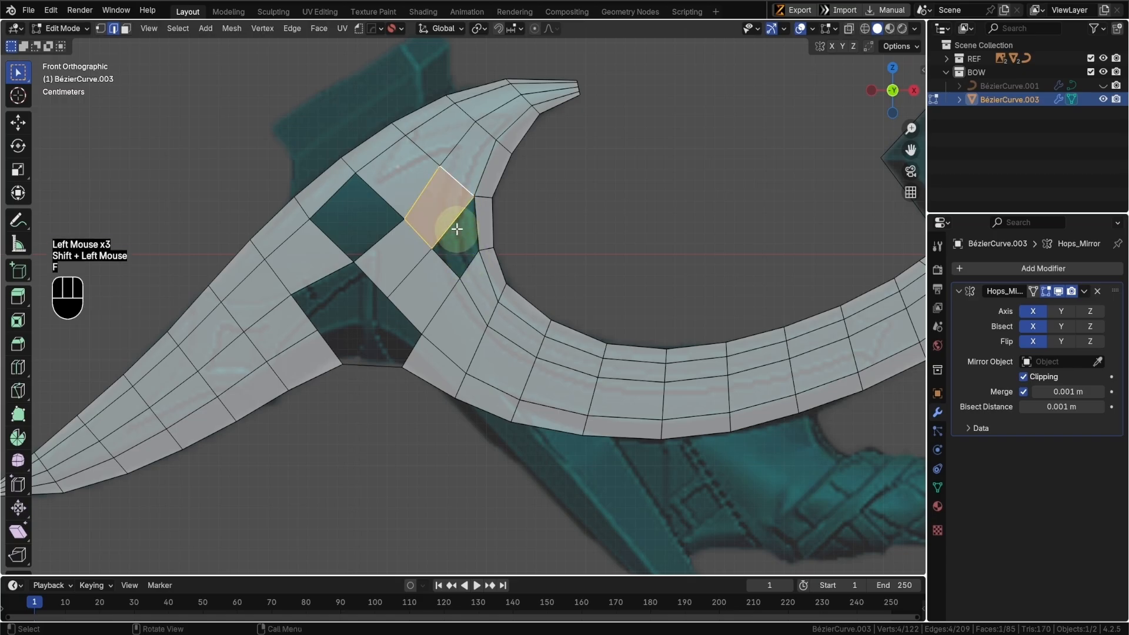
left_click(453, 224, "alt")
key("f")
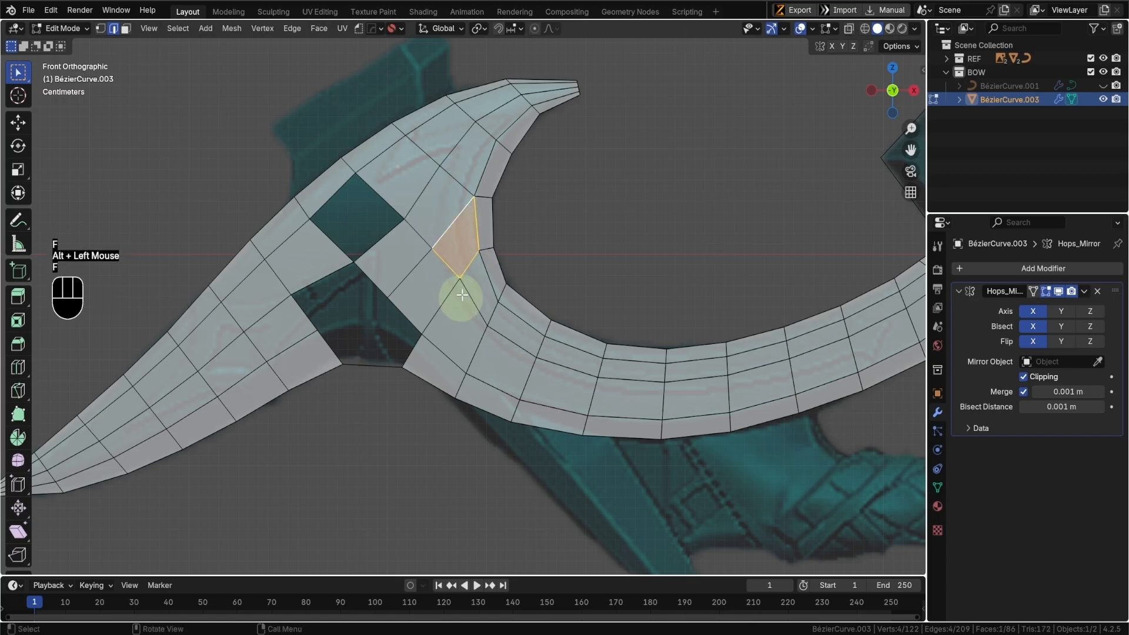
- Fill a quad between the extruded block and the lower-left limb, and split the gap's bottom border edge at its midpoint
middle_click_drag(432, 322, 449, 294, "shift")
left_click(393, 250)
left_click(331, 281, "shift")
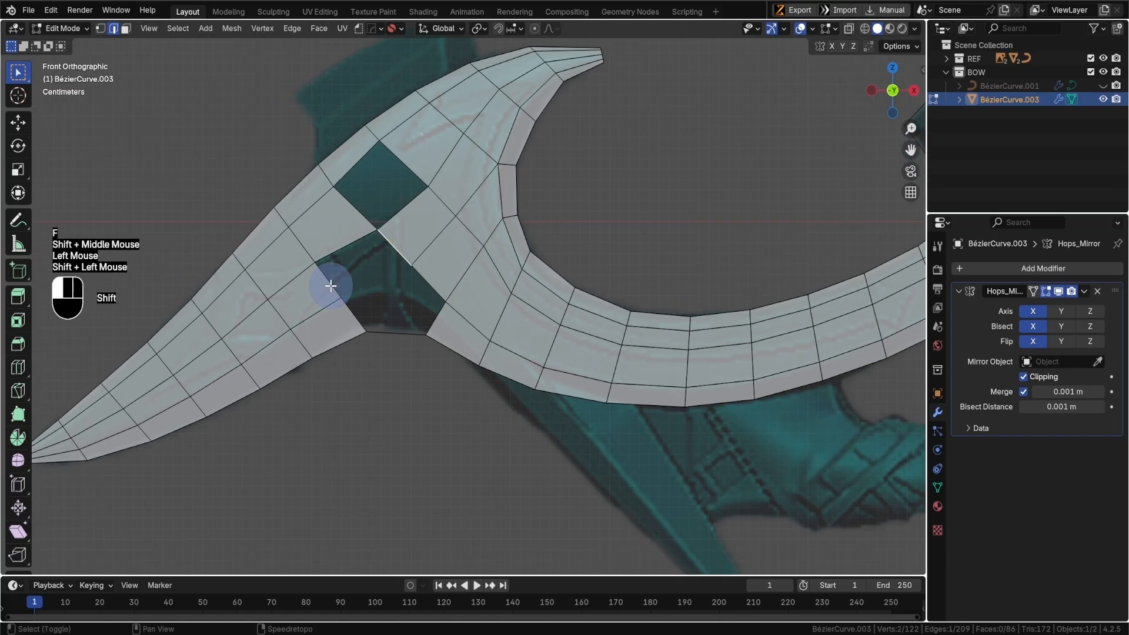
key("f")
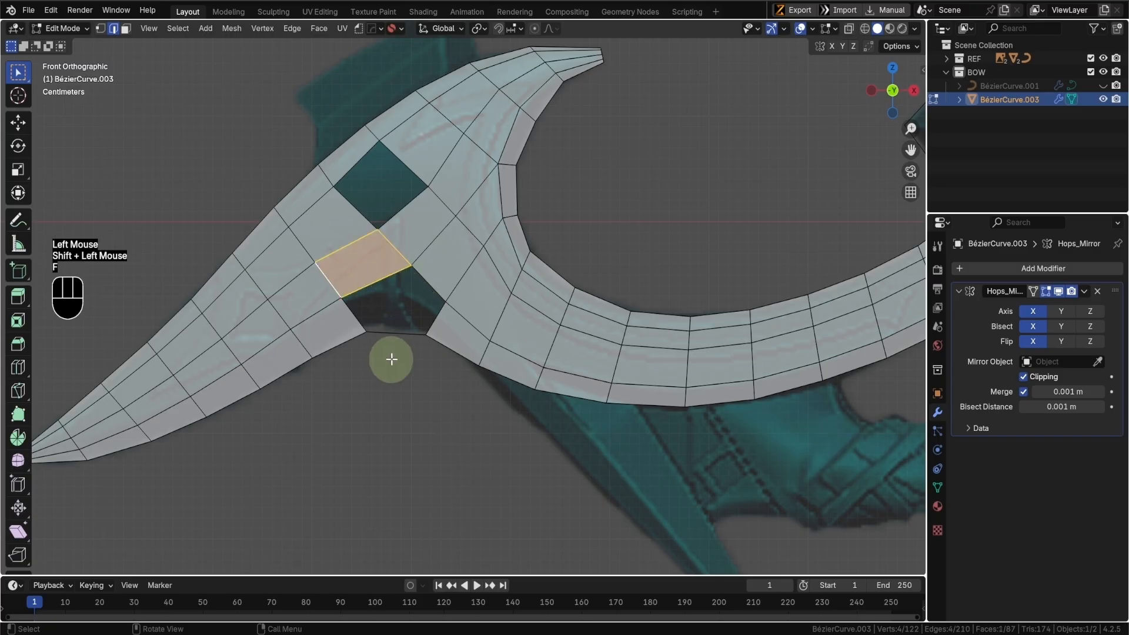
key("ctrl+r")
left_click(399, 328)
right_click(399, 328)
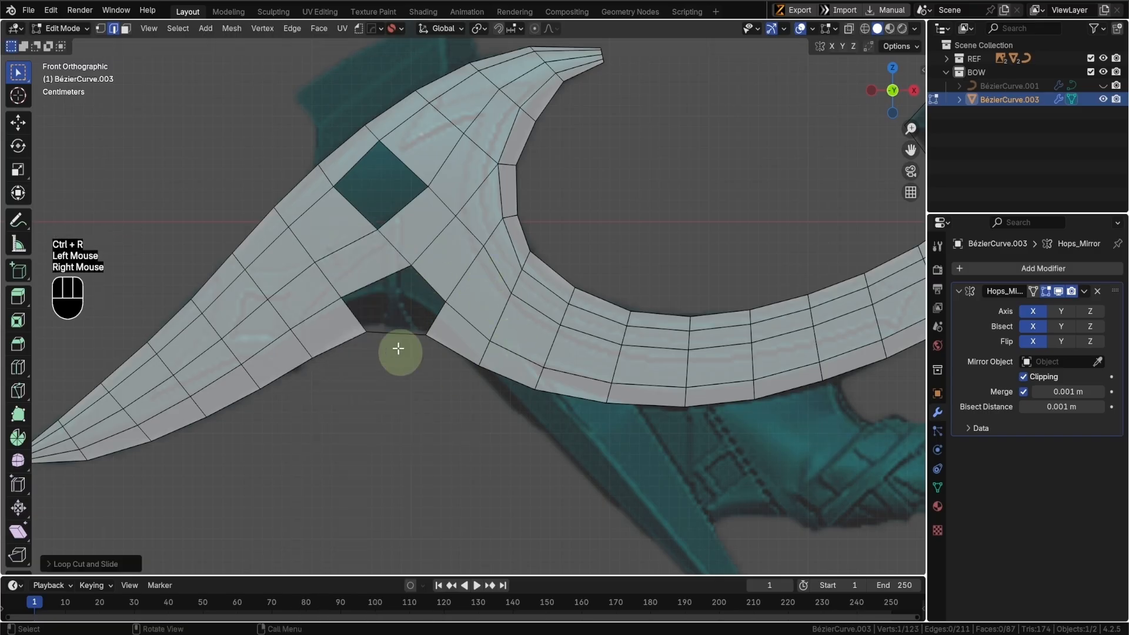
- Fill the remaining gap below the junction with two quads and close the diamond-shaped hole above it
left_click(434, 277)
left_click(418, 324, "shift")
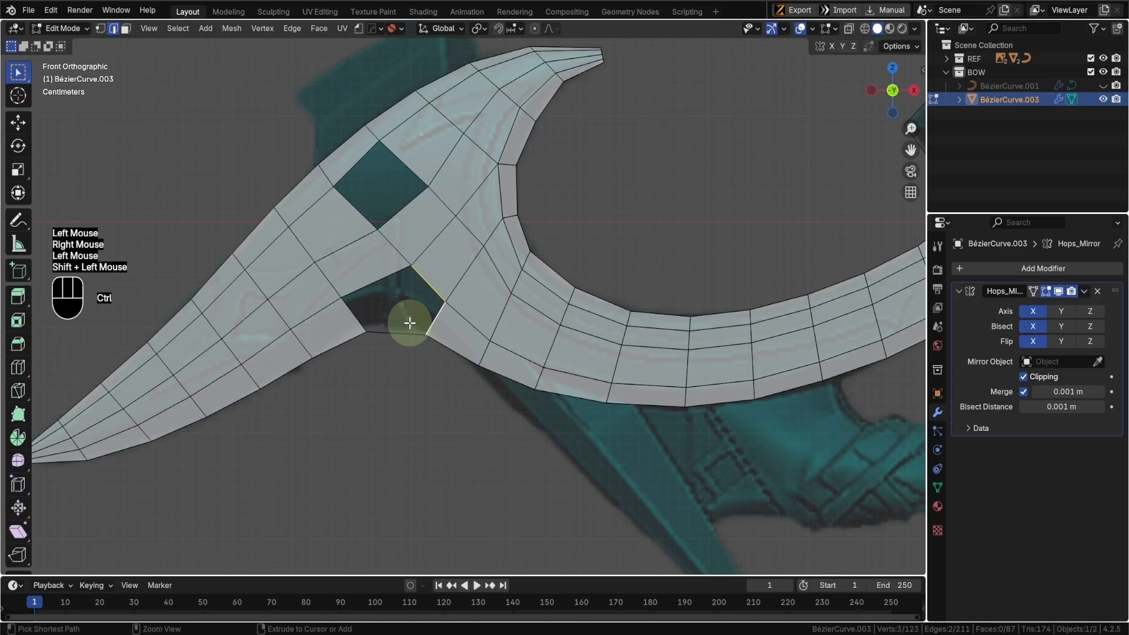
key("ctrl+z")
left_click(403, 324, "shift")
key("f")
left_click(391, 308)
key("f")
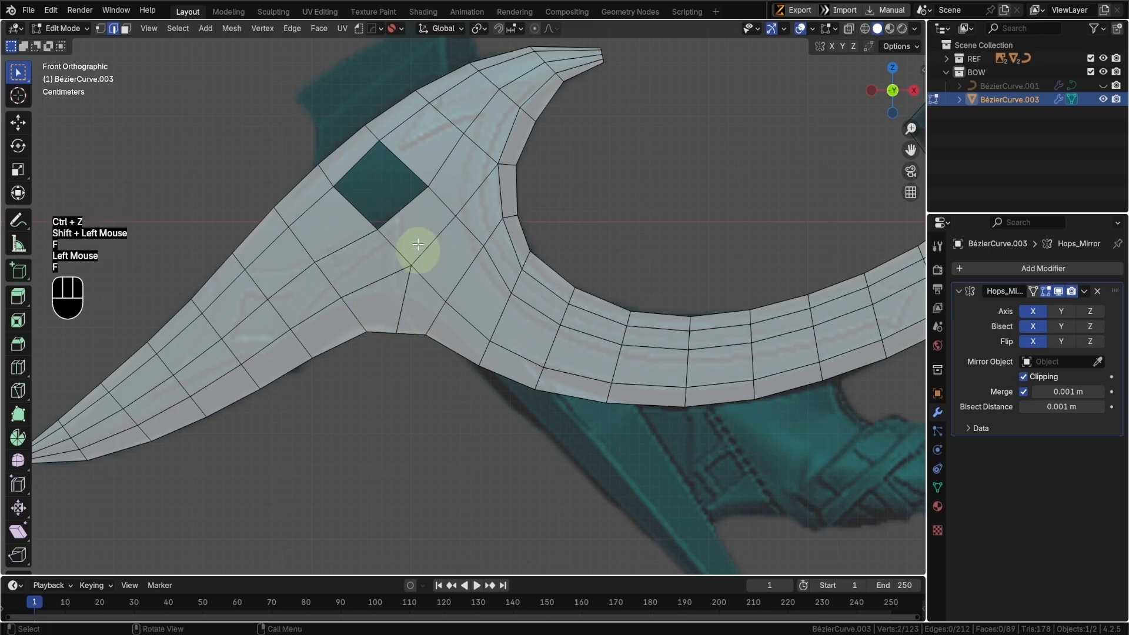
left_click(355, 205)
key("f")
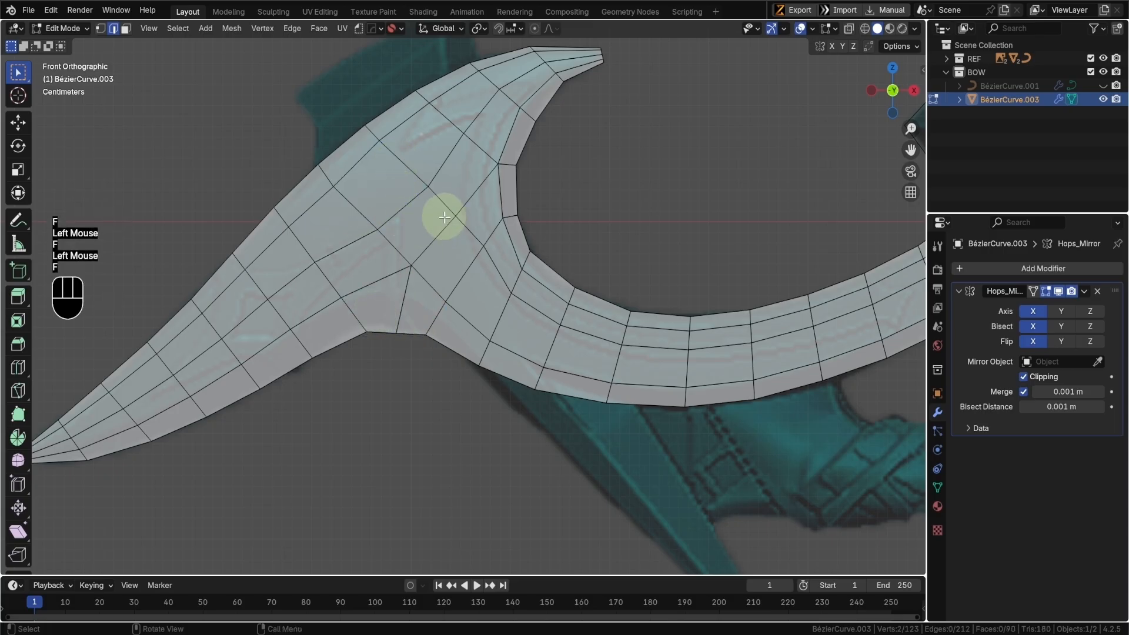
- Select the whole mesh and merge its vertices by distance
scroll(453, 270, "down", 2)
scroll(461, 327, "up", 2)
middle_click_drag(461, 328, 479, 290, "shift")
key("Tab")
key("a")
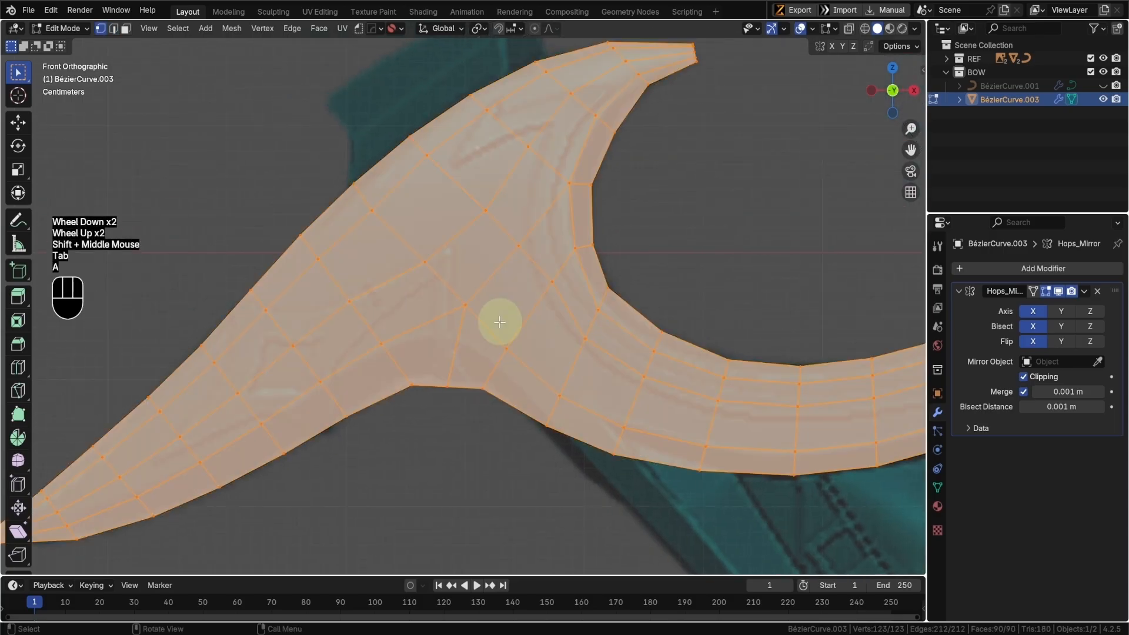
key("m")
left_click(457, 369)
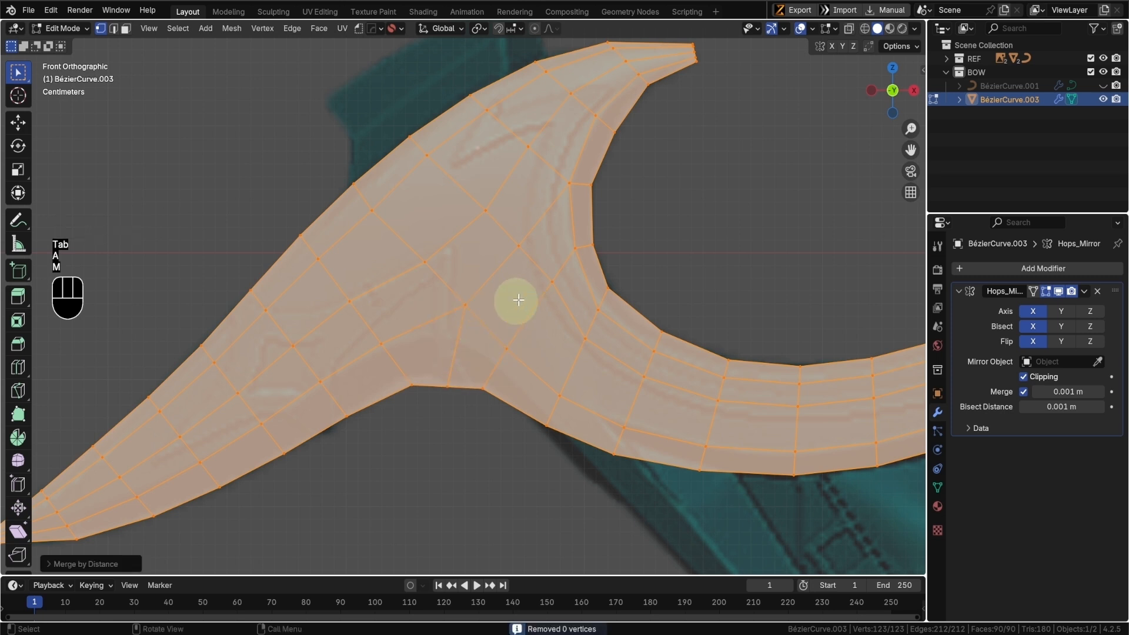
- Slide the junction's two upper inner vertices toward the outer contour, and slide the horn's adjoining inner vertex to even the spacing
key("Tab")
left_click(408, 245)
left_click(467, 192, "shift")
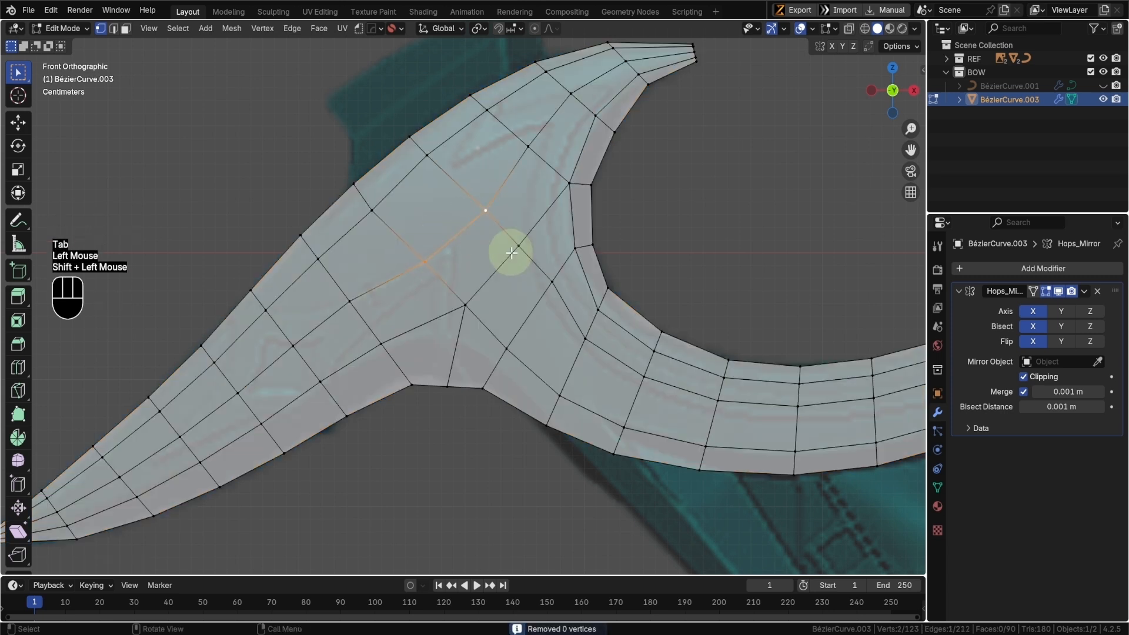
key("g")
key("g")
left_click(497, 240)
left_click(529, 146)
key("g")
key("g")
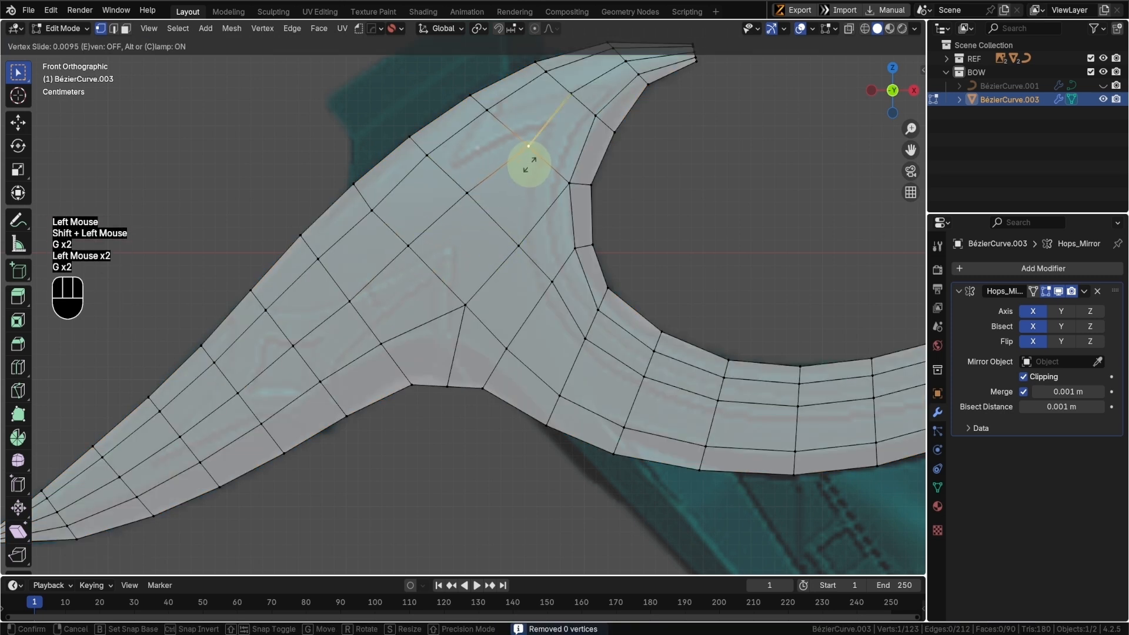
left_click(521, 158)
- Nudge the two inner rim strip vertices beside the junction to smooth the strip's curve
middle_click_drag(551, 199, 467, 301, "shift")
middle_click_drag(554, 302, 546, 222, "shift")
left_click(481, 210)
key("g")
left_click(475, 210)
left_click(483, 267)
key("g")
left_click(482, 265)
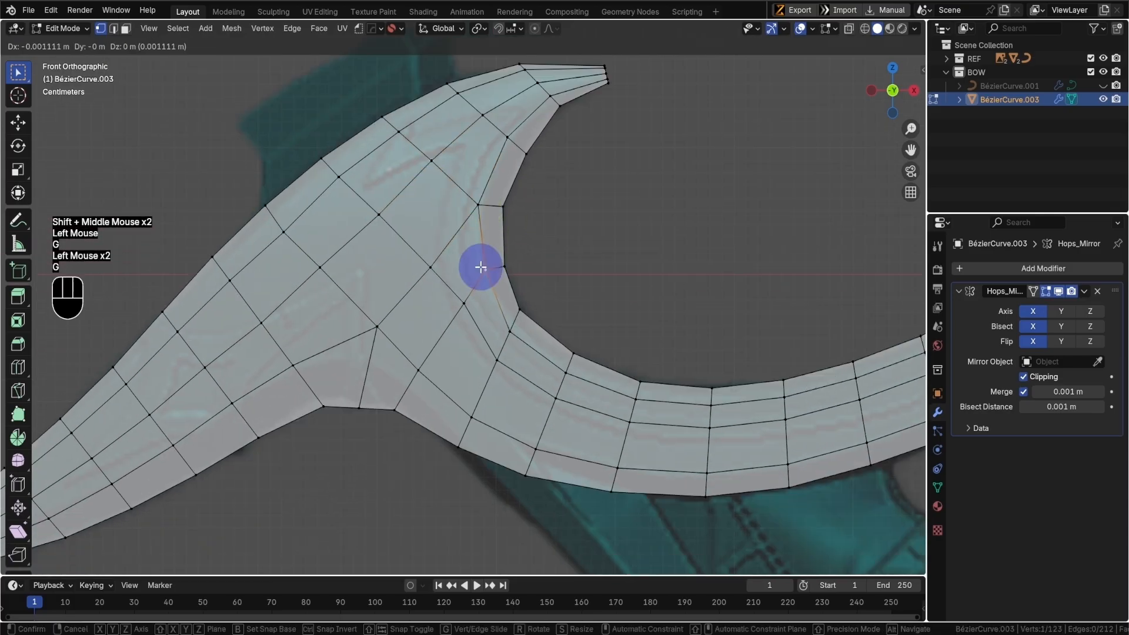
- Slide the vertex where the curved arm meets the junction away from the inner rim to widen the neighbouring face
left_click(462, 301)
key("g")
key("g")
left_click(445, 316)
- Move the junction's central vertex and the pole vertex above the lower notch toward the lower-left limb to even out the quads
left_click(429, 265)
key("g")
left_click(411, 262)
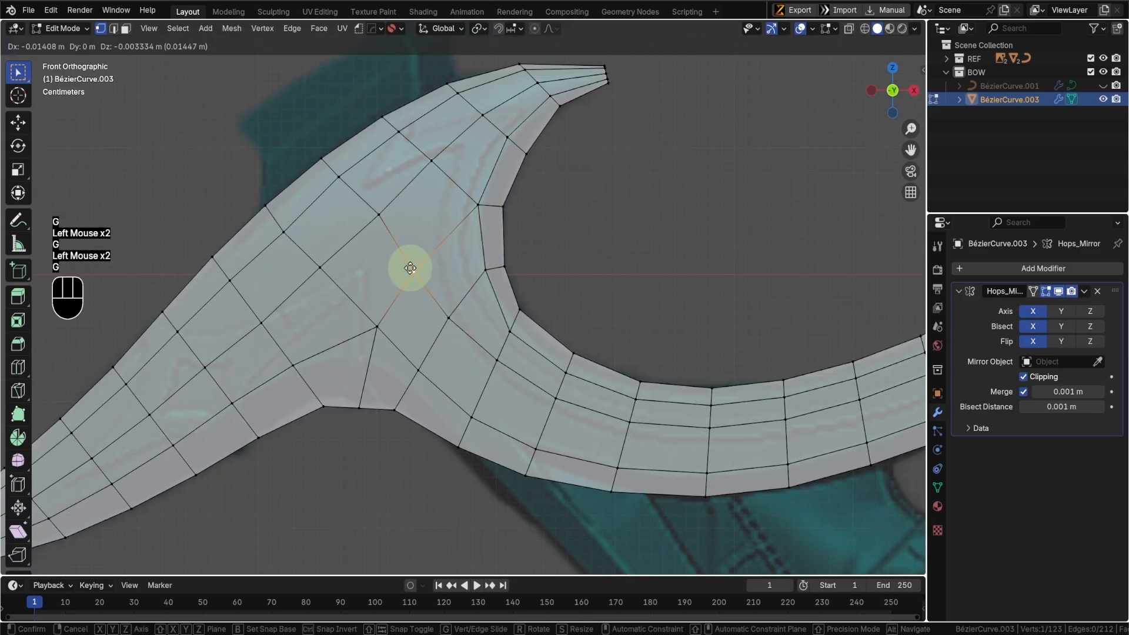
left_click(372, 336)
key("g")
left_click(360, 327)
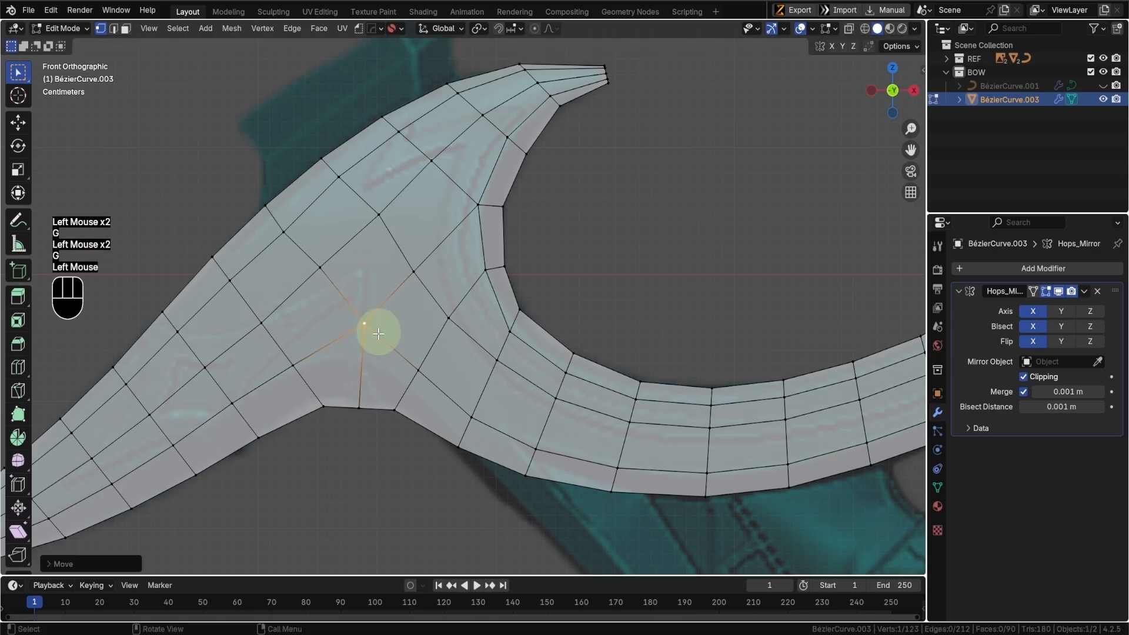
- Switch the viewport to wireframe shading so the reference image shows through the mesh around the lower notch
middle_click_drag(378, 327, 411, 257, "shift")
scroll(428, 267, "down", 2)
key("shift+z")
scroll(296, 284, "up", 3)
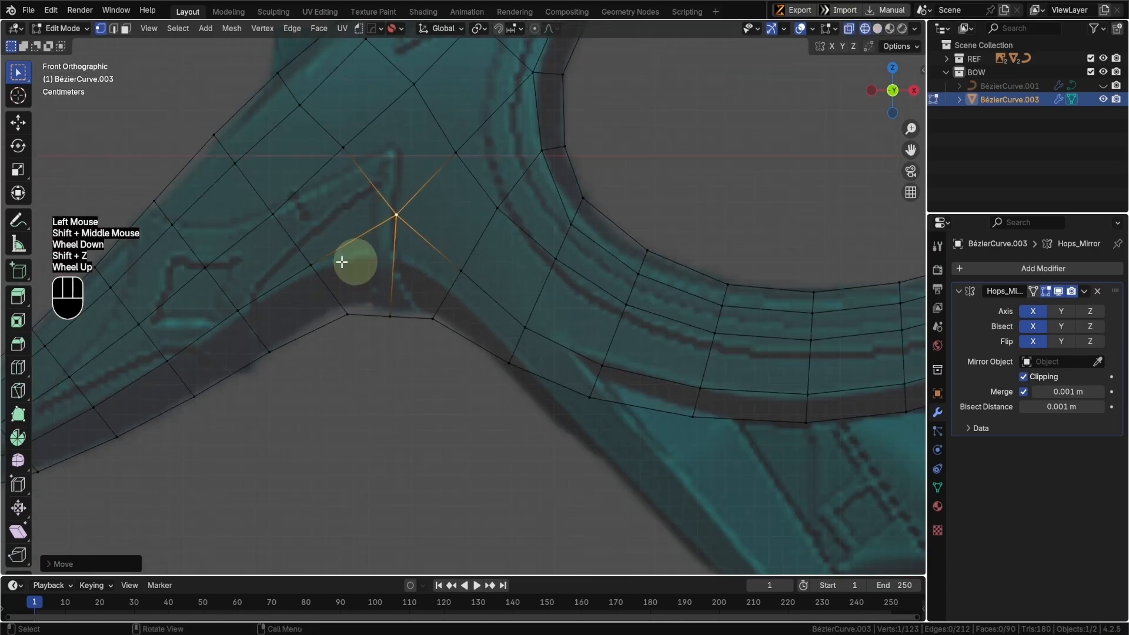
scroll(373, 282, "down", 2)
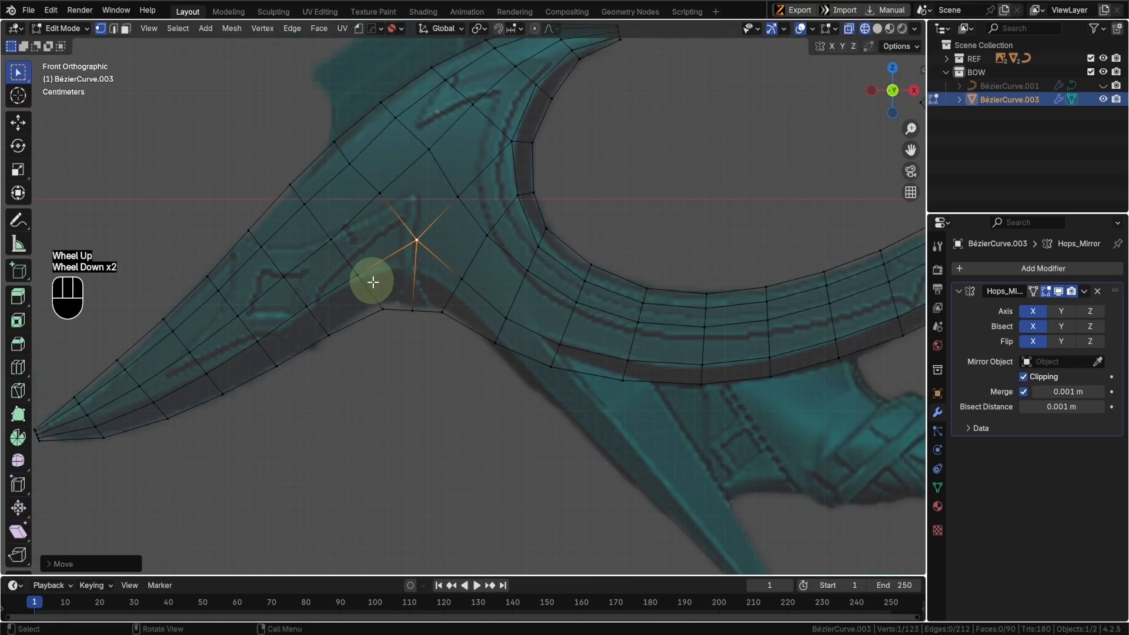
- Sketch a temporary guide curve over the lower notch toward the spike, and erase it again
left_click(360, 274)
key("d")
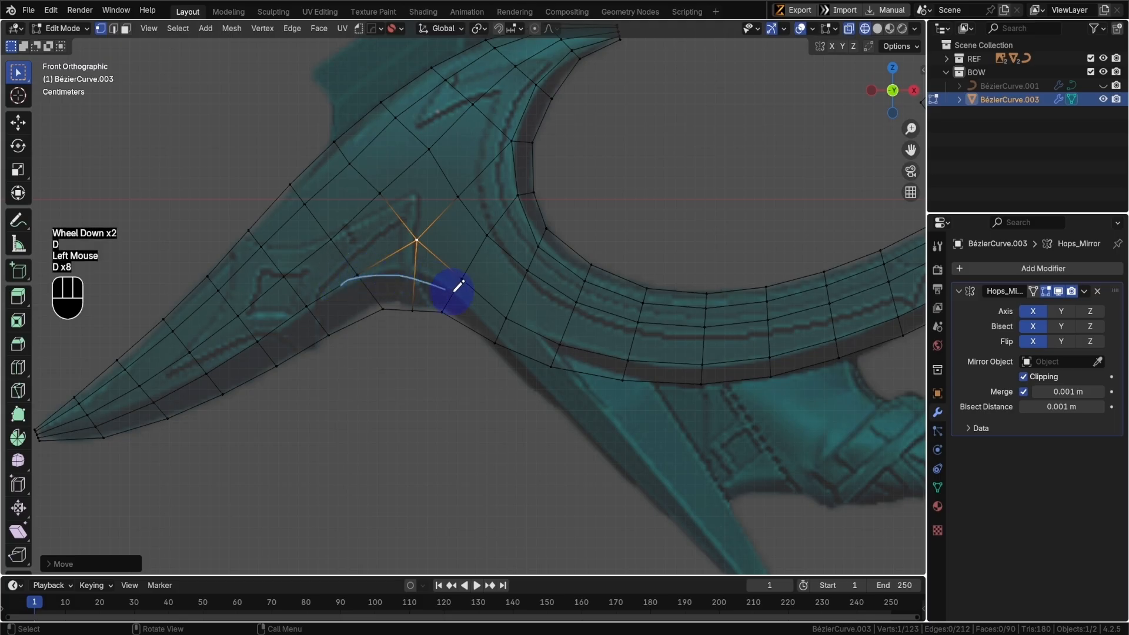
left_click_drag(548, 383, 546, 386)
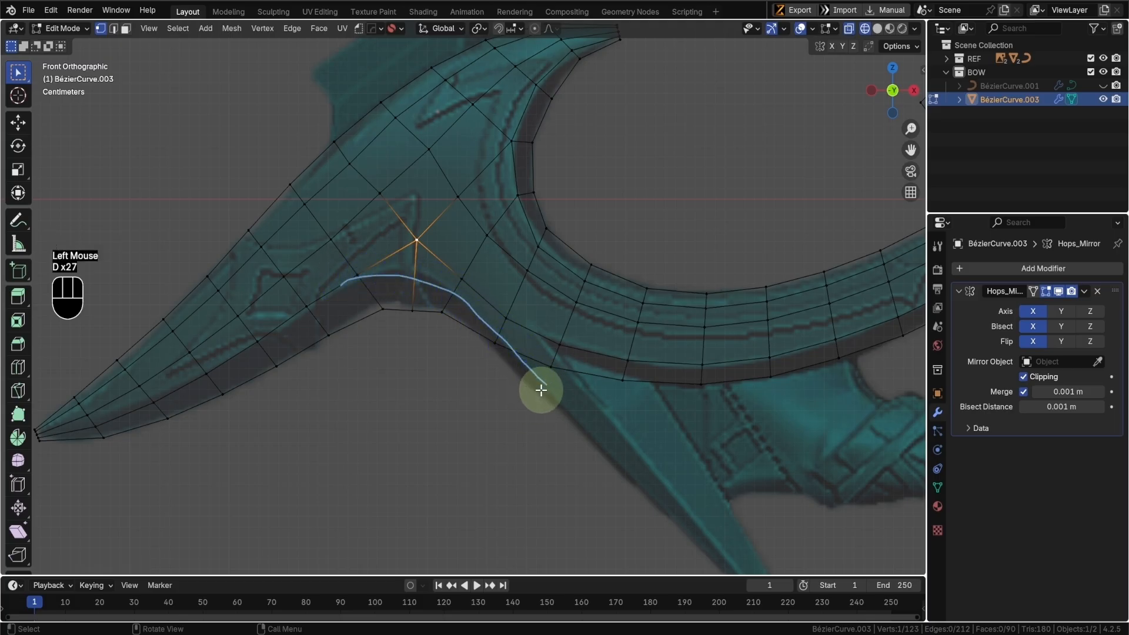
key("d")
right_click_drag(540, 392, 460, 286)
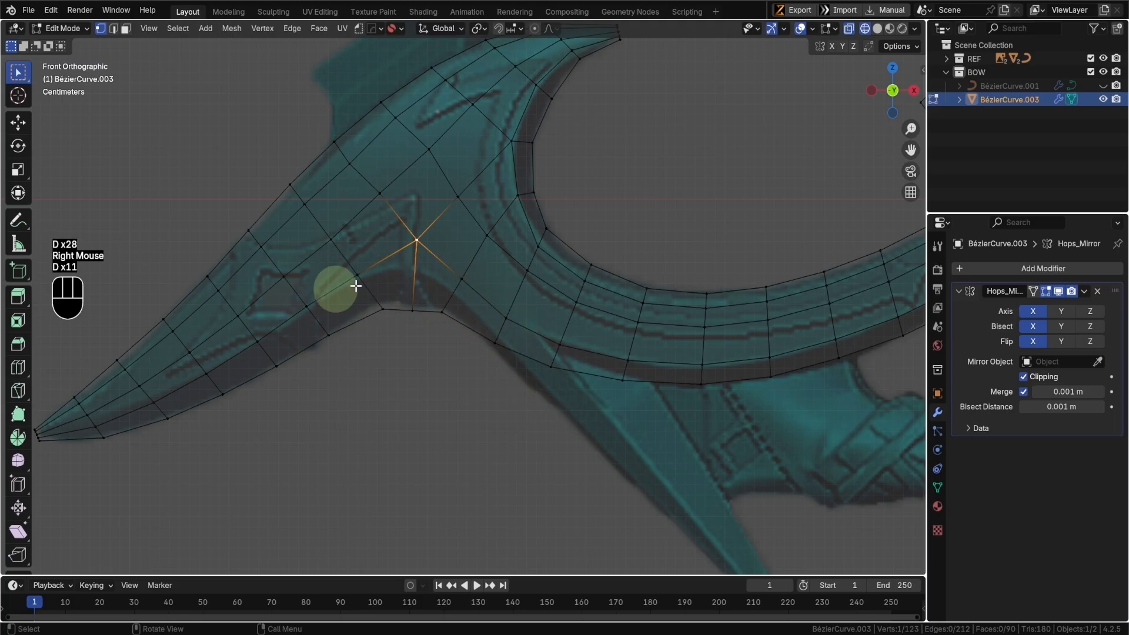
- Delete the pole vertex above the lower notch together with its surrounding faces
left_click(419, 249)
key("x")
left_click(403, 249)
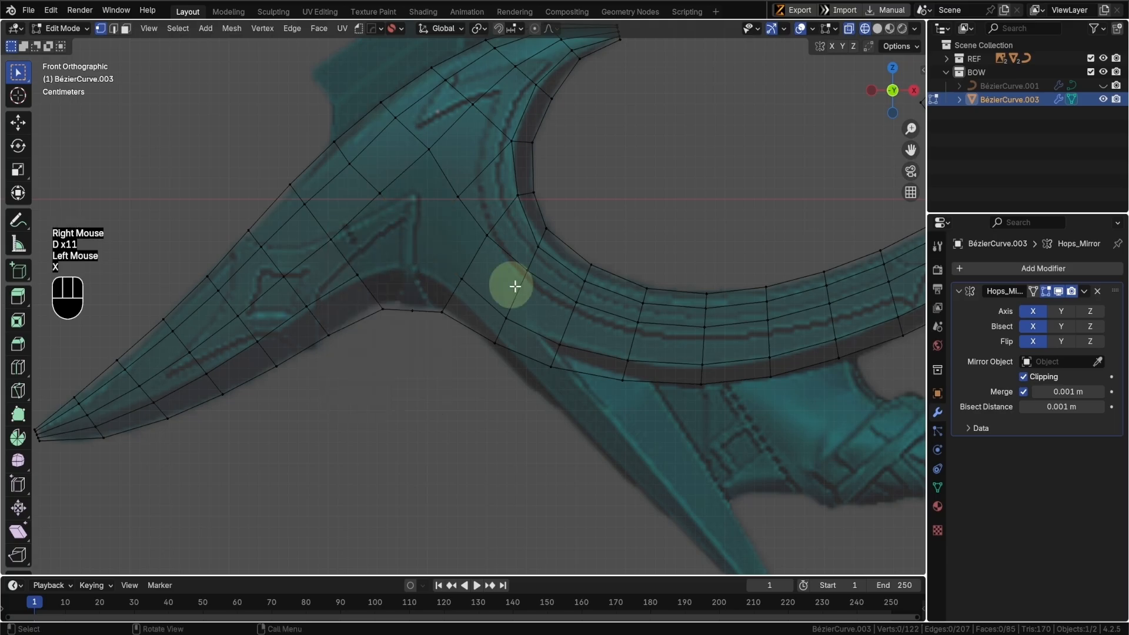
- Extrude a new vertex above the notch from the lower-left limb's inner strip vertex, and join it to the strip vertex on the arm side
left_click(360, 275)
left_click(403, 270, "shift")
left_click(416, 314, "shift")
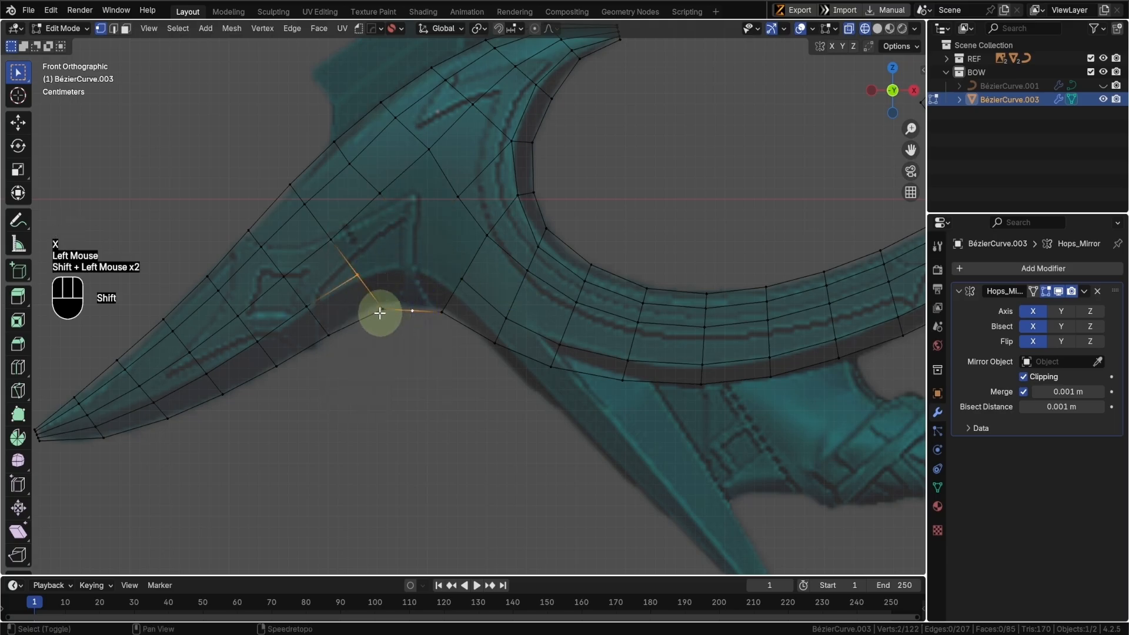
left_click(374, 273)
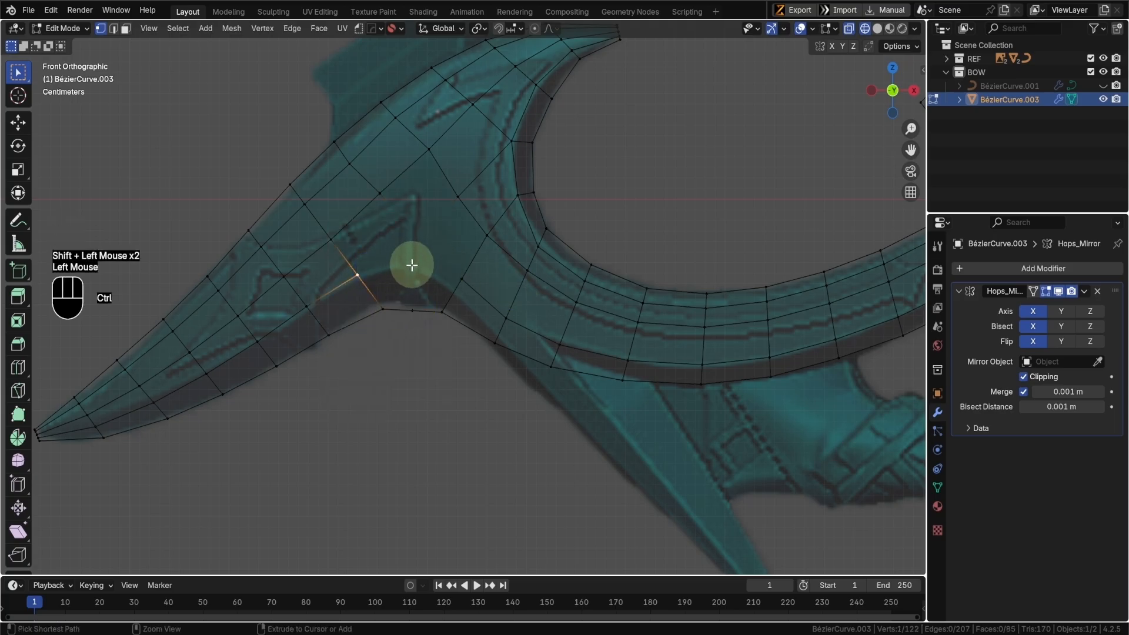
key("f")
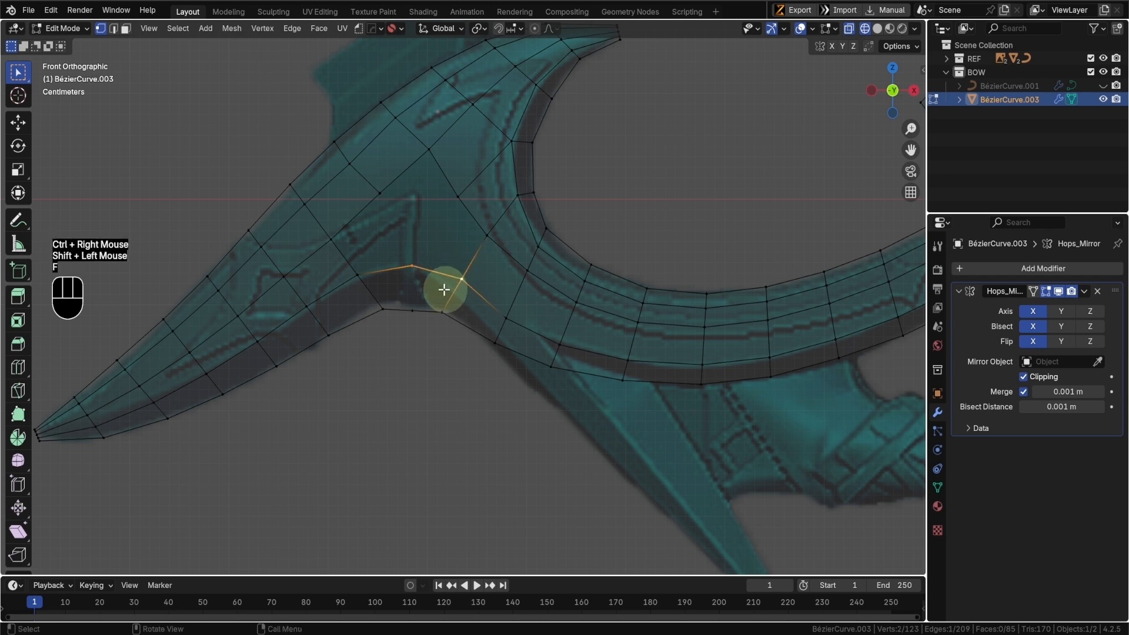
- Fill the two quads between the new strip edges and the outer contour at the lower notch
left_click_drag(412, 262, 474, 330)
key("f")
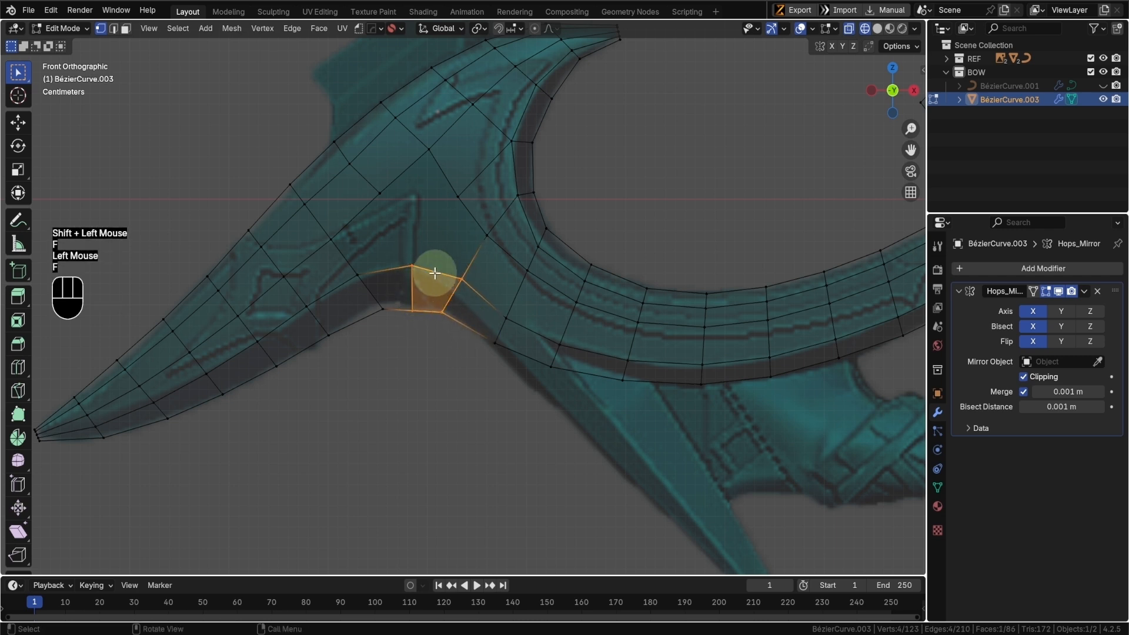
left_click_drag(434, 269, 471, 329, "ctrl")
key("f")
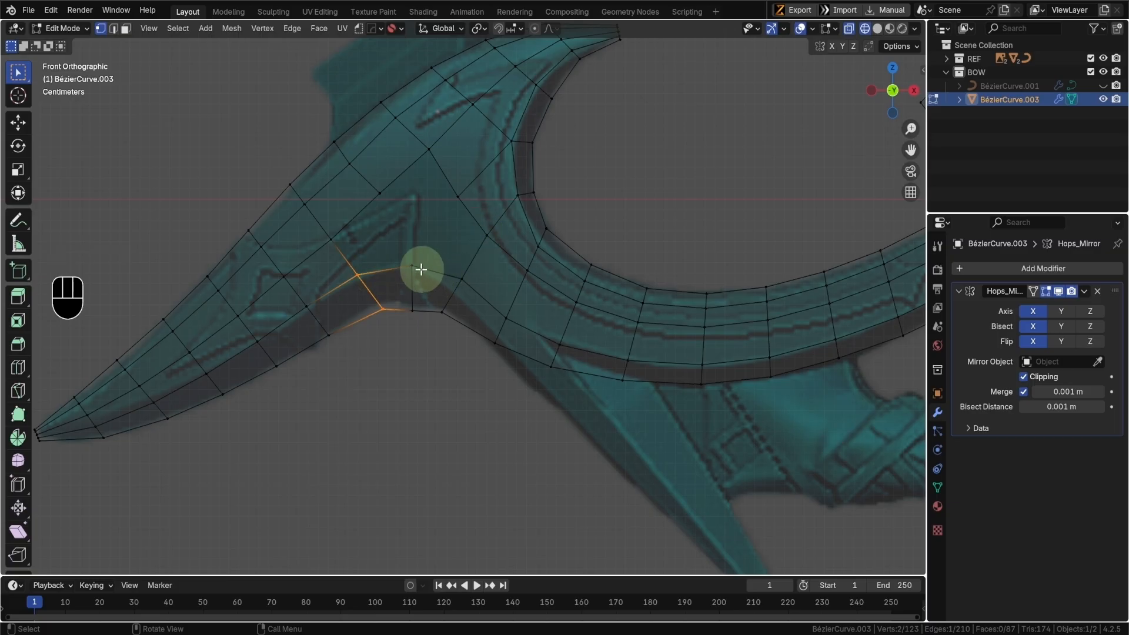
- Fill the quad between the new notch vertex and the three vertices on the lower-left limb side
left_click(415, 269)
left_click(372, 194)
left_click(320, 252, "shift")
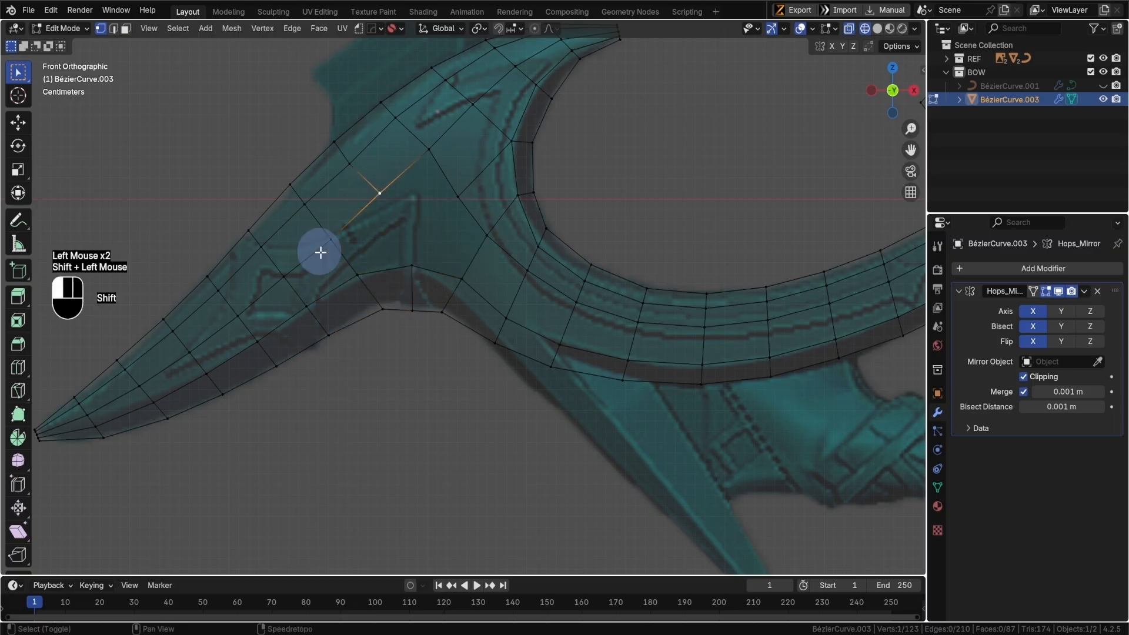
left_click(357, 273, "shift")
key("f")
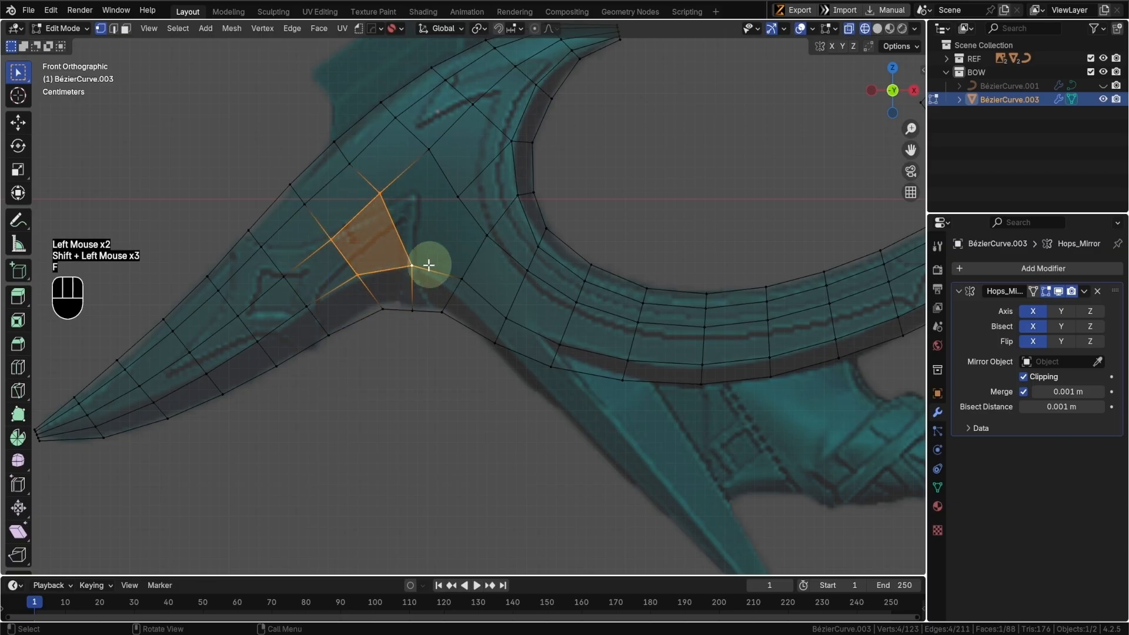
- Fill the central quad joining the new notch vertex with the three junction vertices above it
left_click(413, 262)
left_click(459, 197, "shift")
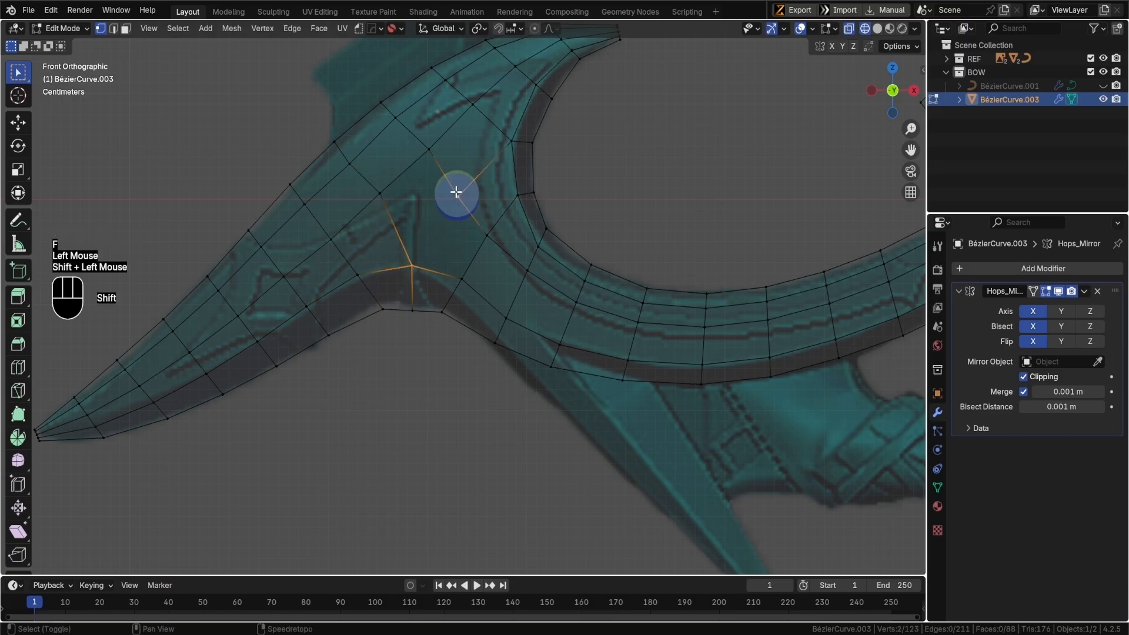
left_click(429, 150, "shift")
left_click(380, 192, "shift")
key("f")
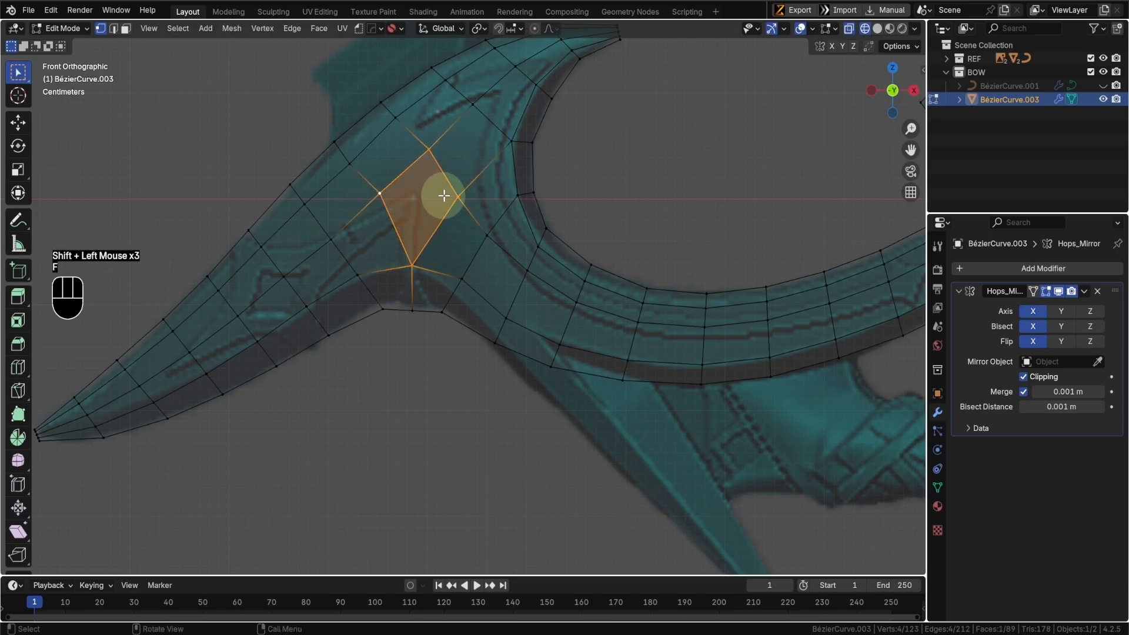
- Fill the remaining quad between the new notch vertex and the curved arm to close the junction
left_click(454, 194)
left_click(413, 266, "shift")
left_click(462, 279, "shift")
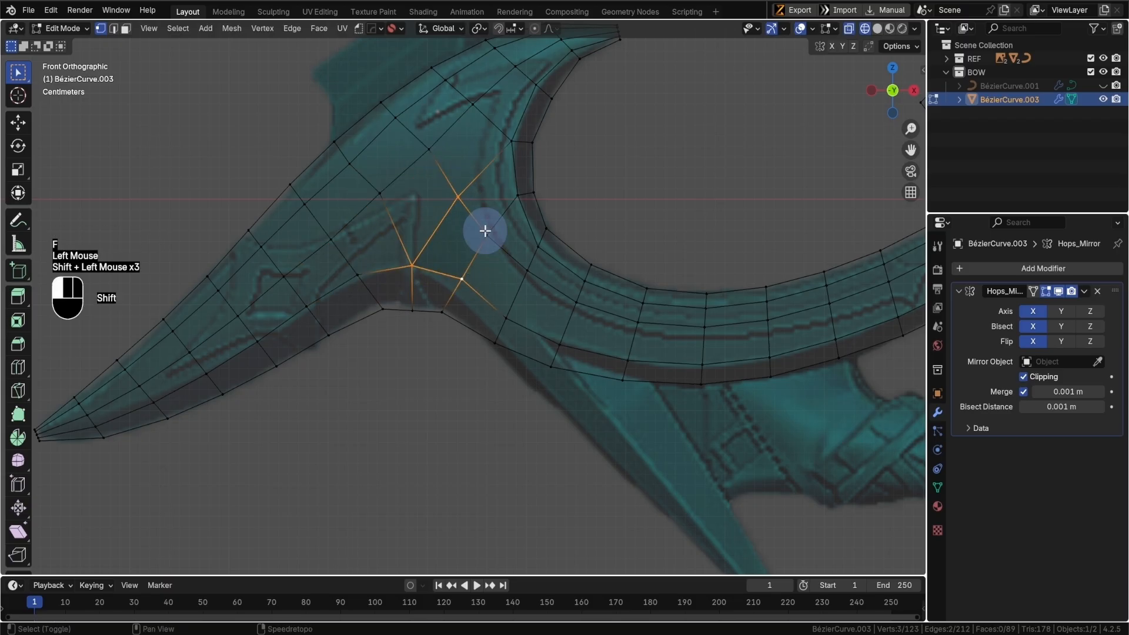
left_click(486, 234, "shift")
key("g")
right_click(514, 253)
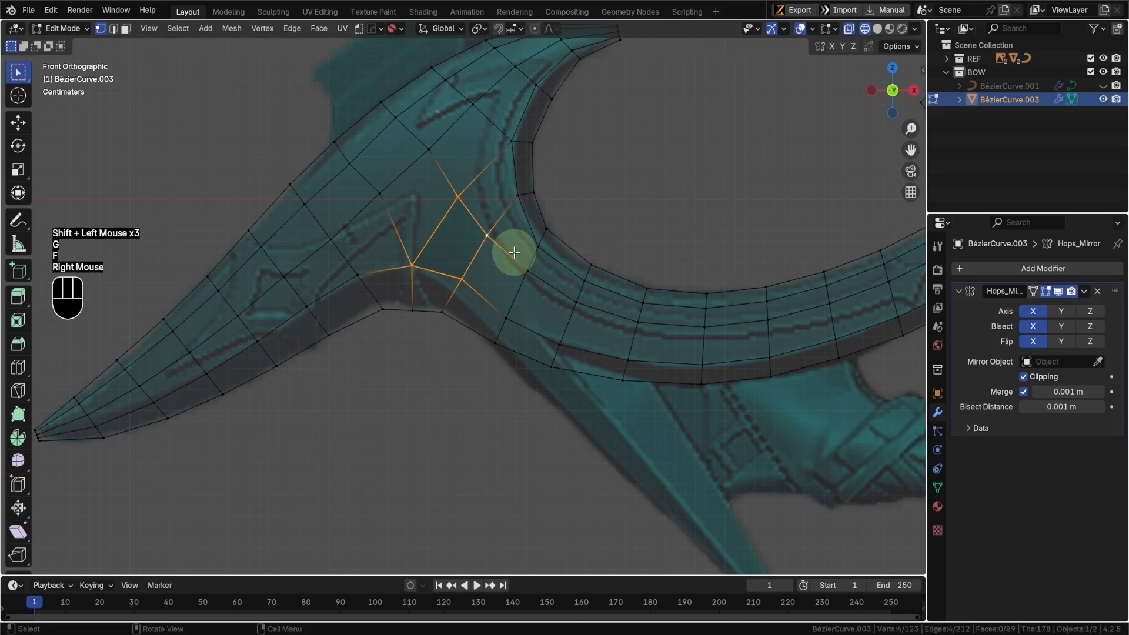
key("f")
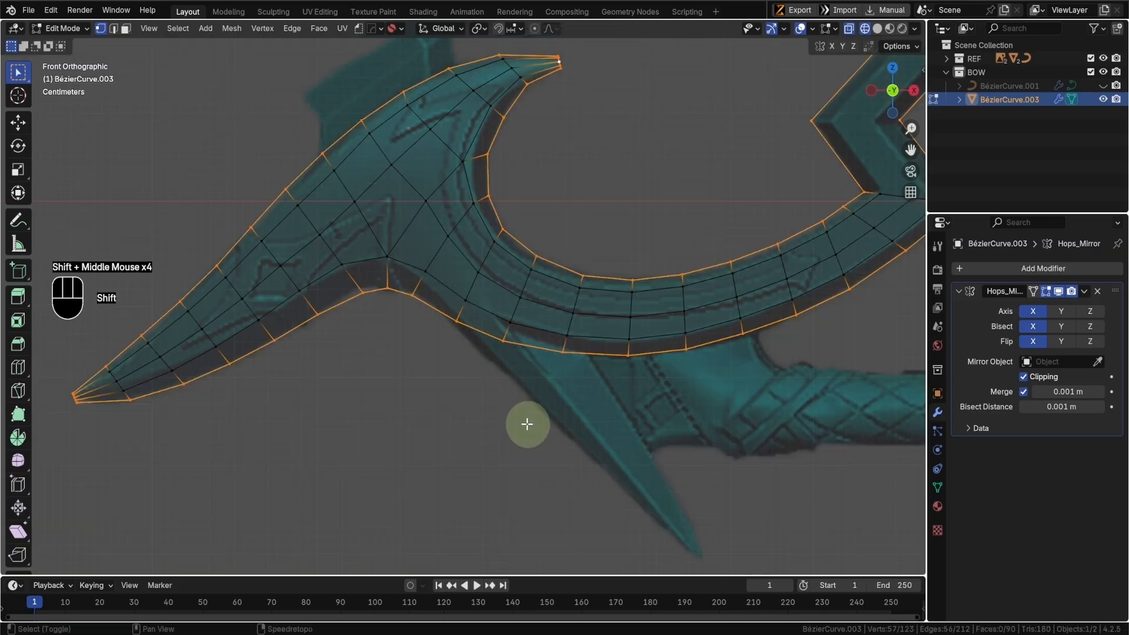
- Delete the outer contour vertex on the arm's lower edge just past the notch, opening space for the spike
middle_click_drag(527, 423, 513, 393, "shift")
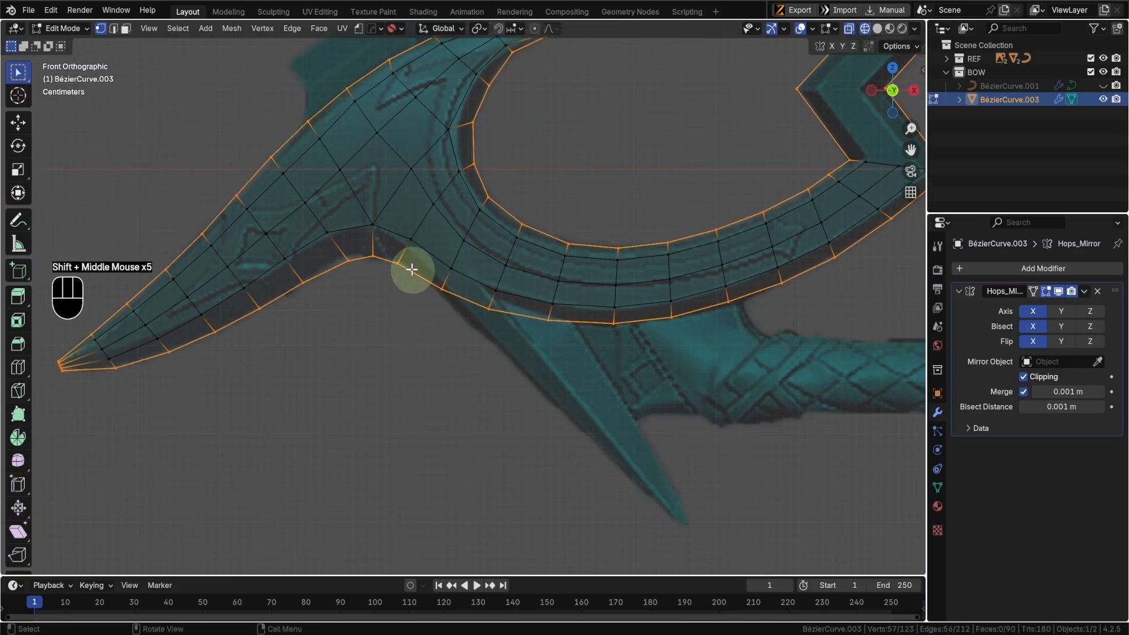
left_click(441, 290)
key("g")
right_click(453, 333)
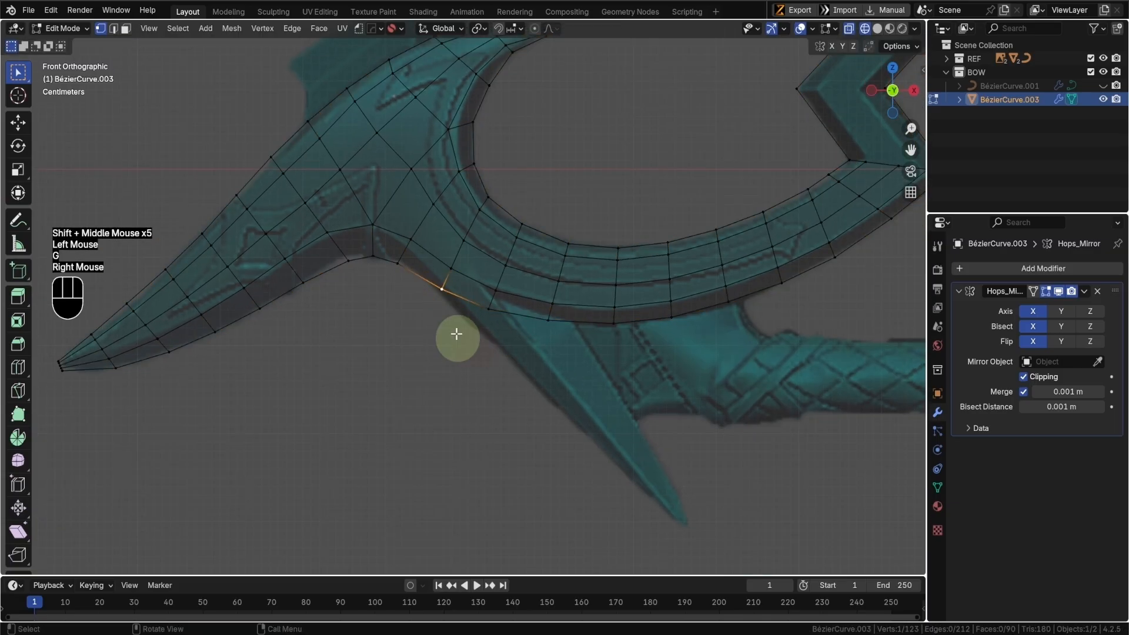
key("c")
right_click(453, 300)
key("x")
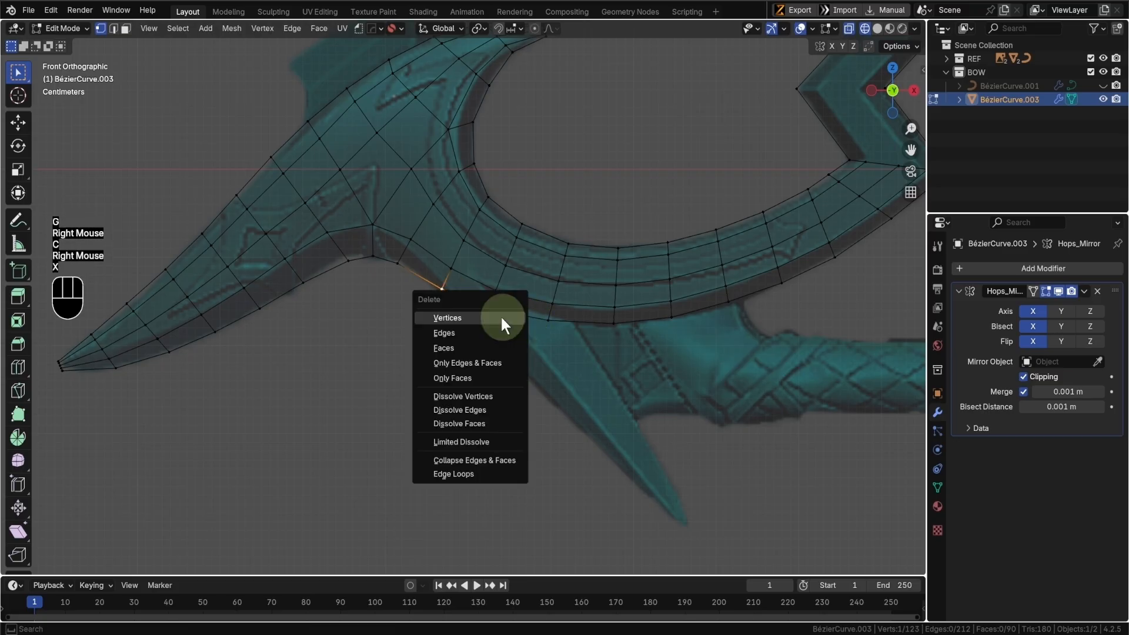
left_click(454, 317)
- Slide the exposed strip vertex beside the opening and the arm vertex above it along their edges to even the spacing
middle_click_drag(446, 254, 478, 259, "shift")
left_click(485, 271)
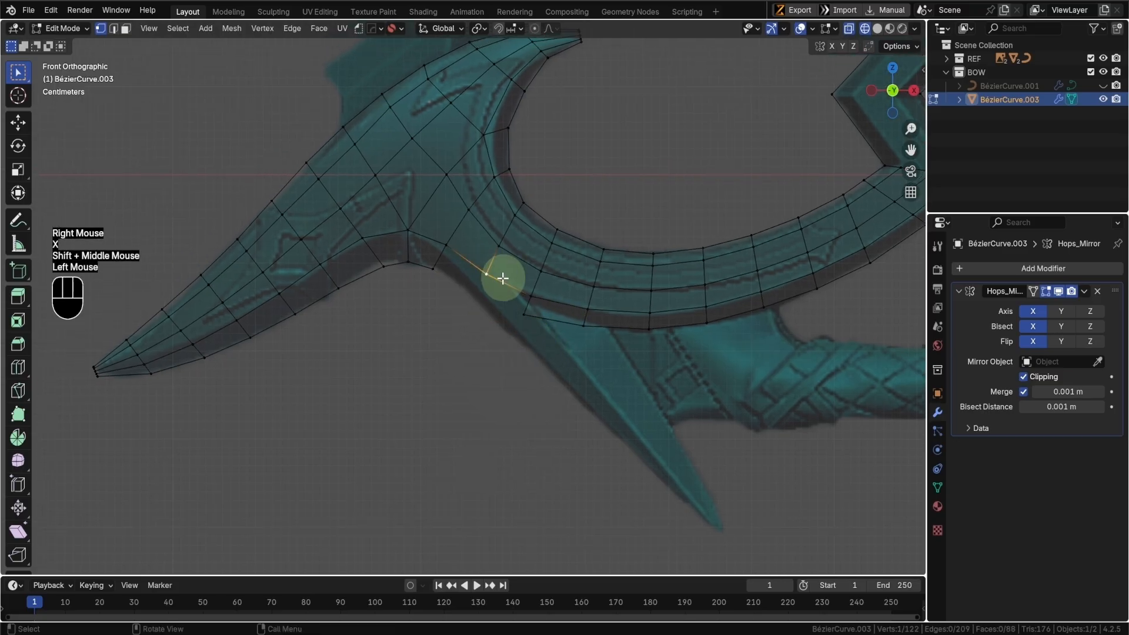
key("g")
key("g")
left_click(503, 274)
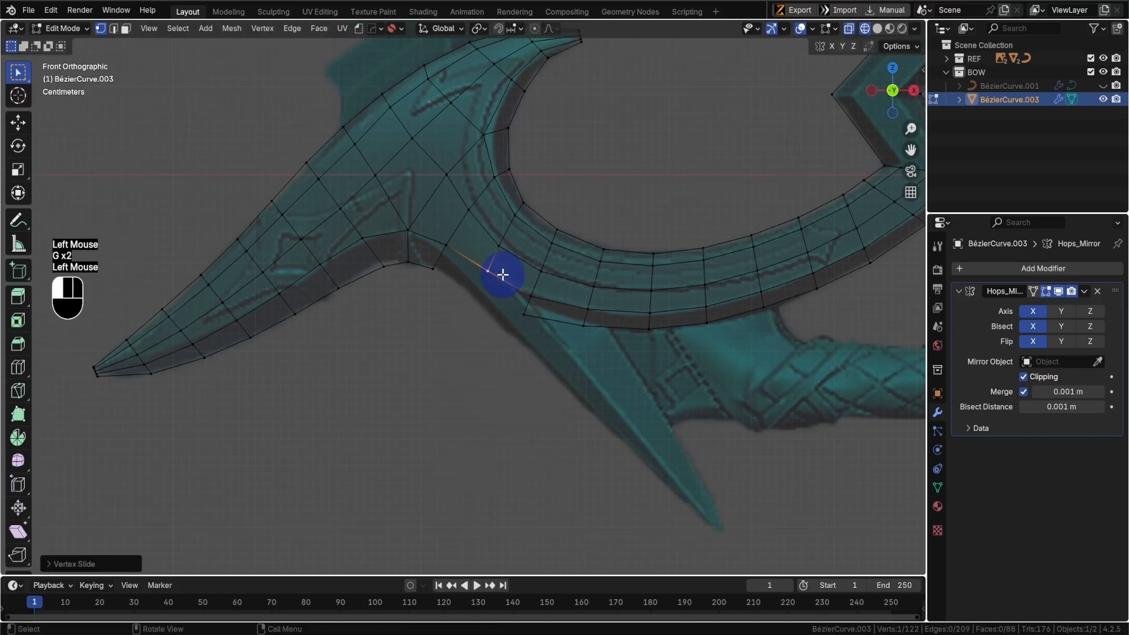
left_click(495, 248)
key("g")
key("g")
left_click(498, 242)
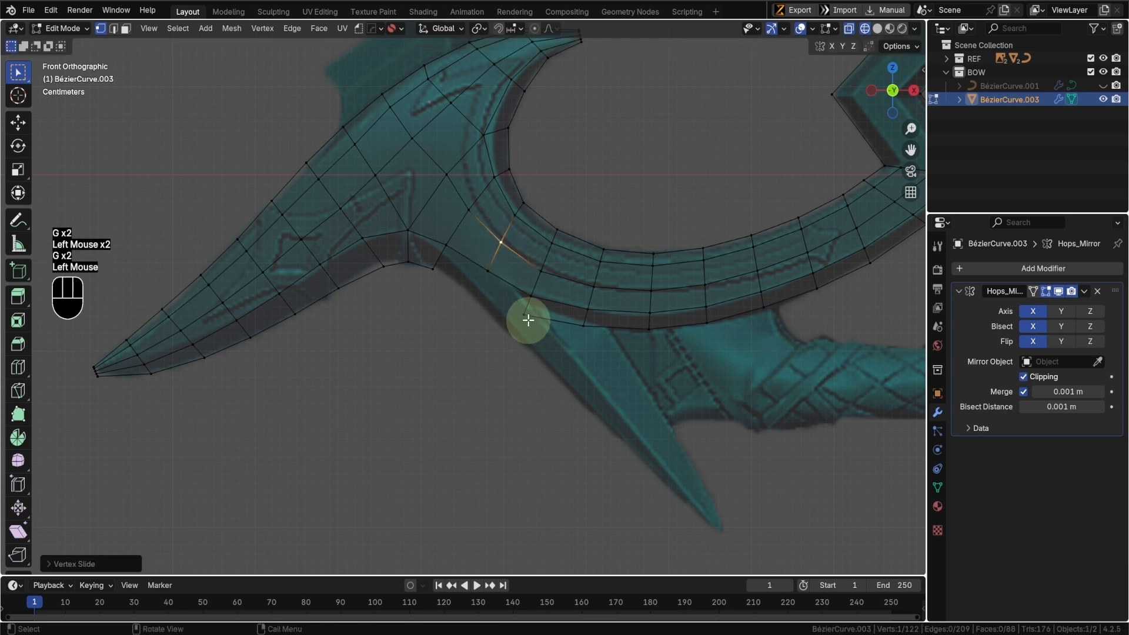
key("g")
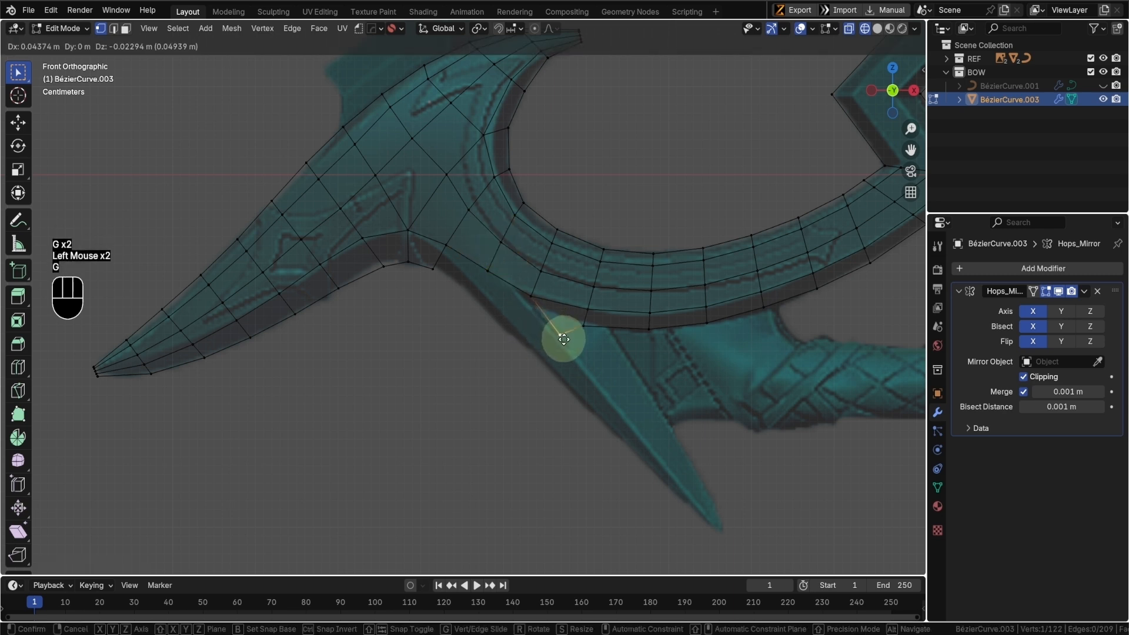
left_click(575, 327)
left_click(583, 323)
key("g")
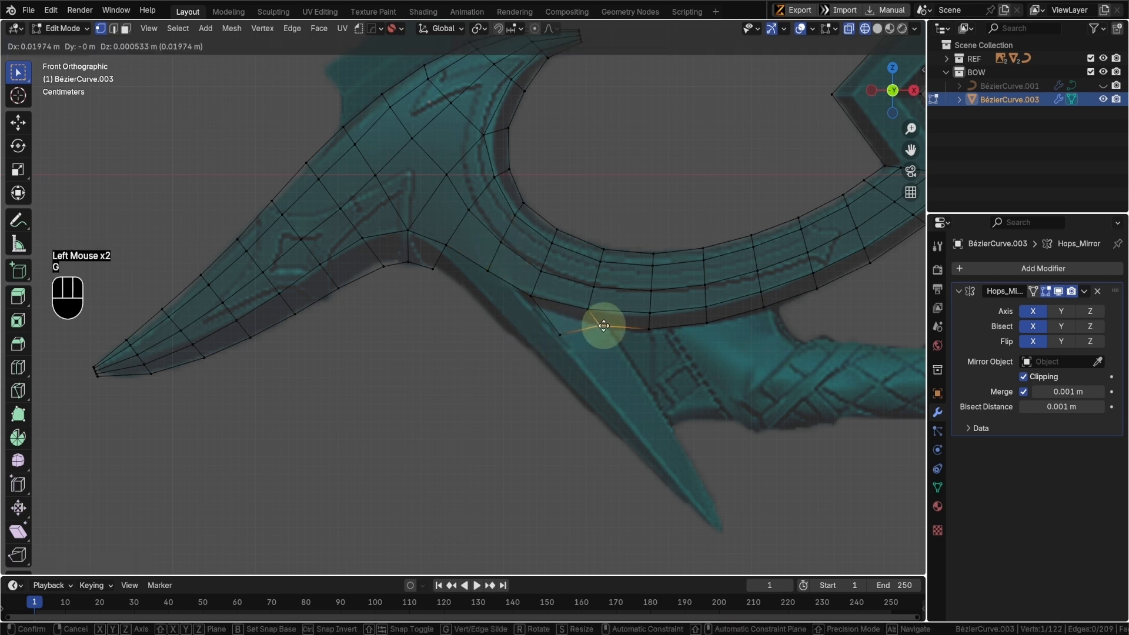
right_click(582, 329)
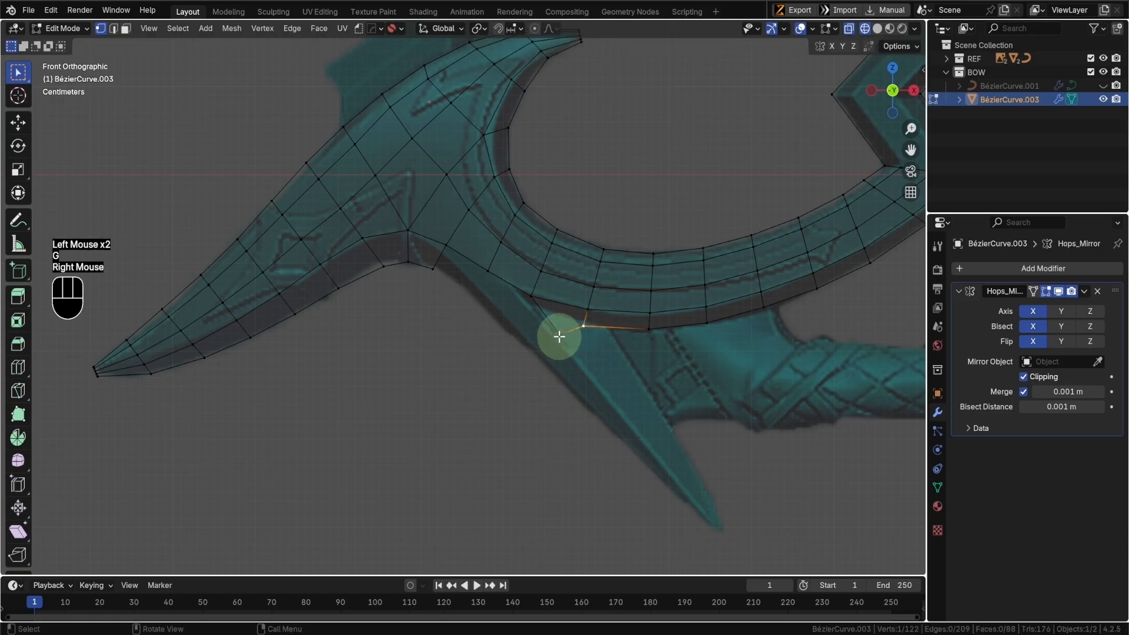
- Move the loose contour vertex at the spike's base up against the arm, and shift the neighbouring strip vertex toward the junction
left_click(553, 327)
key("g")
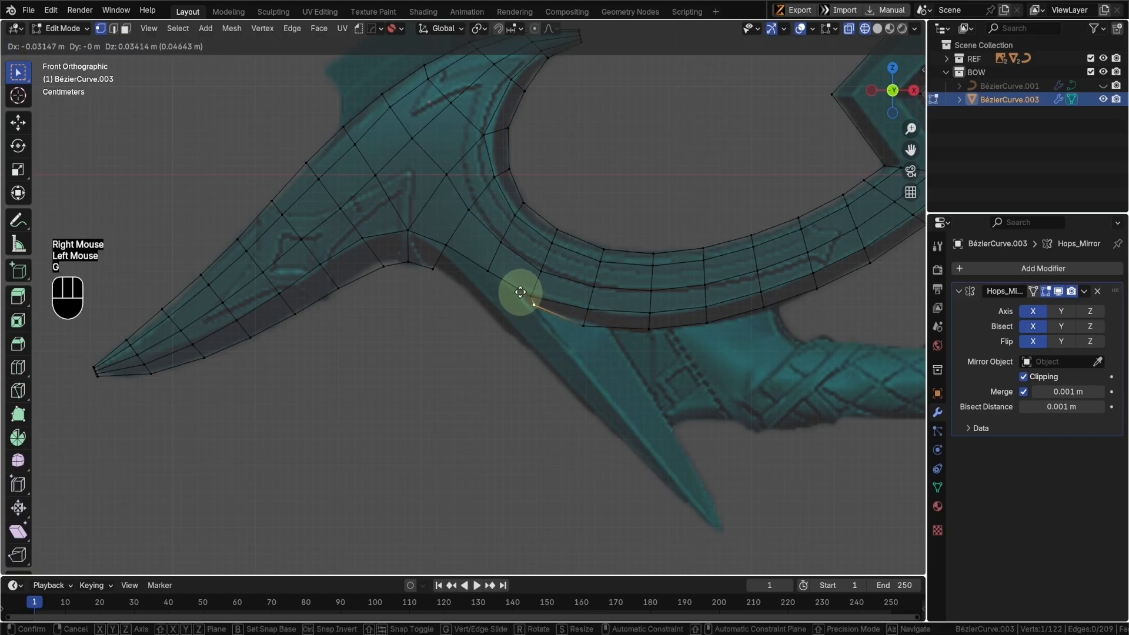
left_click(521, 292)
left_click(529, 295)
key("g")
left_click(538, 307)
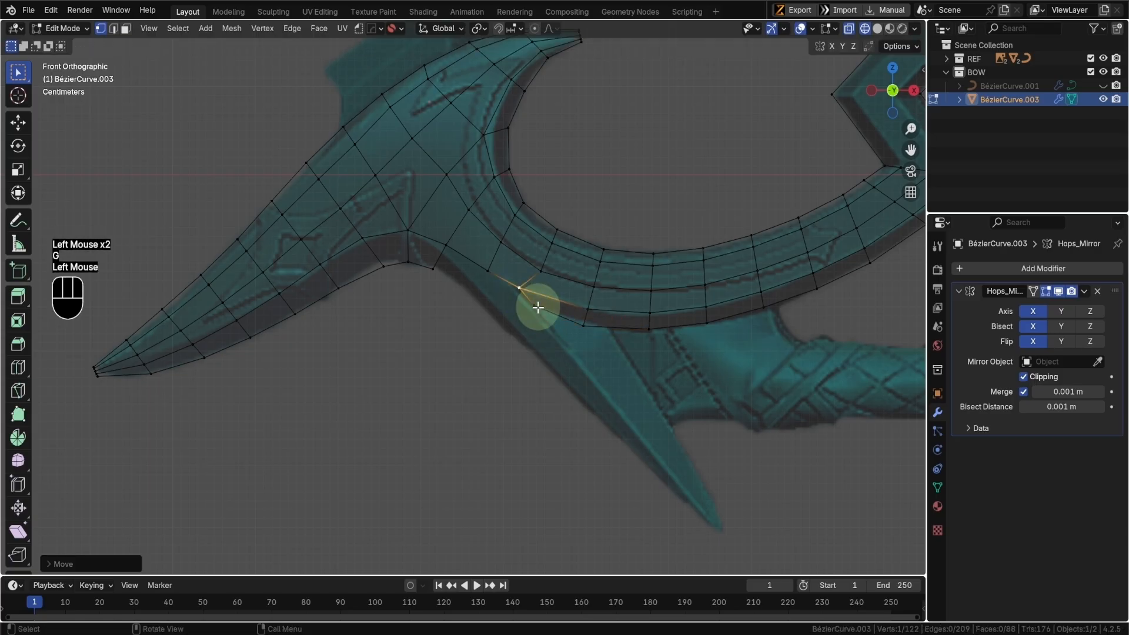
- Nudge the contour vertex at the spike's base and the next one along the arm's lower edge to smooth the curve
left_click(538, 307)
key("g")
left_click(545, 309)
key("g")
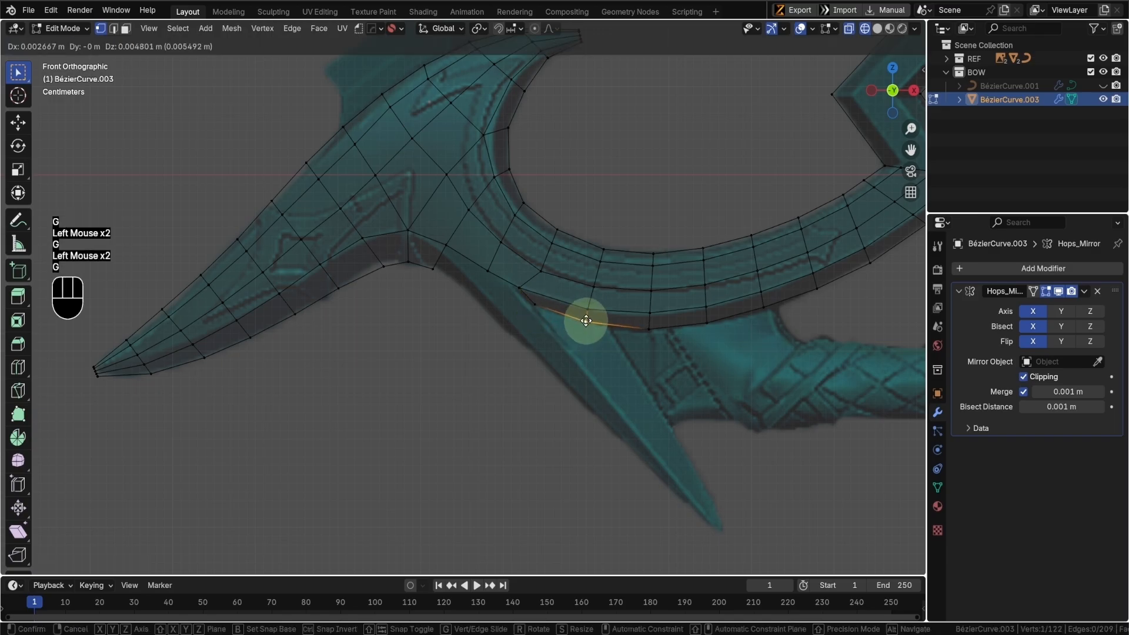
left_click(586, 323)
- Move the arm's inner vertex above the spike's base slightly toward the inner rim to even the quads
middle_click_drag(617, 330, 612, 329, "shift")
scroll(570, 248, "up", 2)
left_click(569, 248)
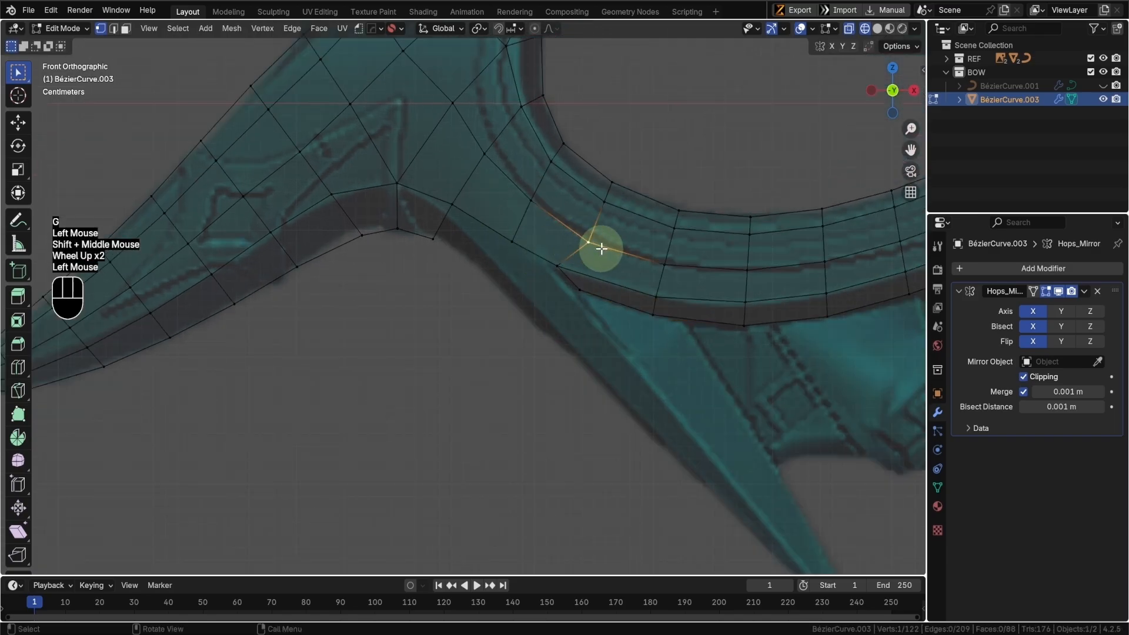
key("g")
left_click(597, 237)
- Extrude the short end edge of the contour strip at the junction down along the spike's outer edge
scroll(595, 262, "down", 2)
middle_click_drag(595, 262, 565, 240, "shift")
scroll(564, 315, "up", 1)
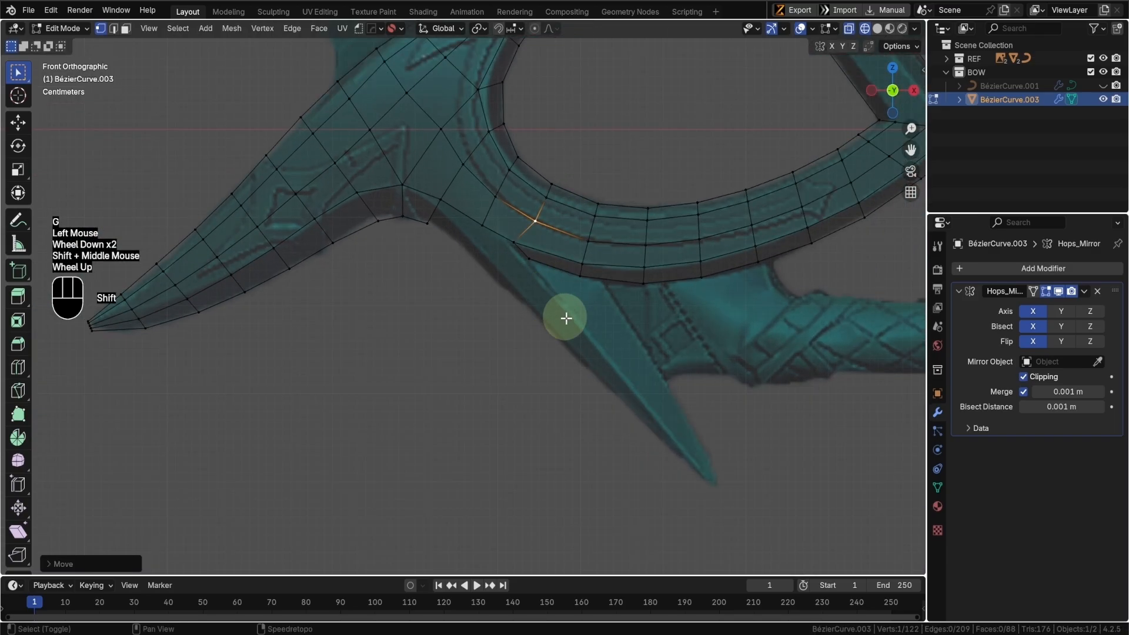
middle_click_drag(565, 315, 541, 333, "shift")
left_click(436, 220)
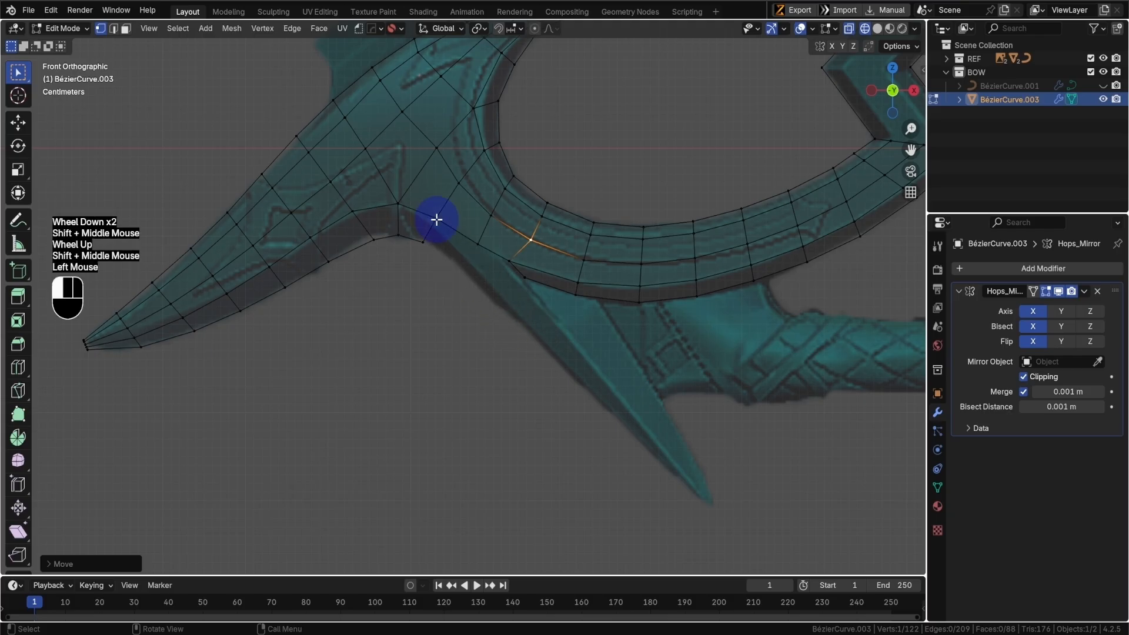
scroll(437, 223, "up", 2)
key("Tab")
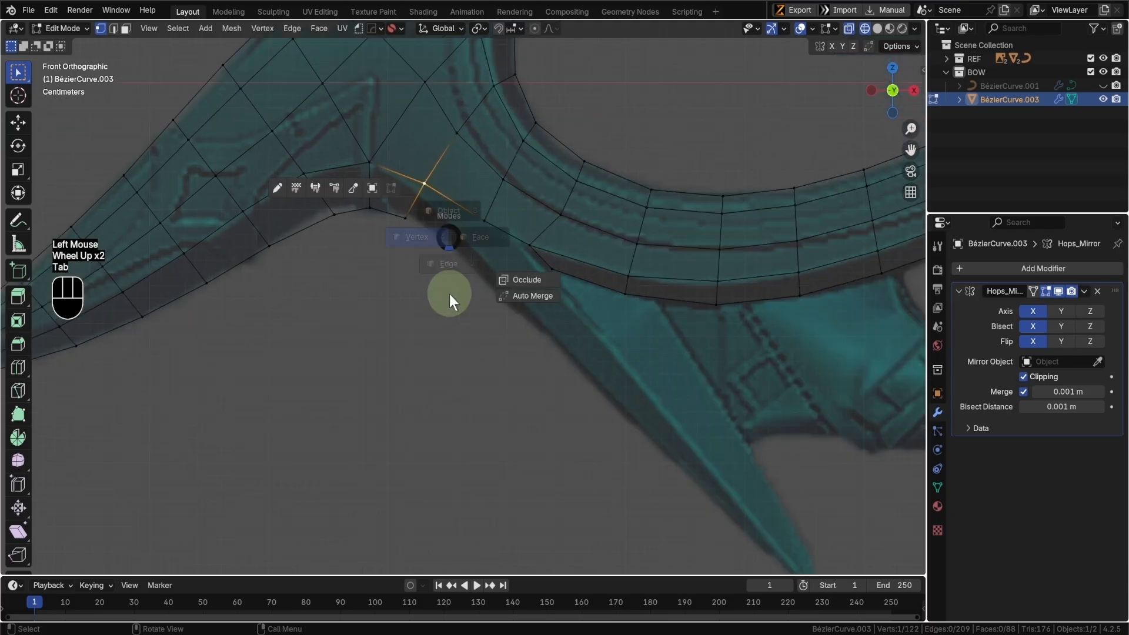
left_click(420, 199)
key("e")
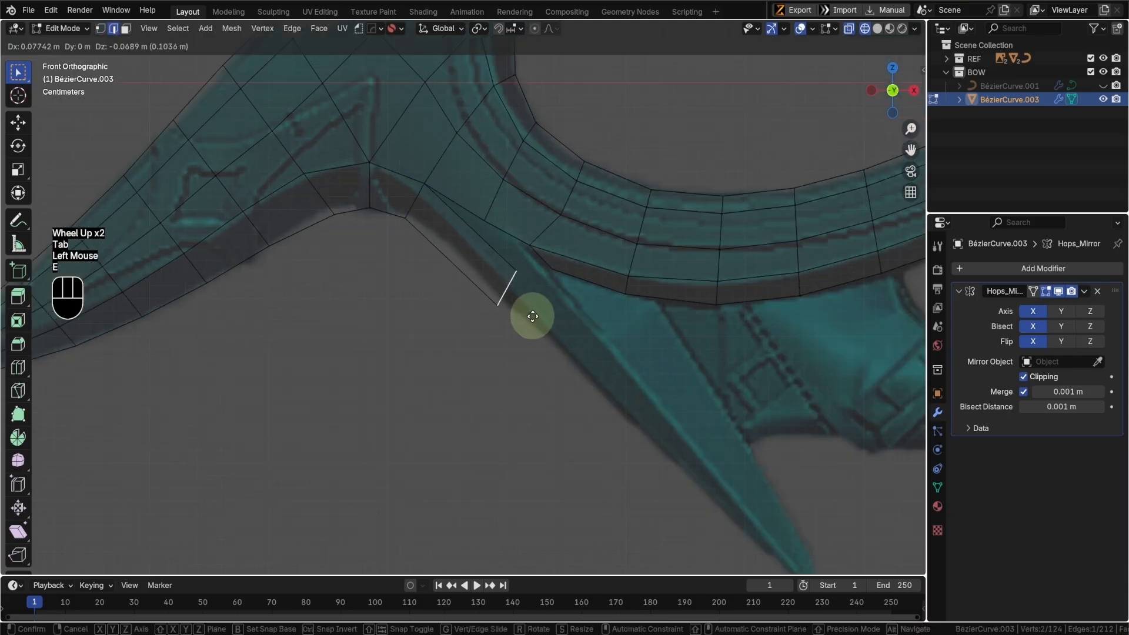
left_click(533, 317)
- Shrink the extruded end edge and shift it slightly to fit the dark rim of the spike
key("s")
left_click(556, 318)
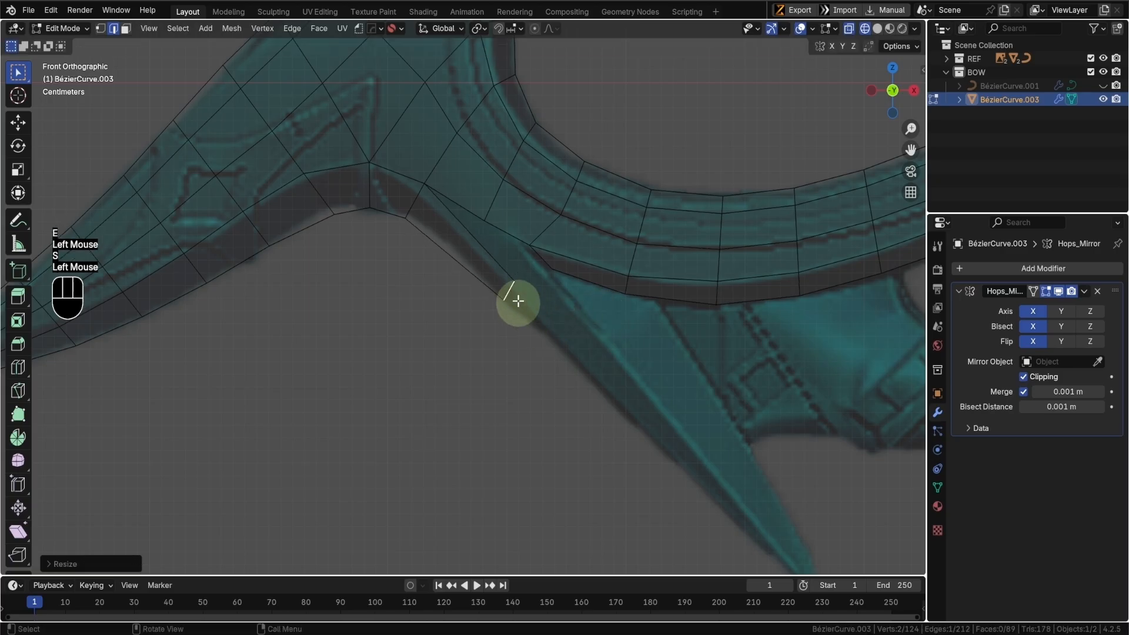
key("g")
left_click(511, 308)
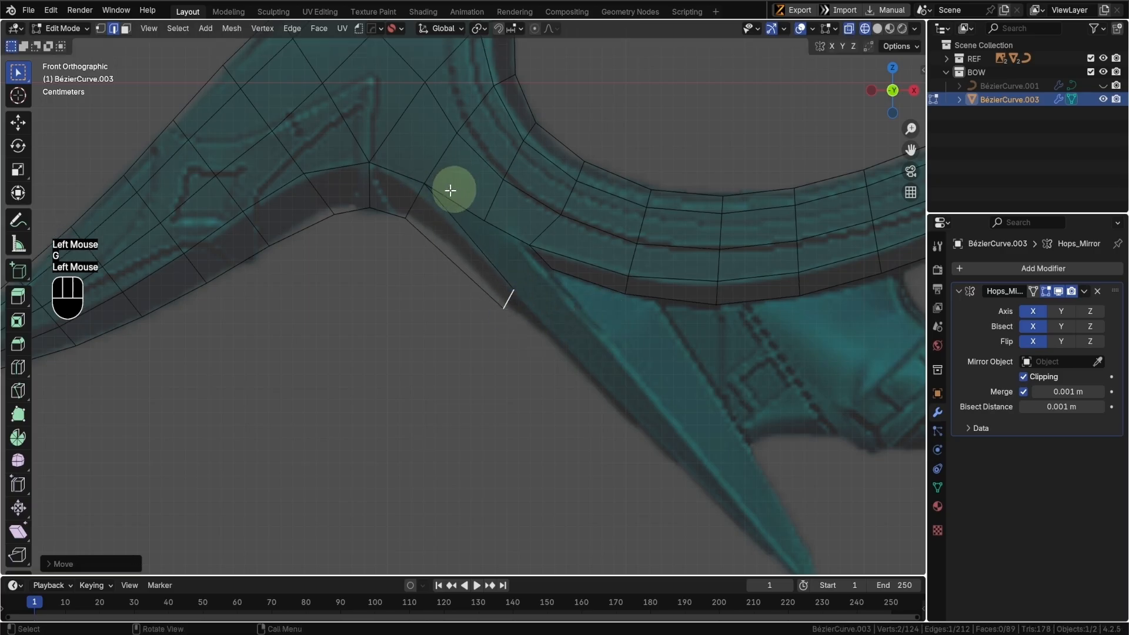
- Nudge the inner strip vertex where the spike branches off slightly toward the contour
key("Tab")
left_click(410, 183)
key("g")
left_click(411, 196)
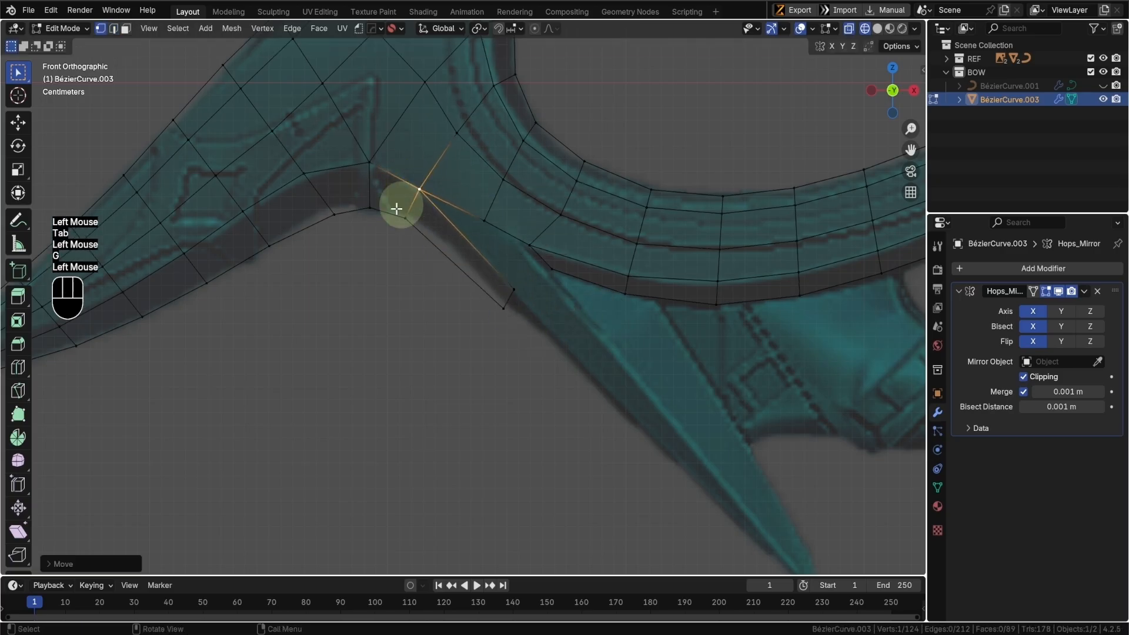
- Add one loop cut across the newly extruded strip segment, placed near its lower end
middle_click_drag(500, 279, 460, 277, "shift")
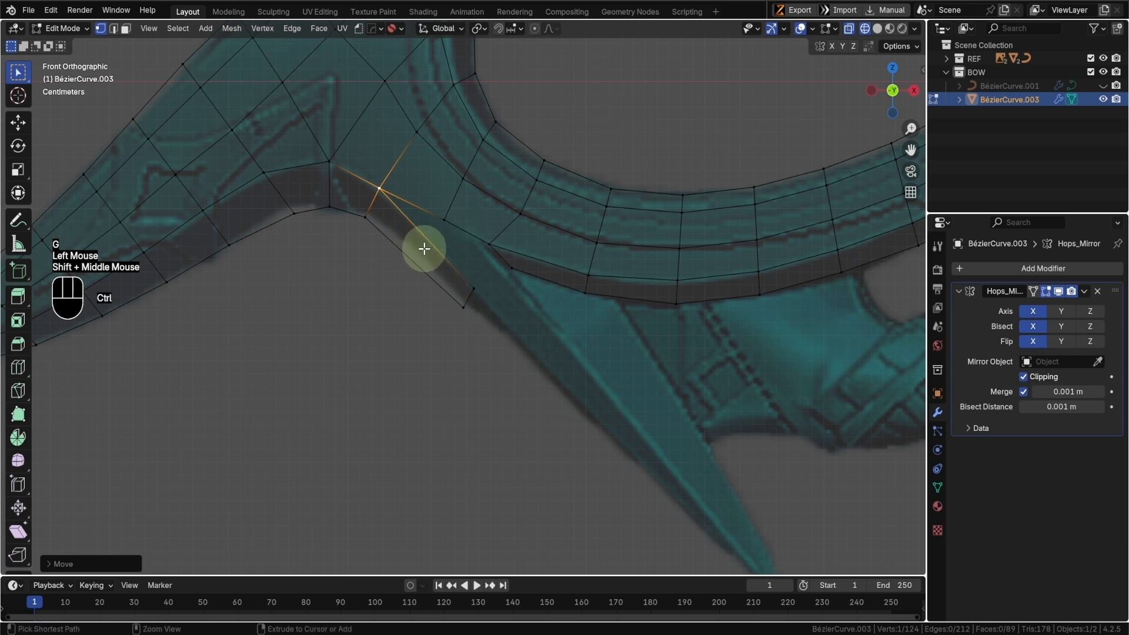
key("ctrl+r")
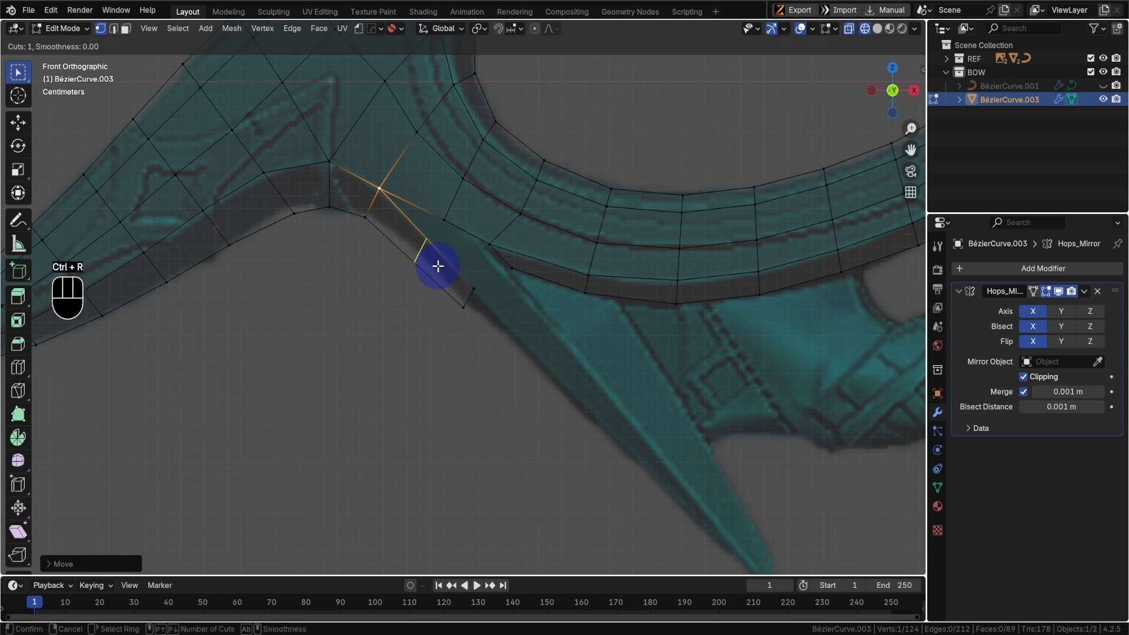
left_click(436, 263)
left_click(472, 276)
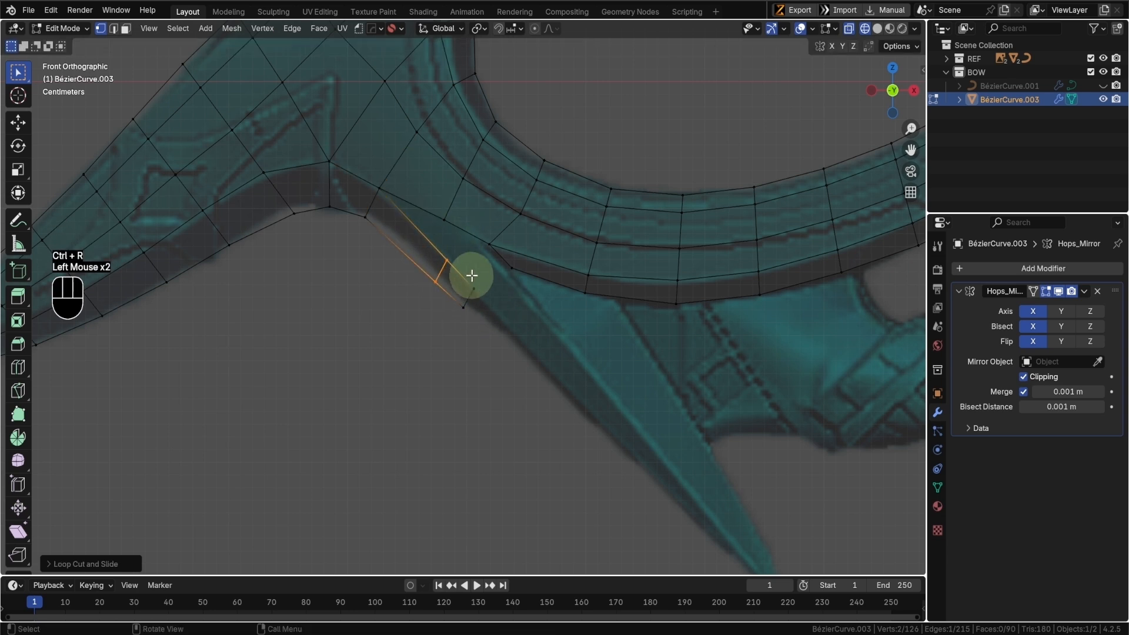
- Fill a quad between the extruded strip's two lower inner vertices and the two corner vertices of the arm's lower edge
left_click(447, 260)
left_click(486, 254, "shift")
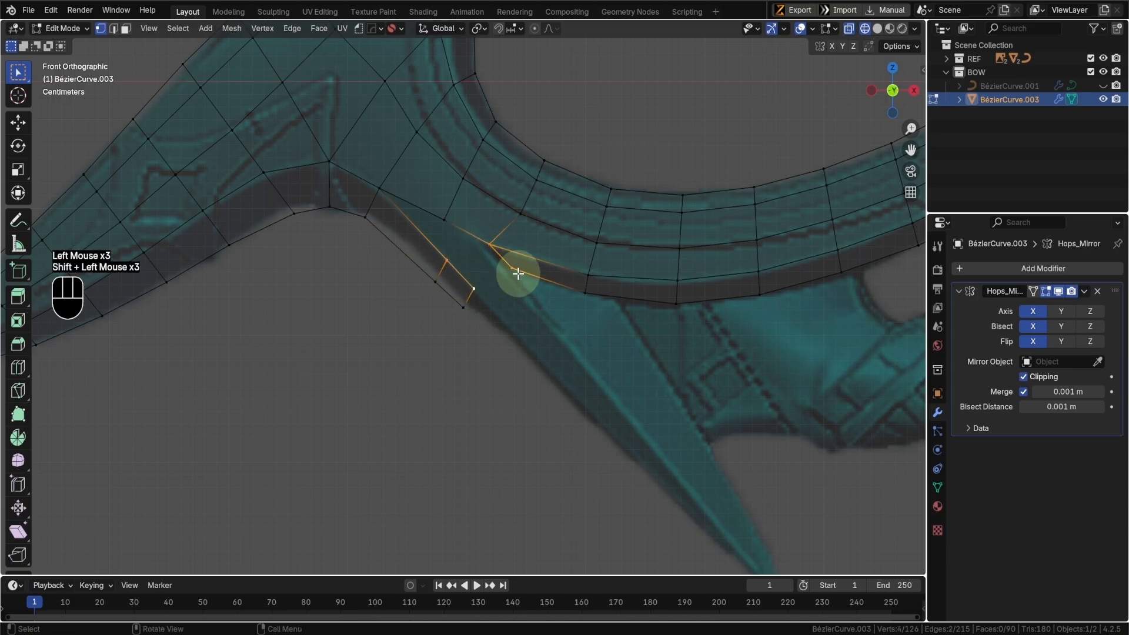
key("f")
- Move the arm vertex above the remaining gap up toward the inner rim, and fill the gap with a face
middle_click_drag(490, 291, 530, 329, "shift")
left_click(484, 258)
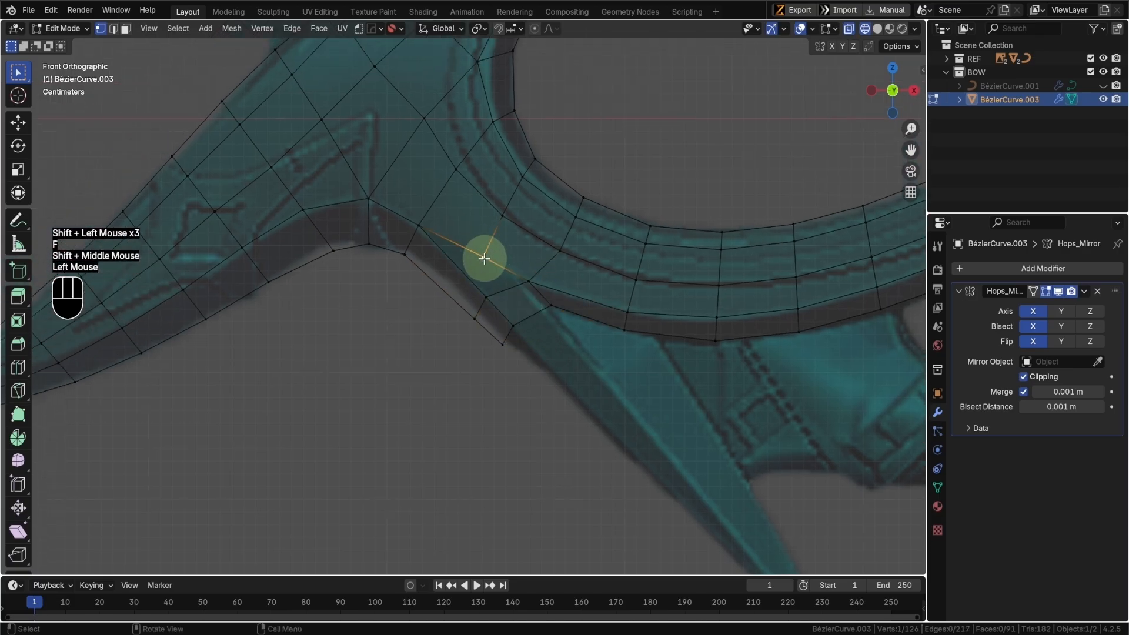
key("g")
left_click(494, 240)
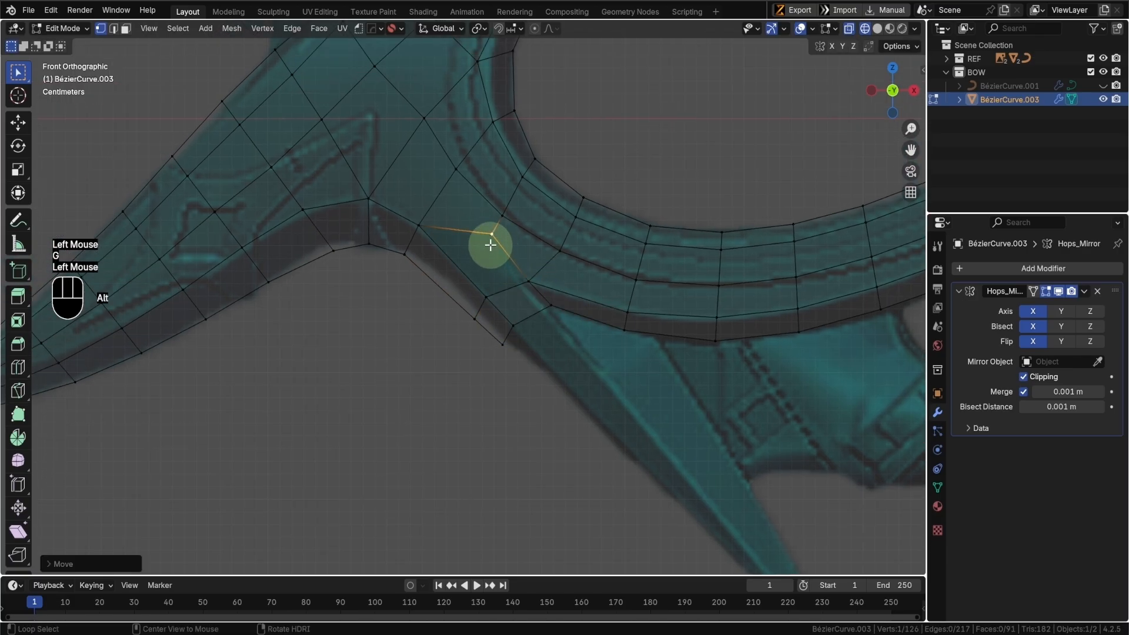
left_click(499, 253, "alt")
key("f")
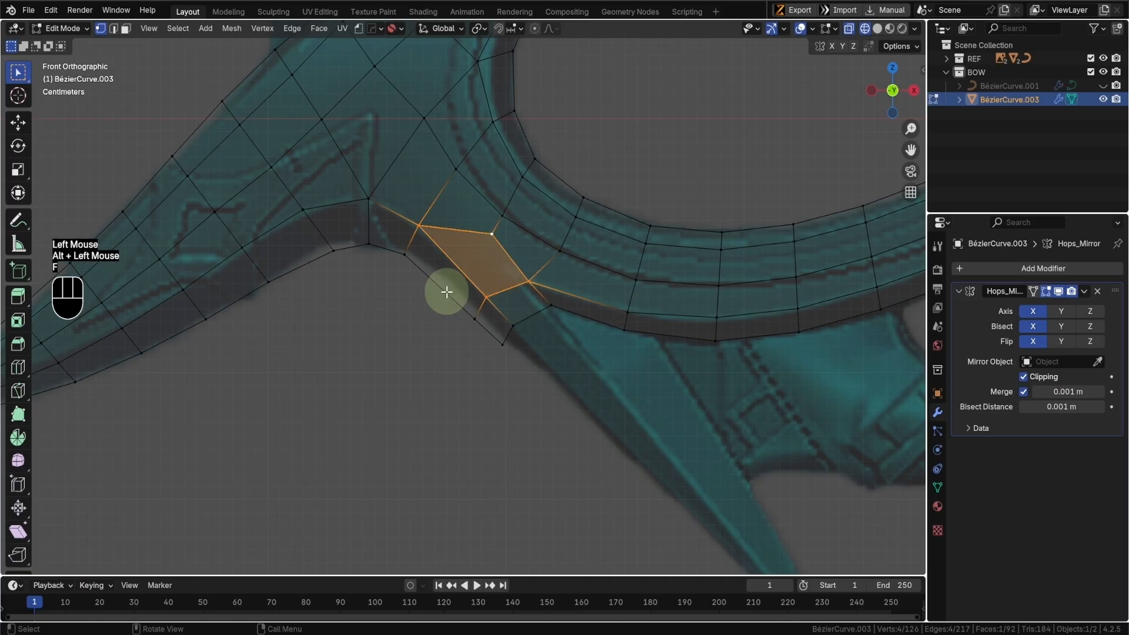
- Add one centred loop cut through the filled face, running from the contour strip across the arm to the inner rim
key("ctrl+r")
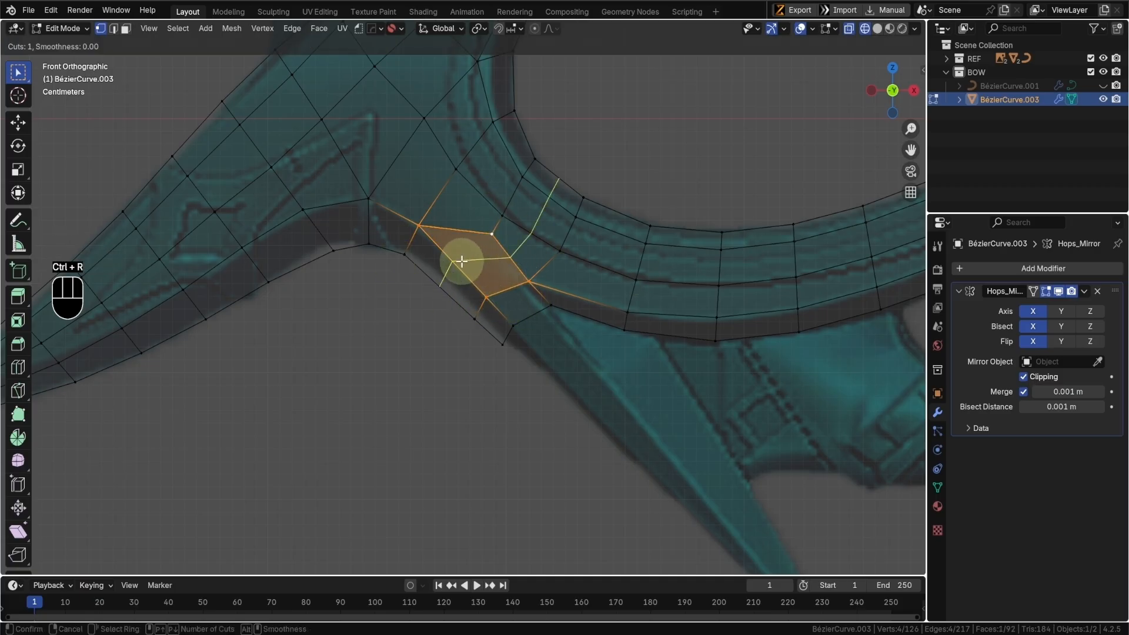
left_click(462, 261)
right_click(462, 261)
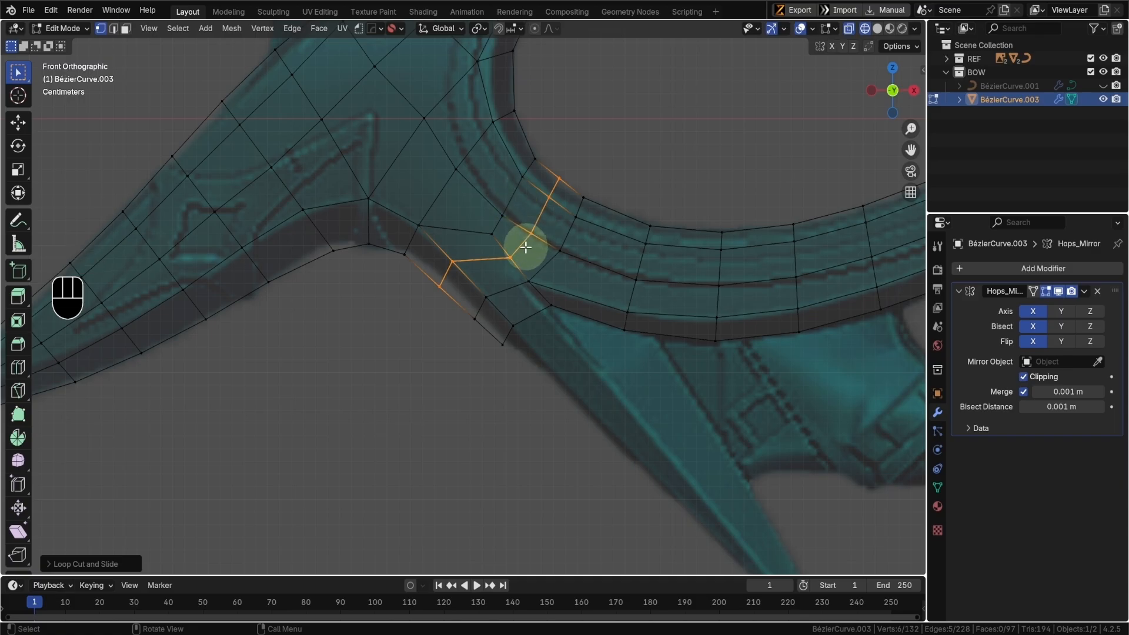
- Try to connect the arm vertex above the filled face to the new inner vertex on the contour strip
left_click(493, 235)
left_click(452, 261, "shift")
key("j")
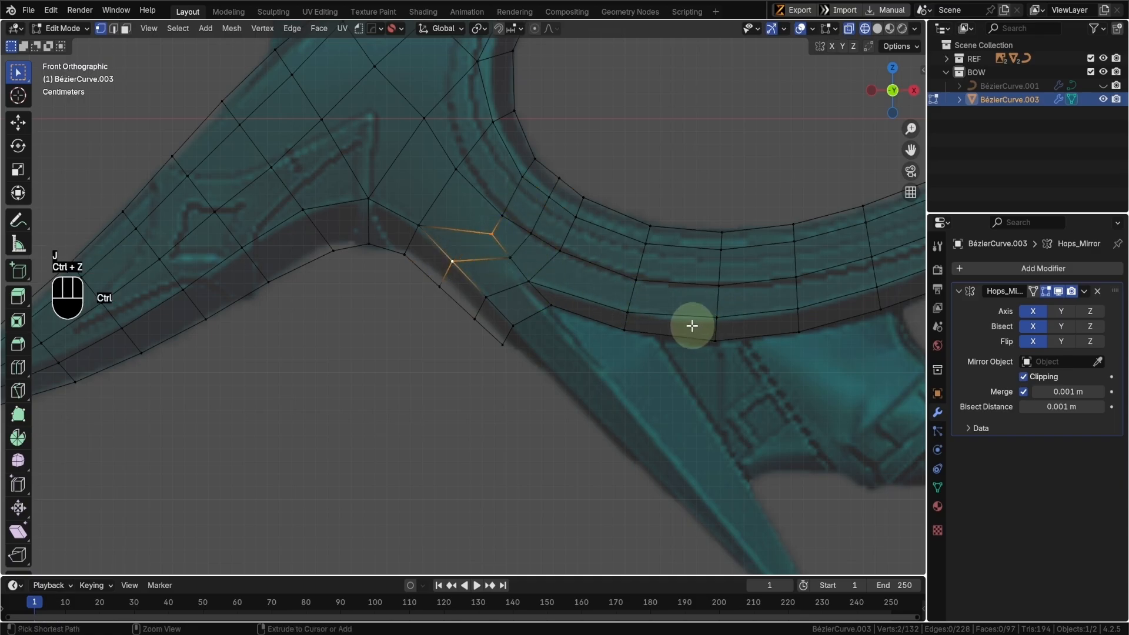
- Move the two outer contour vertices below the filled face to follow the curve of the reference outline
middle_click_drag(521, 303, 493, 268, "shift")
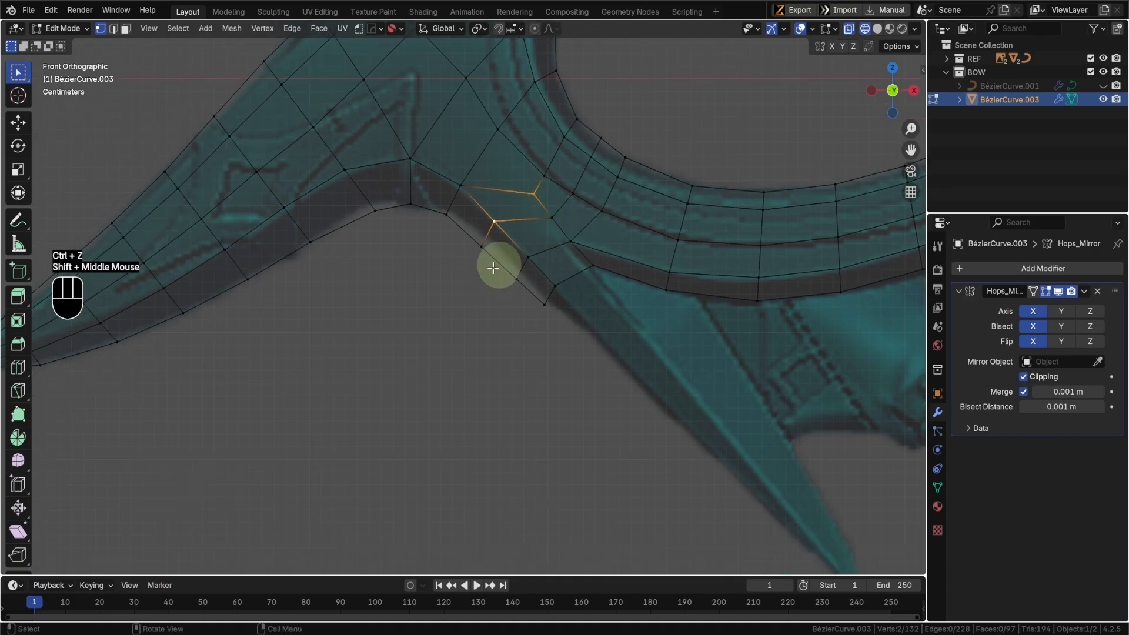
left_click(479, 245)
key("g")
left_click(504, 262)
left_click(512, 270)
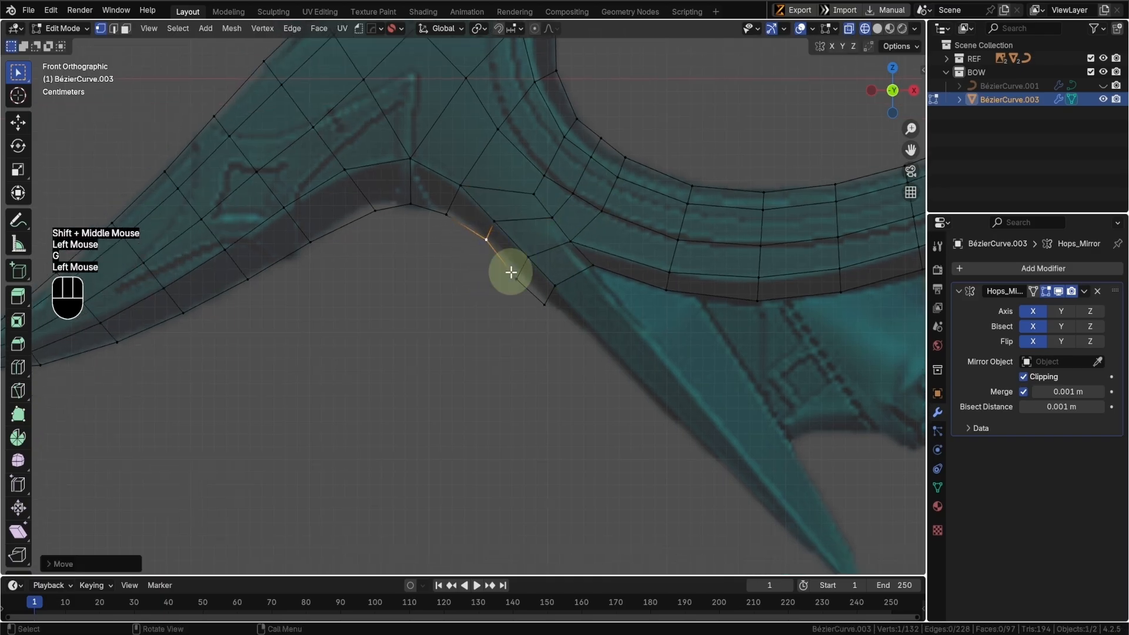
key("g")
left_click(519, 275)
- Extrude the contour strip's lower end edge along the spike all the way to its tip
left_click(545, 303)
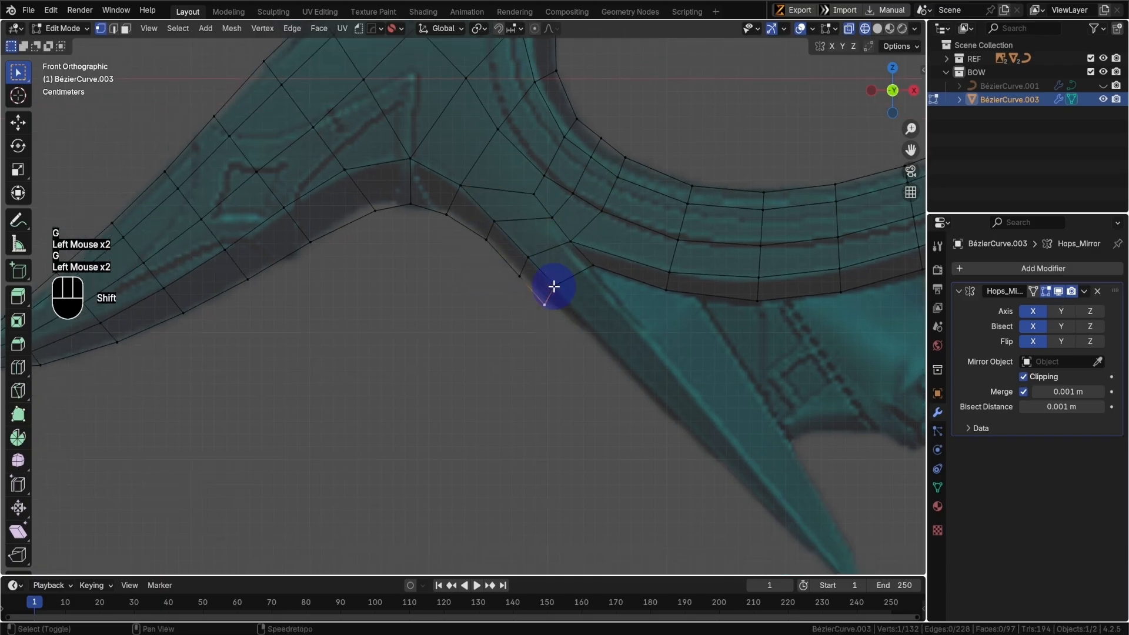
left_click(554, 287, "shift")
middle_click_drag(637, 381, 592, 340, "shift")
scroll(592, 340, "down", 1, "shift")
scroll(592, 340, "down", 1)
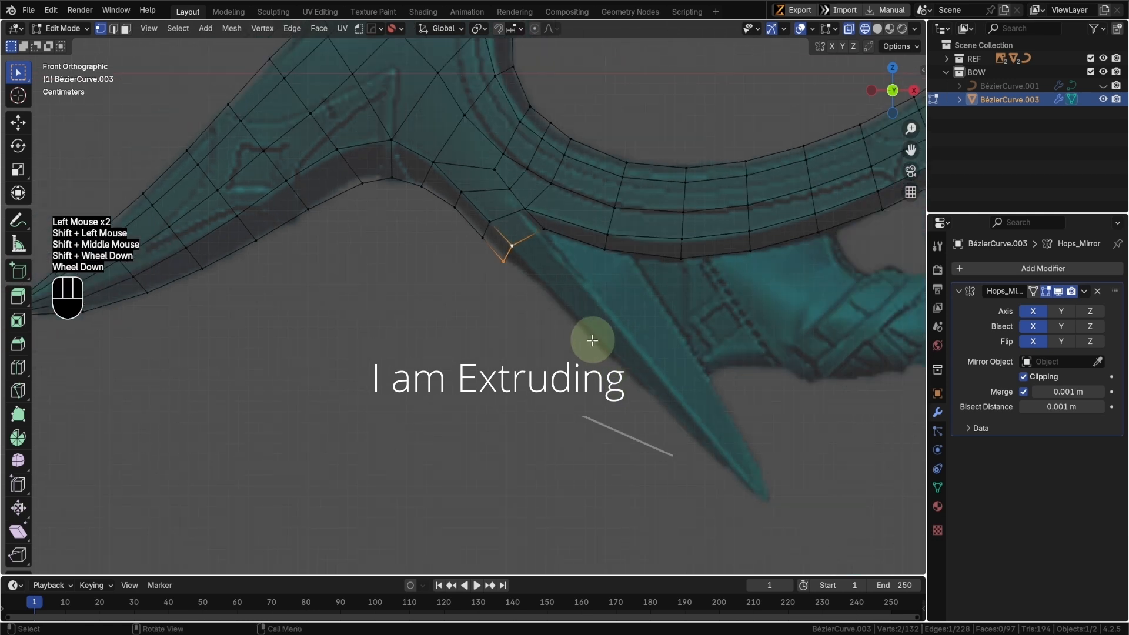
right_click(747, 489, "ctrl")
- Shrink the extruded edge at the spike's tip and move it onto the point in the reference
key("s")
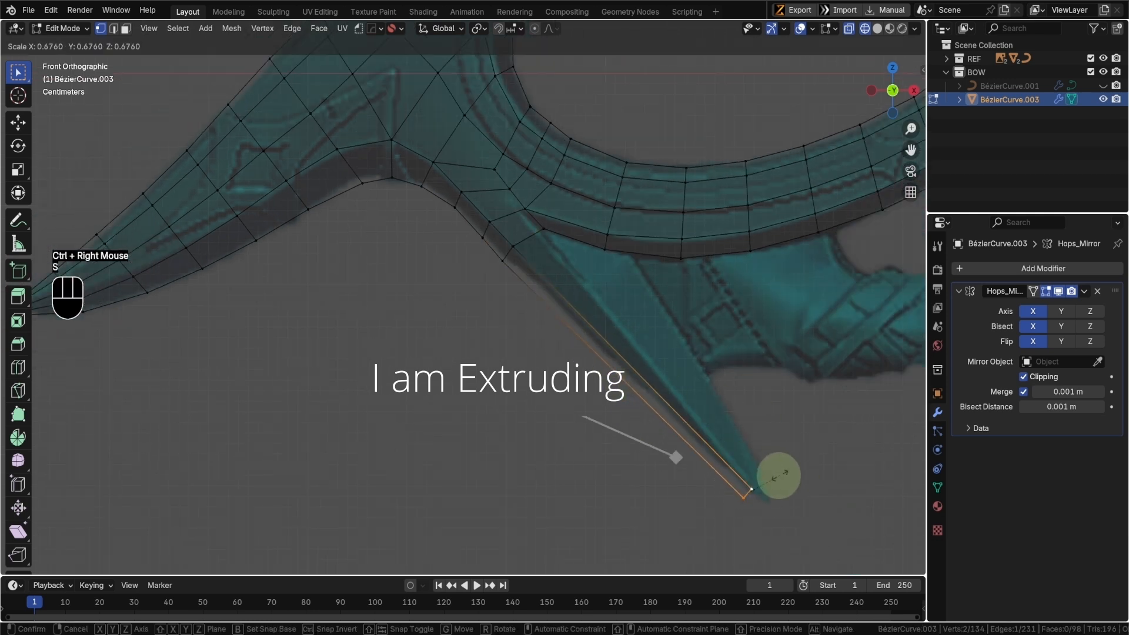
left_click(778, 476)
key("g")
left_click(789, 493)
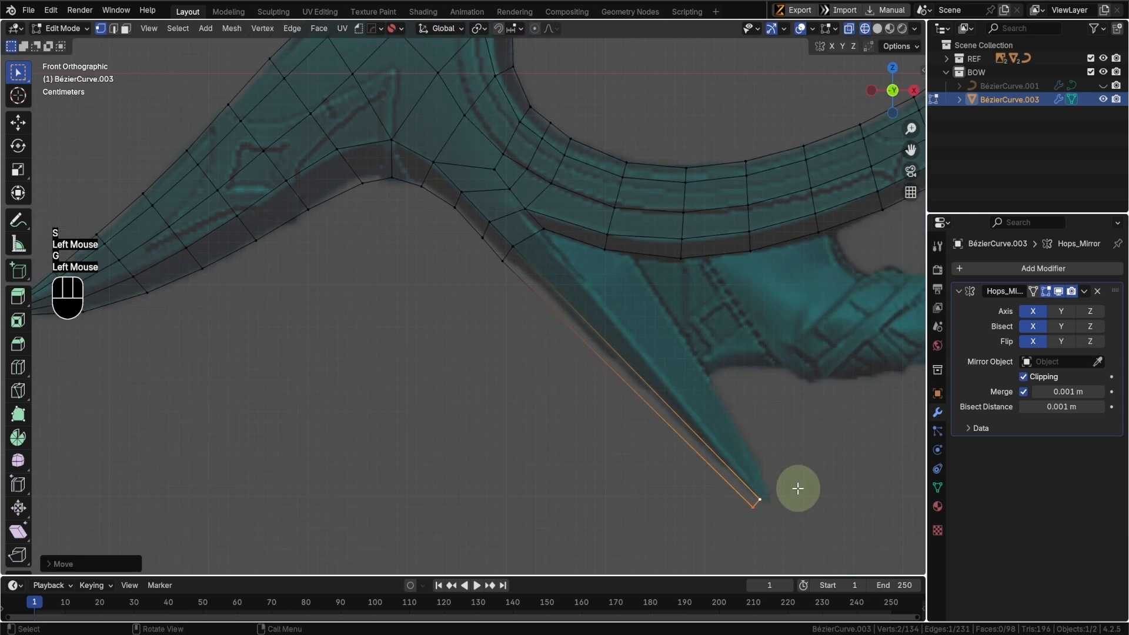
key("s")
left_click(795, 487)
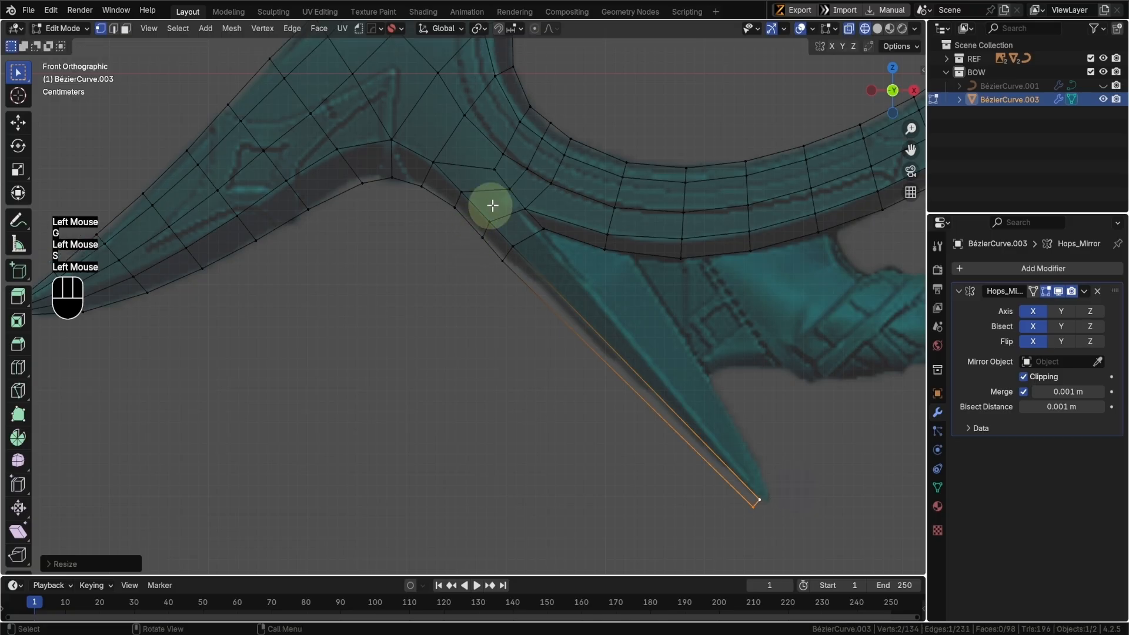
- Shift the two corner vertices of the arm's lower edge beside the spike slightly toward the contour strip
left_click(543, 229)
left_click(524, 212, "shift")
key("g")
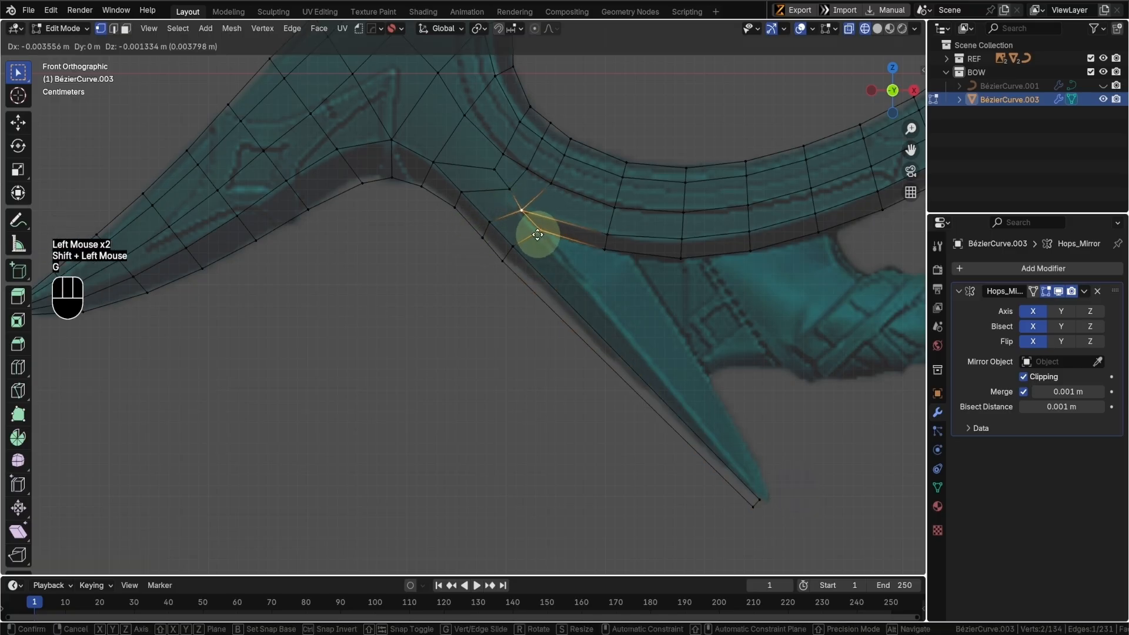
left_click(536, 234)
- Extrude the edge between the strip and the arm's corner down to the spike's tip, and shrink its end
scroll(572, 277, "up", 1)
left_click(524, 231)
left_click(558, 222, "shift")
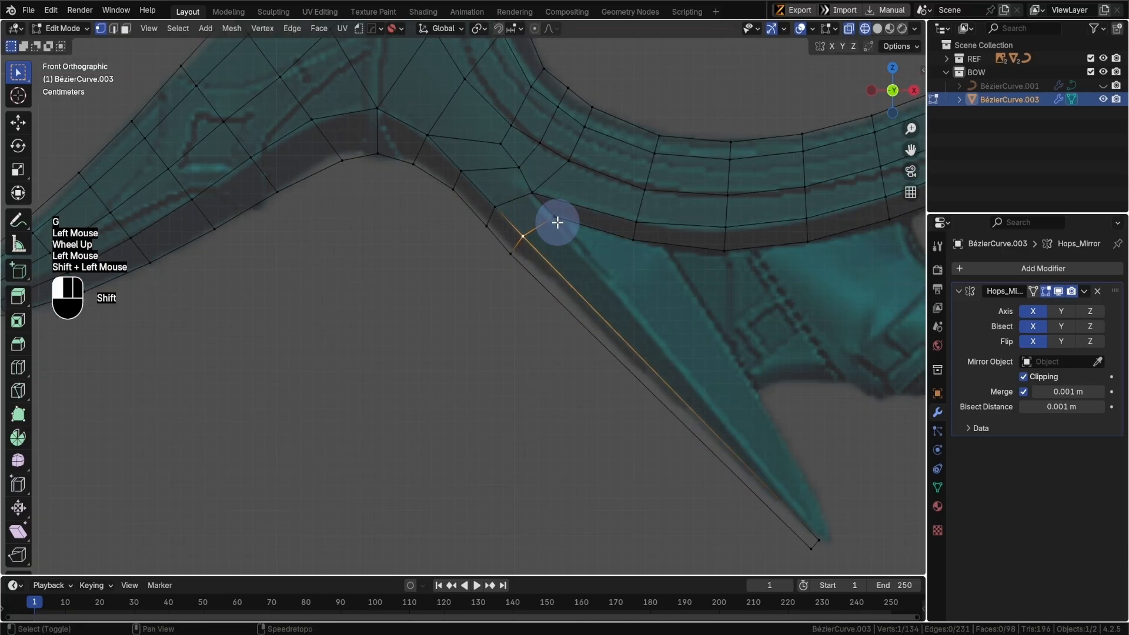
middle_click_drag(558, 222, 500, 191, "shift")
right_click(758, 516, "ctrl")
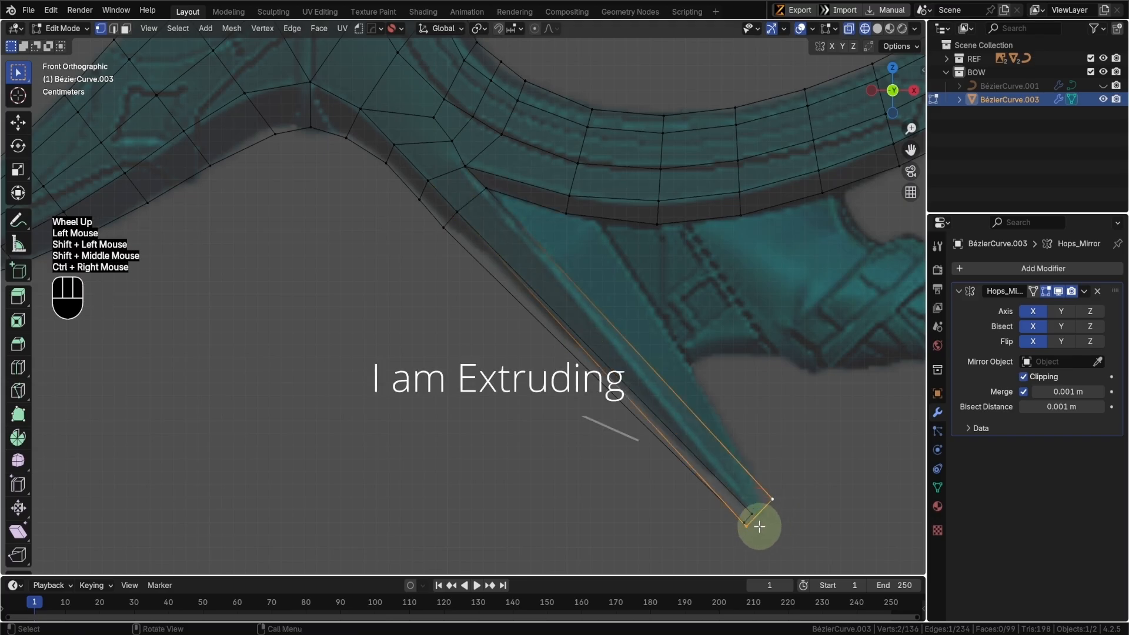
key("s")
left_click(777, 509)
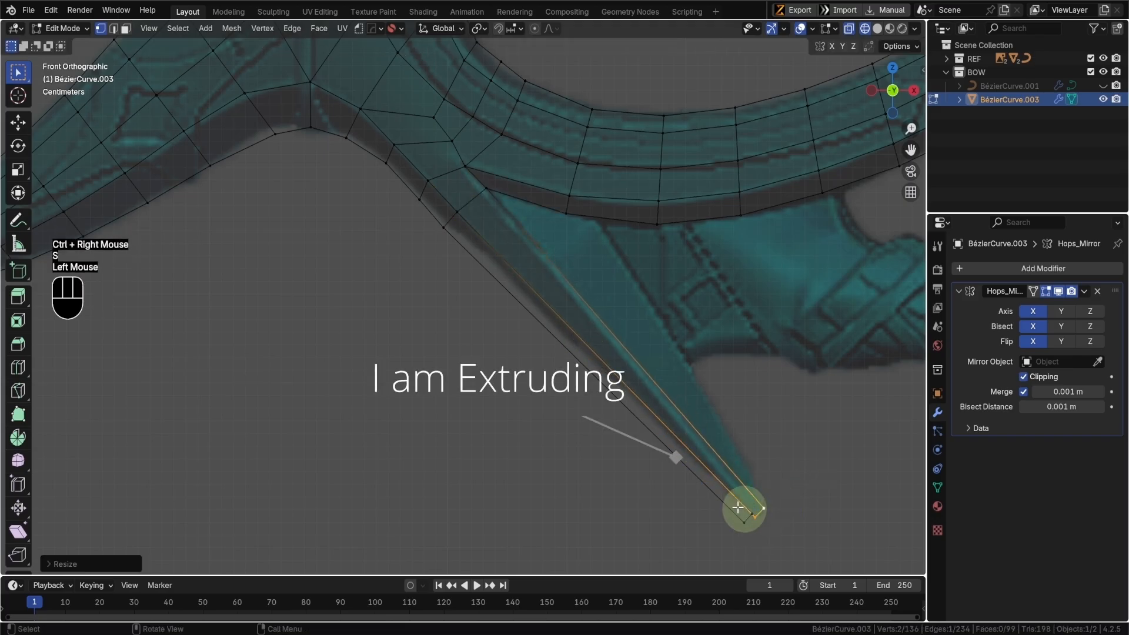
- Merge the two neighbouring middle vertices at the spike's tip at their center to join both strips
left_click_drag(716, 485, 812, 545)
left_click(27, 119)
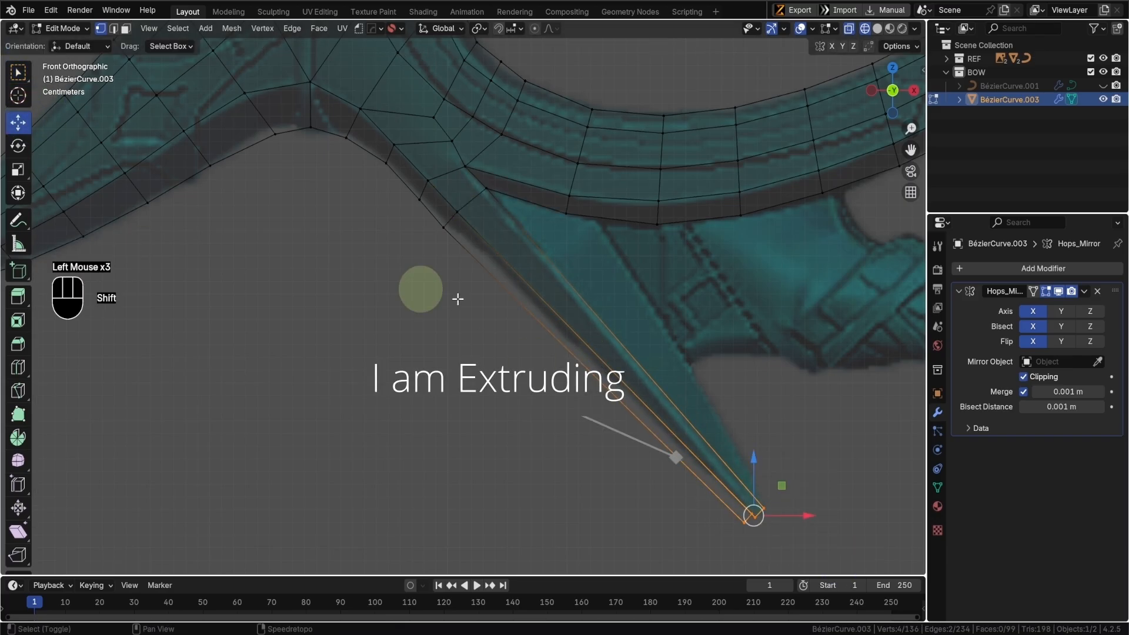
scroll(767, 517, "up", 1)
middle_click_drag(766, 518, 623, 449, "shift")
left_click(616, 450)
left_click(599, 439, "shift")
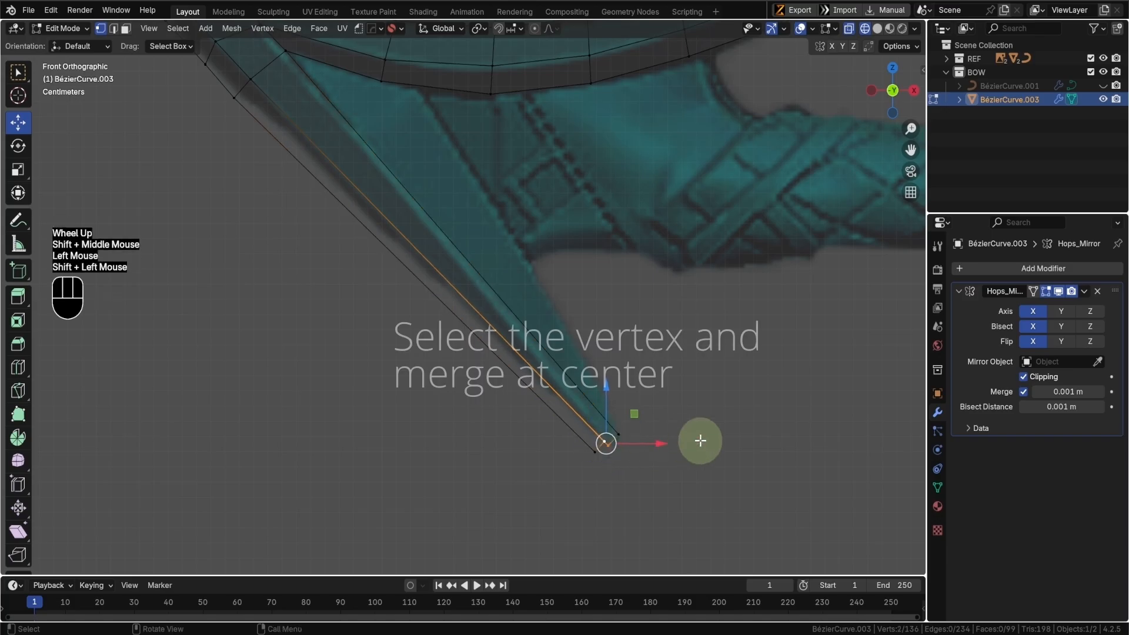
key("m")
left_click(647, 363)
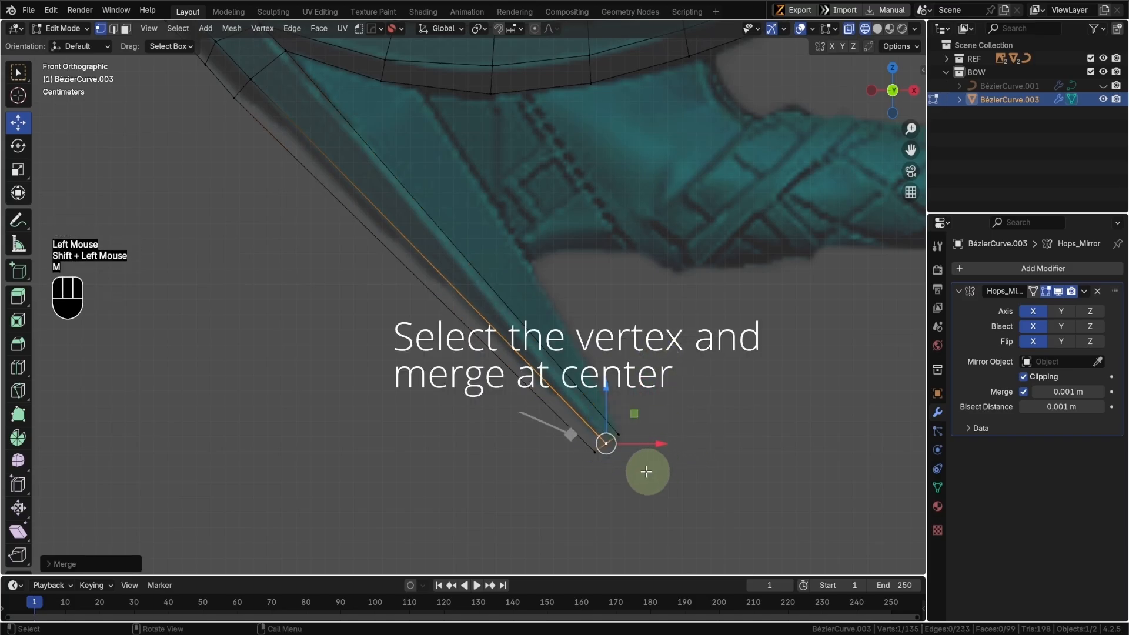
- Nudge the inner tip vertex inward, then shrink the three tip vertices together and move them onto the spike's point
key("g")
left_click(618, 434)
left_click_drag(557, 421, 687, 477)
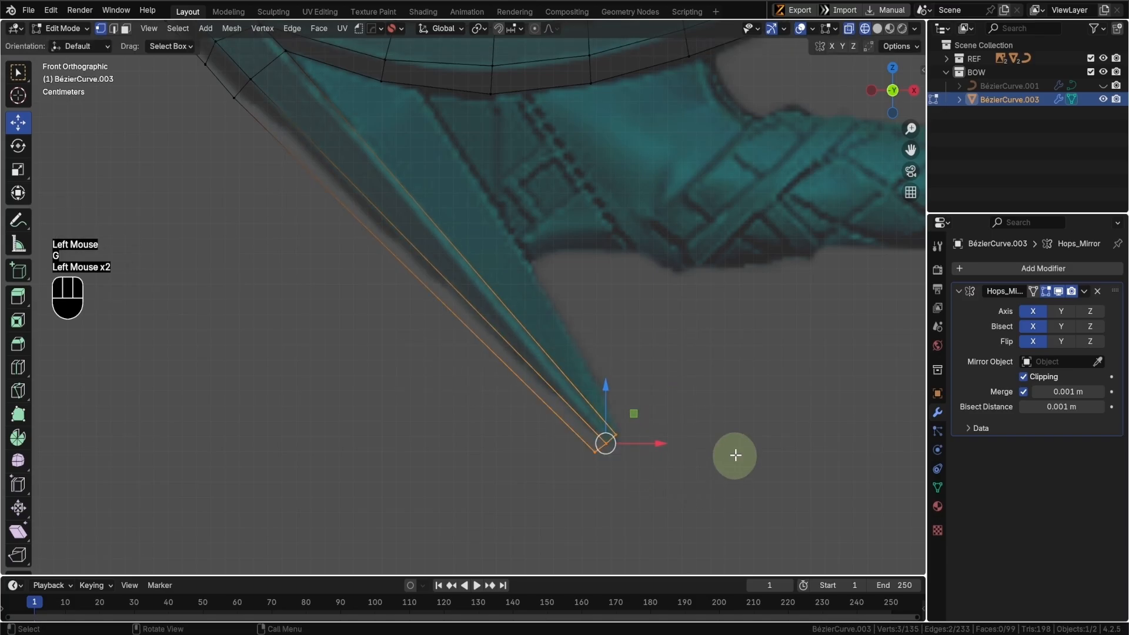
key("s")
left_click(705, 454)
key("g")
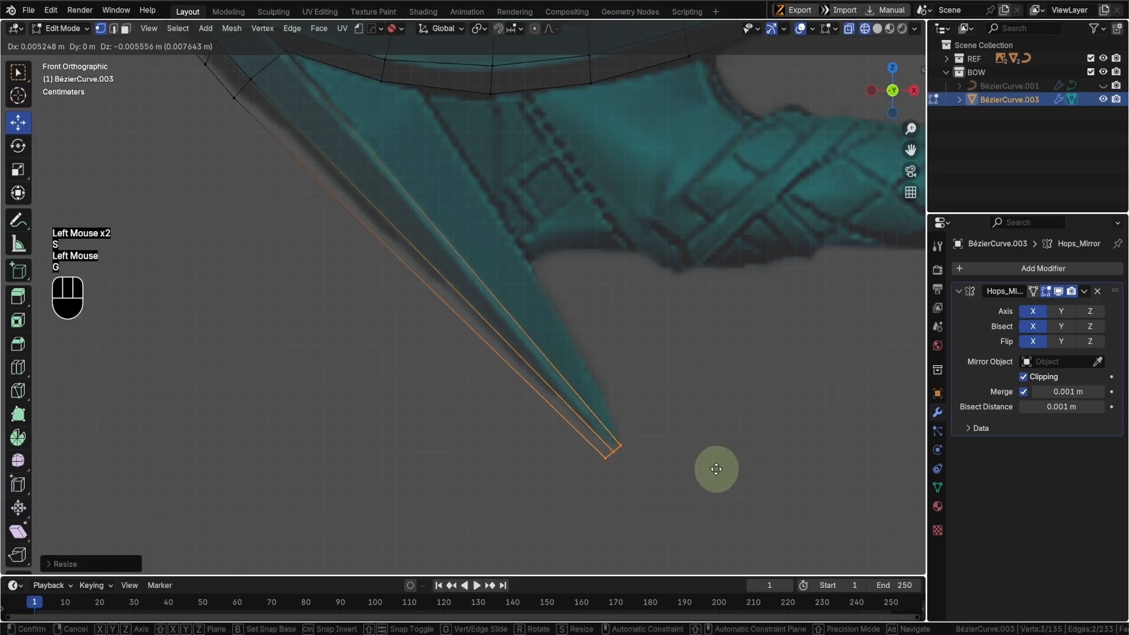
left_click(716, 469)
- Slide the arm's first full cross loop beside the spike along the arm toward the bow's centre
scroll(453, 259, "down", 1)
middle_click_drag(578, 387, 626, 429, "shift")
scroll(460, 179, "up", 2)
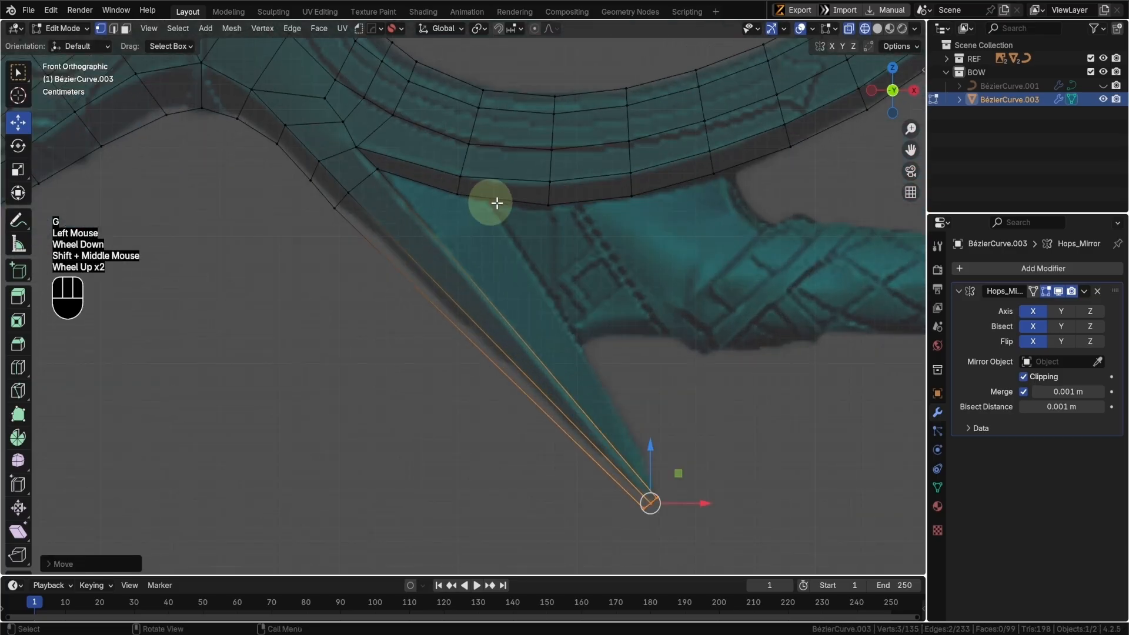
left_click(467, 144, "alt")
key("g")
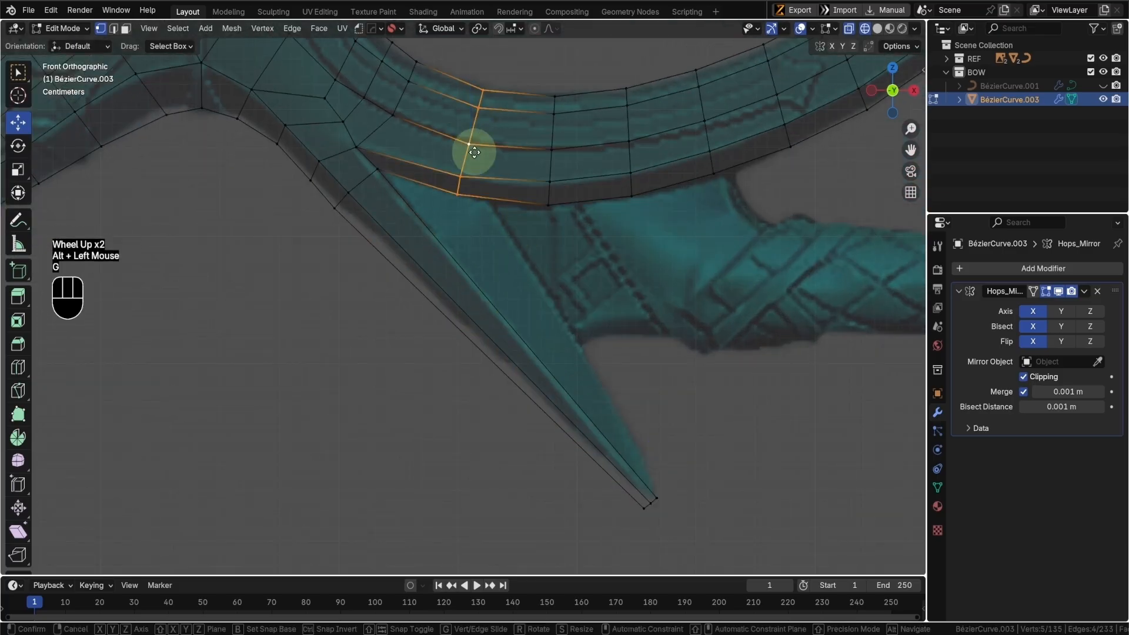
key("g")
left_click(504, 144)
- Slide the inner-rim vertex of that cross loop and the vertex below it slightly back toward the junction
middle_click_drag(504, 144, 497, 184, "shift")
left_click(504, 135)
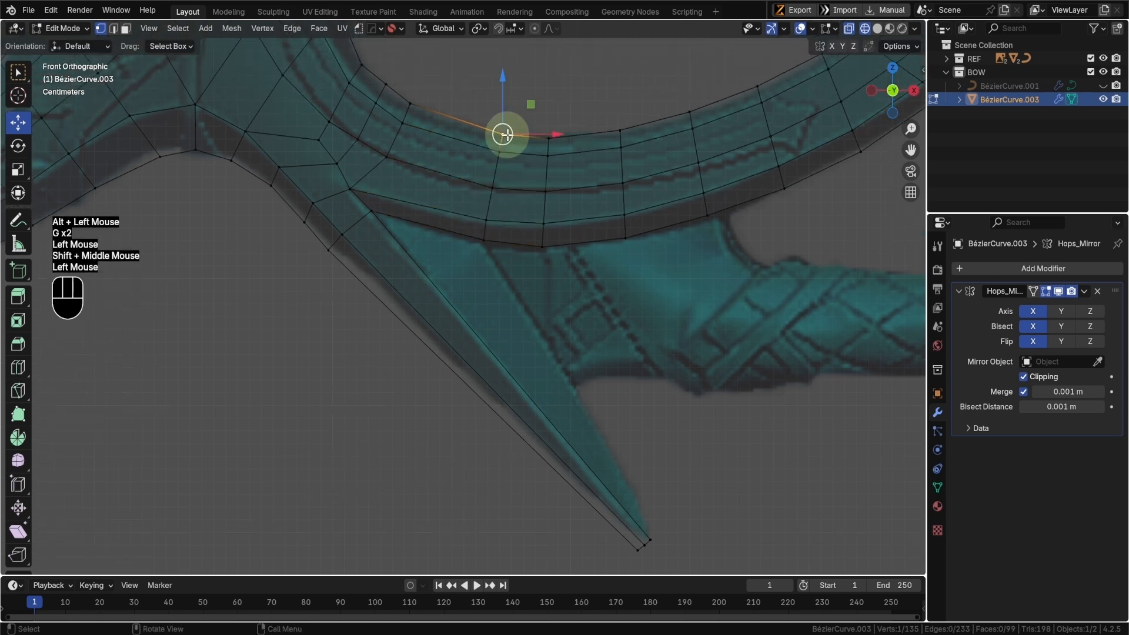
key("g")
key("g")
left_click(496, 133)
left_click(496, 151)
key("g")
key("g")
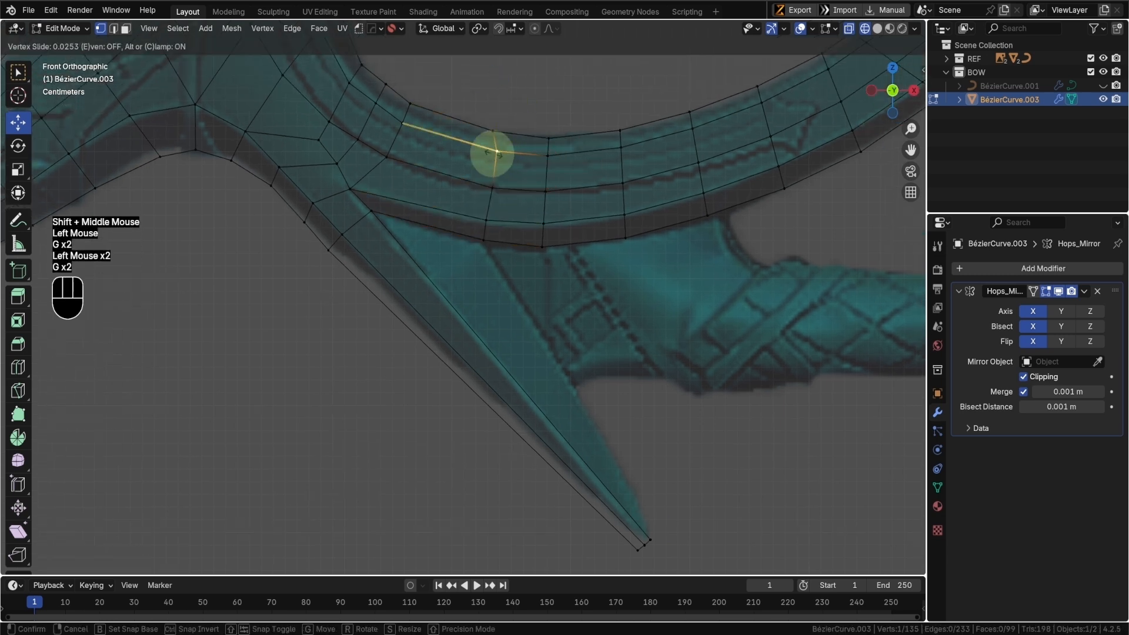
left_click(489, 152)
- Shift the loop's contour-line vertex and the vertex above the arm's lower rim toward the junction to straighten the loop
left_click(492, 187)
key("g")
key("g")
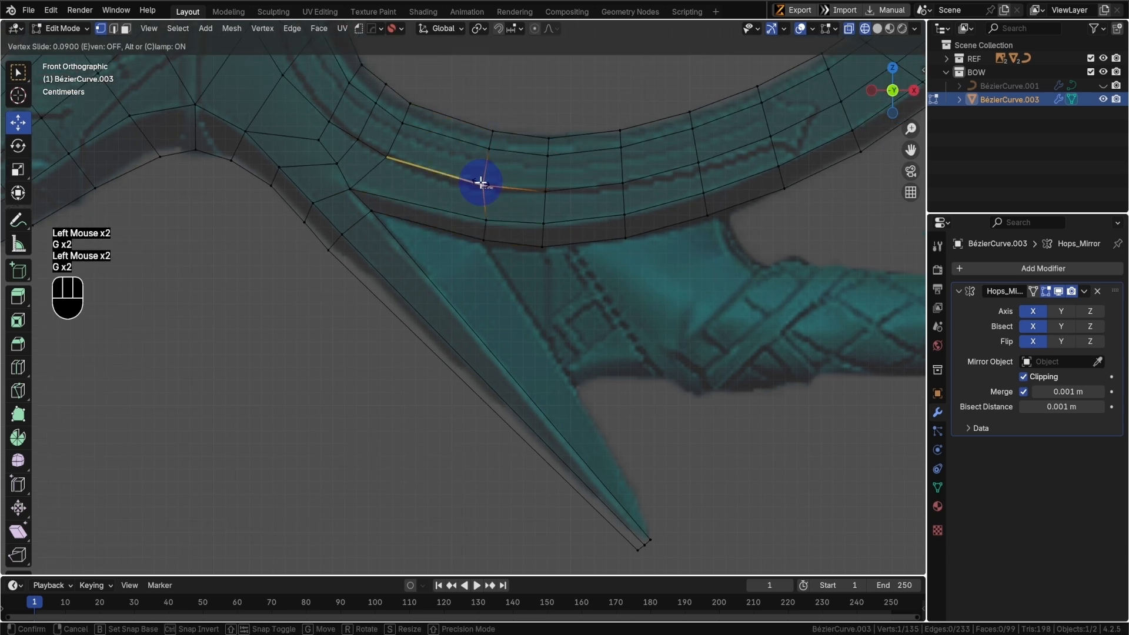
left_click(481, 183)
left_click(480, 221)
key("g")
left_click(474, 223)
left_click(479, 221)
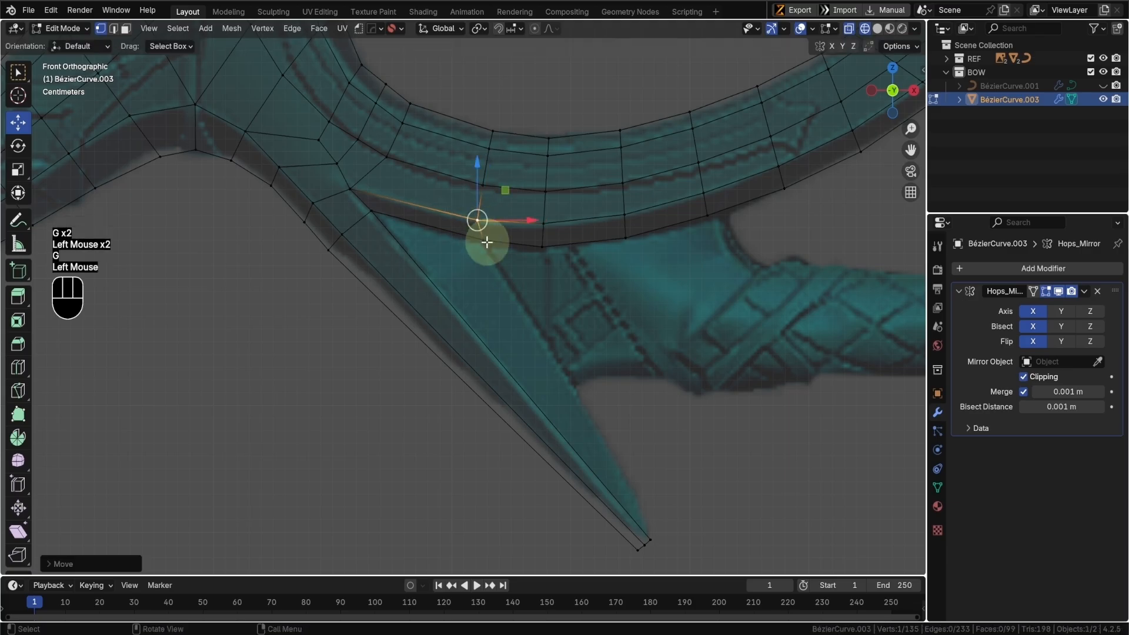
- Extrude the arm's lower-rim vertex down to the spike's tip and fill the open area beside the spike with a face
middle_click_drag(504, 263, 418, 259, "shift")
right_click(572, 507, "ctrl")
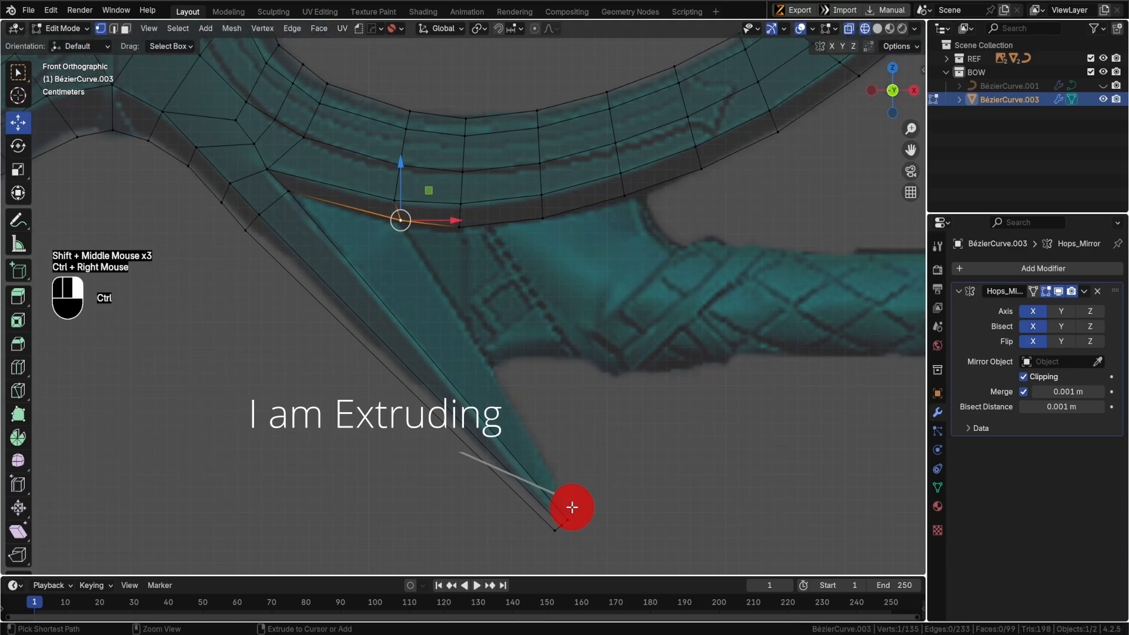
left_click(579, 518)
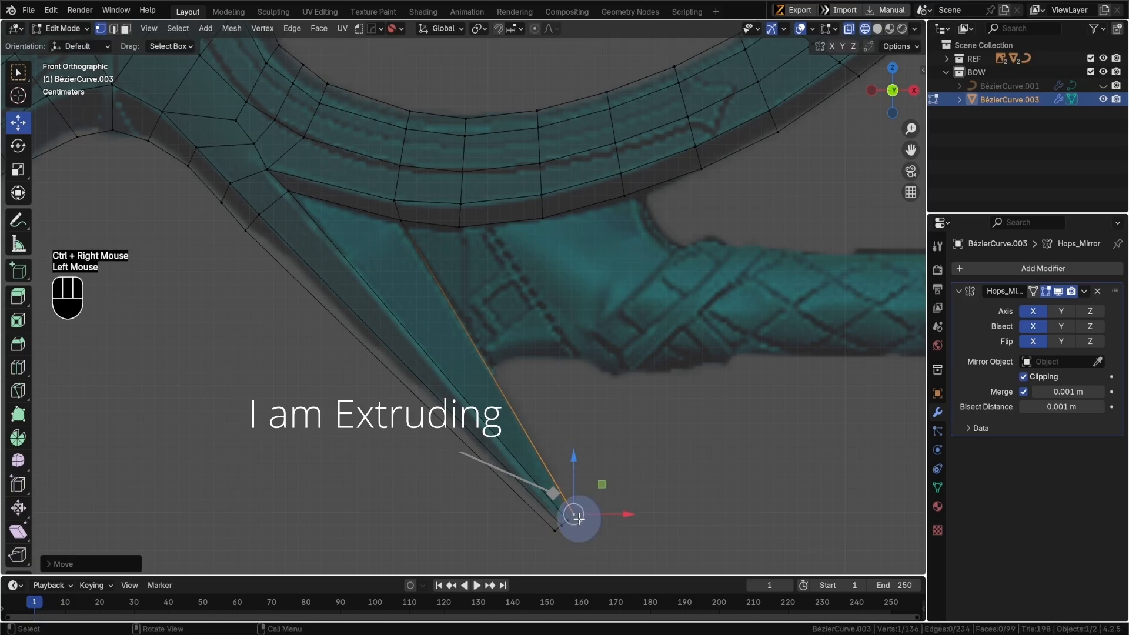
left_click(581, 521, "shift")
key("f")
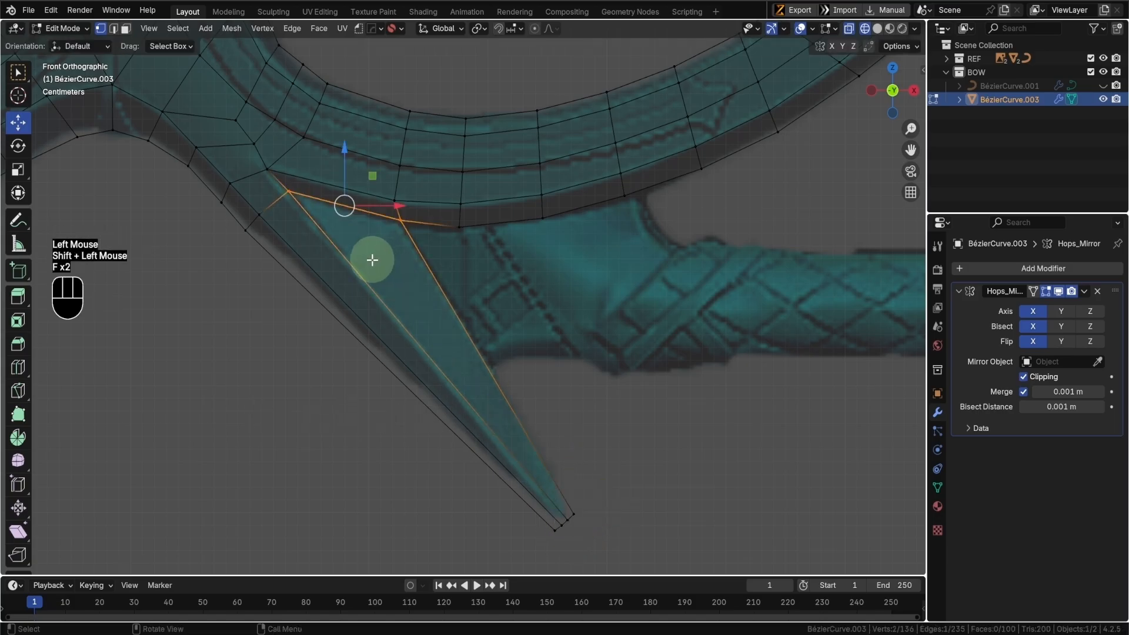
- Add one centred loop cut across the arm and down through the spike's newly filled face
key("shift+z")
scroll(457, 314, "up", 1, "shift")
scroll(457, 314, "down", 1)
mouse_move(471, 335)
middle_mouse_down("shift")
mouse_move(461, 317)
mouse_move(547, 396)
middle_mouse_up("shift")
scroll(459, 314, "down", 1)
scroll(555, 348, "up", 1)
middle_click_drag(558, 345, 512, 294, "shift")
scroll(534, 331, "up", 2)
key("ctrl+r")
left_click(540, 258)
right_click(540, 259)
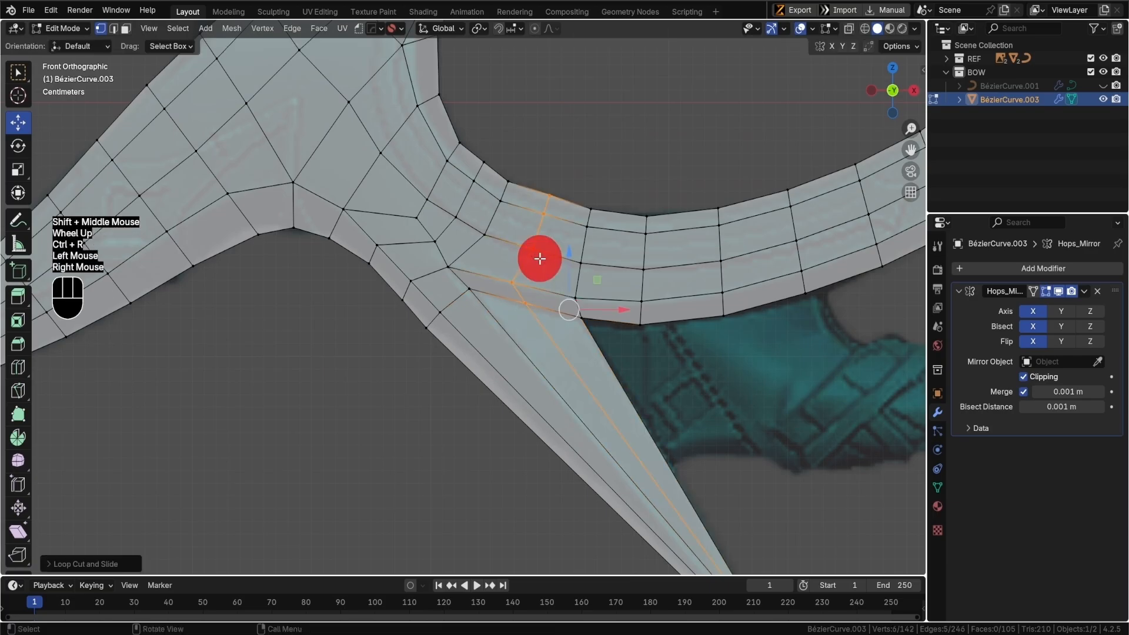
- Adjust the new loop's vertices on the arm, from the inner rim to the spike's root, to even out its line
middle_click_drag(540, 258, 542, 285, "shift")
scroll(534, 272, "down", 2)
scroll(542, 285, "up", 1)
key("shift+z")
left_click(504, 257)
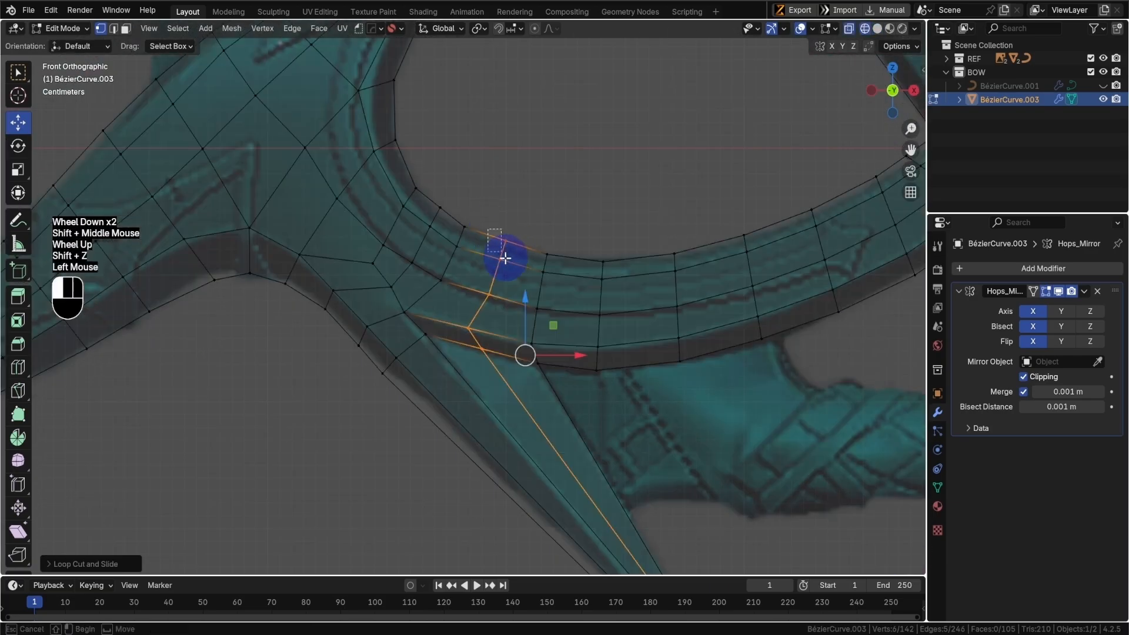
key("g")
left_click(502, 279)
left_click(468, 326)
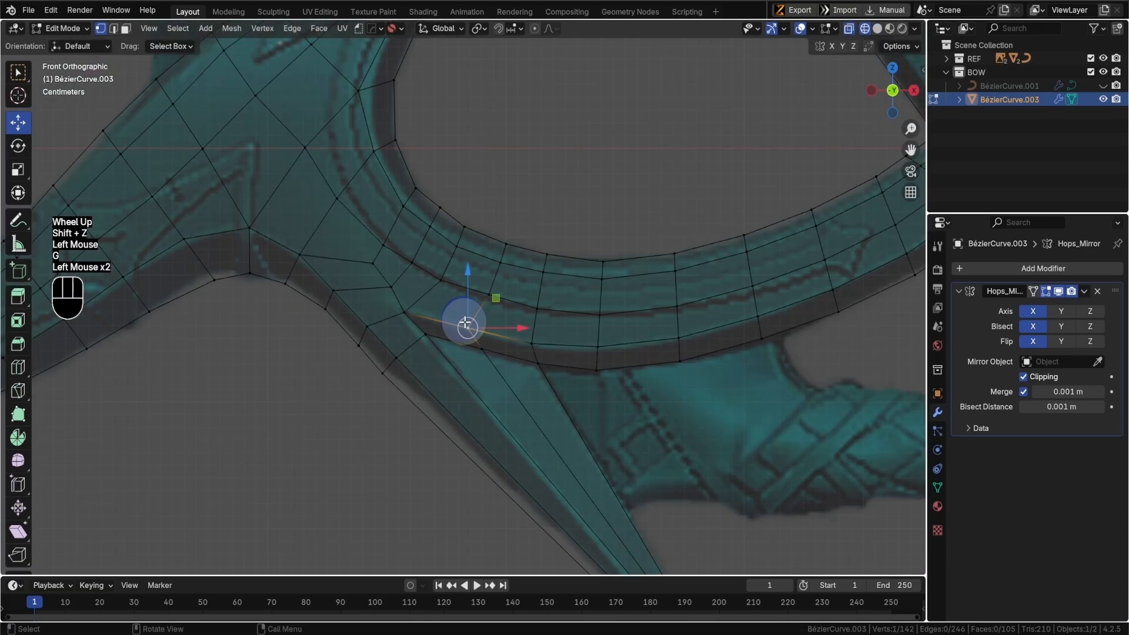
key("g")
left_click(481, 332)
left_click(482, 349)
key("g")
left_click(482, 348)
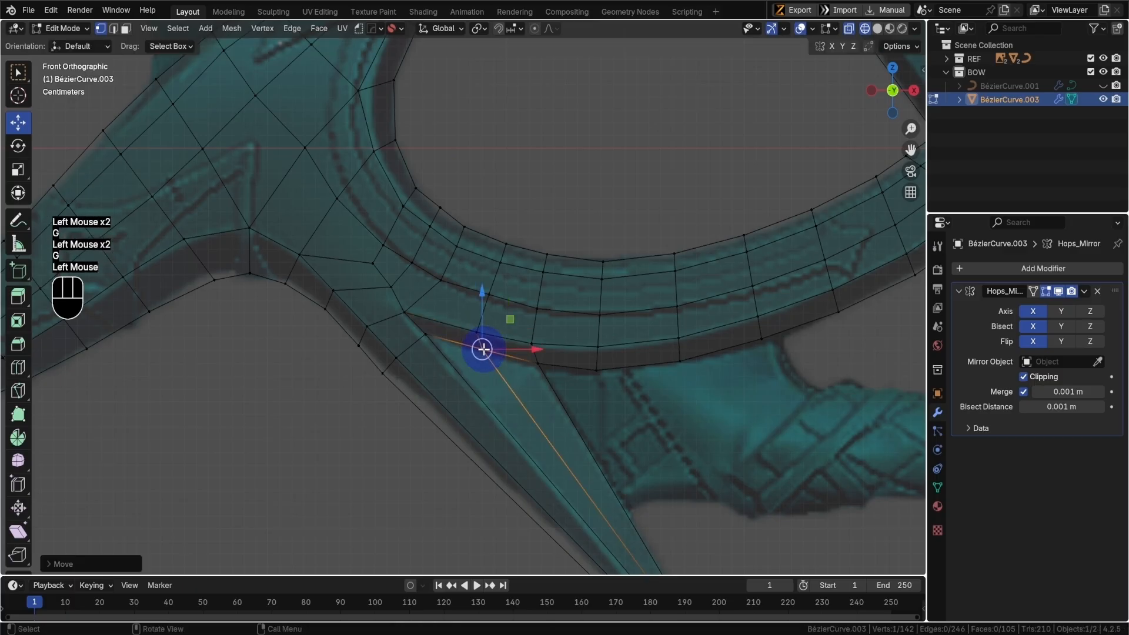
- Slide the next cross loop's three upper vertices and the vertex above its lower rim toward the bow's centre
scroll(511, 292, "up", 1, "shift")
middle_click_drag(548, 313, 474, 252, "shift")
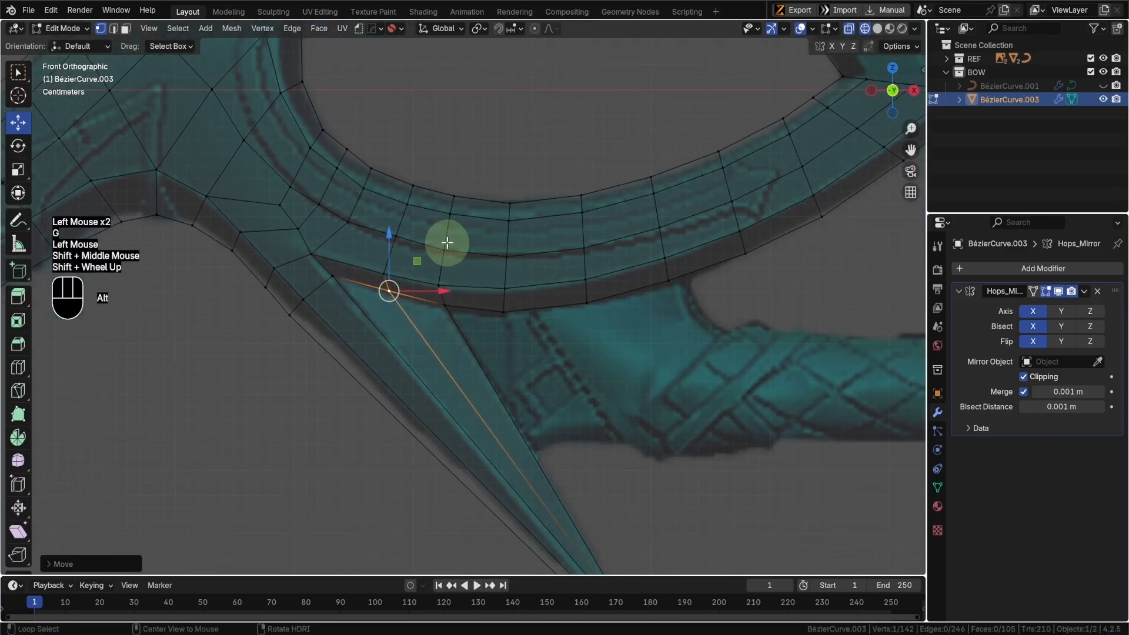
left_click(446, 241)
left_click(469, 255, "ctrl")
key("g")
key("g")
left_click(476, 257)
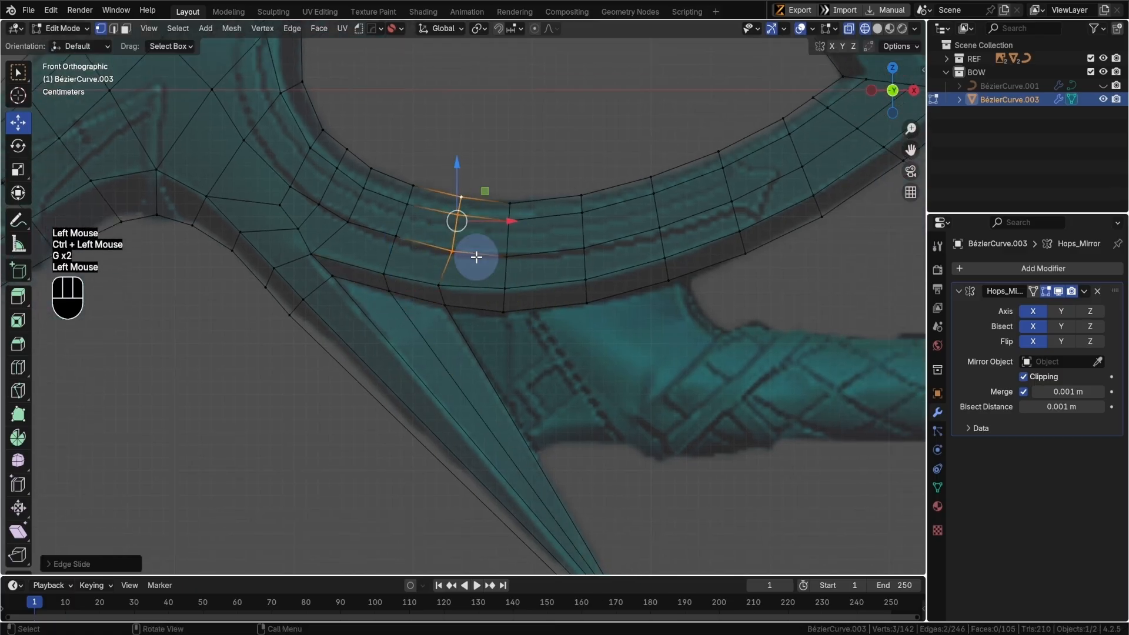
left_click(446, 285)
key("g")
key("g")
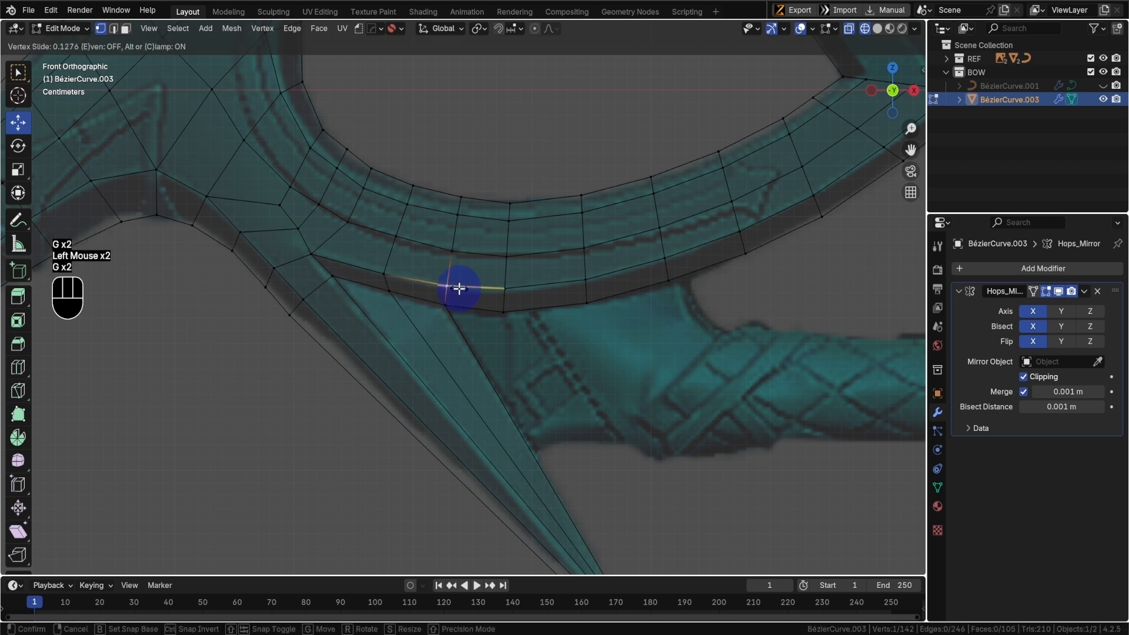
left_click(459, 289)
- Move the three interior vertices along the junction's central diagonal to even out the surrounding quads
key("shift+z")
middle_click_drag(549, 252, 471, 345, "shift")
scroll(471, 345, "down", 2)
mouse_move(559, 350)
middle_mouse_down("shift")
mouse_move(650, 352)
mouse_move(459, 294)
middle_mouse_up("shift")
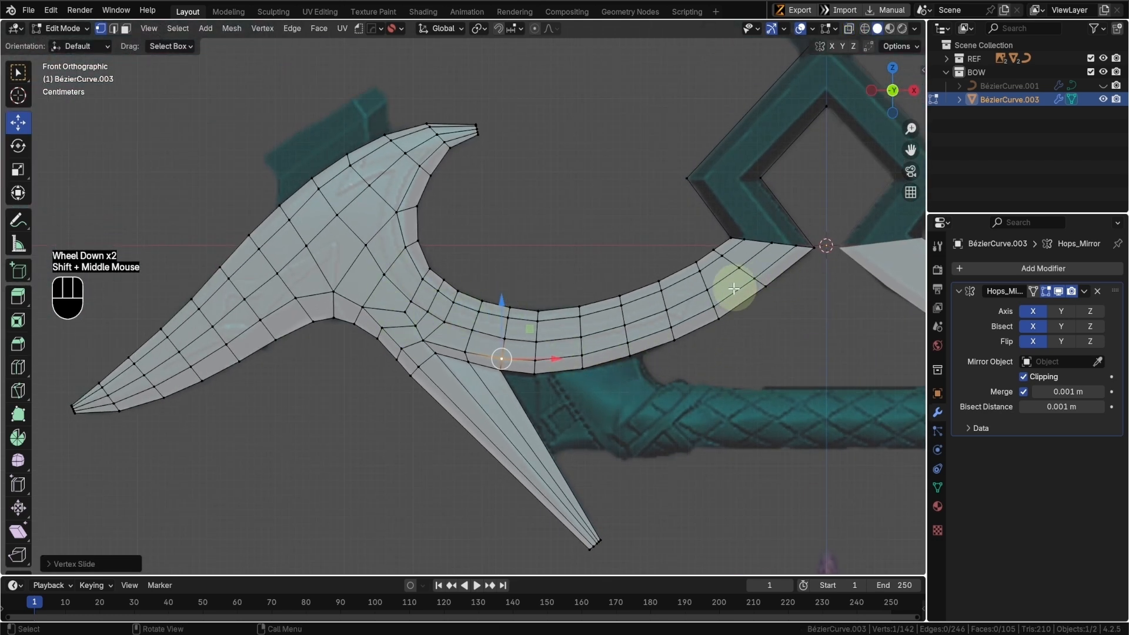
scroll(459, 337, "up", 1)
middle_click_drag(459, 338, 512, 315, "shift")
scroll(512, 315, "up", 1)
left_click(500, 246)
key("g")
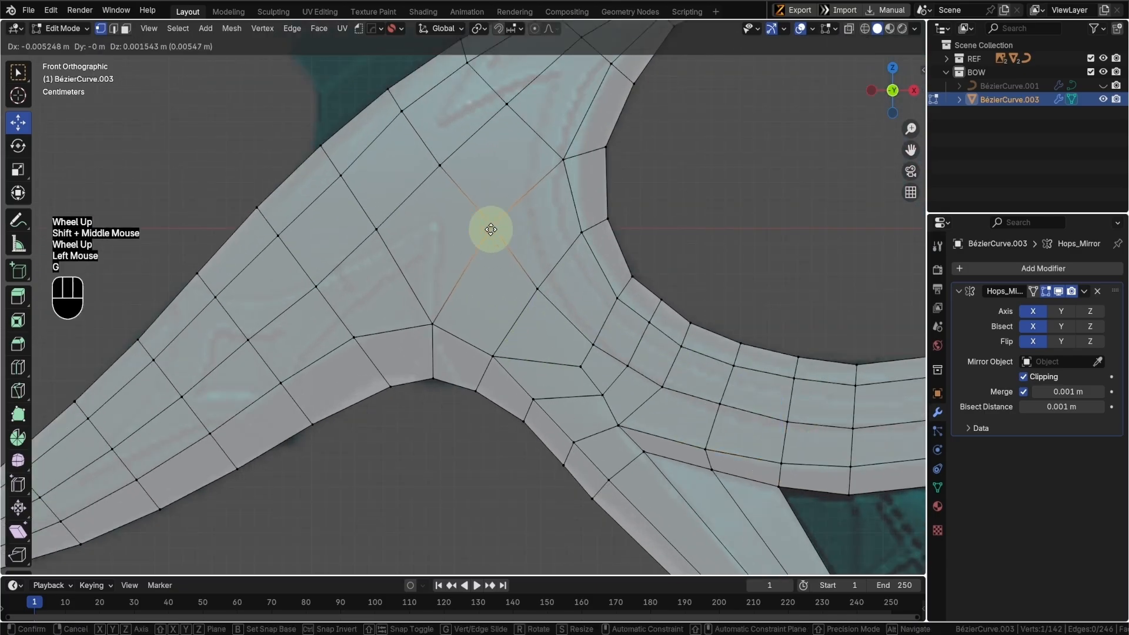
left_click(502, 222)
left_click(535, 287)
key("g")
left_click(522, 285)
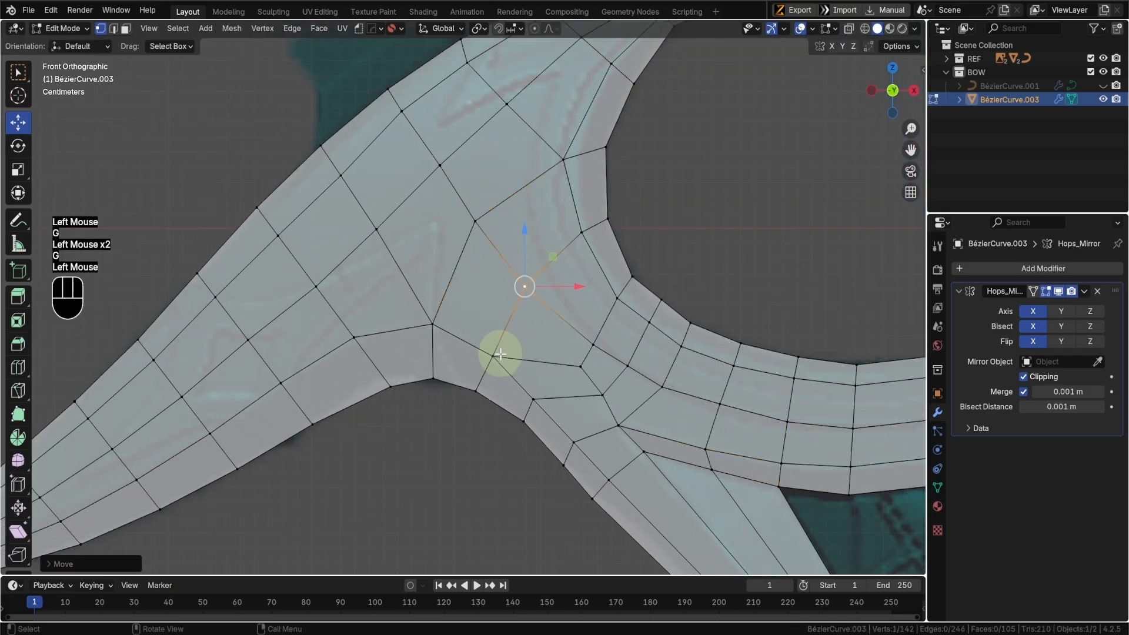
left_click(496, 353)
key("g")
left_click(494, 353)
- Try to slide the five-vertex edge path from the junction to the inner curve's rim
left_click(618, 306, "ctrl")
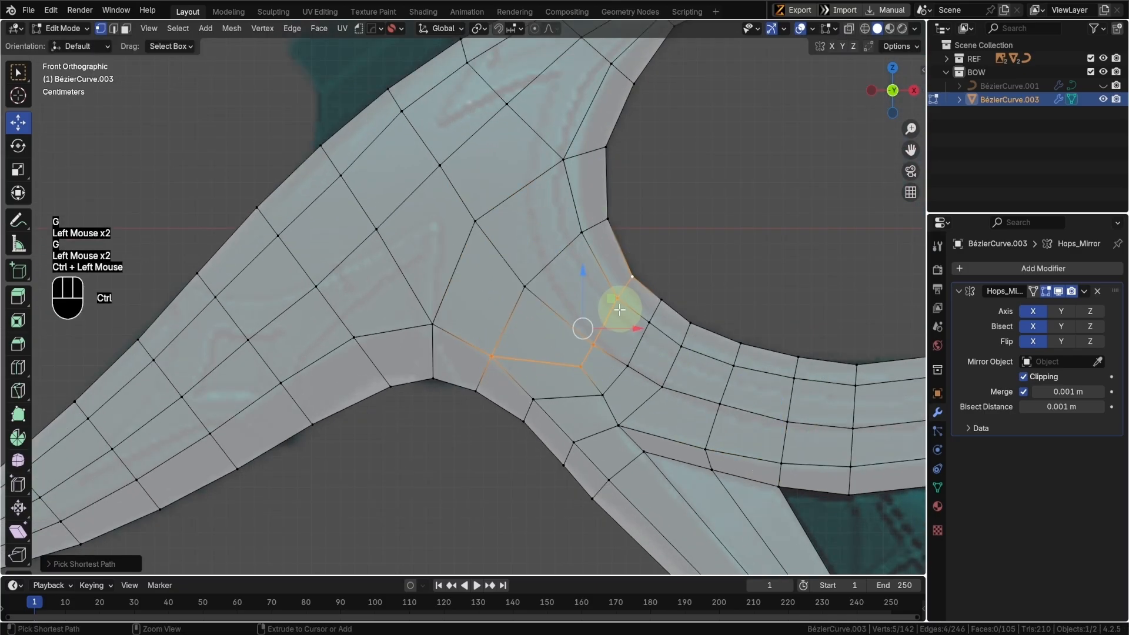
key("g")
key("g")
left_click(524, 327)
key("ctrl+z")
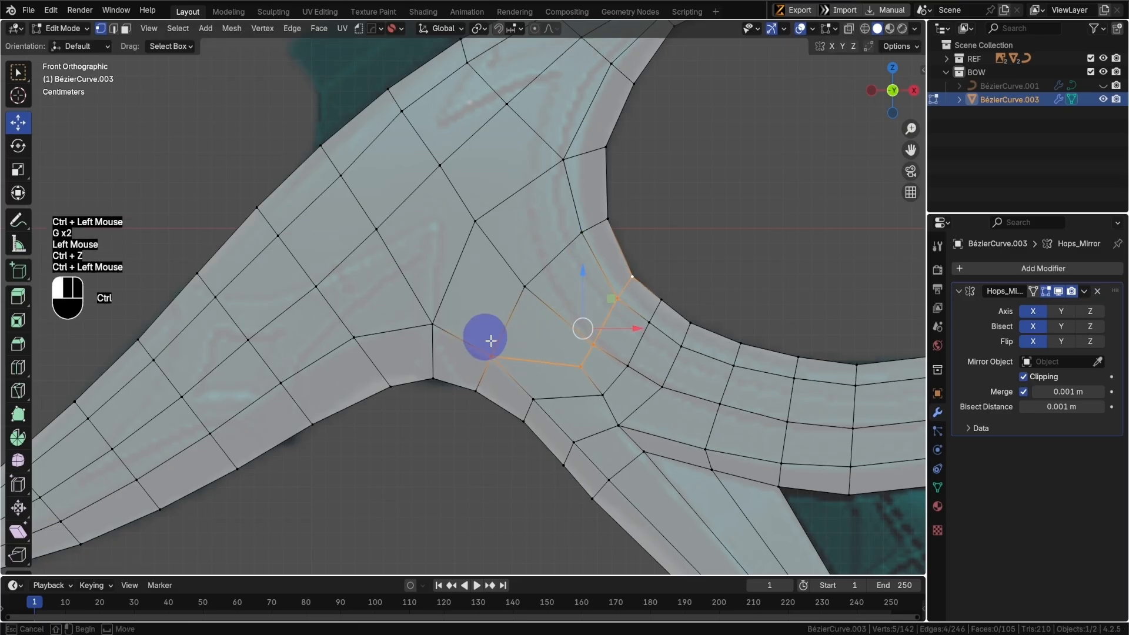
- Slide the four-vertex edge path between the junction and the inner curve's rim toward the upper horn
left_click(583, 329, "ctrl")
key("g")
key("g")
left_click(564, 332)
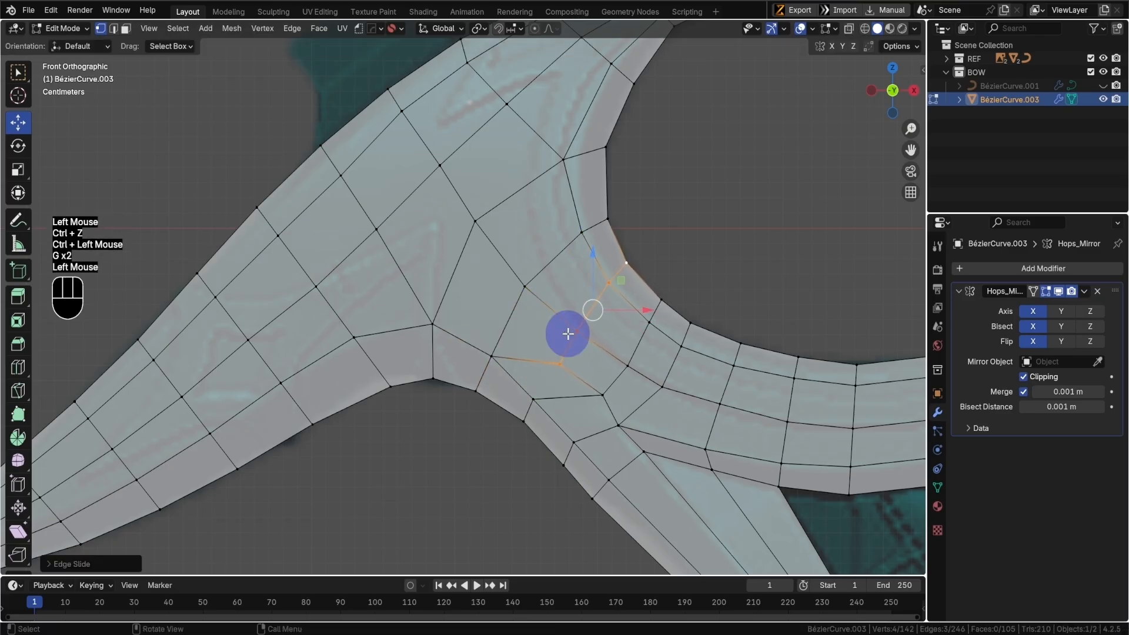
- Slide the inner curve's next rim vertex toward the upper horn along the reference contour
left_click(608, 283)
key("shift+z")
scroll(644, 250, "down", 1)
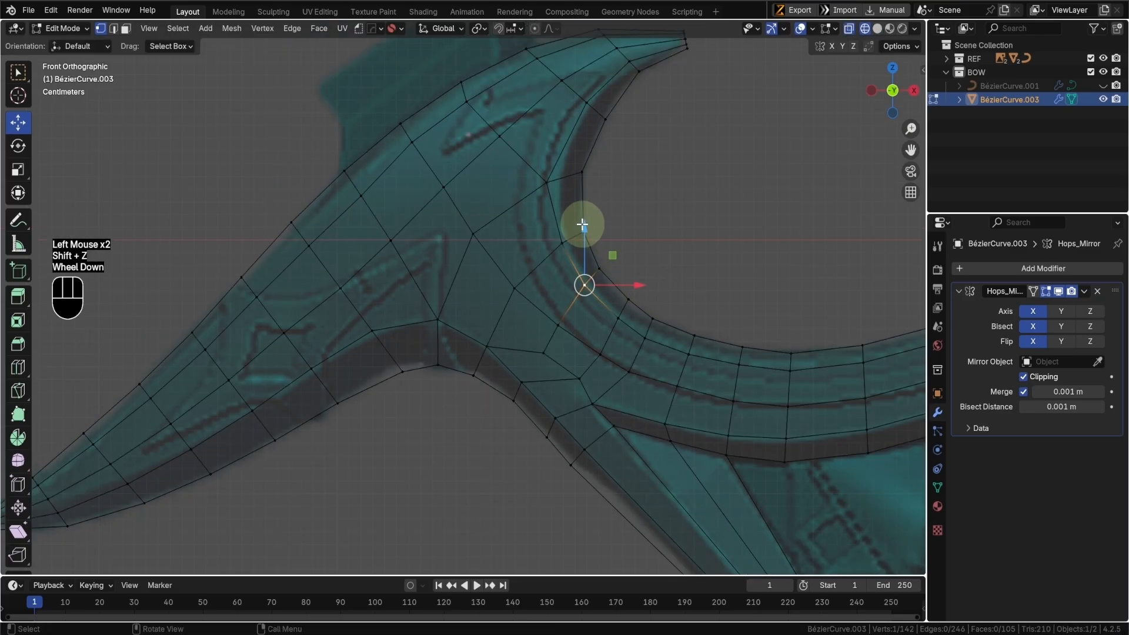
key("g")
key("g")
left_click(596, 239)
- Dissolve the bent edge loop crossing the junction from the inner curve's rim to the lower rim above the spike
middle_click_drag(635, 291, 645, 270, "shift")
scroll(645, 270, "down", 2)
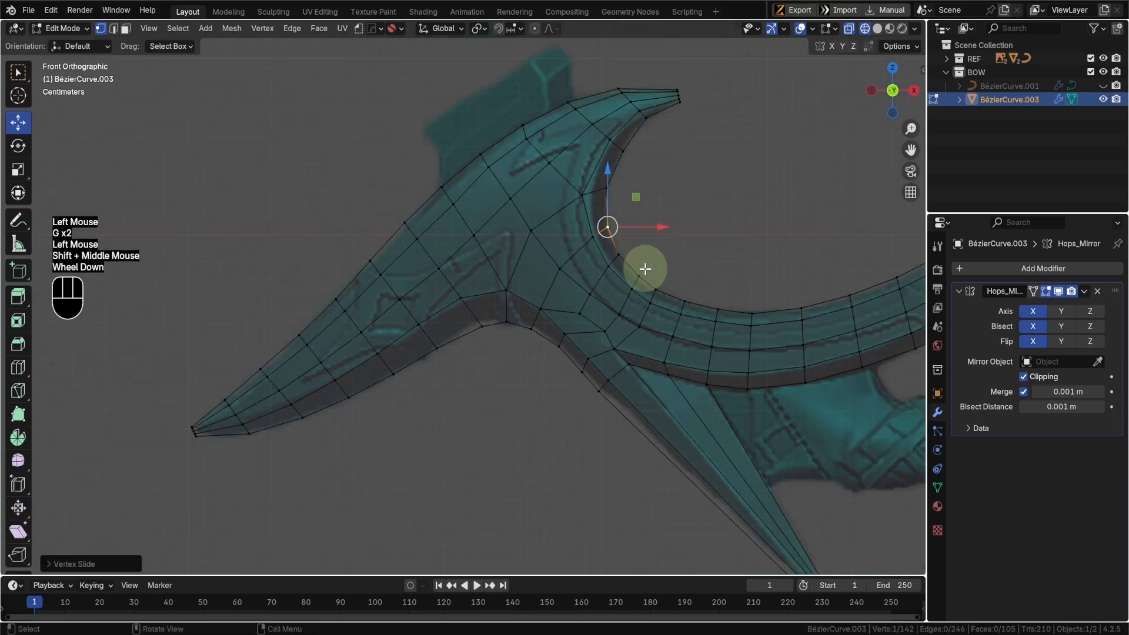
middle_click_drag(668, 323, 500, 297, "shift")
scroll(500, 297, "up", 1)
scroll(500, 297, "up", 2)
left_click(454, 266, "alt")
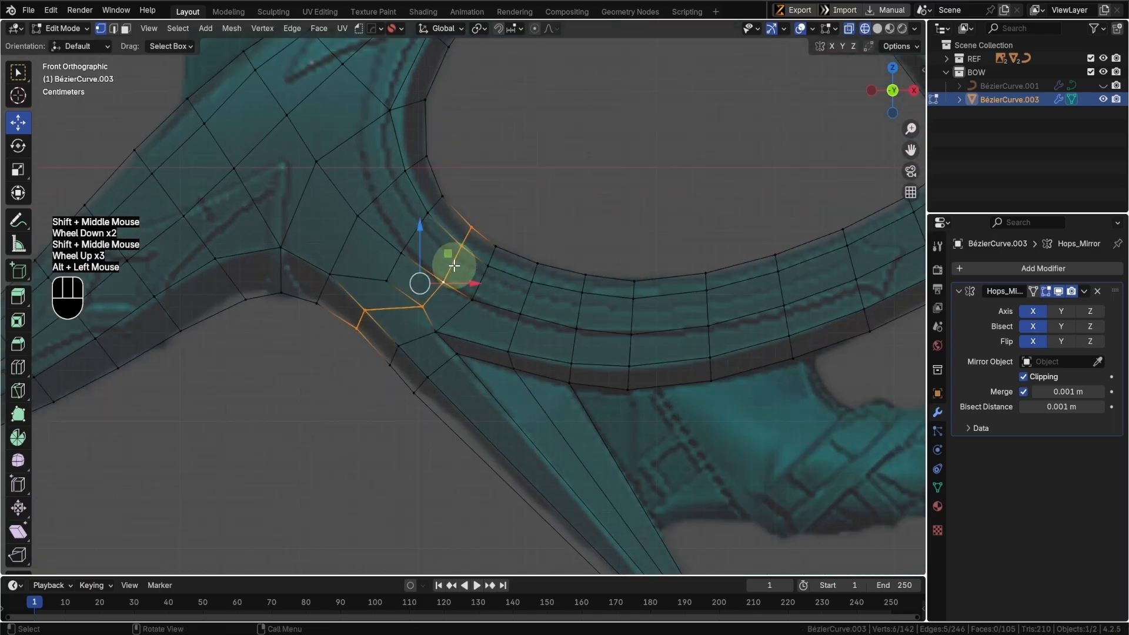
key("Tab")
key("ctrl+x")
- Knife a new edge from the junction's inner vertex down to the lower rim above the spike
middle_click_drag(457, 351, 478, 274, "shift")
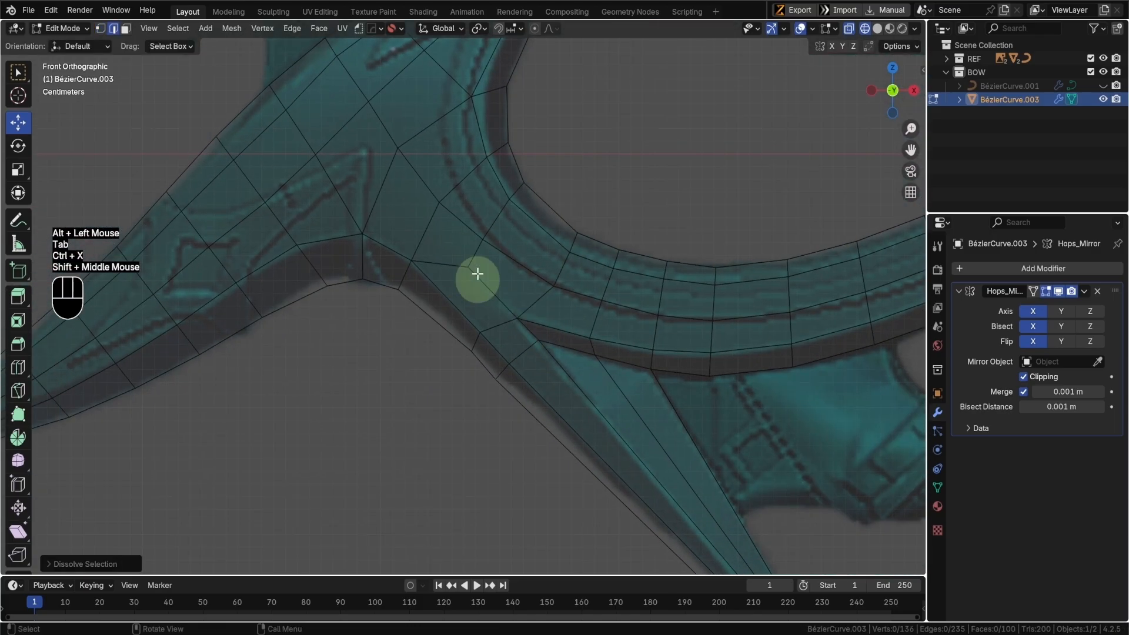
key("k")
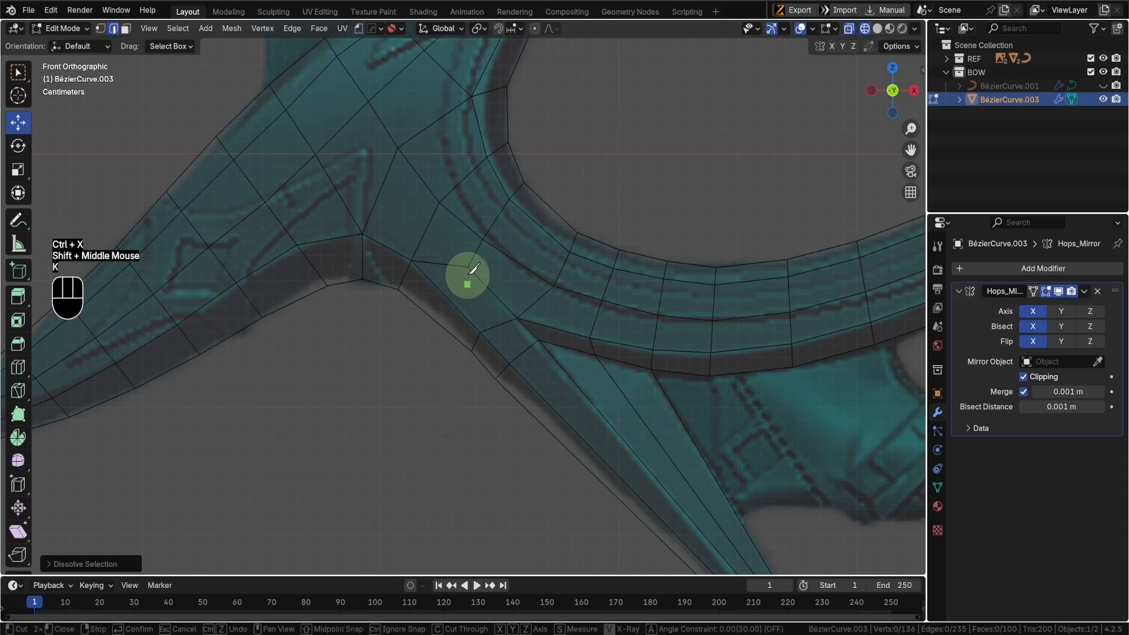
left_click(468, 267)
key("Return")
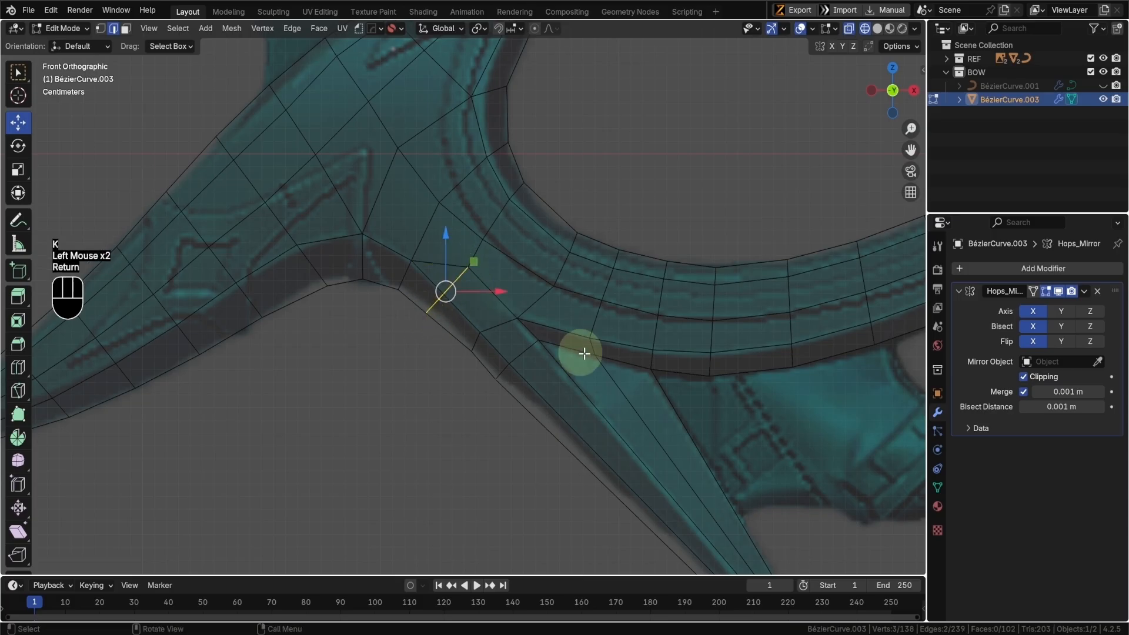
- Dissolve the leftover short edge at the junction and the lengthwise edge loop running along the arm
middle_click_drag(520, 343, 525, 304, "shift")
left_click(481, 240)
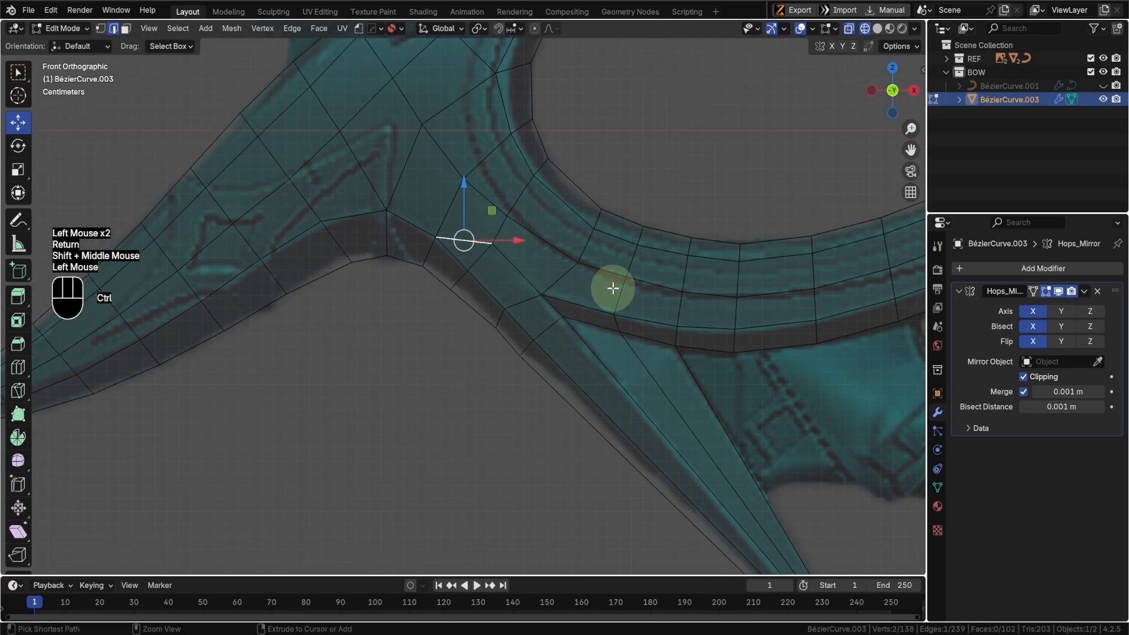
key("ctrl+x")
left_click(557, 267, "alt")
key("ctrl+x")
- Slide the short cross edge on the upper horn's outer strip toward the junction and rotate it across the strip
scroll(544, 255, "down", 3)
left_click(446, 186)
key("g")
key("g")
left_click(434, 200)
key("r")
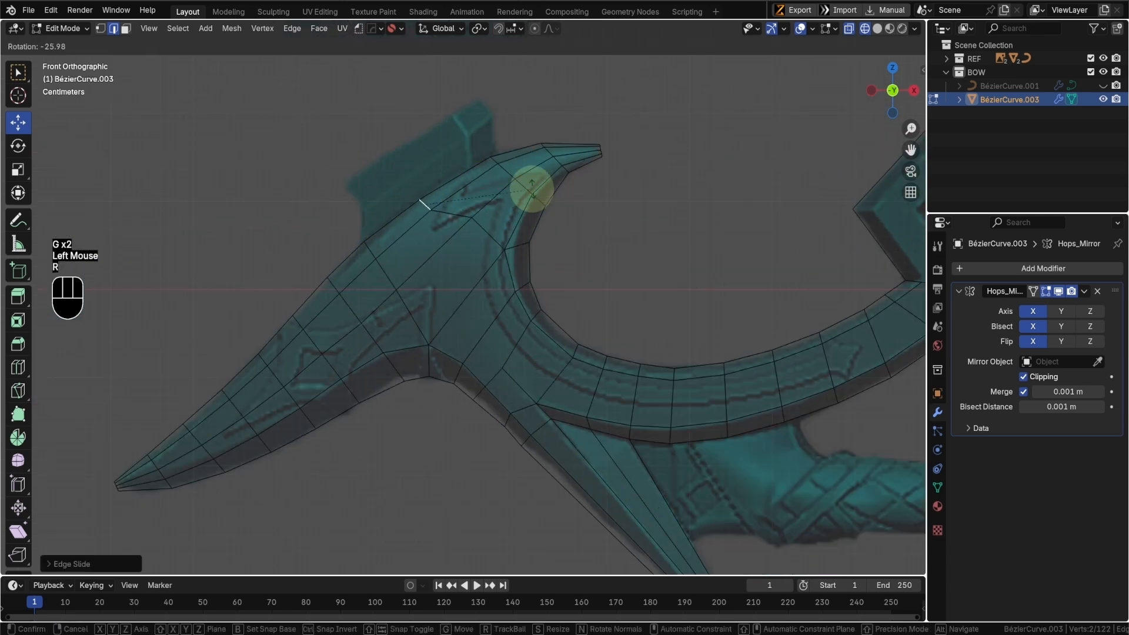
left_click(532, 190)
- Slide the horn's inner vertex toward the junction and knife an edge across the adjoining face
key("1")
left_click(472, 219)
key("g")
key("g")
left_click(493, 253)
middle_click_drag(496, 255, 498, 228, "shift")
key("k")
left_click(453, 211)
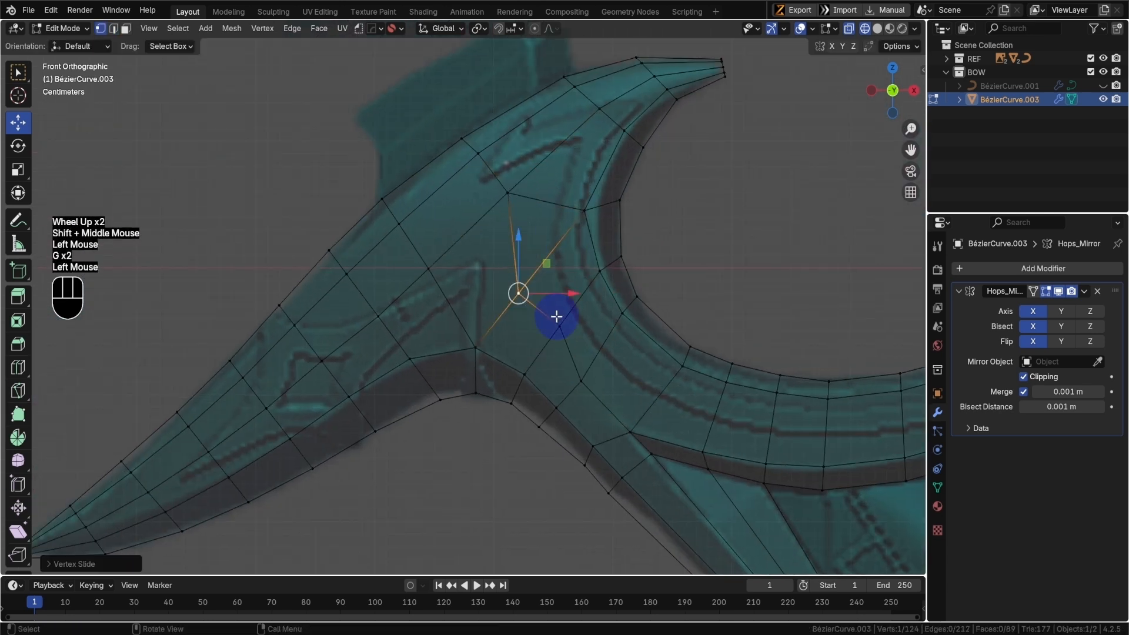
- Rip the three vertices of the upper horn's cross edge and pull them toward the side blade
left_click(508, 193)
left_click(477, 159, "shift")
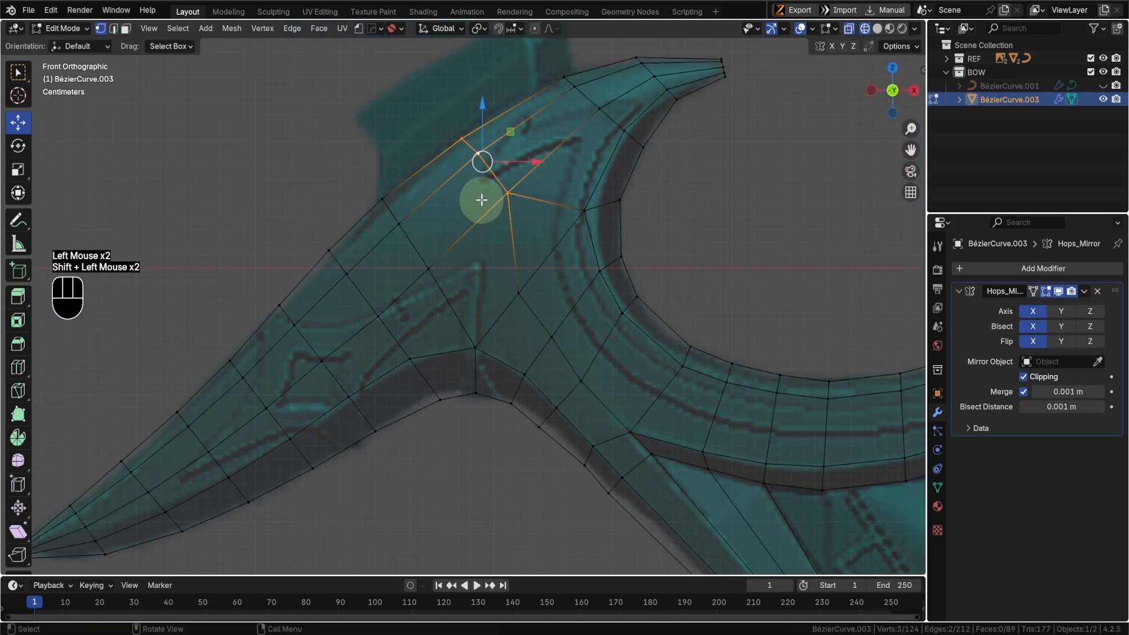
key("v")
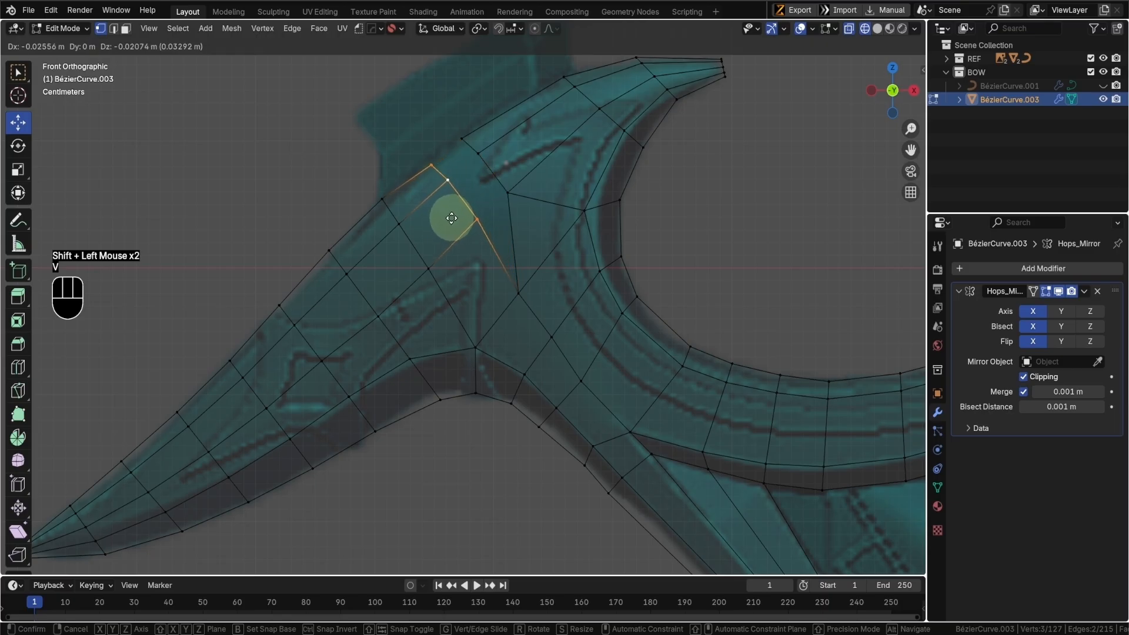
left_click(451, 219)
- Dissolve the edge linking the horn's ripped corner to the central junction vertex
key("Tab")
left_click(512, 220)
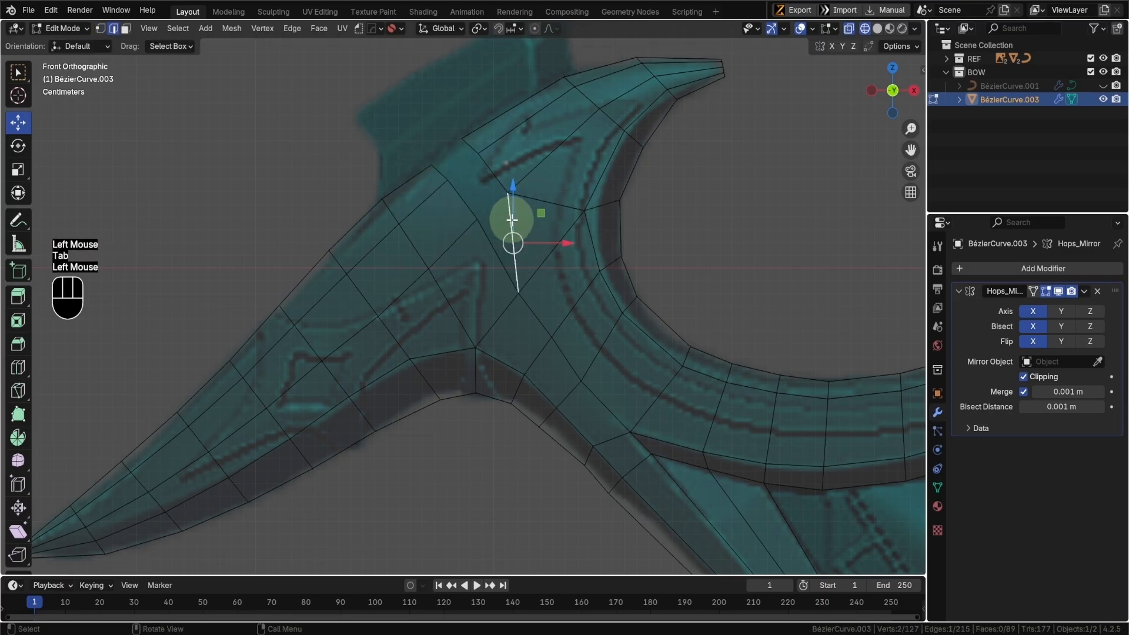
key("ctrl+x")
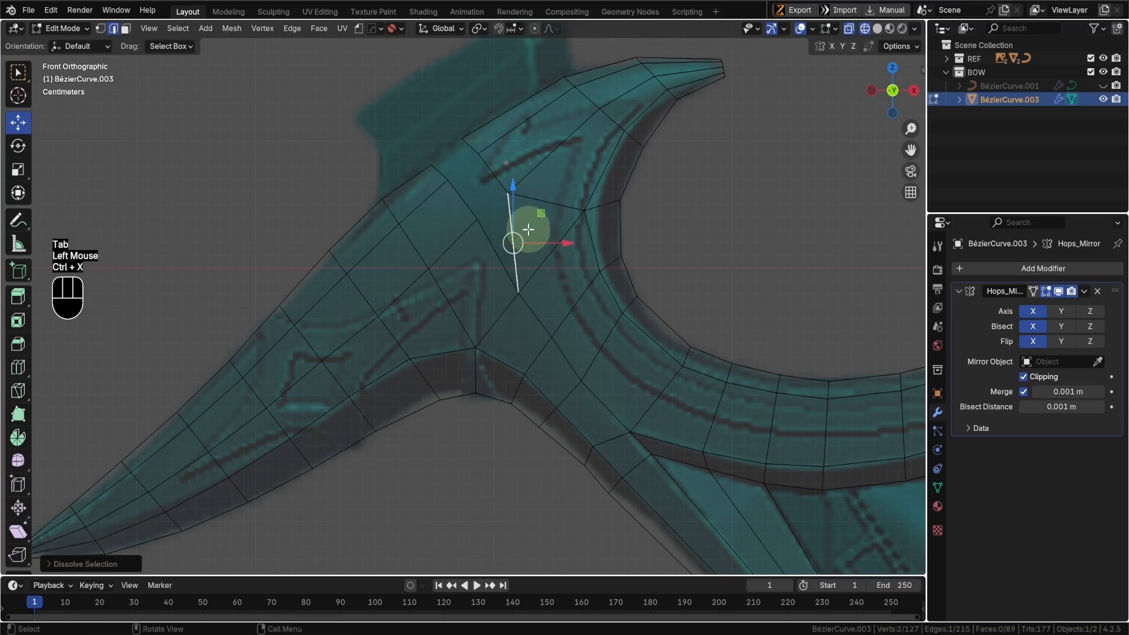
- Delete the edge between the horn's ripped corner and the central junction, and fill the gap toward the side blade with faces
key("x")
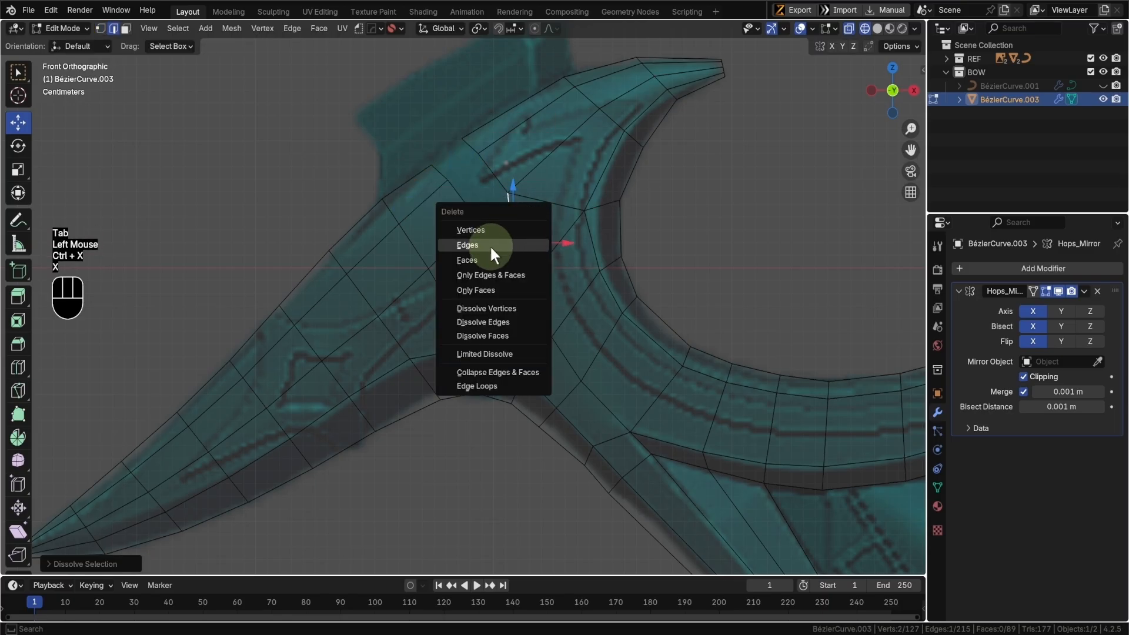
left_click(493, 249)
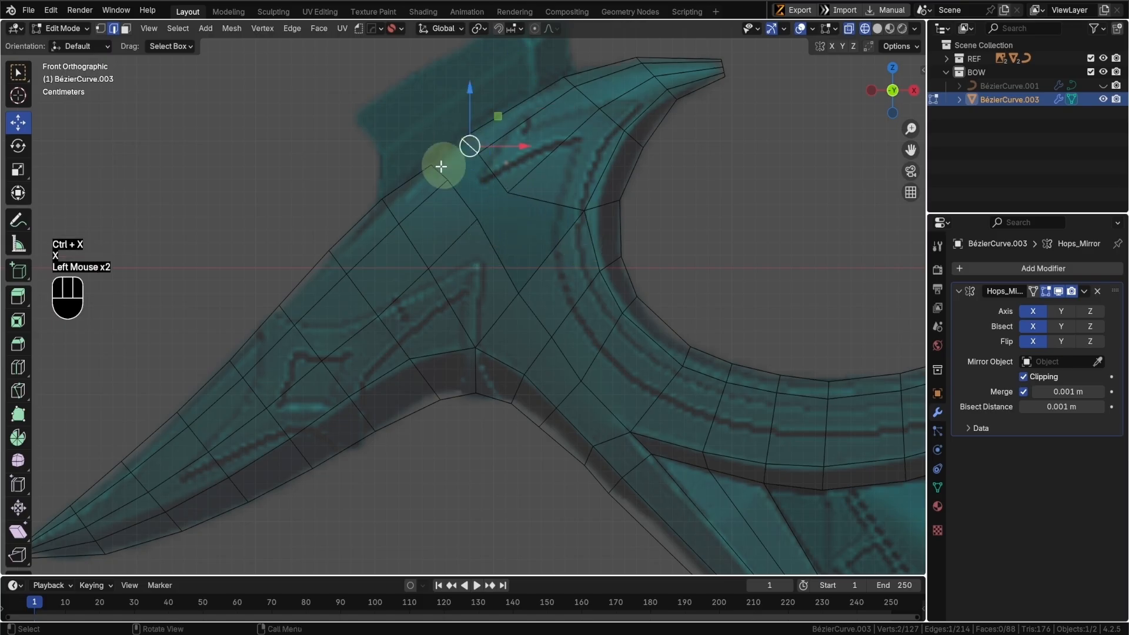
key("f")
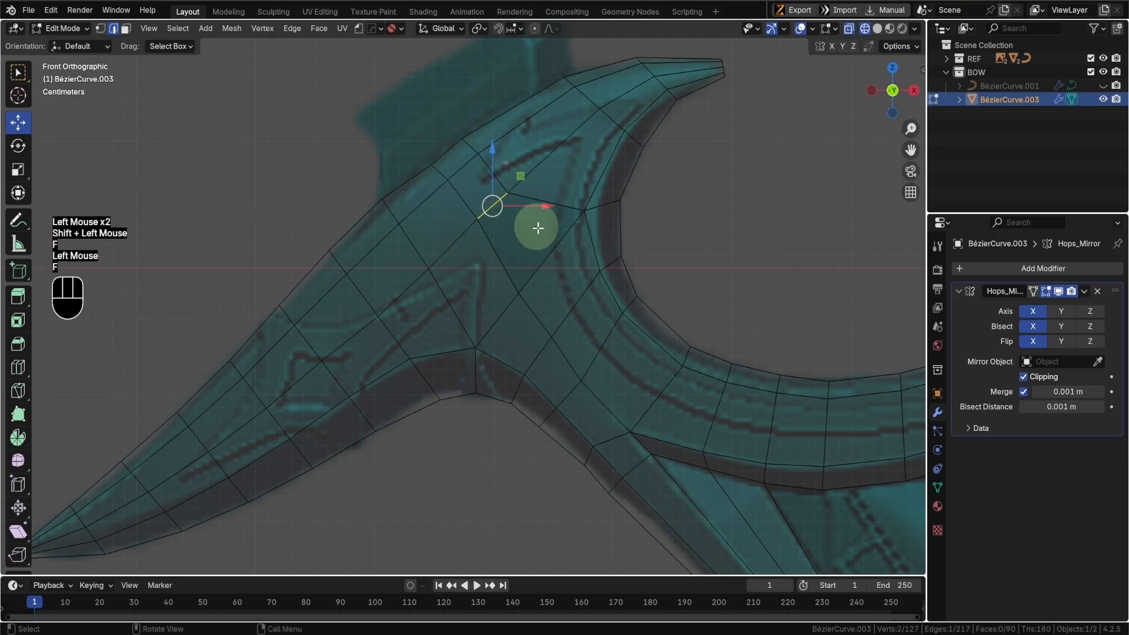
key("f")
- Slide the two cross edges at the upper horn's base toward the horn tip
left_click(493, 167)
left_click(469, 140, "shift")
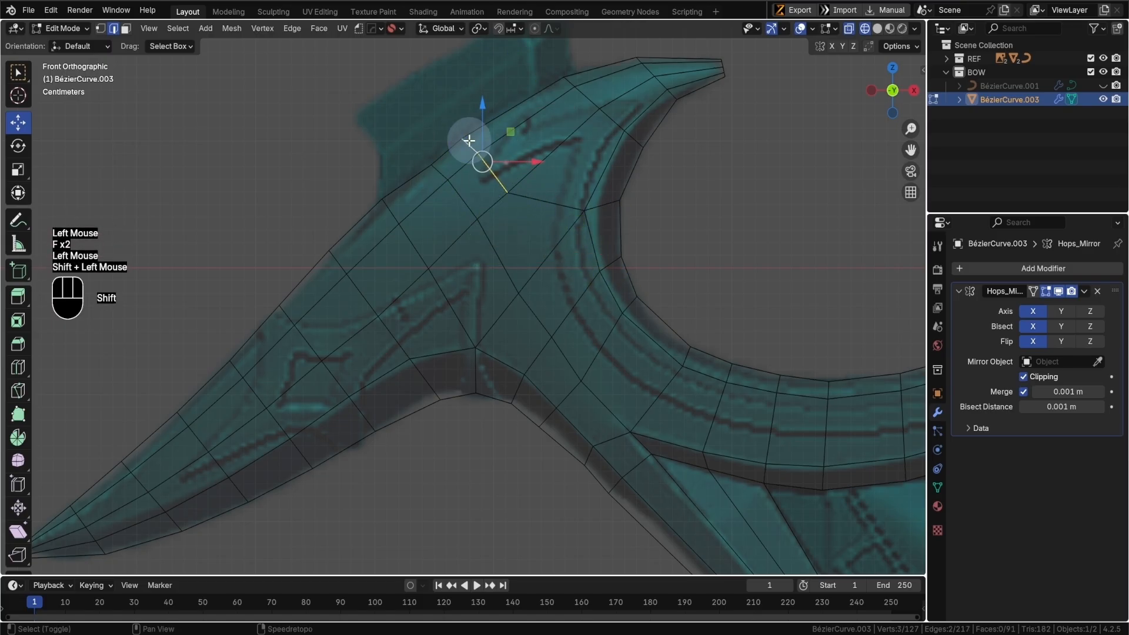
key("g")
key("g")
left_click(477, 158)
- Move the two outer outline vertices at the side blade and horn junction to fit the reference contour
key("Tab")
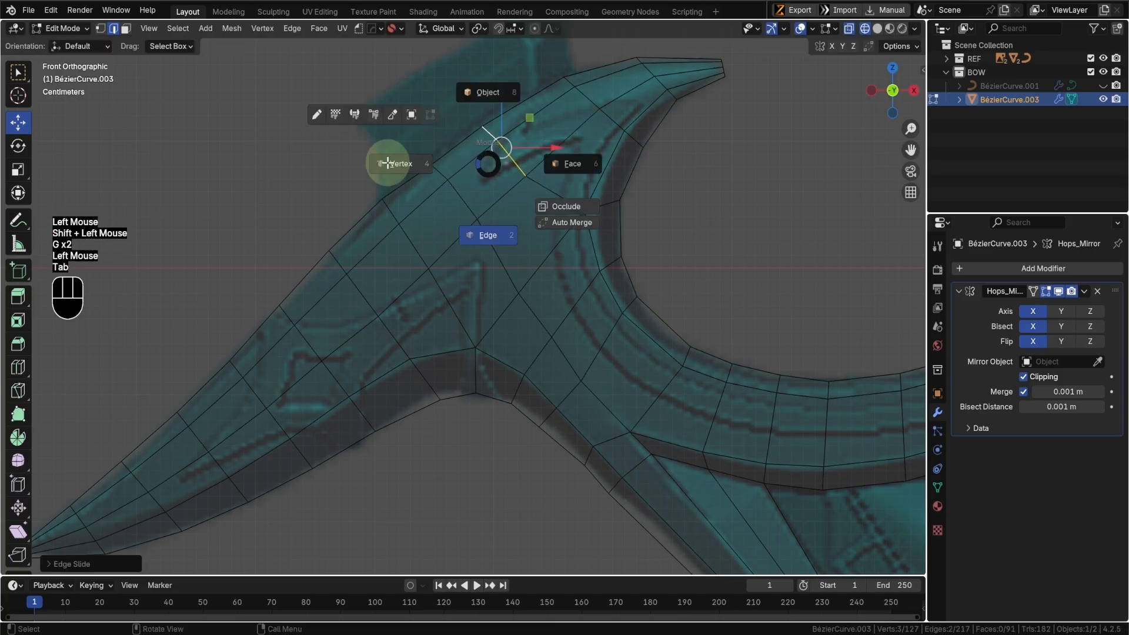
left_click(432, 165)
key("g")
left_click(430, 161)
left_click(482, 126)
key("g")
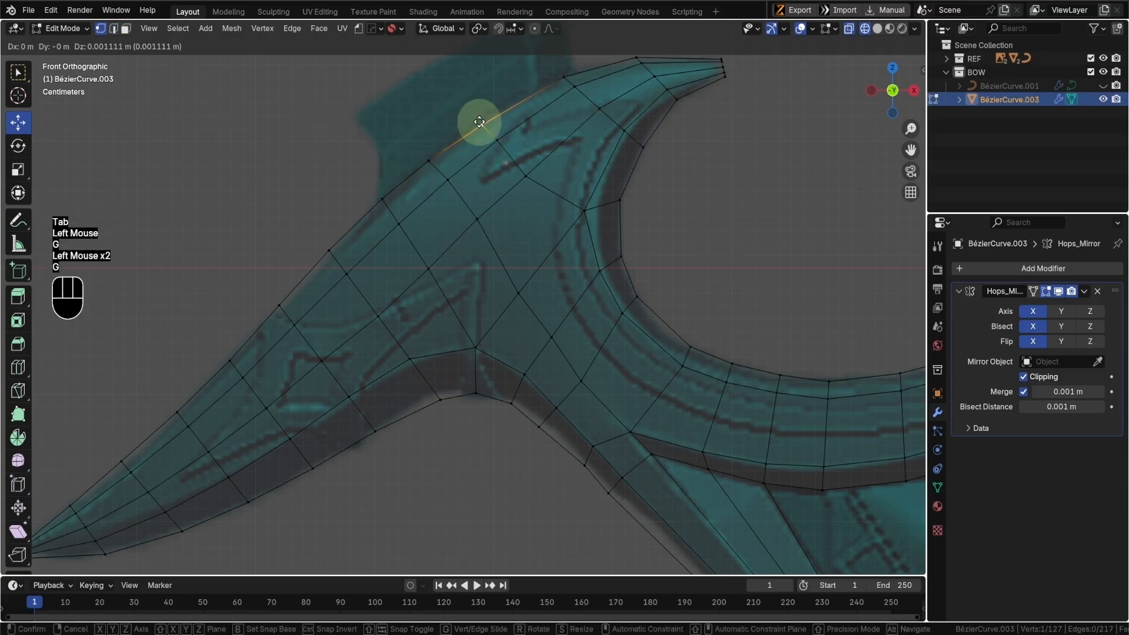
left_click(493, 128)
- Slide the three-vertex cross row at the upper horn's base along its strips
middle_click_drag(523, 210, 461, 194, "shift")
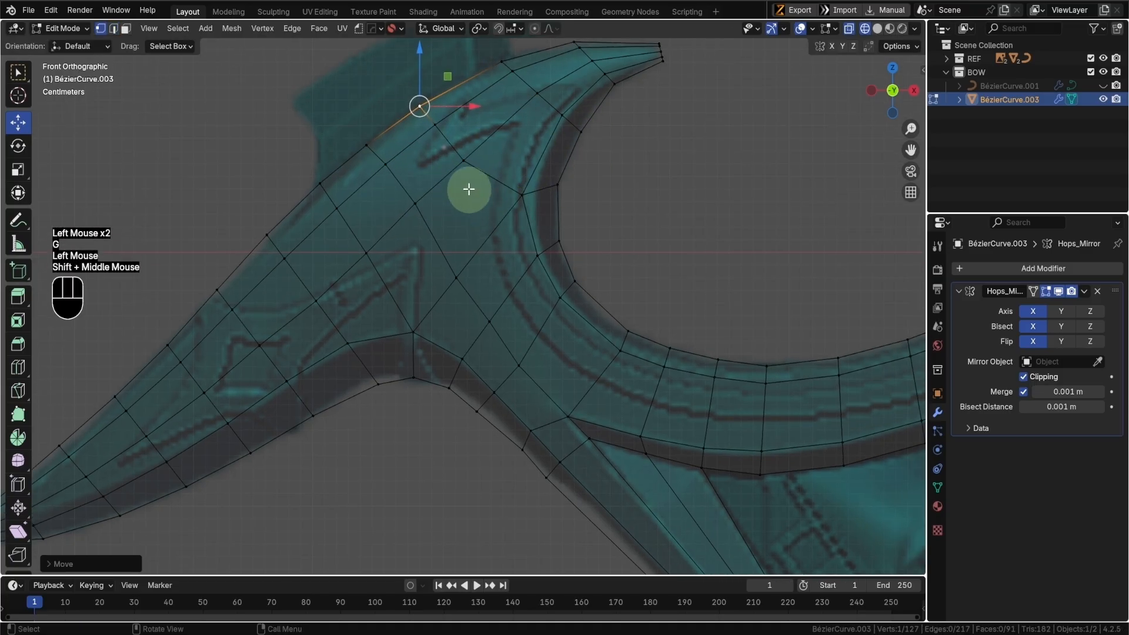
left_click(464, 161)
left_click(435, 125, "shift")
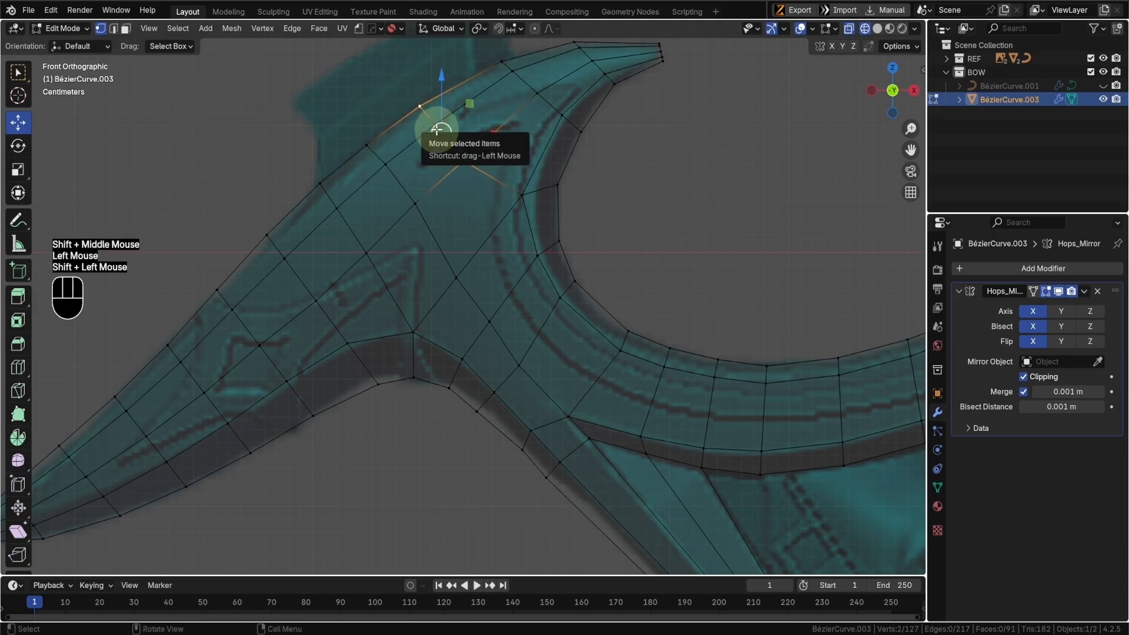
left_click(420, 106, "shift")
key("g")
key("g")
left_click(512, 260)
- Move the central vertex between the side blade and upper horn to even out the surrounding quads
middle_click_drag(423, 209, 459, 179, "shift")
left_click(404, 160)
key("g")
left_click(441, 196)
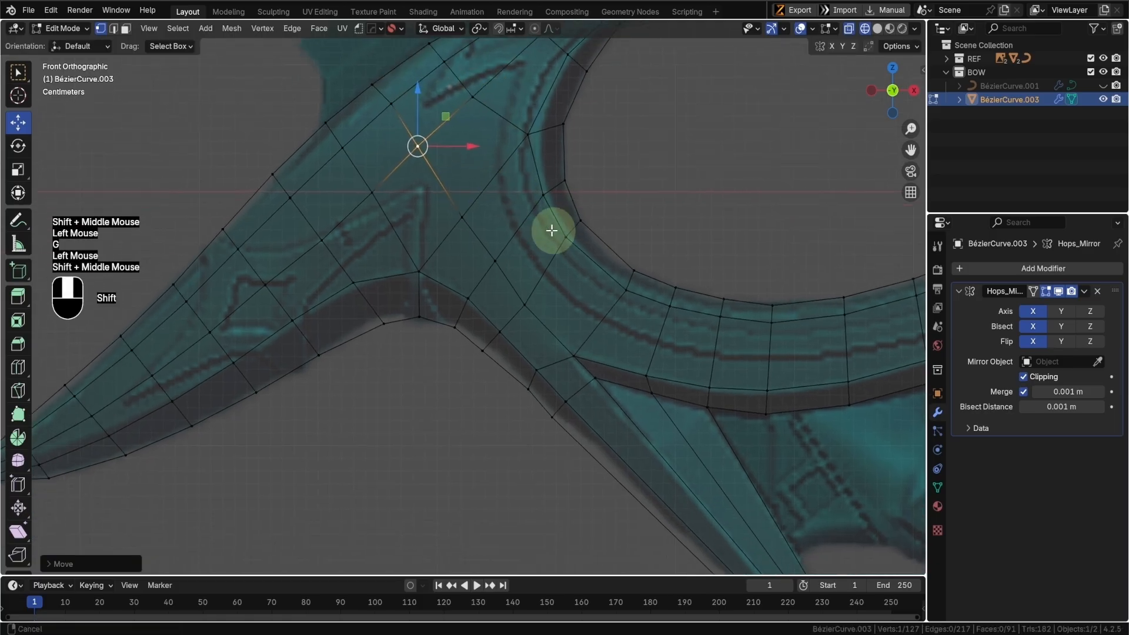
- Dissolve the cross edge loop on the limb between the junction corner and the lower spike
middle_click_drag(613, 302, 590, 323, "shift")
scroll(591, 329, "down", 1)
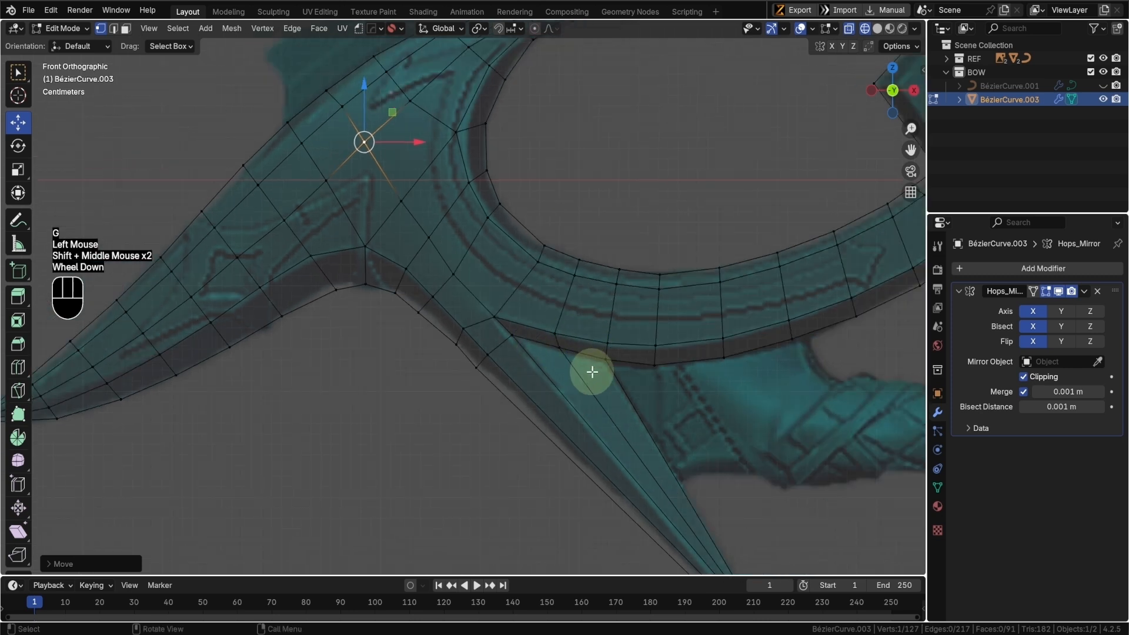
left_click(468, 252, "alt")
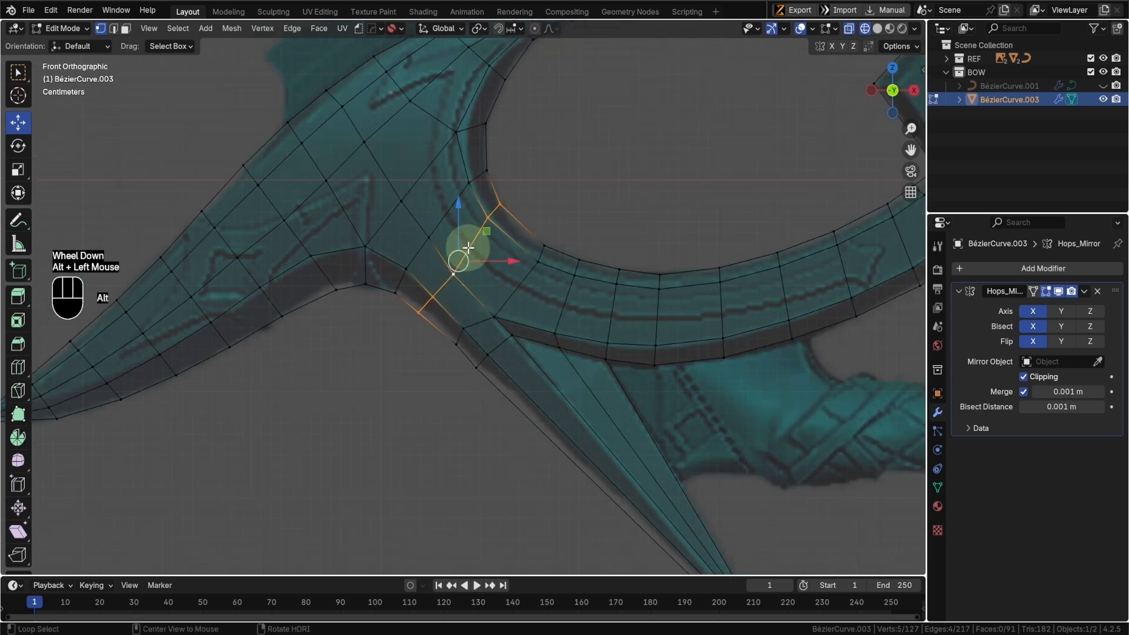
key("Tab")
key("ctrl+x")
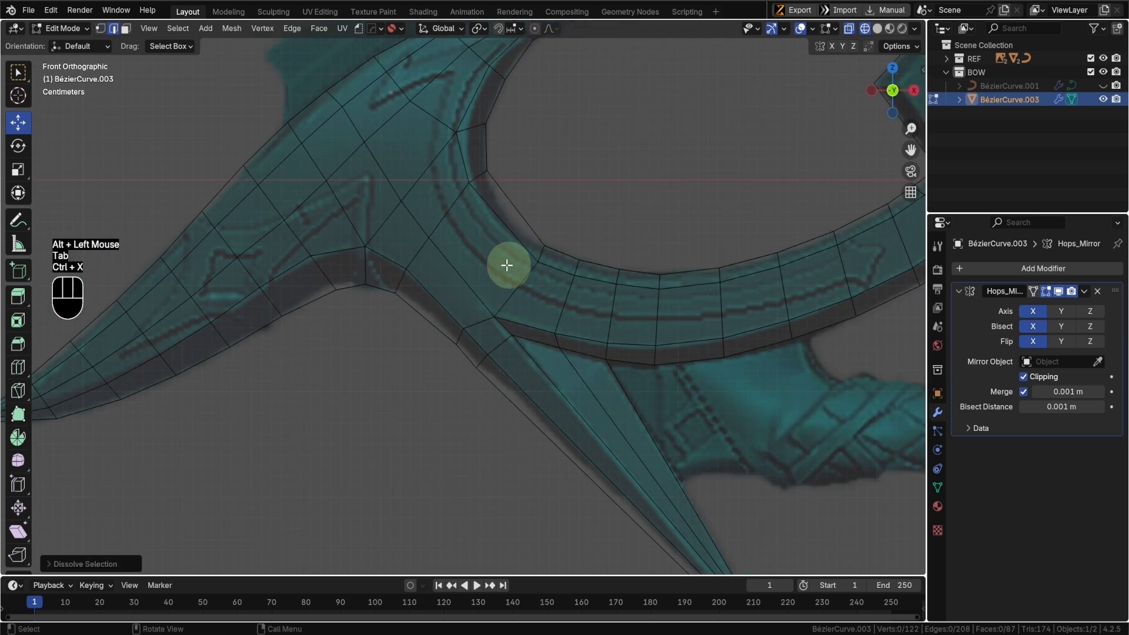
- Slide the remaining cross loop between the junction and lower spike to space the limb's quads evenly
left_click(497, 227, "alt")
key("g")
key("g")
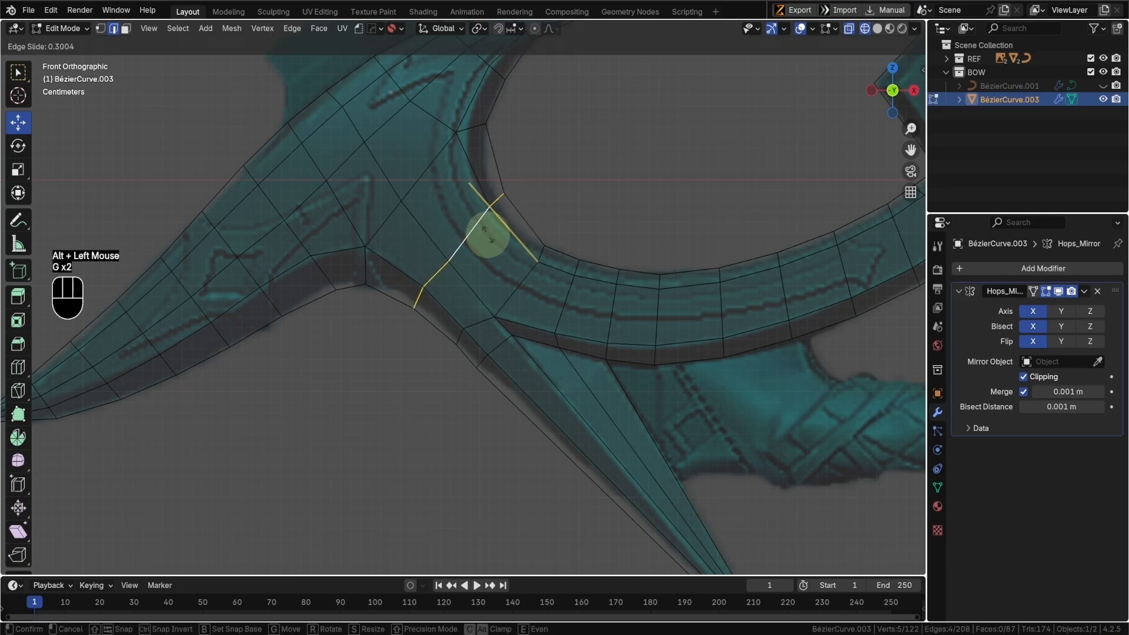
left_click(507, 204)
- Move the lower two vertices of the slid cross loop onto the bevel and outer contour of the reference
key("Tab")
left_click(422, 284)
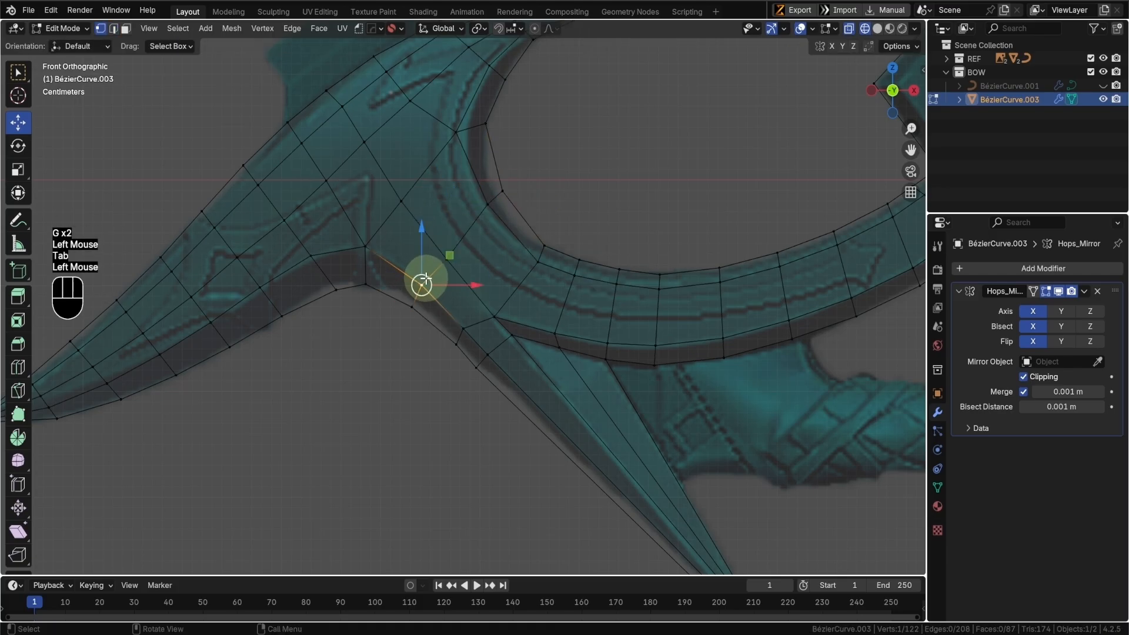
key("g")
left_click(430, 270)
key("g")
left_click(410, 291)
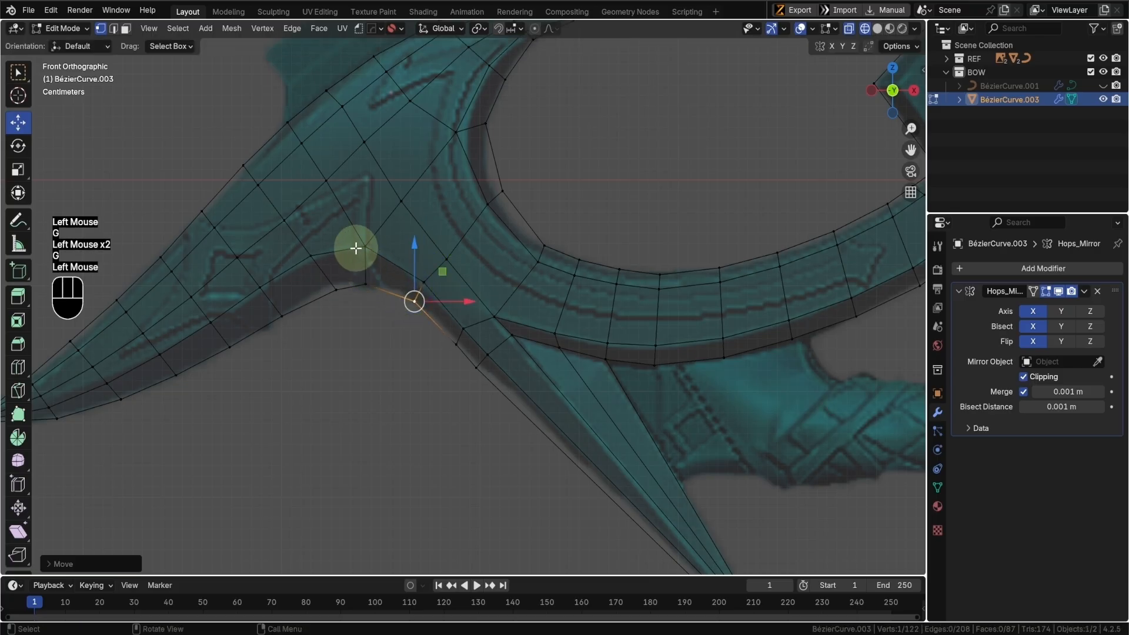
- Slide the short bevel edge at the corner between the side blade and lower spike
left_click(382, 295, "shift")
key("g")
key("g")
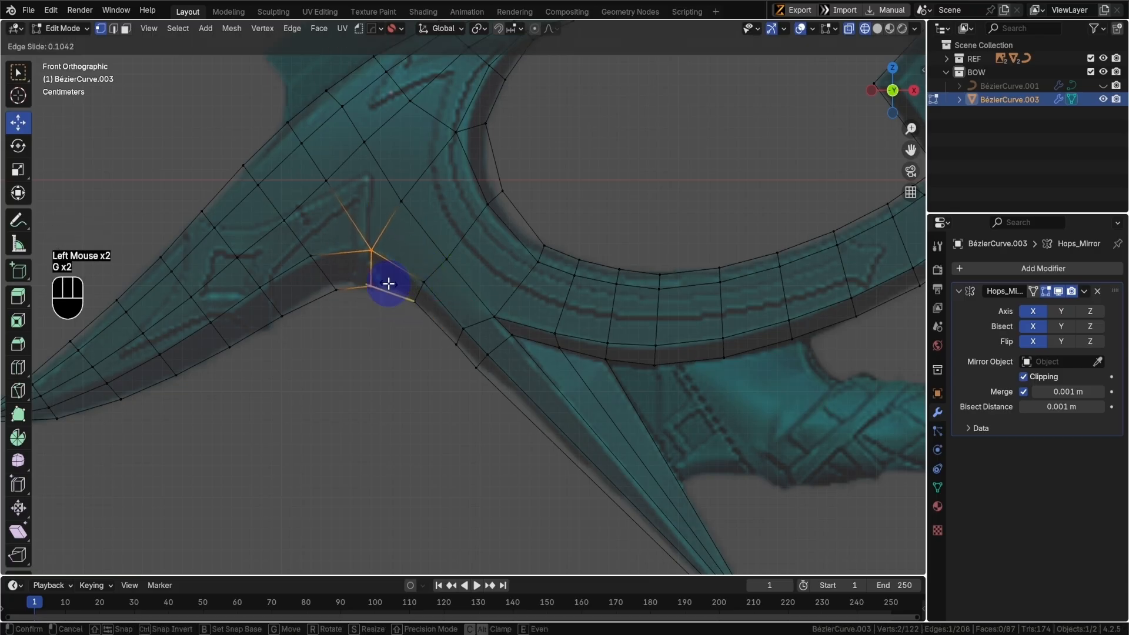
left_click(377, 290)
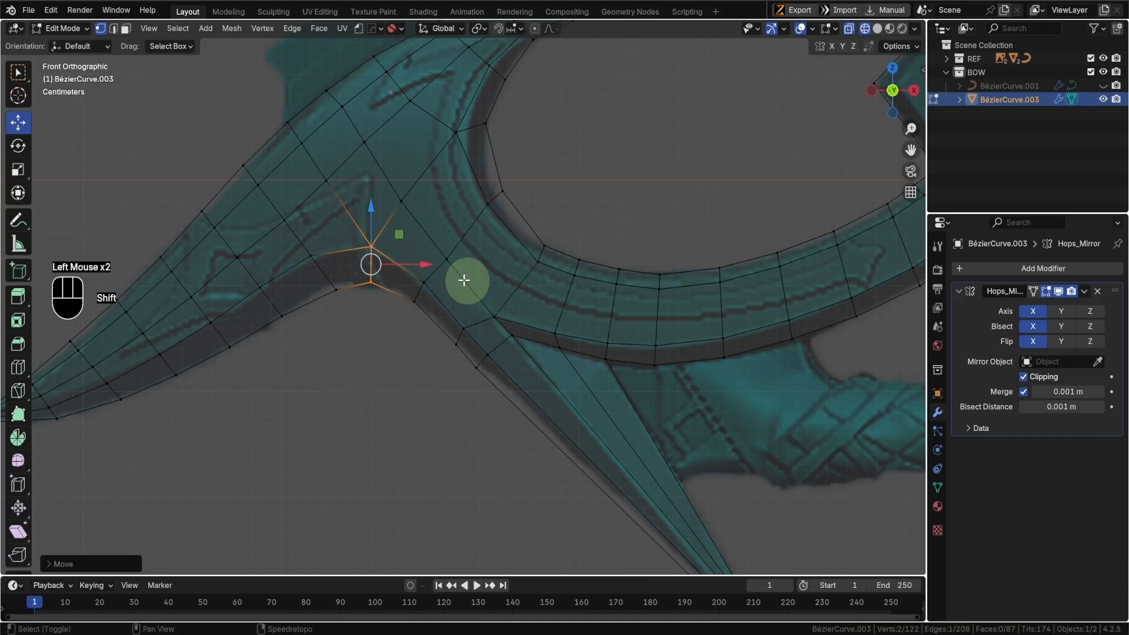
- Fine-tune the bevel and outline vertices beside the lower corner to follow the reference
left_click(423, 284)
key("g")
left_click(430, 291)
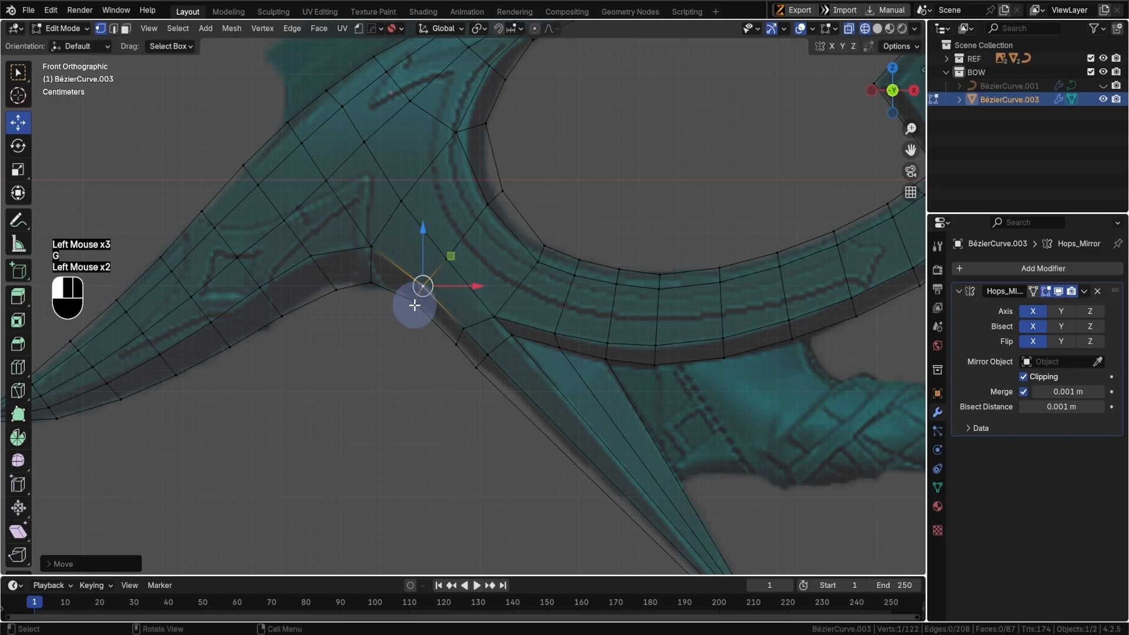
key("g")
left_click(411, 306)
- Move the cross loop's two vertices on the concave inner curve onto the bevel line and outline
left_click(501, 192)
key("g")
left_click(472, 223)
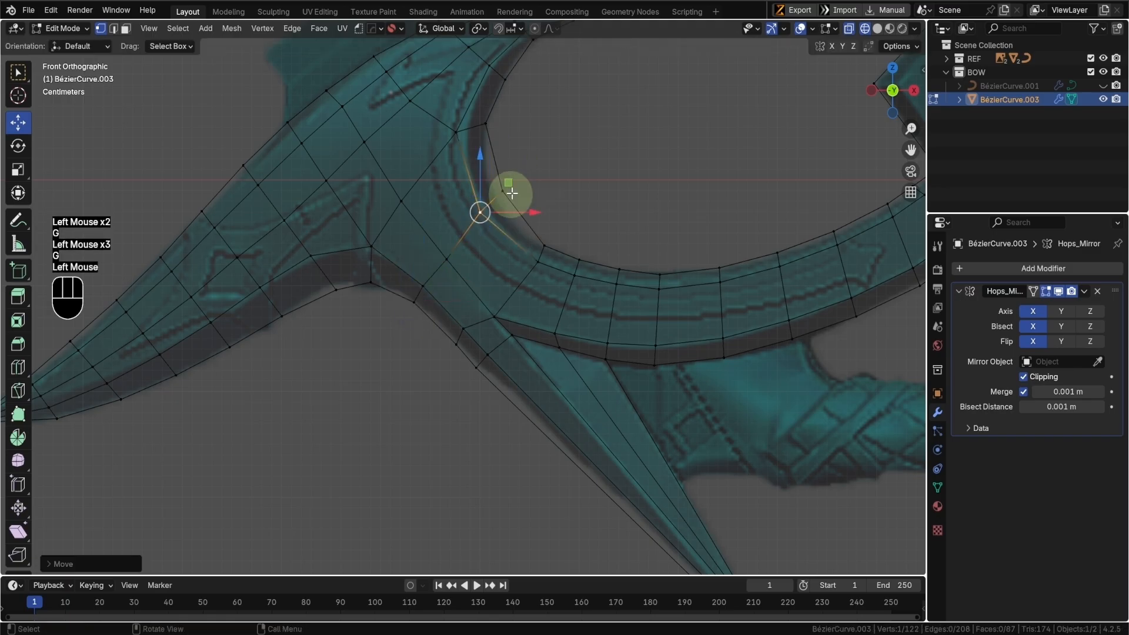
left_click(505, 191)
key("g")
left_click(498, 194)
- Lower the bevel vertex at the upper horn's base and its neighbouring vertex on the concave outline
middle_click_drag(437, 168, 497, 231, "shift")
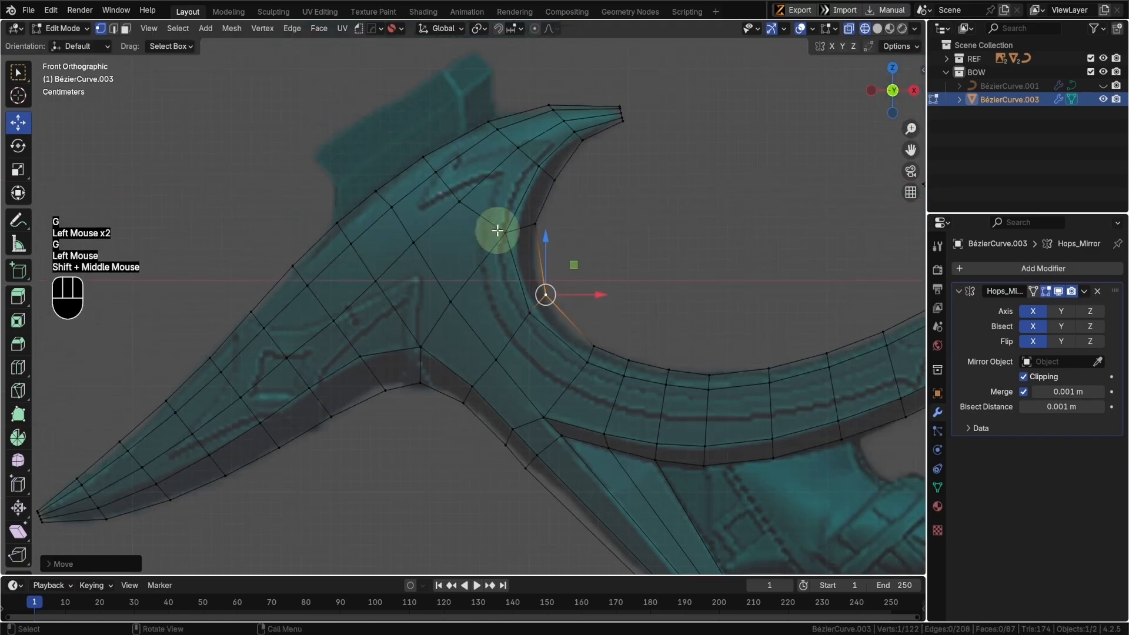
left_click(503, 235)
key("g")
left_click(488, 256)
left_click(540, 223)
key("g")
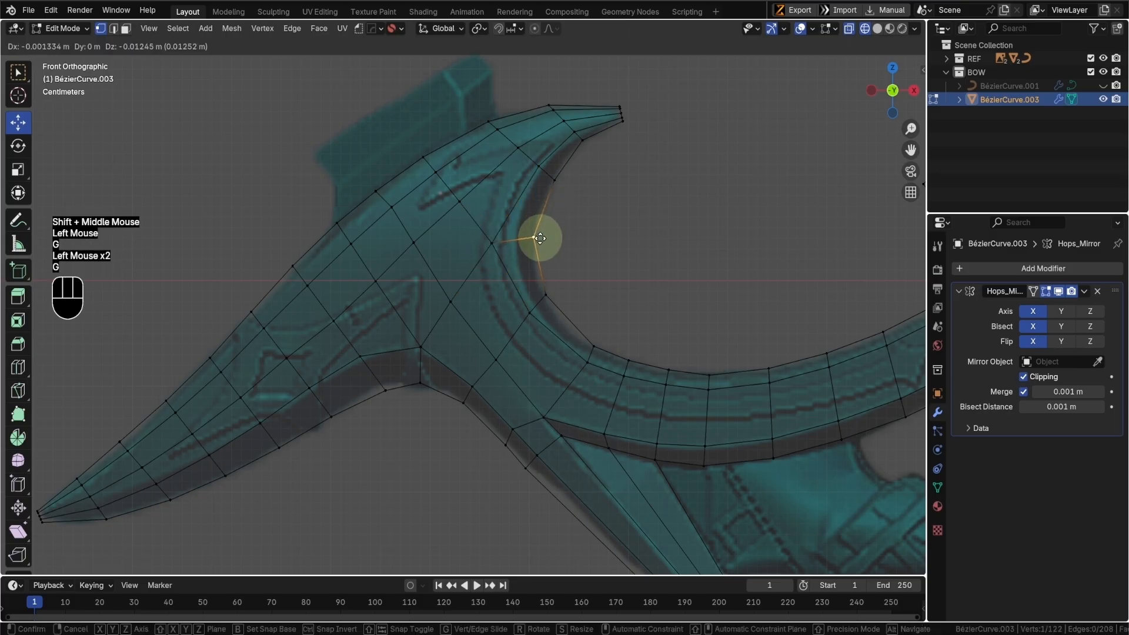
left_click(531, 238)
- Adjust the upper horn's concave outline vertex and the inner vertices next to it for even spacing
left_click(550, 194)
key("g")
left_click(547, 196)
left_click(536, 172)
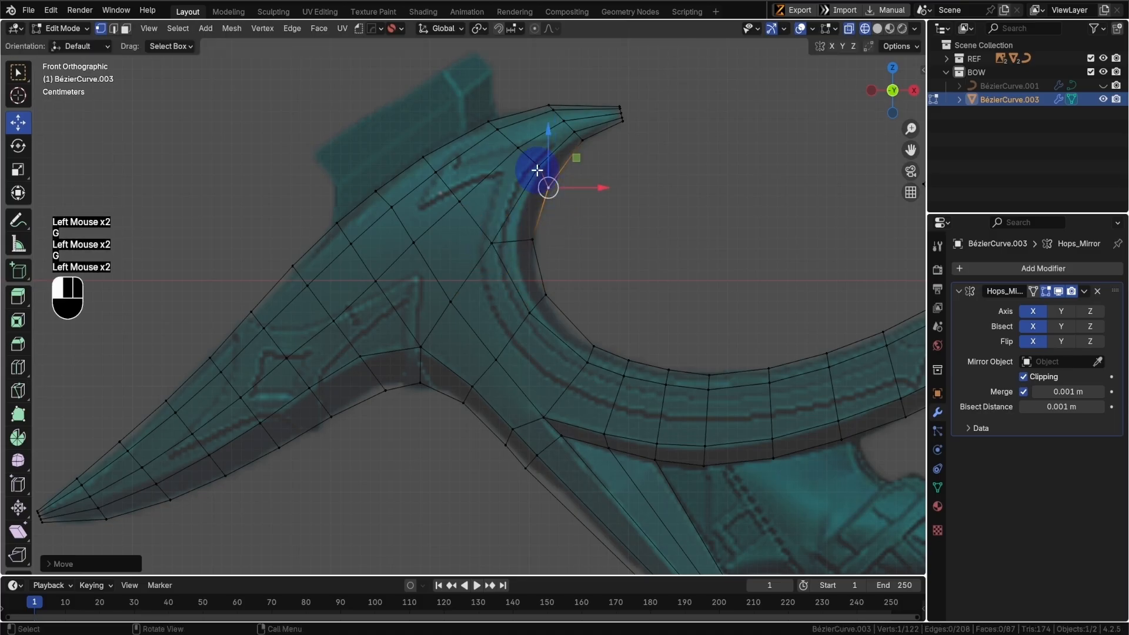
key("g")
left_click(535, 175)
left_click(513, 143)
- Slide the inner strip vertex above the lower spike and move its adjacent outline vertex onto the concave contour
middle_click_drag(573, 316, 562, 265, "shift")
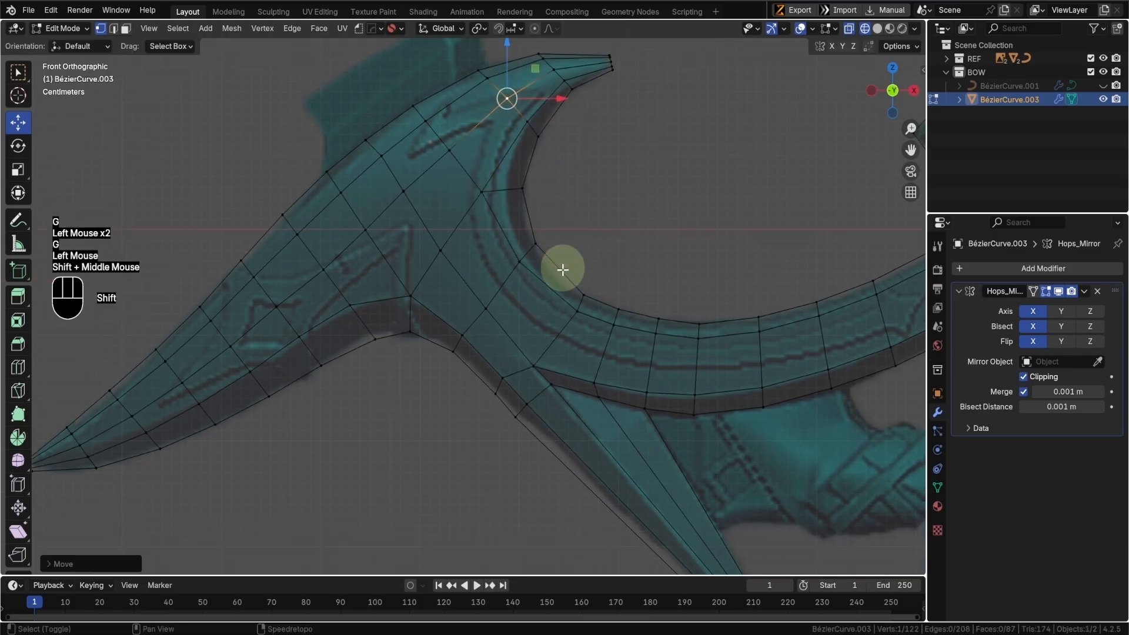
left_click(580, 309)
key("g")
key("g")
left_click(567, 310)
left_click(586, 289)
key("g")
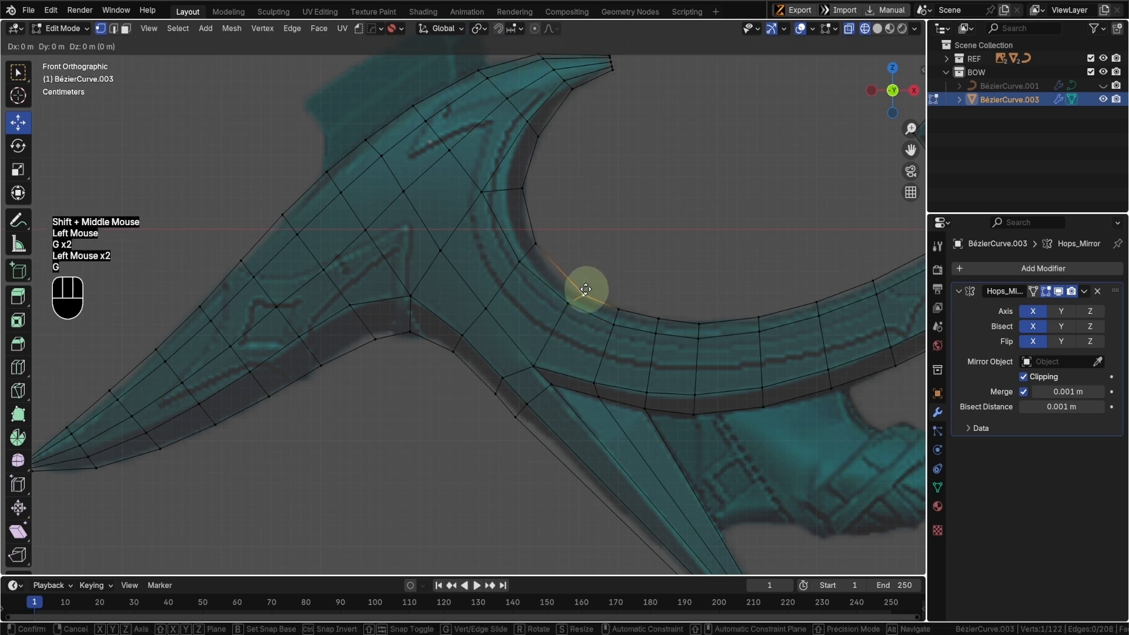
left_click(578, 284)
- Slide the cross edge above the lower spike's base and reposition its upper vertex on the bevel line
left_click(568, 303)
left_click(545, 341, "shift")
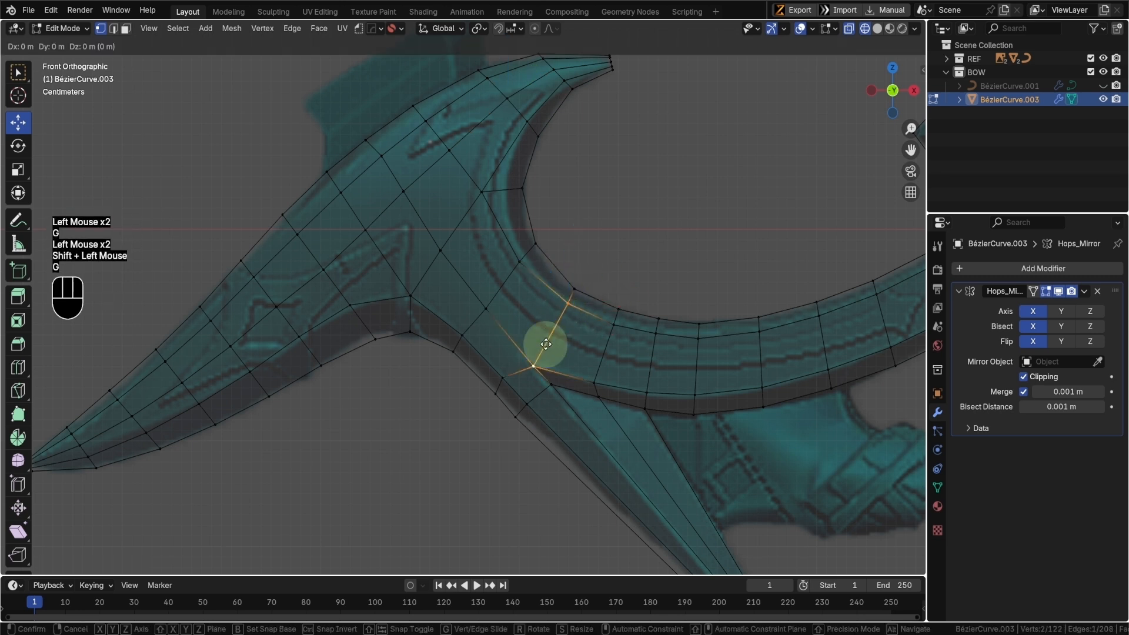
key("g")
key("g")
left_click(545, 344)
left_click(571, 303)
key("g")
left_click(562, 304)
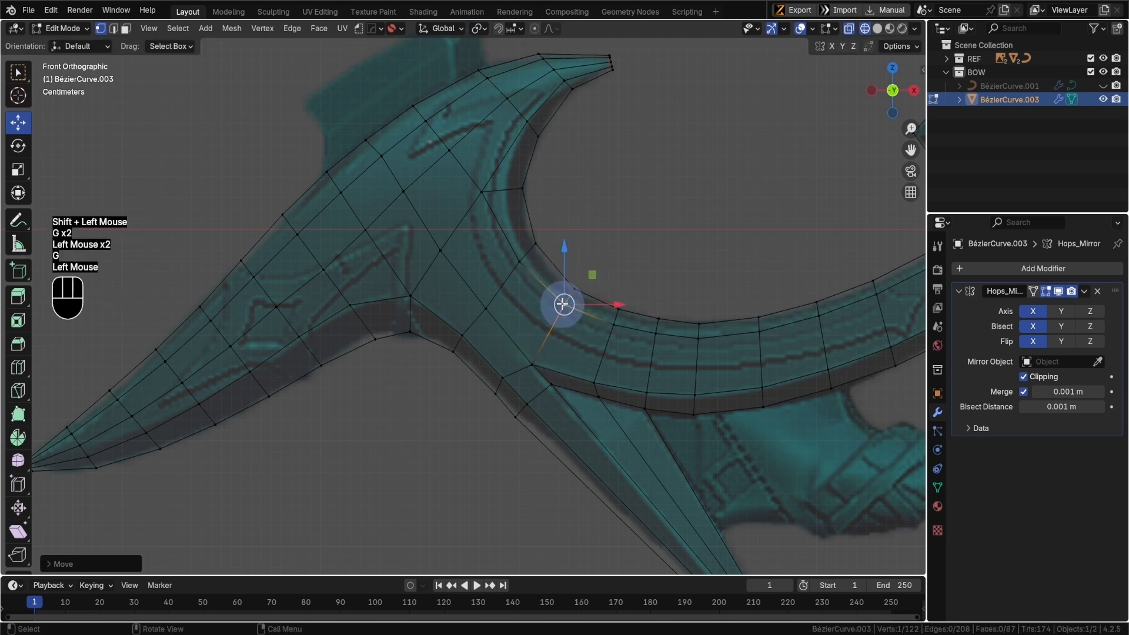
key("g")
left_click(562, 306)
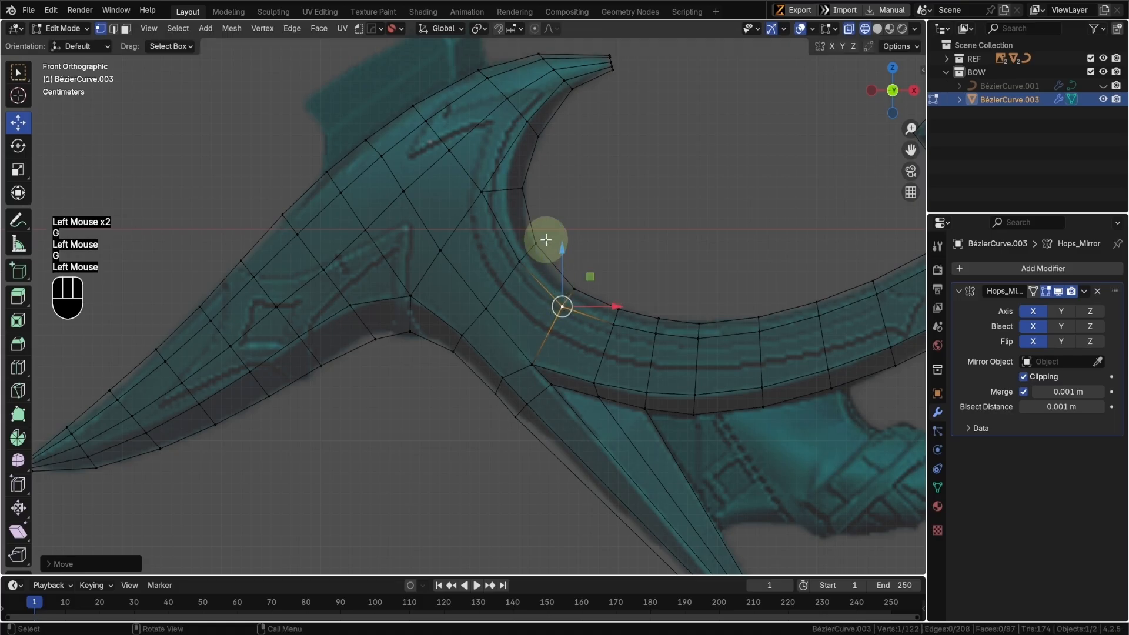
- Move two bevel vertices along the concave curve closer to the inner outline
left_click(503, 256)
key("g")
left_click(500, 259)
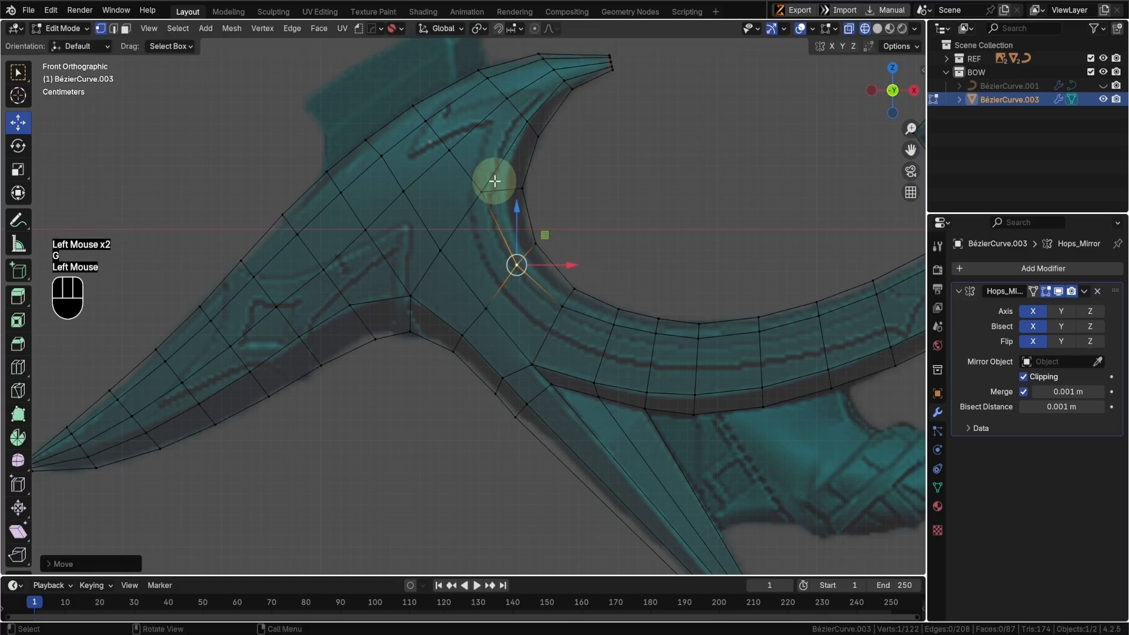
left_click(482, 193)
key("g")
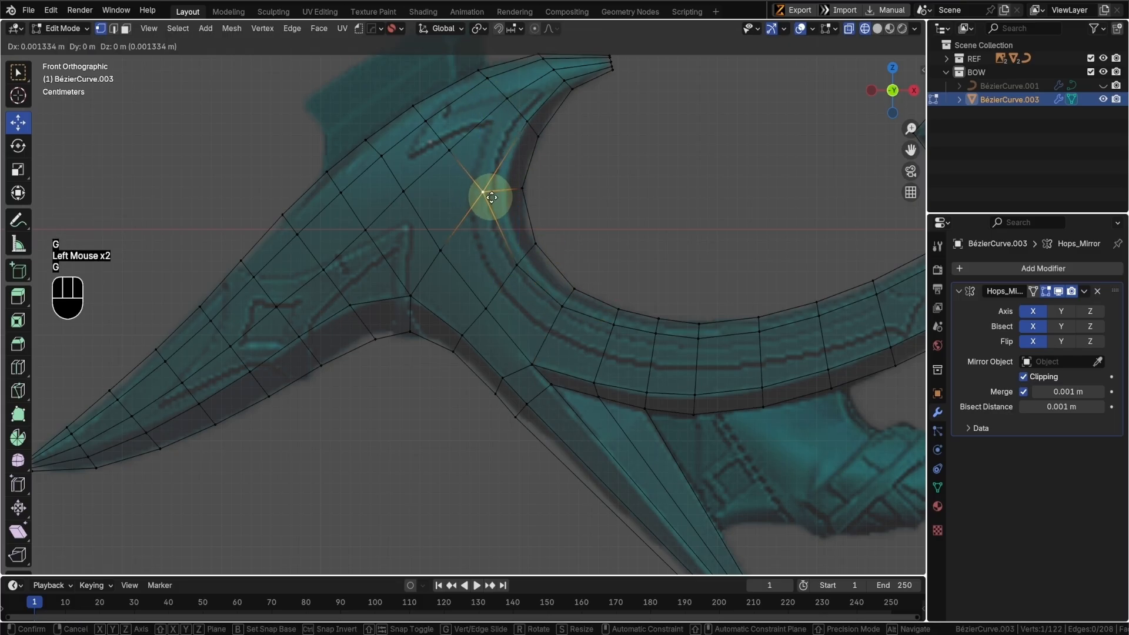
left_click(501, 194)
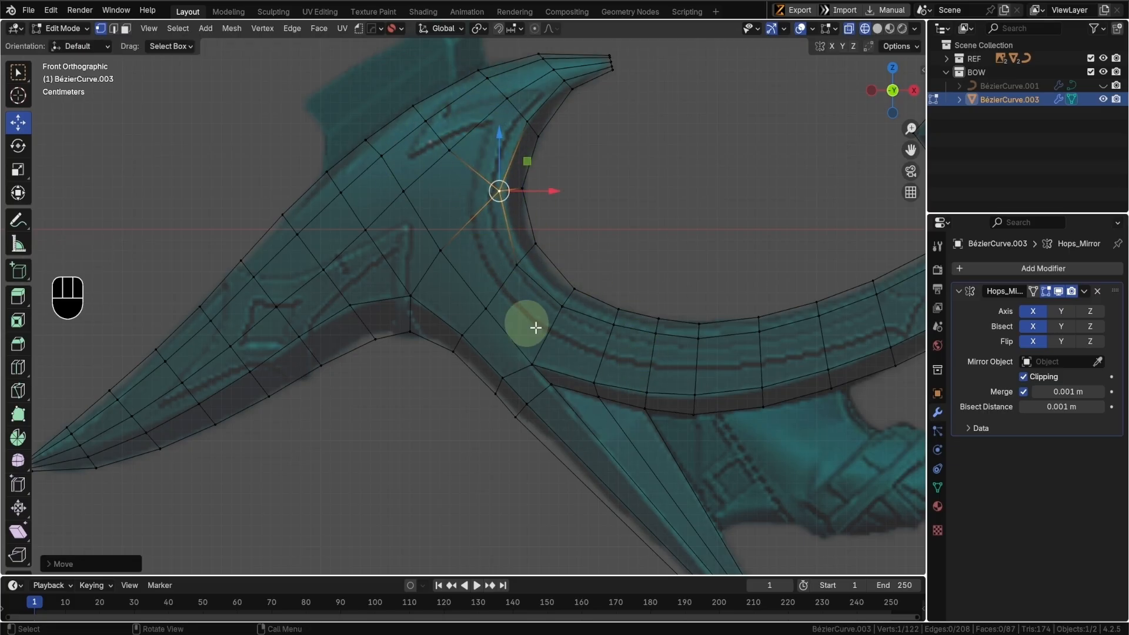
- Refine the concave curve's outline vertex and the two neighbouring bevel vertices to smooth the inner arc
middle_click_drag(580, 239, 573, 217, "shift")
left_click(606, 220)
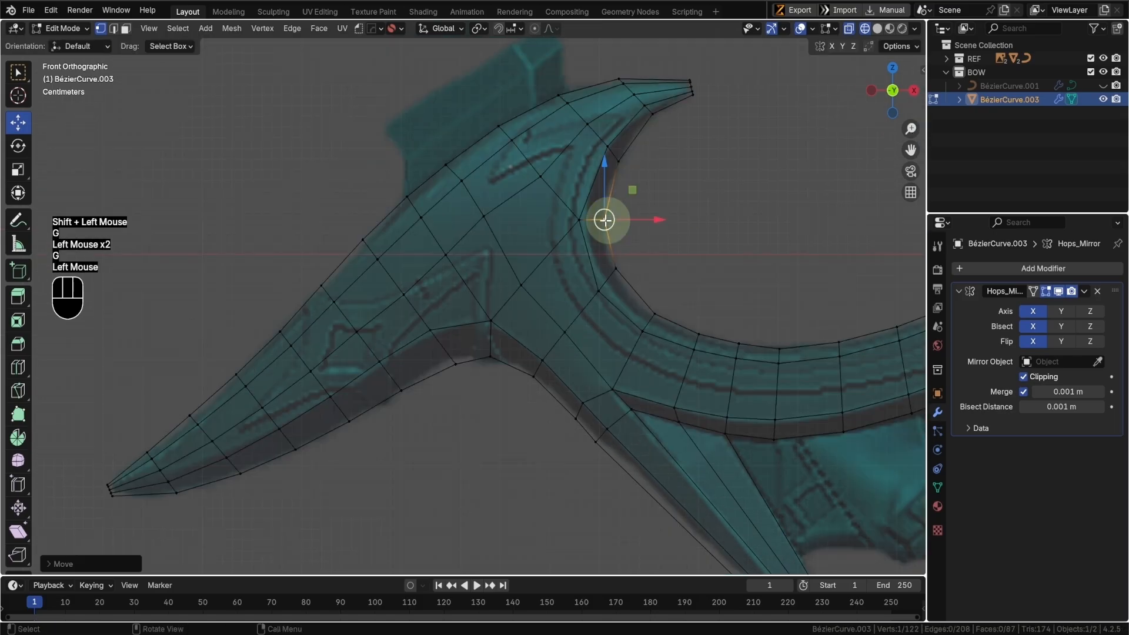
left_click(583, 212)
key("g")
left_click(584, 212)
middle_click_drag(584, 324, 496, 289, "shift")
left_click(600, 257)
key("g")
left_click(561, 272)
- Nudge the inner vertex in the middle of the upper horn's base to balance its faces
left_click(479, 157)
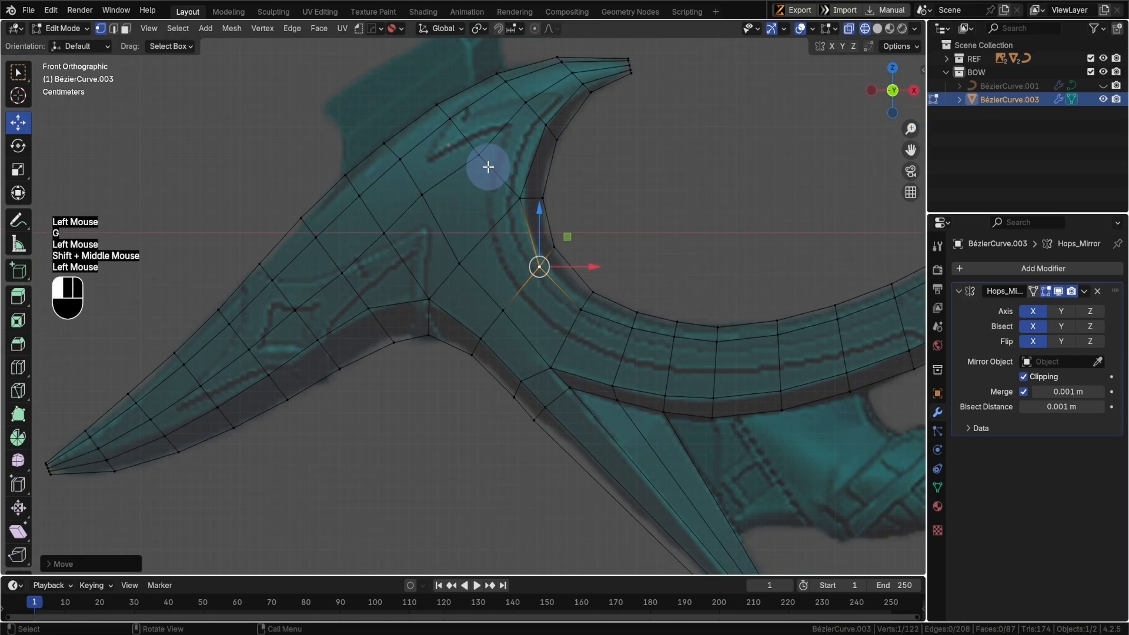
key("g")
left_click(476, 159)
- Slide the two central junction vertices along their edges to even the quads between side blade and horn
scroll(471, 189, "down", 2)
middle_click_drag(469, 194, 559, 297, "shift")
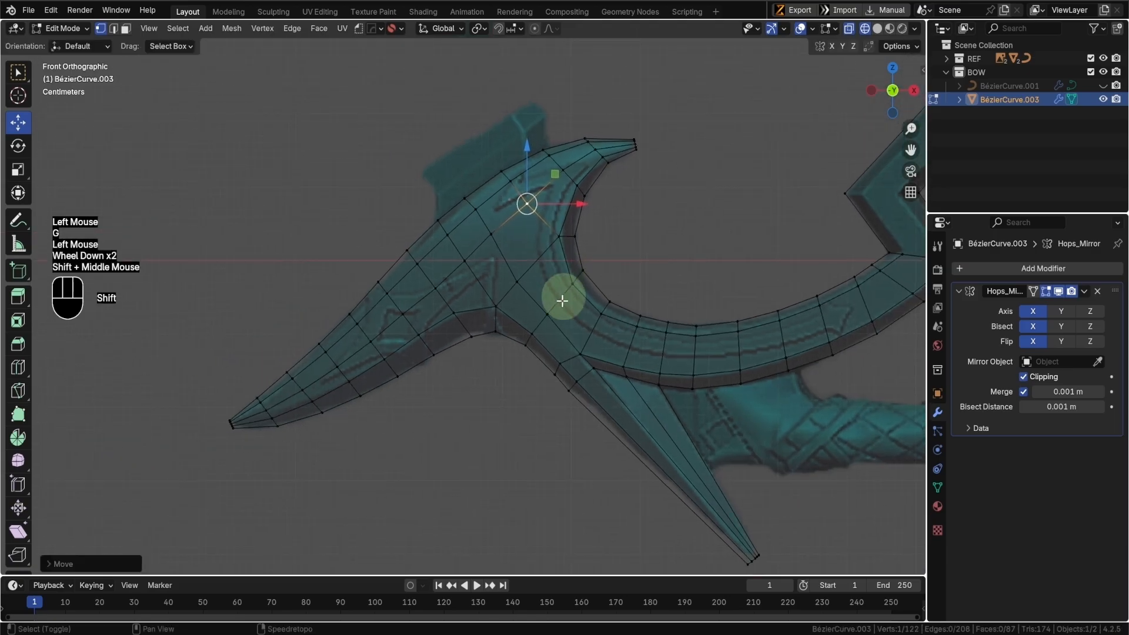
left_click(517, 281)
key("g")
key("g")
left_click(557, 238)
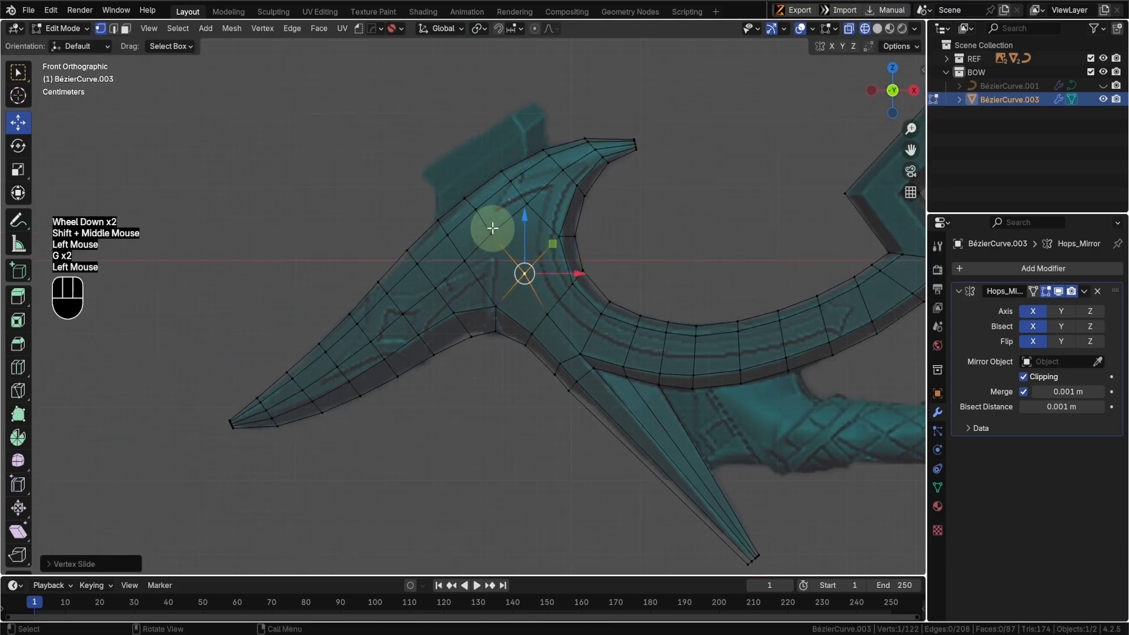
left_click(491, 231)
key("g")
key("g")
left_click(502, 230)
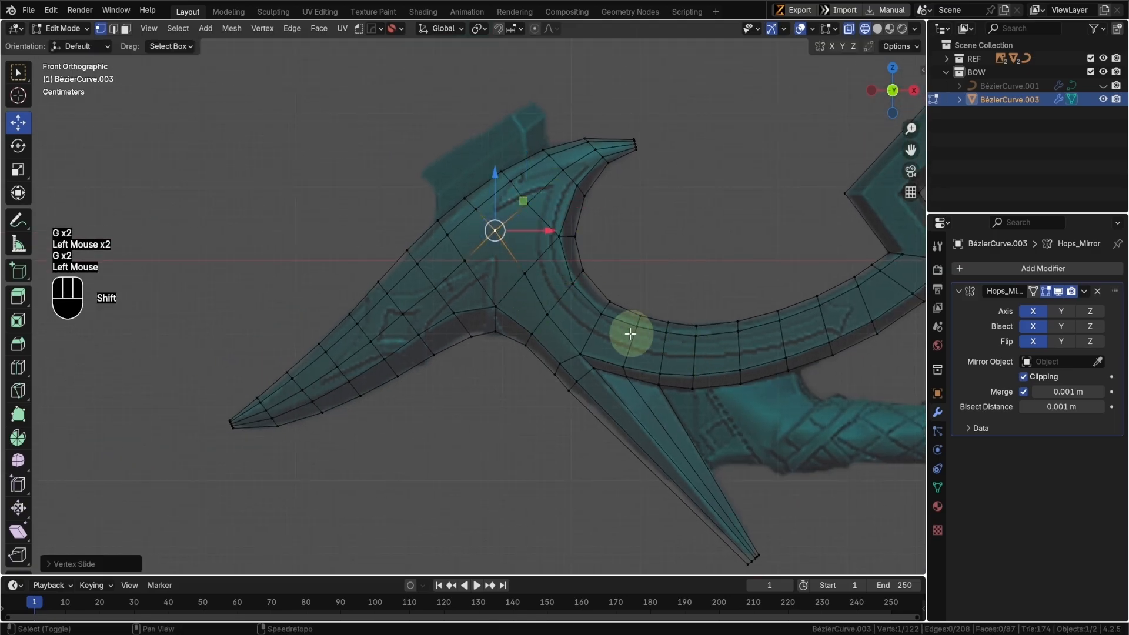
- Nudge the central junction vertex between the side blade and lower spike slightly to even the surrounding quads
middle_click_drag(629, 330, 605, 327, "shift")
scroll(522, 309, "up", 1)
left_click(547, 320)
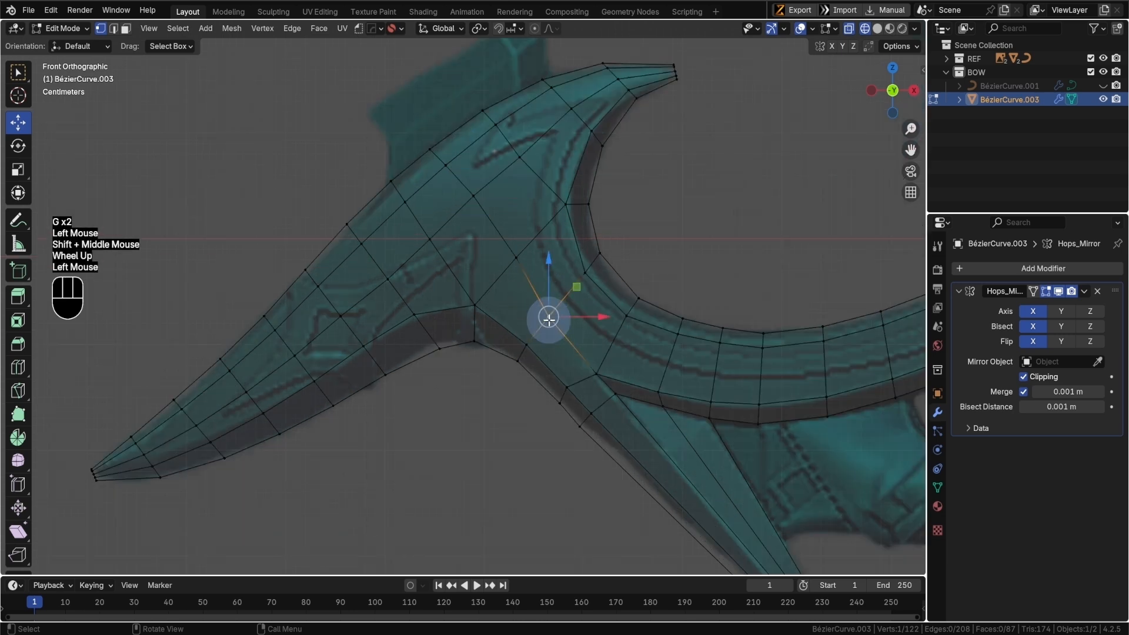
key("g")
left_click(557, 314)
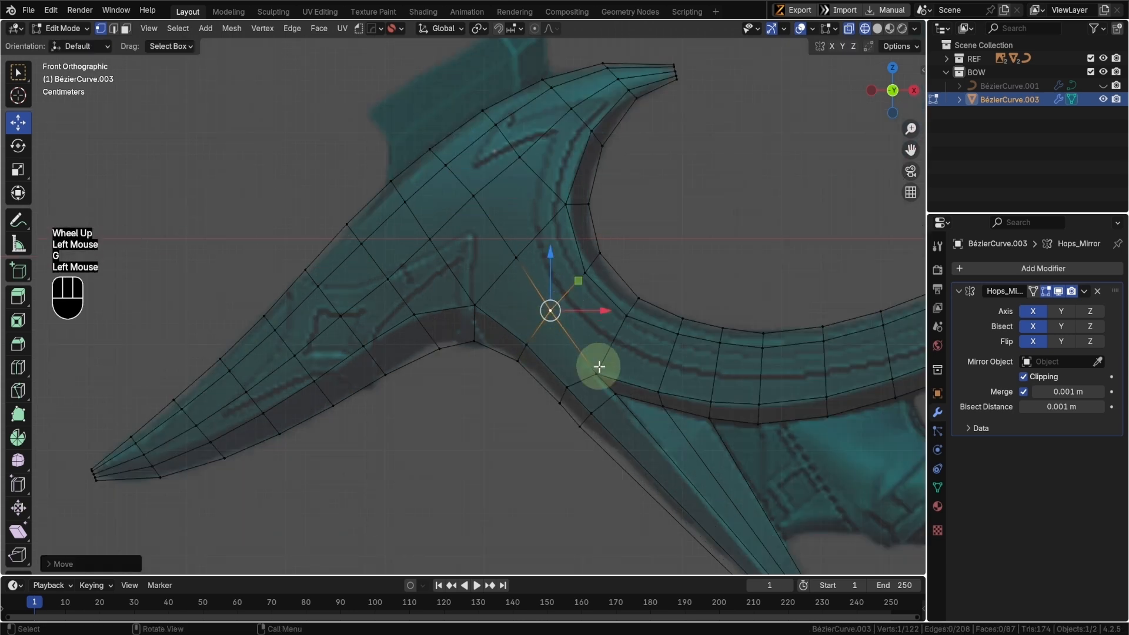
scroll(597, 365, "up", 1, "shift")
middle_click_drag(597, 365, 537, 241, "shift")
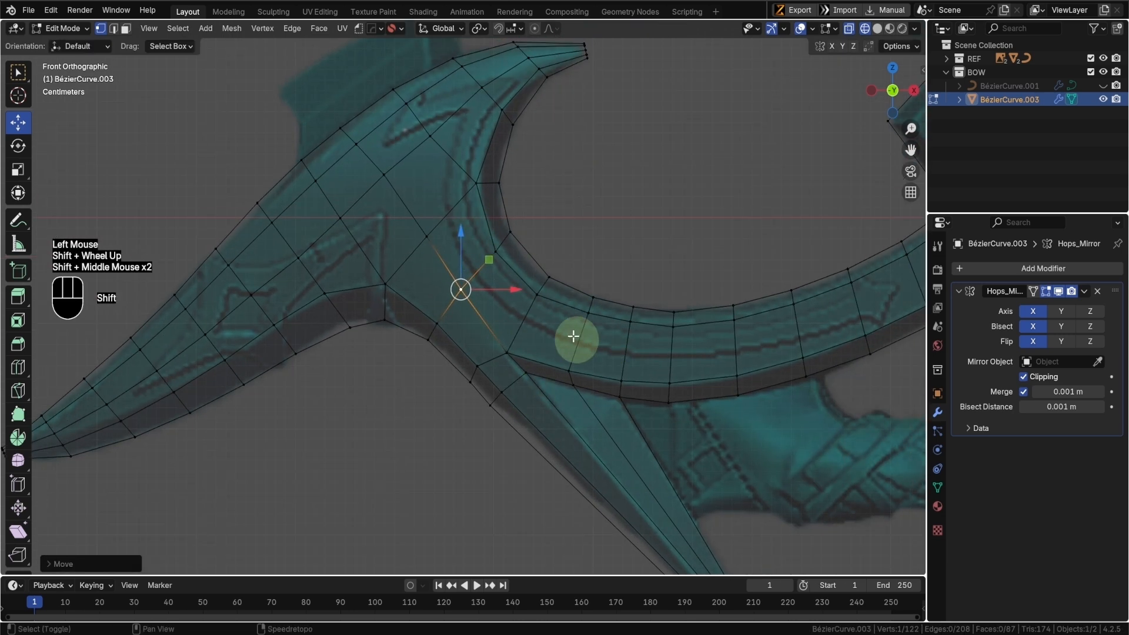
scroll(559, 369, "down", 1)
middle_click_drag(726, 355, 616, 373, "shift")
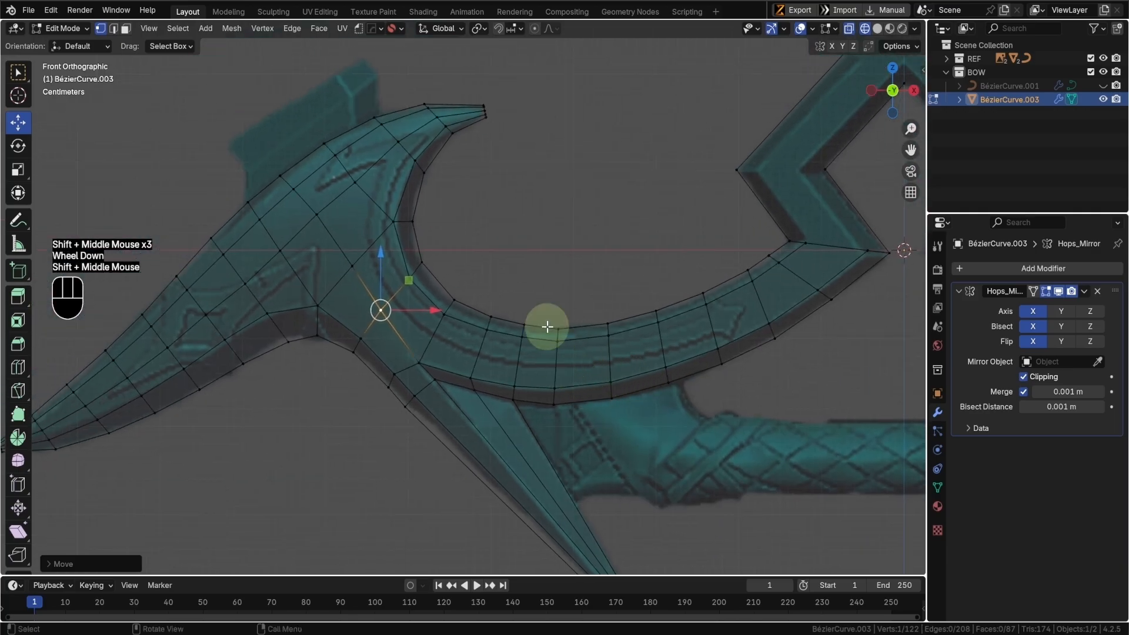
- Fill the upper and lower arms of the central diamond frame with faces, connecting them to the limb's inner end
key("Tab")
left_click(559, 358, "alt")
middle_click_drag(729, 265, 676, 306, "shift")
middle_click_drag(803, 273, 743, 320, "shift")
key("Tab")
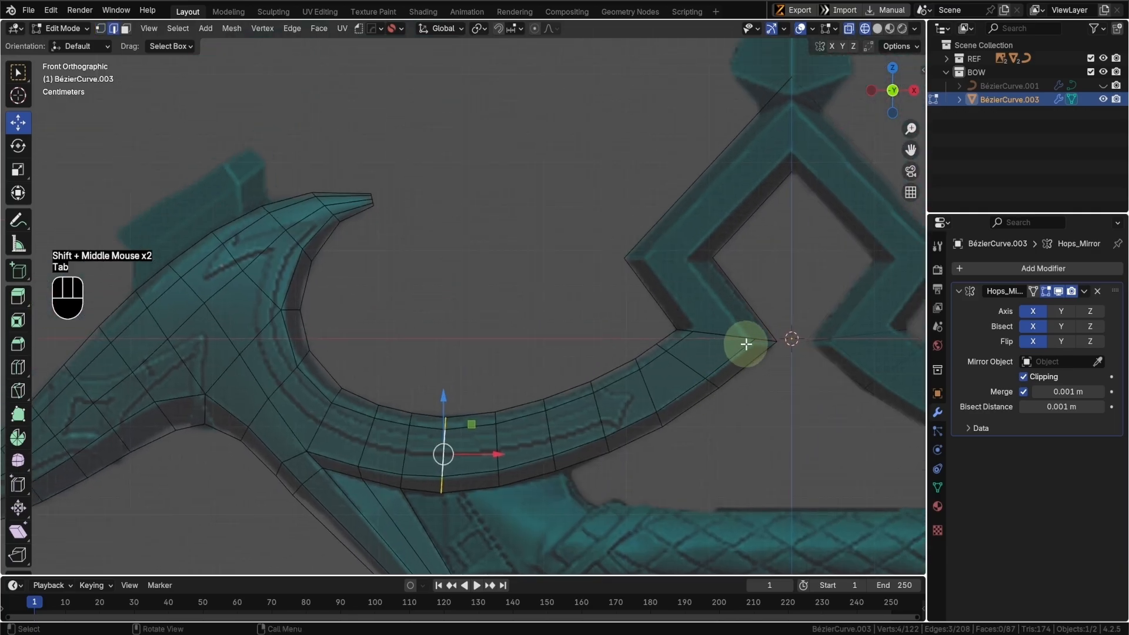
key("Tab")
middle_click_drag(697, 380, 663, 437, "shift")
left_click_drag(745, 130, 778, 266)
key("f")
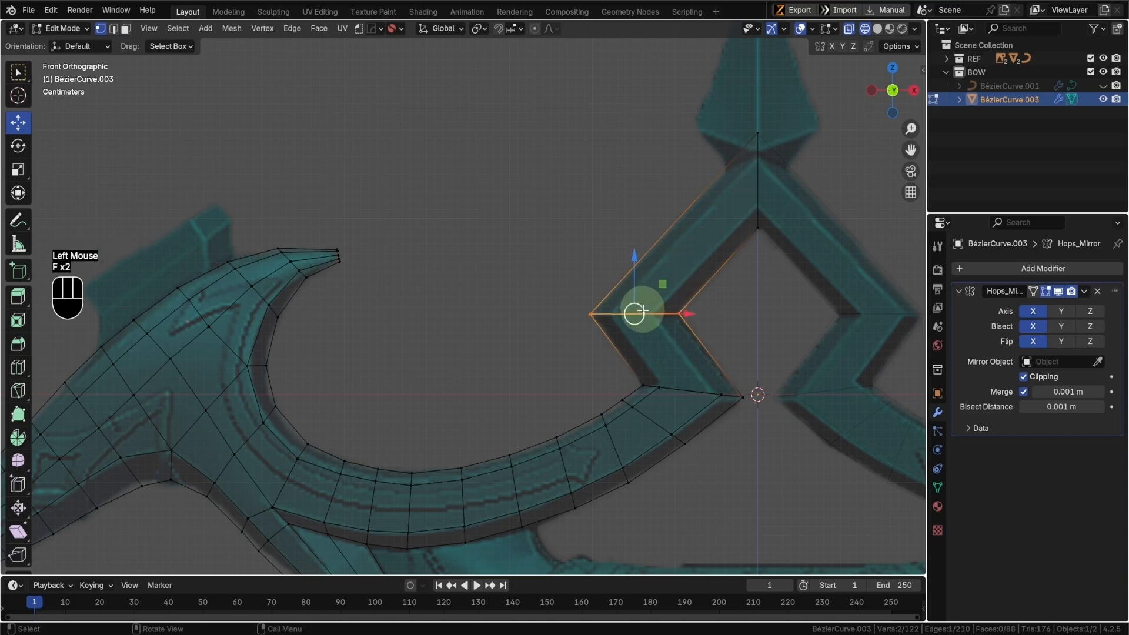
key("f")
- Add two evenly spaced loop cuts running lengthwise through the diamond frame
key("ctrl+r")
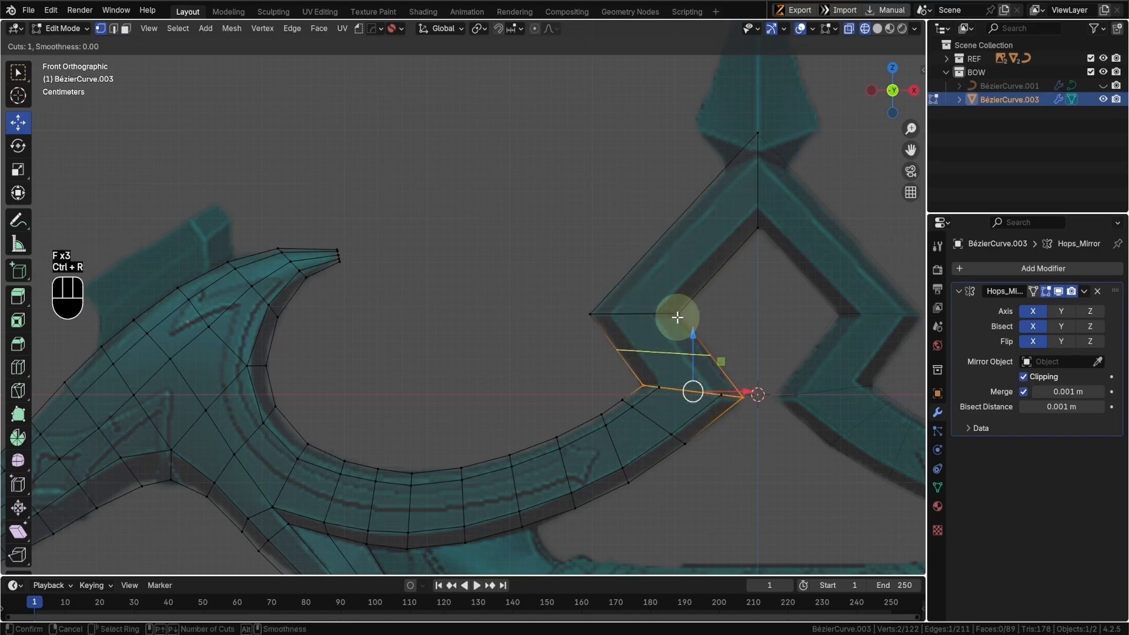
left_click(677, 316)
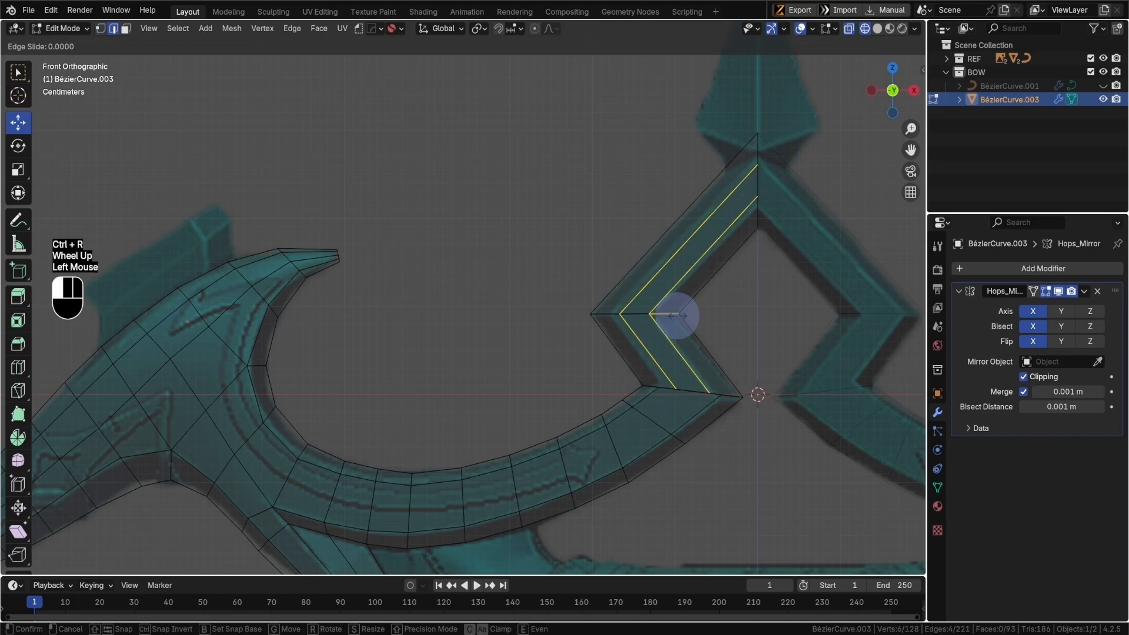
right_click(661, 305)
- Slide the diamond frame's outer loop towards its outer outline and the inner loop towards its inner outline
left_click(656, 266, "alt")
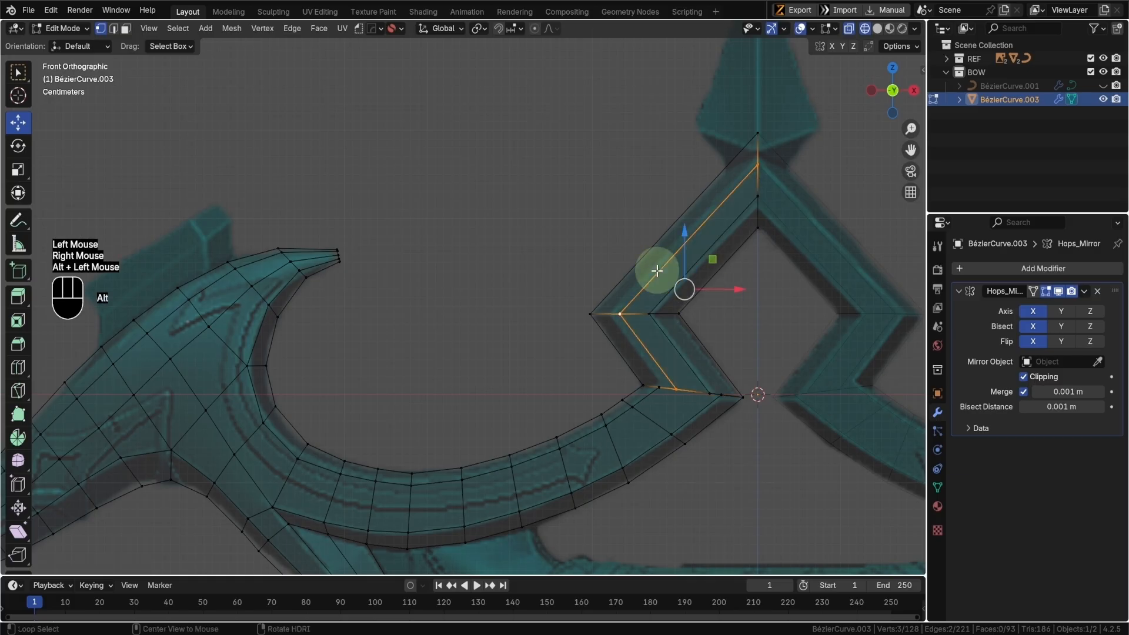
key("g")
key("g")
left_click(646, 270)
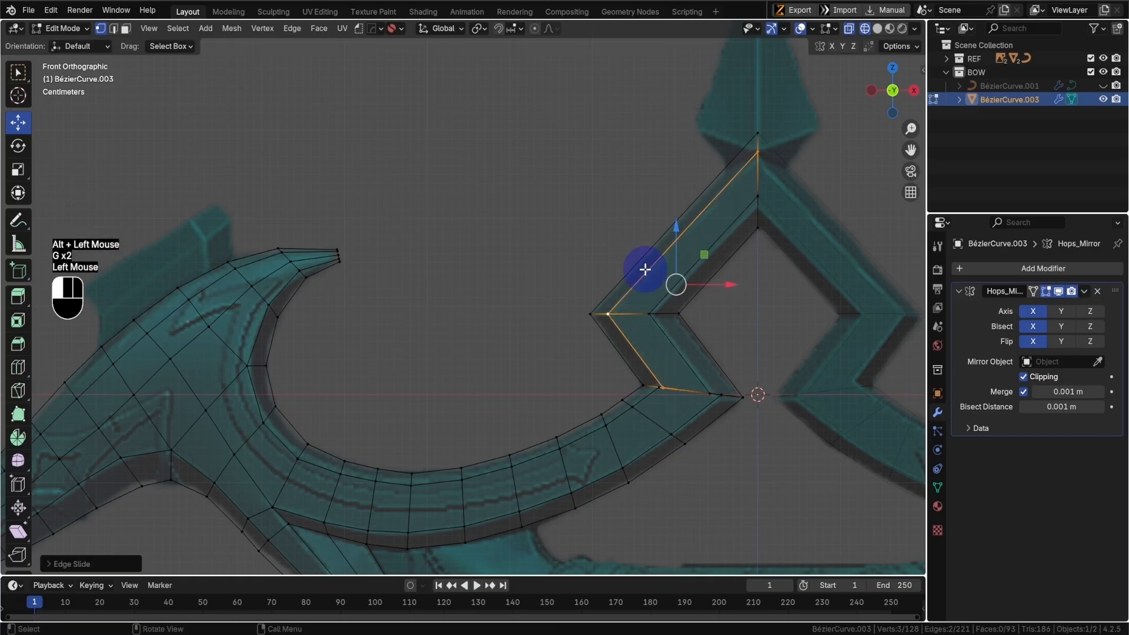
left_click(668, 287)
key("g")
key("g")
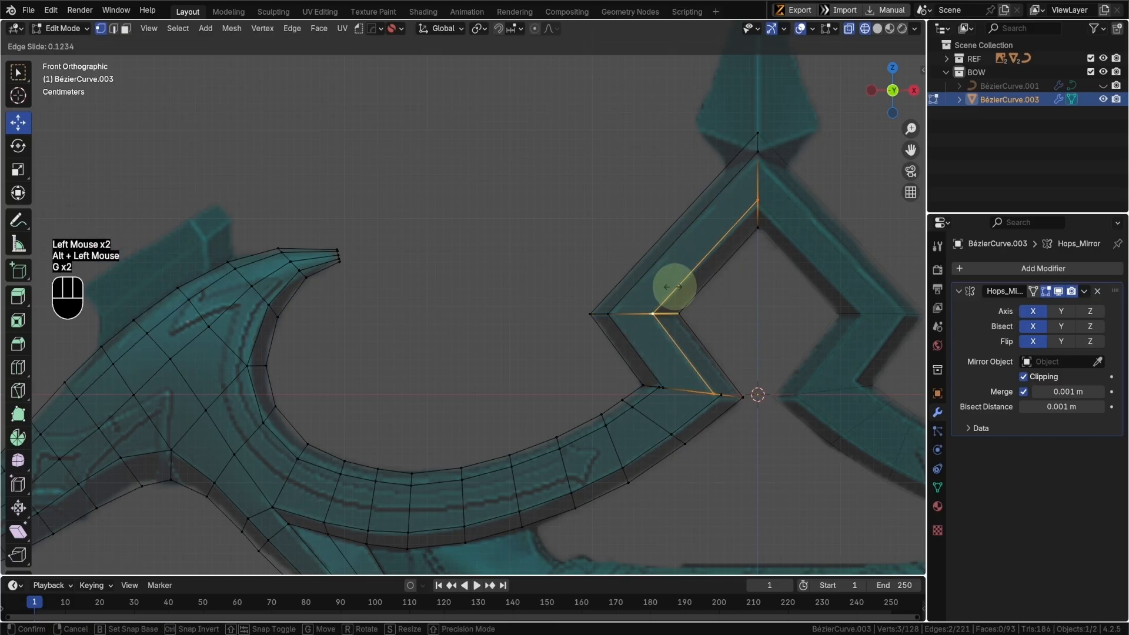
left_click(681, 287)
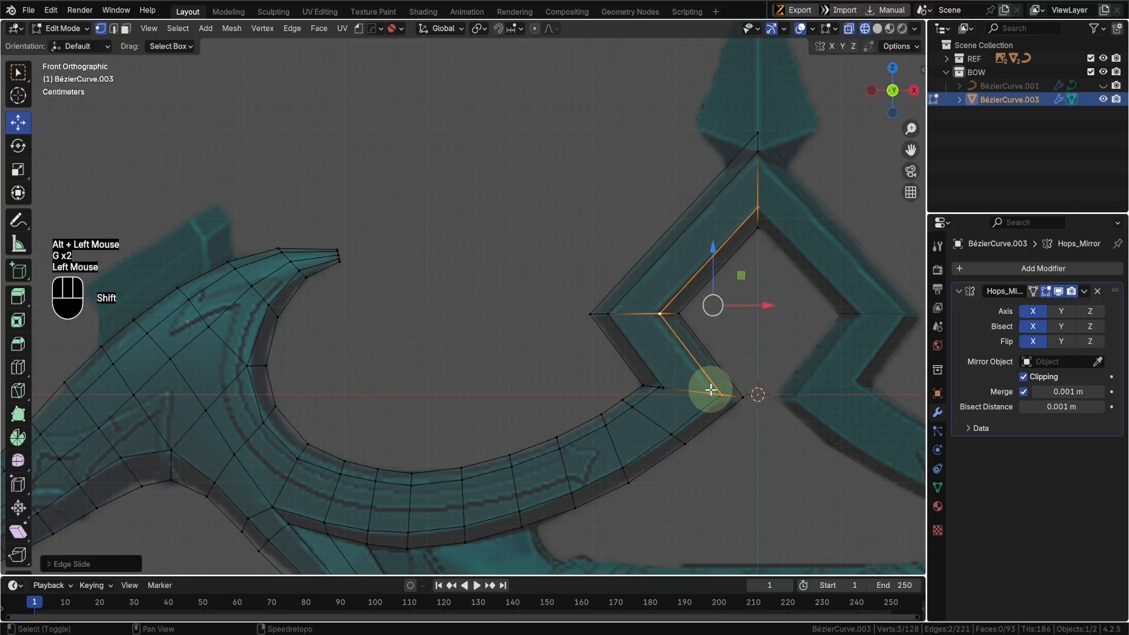
- Merge the two pairs of neighbouring vertices at center where the diamond frame meets the limb
key("shift+z")
key("shift+z")
left_click(719, 396, "shift")
key("m")
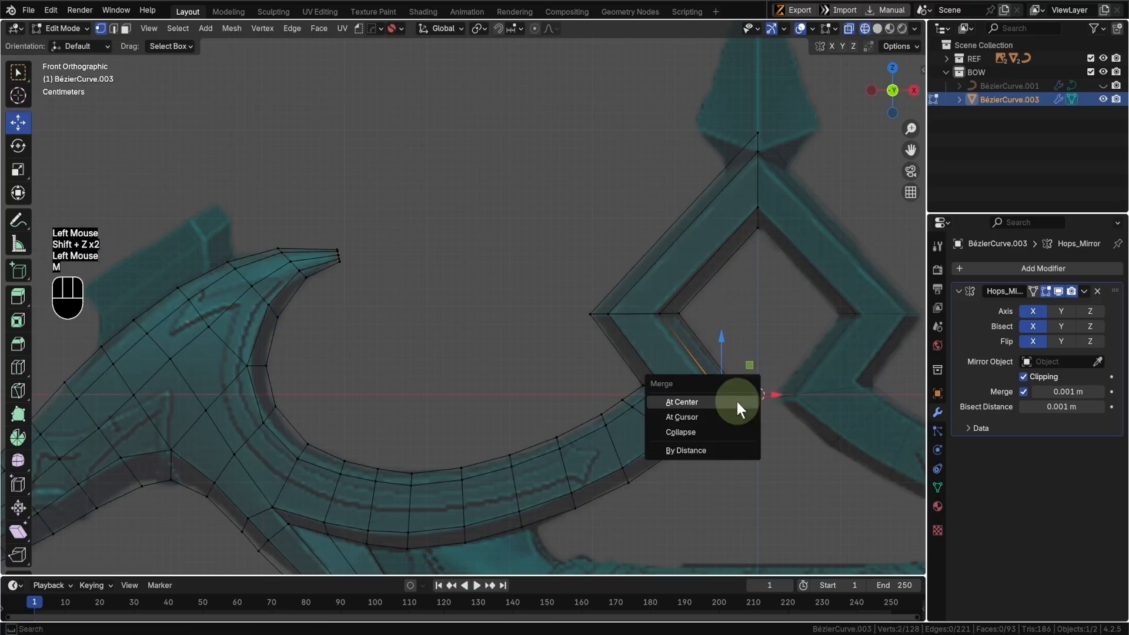
left_click(736, 401)
left_click(662, 391, "shift")
key("m")
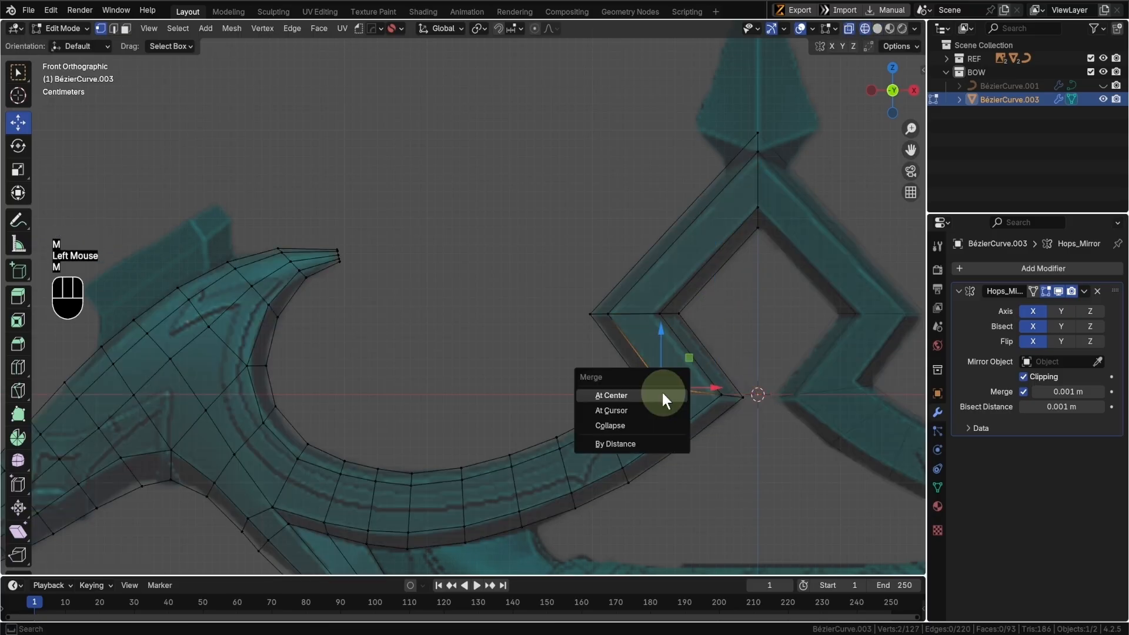
left_click(662, 394)
- Add one crosswise loop cut to the diamond frame's lower arm and two to its upper arm
scroll(726, 429, "up", 2)
scroll(726, 429, "up", 1, "shift")
mouse_move(726, 428)
middle_mouse_down("shift")
mouse_move(584, 353)
mouse_move(619, 353)
mouse_move(593, 317)
middle_mouse_up("shift")
scroll(585, 353, "down", 1)
key("shift+z")
scroll(637, 347, "down", 2)
key("ctrl+r")
left_click(591, 315)
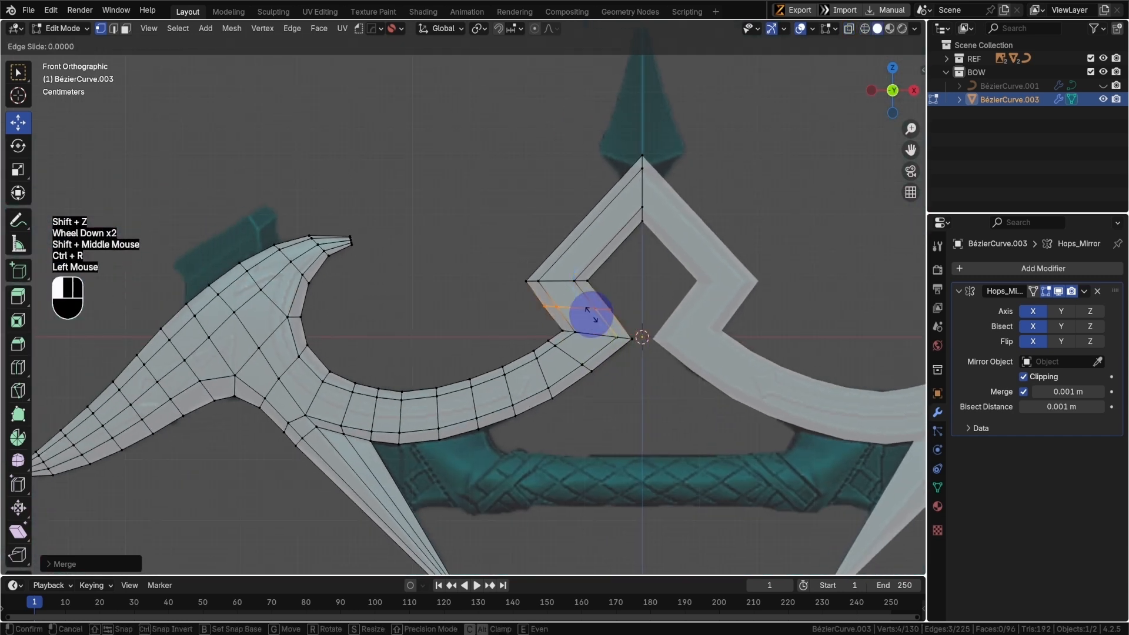
right_click(591, 315)
key("ctrl+r")
left_click(598, 248)
right_click(597, 248)
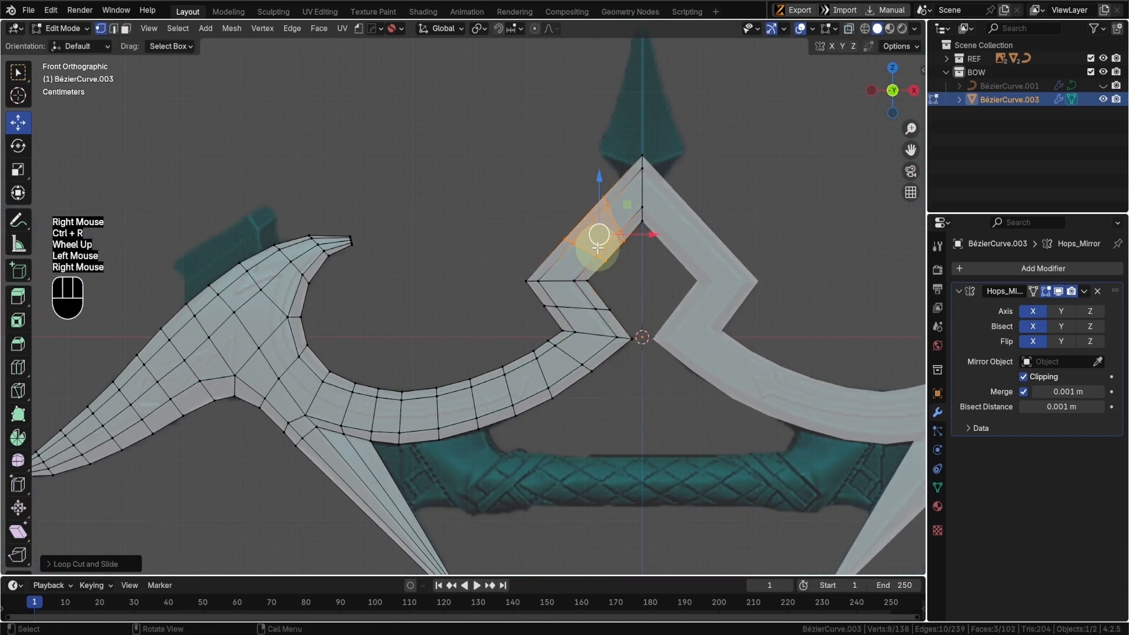
- Examine the wireframe topology of the diamond frame, limb and lower spike against the reference
middle_click_drag(611, 370, 607, 365, "shift")
scroll(608, 365, "up", 2)
key("shift+z")
middle_click_drag(681, 338, 648, 329, "shift")
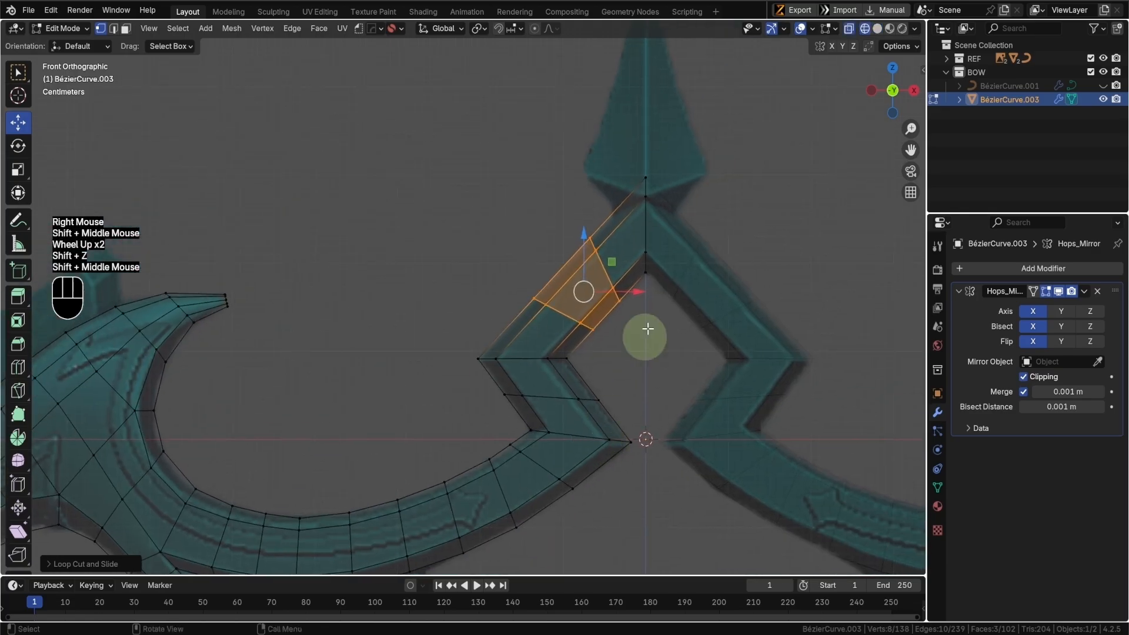
middle_click_drag(686, 267, 676, 254, "shift")
scroll(646, 347, "down", 1)
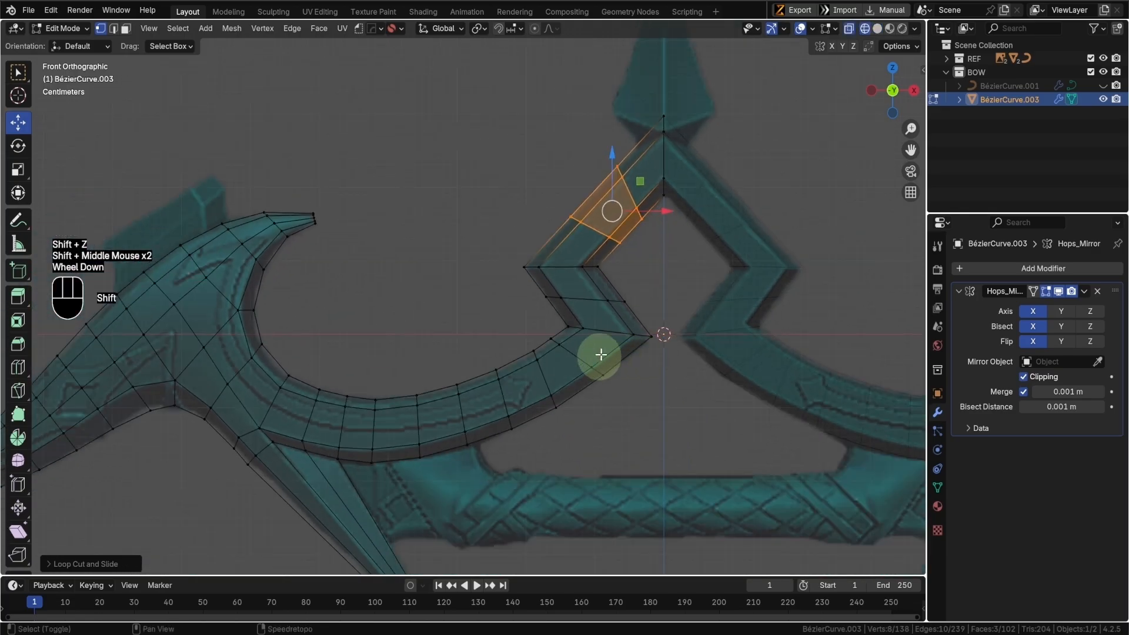
middle_click_drag(600, 352, 692, 347, "shift")
key("Tab")
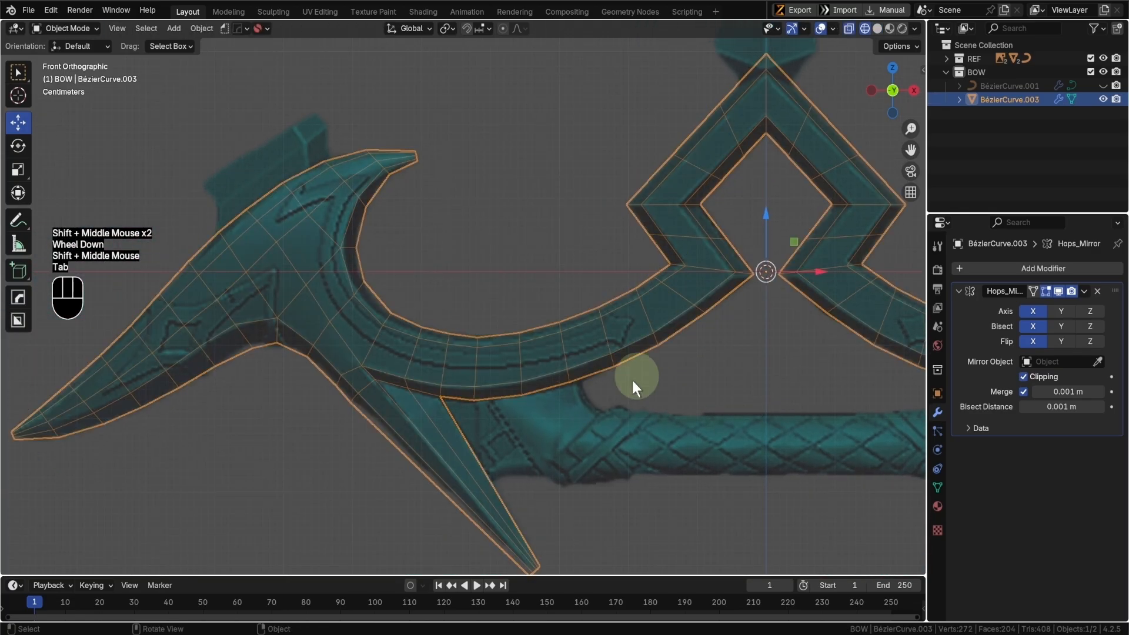
middle_click_drag(669, 422, 618, 320, "shift")
scroll(464, 298, "up", 1)
middle_click_drag(464, 297, 415, 370, "shift")
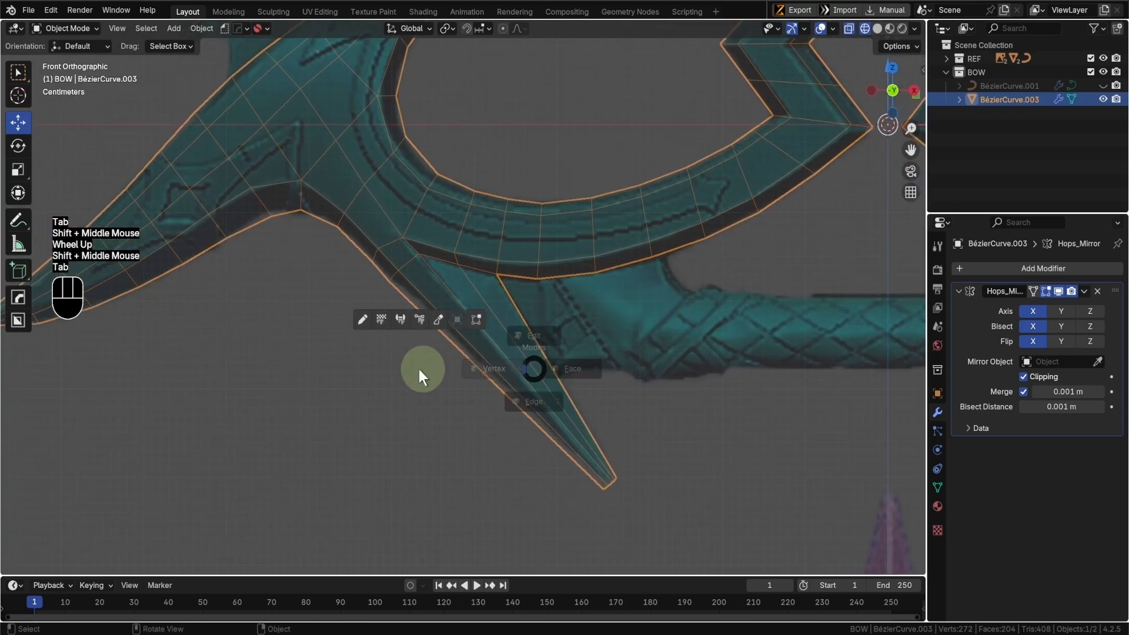
- Add three evenly spaced crosswise loop cuts along the lower spike
key("Tab")
scroll(519, 357, "up", 1)
middle_click_drag(519, 357, 564, 283, "shift")
key("ctrl+r")
left_click(547, 355)
right_click(546, 355)
- Add one more crosswise loop cut at the end of the lower spike and slide it close to the tip
middle_click_drag(670, 443, 610, 396, "shift")
scroll(582, 387, "up", 2)
key("ctrl+r")
left_click(616, 395)
right_click(619, 395)
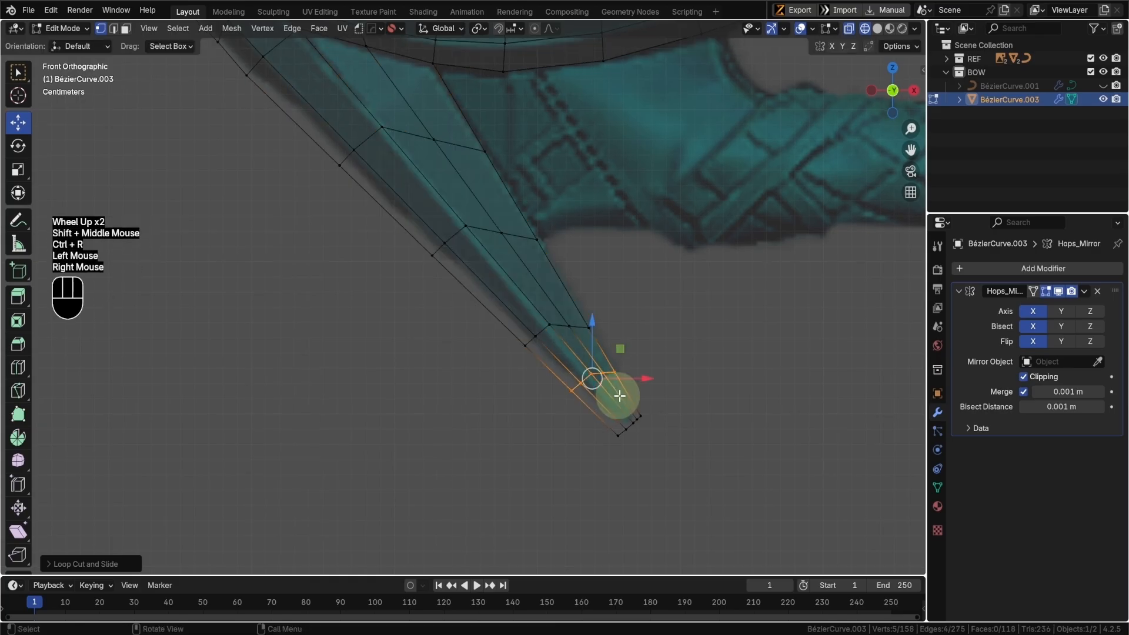
scroll(676, 398, "up", 1)
middle_click_drag(643, 459, 671, 372, "shift")
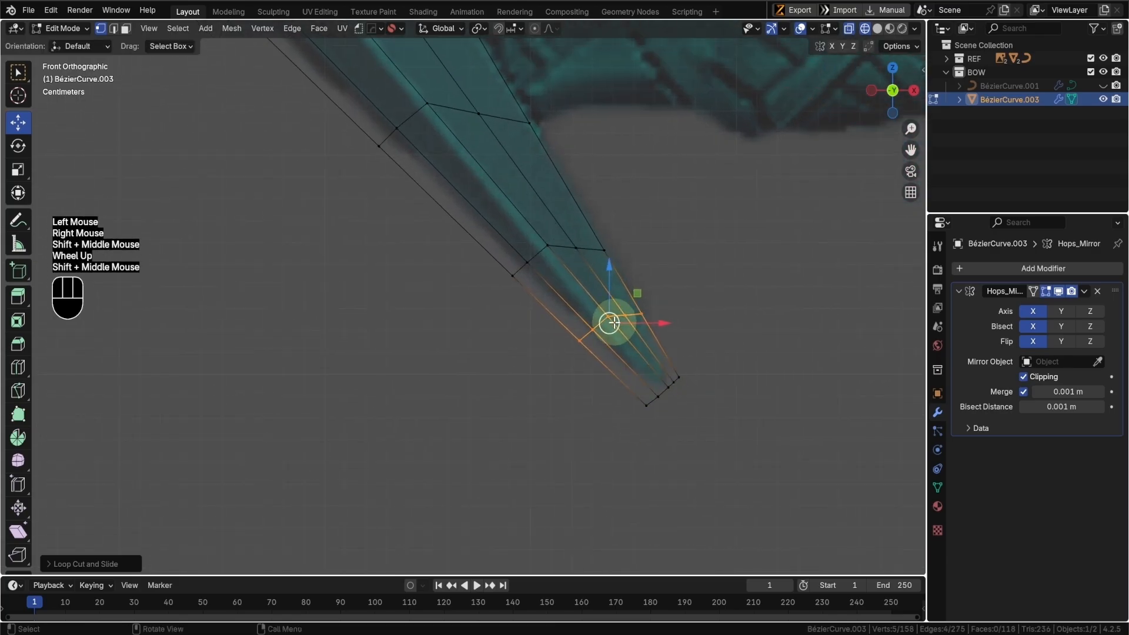
key("g")
key("g")
left_click(653, 369)
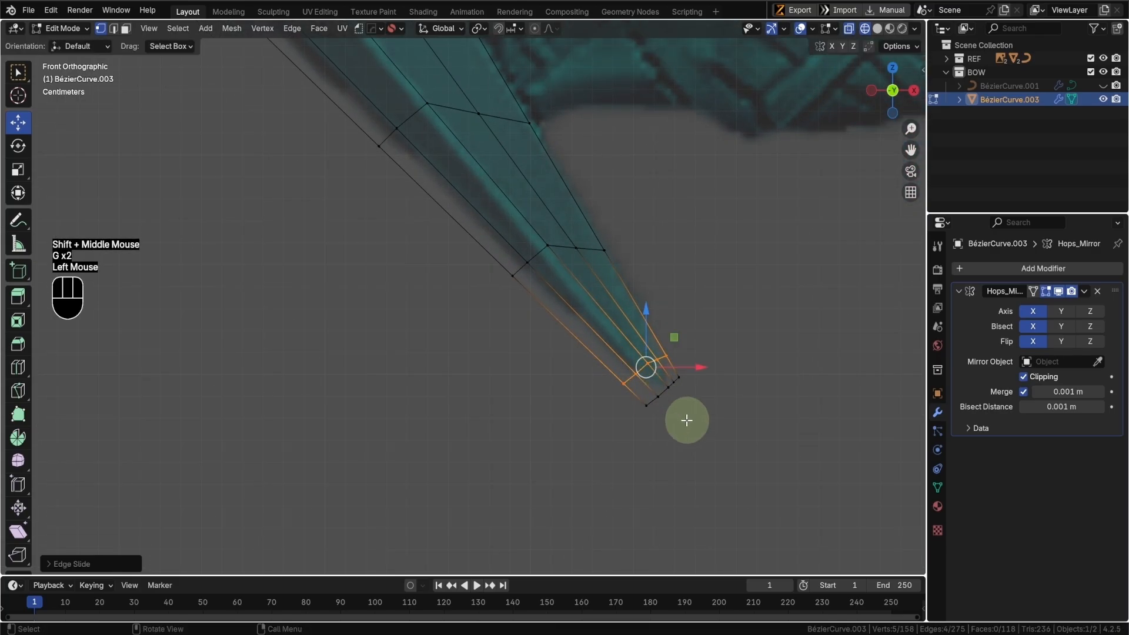
- Knife-cut two diagonal edges from the last cross loop's bevel vertices to the two outer corners of the spike's tip
scroll(624, 393, "up", 2)
middle_click_drag(687, 420, 642, 380, "shift")
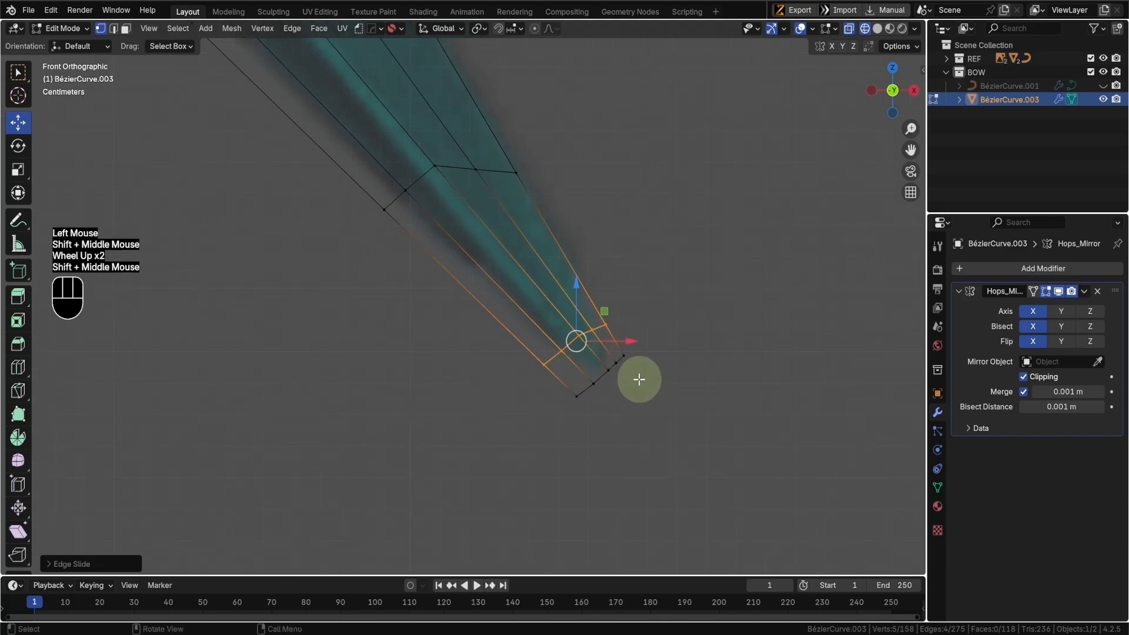
key("k")
left_click(563, 350)
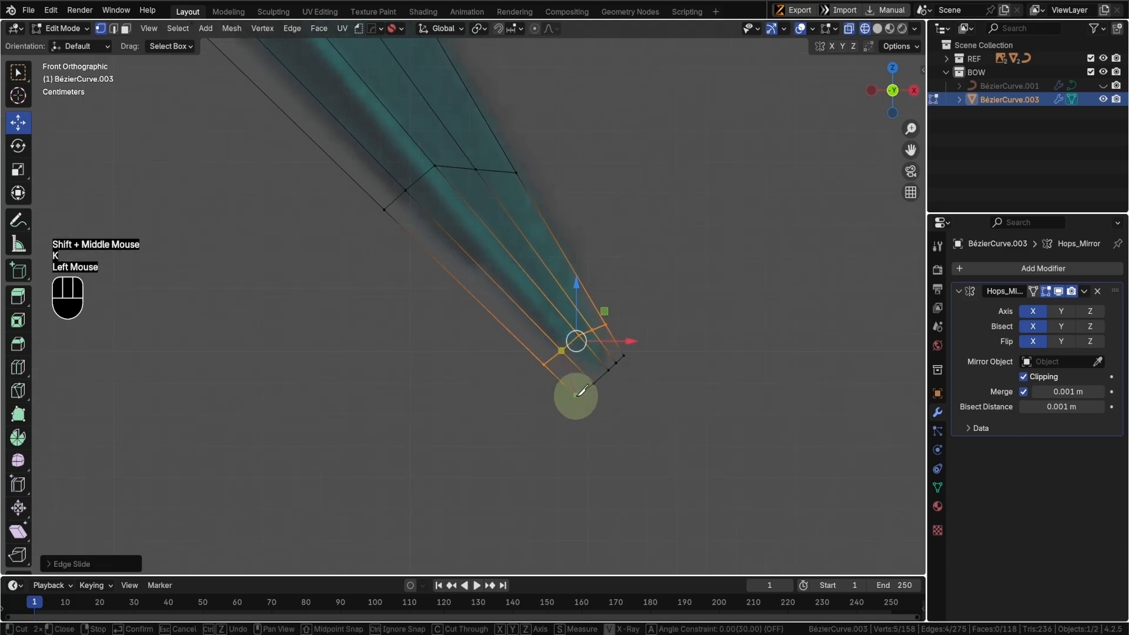
left_click(578, 393)
key("Return")
key("k")
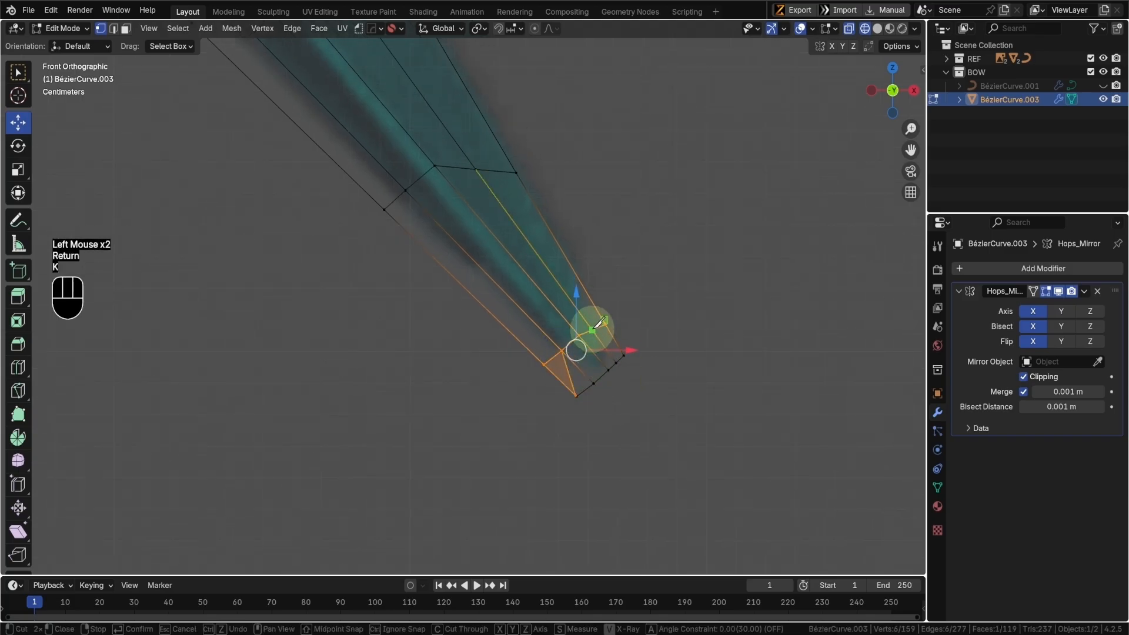
left_click(602, 321)
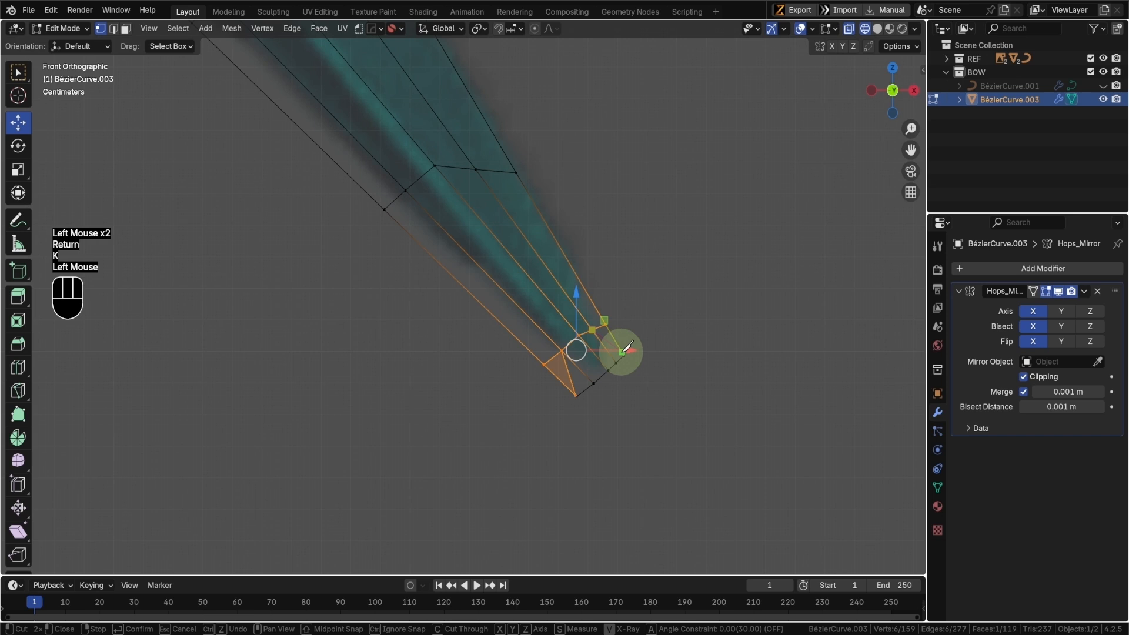
left_click(647, 374)
key("Return")
- Dissolve the lengthwise edges inside the spike's tip and the short cross-loop segments outside the diagonal cuts
scroll(663, 373, "up", 3)
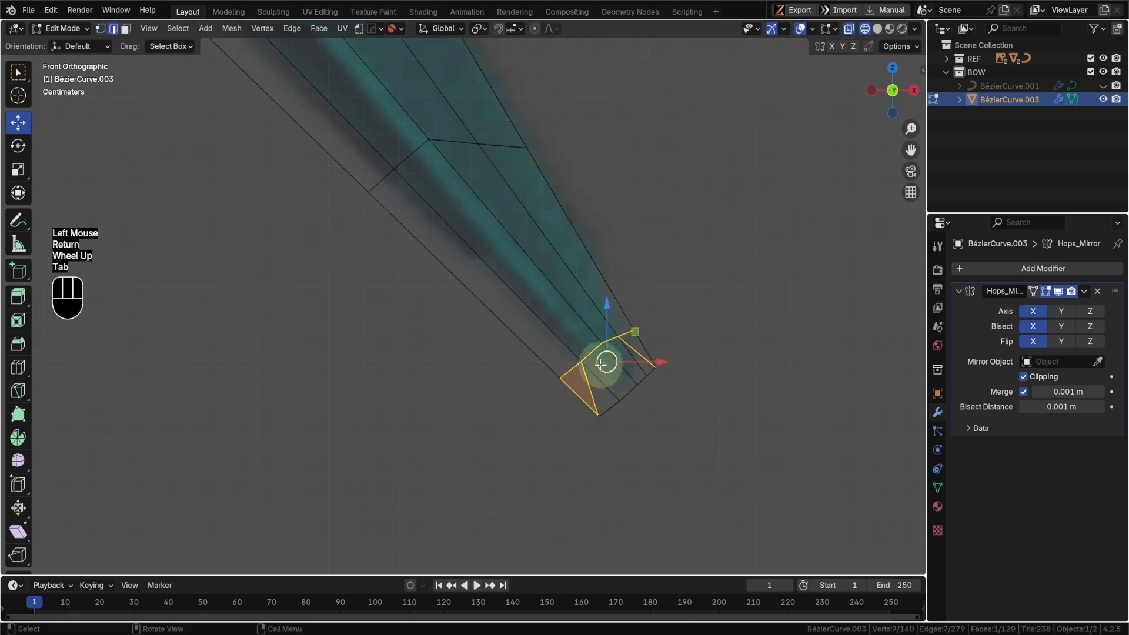
key("Tab")
left_click(593, 383)
left_click(612, 370, "shift")
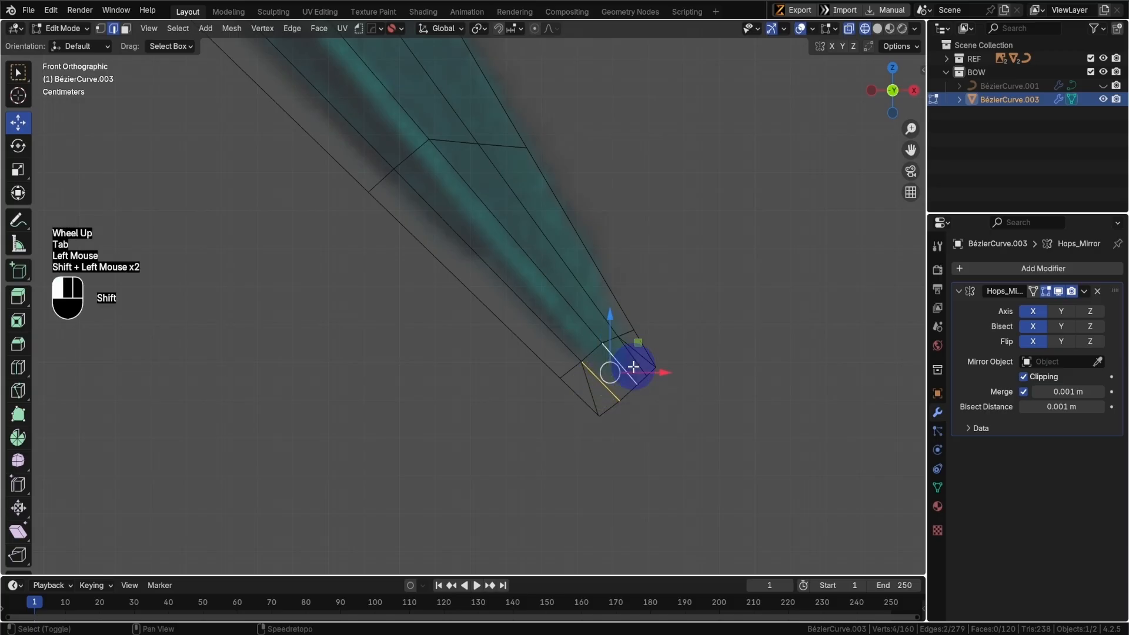
key("ctrl+x")
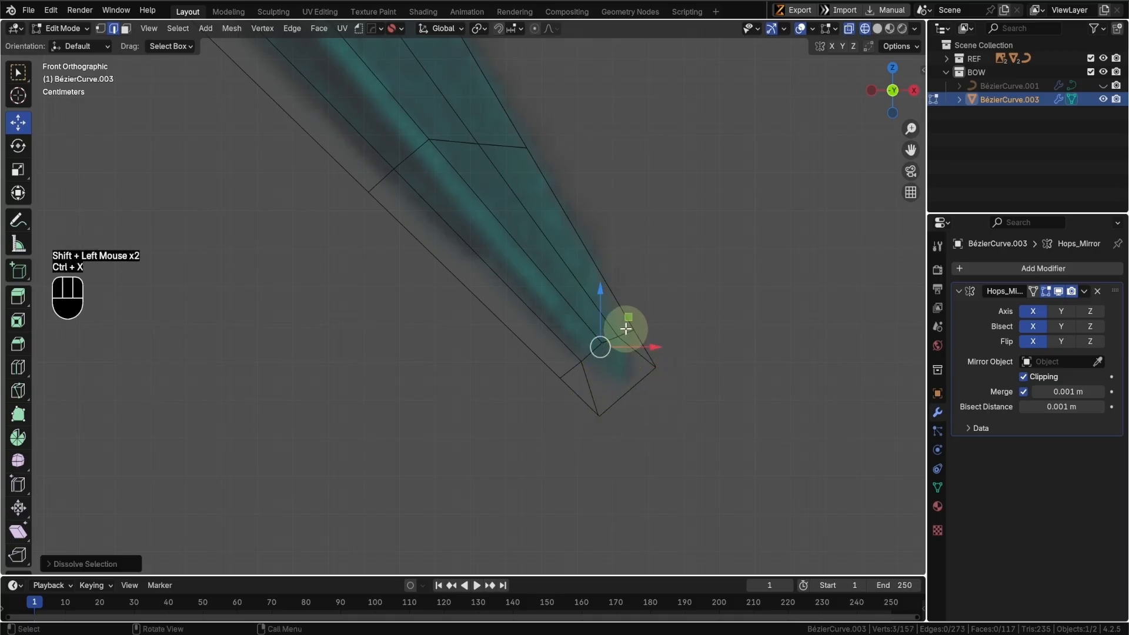
left_click(582, 365)
left_click(574, 365, "shift")
key("ctrl+x")
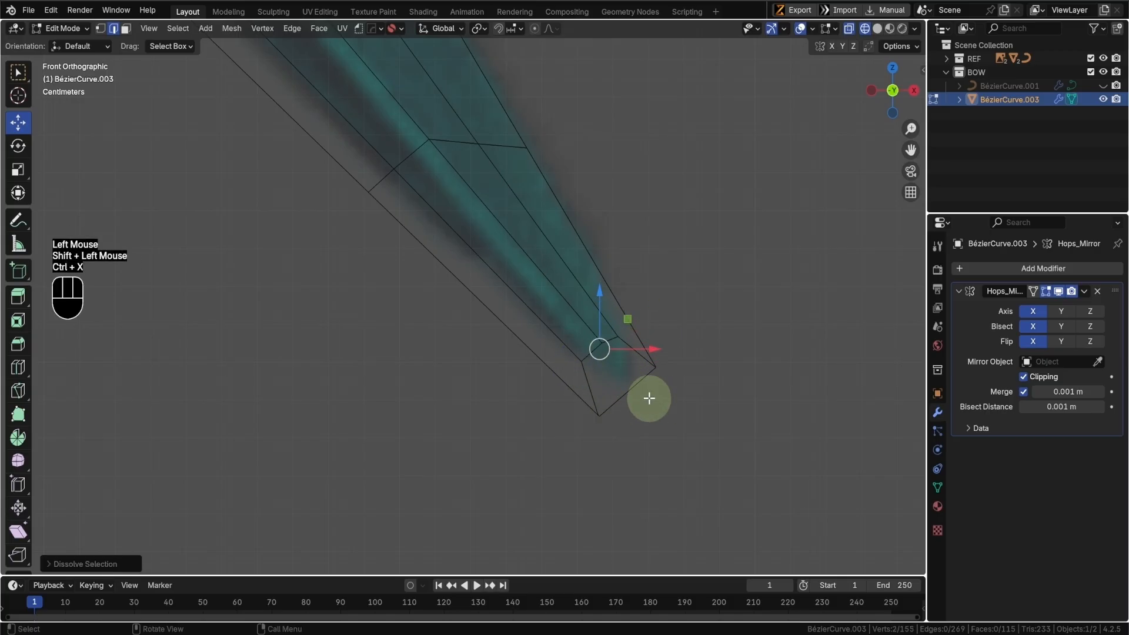
- Knife-cut the spike's central edge through to the middle of its tip edge and select the tip's middle vertex
scroll(595, 389, "down", 3)
scroll(596, 381, "up", 3)
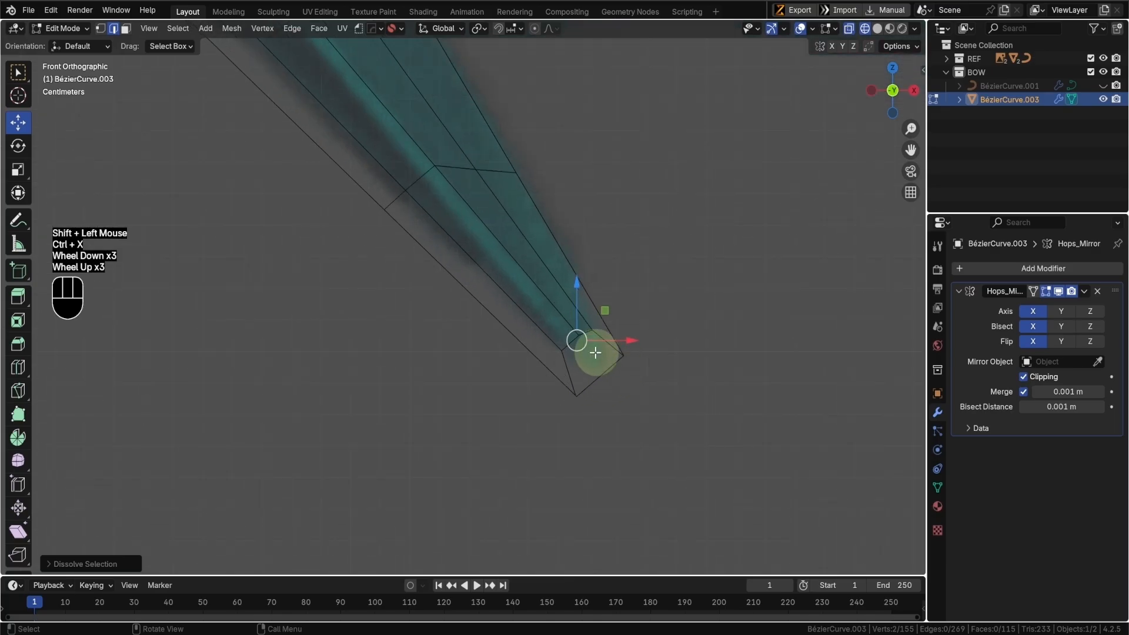
key("1")
scroll(588, 377, "up", 1)
key("2")
left_click(572, 307, "alt")
scroll(572, 307, "down", 6)
middle_click_drag(572, 308, 487, 367, "shift")
scroll(486, 368, "up", 3)
key("l")
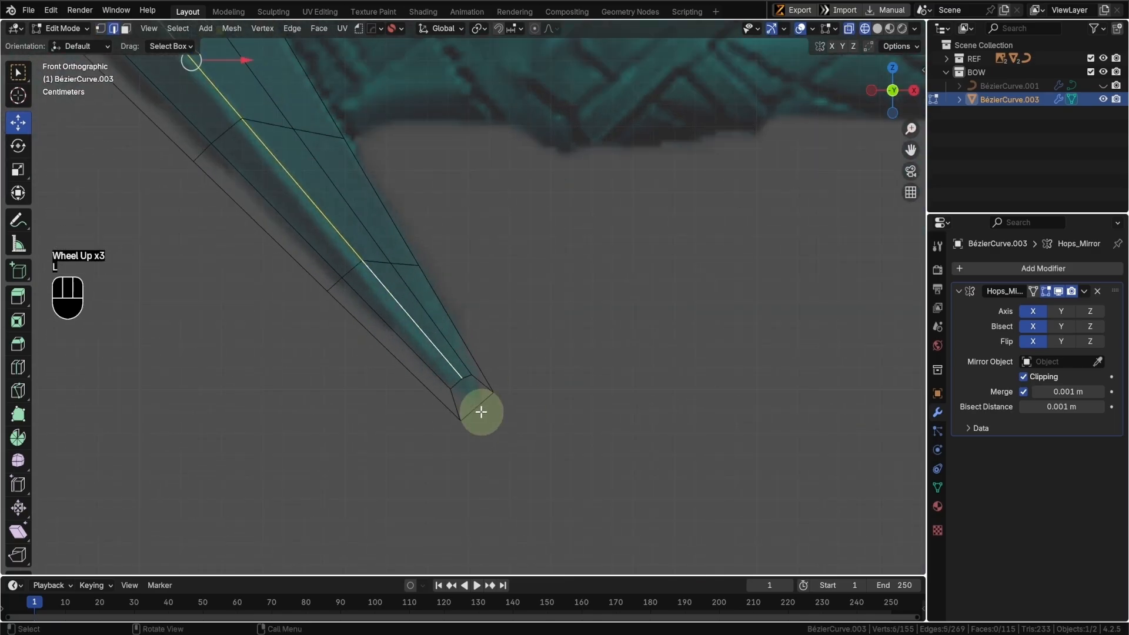
key("k")
left_click(475, 409)
key("Return")
scroll(501, 442, "down", 2)
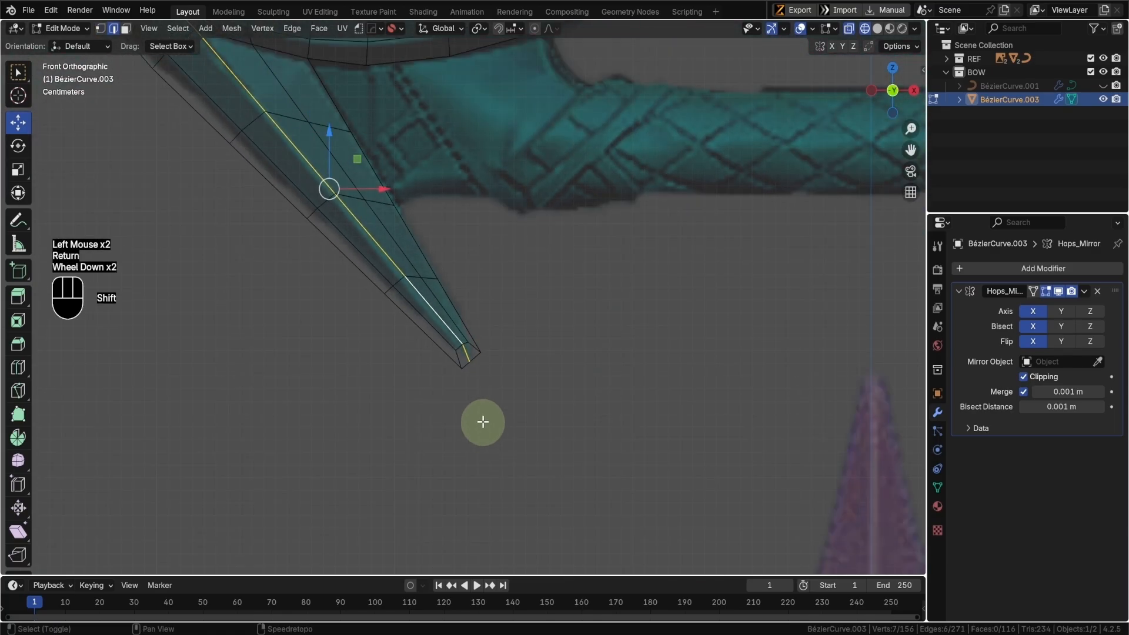
middle_click_drag(478, 421, 570, 403, "shift")
key("Tab")
left_click(492, 376)
scroll(522, 371, "down", 1)
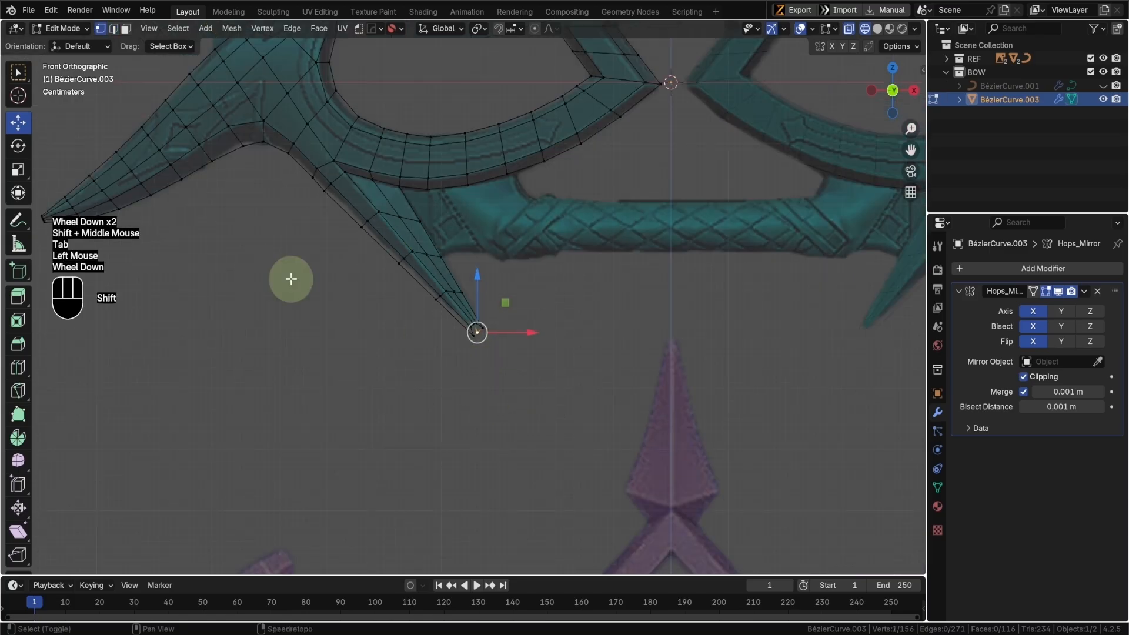
- Knife-cut from one outer corner of the limb's lower outer tip, across the inner lengthwise edges, and back to the other corner
middle_click_drag(292, 277, 417, 294, "shift")
middle_click_drag(417, 294, 542, 315, "shift")
scroll(655, 337, "up", 3)
middle_click_drag(655, 337, 541, 290, "shift")
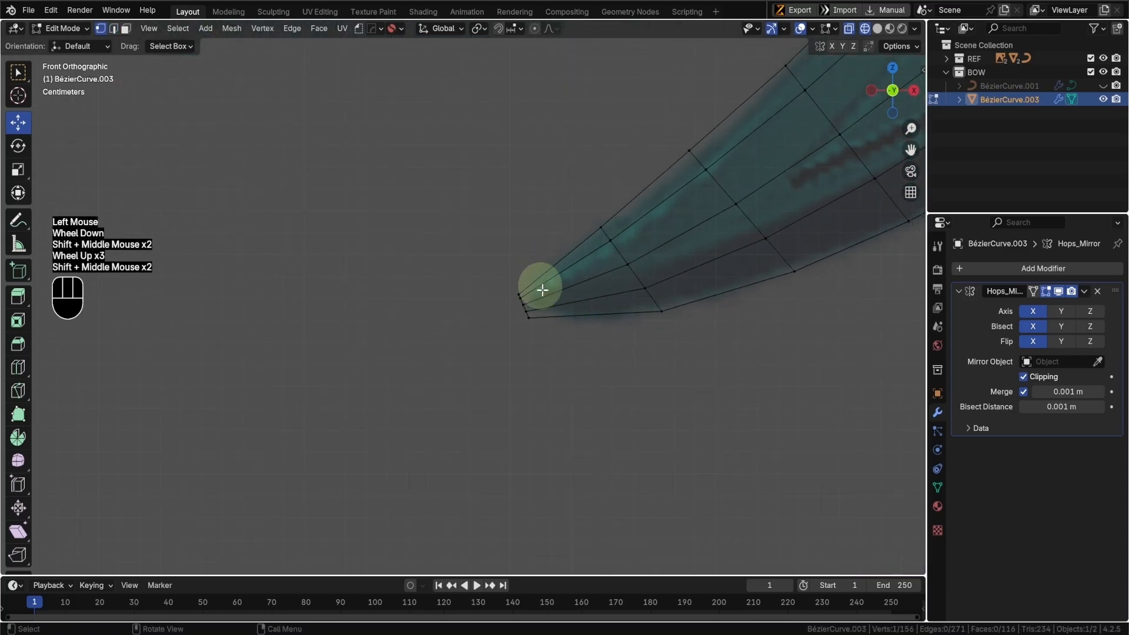
key("k")
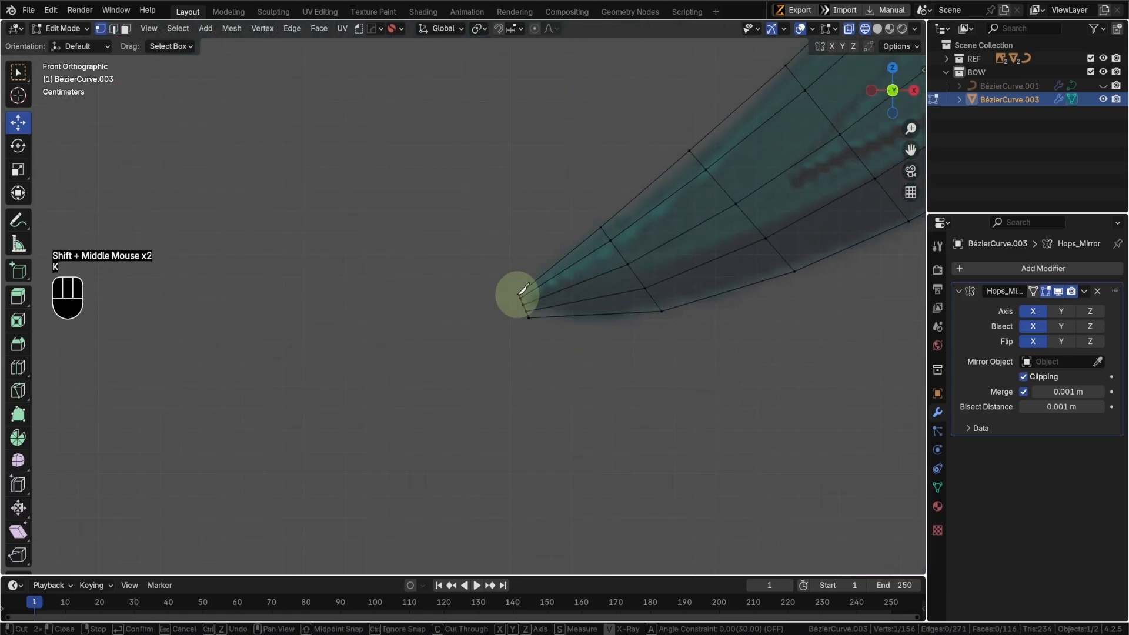
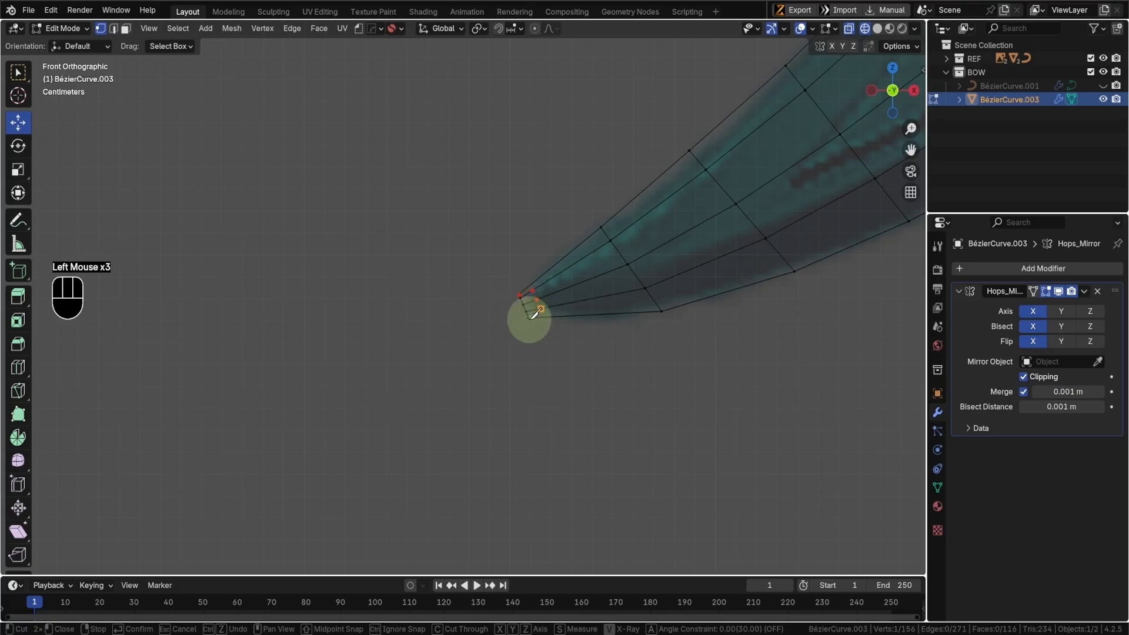
key("Return")
scroll(538, 314, "up", 1)
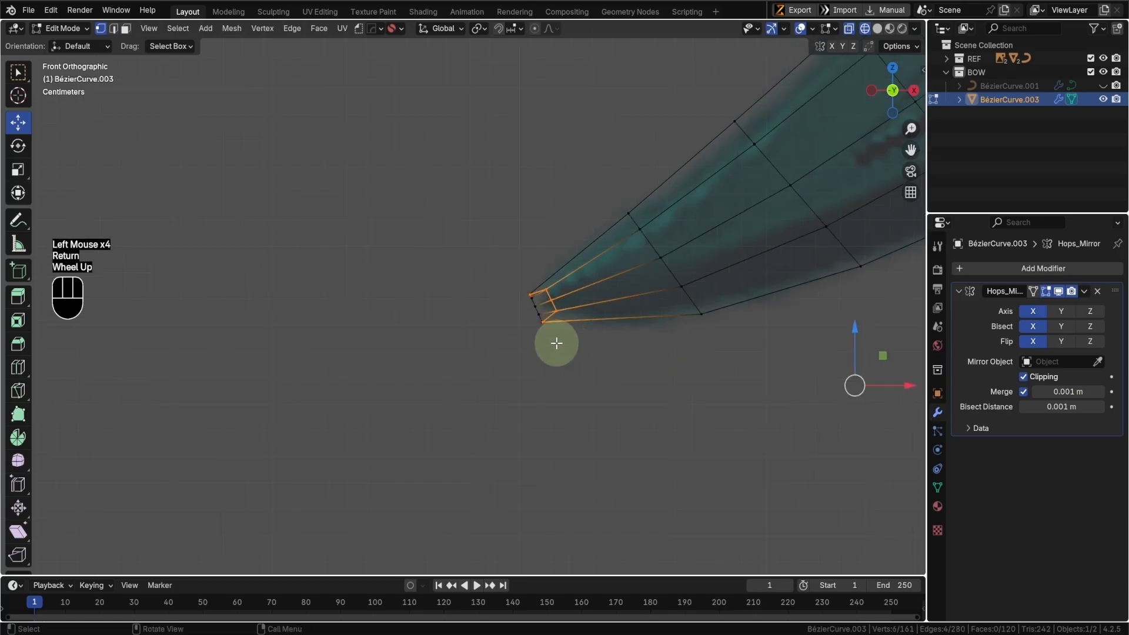
- Dissolve the two short outer lengthwise segments enclosed by the knife cut at the limb's lower outer tip
key("Tab")
left_click(554, 306)
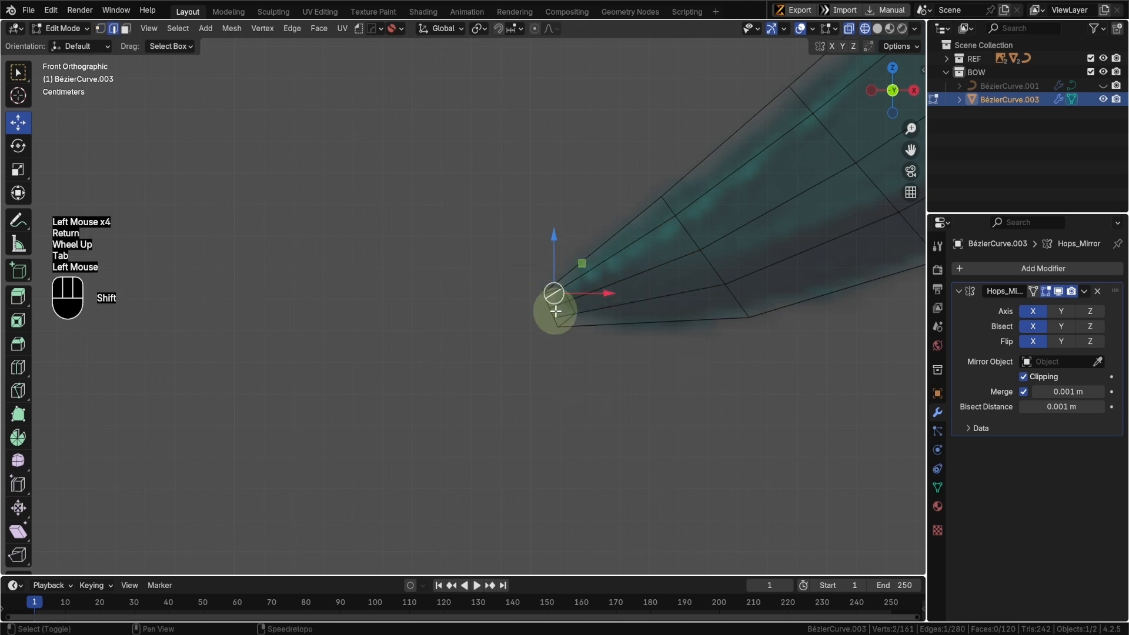
left_click(565, 315, "shift")
key("ctrl+x")
middle_click_drag(591, 310, 594, 336, "shift")
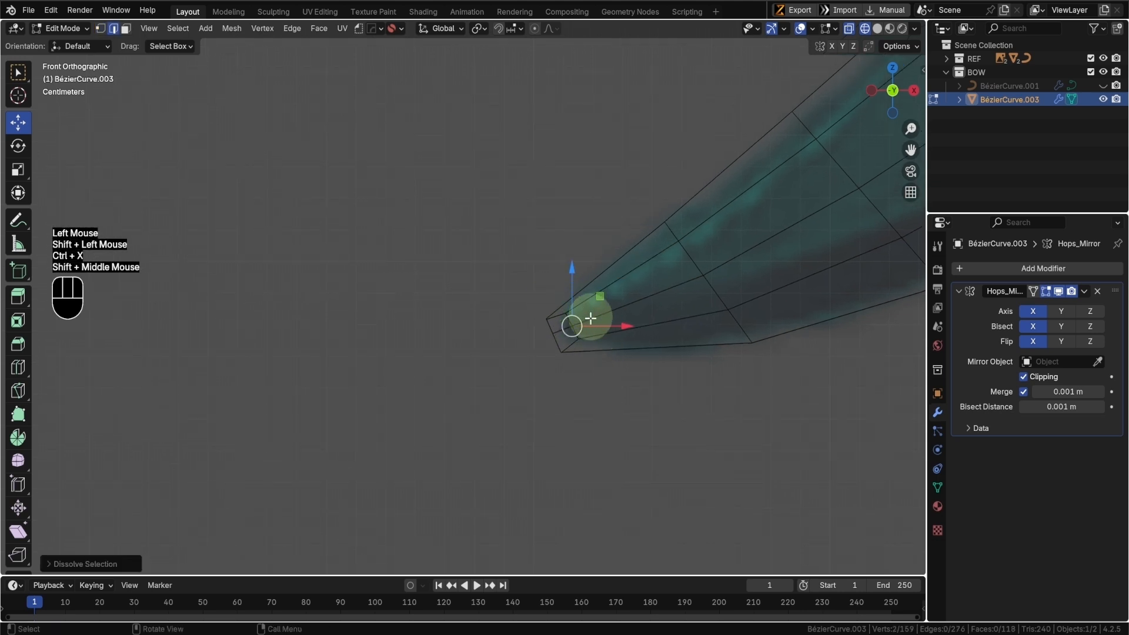
scroll(644, 332, "down", 1)
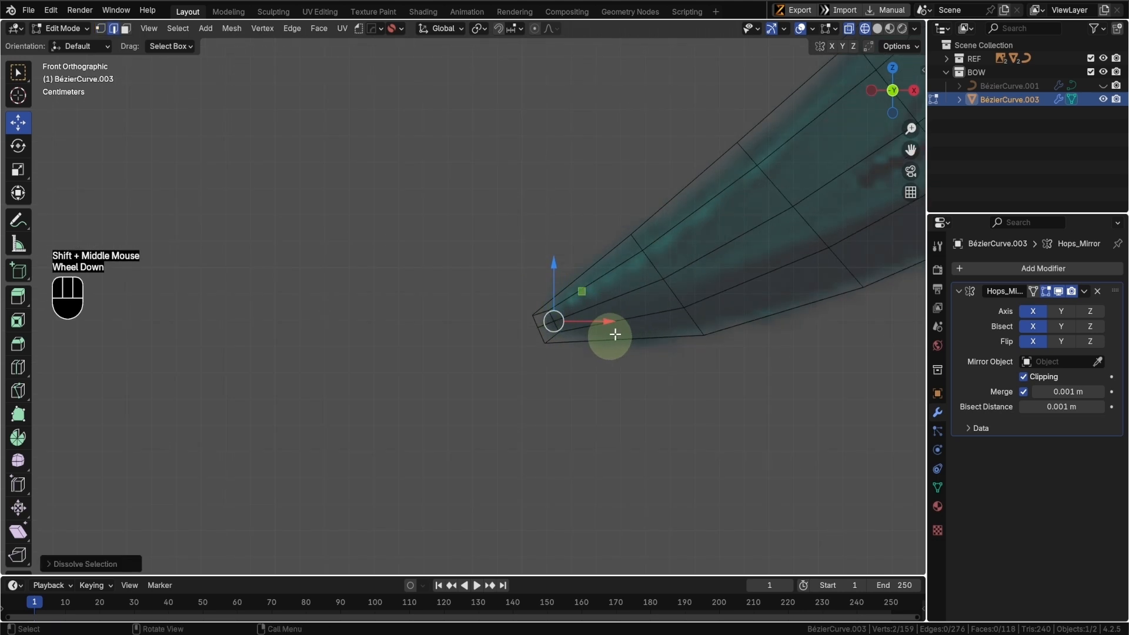
- Knife-cut the upper hook's tip from its upper corner, across the three inner lengthwise edges, and back to its lower corner
scroll(706, 235, "down", 2)
scroll(653, 260, "down", 1)
middle_click_drag(718, 224, 587, 239, "shift")
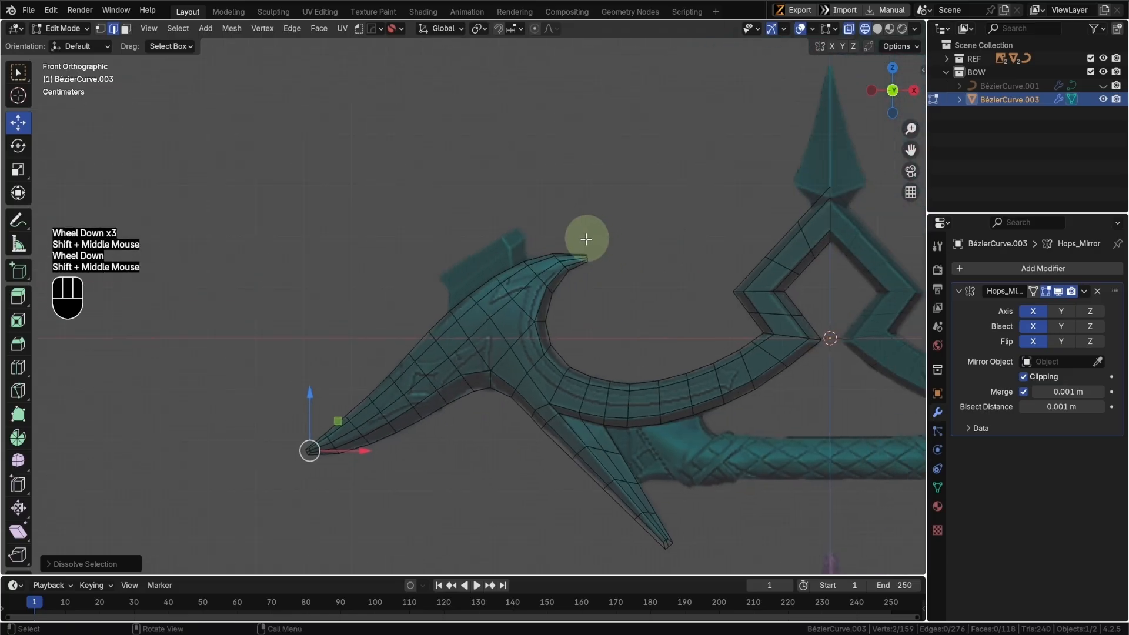
left_click(595, 271)
key("grave")
left_click(687, 322)
scroll(553, 268, "down", 4)
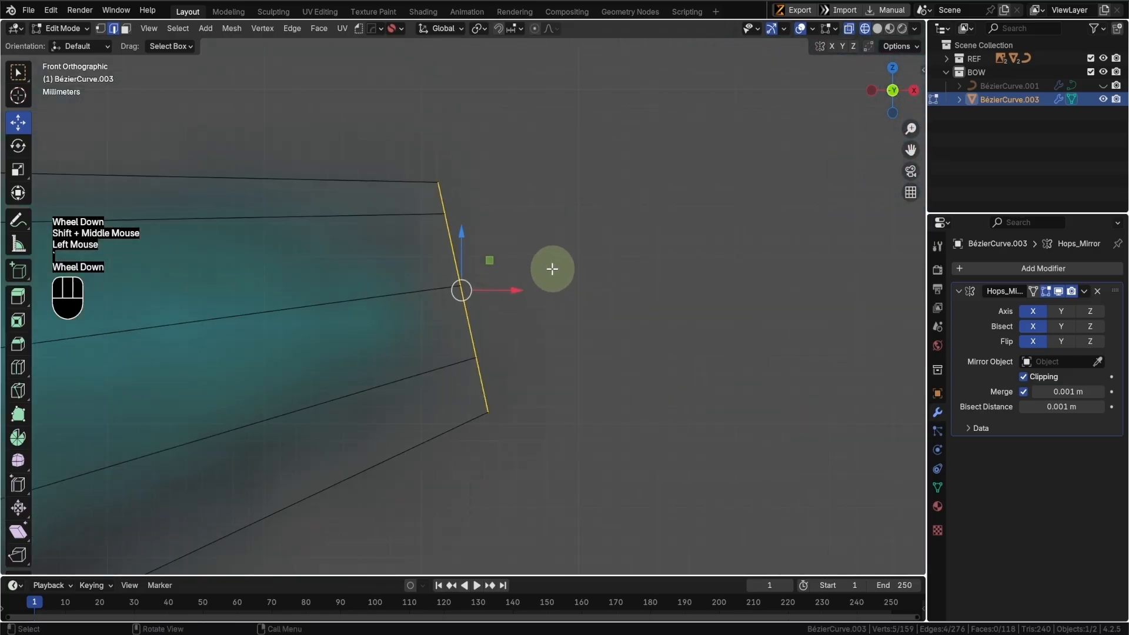
key("k")
left_click(450, 250)
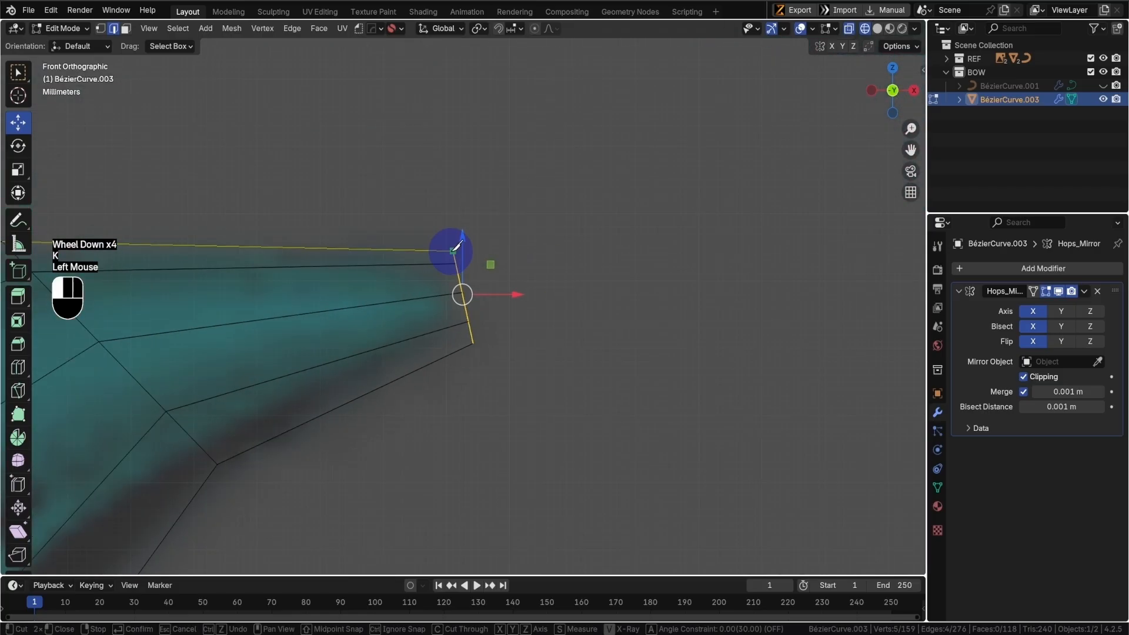
left_click(393, 265)
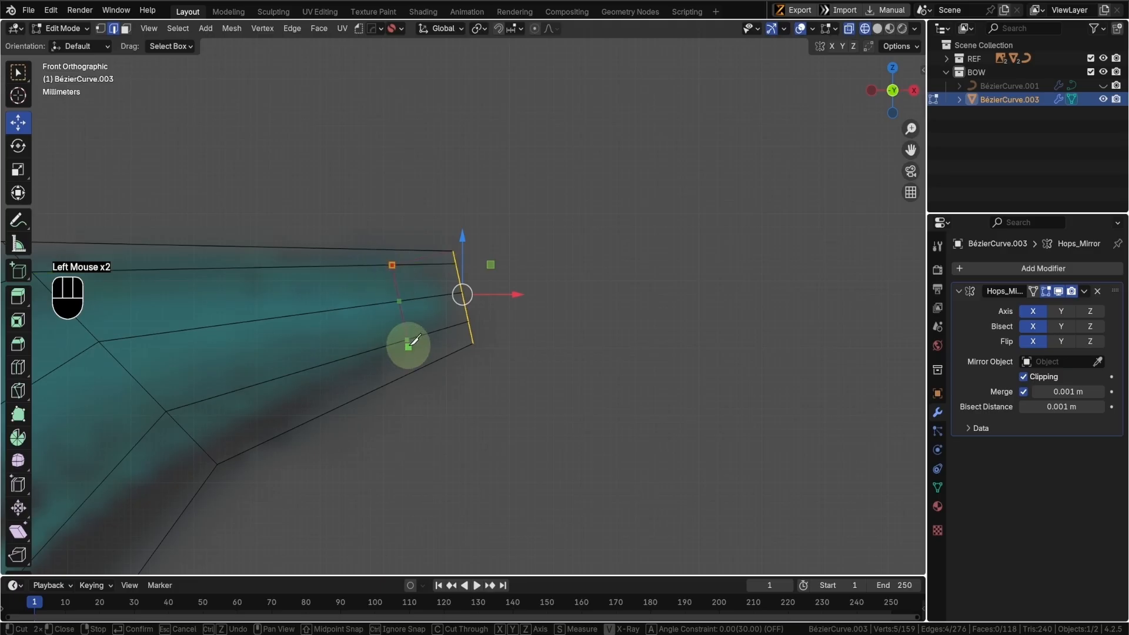
left_click(480, 342)
key("Return")
- Dissolve the two short outer lengthwise segments enclosed by the knife cut at the upper hook's tip
scroll(479, 336, "up", 1)
left_click(431, 252)
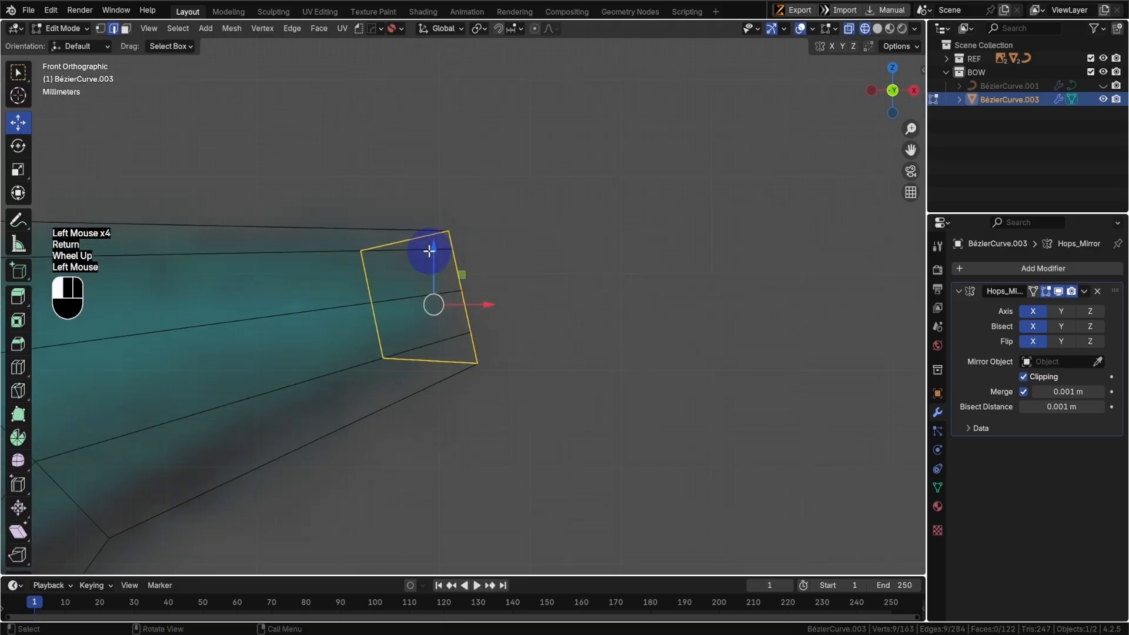
left_click(429, 342, "shift")
key("ctrl+x")
- Clear the selection and examine the mesh flow along the whole limb, from the hook and junction to the lower spike
scroll(429, 355, "down", 2)
middle_click_drag(429, 356, 612, 328, "shift")
scroll(612, 328, "down", 4)
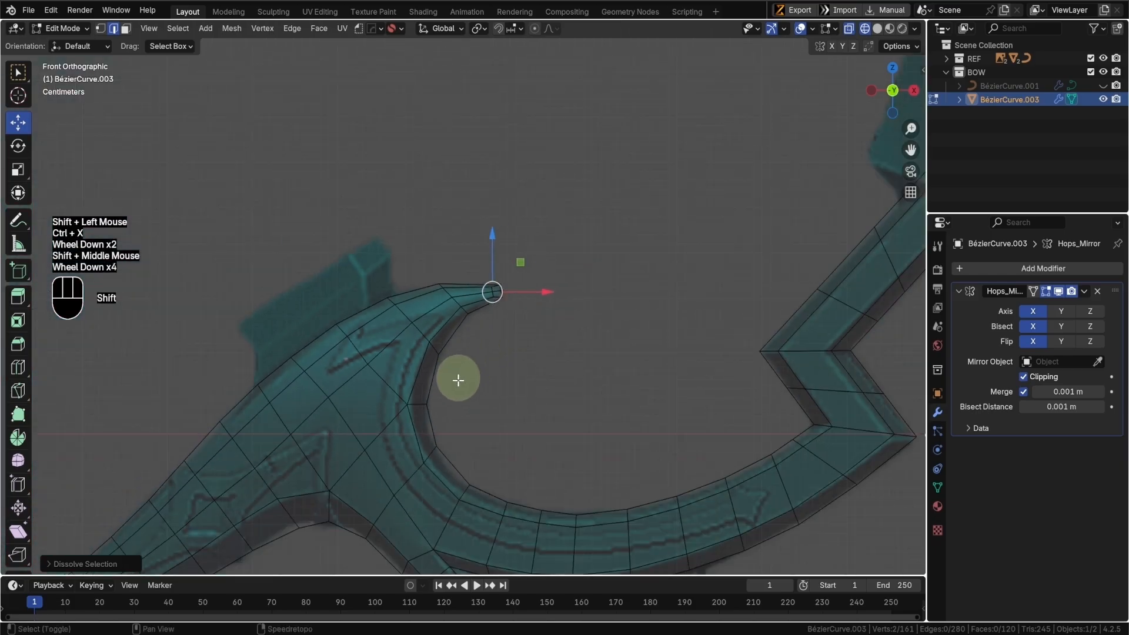
middle_click_drag(458, 380, 519, 334, "shift")
left_click(654, 390)
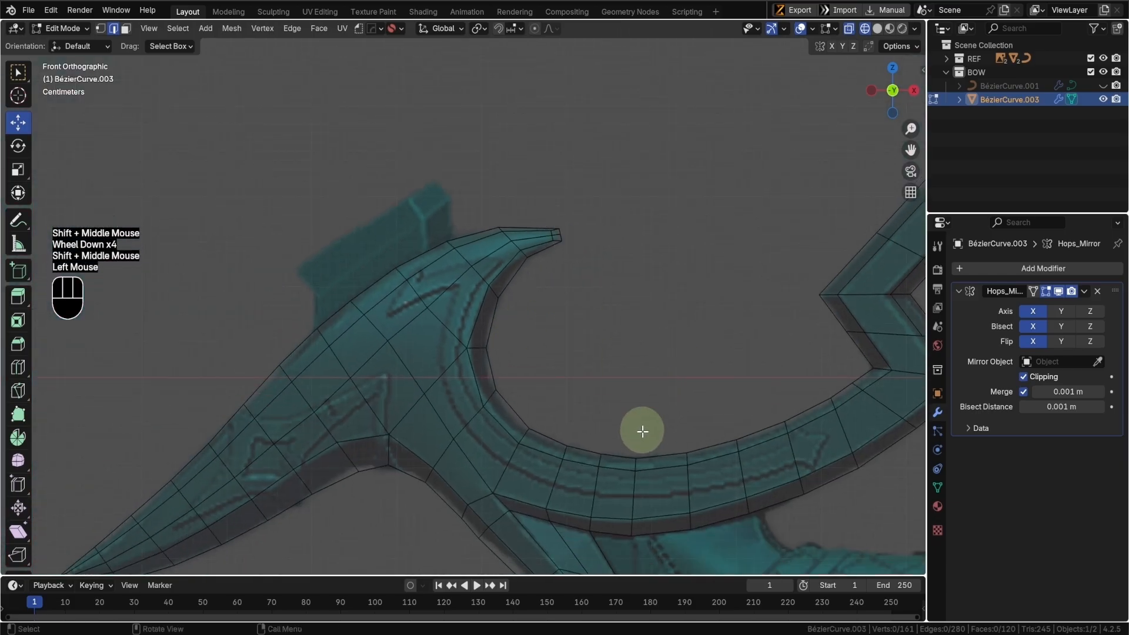
middle_click_drag(643, 429, 580, 329, "shift")
scroll(532, 219, "down", 2)
scroll(580, 329, "up", 2)
middle_click_drag(476, 305, 560, 300, "shift")
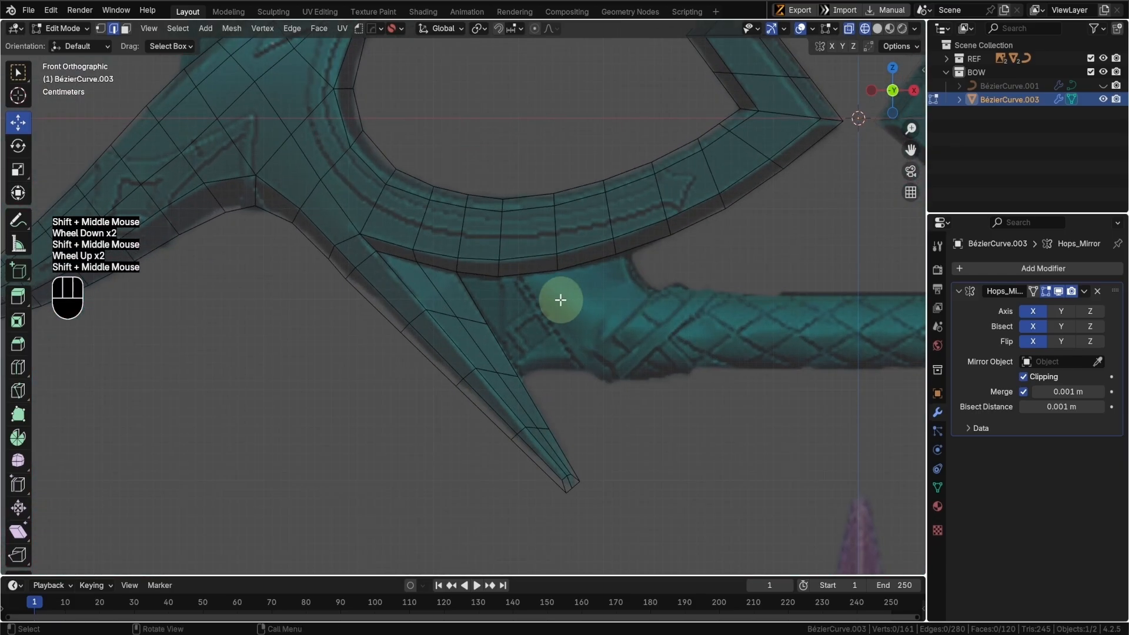
scroll(524, 338, "down", 2)
middle_click_drag(608, 366, 716, 355, "shift")
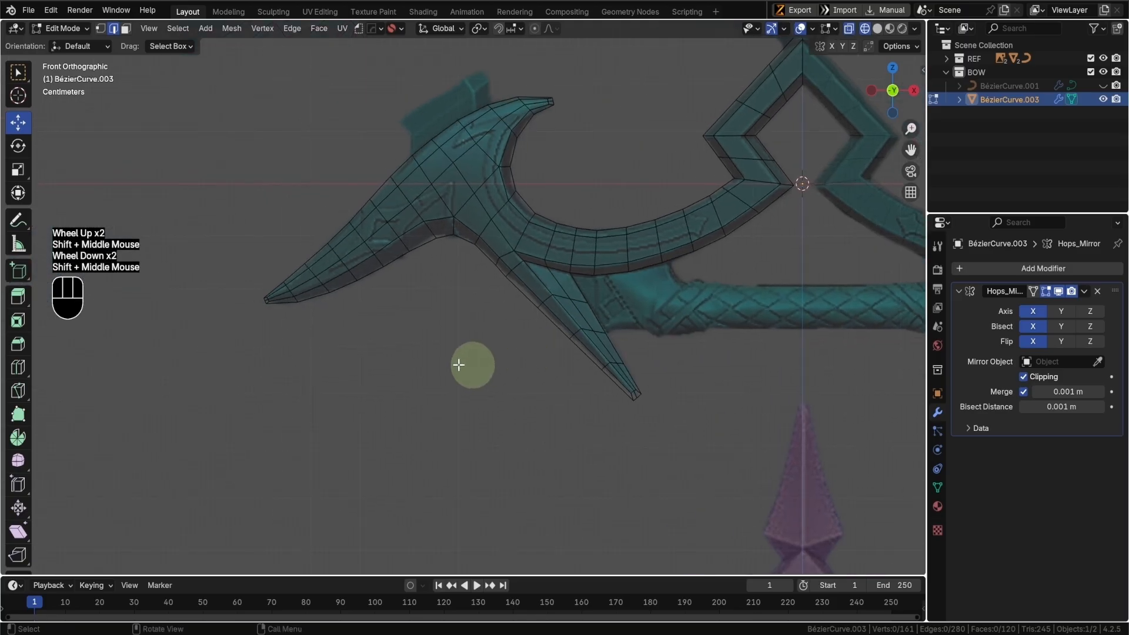
scroll(492, 259, "up", 1)
mouse_move(459, 366)
middle_mouse_down()
mouse_move(492, 259)
mouse_move(728, 412)
mouse_move(522, 378)
mouse_move(260, 361)
mouse_move(632, 441)
mouse_move(466, 353)
mouse_move(466, 368)
middle_mouse_up()
- Switch to solid shading, select the whole mesh and reduce the selection to its boundary loop
key("shift+z")
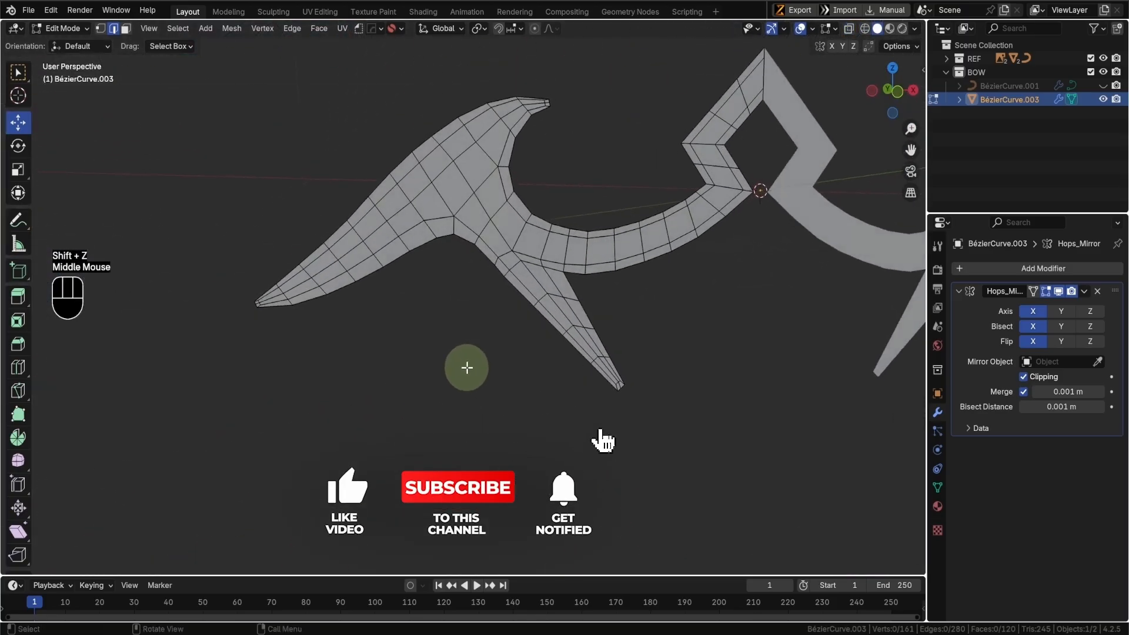
scroll(466, 368, "down", 2)
key("a")
middle_click_drag(534, 345, 523, 364, "shift")
mouse_move(523, 364)
middle_mouse_down()
mouse_move(516, 382)
mouse_move(516, 358)
middle_mouse_up()
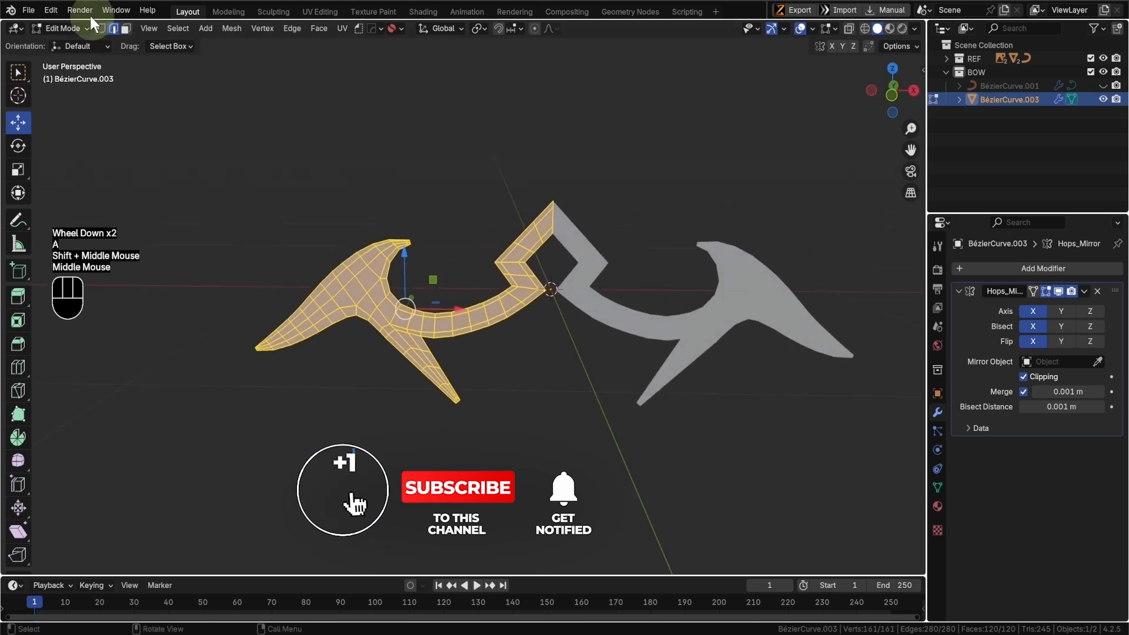
left_click(176, 29)
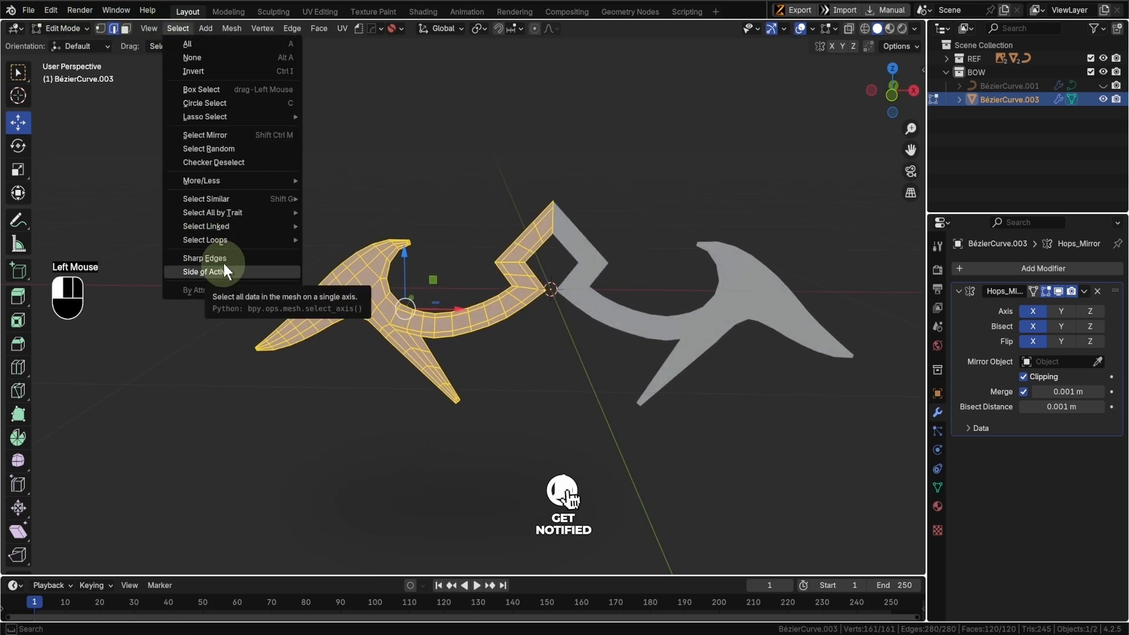
mouse_move(264, 240)
left_click(372, 282)
scroll(453, 345, "up", 2)
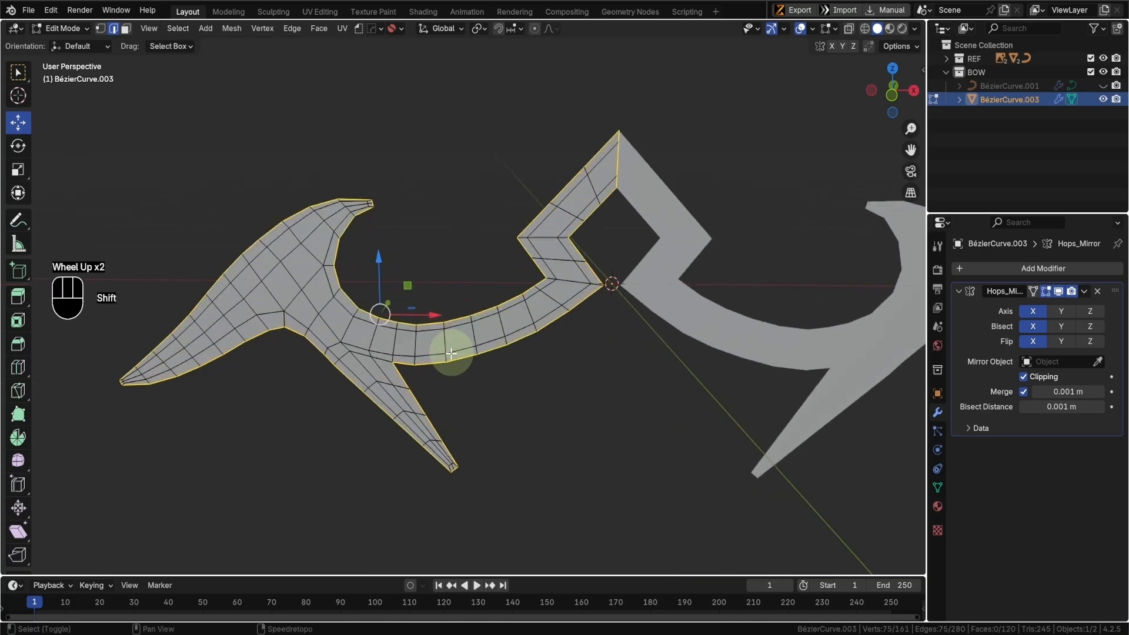
- In front wireframe view, add the two edges where the lower spike meets the curved limb to the boundary selection
middle_click_drag(454, 345, 591, 302, "shift")
key("shift+z")
key("KP_1")
scroll(451, 348, "up", 1)
scroll(451, 349, "up", 1)
left_click(440, 319, "shift")
scroll(575, 340, "down", 1)
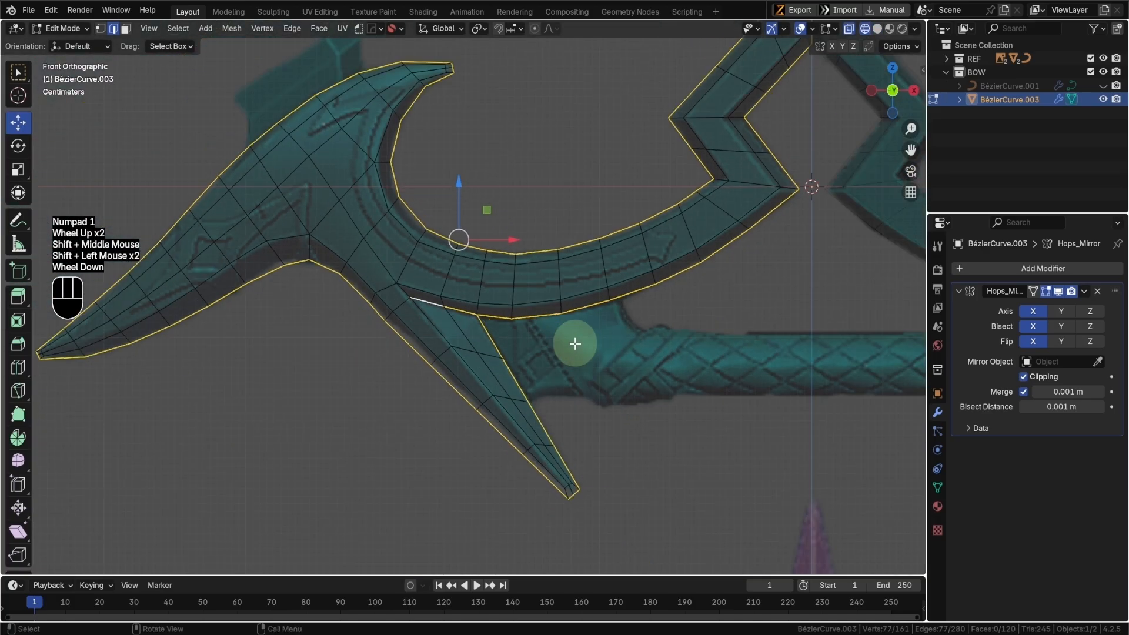
middle_click_drag(575, 341, 571, 374, "shift")
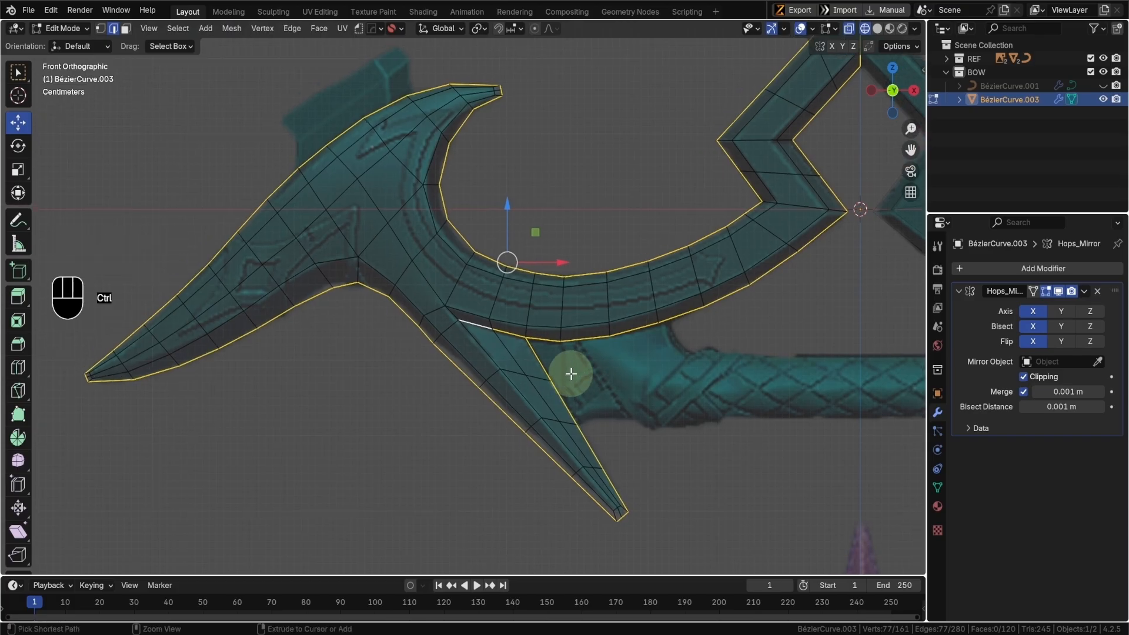
- Invert the selection, switch to face selection in solid shading and include the inner face at the diamond frame's top
key("ctrl+i")
middle_click_drag(605, 184, 613, 235, "shift")
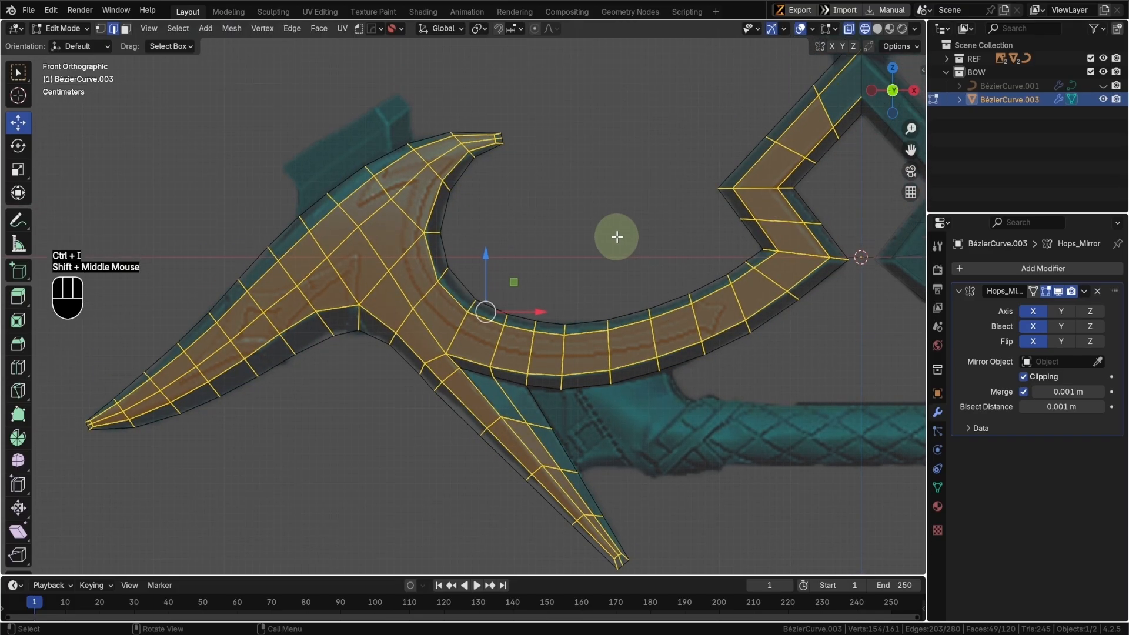
key("alt+z")
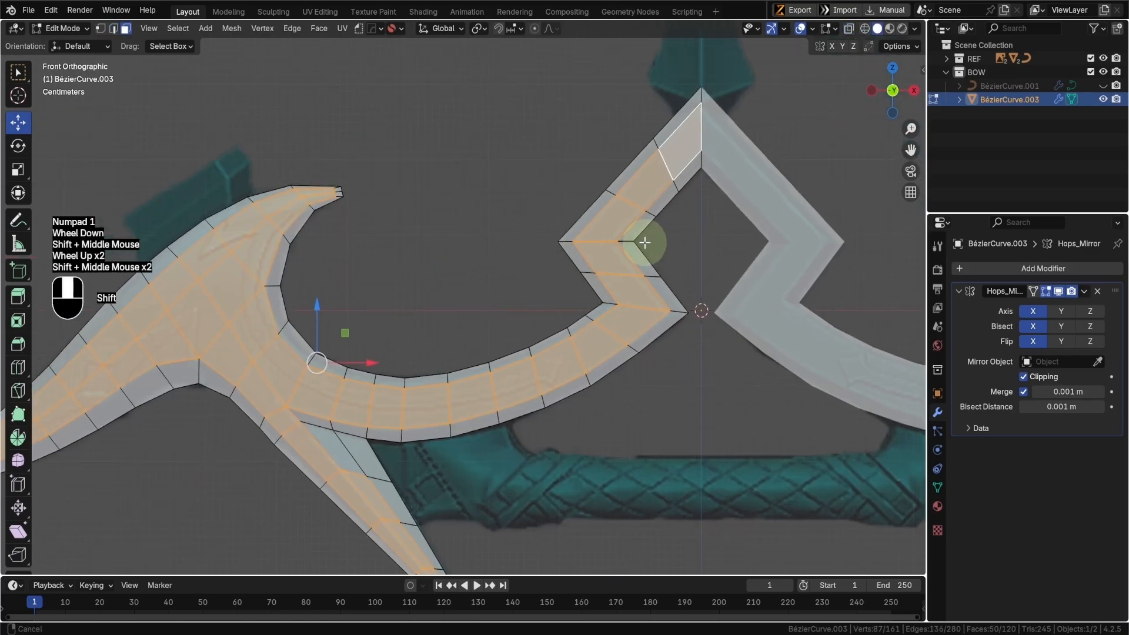
middle_click_drag(651, 244, 652, 233, "shift")
middle_click_drag(648, 303, 650, 292, "shift")
scroll(650, 292, "down", 2)
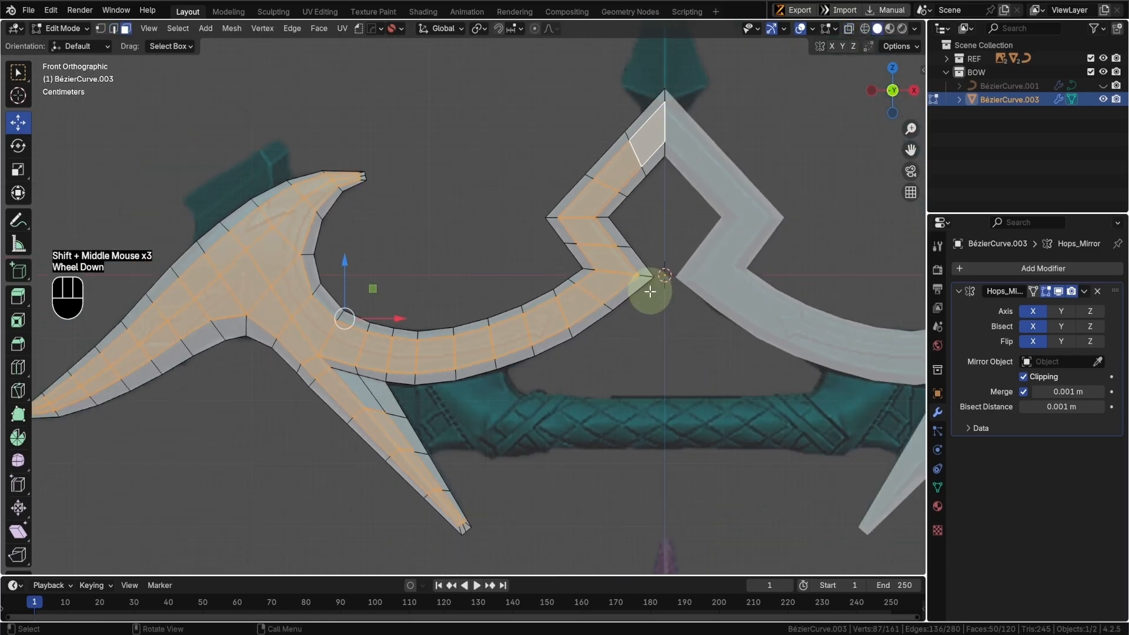
- Move the selected inner faces about -0.04 m along the global Y axis and return to Object Mode
middle_click_drag(628, 254, 600, 282)
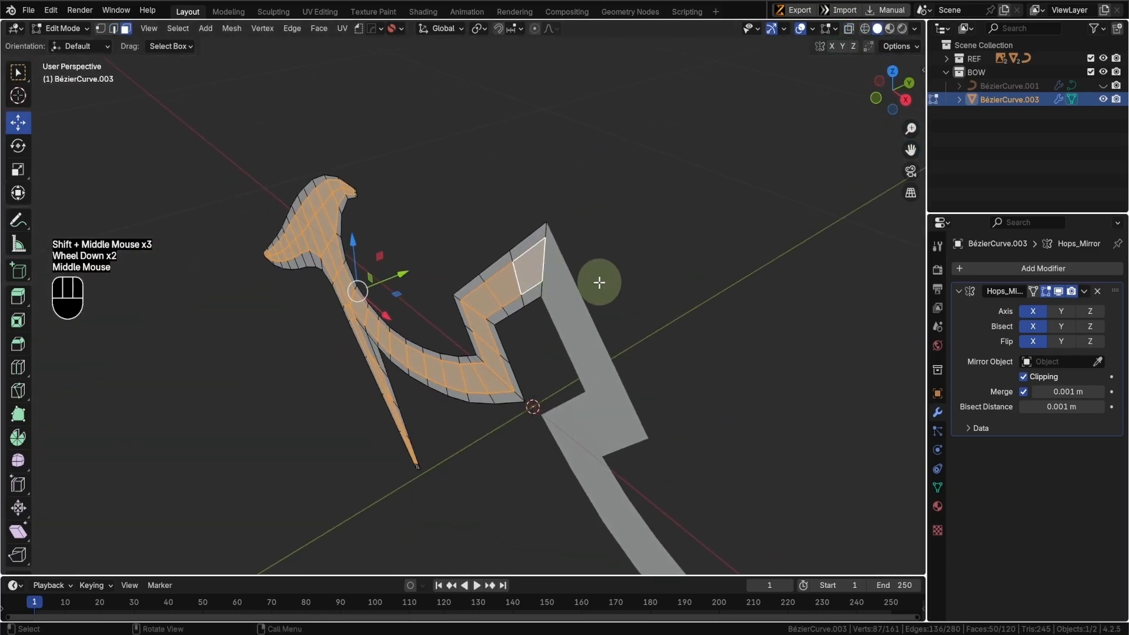
key("g")
key("y")
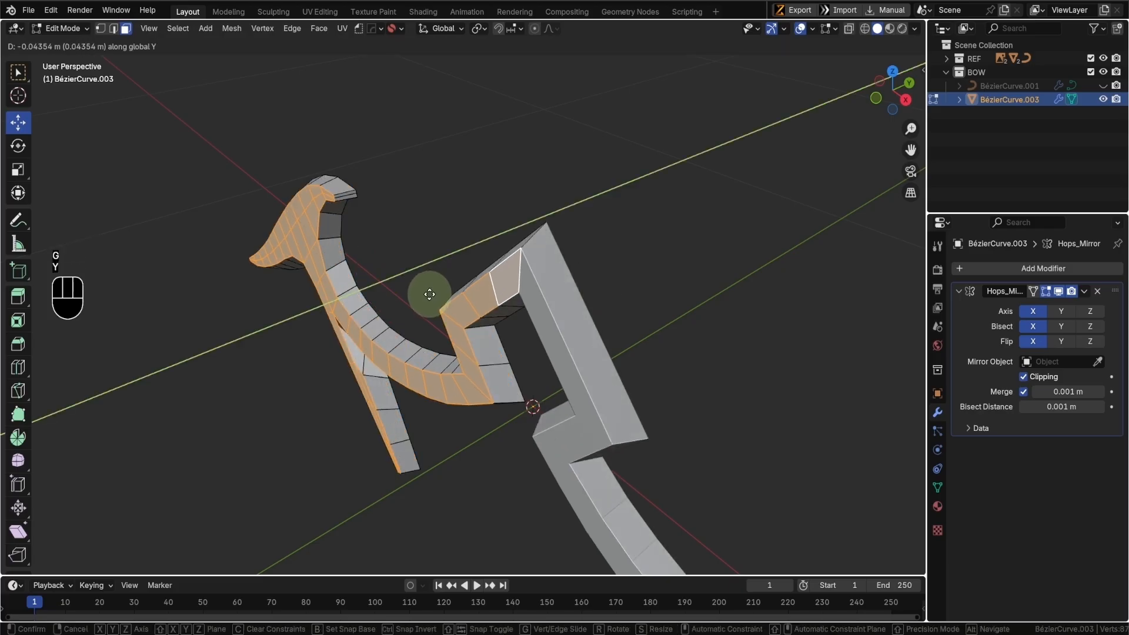
left_click(427, 296)
key("KP_7")
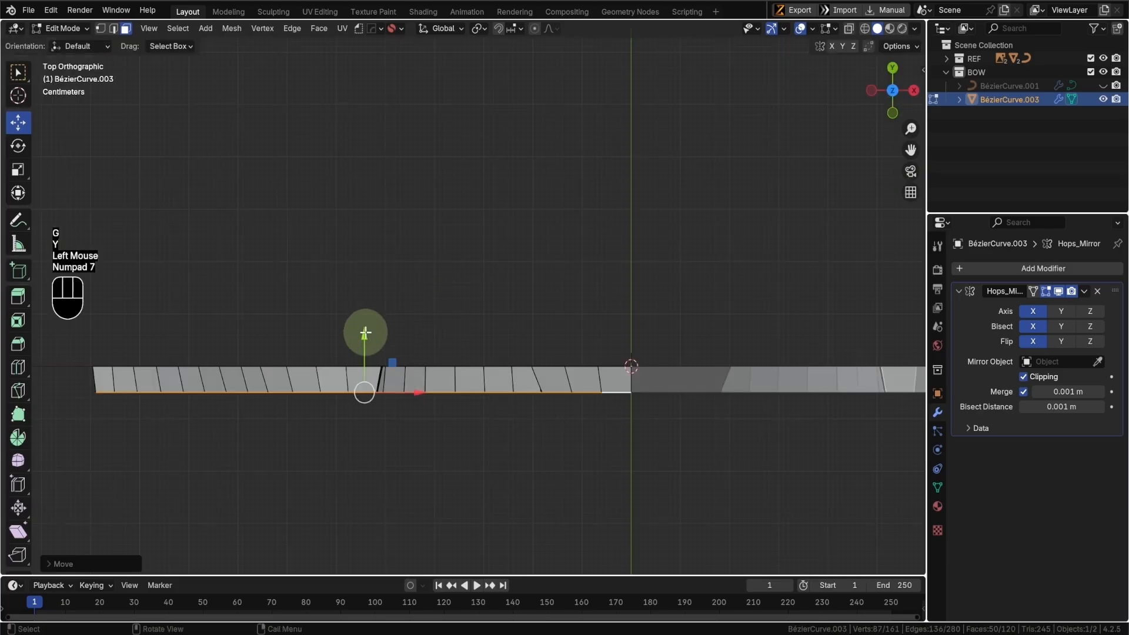
left_click(365, 333)
key("Tab")
middle_click_drag(585, 352, 869, 95)
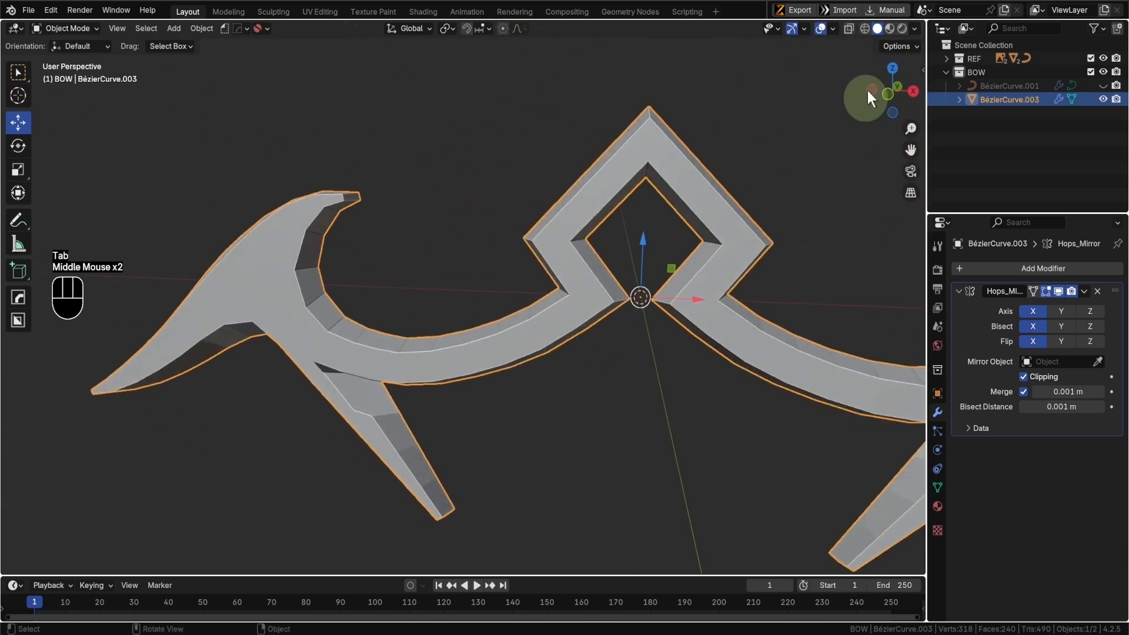
- Turn on Cavity in the viewport shading and switch the lighting to a brown MatCap
left_click(915, 29)
left_click(841, 368)
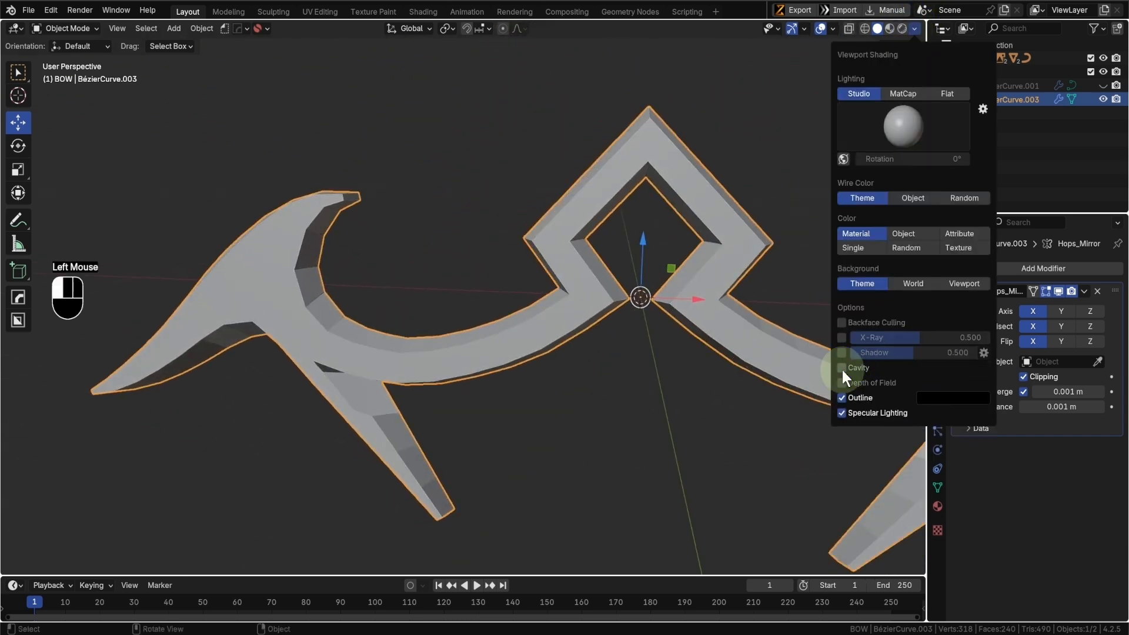
left_click(842, 368)
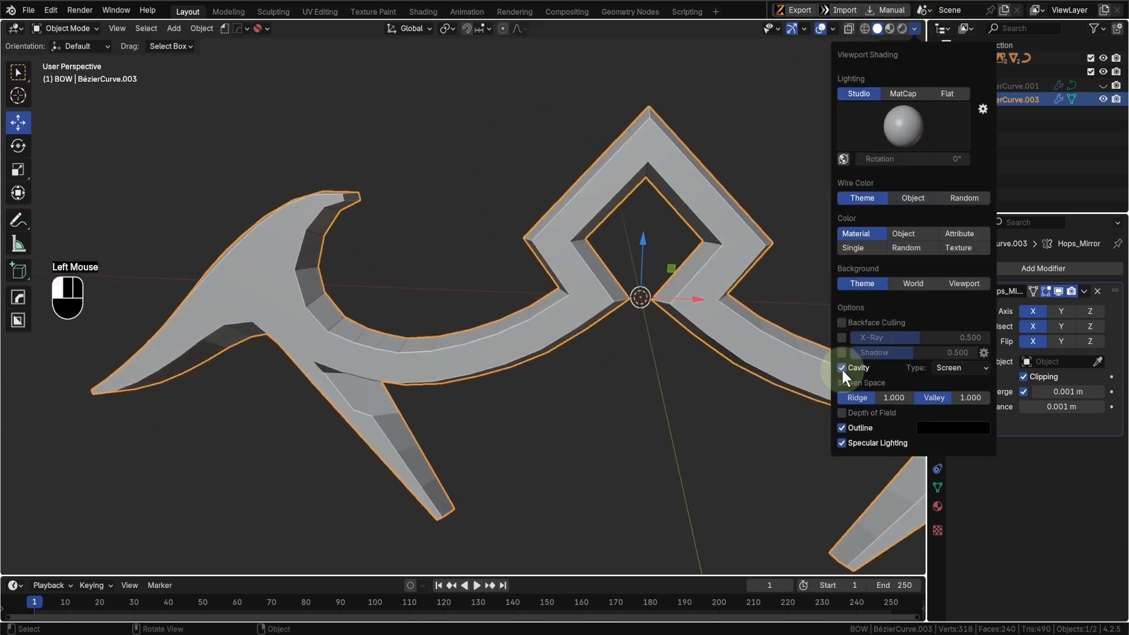
left_click(901, 94)
left_click(899, 122)
left_click(714, 181)
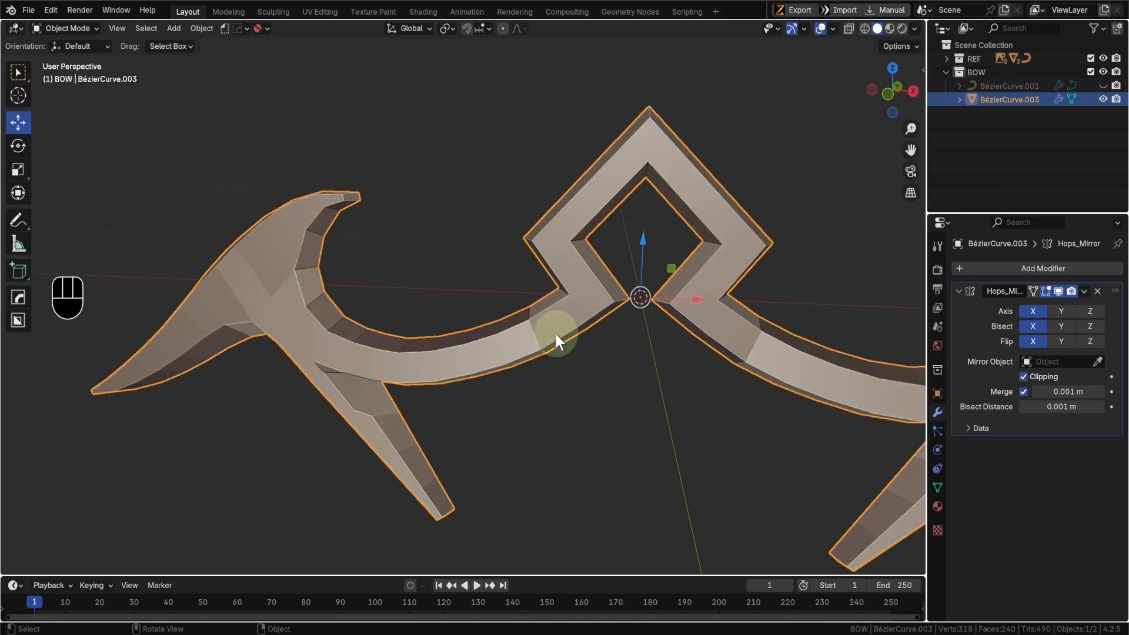
- Turn on the Face Orientation overlay for the bow mesh
middle_click_drag(583, 391, 527, 347, "shift")
scroll(523, 346, "up", 1)
middle_click_drag(600, 352, 748, 87)
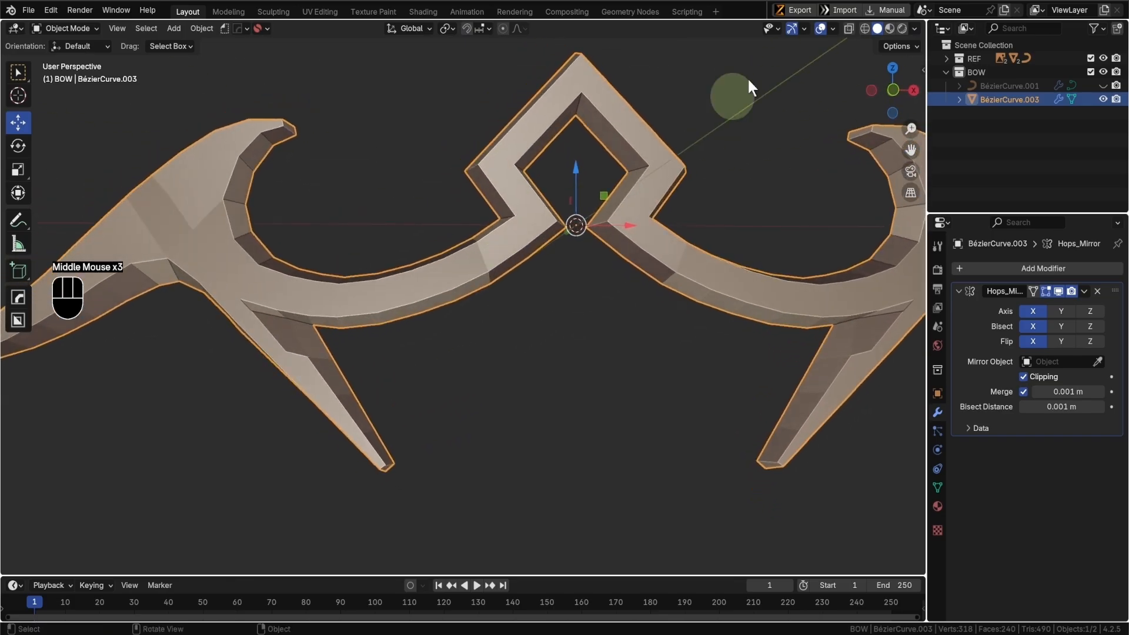
left_click(832, 28)
left_click(756, 274)
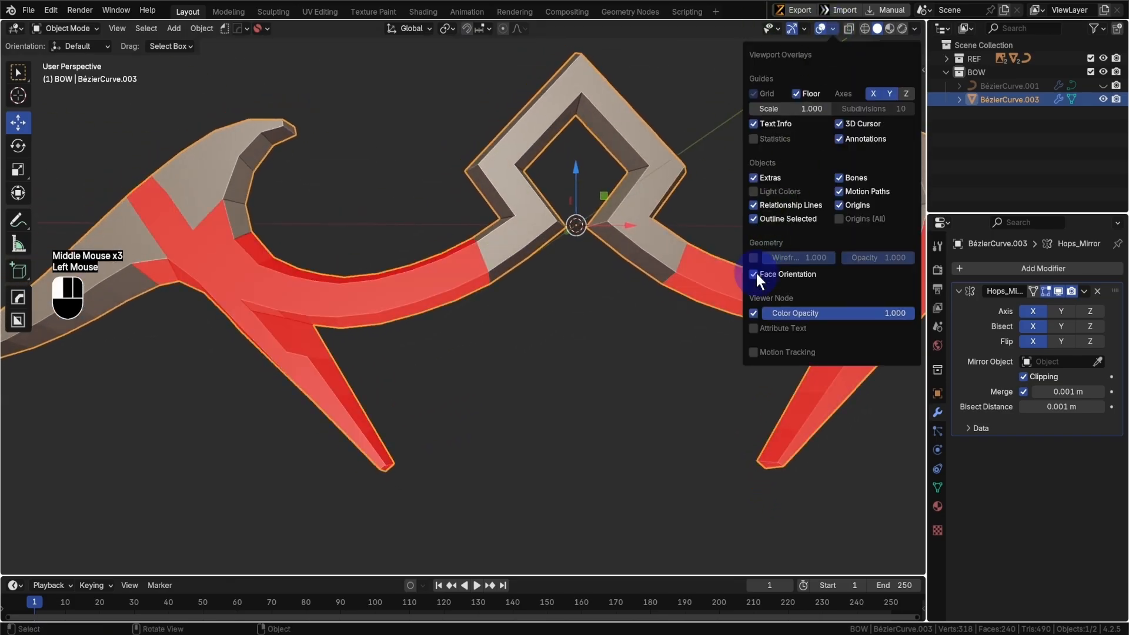
- Examine the bow's face orientation from the front and the side
middle_click_drag(654, 281, 580, 322)
scroll(486, 305, "down", 1)
key("KP_1")
key("Tab")
scroll(417, 330, "up", 2)
middle_click_drag(418, 329, 183, 154)
key("Tab")
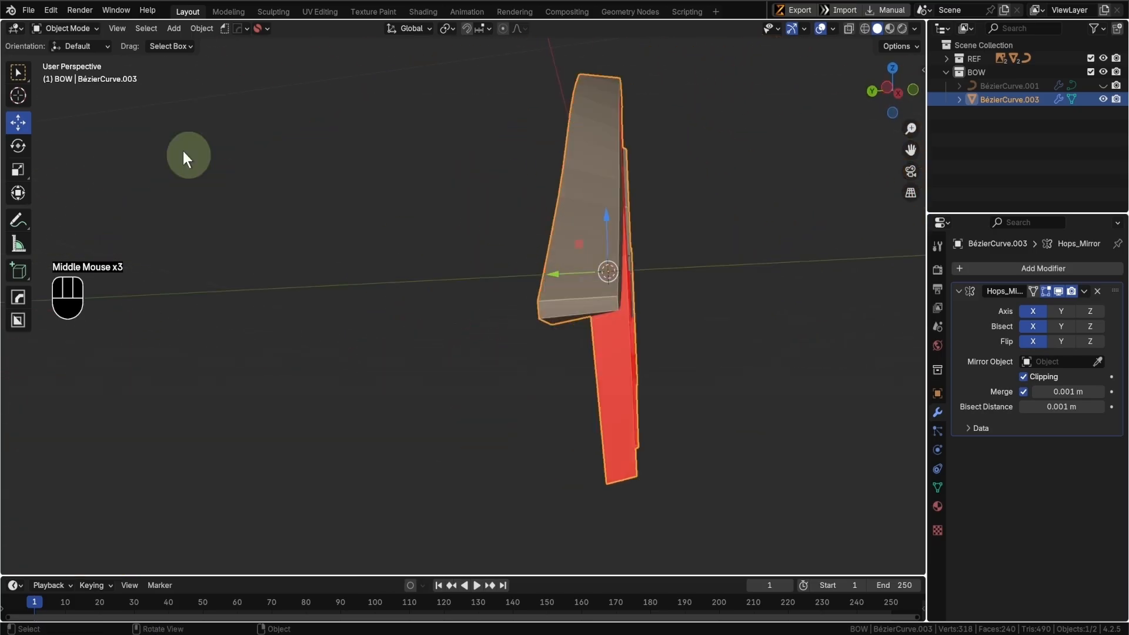
- Open the theme preferences and switch the interface theme to Blender Dark
left_click(51, 11)
left_click(88, 185)
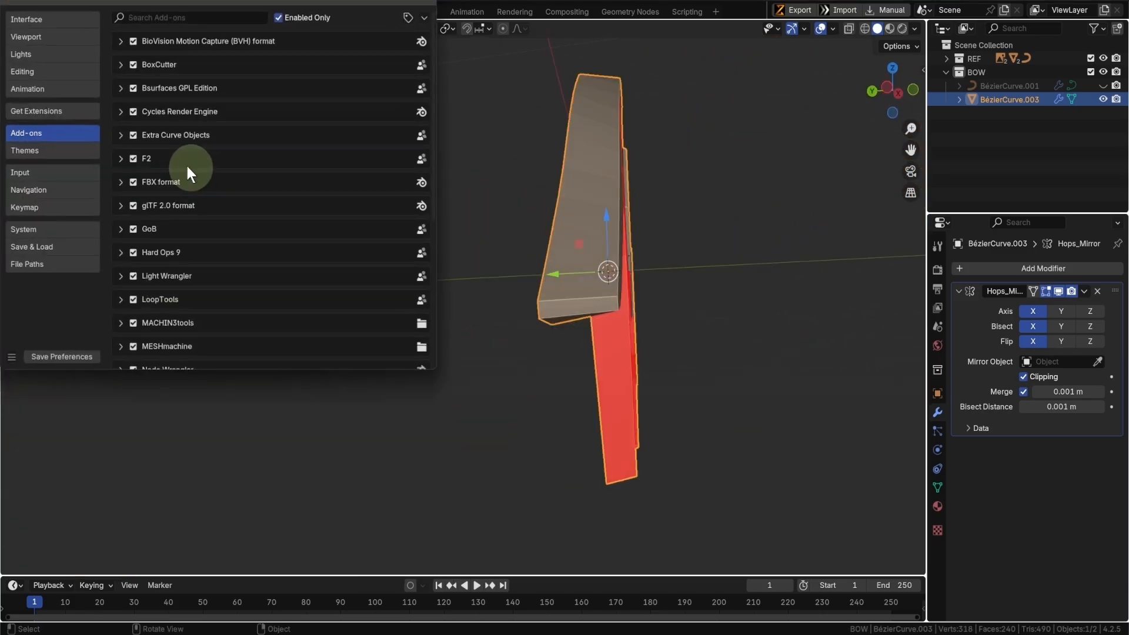
left_click(72, 149)
left_click(181, 18)
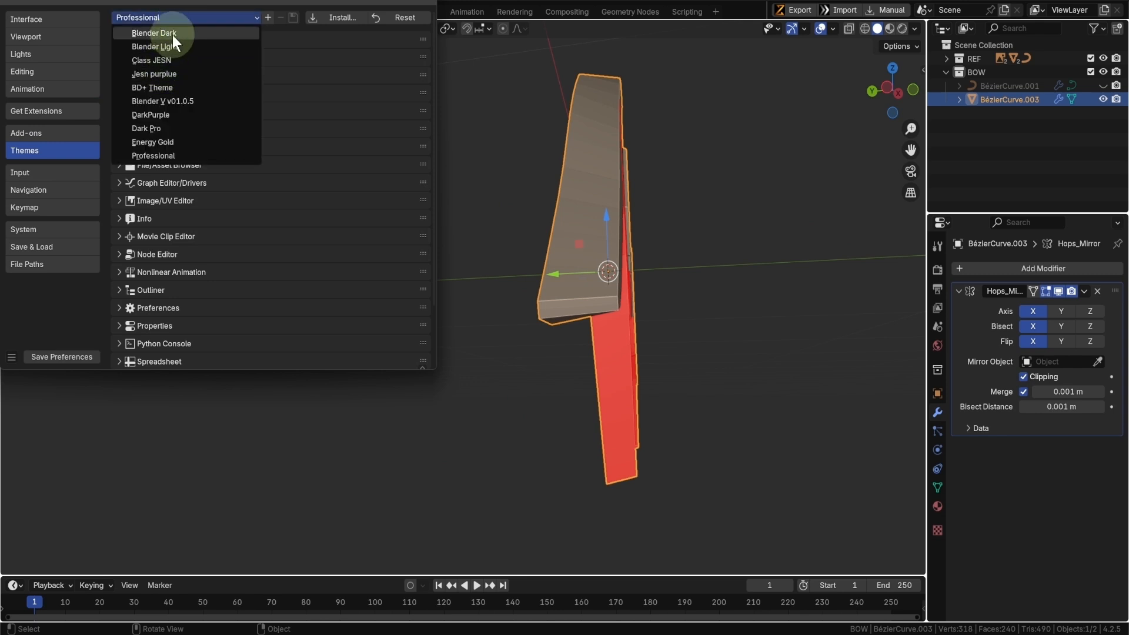
left_click(173, 35)
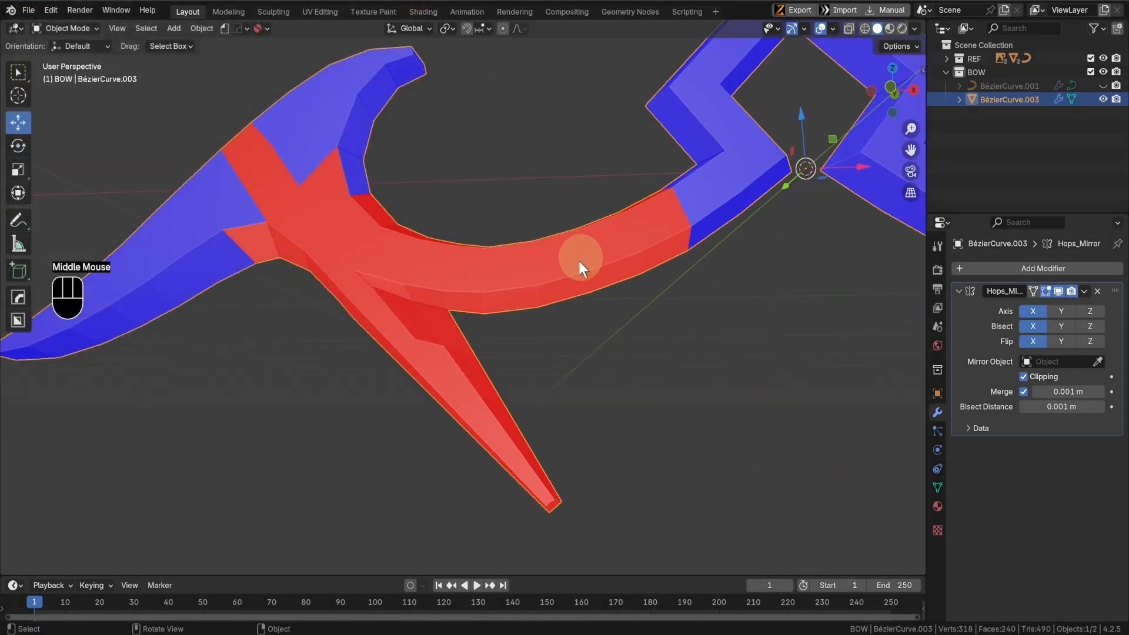
- Select the entire bow mesh in Edit Mode and recalculate its normals outside
scroll(580, 260, "down", 2)
middle_click_drag(580, 260, 630, 323)
middle_click_drag(626, 356, 504, 180)
scroll(587, 329, "up", 2)
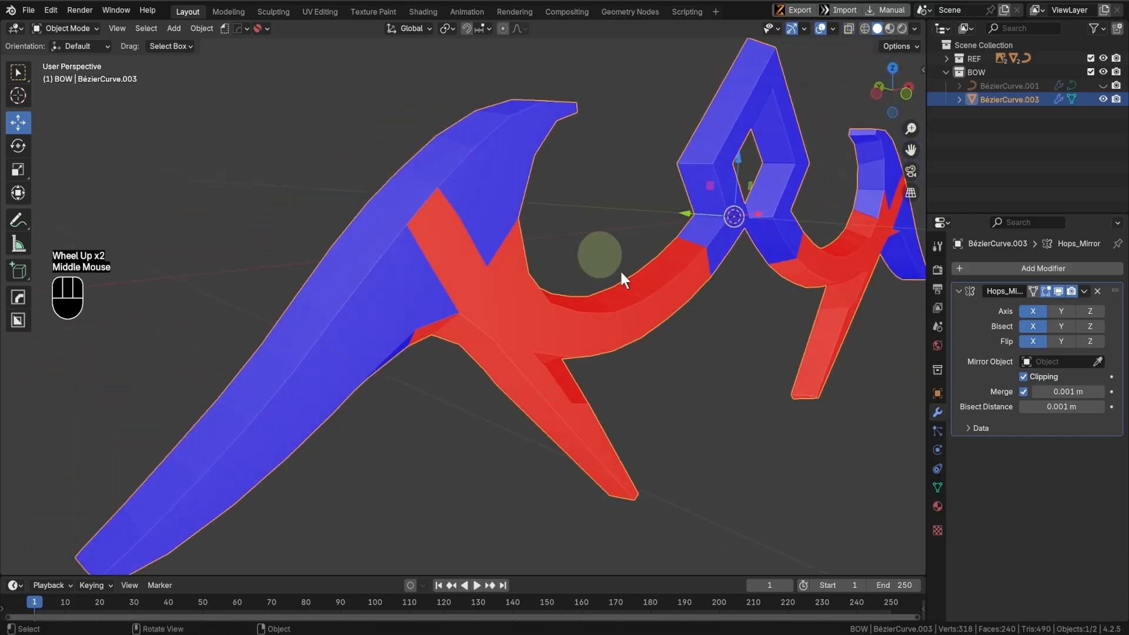
middle_click_drag(620, 270, 398, 360)
scroll(630, 320, "down", 2)
scroll(513, 344, "down", 1)
key("Tab")
key("a")
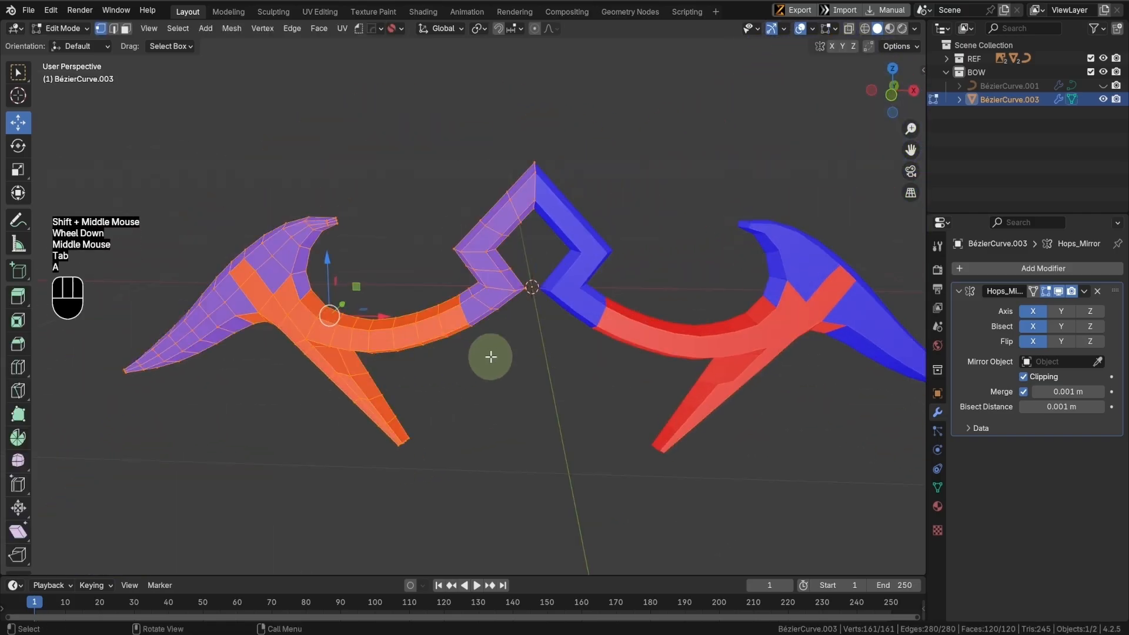
key("alt+n")
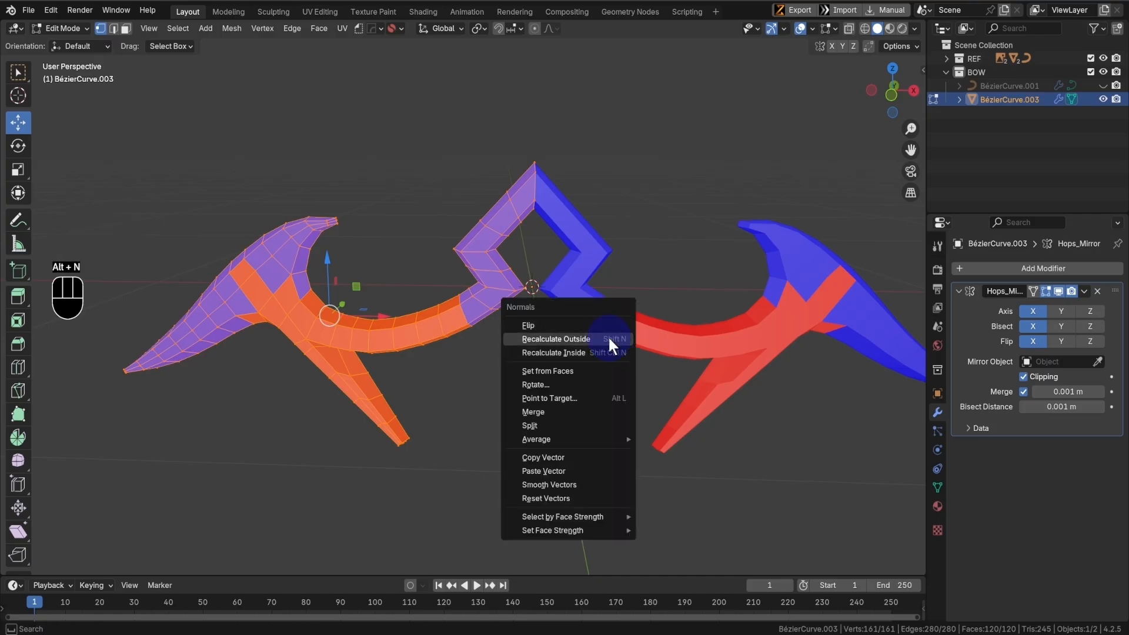
left_click(608, 336)
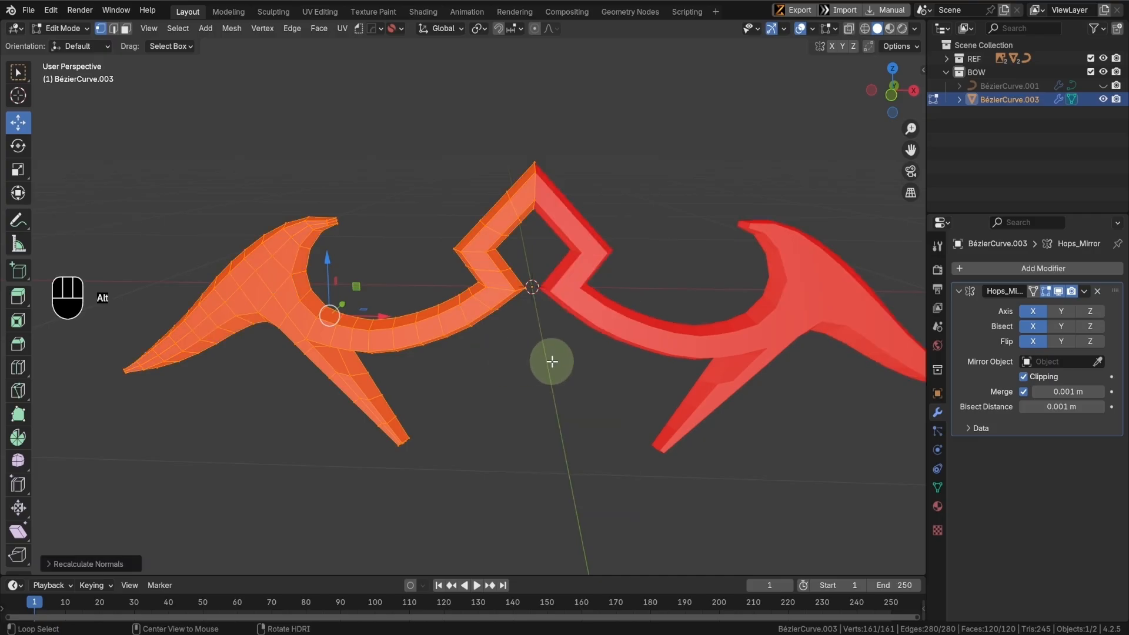
- Flip the normals of the whole bow mesh, return to Object Mode and turn off the Face Orientation overlay
key("shift+f")
key("alt+n")
left_click(539, 366)
mouse_move(467, 368)
middle_mouse_down()
mouse_move(461, 327)
mouse_move(509, 272)
mouse_move(718, 331)
mouse_move(501, 302)
mouse_move(463, 344)
mouse_move(556, 327)
mouse_move(556, 362)
mouse_move(559, 353)
mouse_move(481, 373)
mouse_move(494, 353)
mouse_move(449, 302)
middle_mouse_up()
key("Tab")
key("alt+v")
left_click(566, 294)
- In Edit Mode, nudge the vertex where the lower spike meets the curved limb to refine the junction in front view
key("KP_1")
scroll(468, 358, "up", 2)
scroll(468, 358, "up", 1)
scroll(542, 336, "up", 1)
key("shift+z")
key("shift+z")
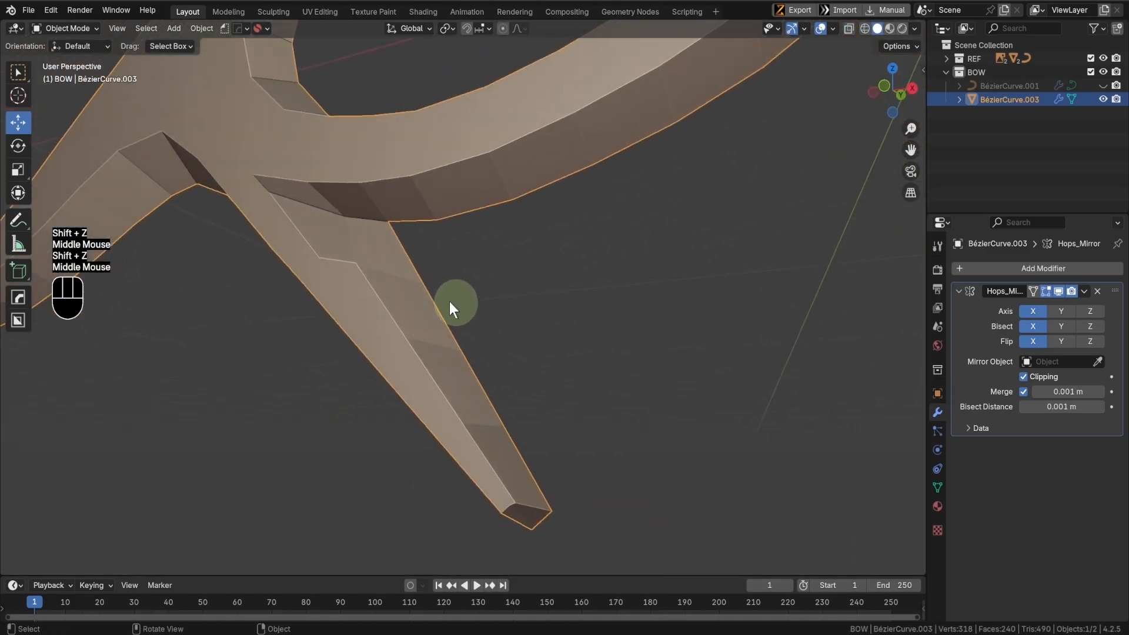
key("Tab")
left_click(346, 216)
middle_click_drag(421, 259, 347, 227)
scroll(493, 304, "up", 1)
left_click_drag(344, 230, 383, 239)
key("ctrl+z")
middle_click_drag(383, 239, 456, 245)
key("KP_1")
key("shift+z")
scroll(457, 262, "up", 2)
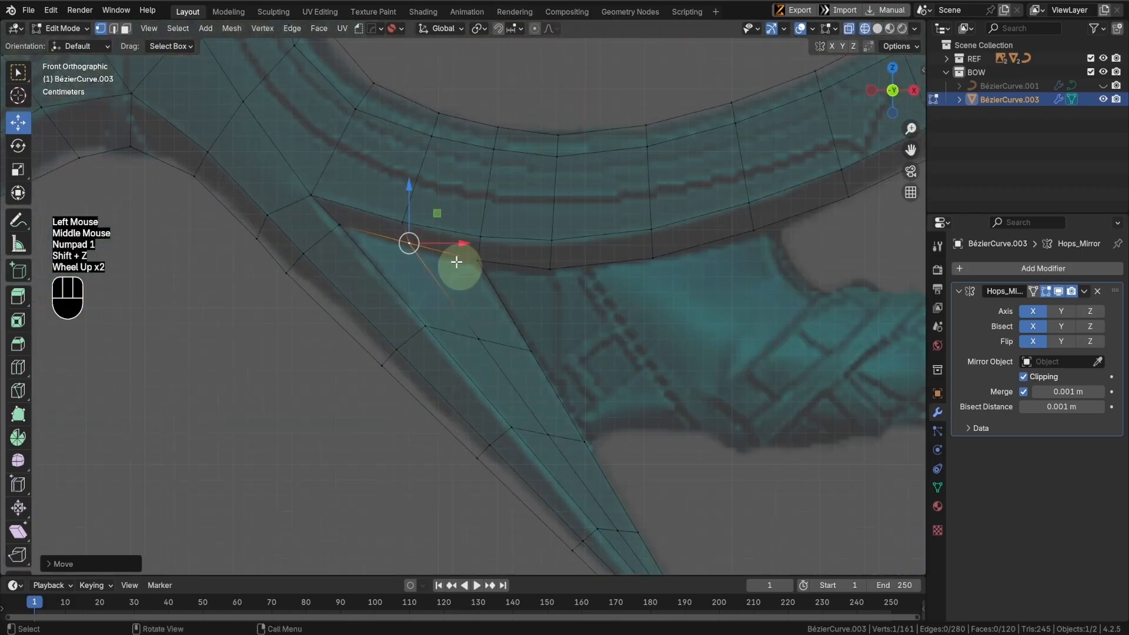
left_click_drag(408, 243, 405, 245)
scroll(479, 272, "down", 2)
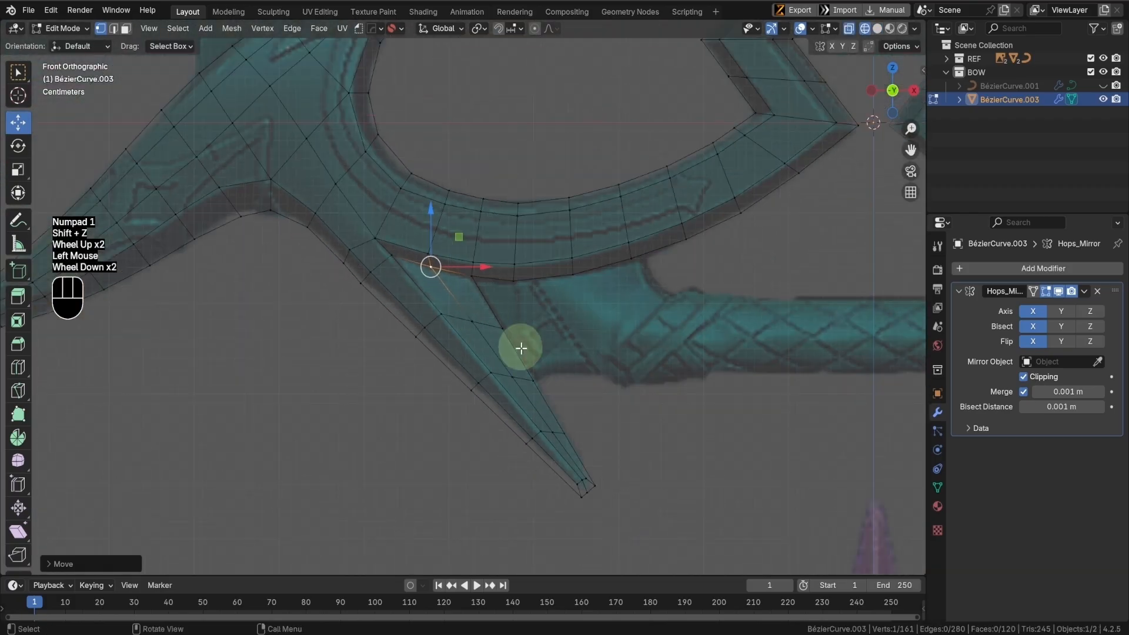
- Shift the vertices along the curved limb's inner edge line above the spike to even out the quads, and leave Edit Mode
middle_click_drag(517, 345, 521, 331, "shift")
scroll(522, 330, "up", 1, "shift")
key("shift+z")
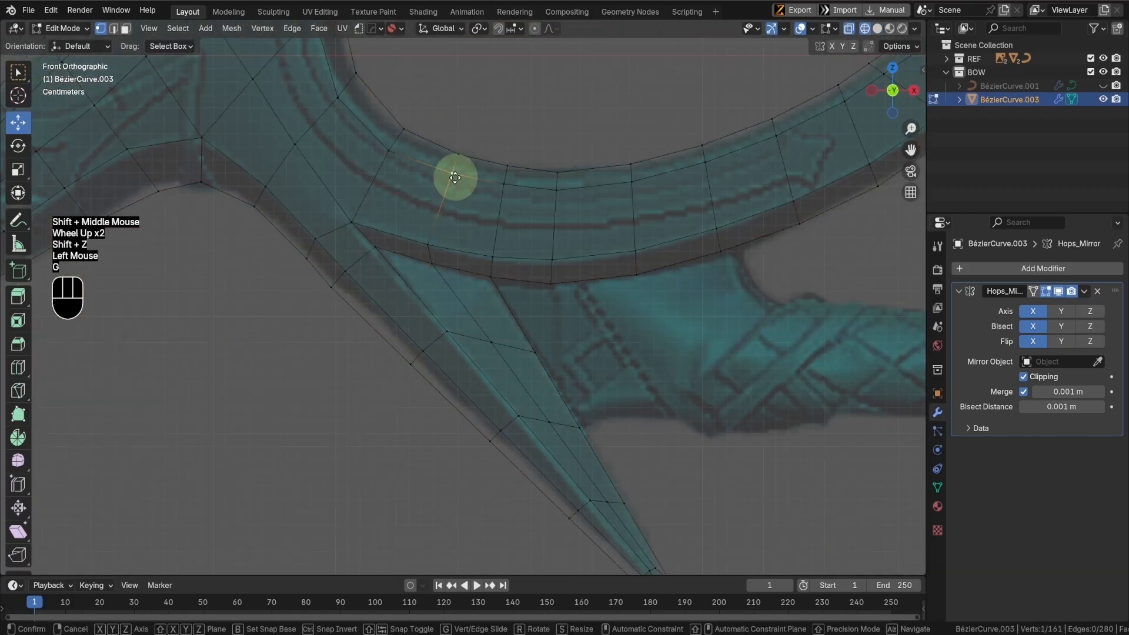
key("g")
left_click(532, 184)
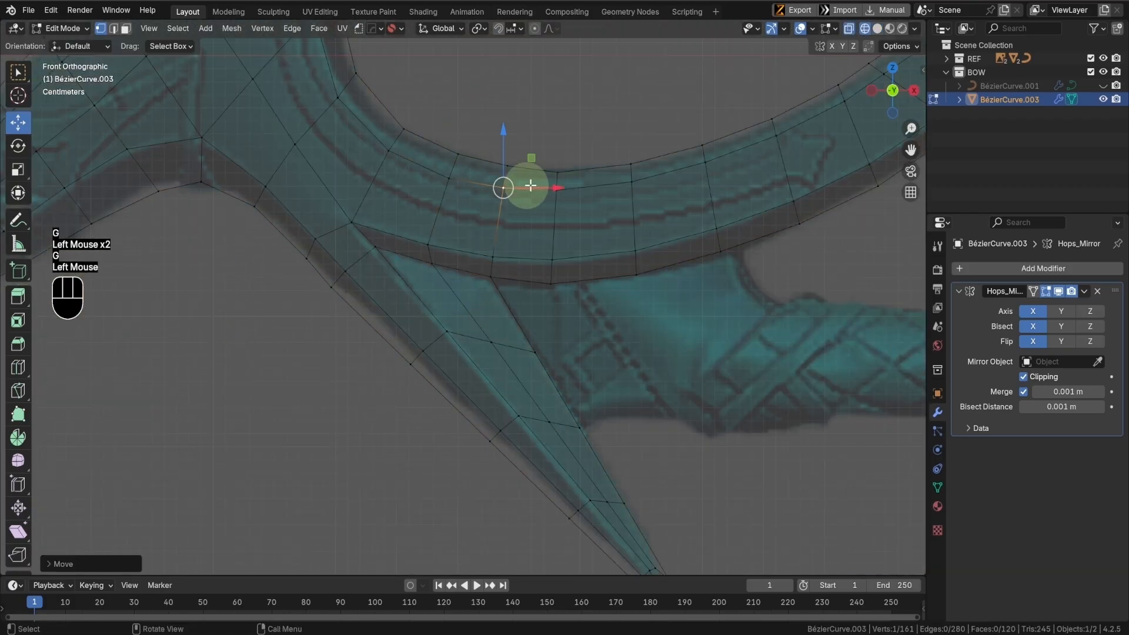
scroll(655, 270, "down", 1)
key("Tab")
- Enable the Y axis and Y flip in the bow's Mirror modifier to give it a matching back half
mouse_move(532, 184)
middle_mouse_down("shift")
mouse_move(653, 268)
mouse_move(647, 294)
middle_mouse_up("shift")
key("shift+z")
mouse_move(646, 295)
middle_mouse_down()
mouse_move(635, 328)
mouse_move(675, 292)
mouse_move(702, 245)
mouse_move(628, 291)
mouse_move(605, 323)
mouse_move(627, 300)
mouse_move(511, 317)
middle_mouse_up()
scroll(628, 292, "down", 1)
scroll(605, 322, "down", 3)
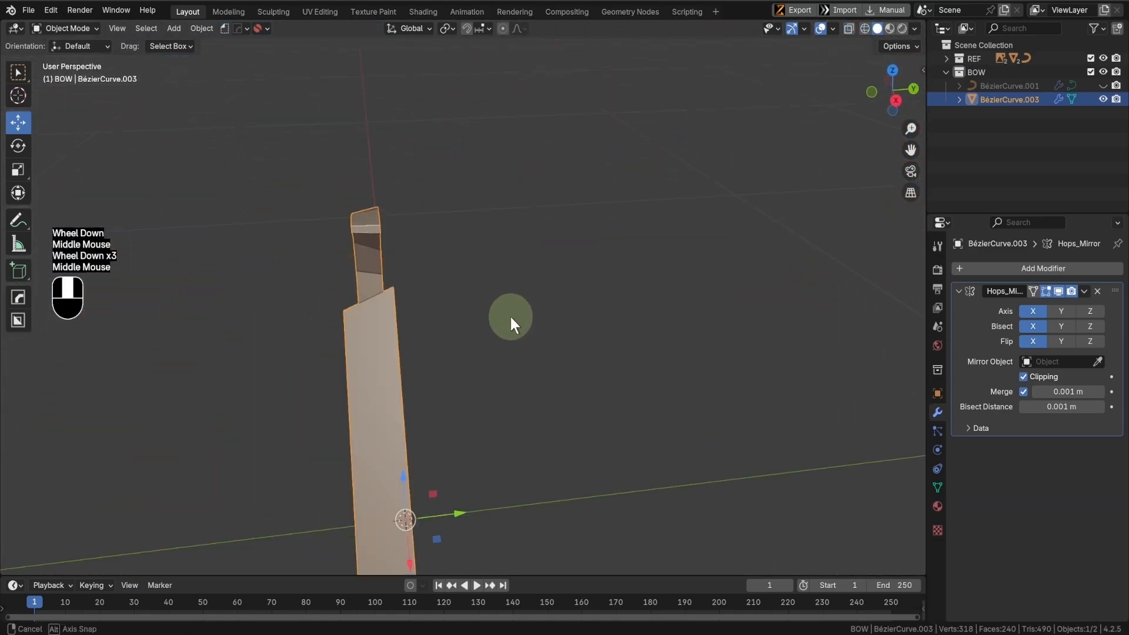
left_click(1062, 311)
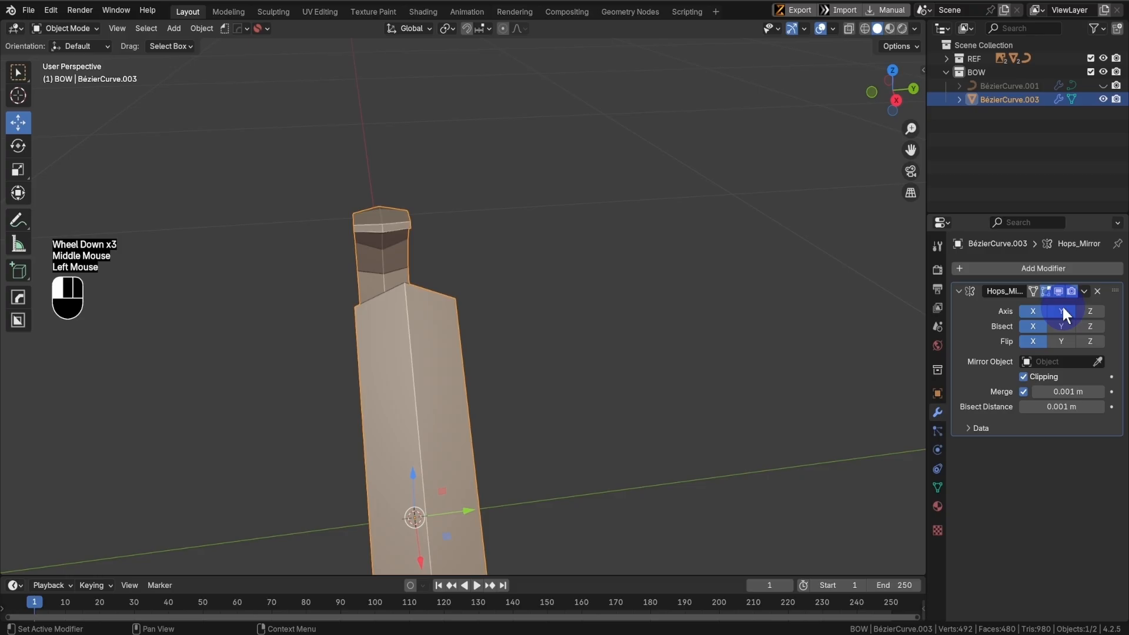
left_click(1061, 341)
- Inspect the mirrored bow in solid and wireframe shading from the front, temporarily hiding the REF collection
middle_click_drag(588, 365, 538, 280)
scroll(594, 139, "up", 1)
scroll(598, 284, "down", 2)
key("KP_1")
scroll(579, 306, "up", 1)
scroll(580, 306, "up", 1)
left_click(1104, 59)
key("shift+z")
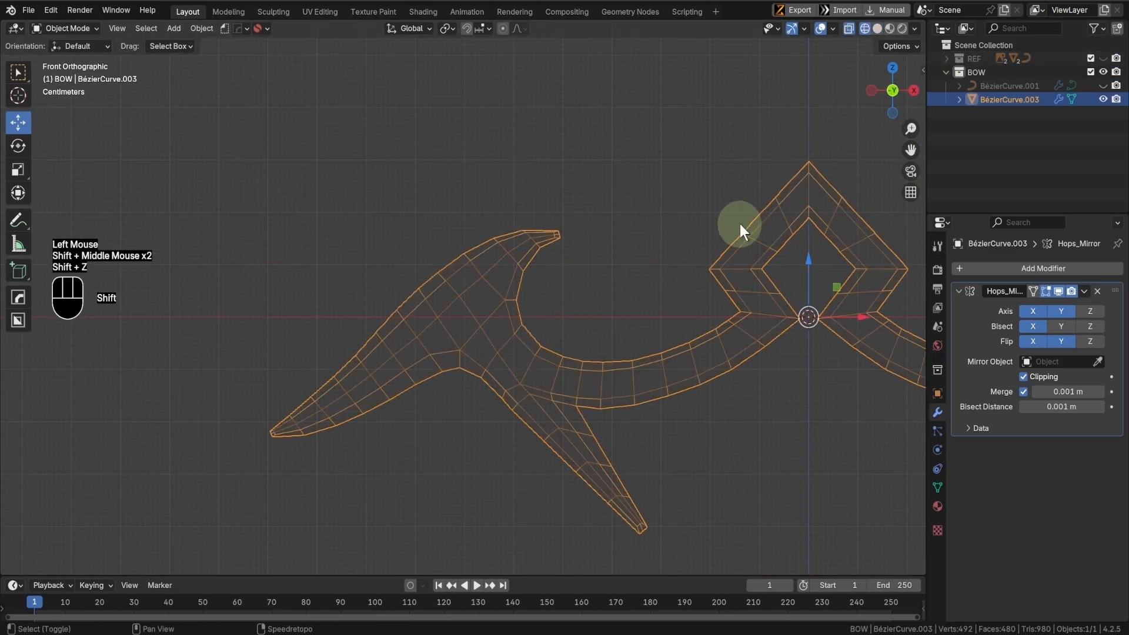
key("shift+z")
left_click(1104, 59)
- Move the outer corner vertex at the upper hook's tip slightly upward in front view
scroll(606, 247, "up", 2)
key("shift+z")
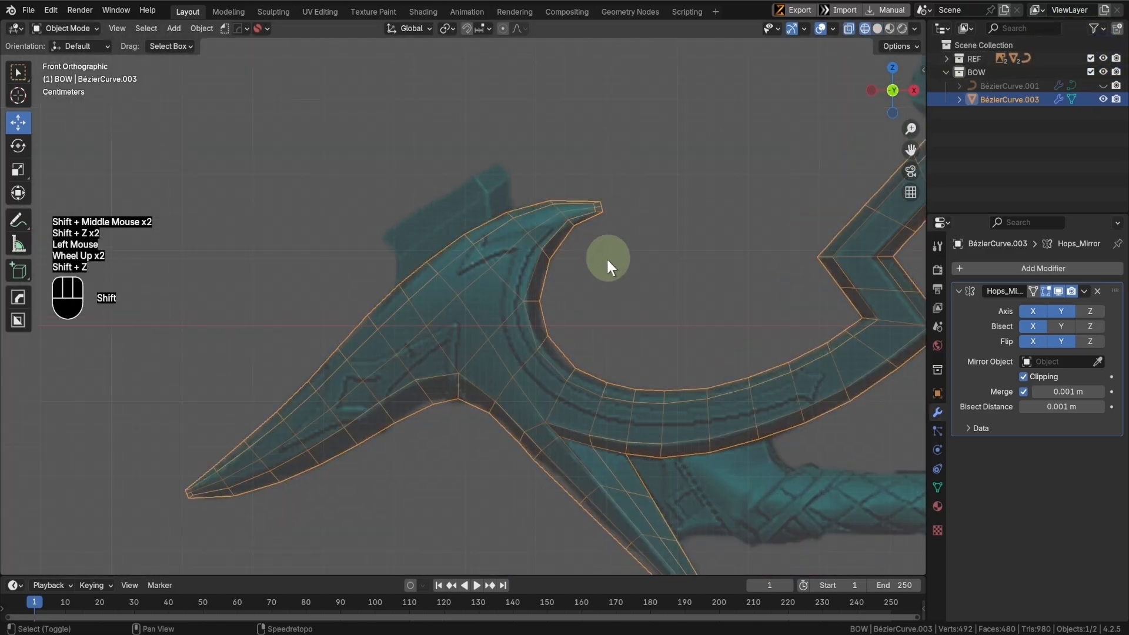
scroll(605, 260, "up", 1, "shift")
middle_click_drag(605, 260, 474, 373, "shift")
scroll(564, 282, "up", 3)
key("Tab")
scroll(536, 256, "up", 2)
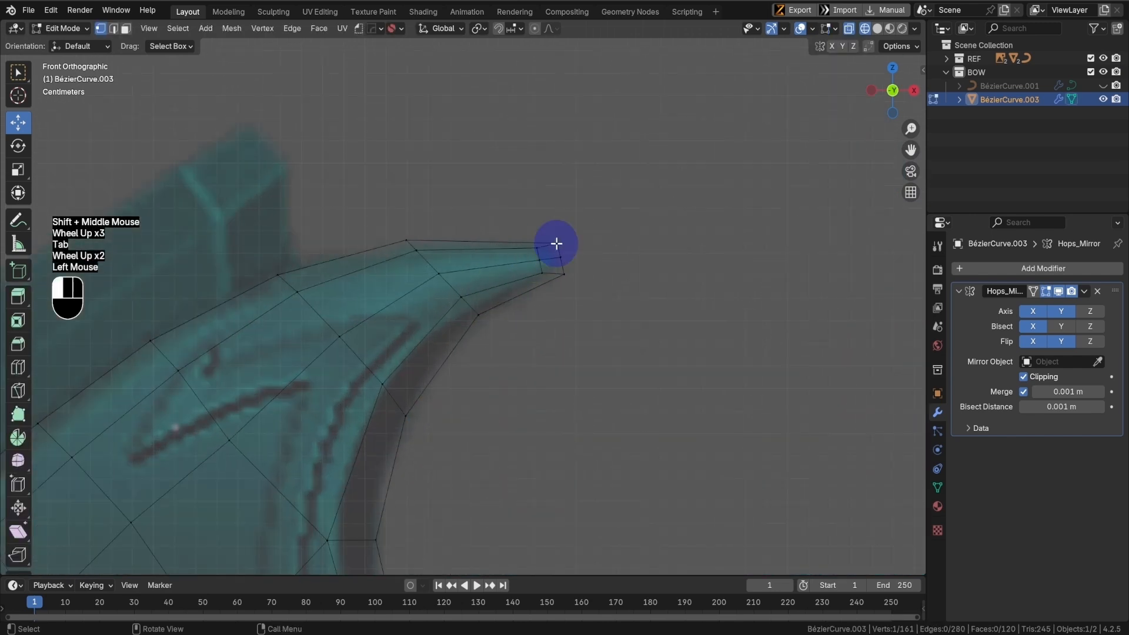
key("g")
left_click(557, 240)
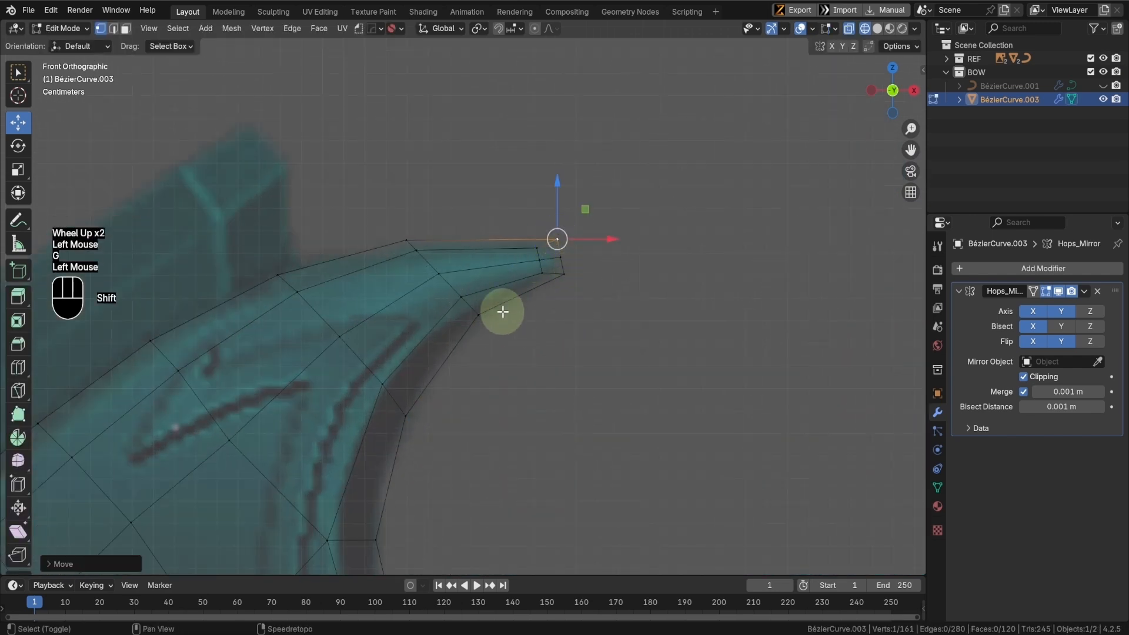
middle_click_drag(503, 311, 562, 312, "shift")
scroll(562, 312, "down", 1)
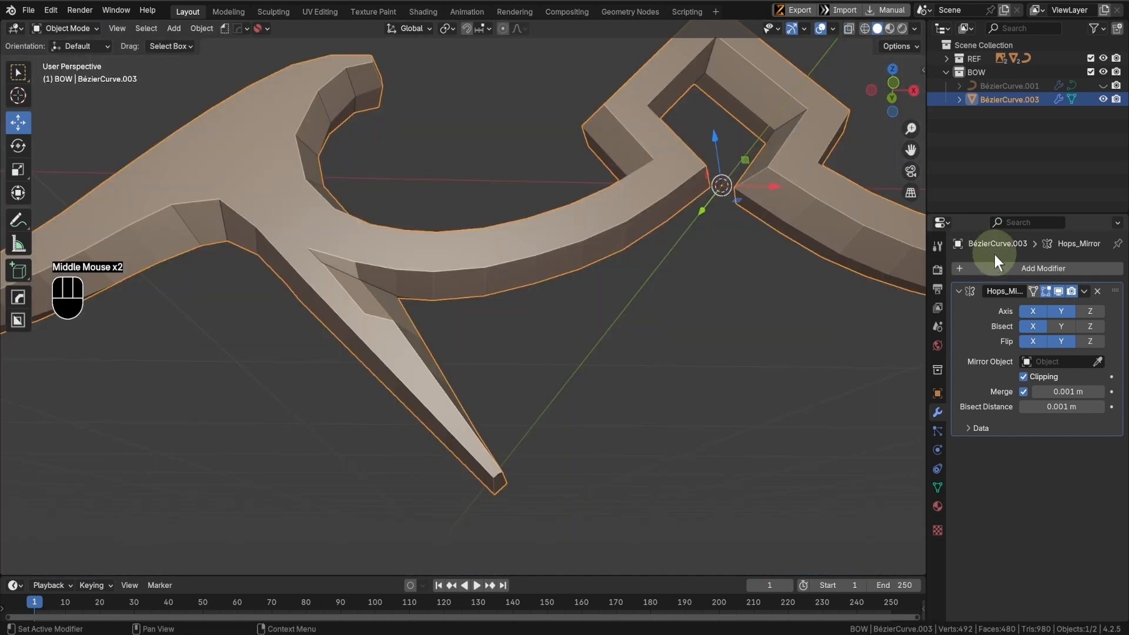
- Add a Catmull-Clark Subdivision modifier with viewport level 1 after the bow's Mirror modifier
left_click(988, 268)
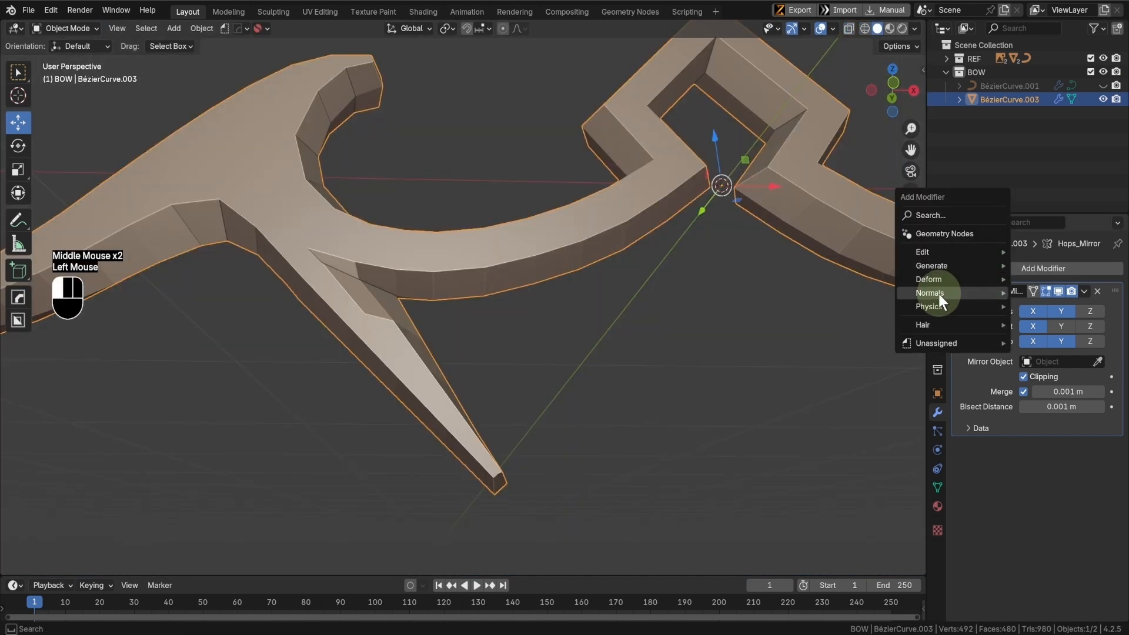
mouse_move(941, 259)
left_click(858, 440)
middle_click_drag(823, 430, 691, 404)
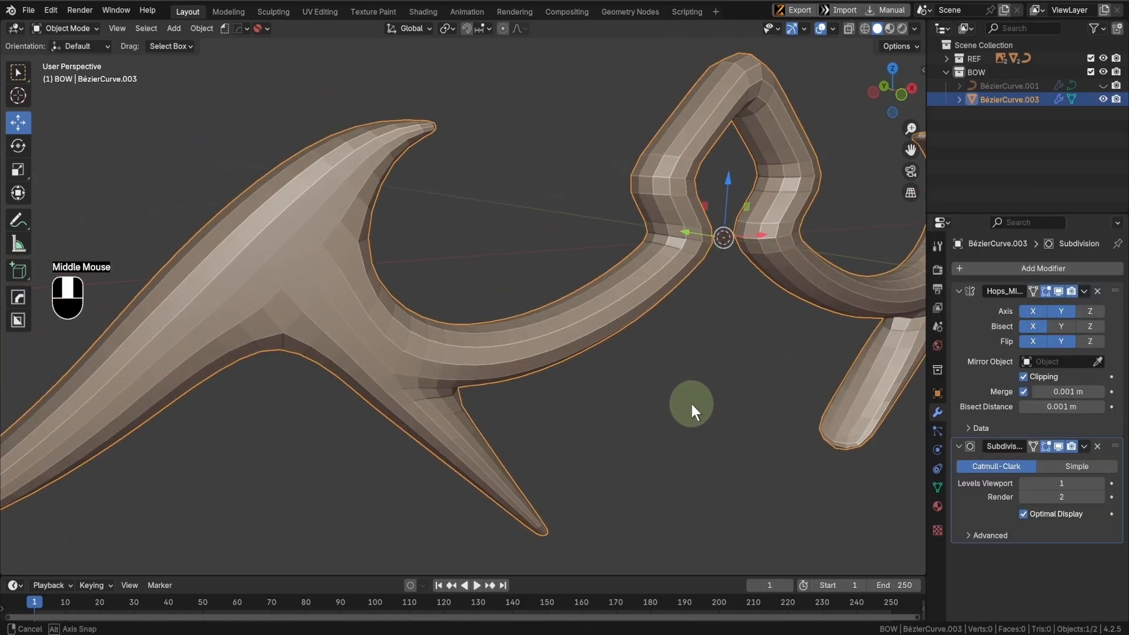
scroll(692, 404, "down", 2)
key("KP_1")
scroll(534, 343, "up", 2)
- Try smooth shading options on the subdivided bow and undo the last one
right_click(562, 319)
middle_click_drag(534, 343, 621, 295)
left_click(546, 306)
scroll(447, 273, "up", 1)
right_click(438, 275)
left_click(431, 281)
key("ctrl+z")
- Sharpen the bow with Hard Ops, marking its sharp edges and adding a 30° Smooth by Angle modifier
key("q")
left_click(620, 301)
key("KP_1")
scroll(502, 311, "up", 2)
key("Tab")
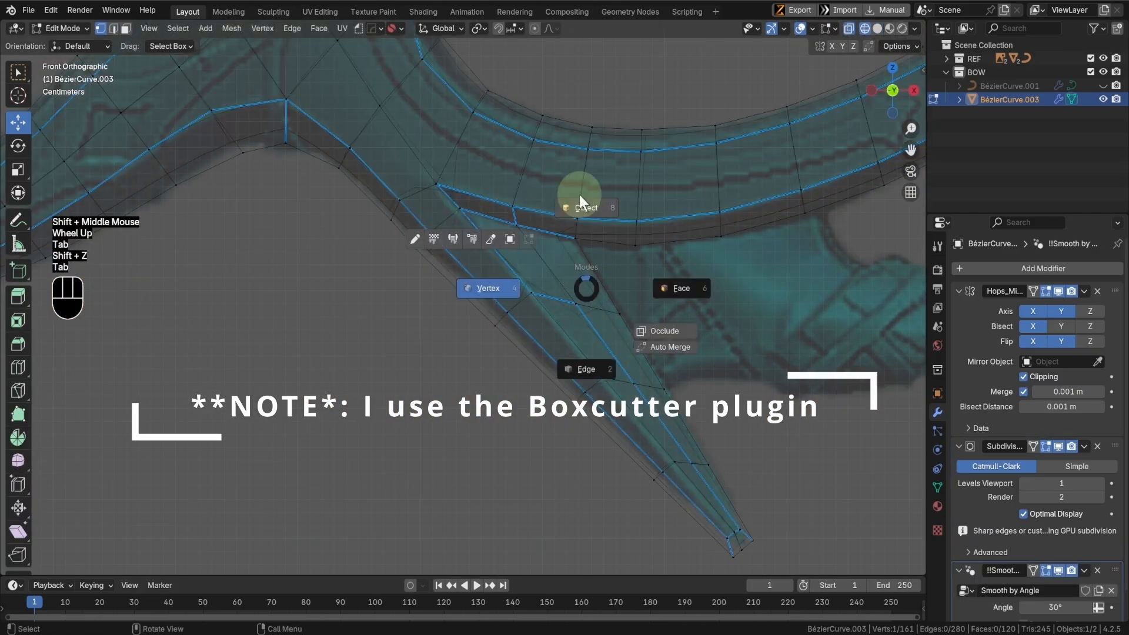
- Compare the wing and lower spike of the bow with the sculpted reference image
scroll(579, 195, "down", 4)
scroll(708, 340, "up", 5)
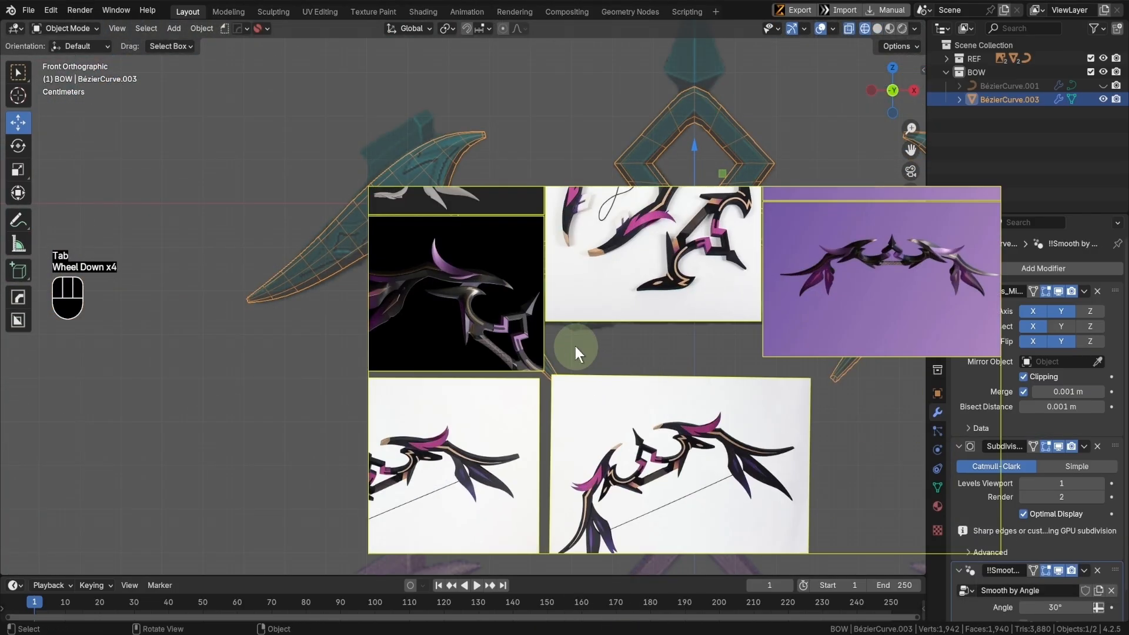
scroll(658, 356, "up", 8)
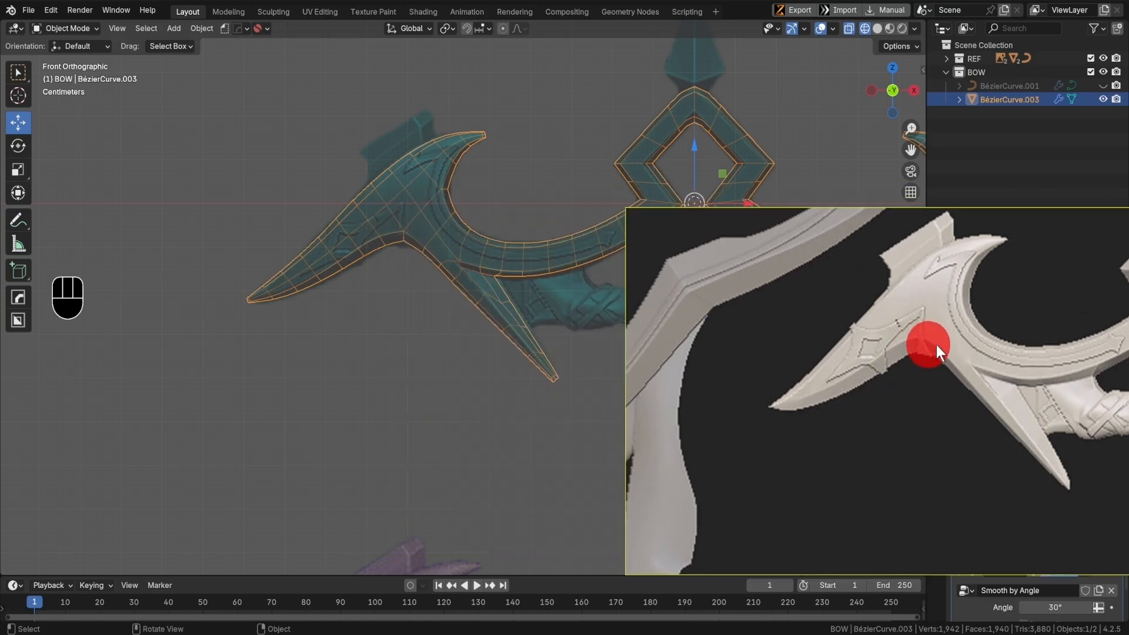
scroll(511, 294, "up", 2)
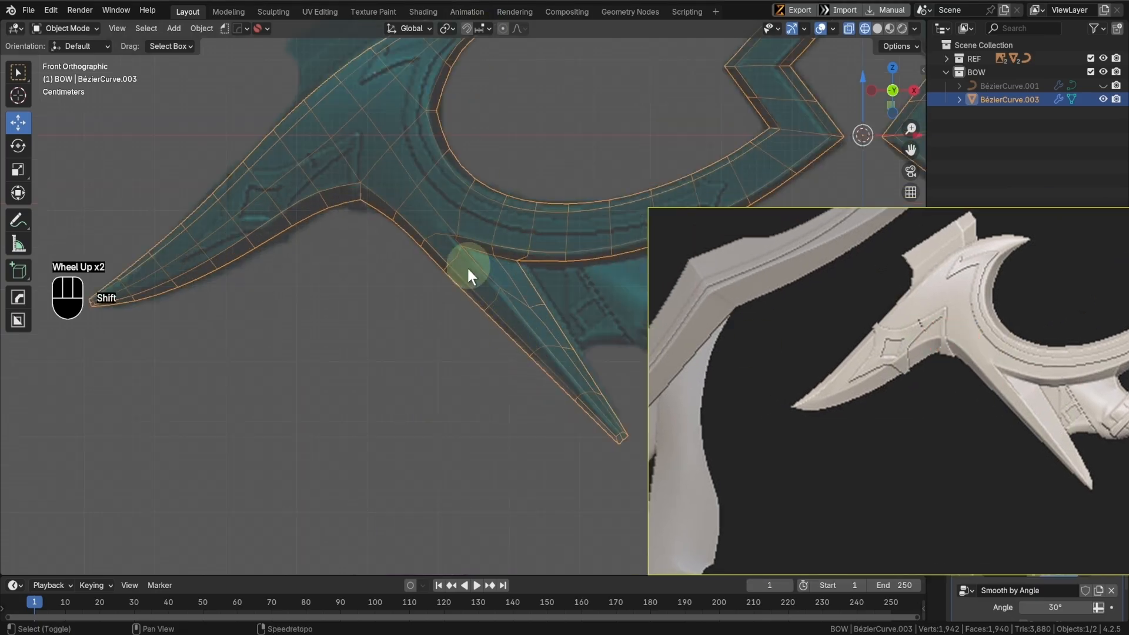
key("shift+z")
middle_click_drag(467, 266, 464, 320, "shift")
scroll(511, 288, "up", 2)
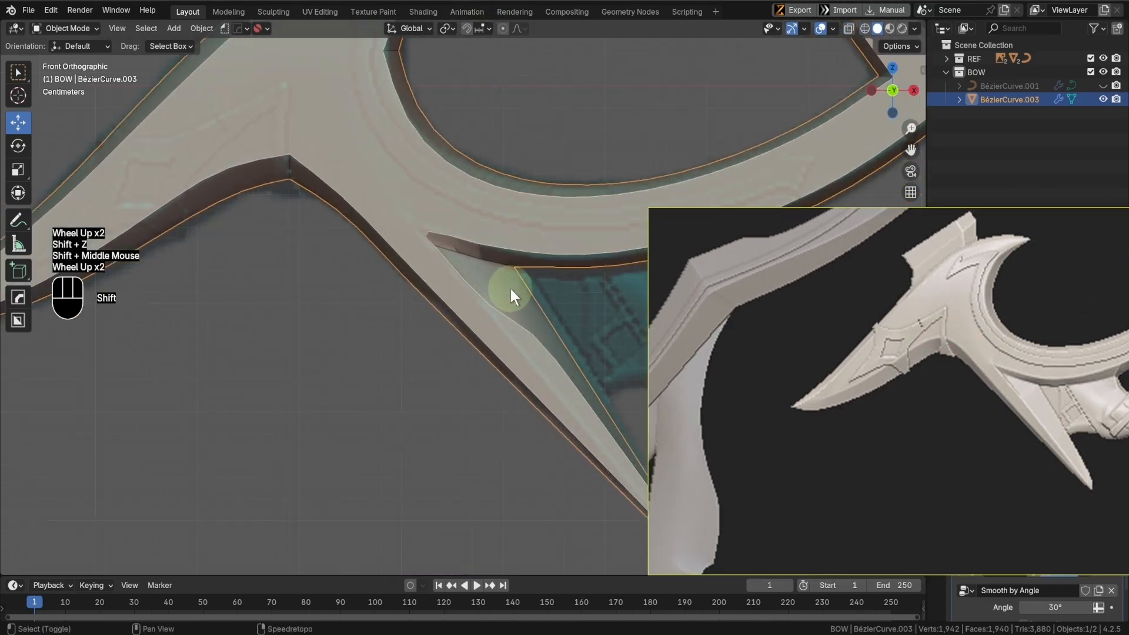
- Hide the REF collection, enter Edit Mode and display the Subdivision modifier's result on the editing cage
left_click(1103, 58)
middle_click_drag(552, 290, 495, 266, "shift")
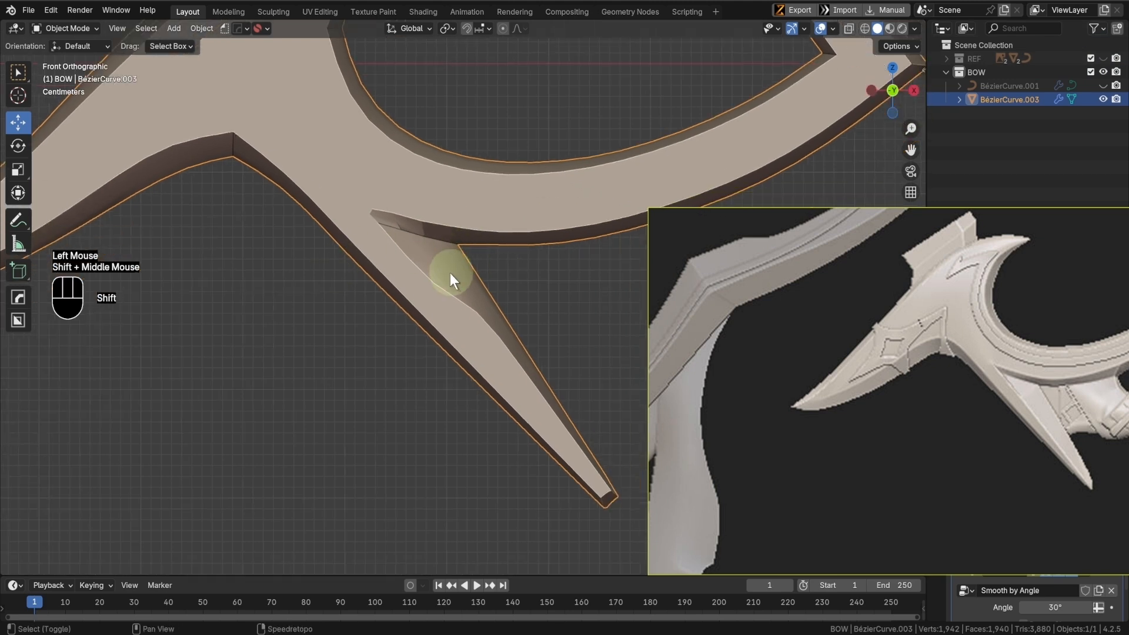
key("Tab")
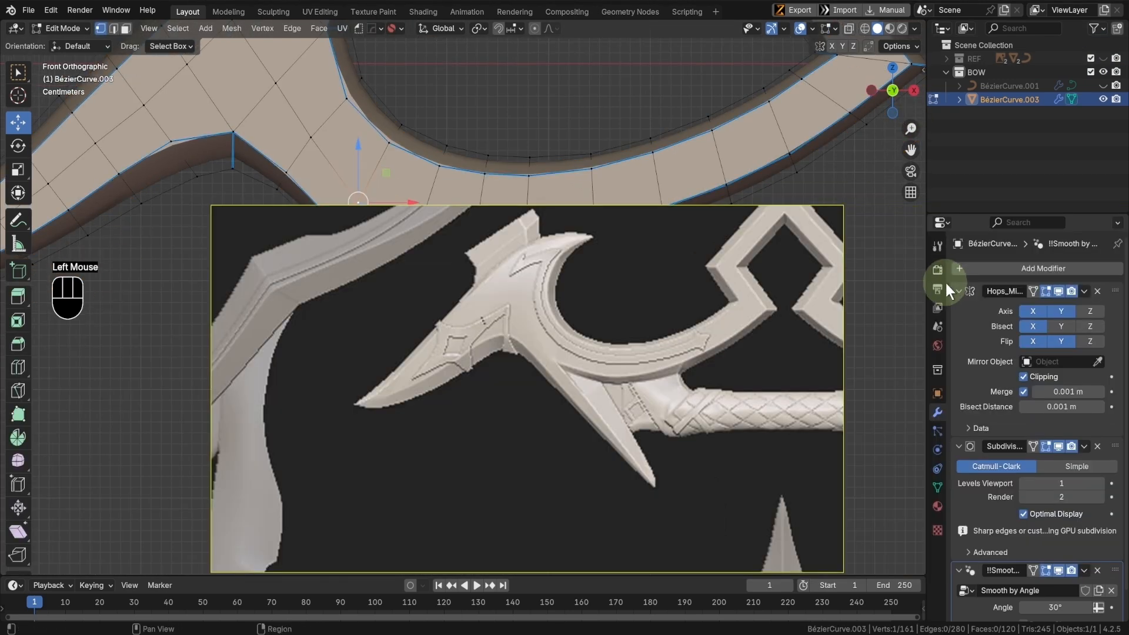
left_click(958, 291)
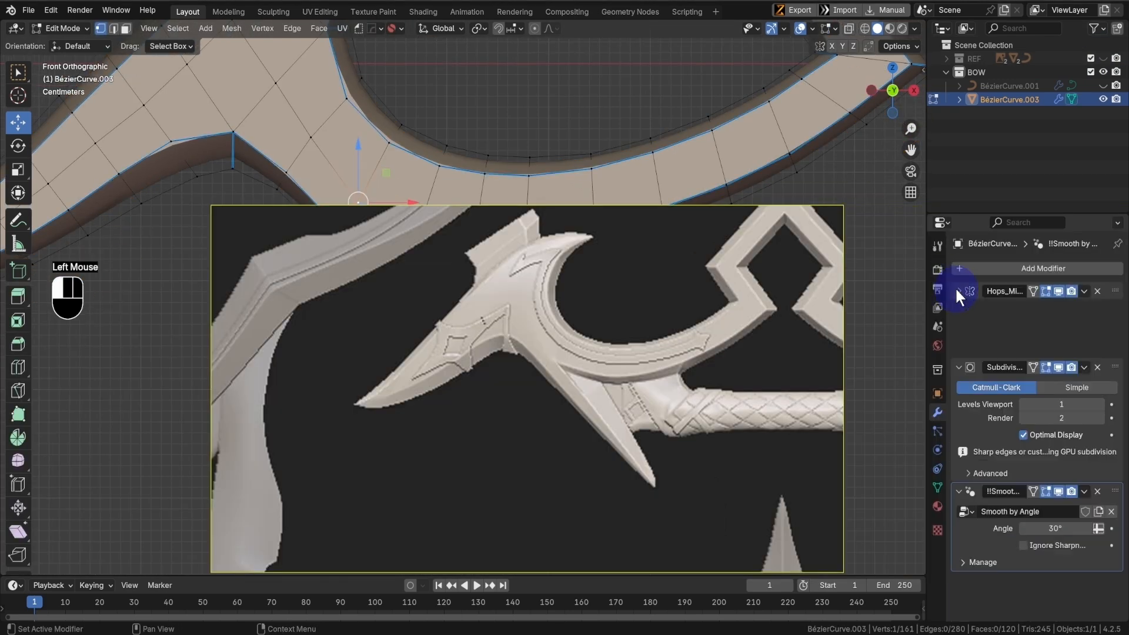
left_click(1035, 308)
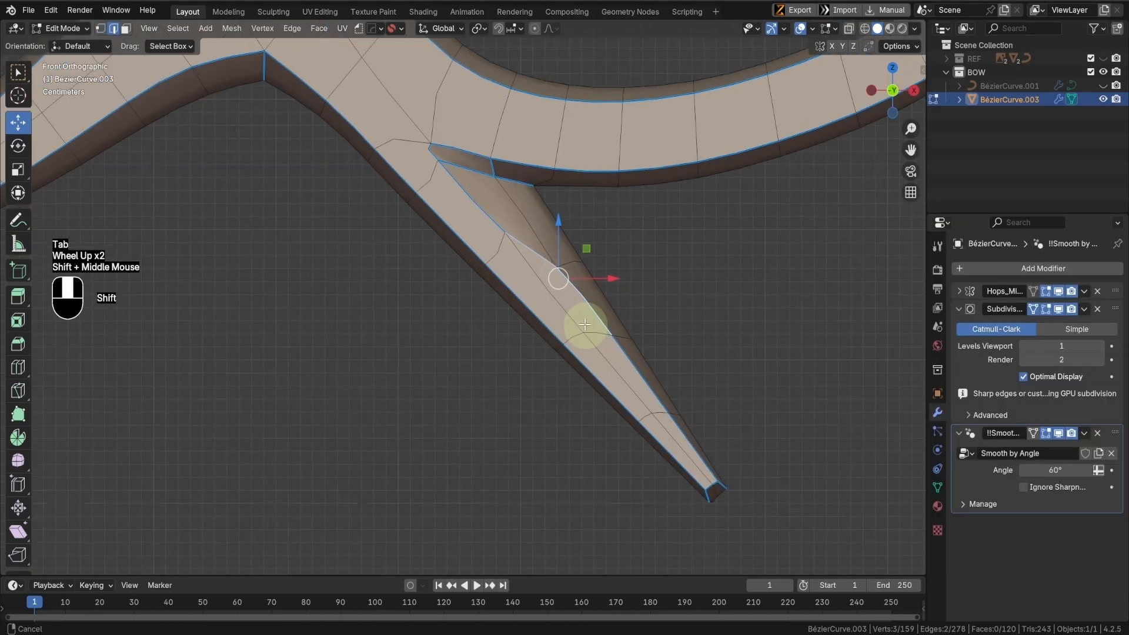
- Select the edges along the lower spike's inner side down to its tip and mark them sharp
middle_click_drag(584, 325, 573, 308, "shift")
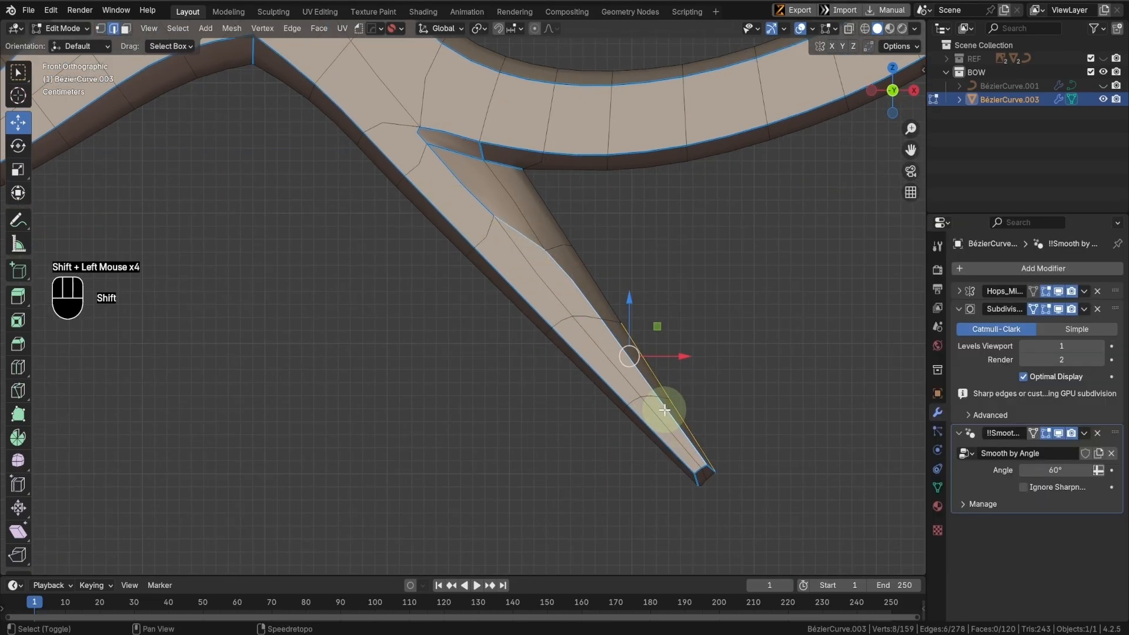
key("ctrl+x")
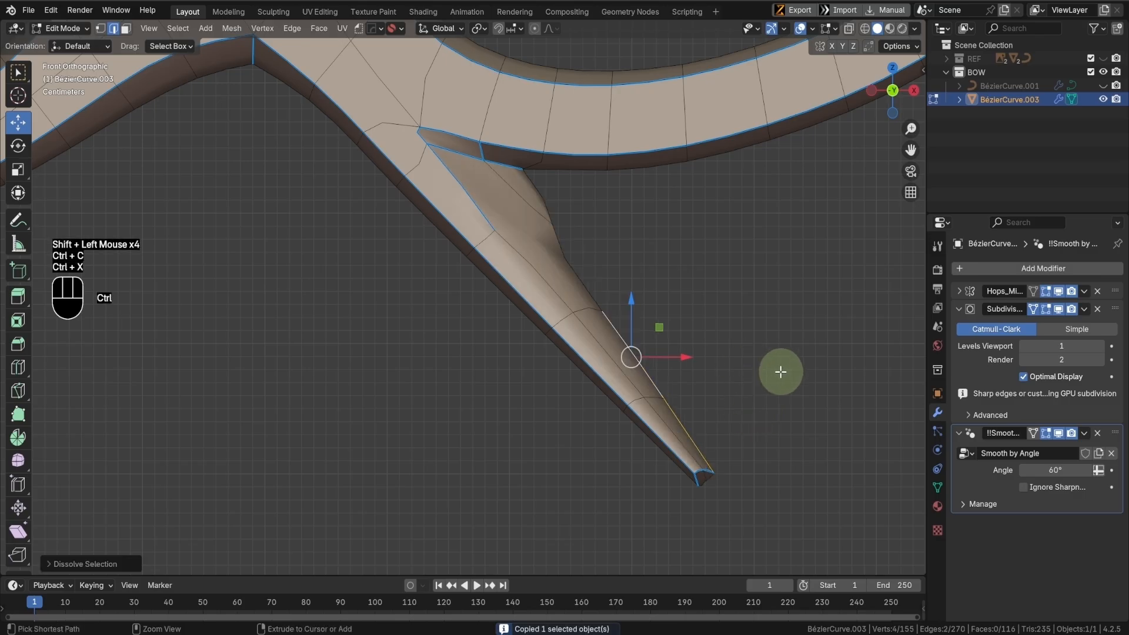
key("ctrl+z")
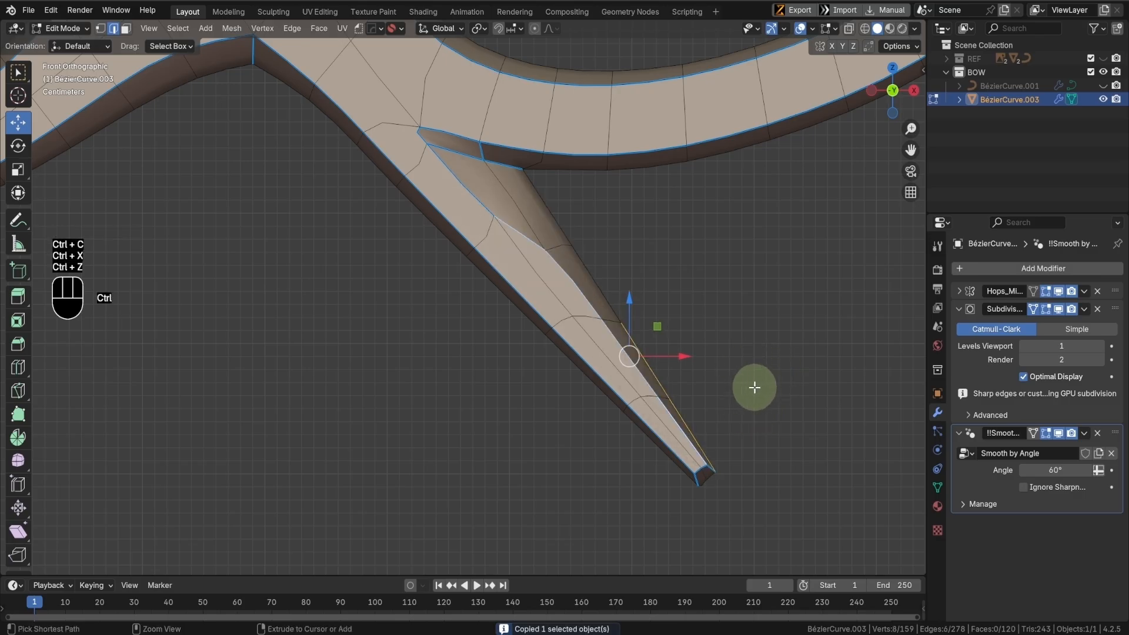
key("ctrl+e")
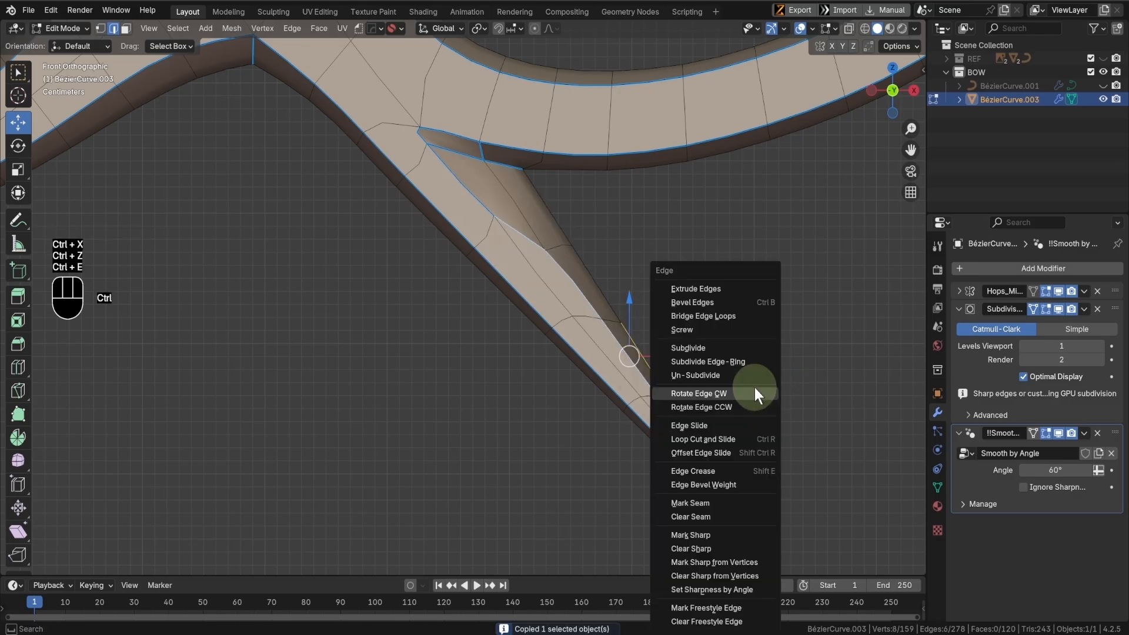
left_click(729, 535)
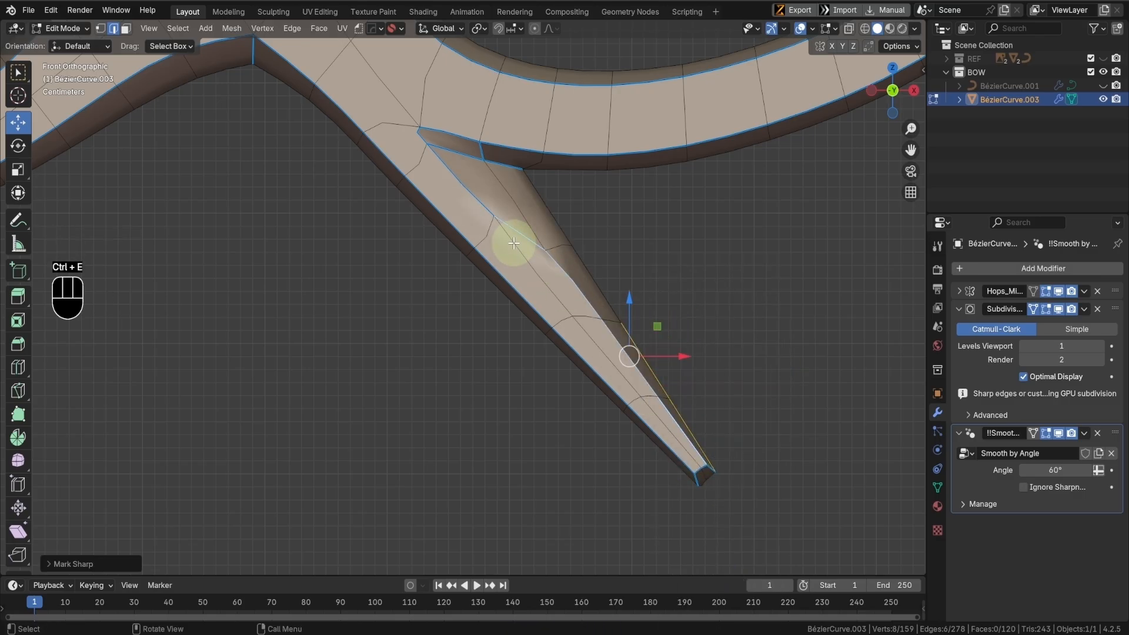
- Set the bevel weight and crease of the selected edges along the lower spike's inner side to 0
right_click(851, 176)
key("n")
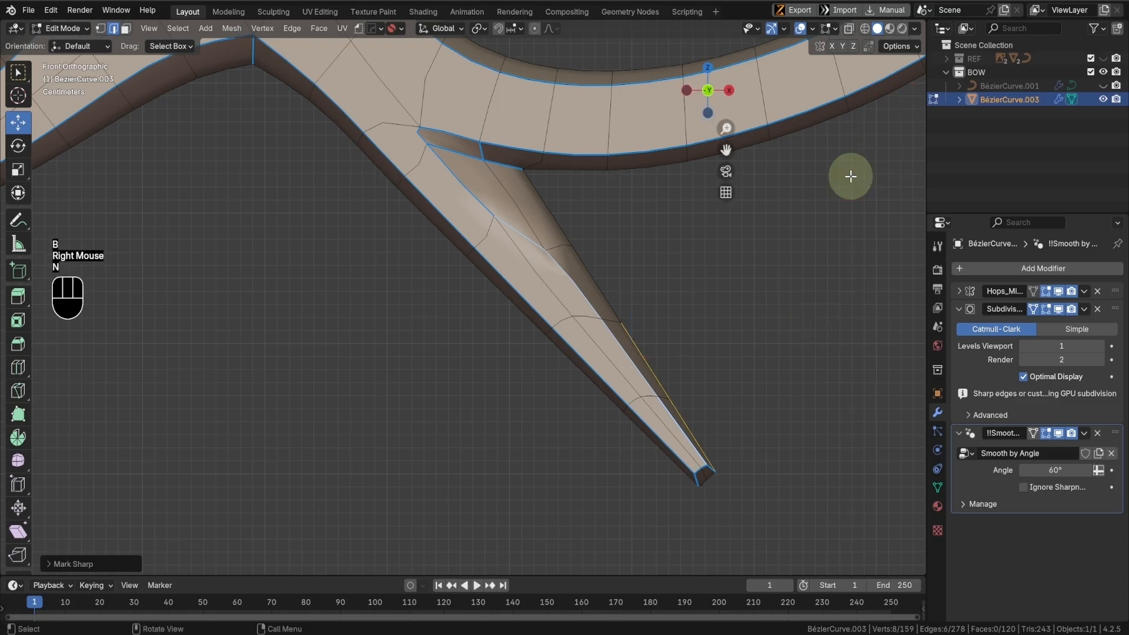
left_click(919, 72)
left_click(870, 219)
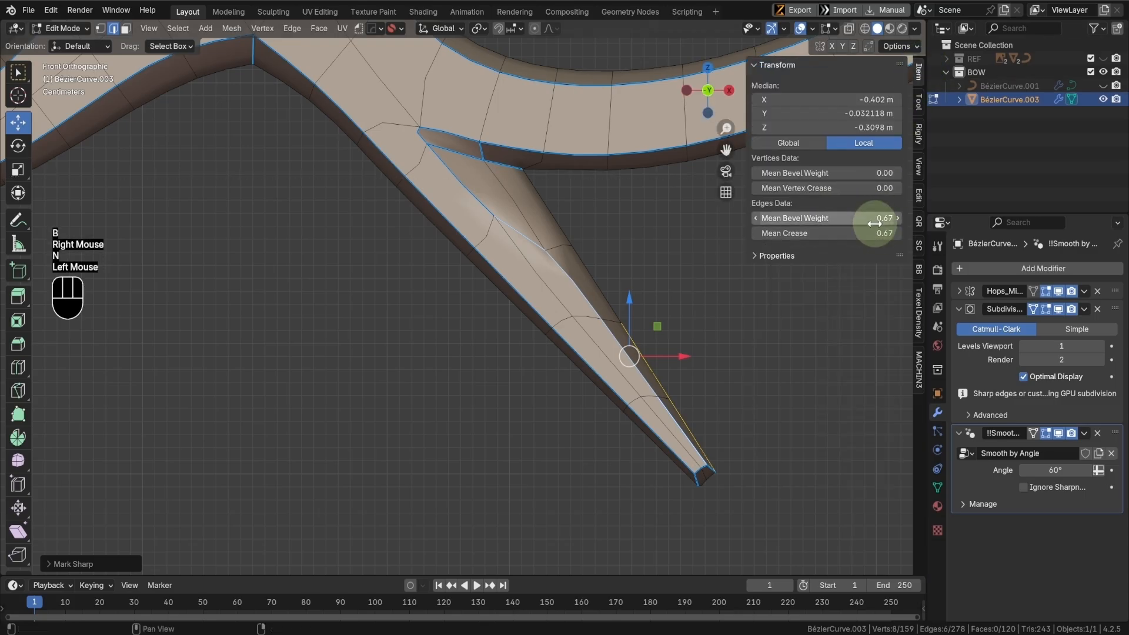
type("0")
key("Return")
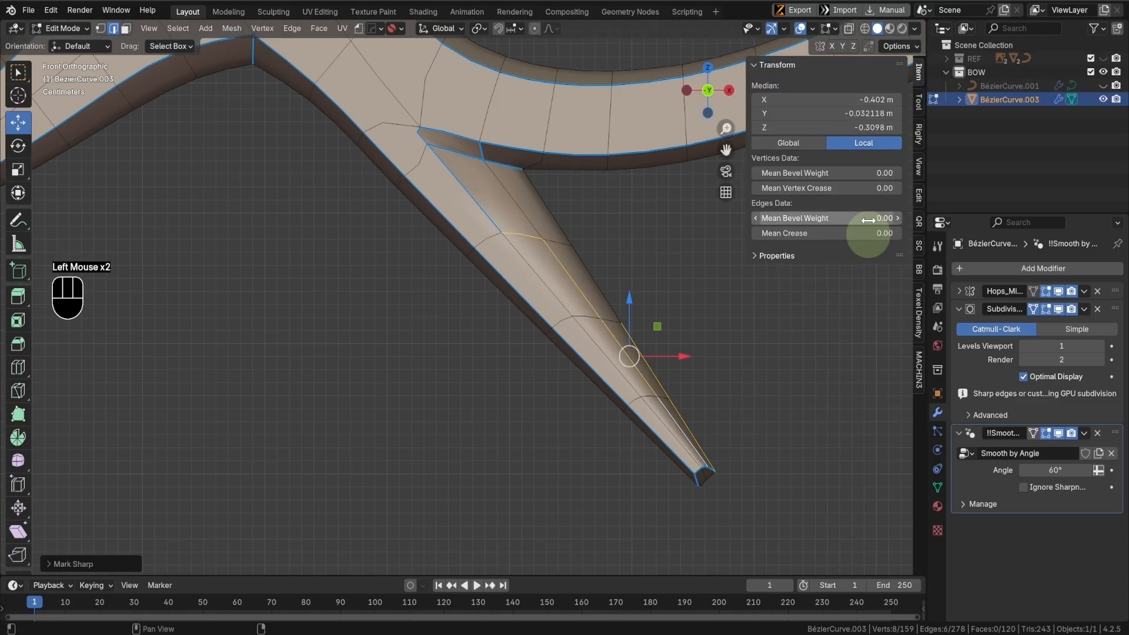
- Give the three edges along the lower spike's front ridge bevel weight 1 and crease about 0.98, and mark them sharp
left_click(591, 339)
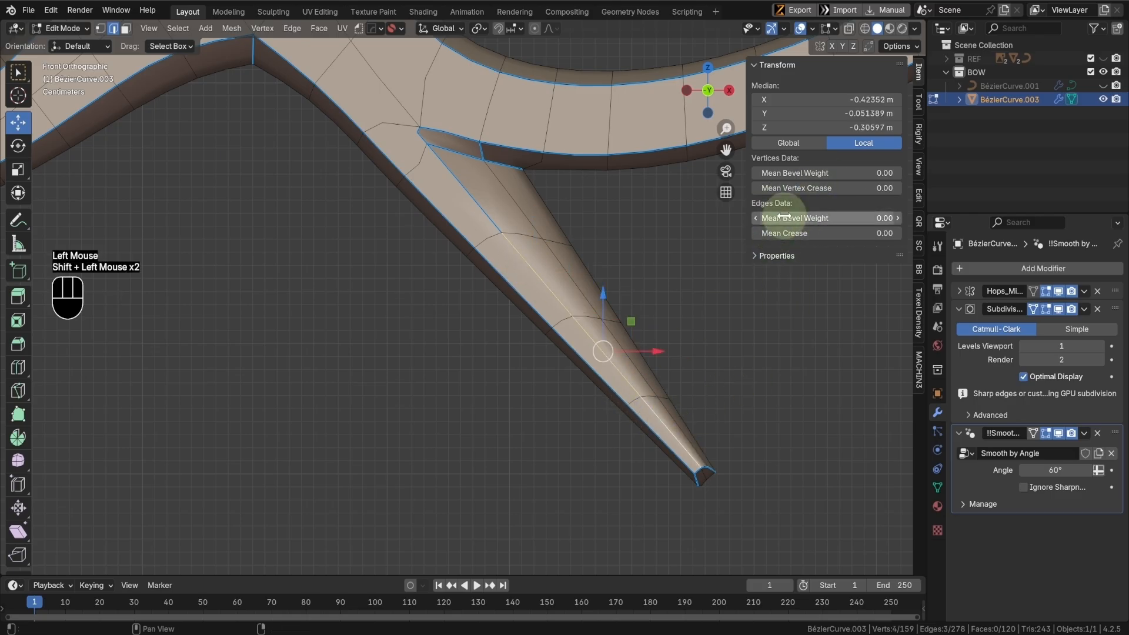
left_click(809, 216)
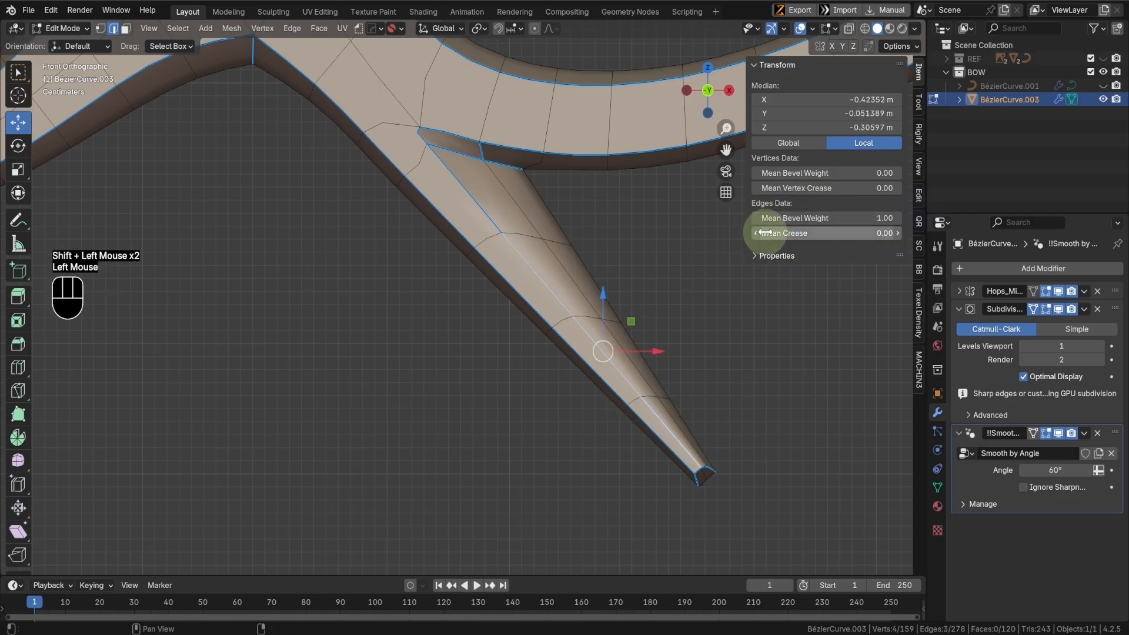
left_click_drag(995, 246, 160, 257)
key("ctrl+e")
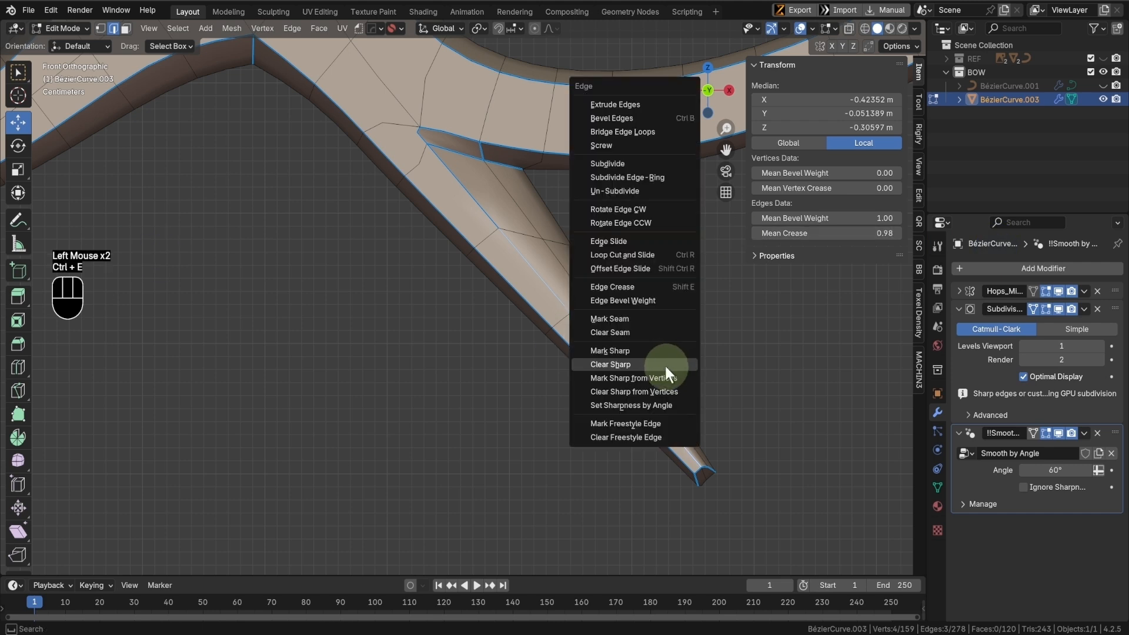
left_click(658, 352)
- Inspect the lower spike in wireframe and turn off the Subdivision modifier's viewport display in Edit Mode
key("Tab")
middle_click_drag(605, 353, 633, 438, "shift")
left_click(510, 265)
key("shift+z")
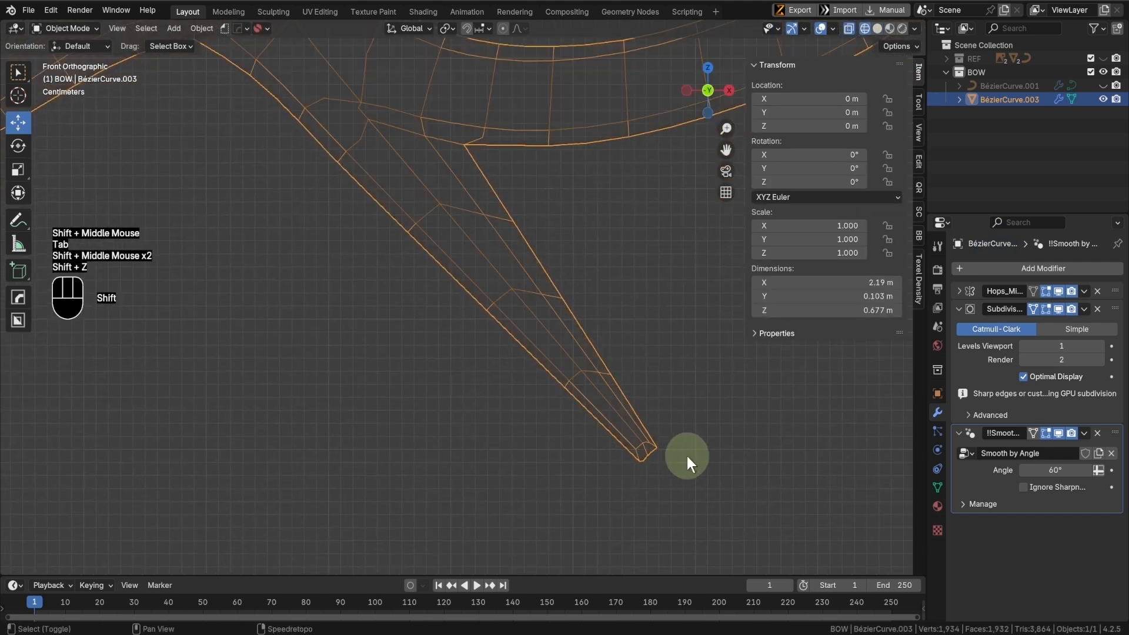
key("shift+z")
middle_click_drag(433, 232, 524, 312, "shift")
key("Tab")
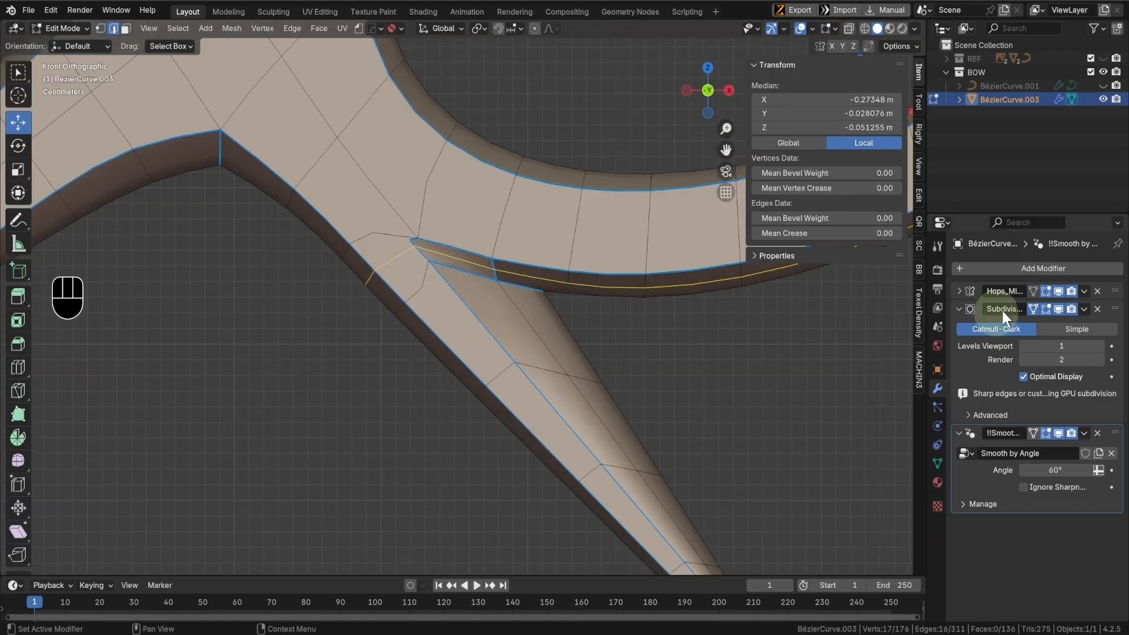
left_click(1058, 308)
left_click(1058, 309)
left_click(1058, 309)
scroll(376, 247, "down", 2)
middle_click_drag(277, 225, 397, 259, "shift")
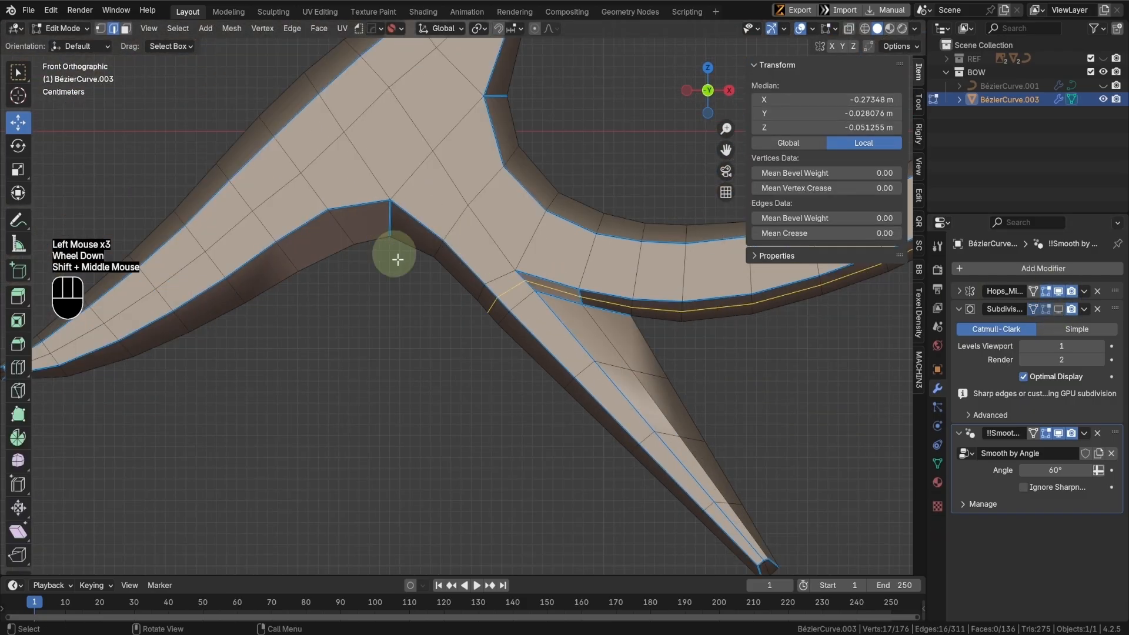
- Clear the sharp mark from the side edge at the arch between wing and spike, and set its bevel weight and crease to 0
left_click(390, 221, "alt")
key("ctrl+e")
left_click(446, 335)
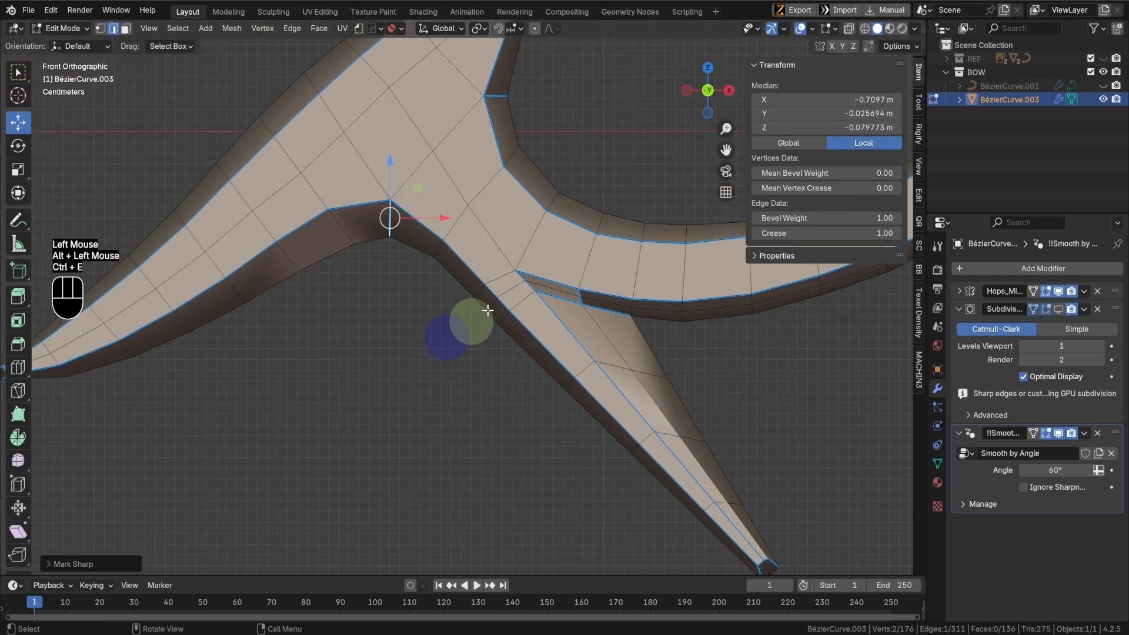
left_click_drag(867, 218, 867, 233)
type("0")
key("Return")
- Turn the Subdivision modifier's viewport display back on in Object Mode and set its viewport level to 2
key("Tab")
scroll(465, 275, "down", 3)
middle_click_drag(453, 275, 451, 285, "shift")
scroll(451, 286, "up", 1)
middle_click_drag(451, 285, 424, 308, "shift")
left_click(1057, 309)
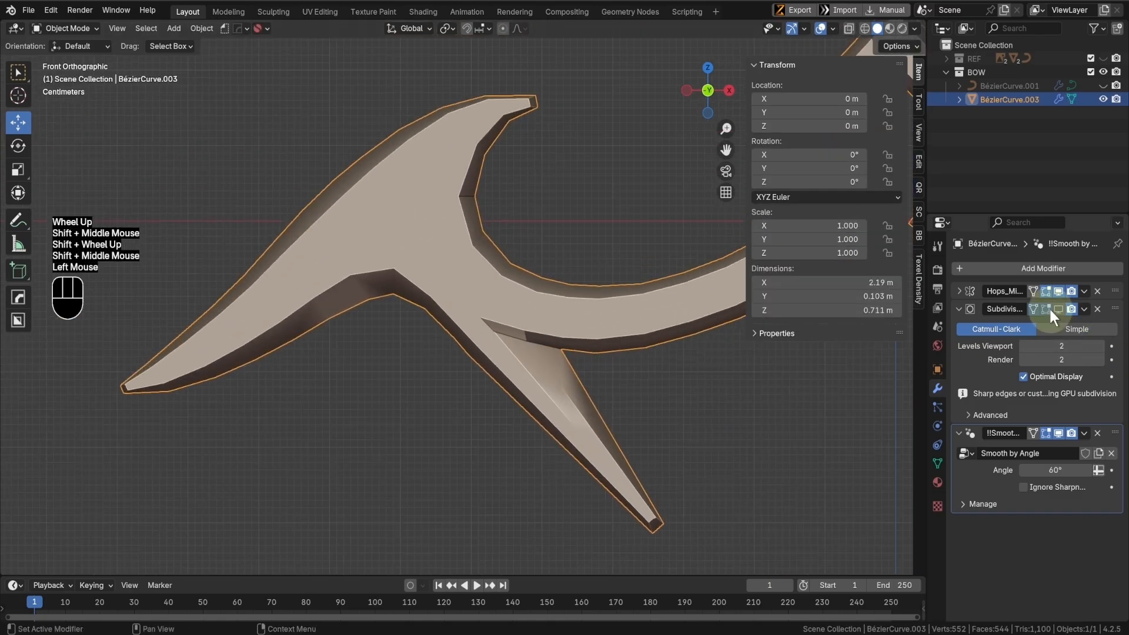
left_click_drag(1033, 347, 1044, 347)
middle_click_drag(438, 329, 450, 312, "shift")
- Set bevel weight and crease to 0 on the short side edge in the wing's inner curve
key("Tab")
left_click(477, 179, "alt")
left_click_drag(858, 219, 857, 243)
type("0")
key("Return")
middle_click_drag(536, 129, 527, 168, "shift")
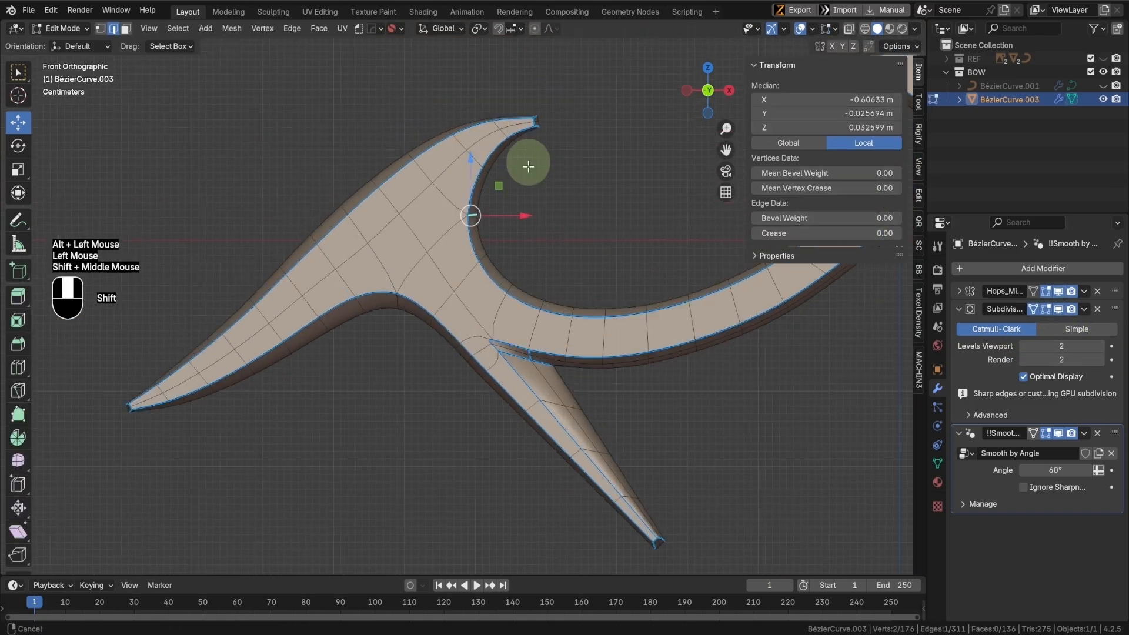
- Select the short side edges at the wing's tips and set their bevel weight and crease to 0
key("Tab")
middle_click_drag(498, 234, 411, 303, "shift")
key("Tab")
scroll(318, 127, "up", 2)
left_click(312, 118)
left_click(314, 100, "shift")
scroll(447, 194, "down", 3)
middle_click_drag(506, 176, 464, 282, "shift")
left_click(583, 207, "shift")
left_click(336, 266, "shift")
left_click(329, 259, "shift")
left_click_drag(824, 220, 824, 243)
type("0")
key("Return")
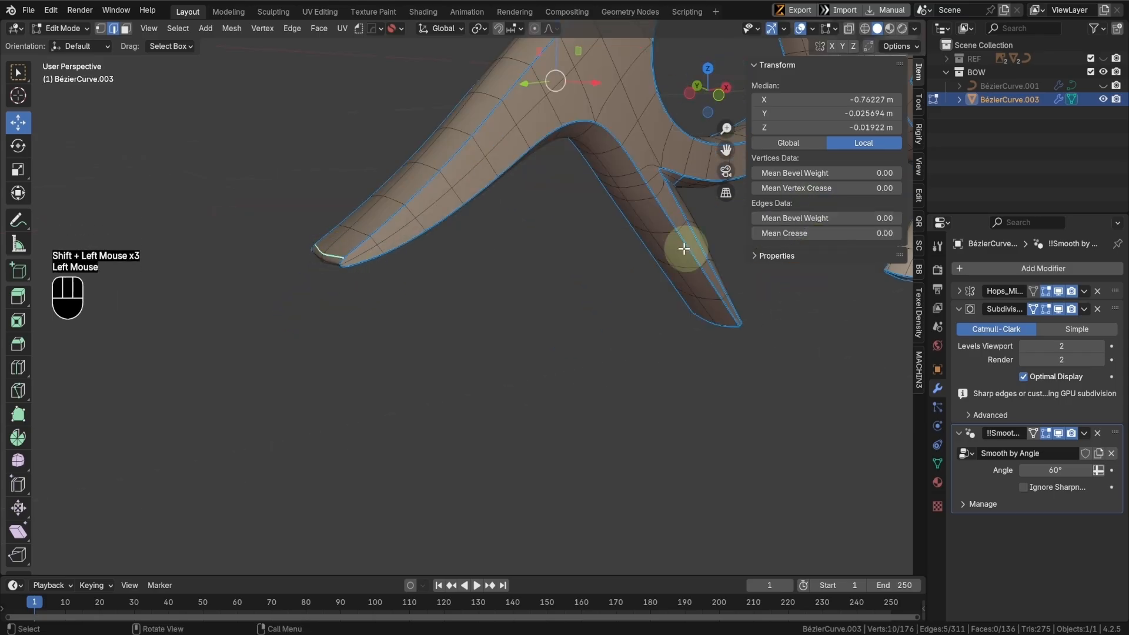
- Clear the sharp marks from the selected side edges and return to the front view in Object Mode
key("ctrl+e")
left_click(433, 295)
key("KP_1")
key("Tab")
- Add an edge loop across the band and down the spike, placed close to the notch corner
middle_click_drag(495, 282, 548, 288, "shift")
scroll(548, 288, "up", 2)
middle_click_drag(468, 242, 625, 303, "shift")
scroll(546, 263, "up", 1)
key("Tab")
scroll(579, 271, "up", 2)
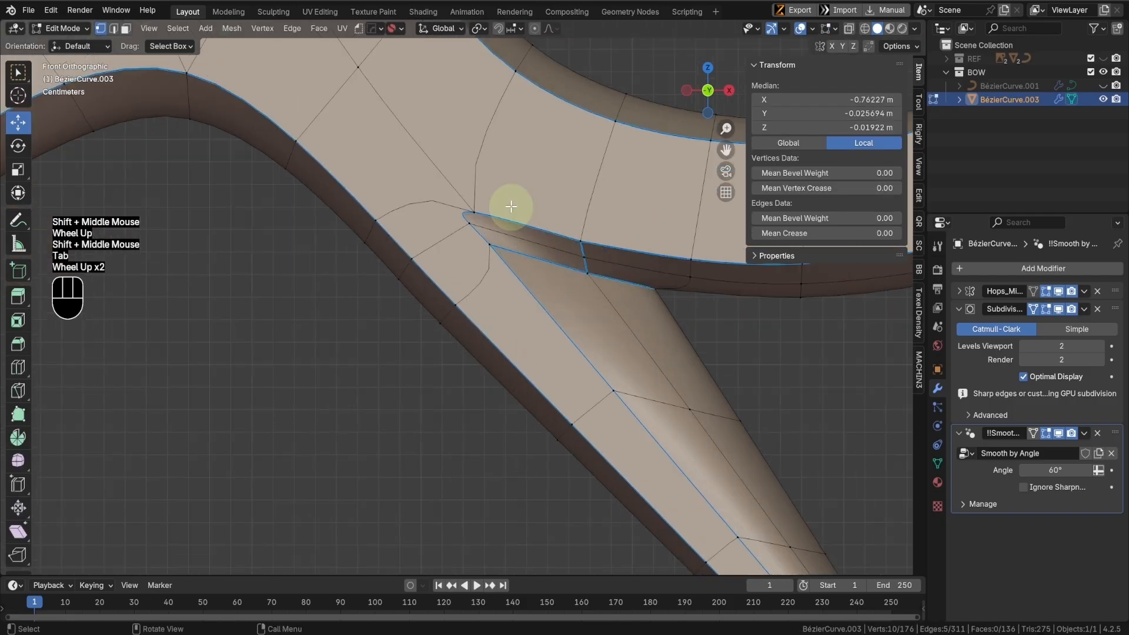
key("ctrl+r")
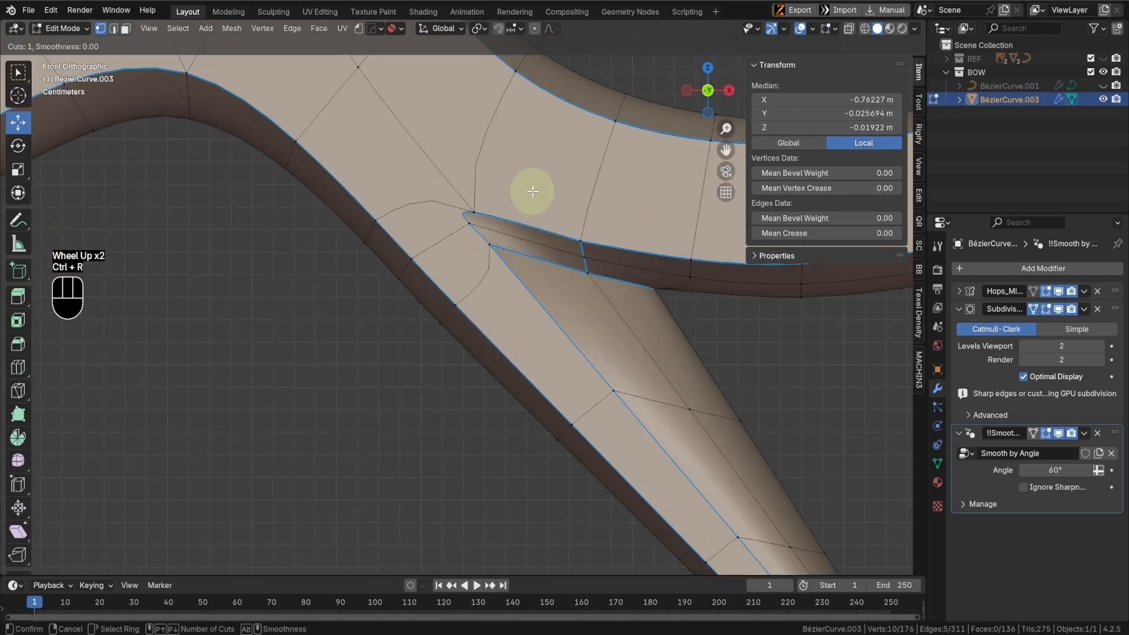
left_click(553, 111)
left_click(446, 89)
key("Tab")
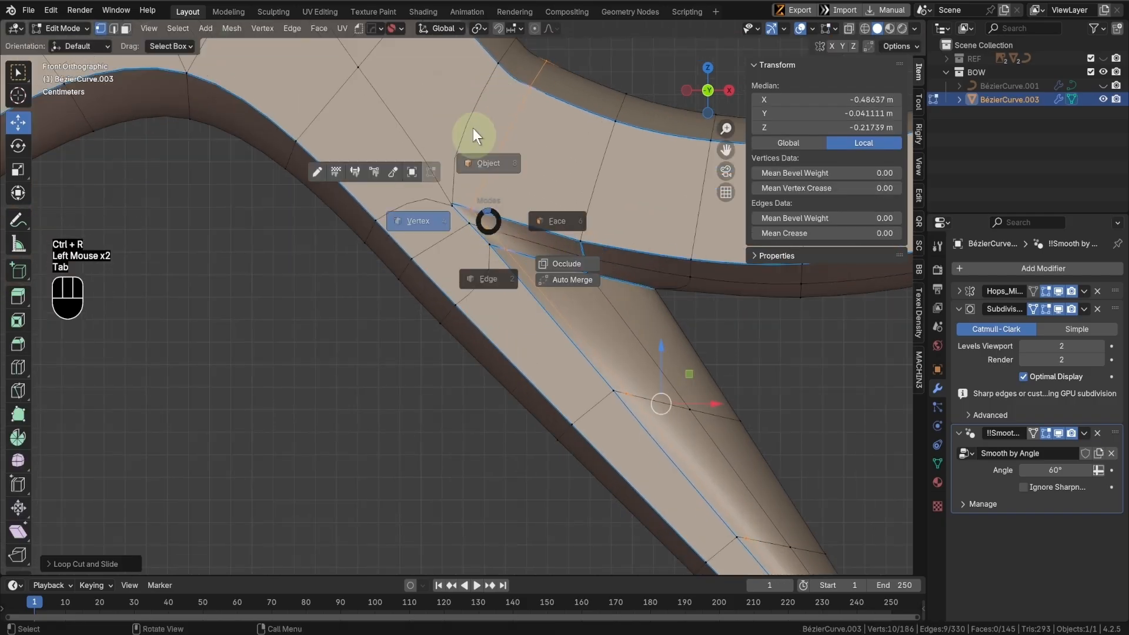
- Slide the new loop's side edge along the band's inner curve and check the smoothed result
scroll(473, 128, "down", 2)
middle_click_drag(473, 129, 588, 352, "shift")
scroll(553, 361, "up", 2)
middle_click_drag(580, 229, 616, 320, "shift")
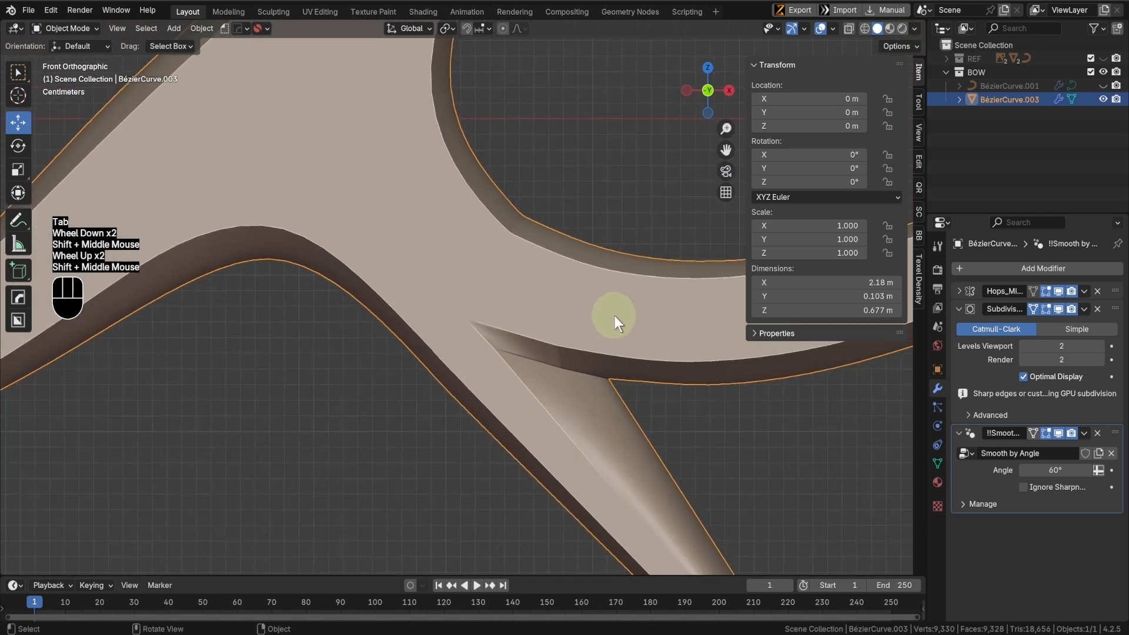
key("Tab")
left_click(523, 218)
left_click(548, 248, "shift")
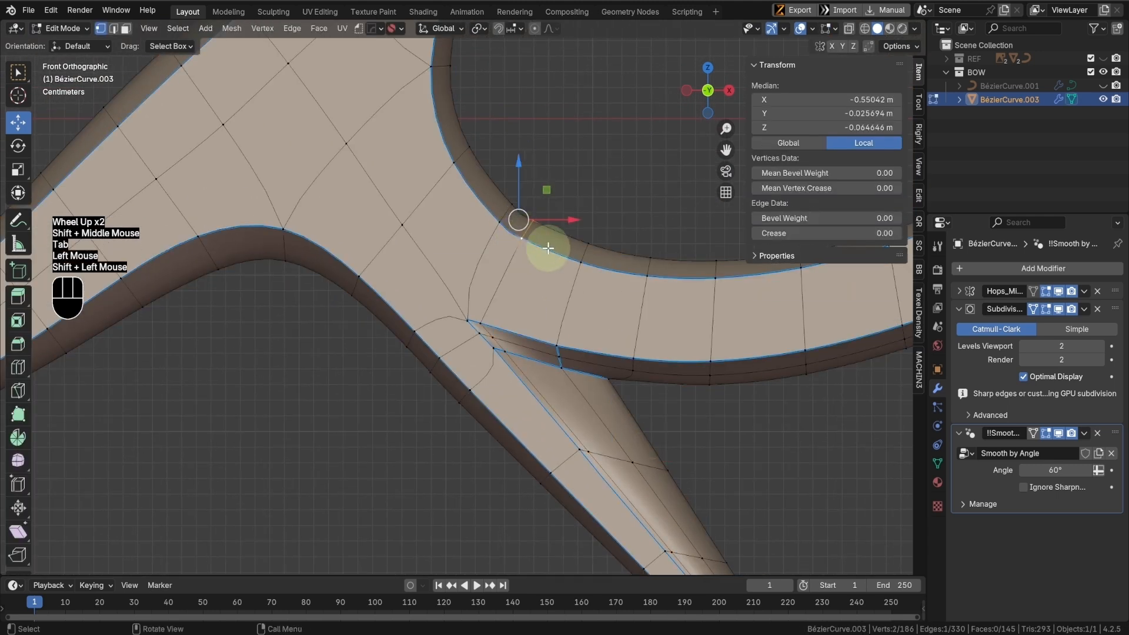
key("g")
key("g")
left_click(560, 256)
key("Tab")
scroll(544, 323, "down", 3)
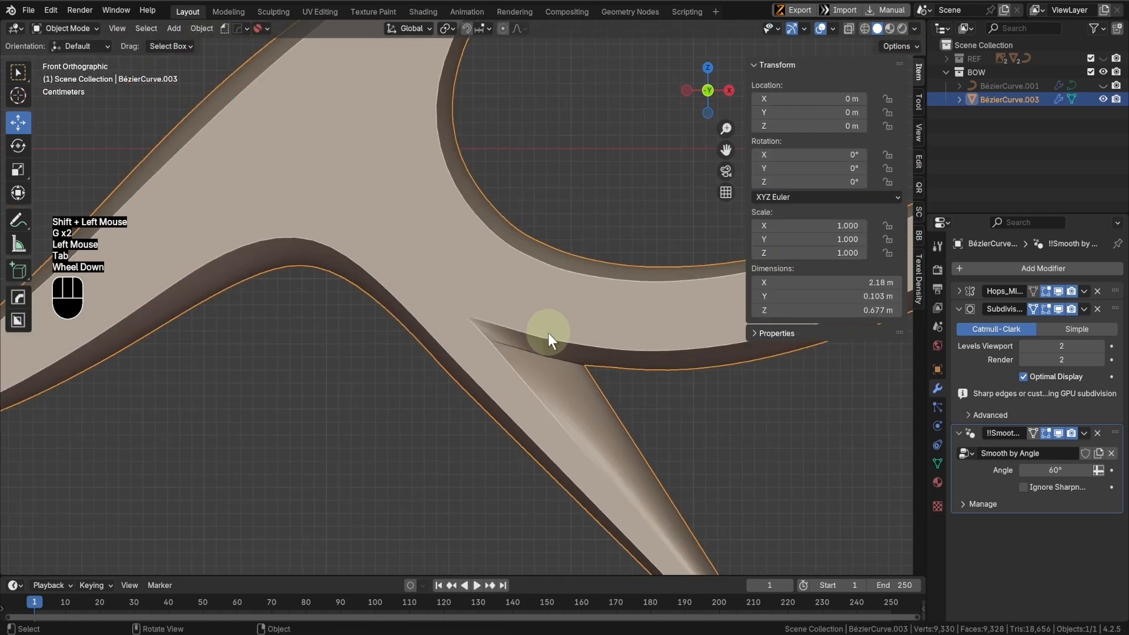
- Set the Subdivision modifier's viewport level to 1
middle_click_drag(545, 323, 529, 340, "shift")
scroll(529, 340, "up", 1)
left_click(1024, 345)
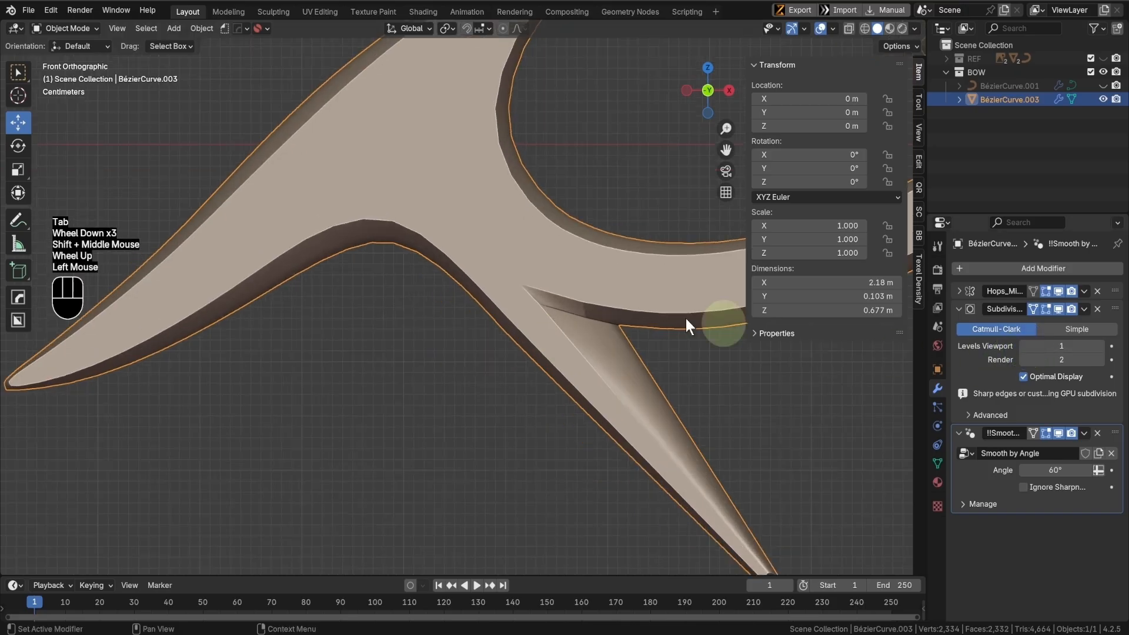
scroll(658, 303, "up", 1)
scroll(618, 274, "up", 1, "shift")
middle_click_drag(618, 274, 474, 313, "shift")
- Clear the sharp marks from the loop crossing the band and running down the spike's middle, and set its bevel weight and crease to 0
key("Tab")
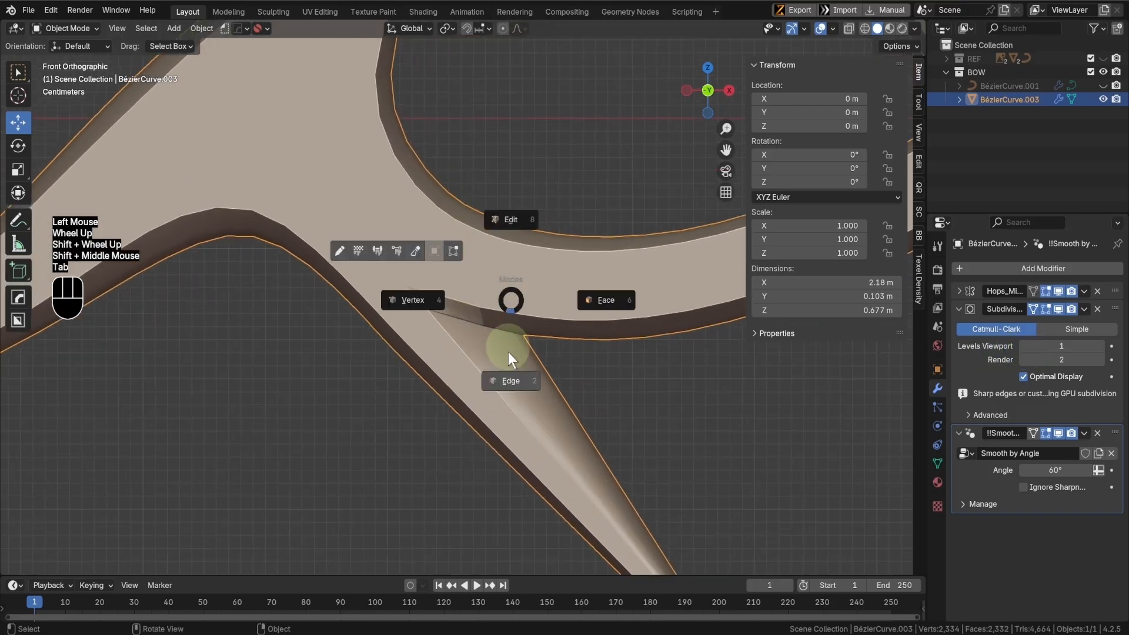
left_click(481, 318, "alt")
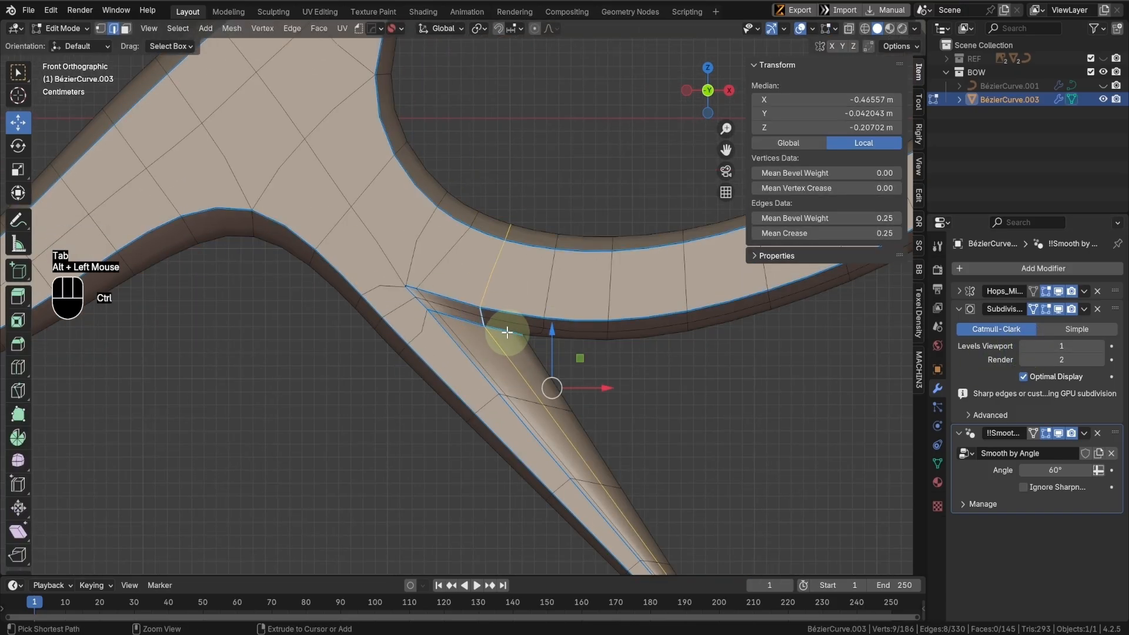
key("ctrl+e")
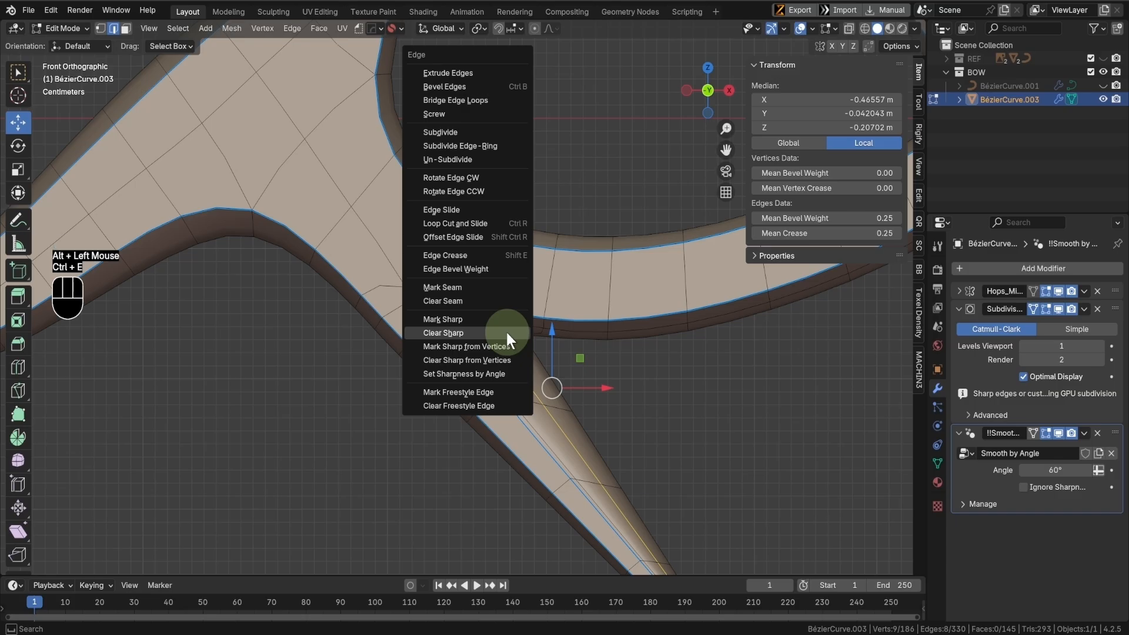
left_click(506, 333)
scroll(580, 335, "down", 2)
middle_click_drag(579, 338, 582, 380, "shift")
scroll(557, 353, "up", 4)
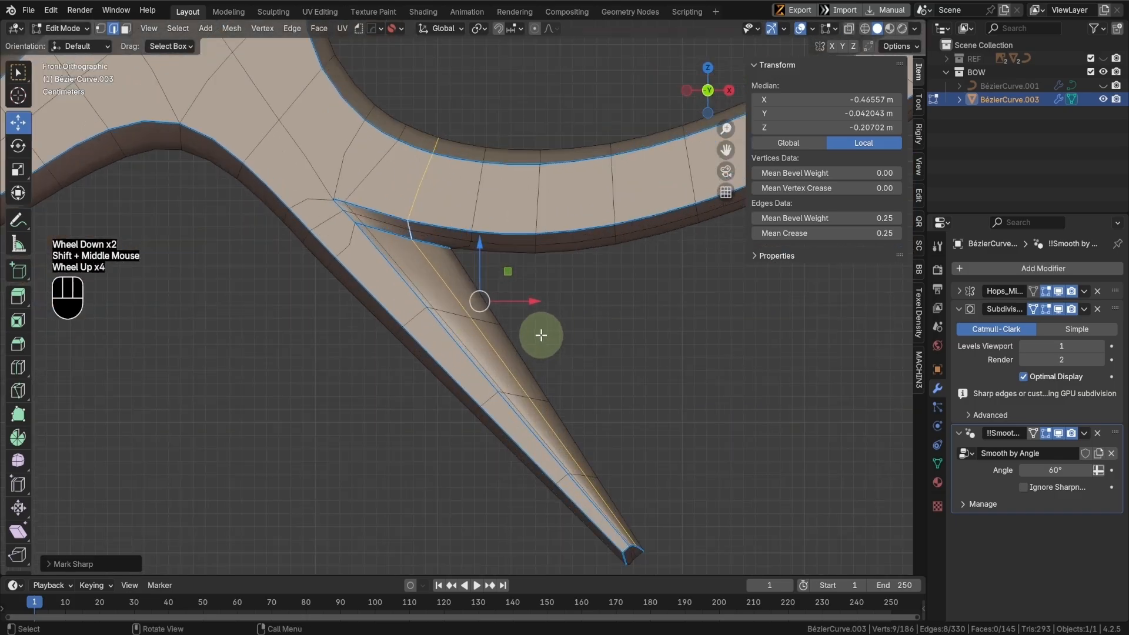
left_click(858, 217)
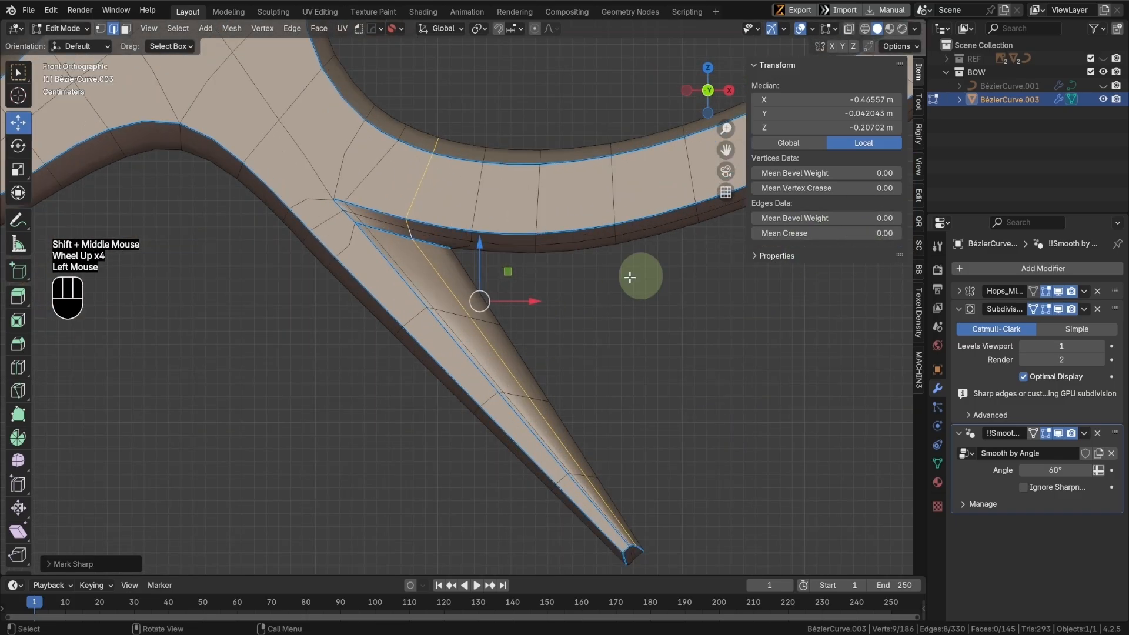
- Examine the notch where the spike joins the band from several angles, with and without the editing cage
key("Tab")
middle_click_drag(453, 231, 442, 290, "shift")
key("Tab")
left_click(420, 229)
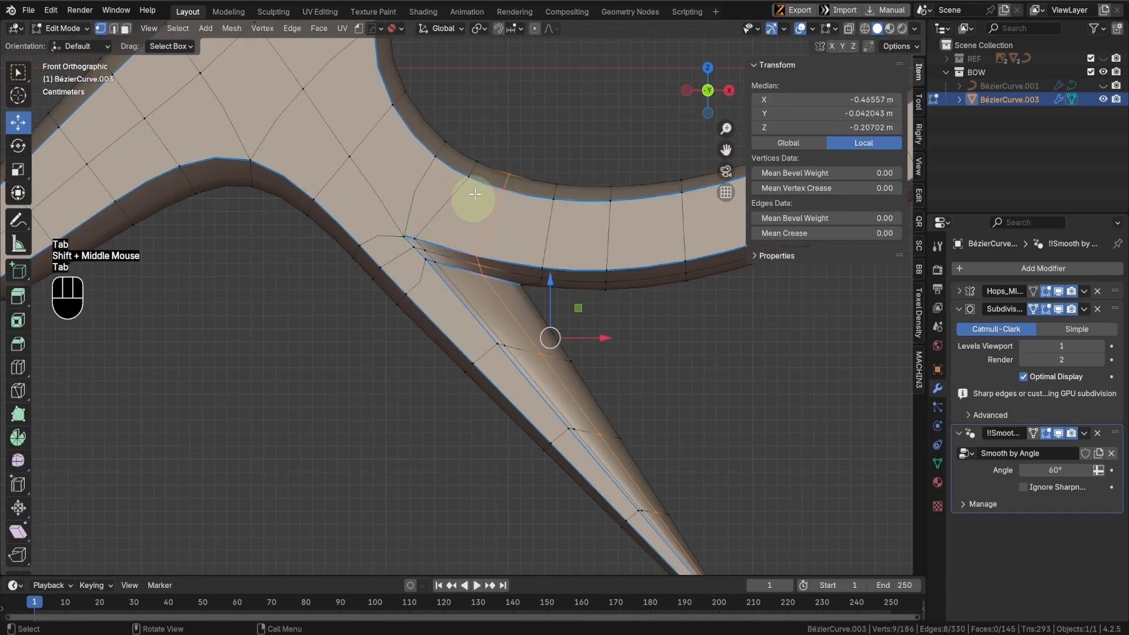
key("Tab")
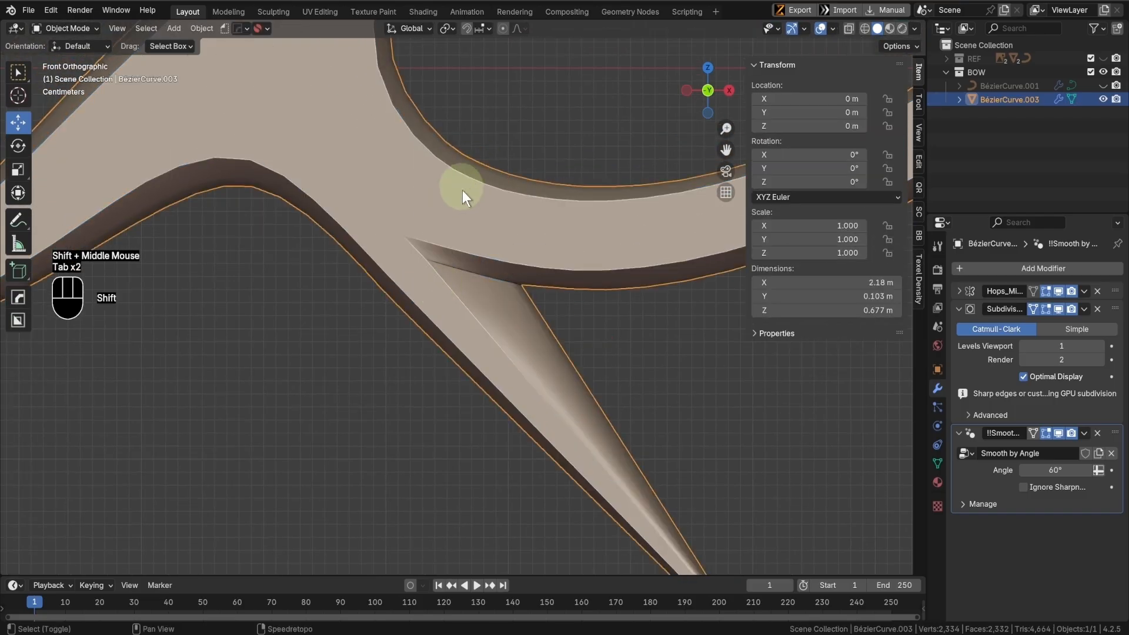
middle_click_drag(462, 189, 517, 235, "shift")
scroll(521, 321, "up", 4)
scroll(460, 323, "up", 1)
middle_click_drag(595, 366, 493, 351)
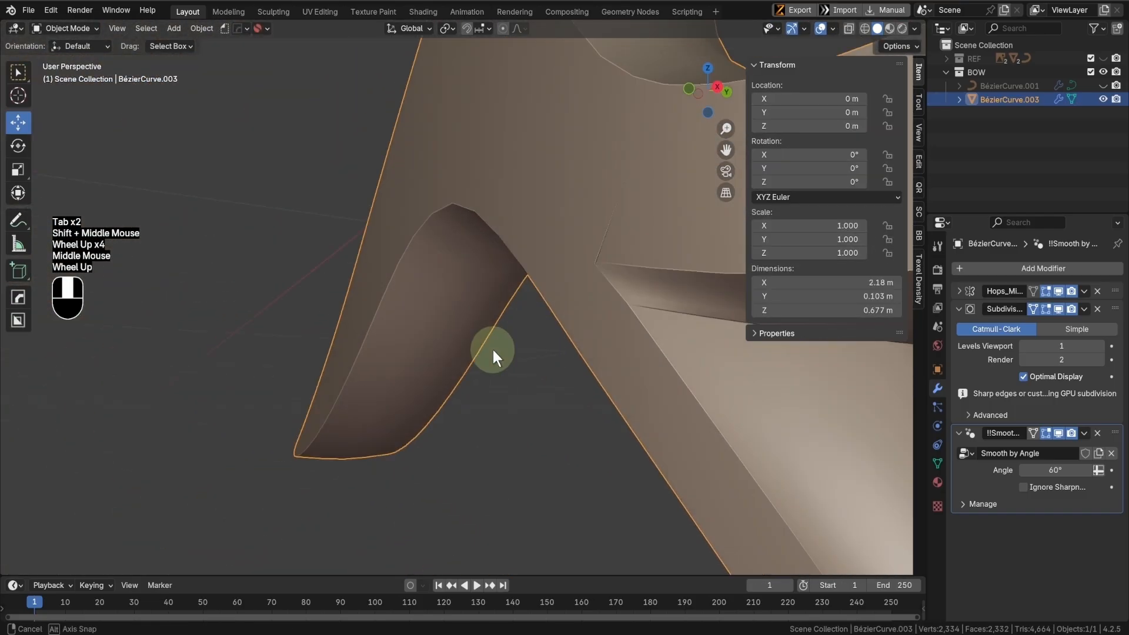
scroll(493, 350, "up", 2)
middle_click_drag(549, 315, 504, 273, "shift")
key("Tab")
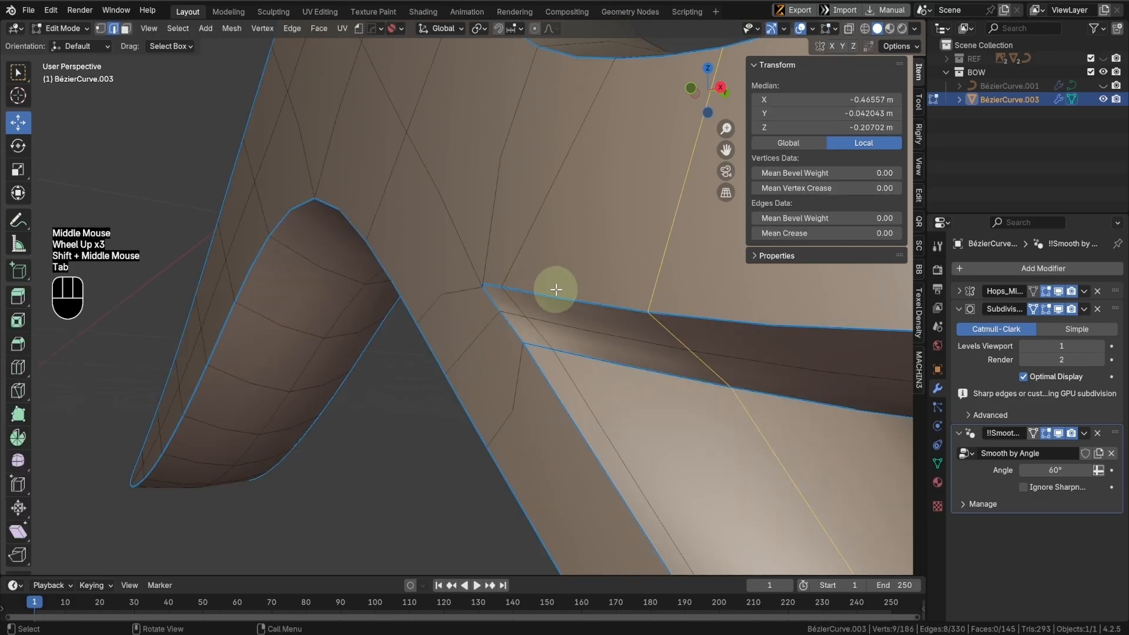
key("Tab")
middle_click_drag(517, 321, 567, 329)
left_click(444, 269)
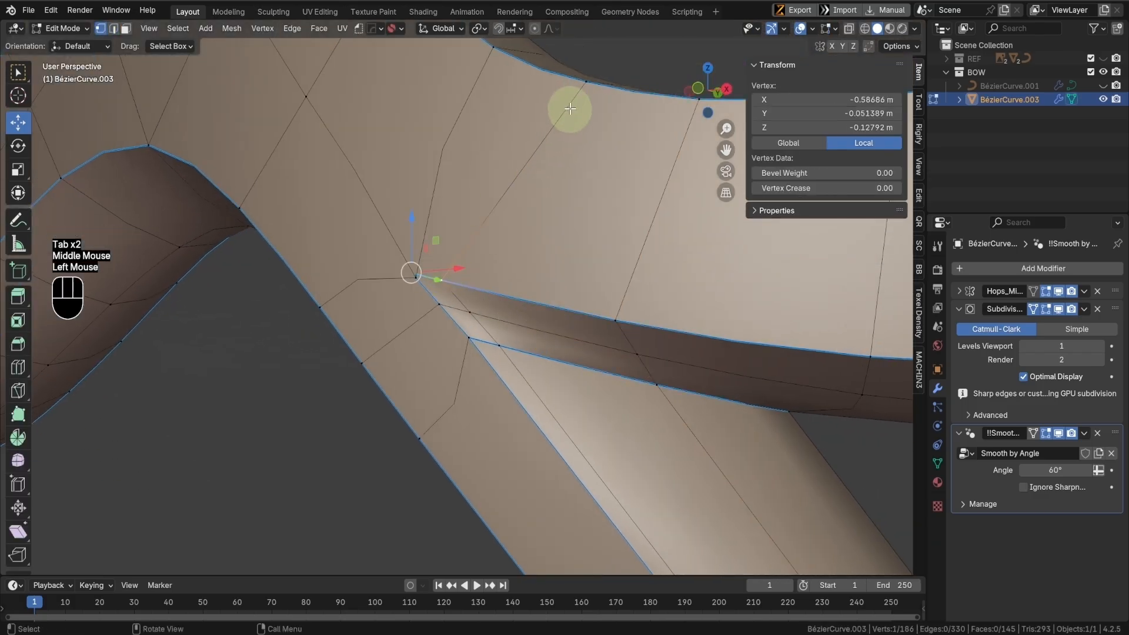
- Dissolve the edge loop running from the band's inner curve past the notch corner and down the spike
left_click(537, 204, "alt")
key("Tab")
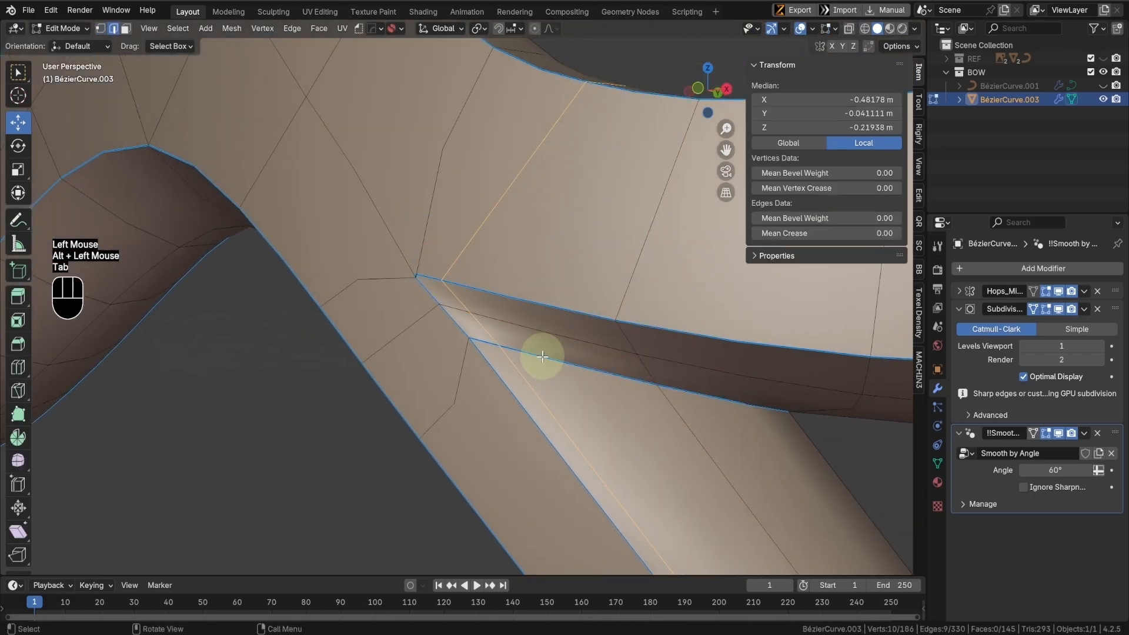
key("ctrl+x")
key("Tab")
scroll(521, 213, "down", 2)
middle_click_drag(529, 247, 684, 342)
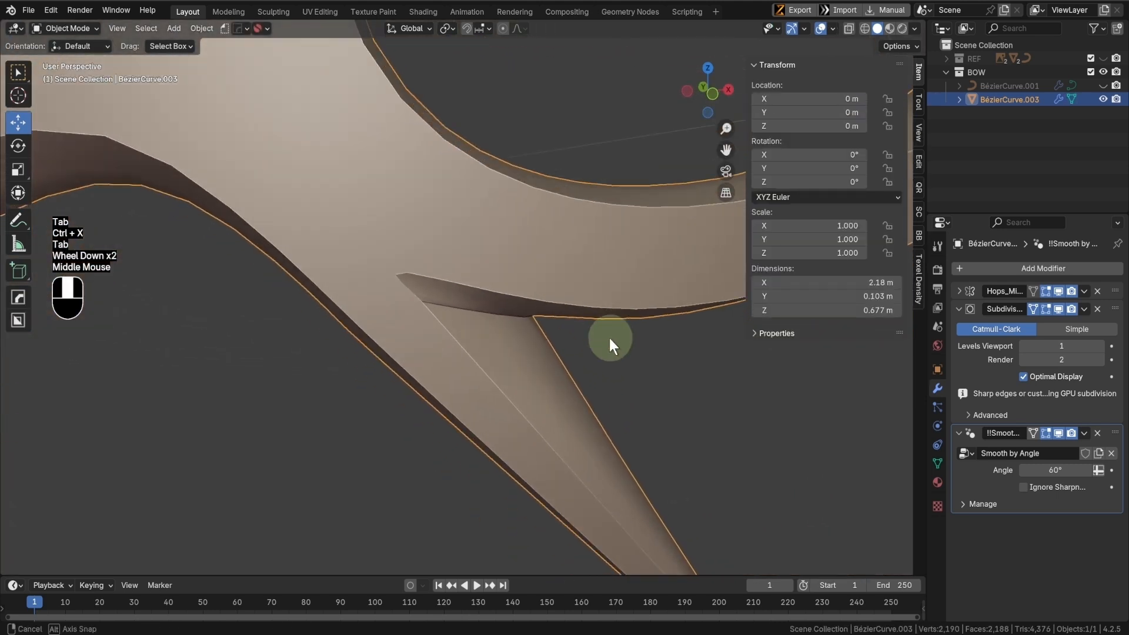
- Add an edge loop across the band and down the spike, between the spike's middle loop and its outer side
key("Tab")
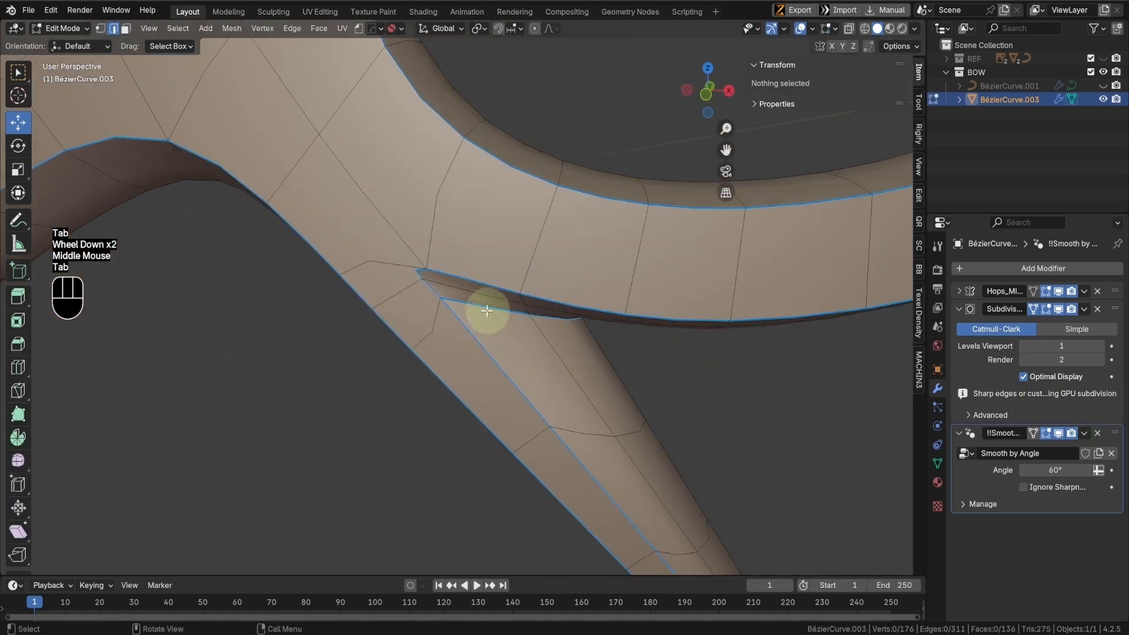
left_click(536, 316)
left_click(627, 302, "ctrl")
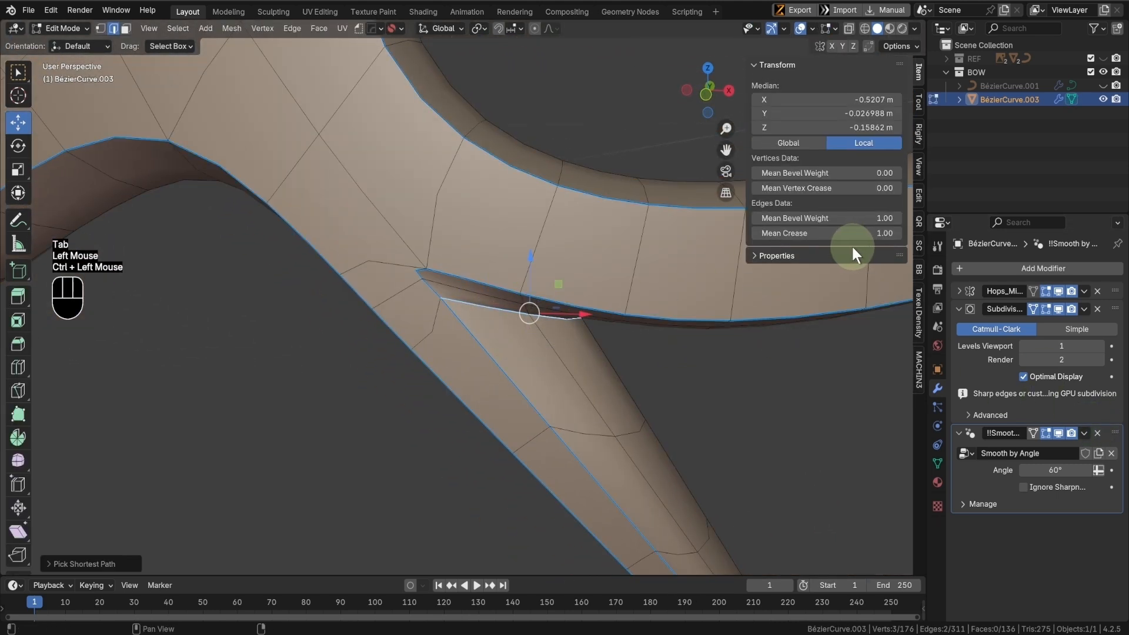
middle_click_drag(549, 318, 518, 353)
scroll(575, 370, "up", 2, "shift")
middle_click_drag(518, 352, 481, 354)
double_click(547, 329)
key("Tab")
scroll(562, 294, "down", 2)
middle_click_drag(562, 294, 507, 271)
- Check the viewport shading options and select the front edge at the spike's root beside the notch
left_click(914, 29)
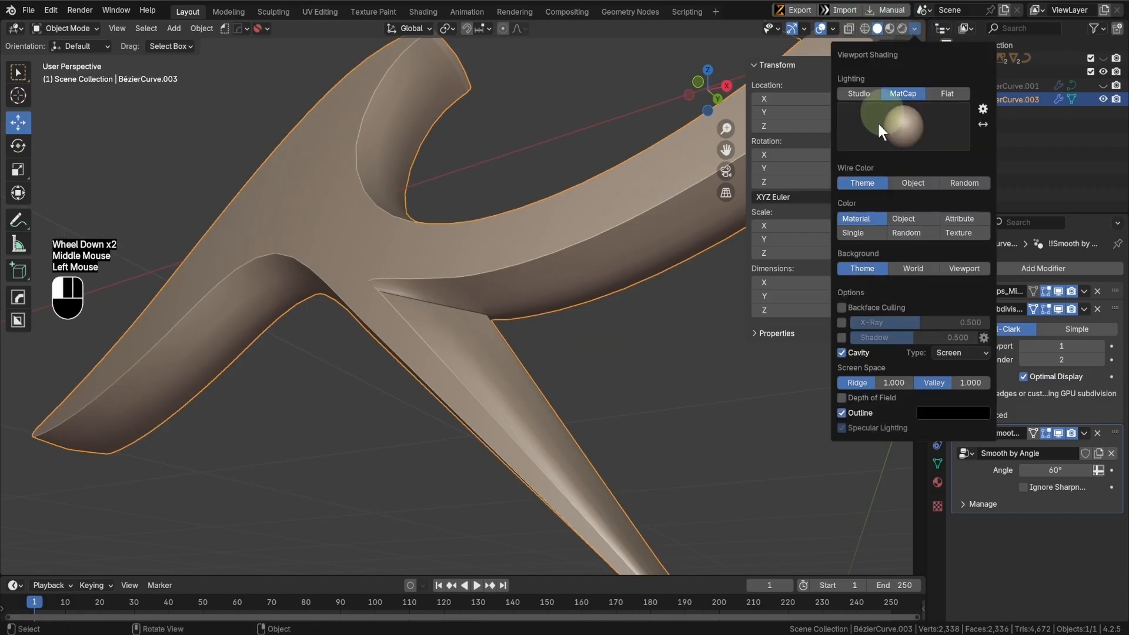
mouse_move(647, 331)
middle_mouse_down()
mouse_move(517, 347)
mouse_move(465, 319)
middle_mouse_up()
key("Tab")
scroll(456, 357, "up", 1)
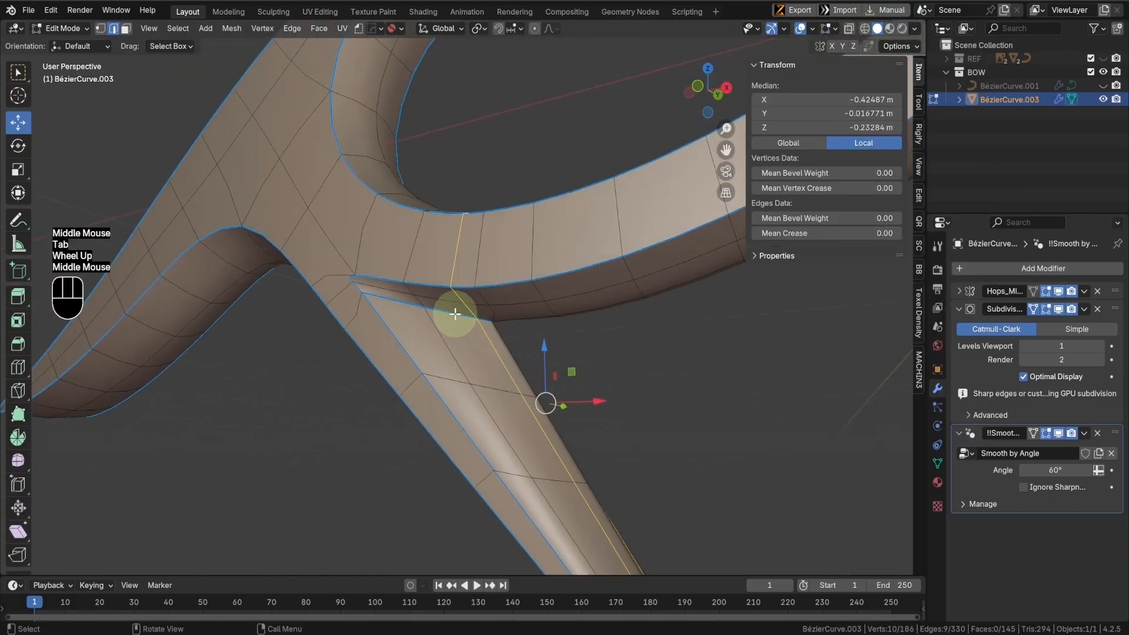
left_click(401, 305)
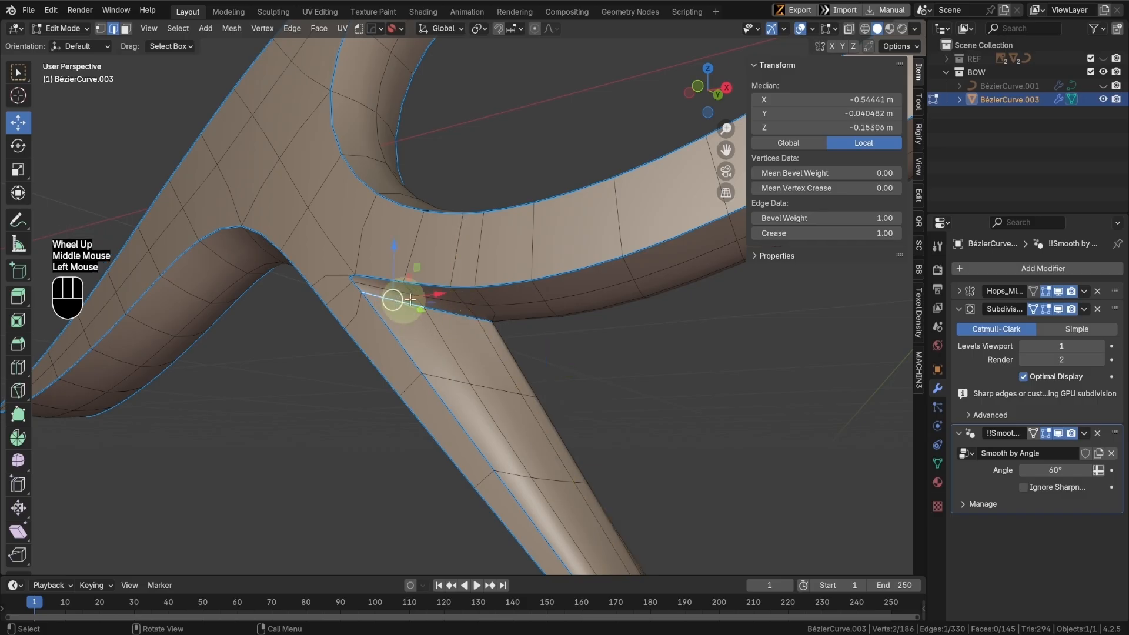
- Examine the junction of the lower prong and curved arm from several angles and compare it with the gray reference render
middle_click_drag(403, 302, 459, 305)
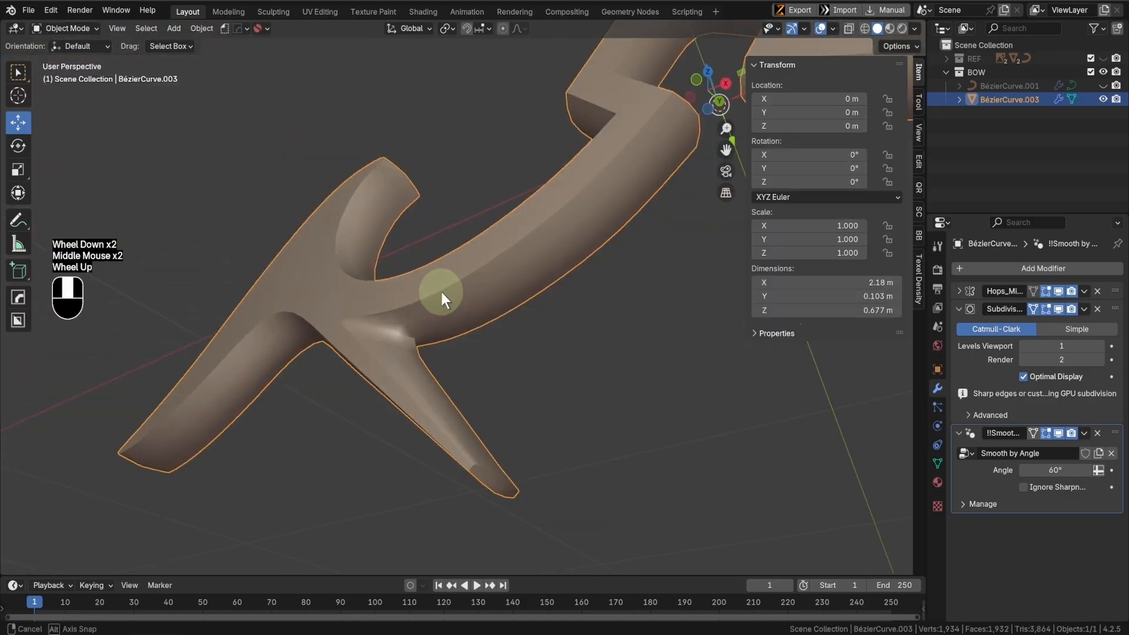
scroll(462, 324, "up", 1)
middle_click_drag(471, 336, 433, 338)
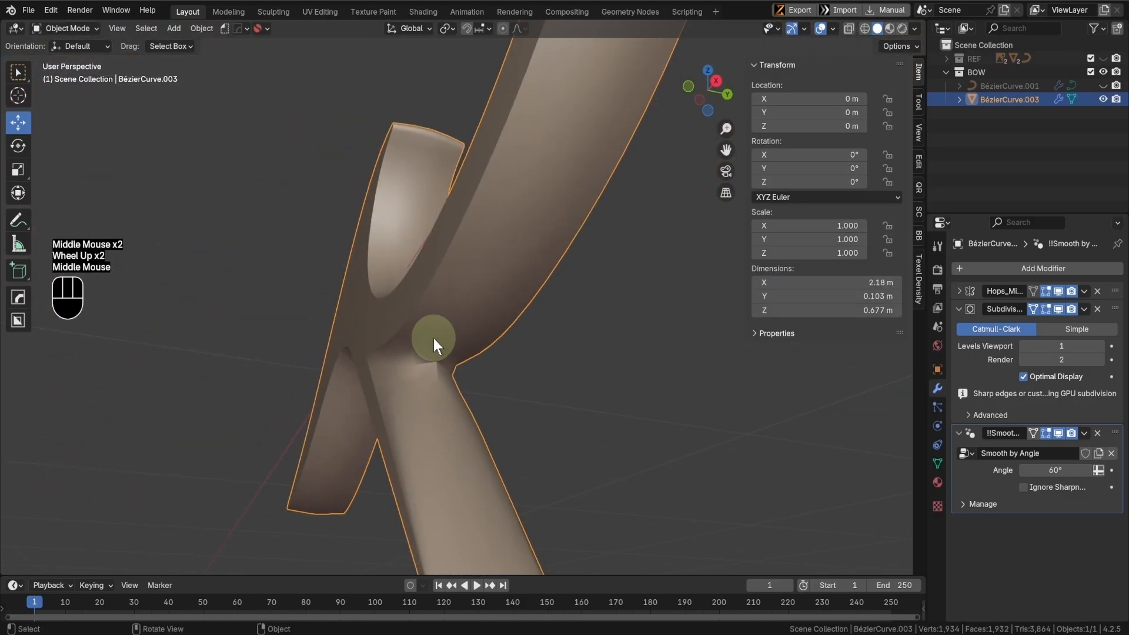
key("Tab")
middle_click_drag(443, 408, 506, 442)
scroll(508, 444, "down", 1)
scroll(404, 352, "up", 2)
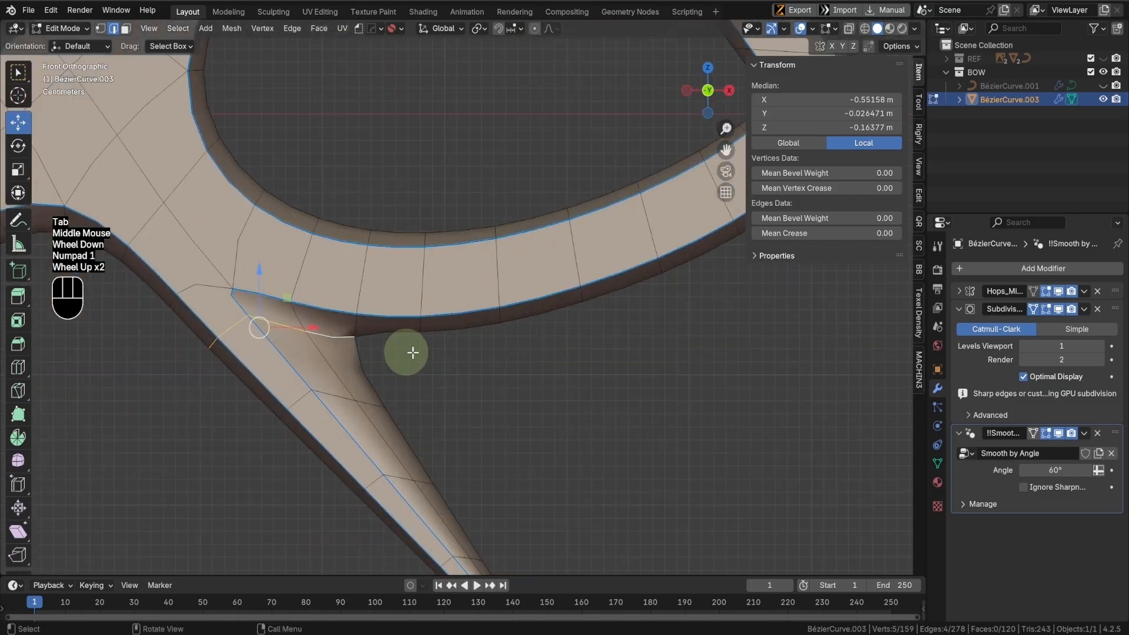
scroll(415, 290, "down", 1)
key("Tab")
scroll(416, 290, "down", 1)
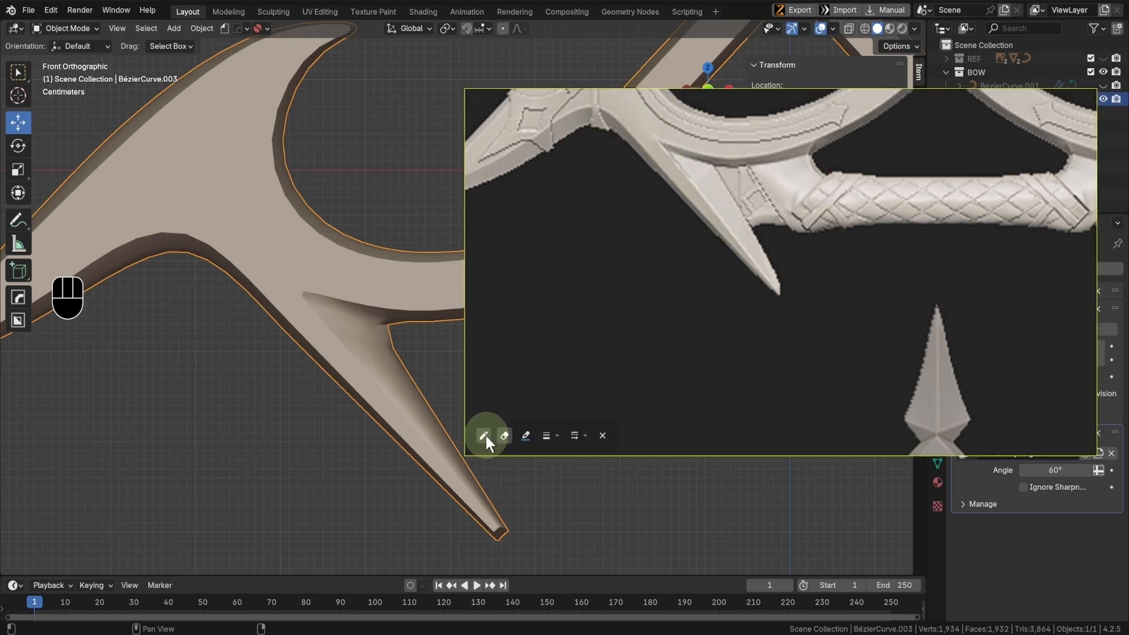
left_click(484, 435)
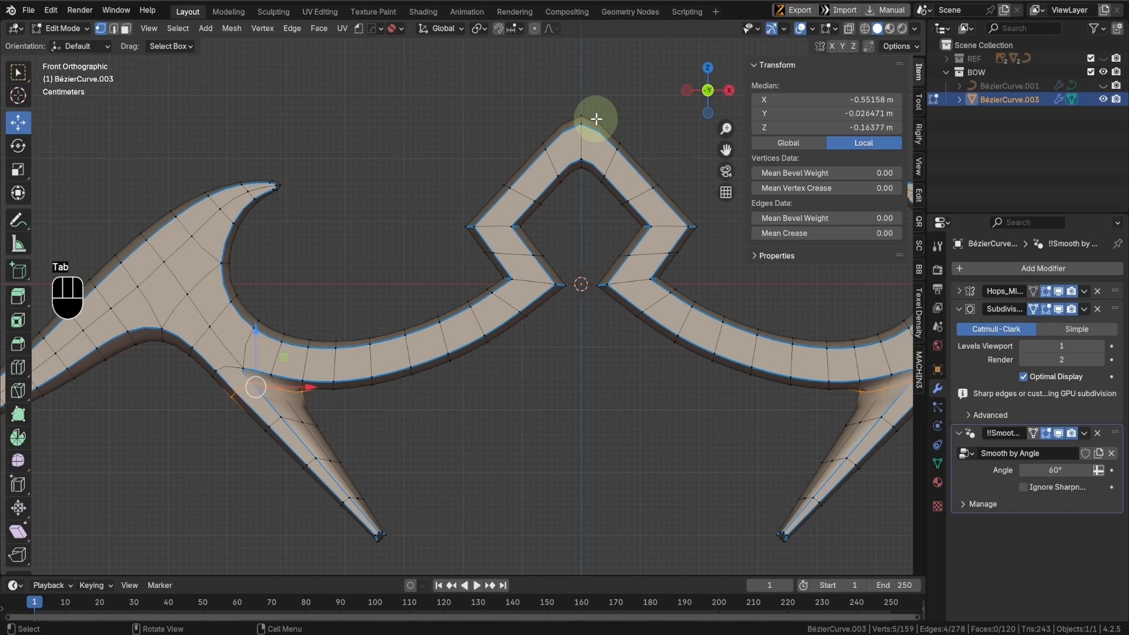
- Try marking the bow's upper outer edge loop as sharp with a mean crease of 1.00, and undo it
left_click(595, 118, "alt")
key("ctrl+e")
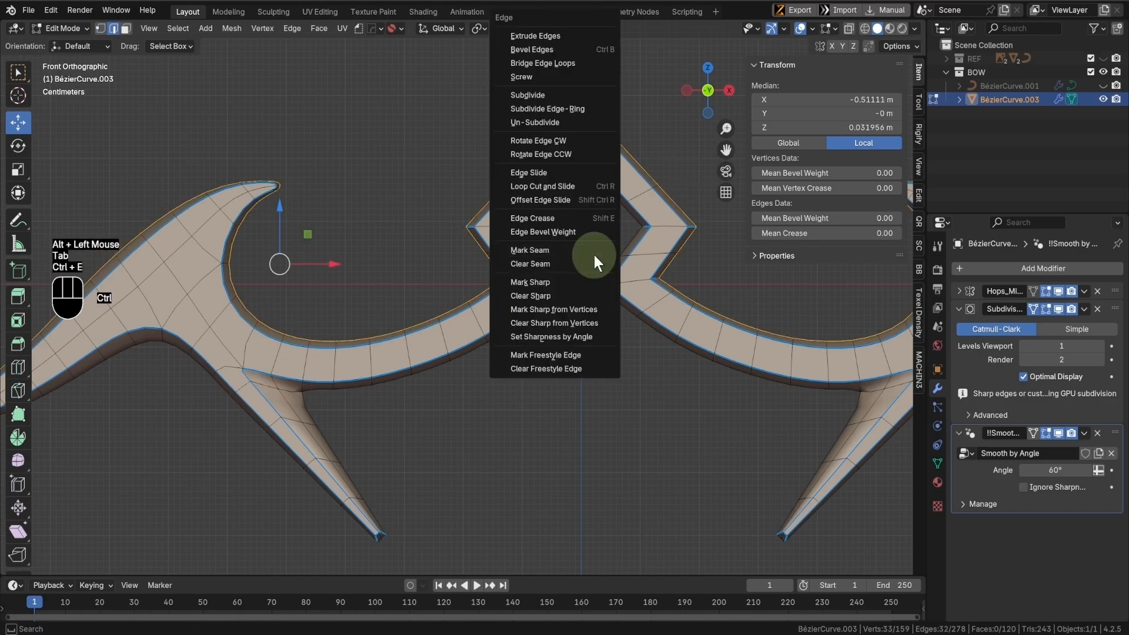
left_click(559, 282)
left_click_drag(826, 233, 984, 218)
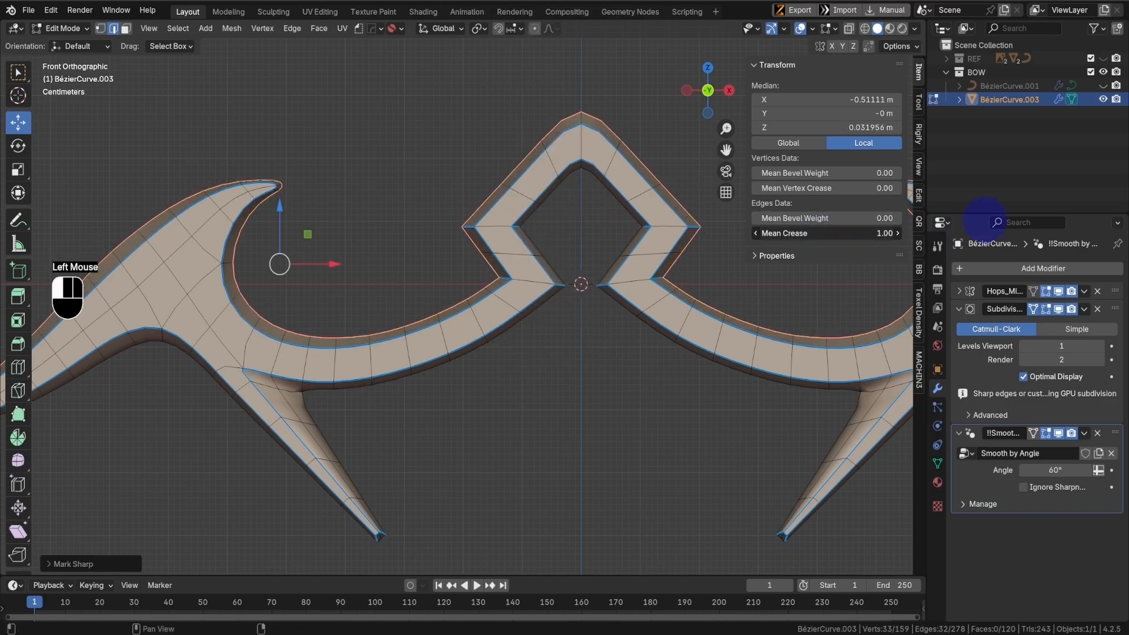
key("ctrl+z")
key("ctrl+z")
key("ctrl+z")
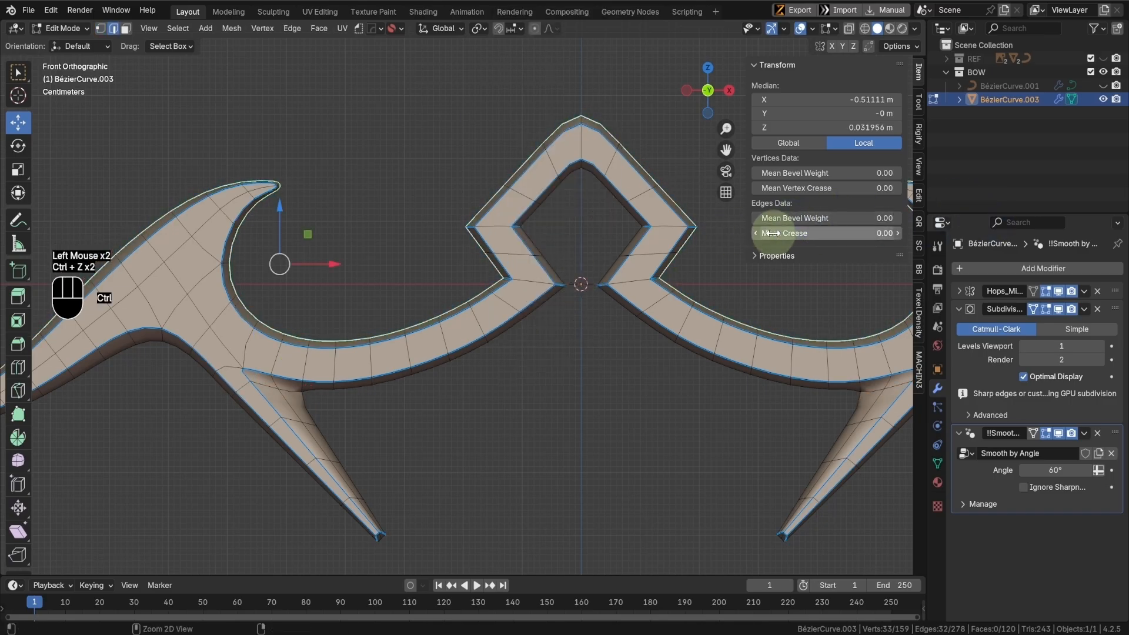
- Set the mean crease of the edge loop across the lower prong's base to 1.00
key("Tab")
middle_click_drag(516, 365, 537, 364, "shift")
left_click(507, 387)
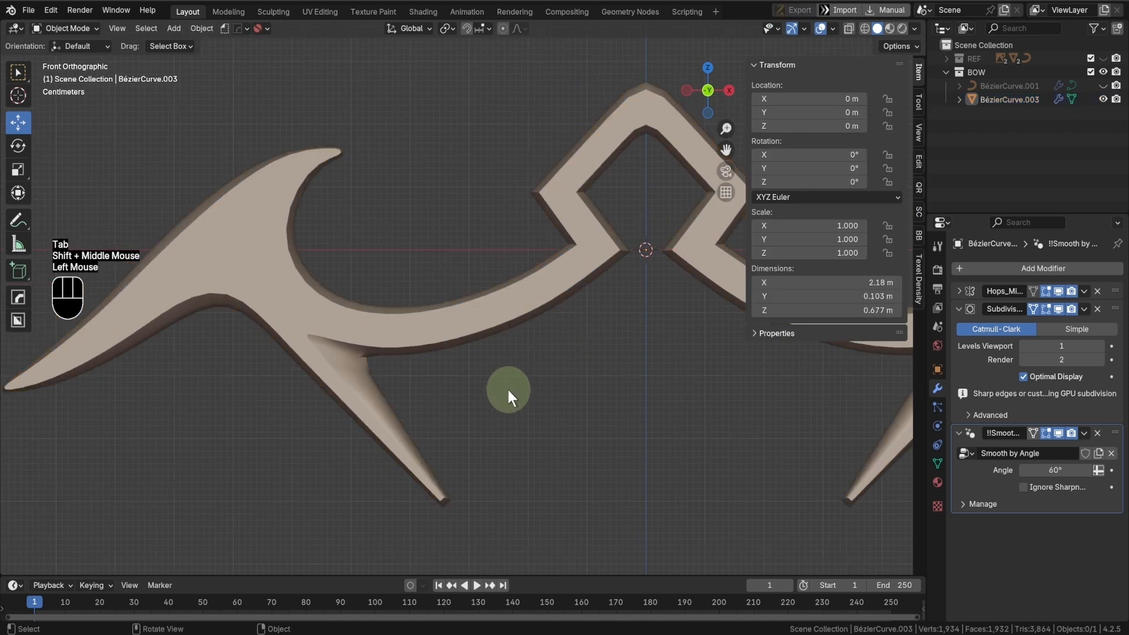
scroll(508, 390, "up", 2)
key("Tab")
left_click(468, 447)
middle_click_drag(404, 414, 423, 387, "shift")
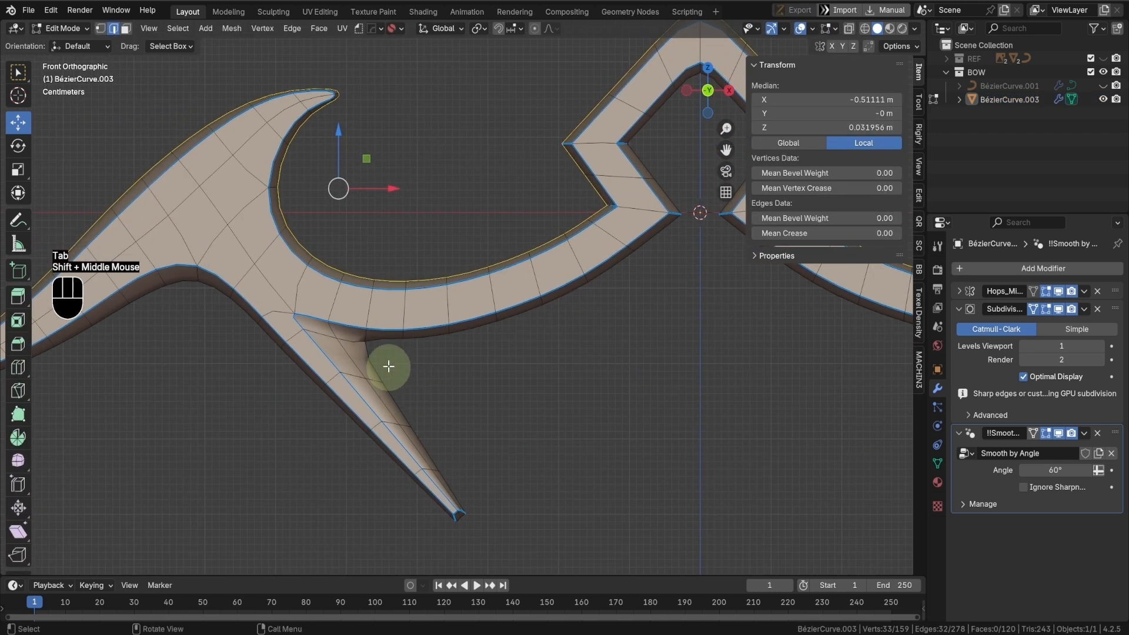
scroll(406, 355, "up", 1)
middle_click_drag(420, 347, 407, 323, "shift")
left_click(407, 327)
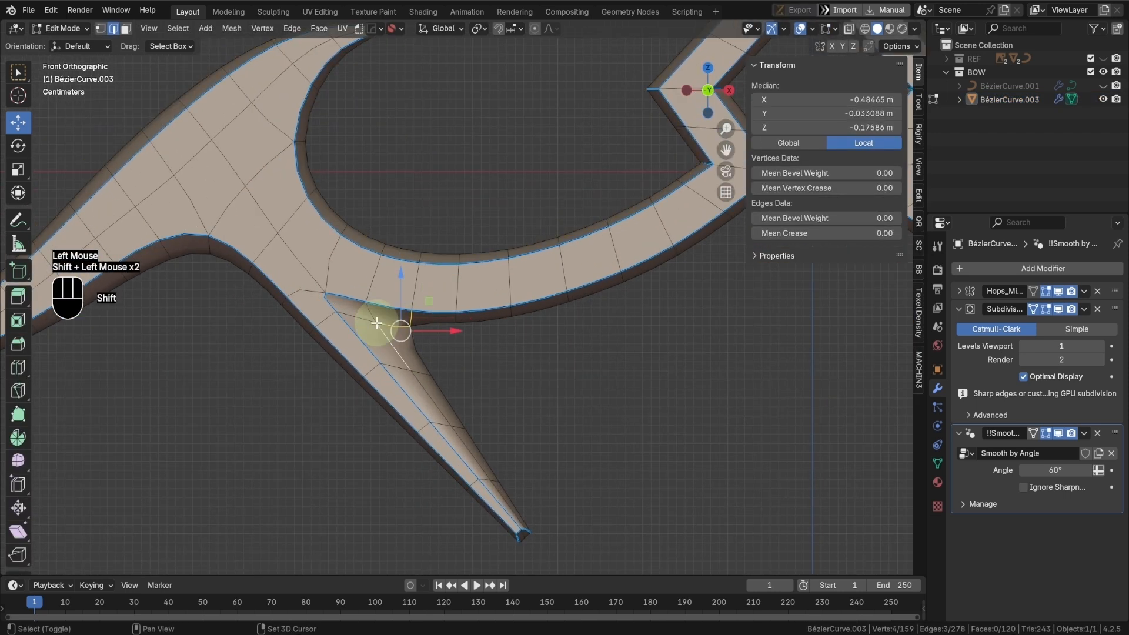
key("ctrl+z")
left_click(339, 315, "shift")
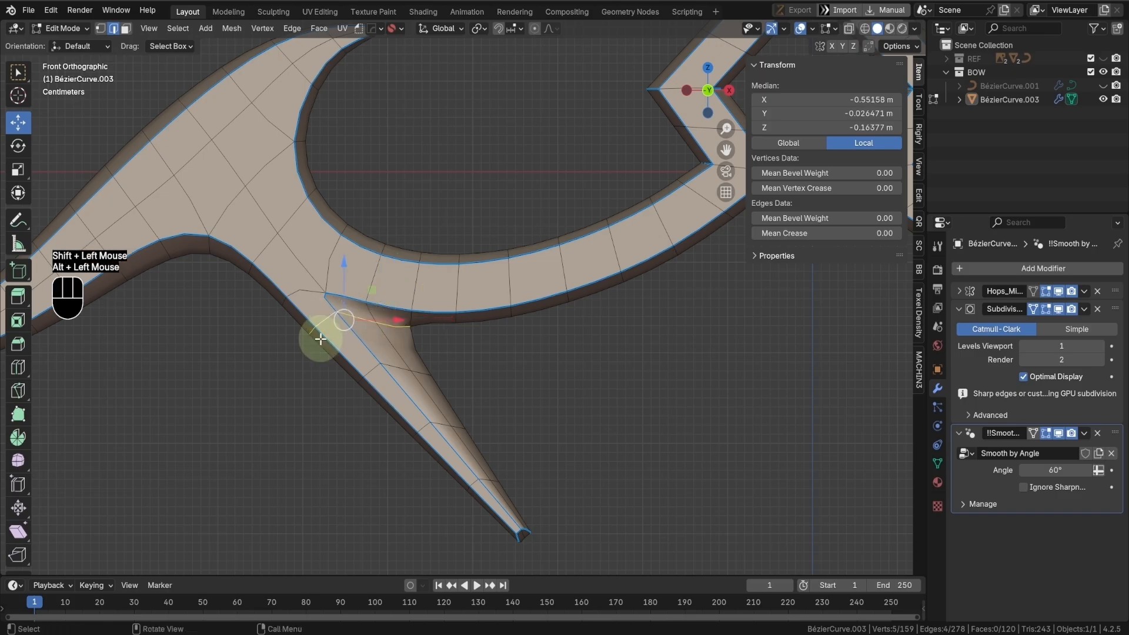
left_click(390, 389)
key("Tab")
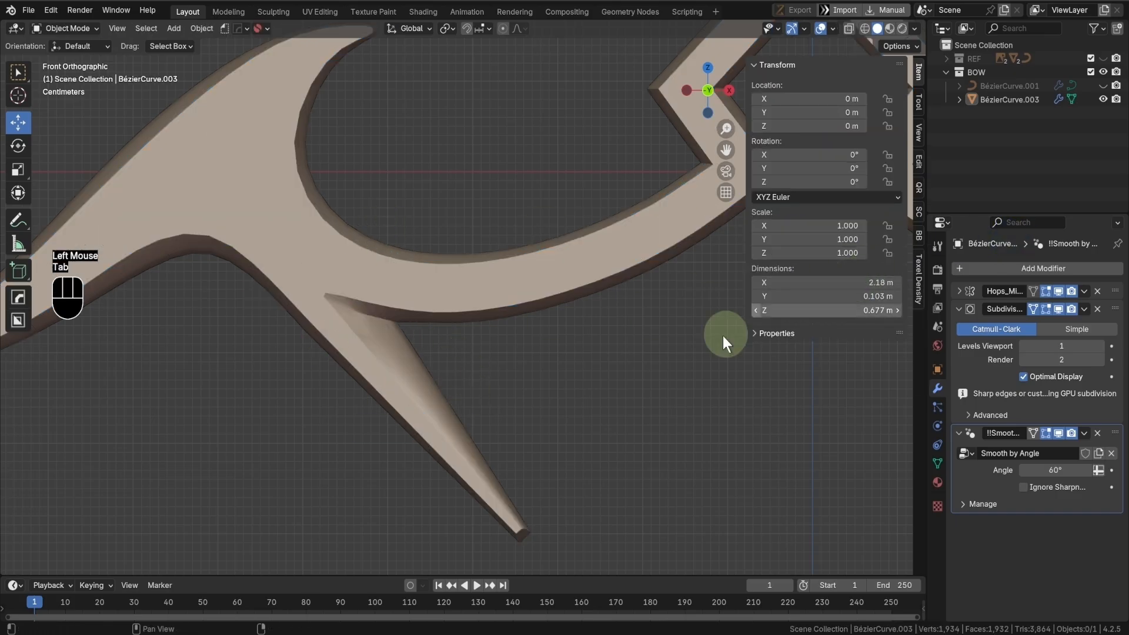
- Examine the creased junction between the lower prong and the curved arm up close and from the front
key("Tab")
scroll(334, 295, "up", 2)
middle_click_drag(335, 295, 422, 275, "shift")
key("Tab")
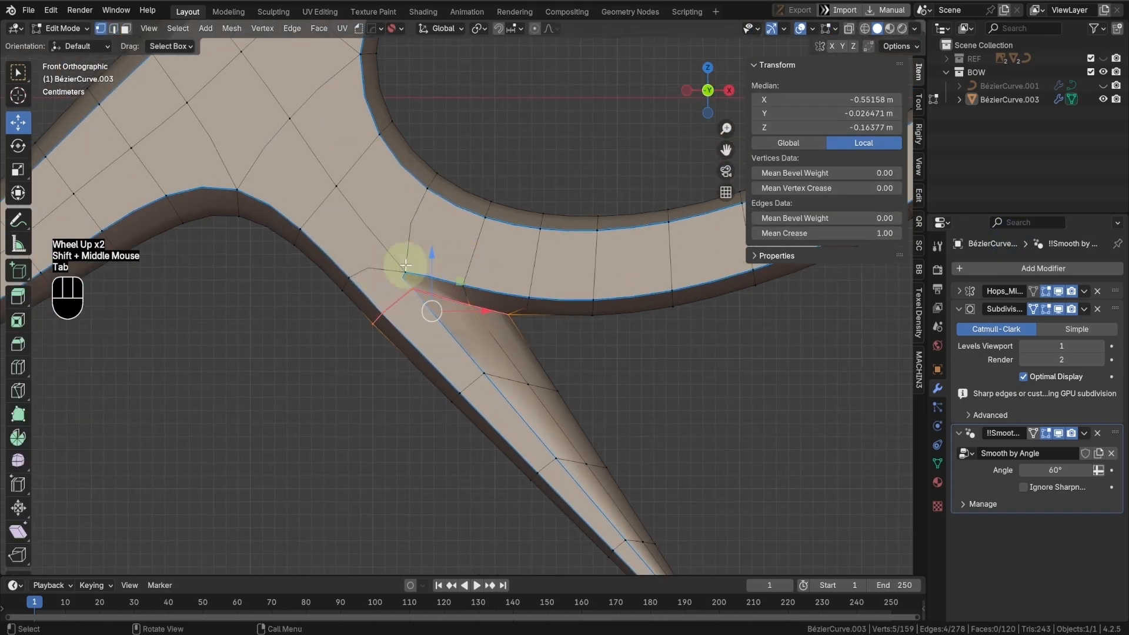
left_click(410, 271)
left_click(1059, 304)
scroll(577, 338, "up", 2)
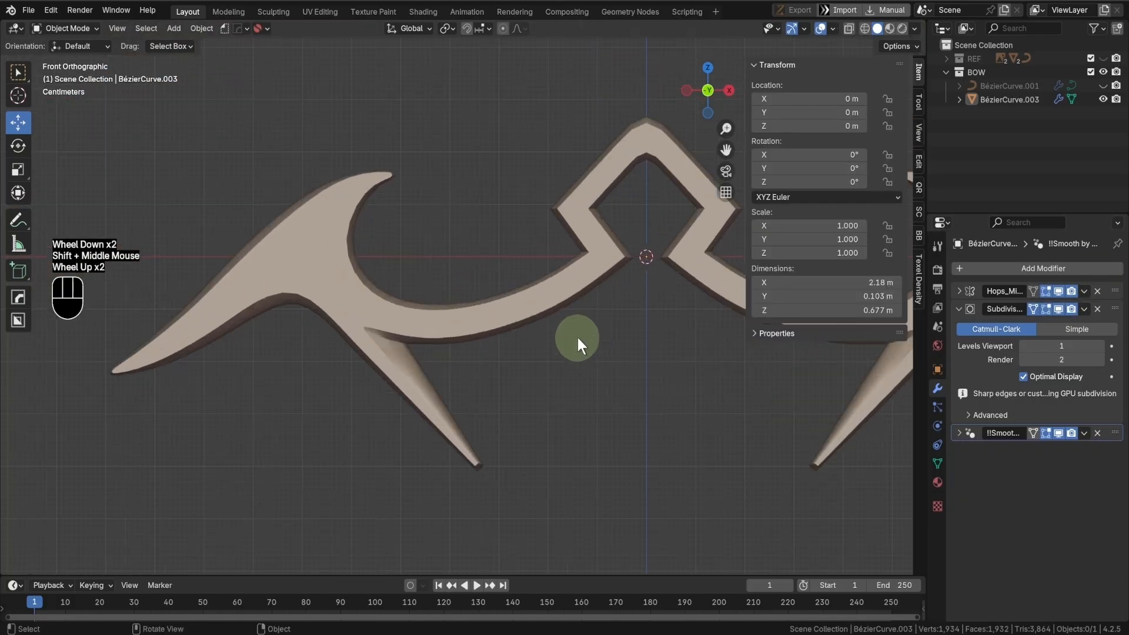
middle_click_drag(479, 375, 514, 370, "shift")
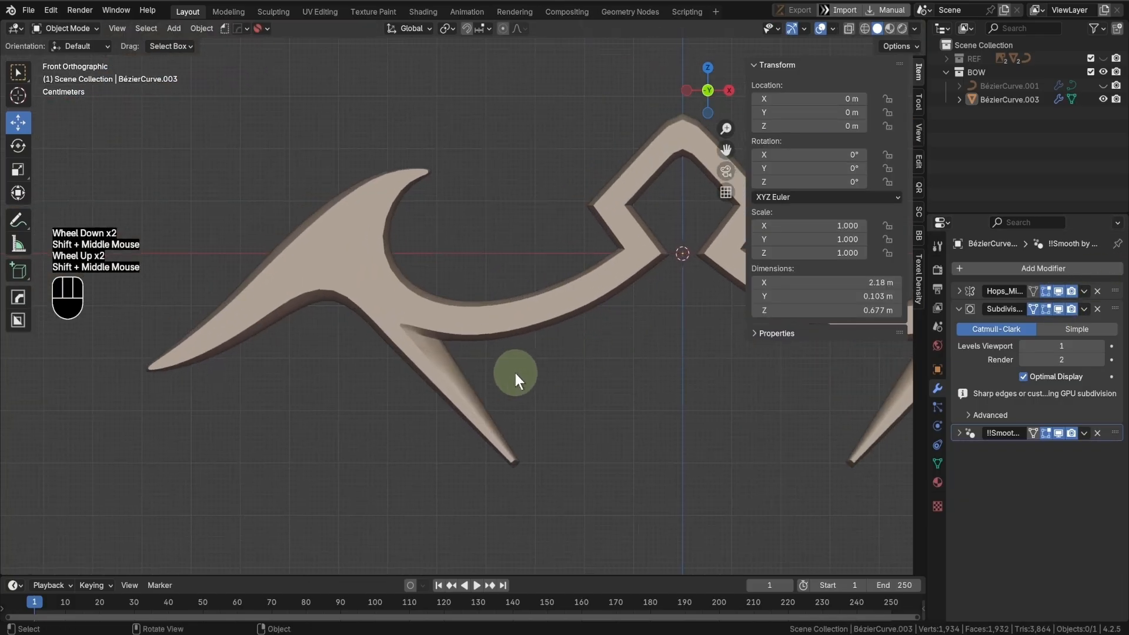
scroll(514, 371, "up", 2)
middle_click_drag(448, 352, 356, 363, "shift")
middle_click_drag(220, 270, 361, 228, "shift")
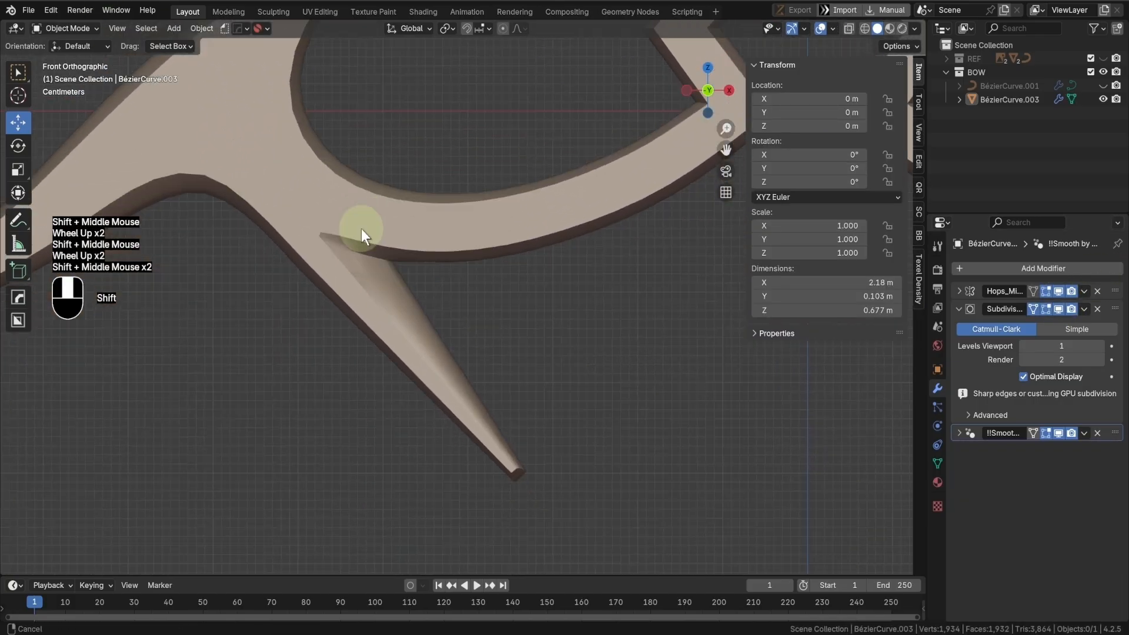
scroll(465, 320, "up", 1, "shift")
middle_click_drag(464, 320, 577, 411)
key("KP_1")
scroll(524, 371, "up", 2)
scroll(577, 411, "up", 2)
- Set the Subdivision modifier's viewport level to 2
key("Tab")
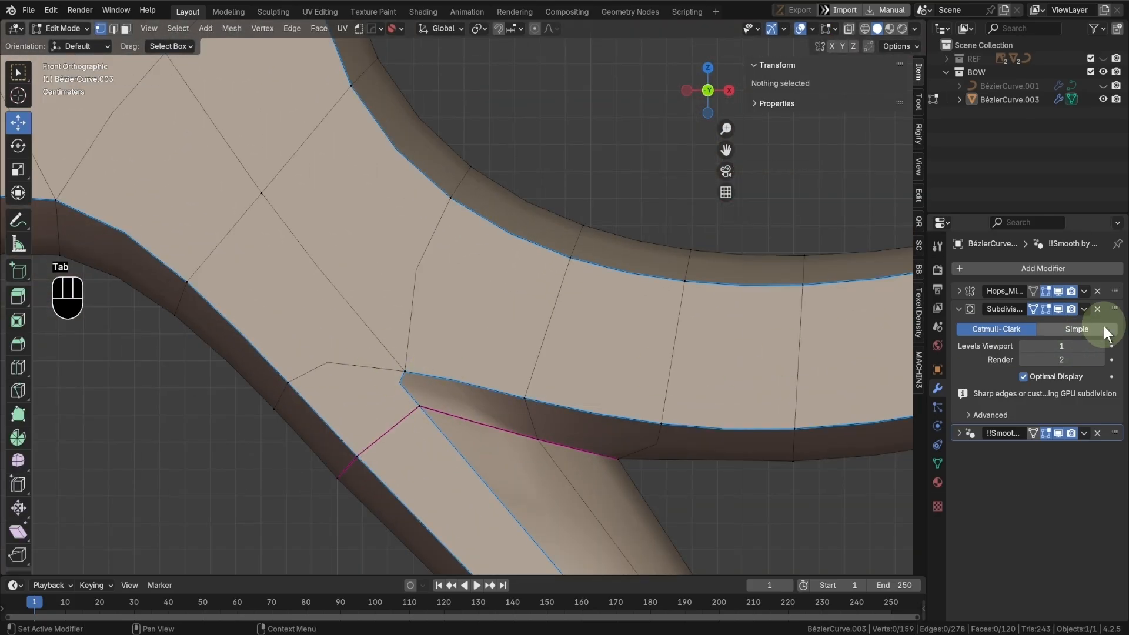
left_click(1102, 344)
scroll(435, 397, "down", 1)
key("Tab")
middle_click_drag(441, 249, 396, 328, "shift")
scroll(482, 312, "down", 2)
key("Tab")
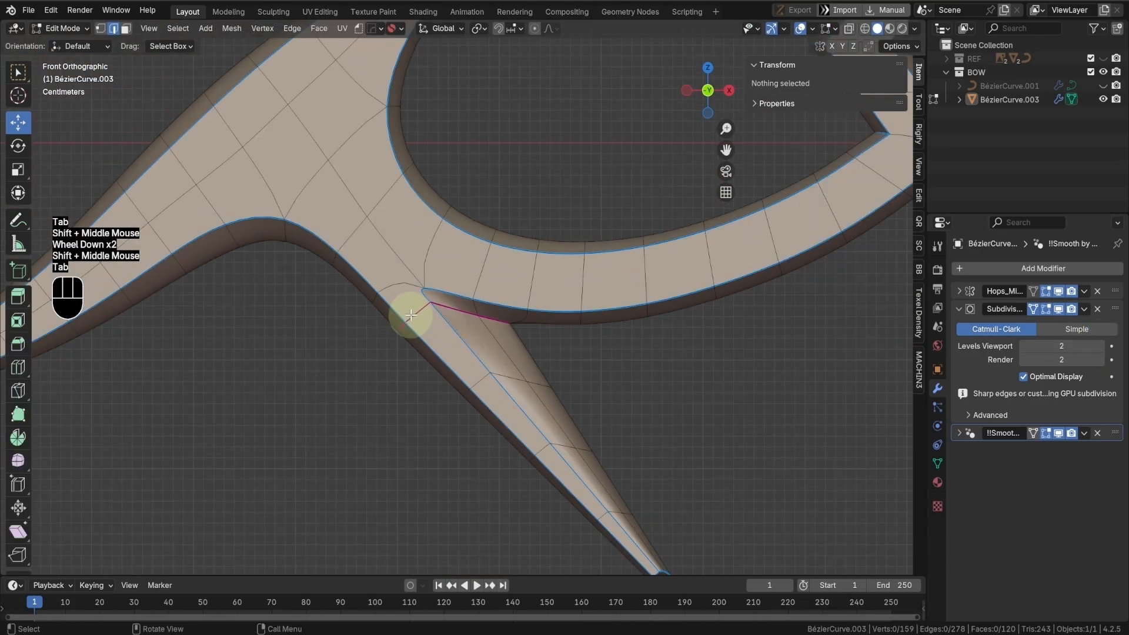
- Check the edge loop across the prong's base and the surrounding shading at the finer subdivision level
left_click(414, 314, "alt")
key("Tab")
scroll(448, 353, "up", 1)
scroll(449, 353, "down", 1)
middle_click_drag(449, 352, 471, 329, "shift")
middle_click_drag(471, 329, 448, 397)
scroll(517, 263, "down", 2)
- Set the mean bevel weight and mean crease to 1.00 on the edge loop across the diamond's peak
key("Tab")
middle_click_drag(517, 262, 560, 313, "shift")
scroll(560, 313, "up", 2)
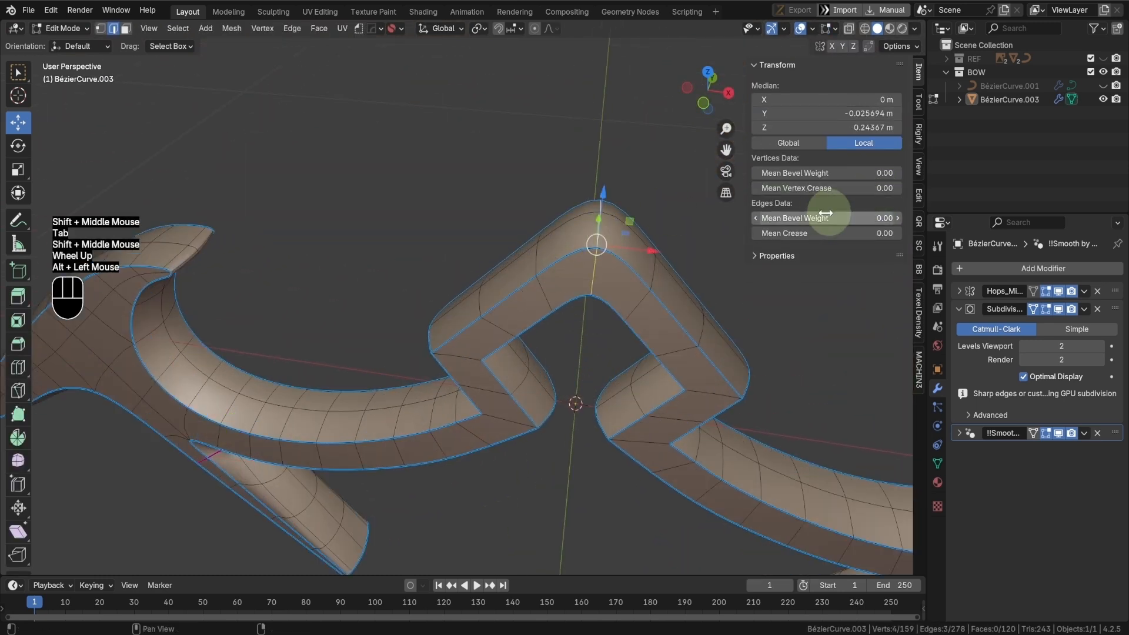
left_click_drag(813, 218, 874, 221)
left_click_drag(759, 233, 870, 234)
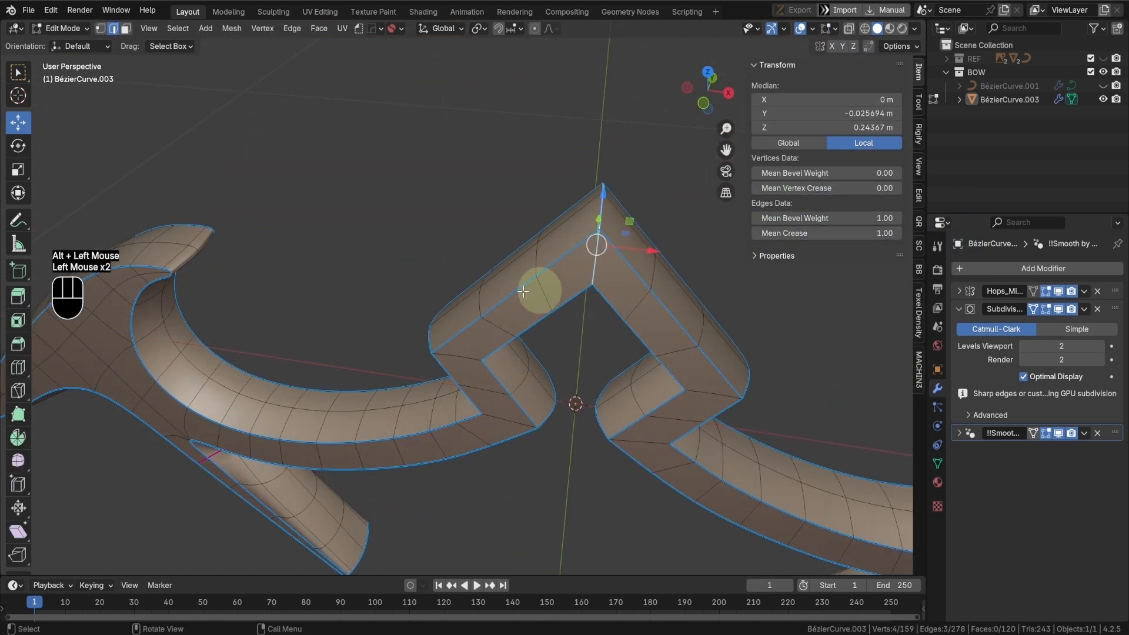
- Select the two end faces at the lower prong's tip, with proportional editing enabled
key("Tab")
middle_click_drag(537, 283, 281, 419)
key("KP_1")
key("Tab")
scroll(554, 323, "up", 1)
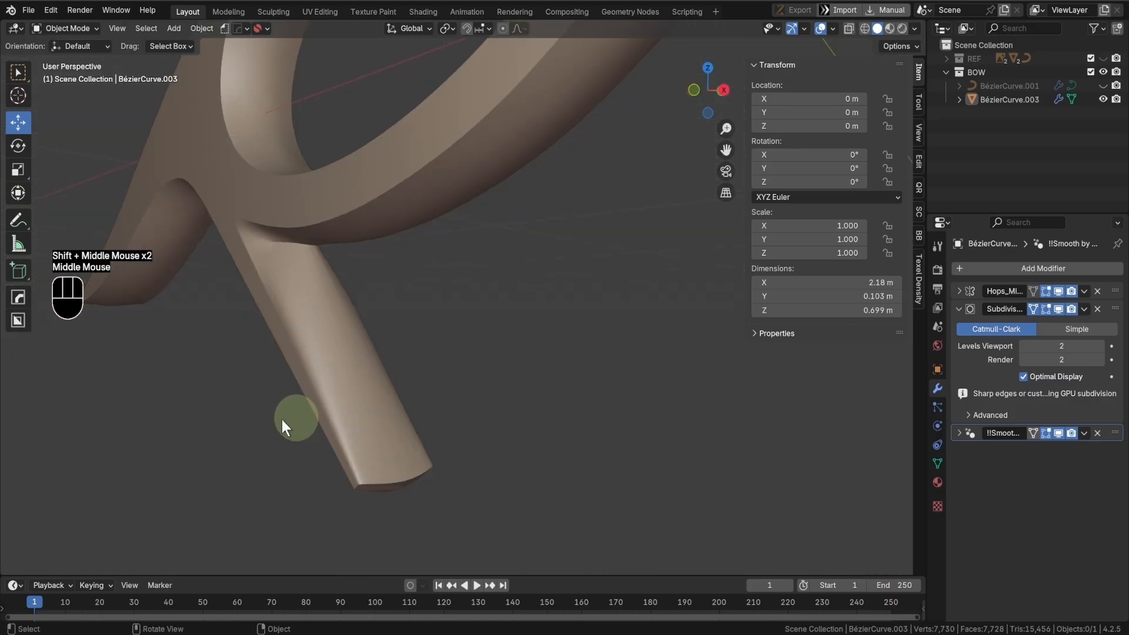
left_click(369, 425)
key("Tab")
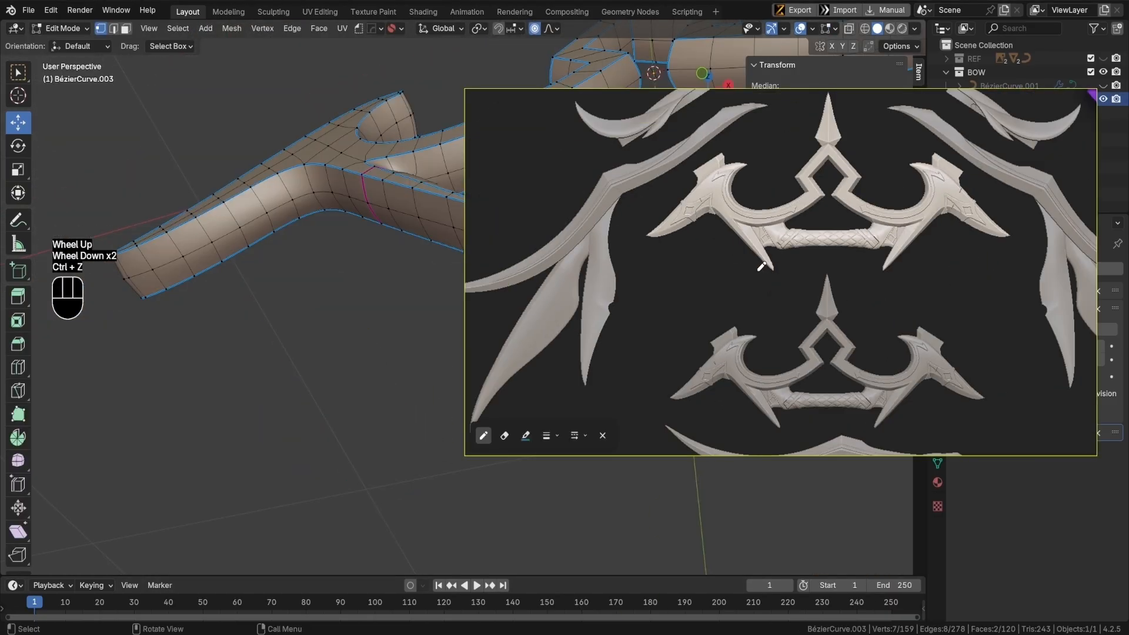
- Study the lower prong's tapered shape in the gray parts sheet and the black-background render, and compare it with the model's front view
middle_click_drag(796, 334, 737, 274)
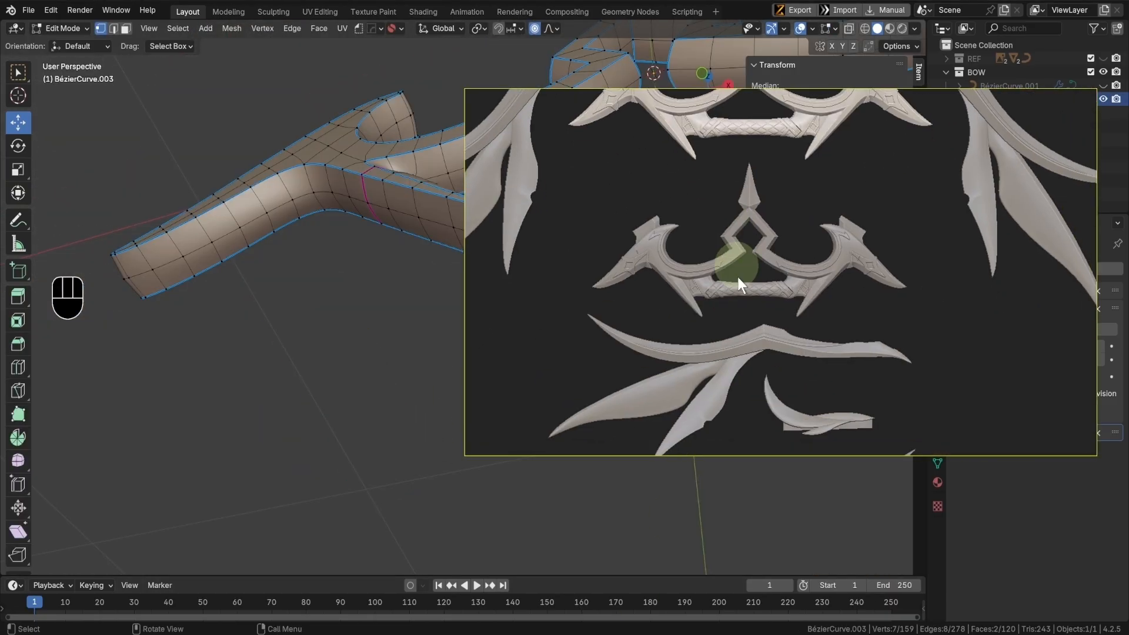
scroll(728, 341, "up", 4)
mouse_move(728, 341)
middle_mouse_down()
mouse_move(665, 341)
mouse_move(764, 255)
mouse_move(708, 295)
middle_mouse_up()
scroll(672, 376, "down", 4)
scroll(791, 264, "down", 5)
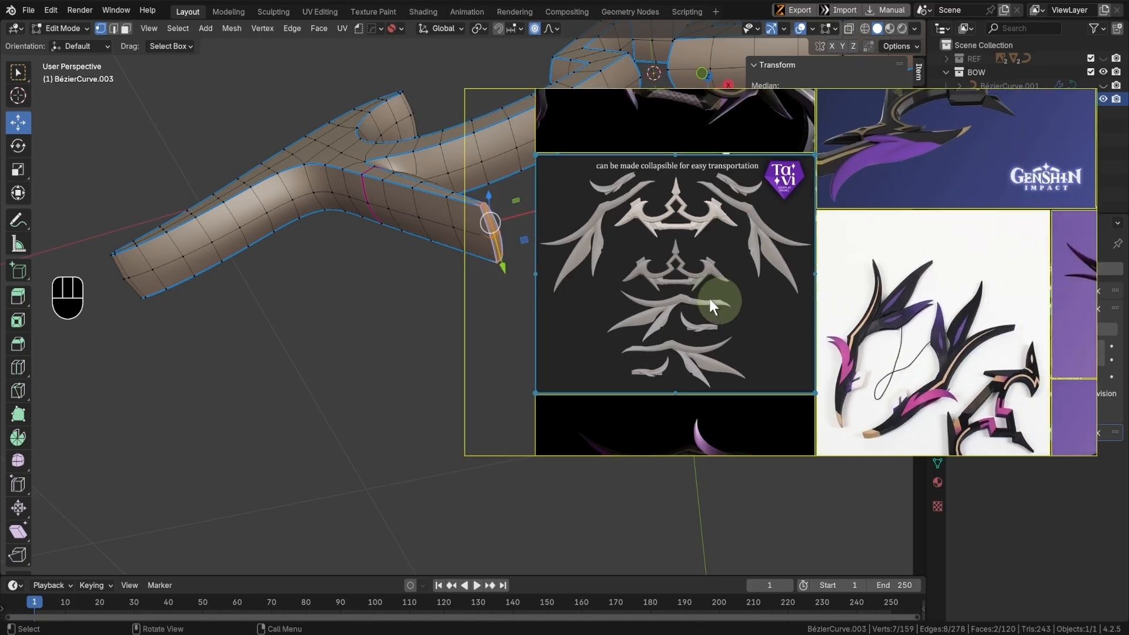
middle_click_drag(817, 199, 746, 314)
mouse_move(799, 182)
middle_mouse_down()
mouse_move(754, 298)
mouse_move(857, 268)
middle_mouse_up()
scroll(651, 311, "up", 4)
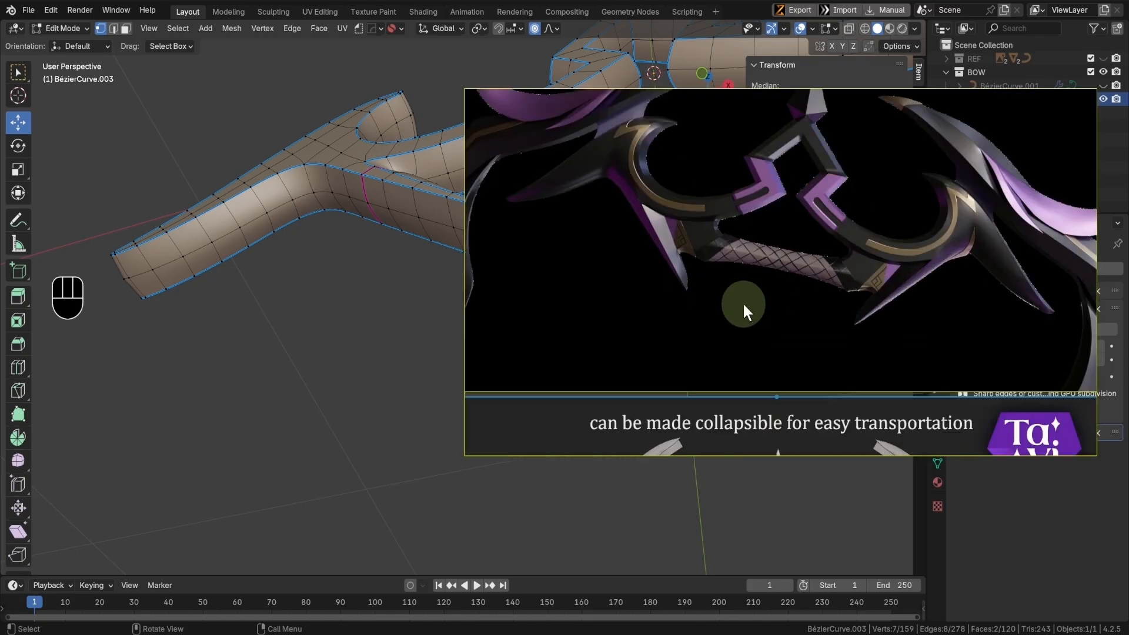
middle_click_drag(724, 312, 761, 327)
scroll(729, 282, "up", 3)
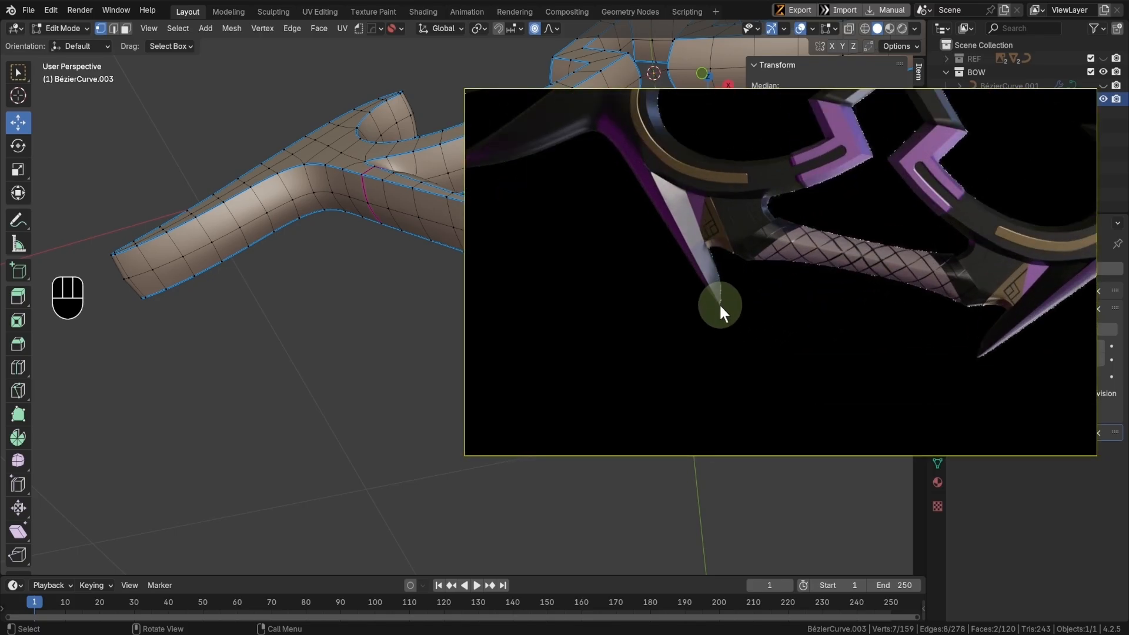
scroll(721, 306, "down", 2)
middle_click_drag(399, 222, 328, 283, "shift")
scroll(373, 283, "down", 2)
scroll(373, 283, "down", 1)
key("KP_1")
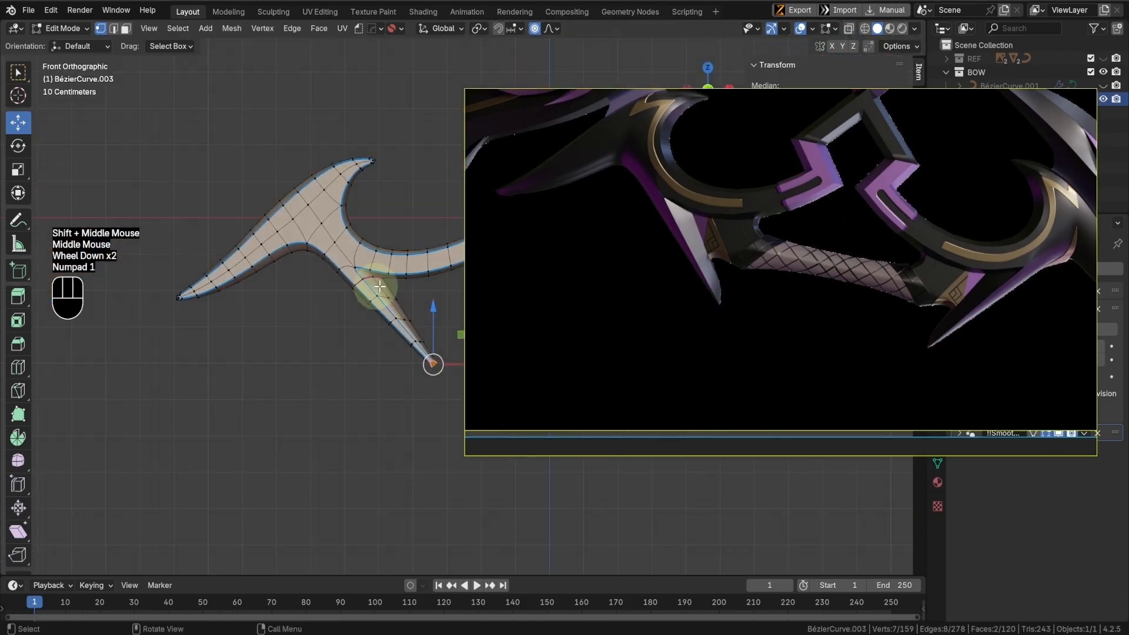
- Study the purple-background bow renders on the reference board and compare the prong's shape with the model from an angle
scroll(814, 228, "down", 7)
middle_click_drag(1041, 294, 742, 271)
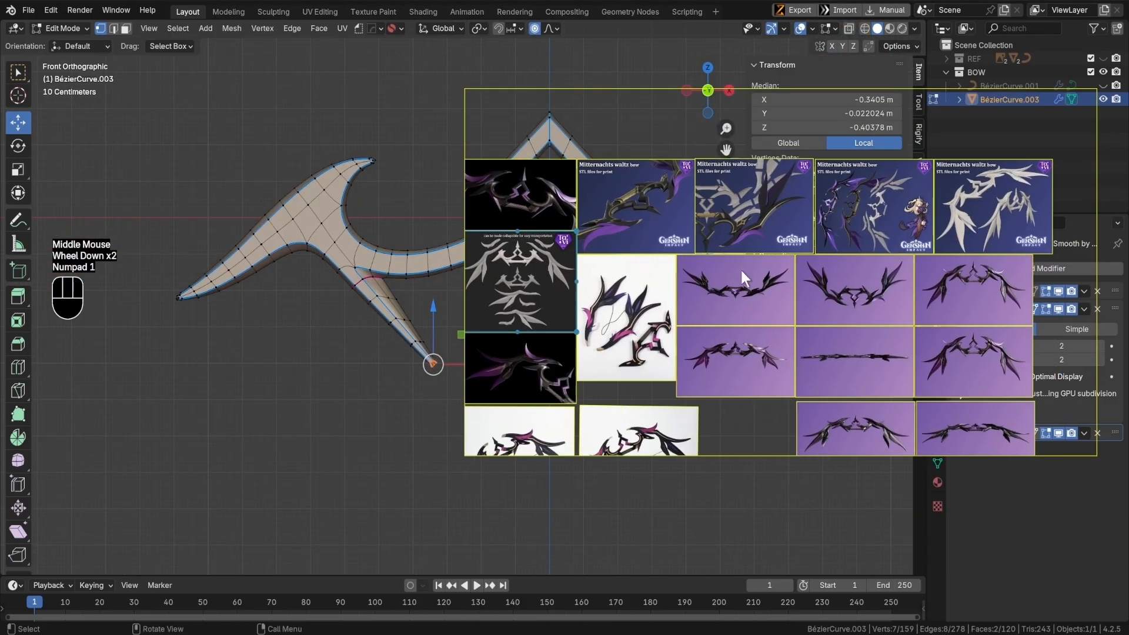
double_click(965, 344)
scroll(731, 267, "up", 5)
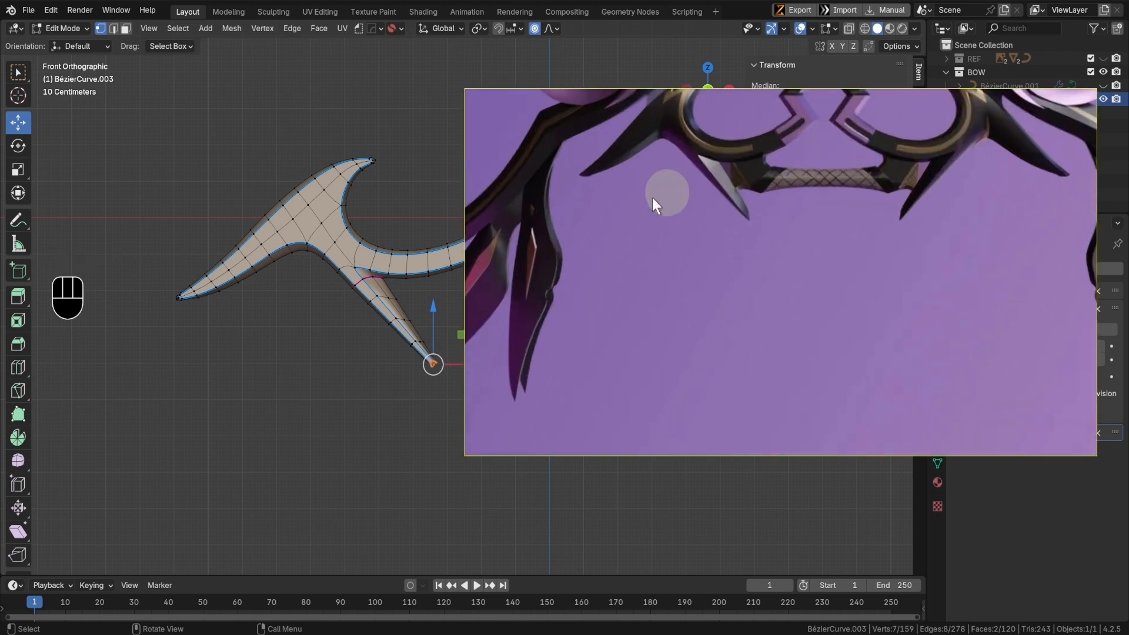
scroll(378, 340, "up", 3, "shift")
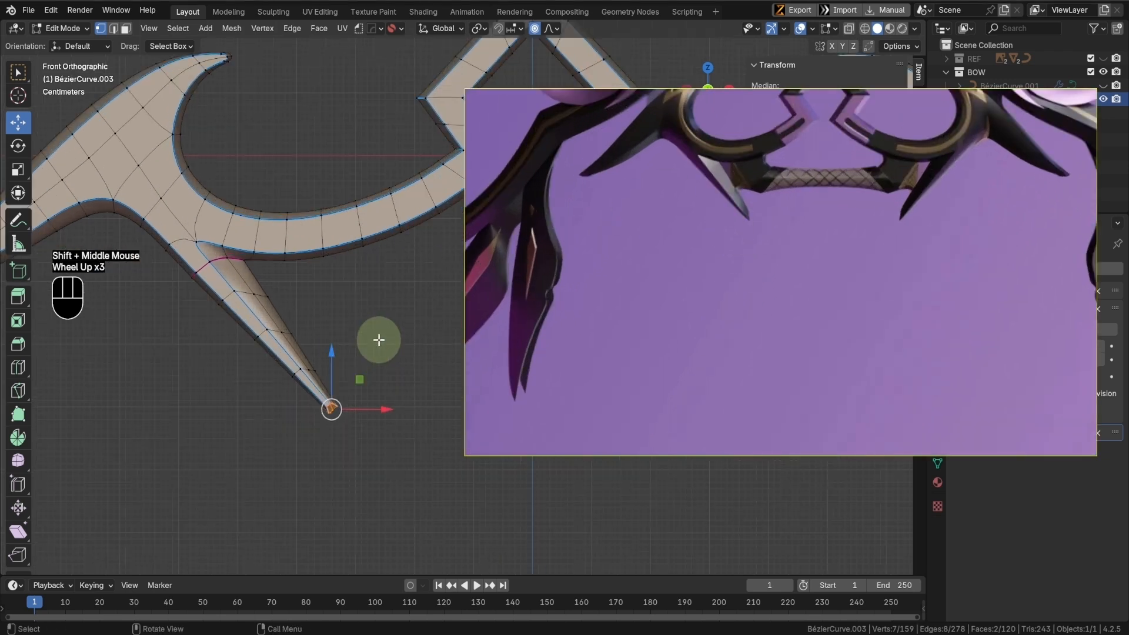
scroll(379, 340, "down", 2)
middle_click_drag(383, 335, 320, 357)
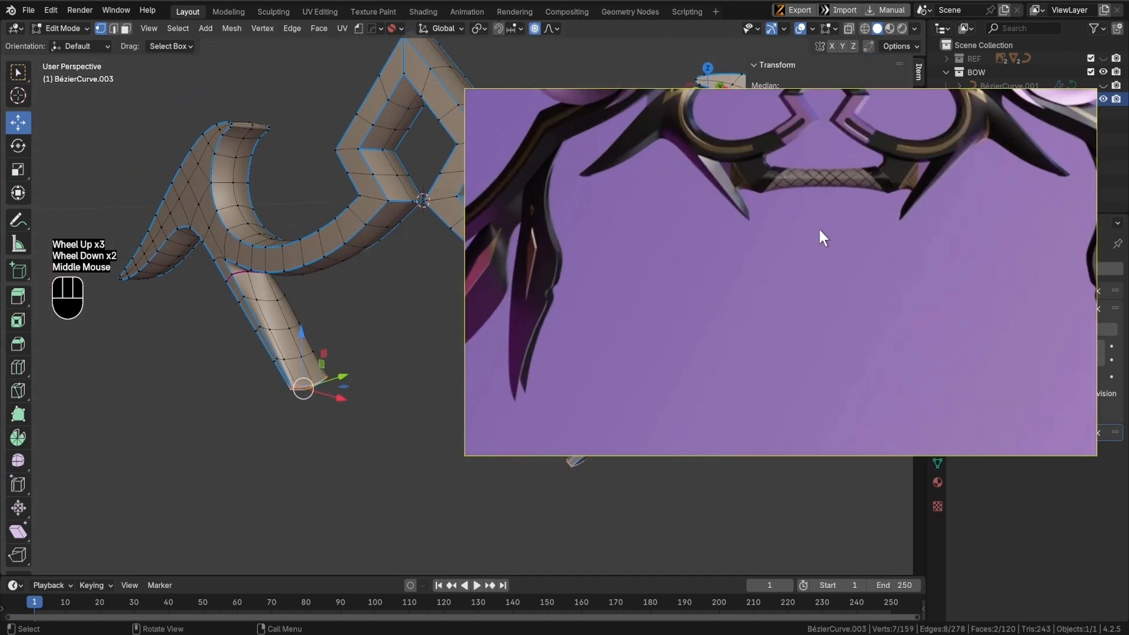
scroll(753, 263, "down", 4)
scroll(755, 266, "up", 2)
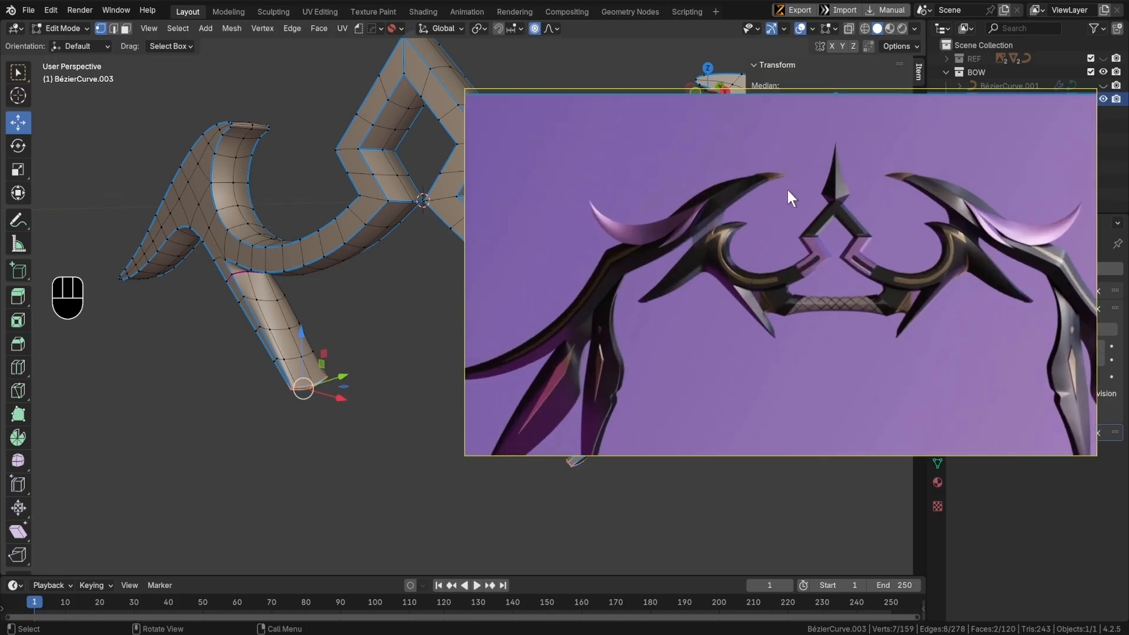
scroll(755, 225, "down", 4)
scroll(684, 296, "up", 3)
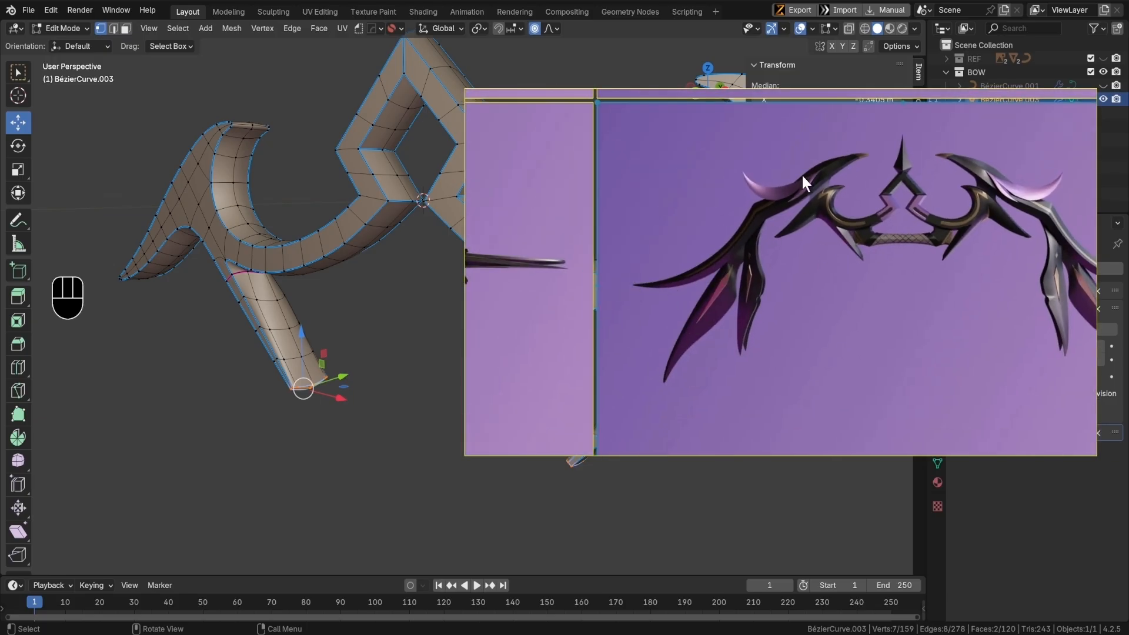
middle_click_drag(269, 100, 325, 356)
scroll(325, 356, "up", 1)
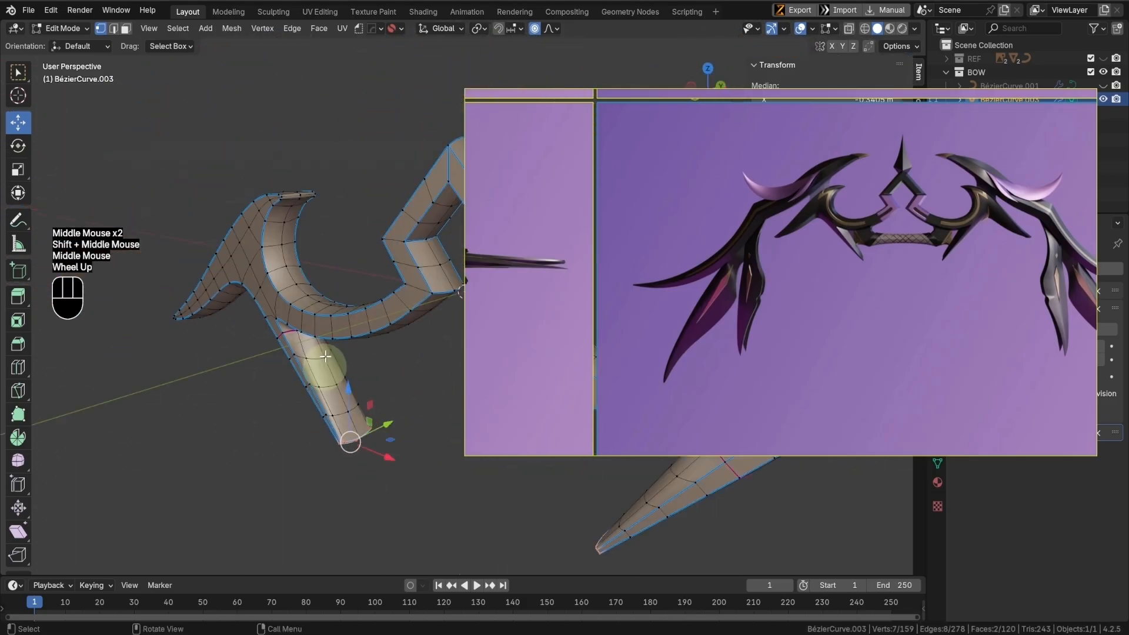
- Select the end faces at the upper hooked tip through X-ray, and put the reference board away
middle_click_drag(327, 197, 370, 252)
key("KP_1")
key("shift+z")
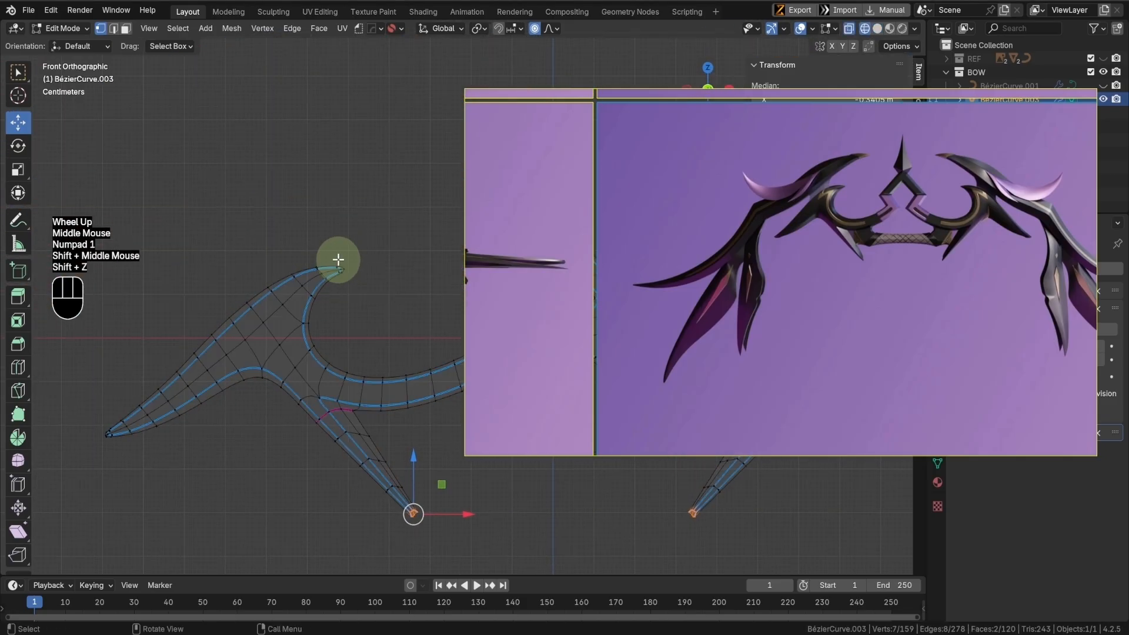
left_click_drag(334, 259, 362, 283)
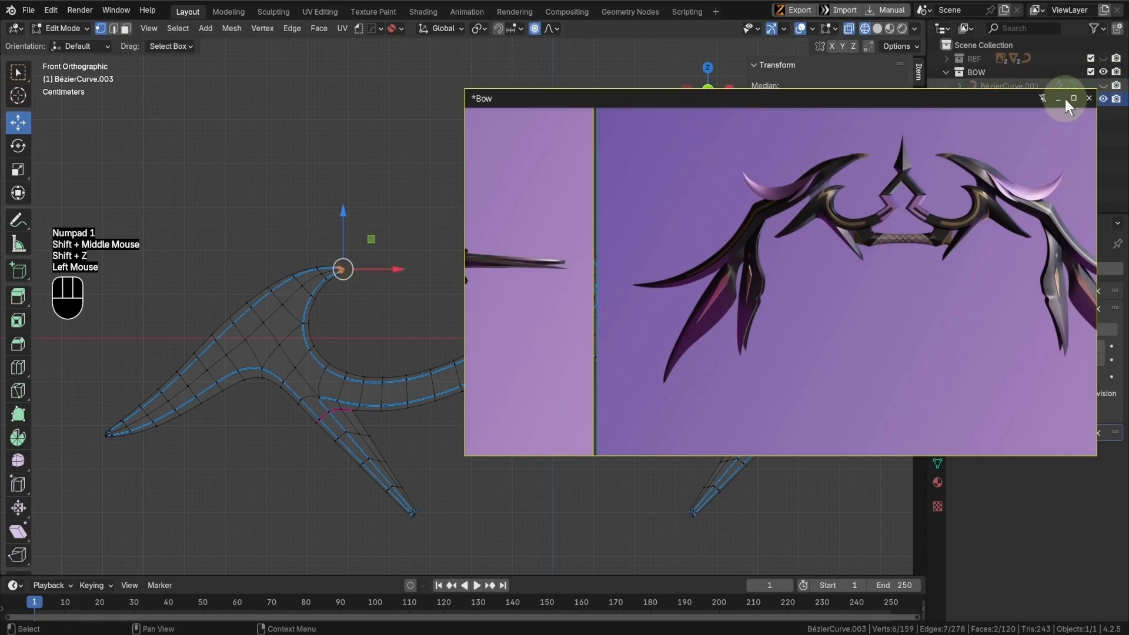
left_click(1060, 99)
scroll(344, 297, "up", 2)
middle_click_drag(344, 300, 250, 330)
key("shift+z")
middle_click_drag(347, 297, 576, 255, "shift")
scroll(597, 226, "up", 3)
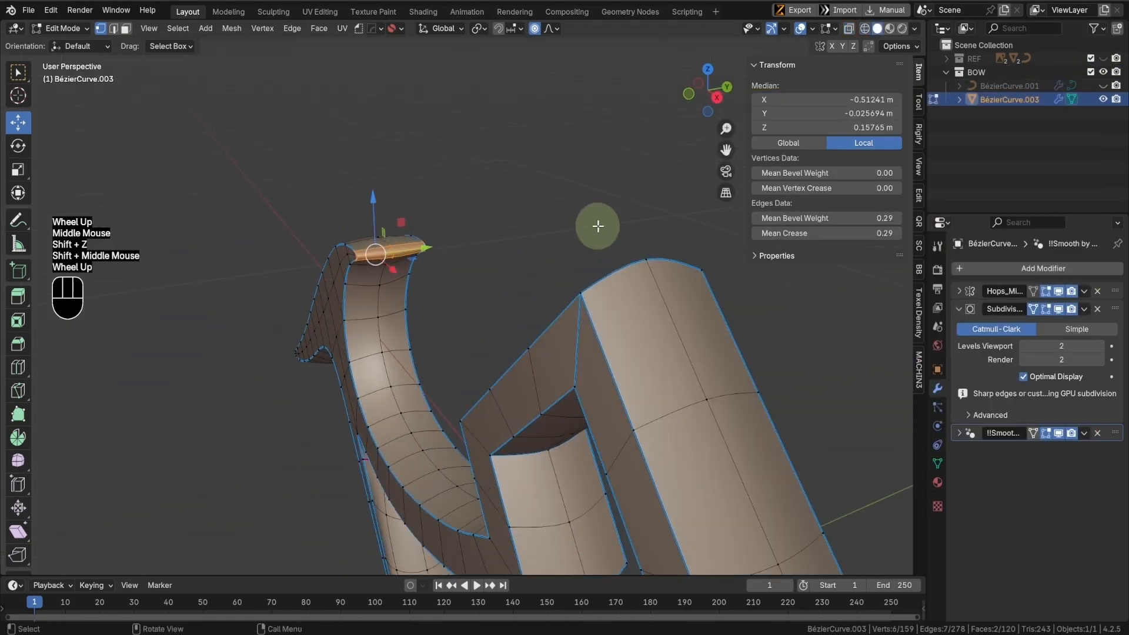
- Try to taper the upper hooked tip by scaling it along Y with Smooth proportional falloff
key("s")
key("y")
scroll(497, 229, "down", 1)
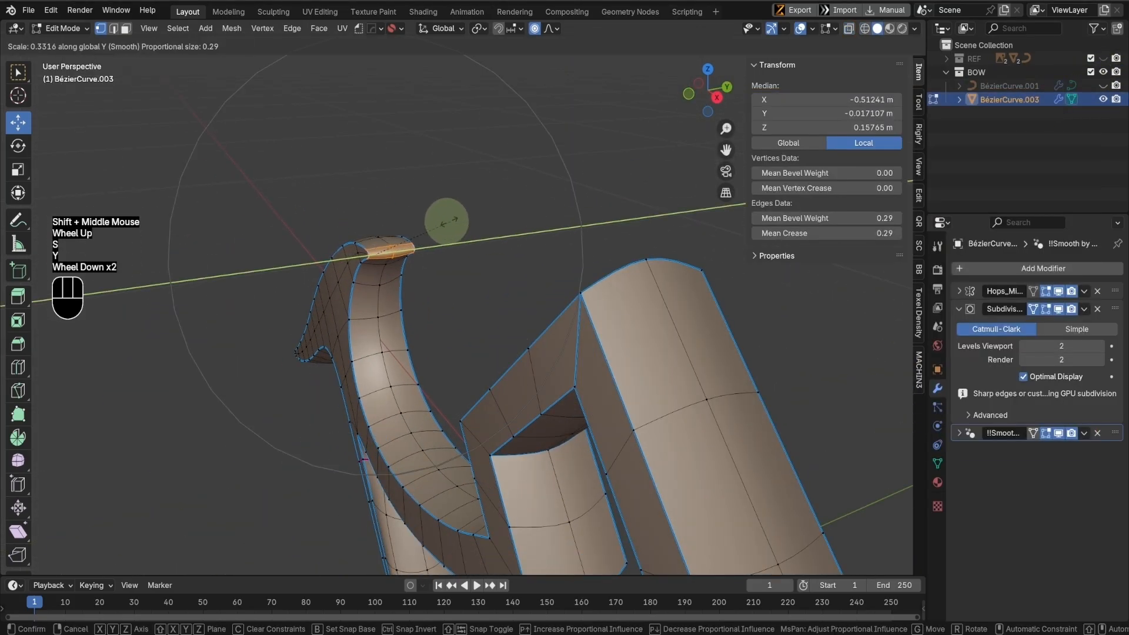
left_click(356, 215)
key("s")
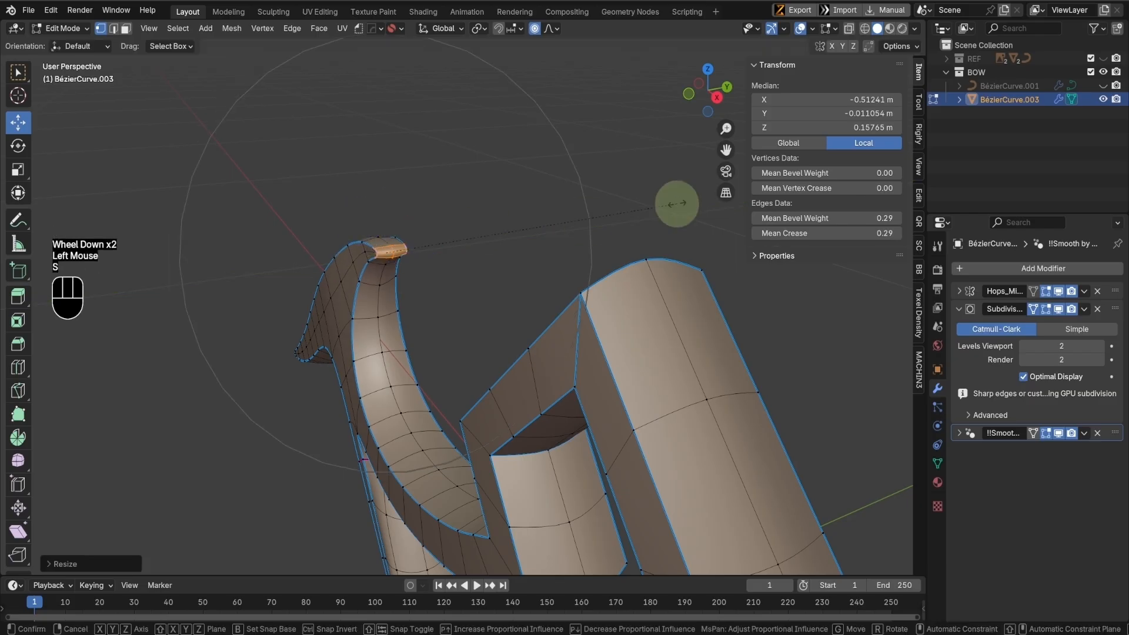
key("y")
scroll(527, 214, "up", 2)
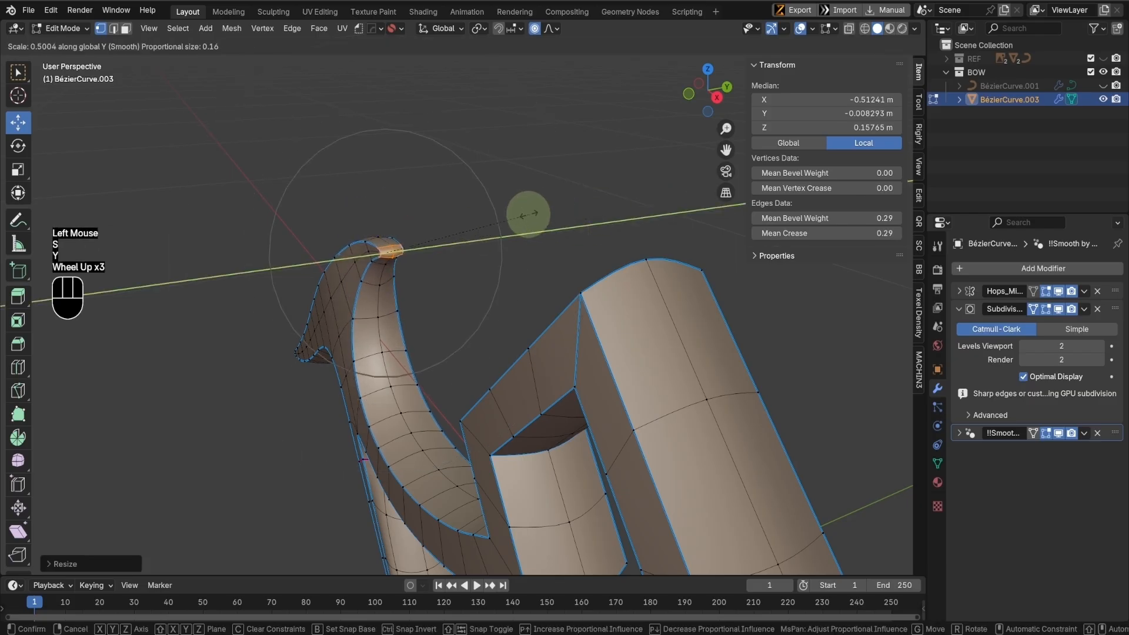
left_click(479, 245)
middle_click_drag(479, 245, 606, 177)
scroll(568, 206, "down", 2)
key("KP_7")
middle_click_drag(549, 214, 523, 256, "shift")
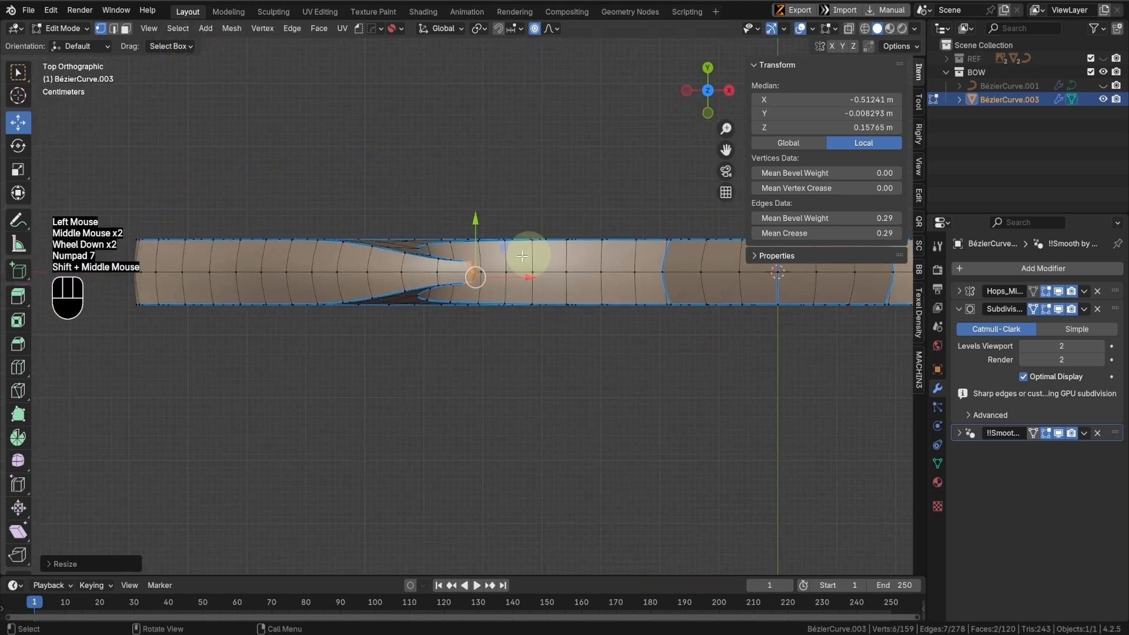
key("ctrl+z")
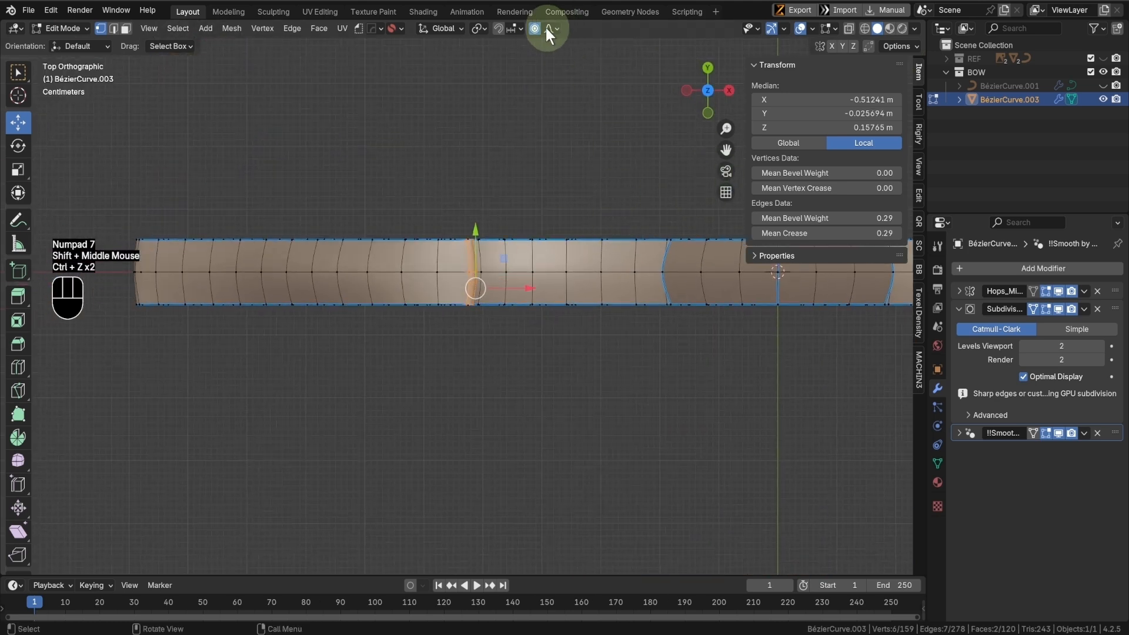
- Try to taper the upper hooked tip along Y with Linear falloff, using repeated scalings and a smaller influence radius
left_click(547, 28)
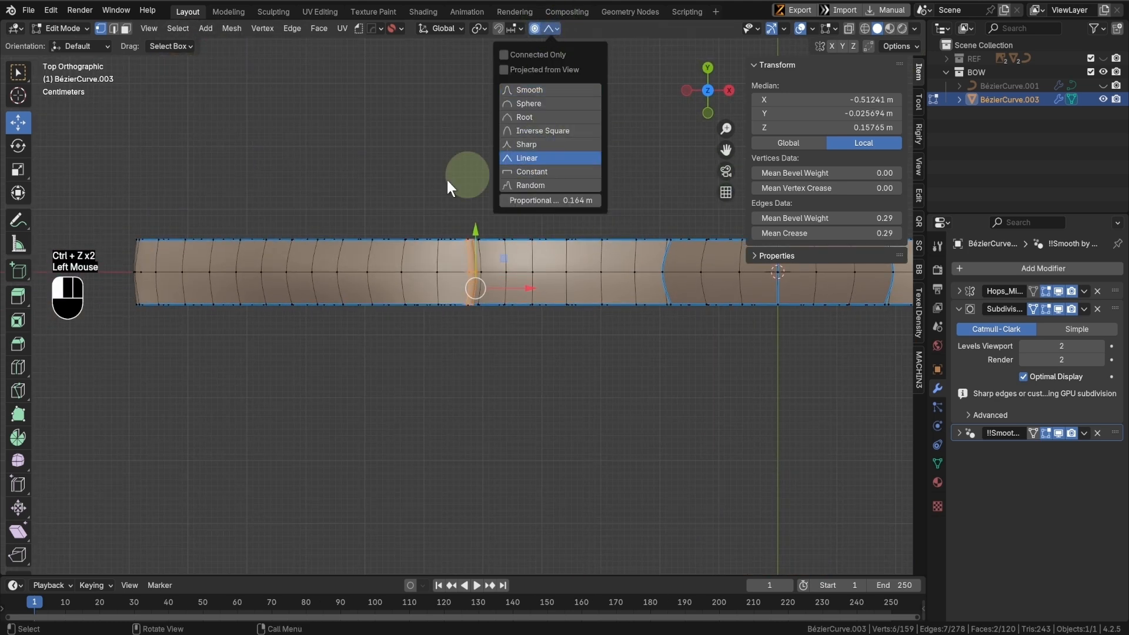
left_click(532, 155)
key("s")
key("y")
scroll(607, 180, "up", 1)
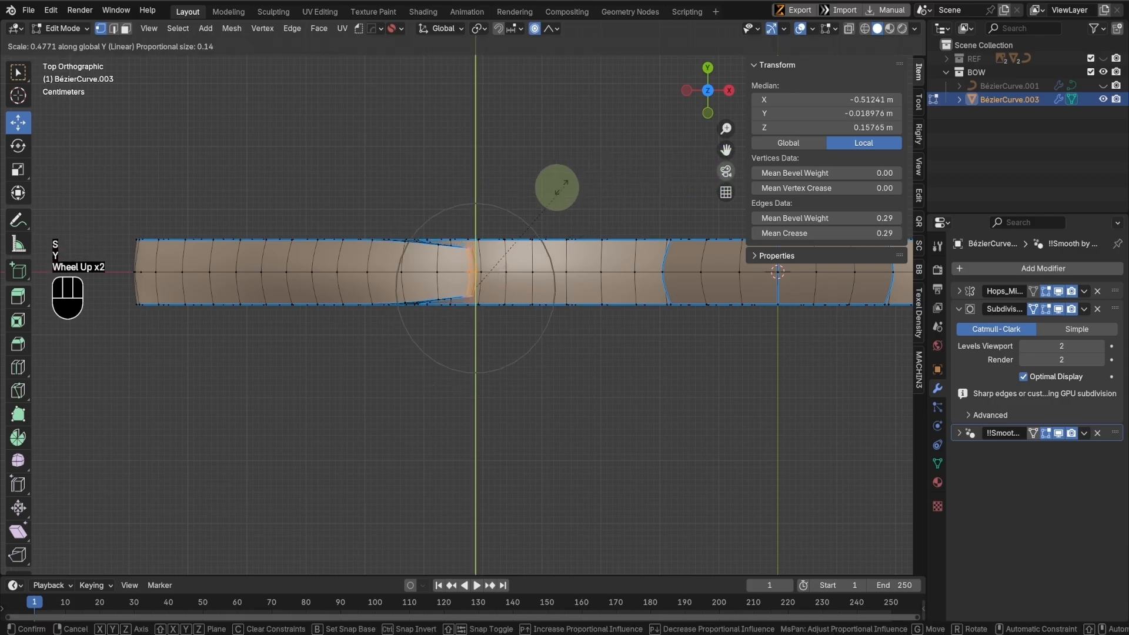
left_click(527, 207)
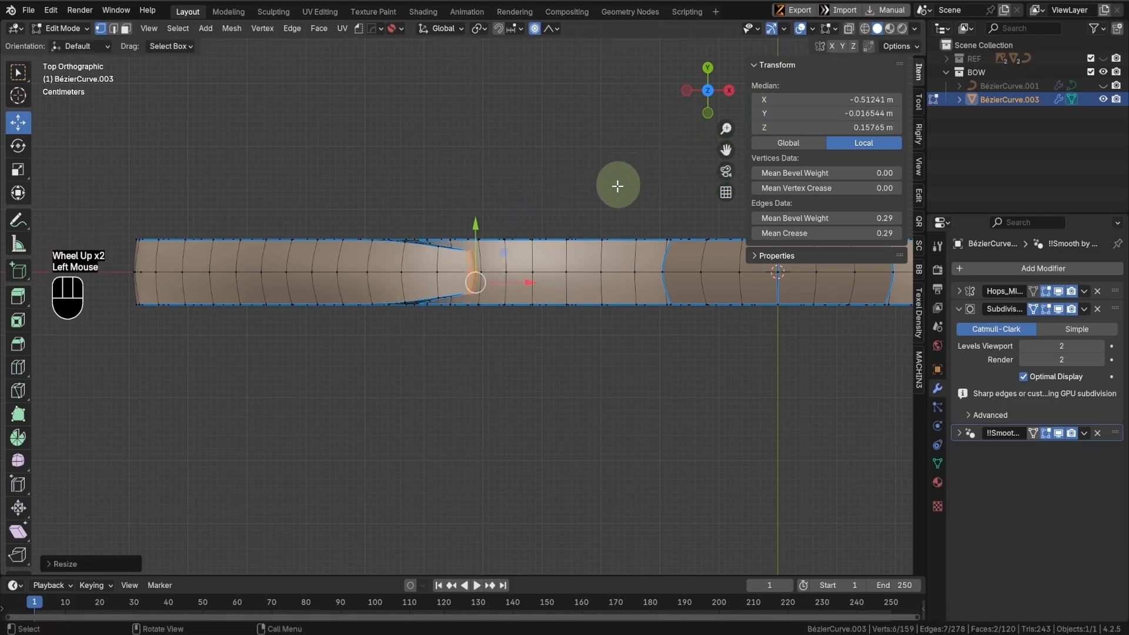
key("s")
key("y")
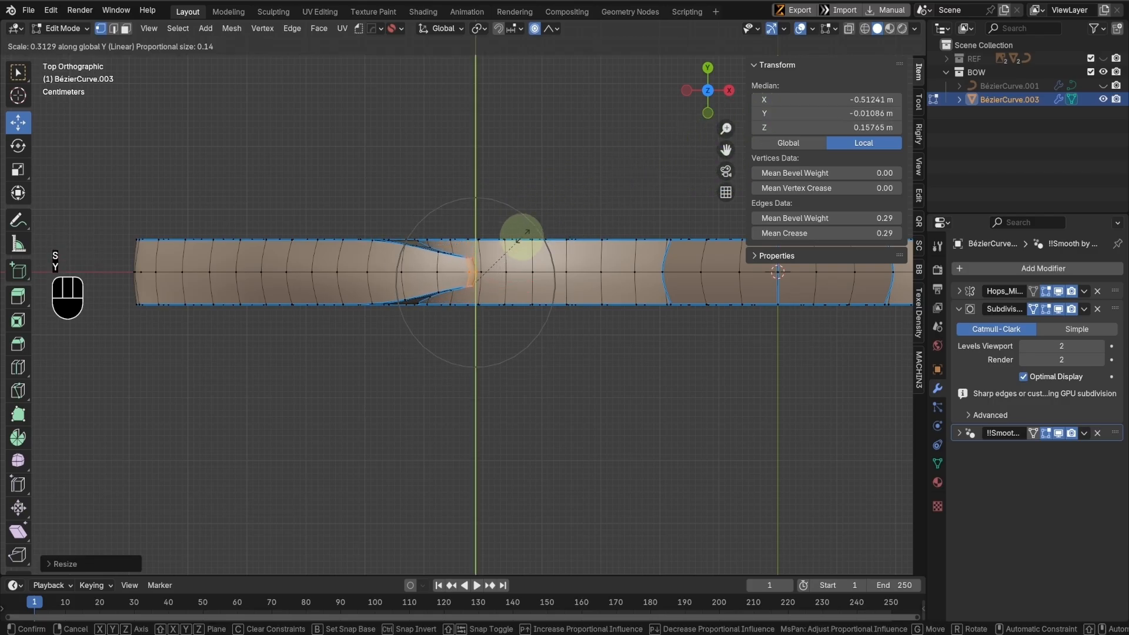
left_click(508, 247)
key("s")
key("y")
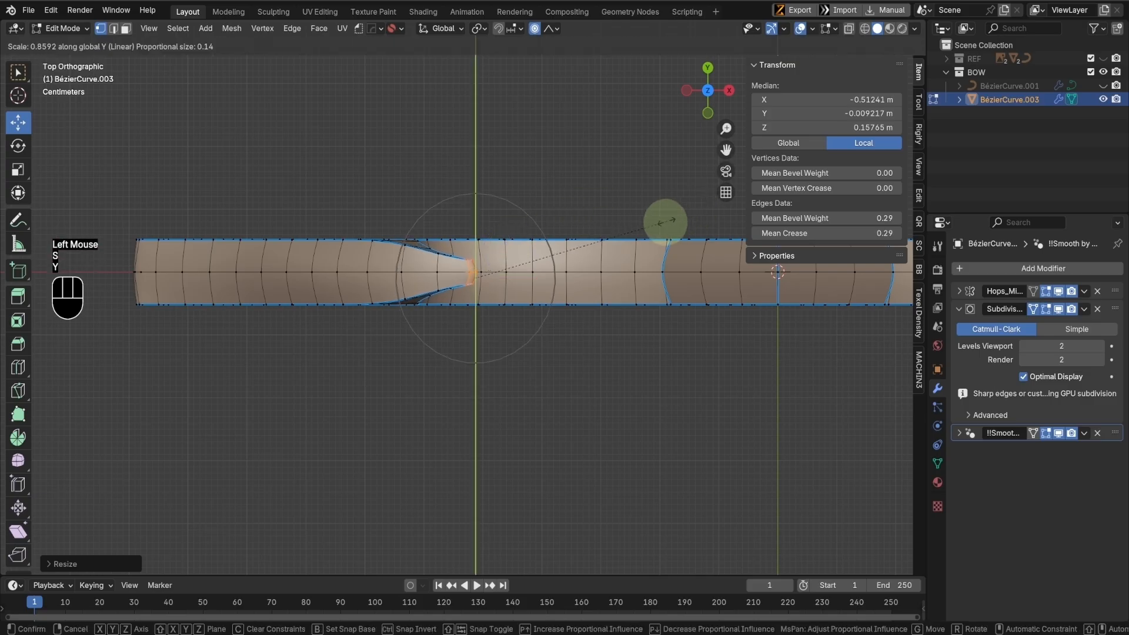
left_click(655, 222)
- Check the linear taper from an angle and undo its scalings
middle_click_drag(656, 222, 531, 126)
middle_click_drag(552, 305, 538, 111)
scroll(540, 260, "up", 1)
key("Tab")
key("ctrl+z")
key("ctrl+z")
key("ctrl+z")
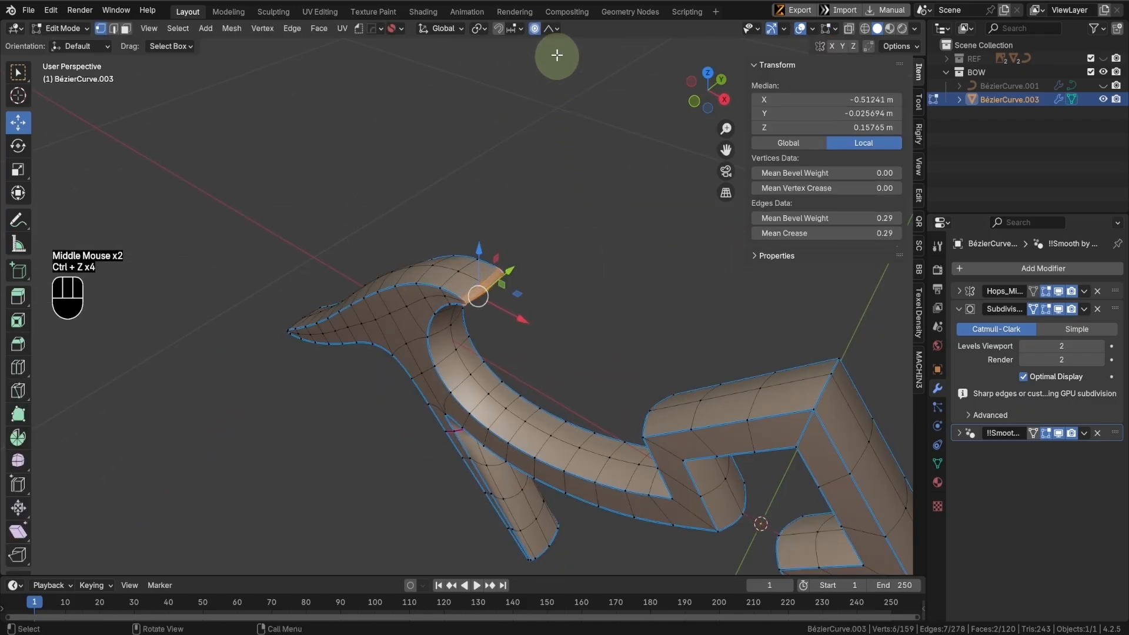
- Set the proportional editing falloff to Sharp, keeping the upper hooked tip selected
left_click(551, 28)
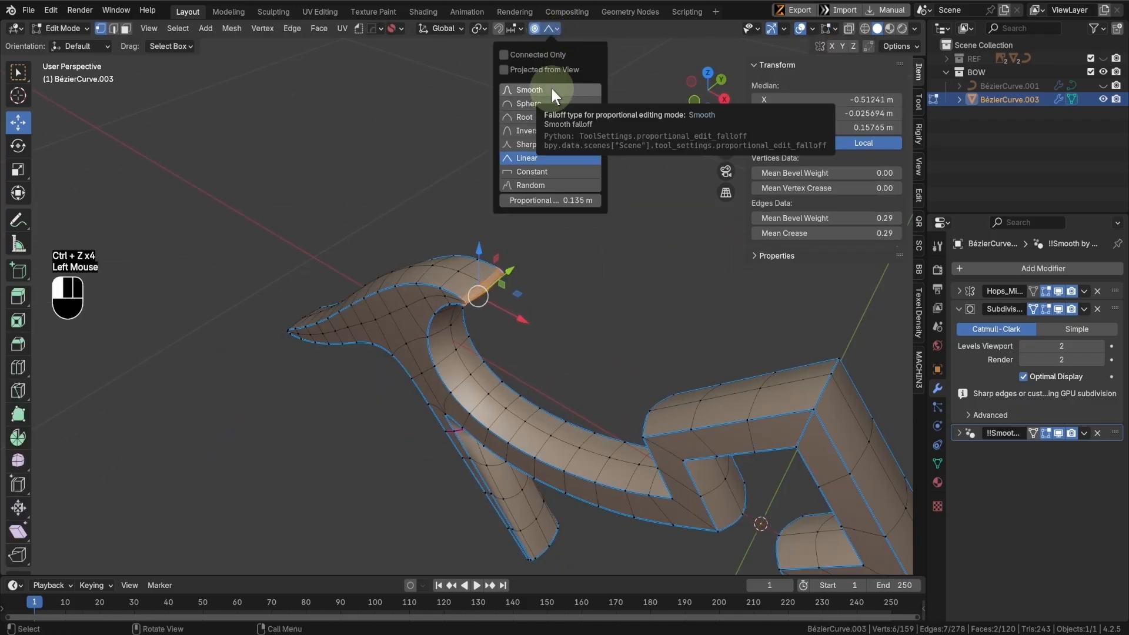
left_click(534, 144)
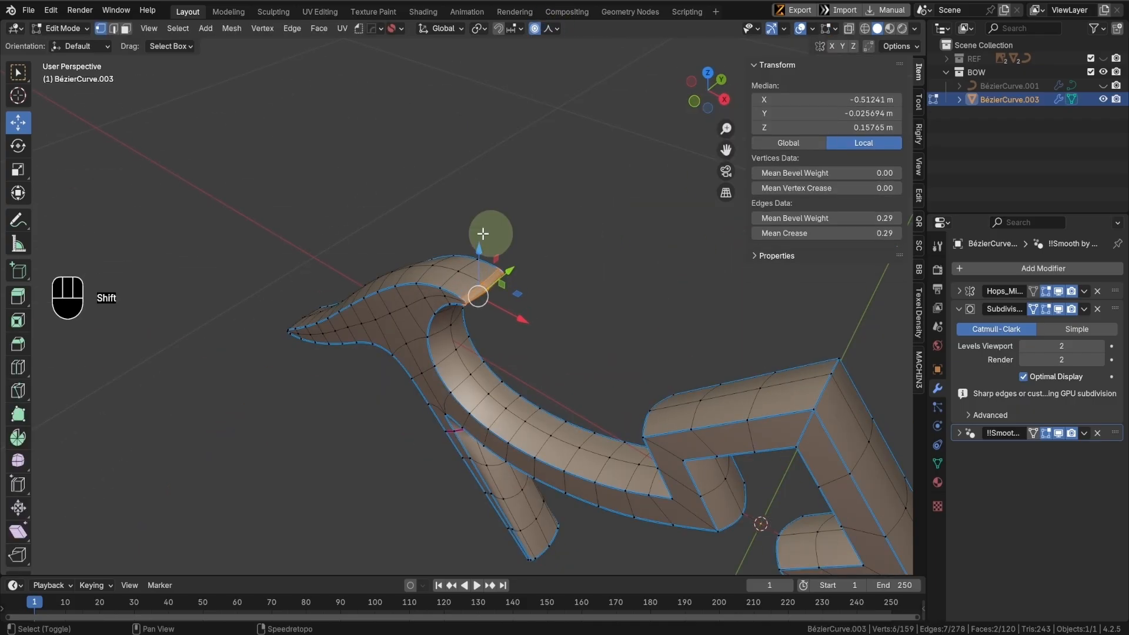
scroll(481, 234, "down", 3)
key("s")
right_click(489, 261)
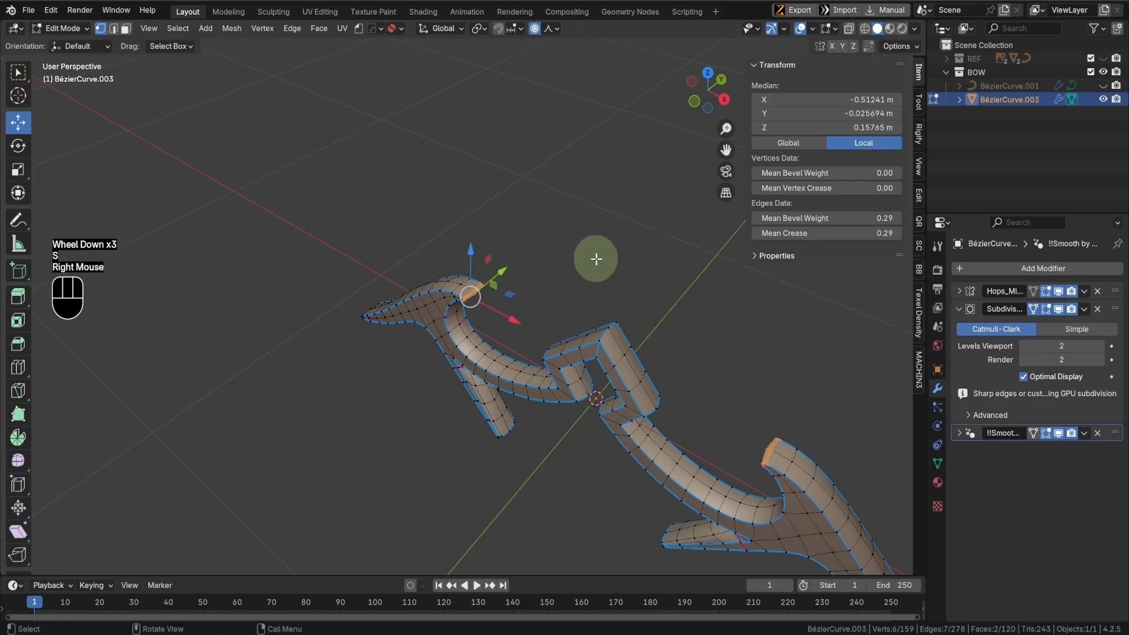
scroll(595, 257, "down", 1)
middle_click_drag(595, 257, 555, 247, "shift")
scroll(582, 229, "up", 2)
- Taper the upper hooked tip by scaling it down along Y in three passes
key("s")
key("y")
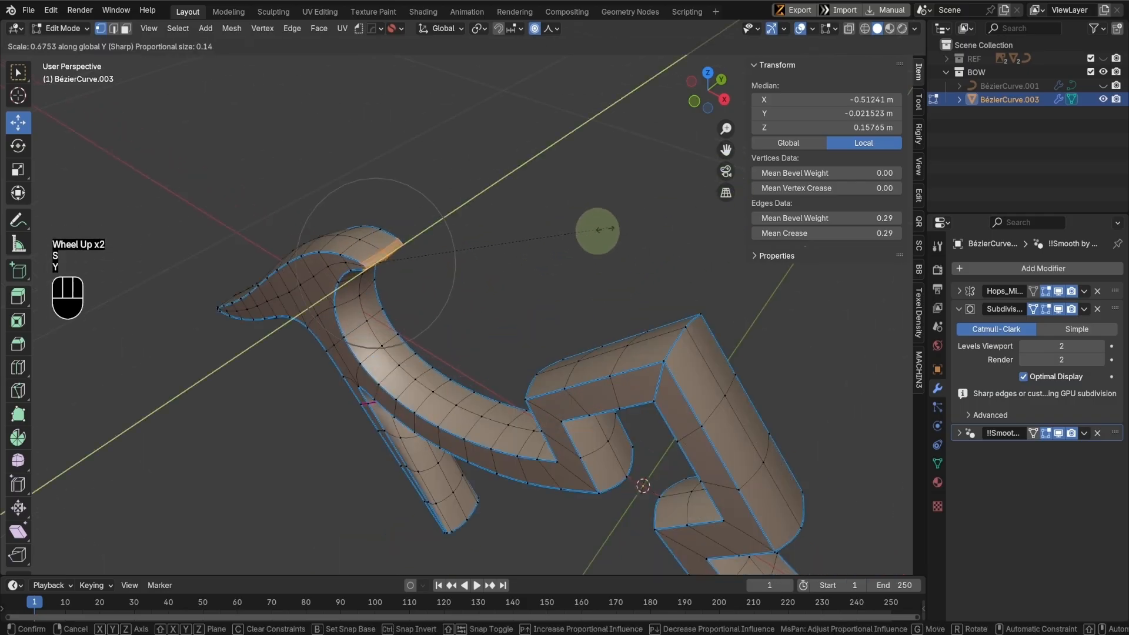
left_click(488, 232)
key("s")
key("y")
left_click(459, 228)
key("s")
key("y")
left_click(438, 224)
- Examine the tapered hooked tip in Object Mode from the end, the top and an angle
key("Tab")
middle_click_drag(529, 282, 634, 322)
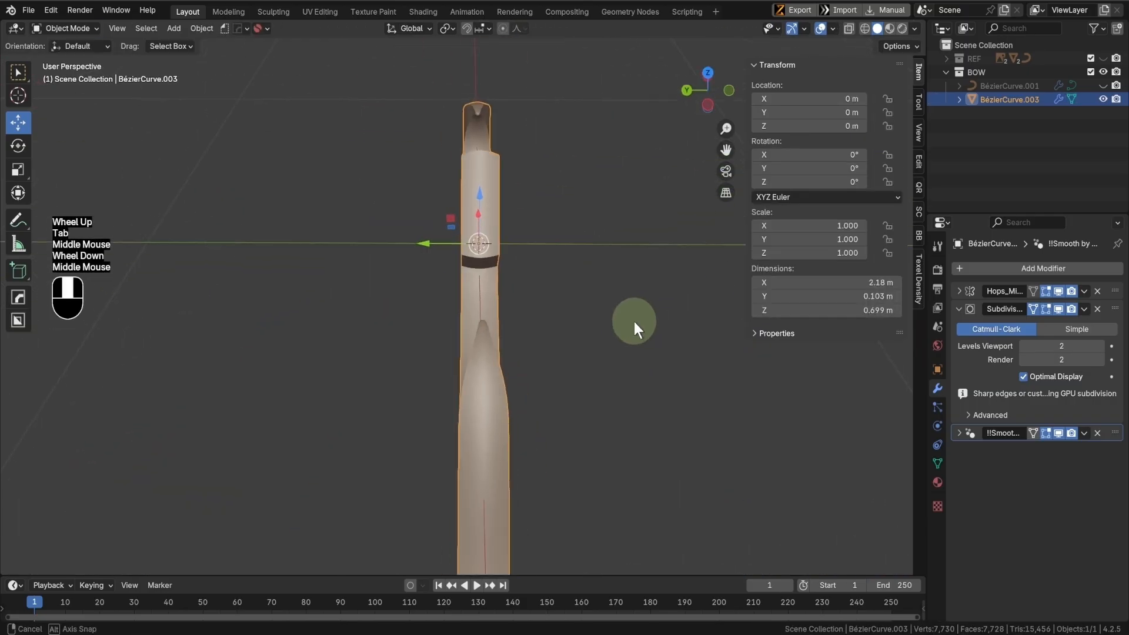
key("KP_7")
middle_click_drag(352, 305, 471, 300, "shift")
scroll(472, 300, "up", 2)
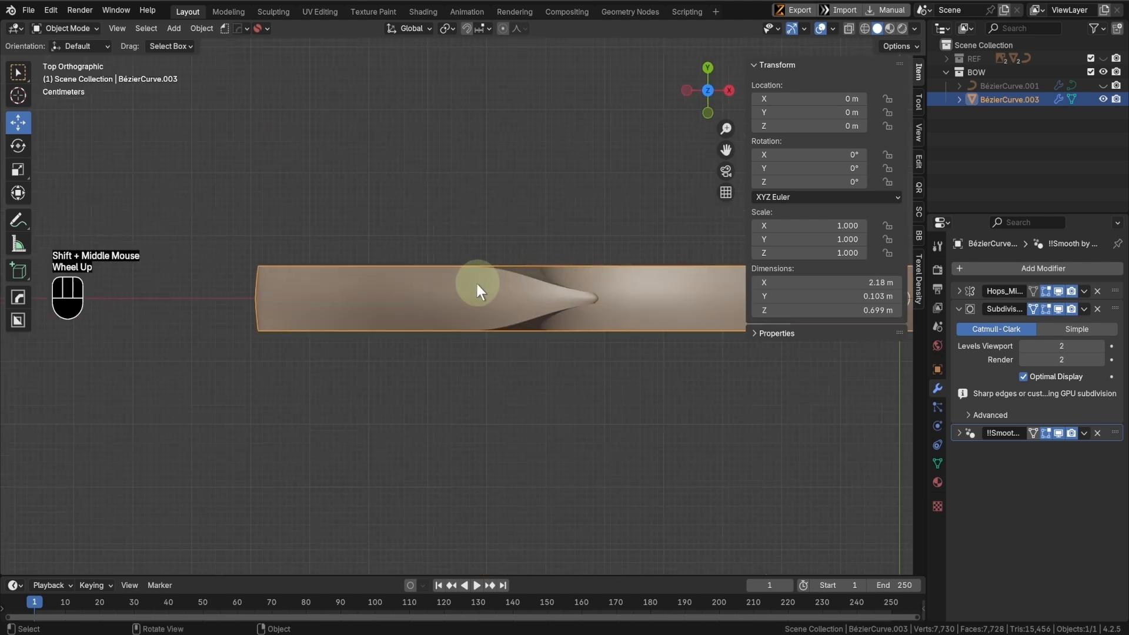
middle_click_drag(391, 327, 464, 277)
middle_click_drag(464, 294, 499, 235, "shift")
middle_click_drag(491, 365, 388, 437)
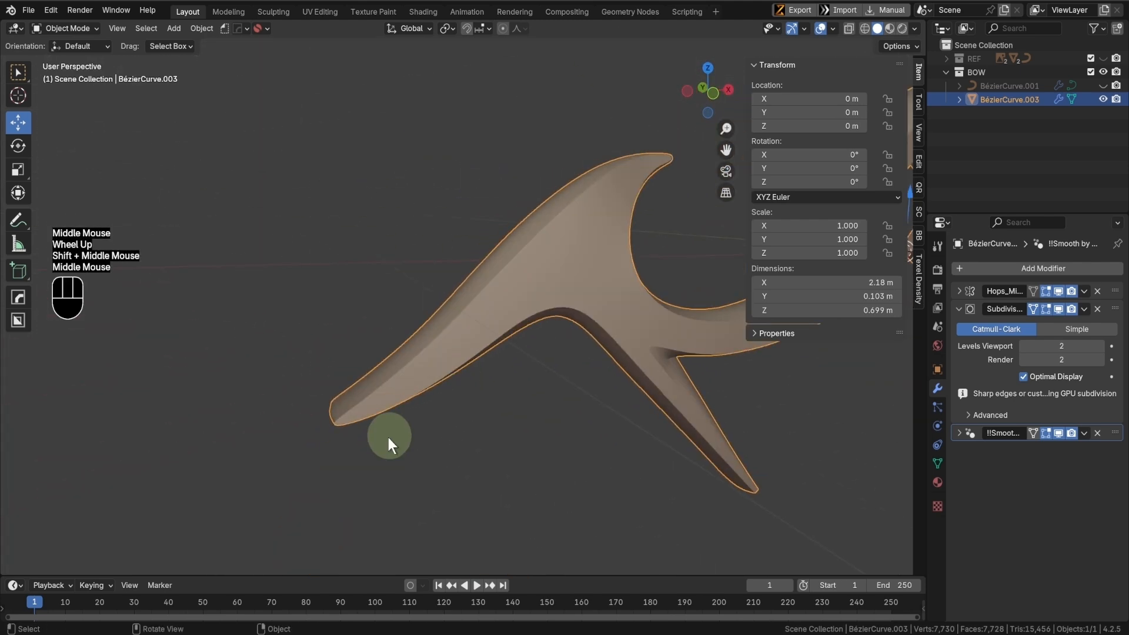
- Select the end vertices of the outer prong through X-ray and scale them down with Sharp proportional falloff
key("Tab")
key("shift+z")
left_click_drag(299, 388, 347, 470)
scroll(356, 467, "up", 1)
middle_click_drag(357, 467, 449, 439)
scroll(449, 439, "down", 2)
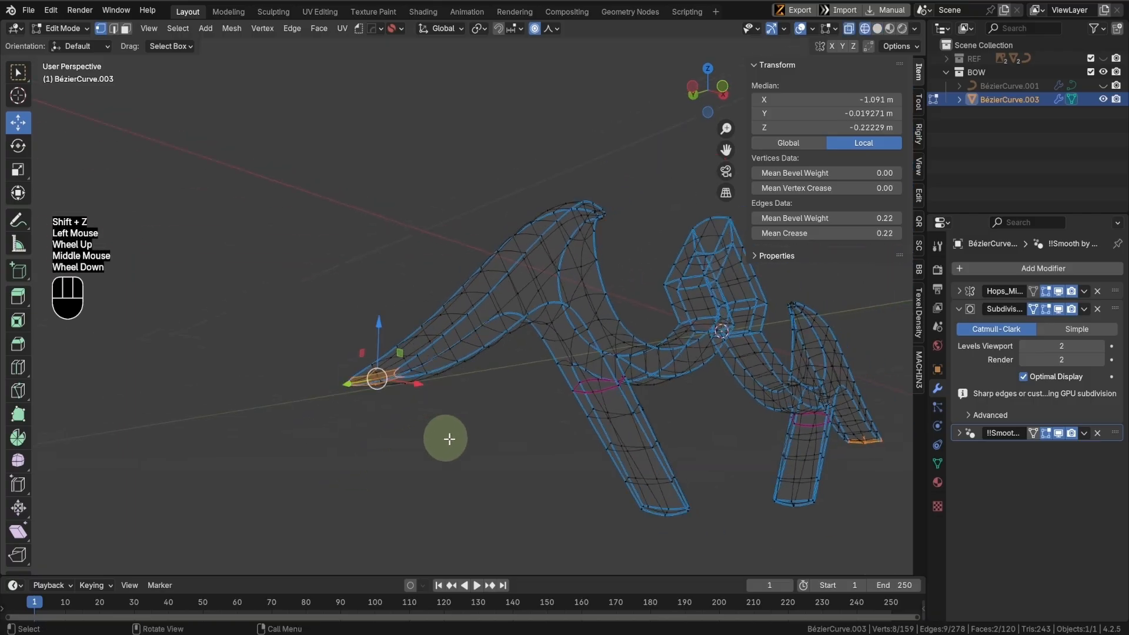
key("shift+z")
key("s")
left_click(535, 379)
- Check the outer prong in Object Mode and scale its tip down further into a point
middle_click_drag(535, 380, 677, 358)
middle_click_drag(677, 358, 705, 503, "shift")
key("Tab")
key("KP_1")
key("Tab")
key("s")
left_click(510, 491)
- Reselect the upper hooked tip and narrow it further along Y in the top view
left_click_drag(504, 146, 530, 174)
key("KP_7")
key("s")
key("y")
left_click(658, 391)
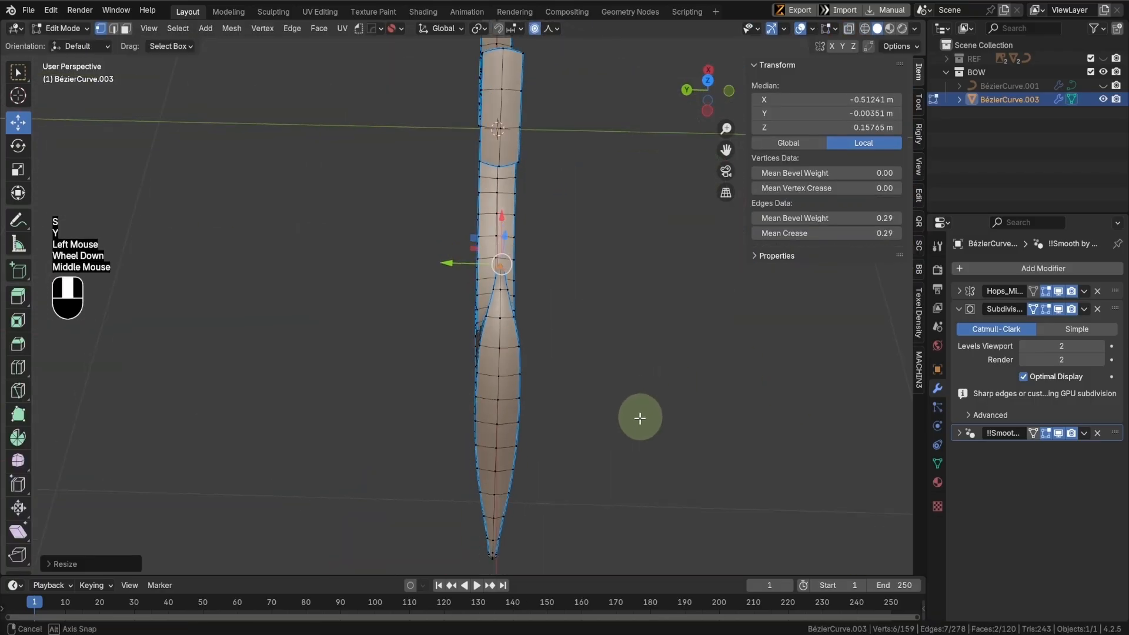
- Select the edge path along the upper outer edge between the hooked tip and outer prong, with Normal transform orientation
key("Tab")
middle_click_drag(626, 411, 504, 383, "shift")
scroll(367, 175, "up", 2)
scroll(563, 204, "up", 2)
key("KP_1")
scroll(507, 348, "up", 2)
key("Tab")
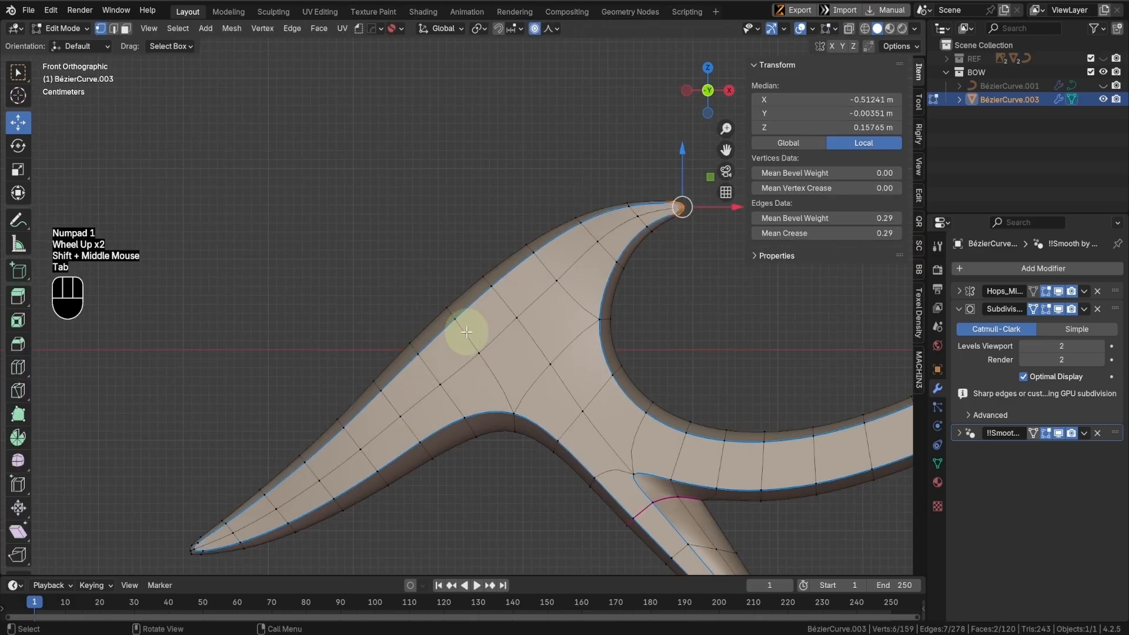
left_click(443, 299)
left_click(575, 215, "ctrl")
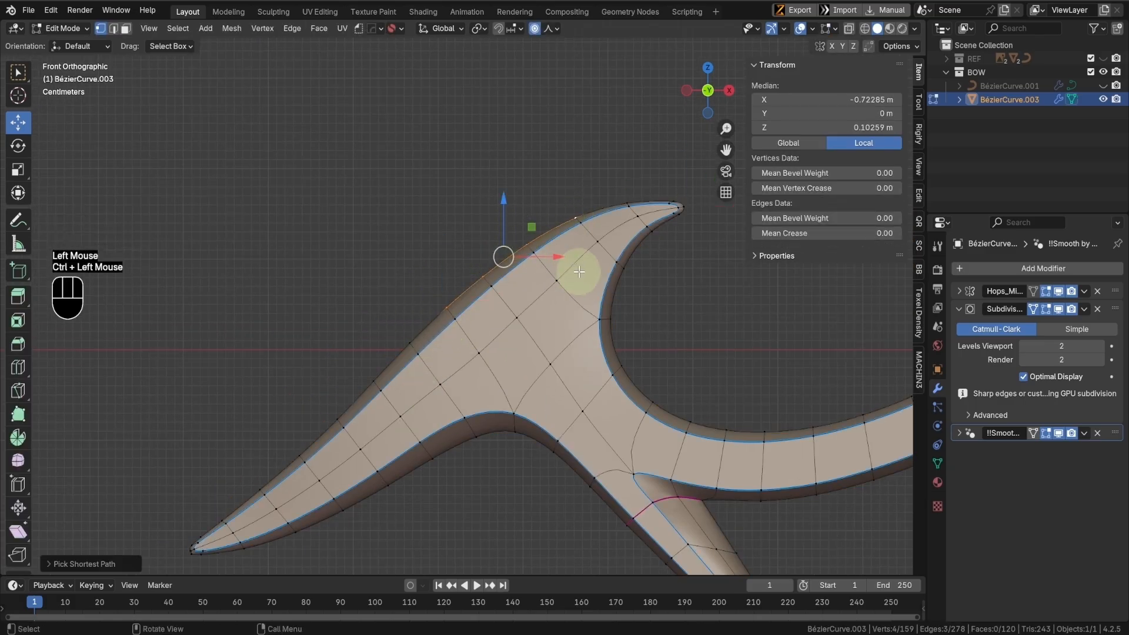
middle_click_drag(488, 224, 491, 224, "shift")
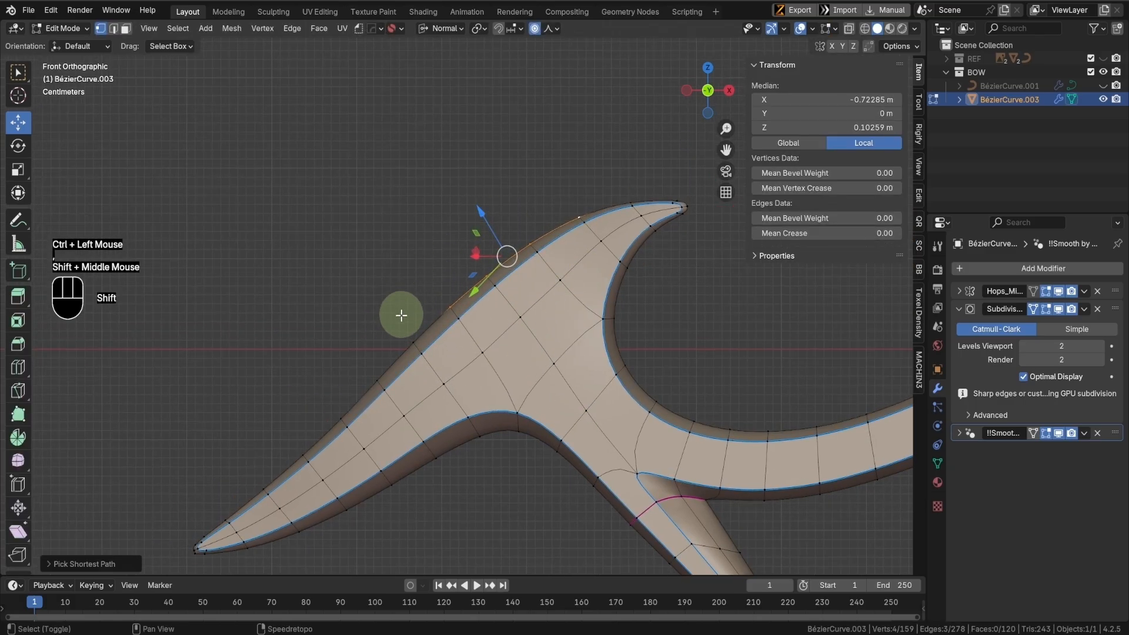
left_click(414, 339, "ctrl+shift")
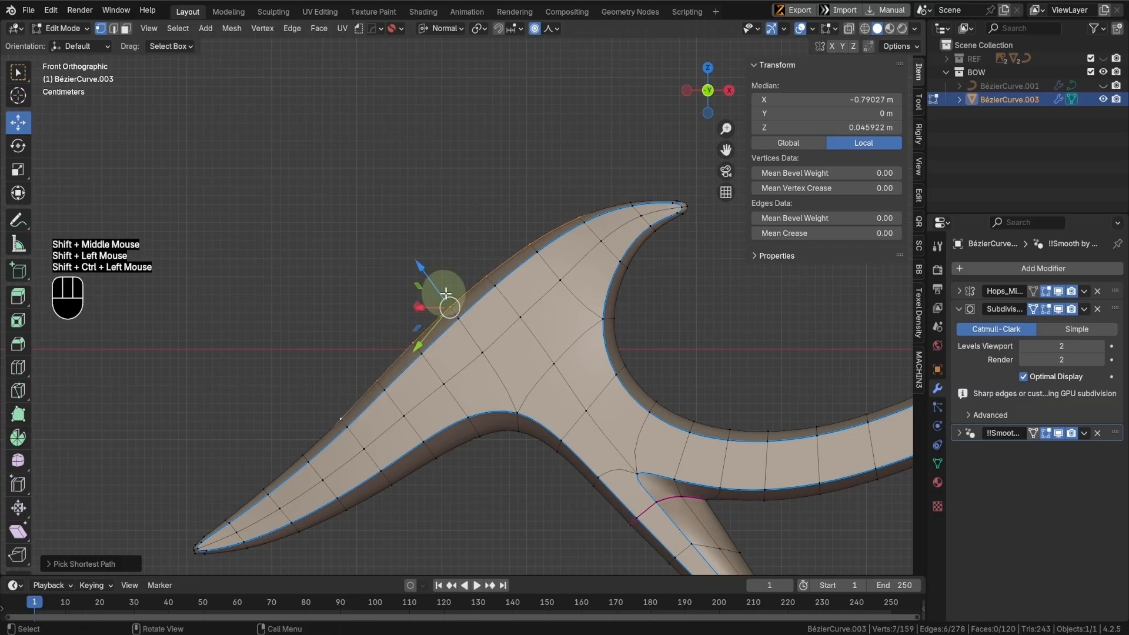
- Move the selected edge path outward about 0.009 m along its normal Z, with a reduced proportional radius
key("g")
key("z")
scroll(517, 298, "up", 1, "shift")
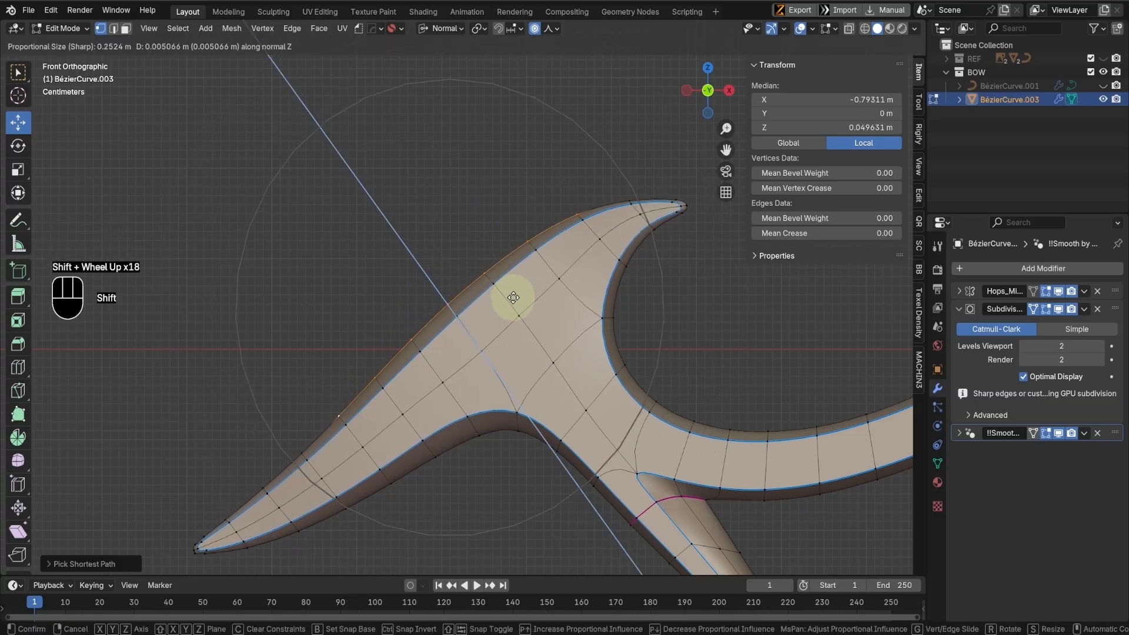
scroll(513, 297, "up", 1, "shift")
scroll(513, 297, "up", 4)
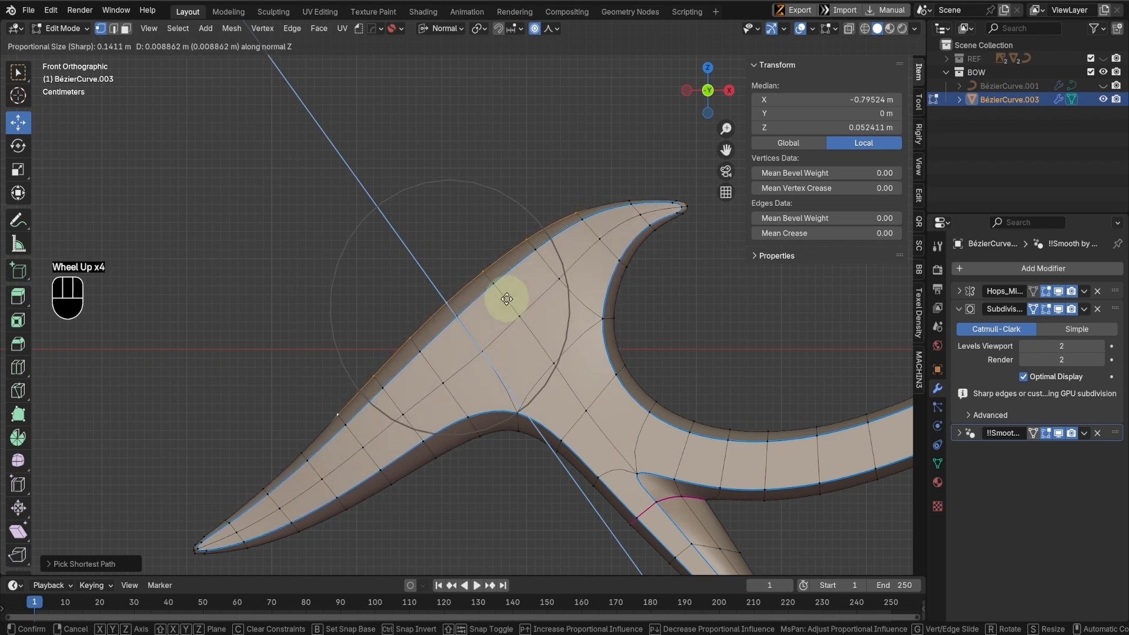
left_click(504, 300)
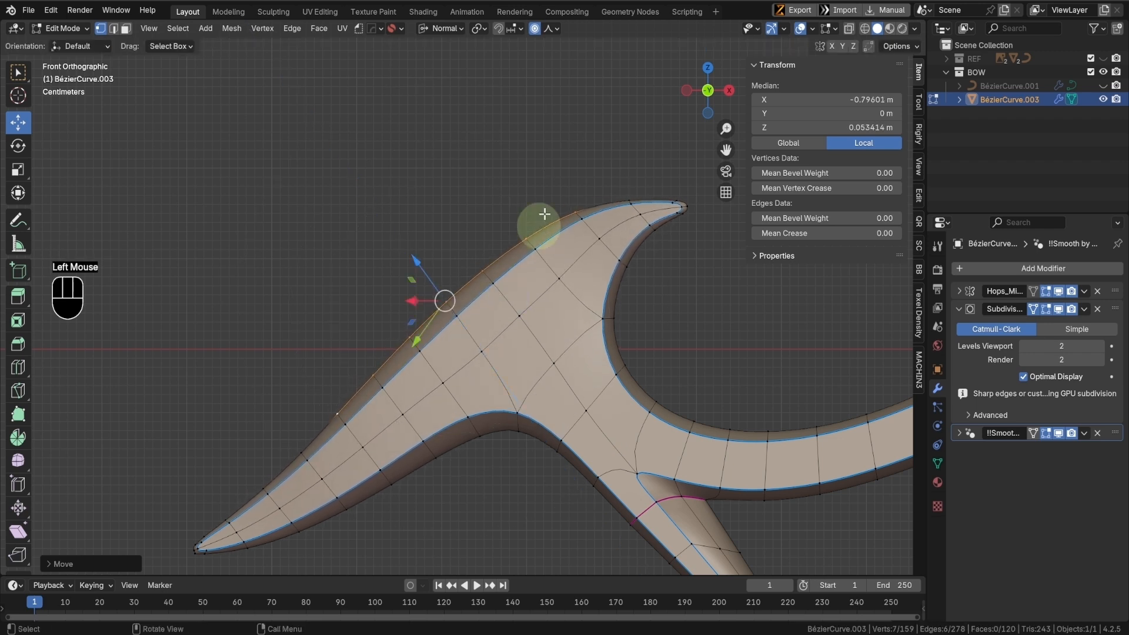
- Show the REF collection, compare the outer edge with the drawing in X-ray, and hide the collection again
left_click(1104, 58)
key("shift+z")
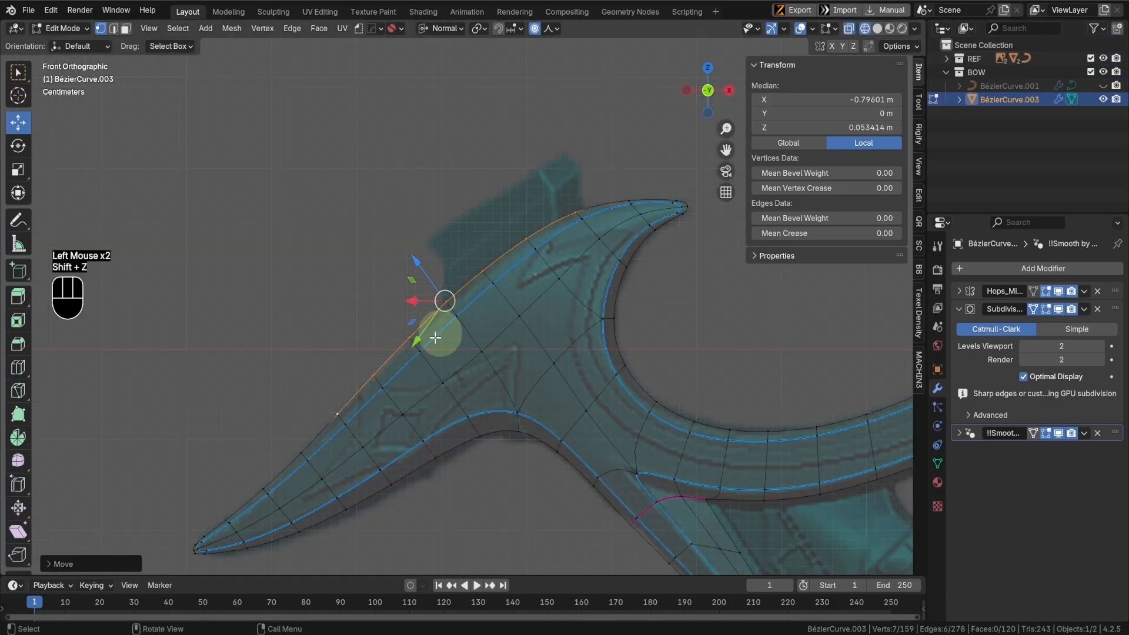
key("shift+z")
middle_click_drag(746, 309, 718, 298, "shift")
left_click(1103, 58)
- Turn off proportional editing and raise the outer-edge vertex just behind the hooked tip slightly along Z
middle_click_drag(606, 328, 469, 262, "shift")
left_click(464, 124)
left_click(534, 29)
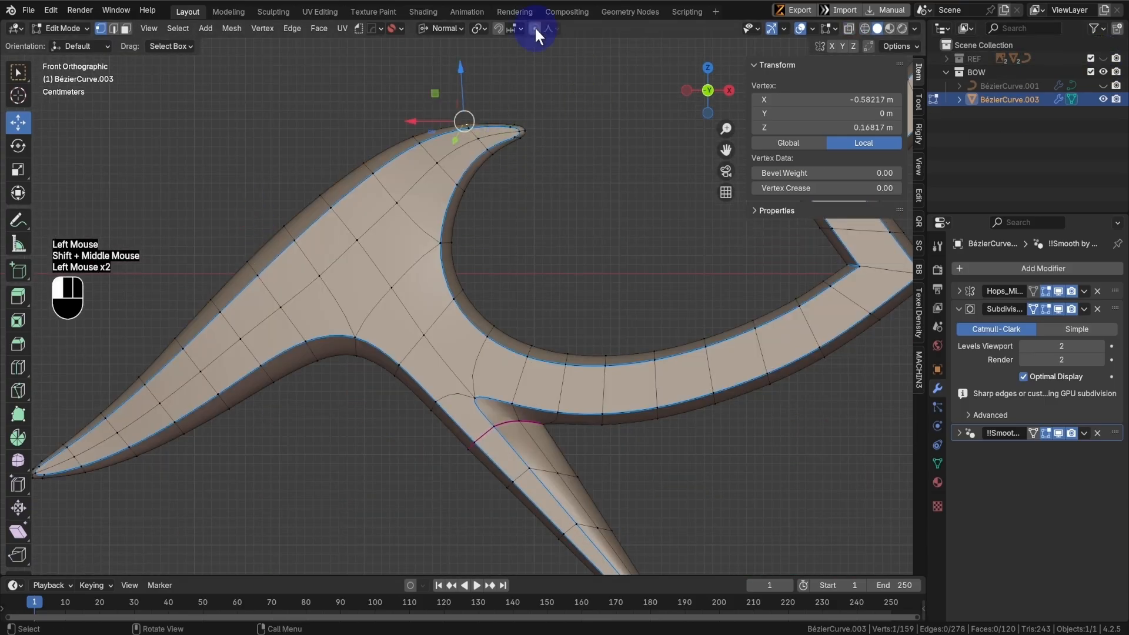
left_click_drag(460, 69, 458, 64)
- Examine the smoothed hooked tip and outer prong in Object Mode from several angles and from the top
mouse_move(527, 305)
middle_mouse_down("shift")
mouse_move(540, 241)
mouse_move(511, 157)
middle_mouse_up("shift")
middle_click_drag(512, 158, 408, 336)
key("Tab")
middle_click_drag(428, 231, 388, 235)
middle_click_drag(465, 294, 566, 266, "shift")
scroll(553, 403, "up", 2)
middle_click_drag(542, 406, 549, 330)
scroll(549, 333, "down", 3)
scroll(518, 360, "up", 1)
- Enter Sculpt Mode with the Grab brush, show the wireframe overlay, and set the brush radius to 190 px
key("Tab")
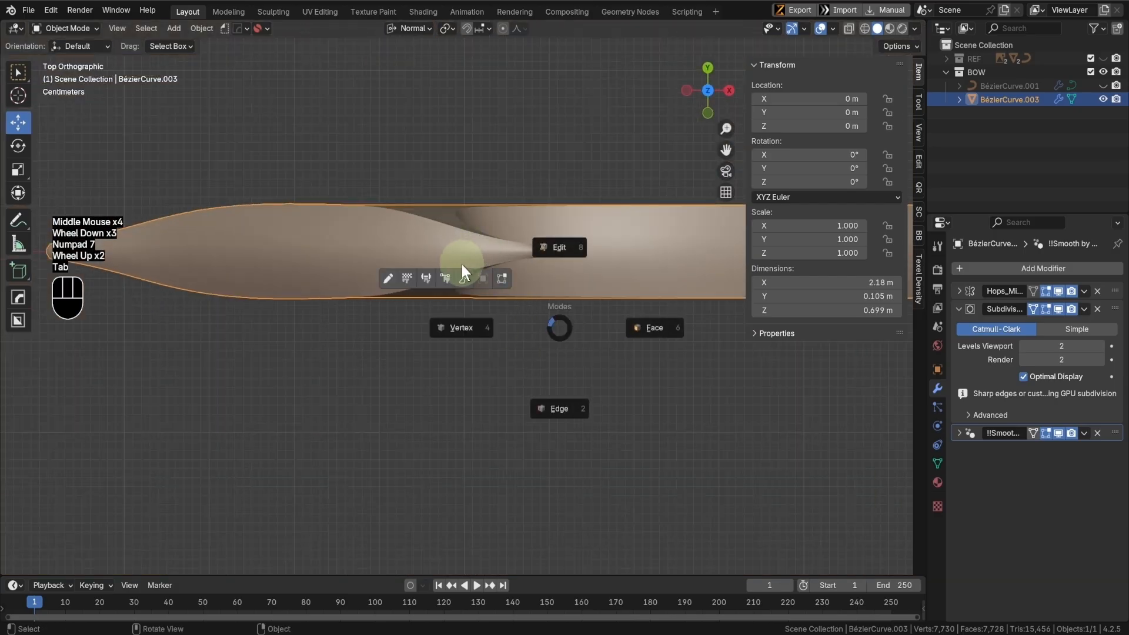
left_click(452, 274)
scroll(471, 286, "up", 1)
middle_click_drag(483, 291, 450, 354, "shift")
key("g")
key("alt+v")
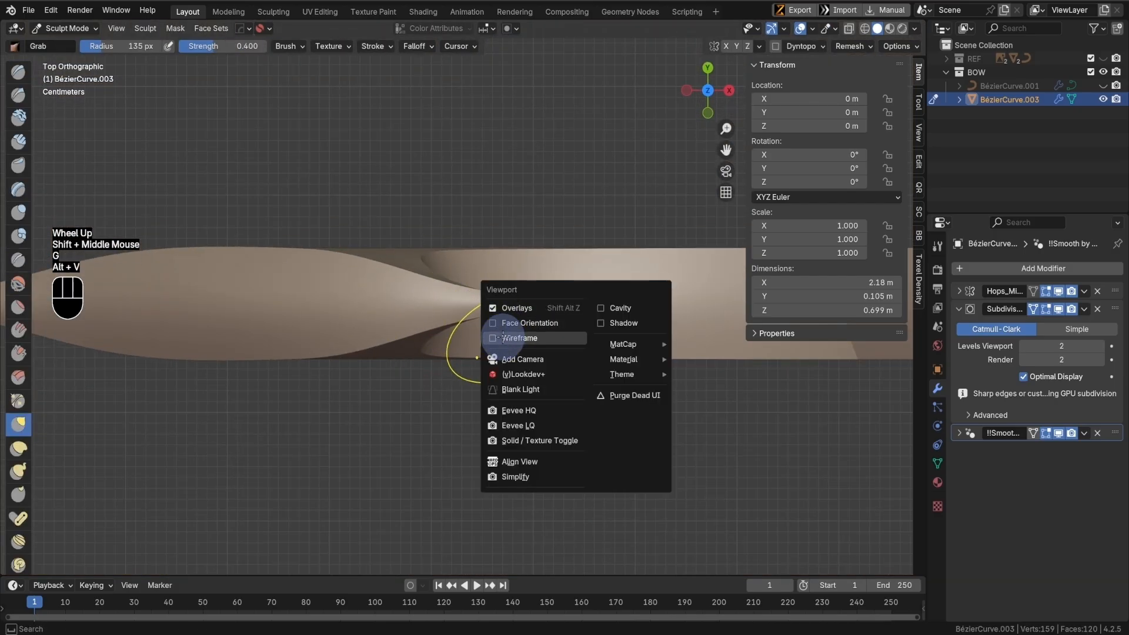
left_click(493, 338)
key("f")
left_click(447, 286)
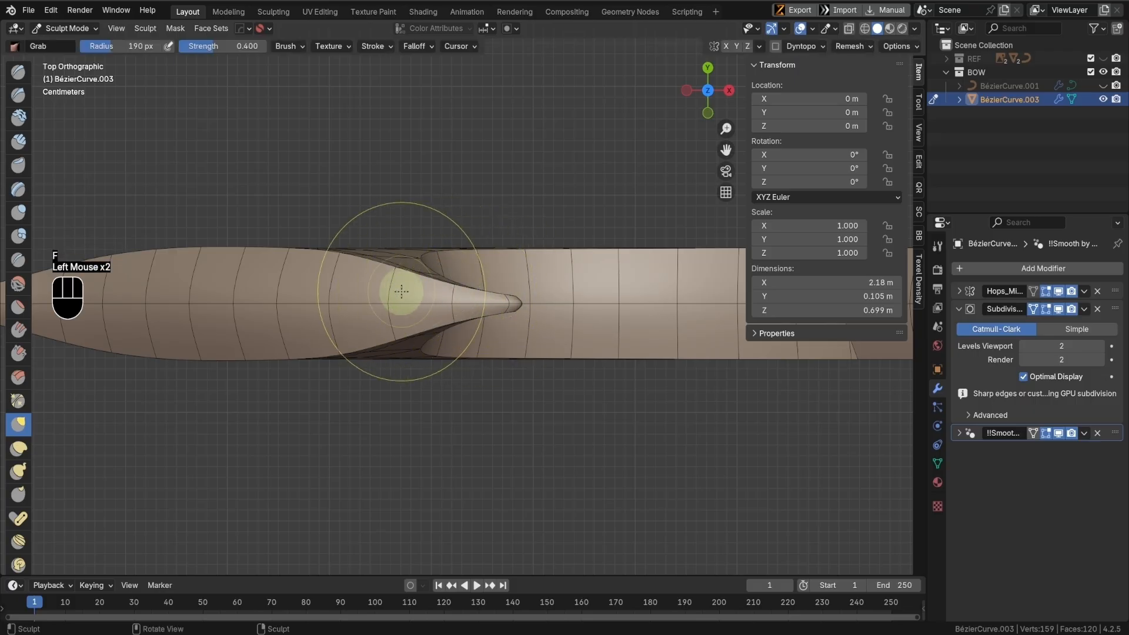
- Turn off the Subdivision modifier's viewport display and enable Y-axis symmetry for sculpting
left_click(1059, 310)
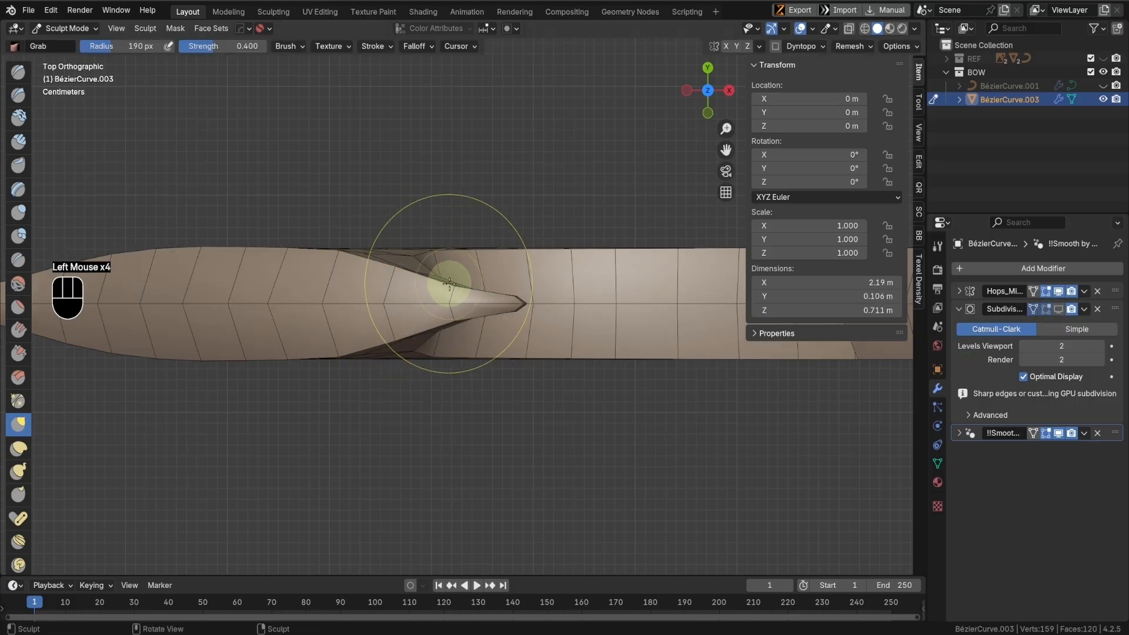
mouse_move(441, 283)
middle_mouse_down()
mouse_move(471, 264)
mouse_move(390, 285)
mouse_move(451, 301)
mouse_move(438, 292)
middle_mouse_up()
scroll(391, 285, "up", 1)
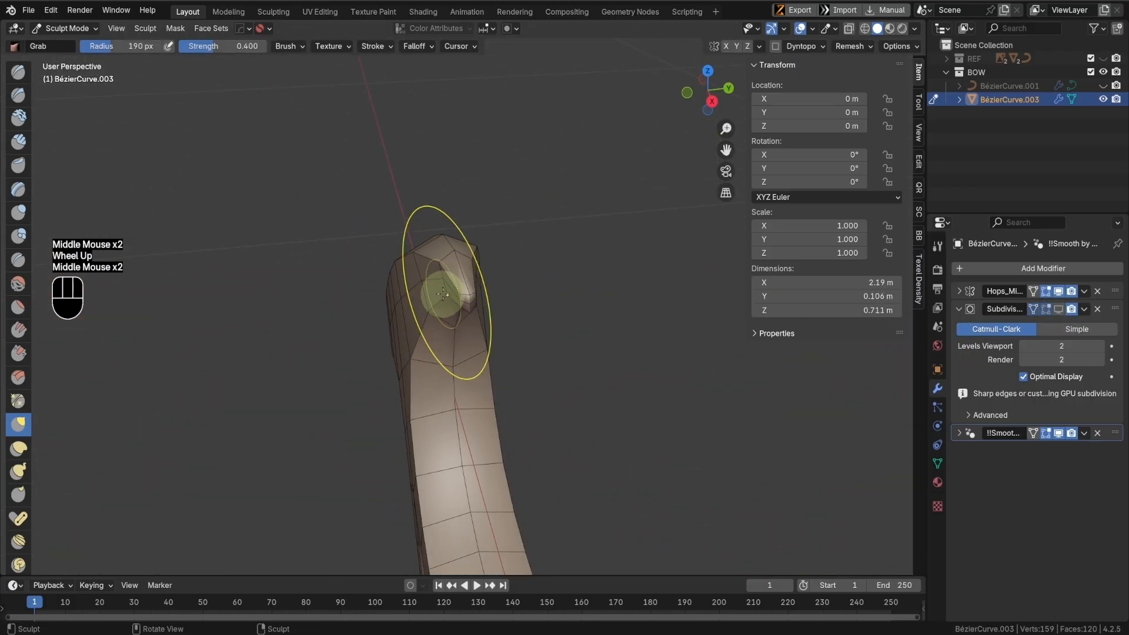
middle_click_drag(733, 51, 751, 68)
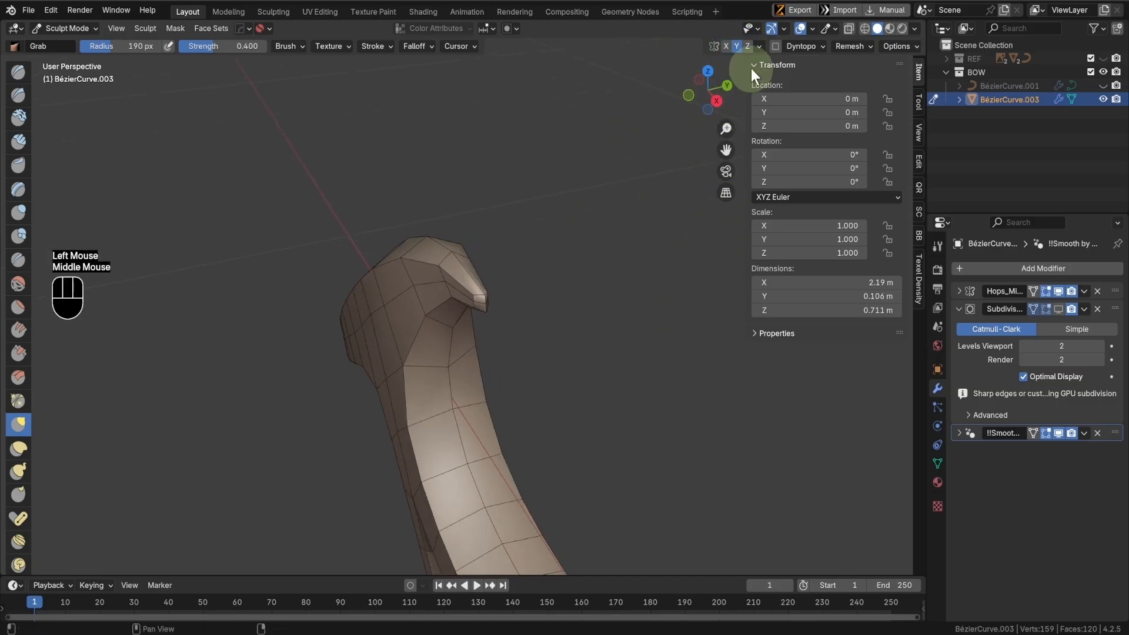
middle_click_drag(474, 309, 449, 295)
- Refine the sides of the hooked tip with small symmetric Grab strokes, undoing one stroke along the way
left_click_drag(445, 296, 437, 297)
mouse_move(437, 297)
middle_mouse_down()
mouse_move(441, 341)
mouse_move(514, 408)
middle_mouse_up()
key("KP_7")
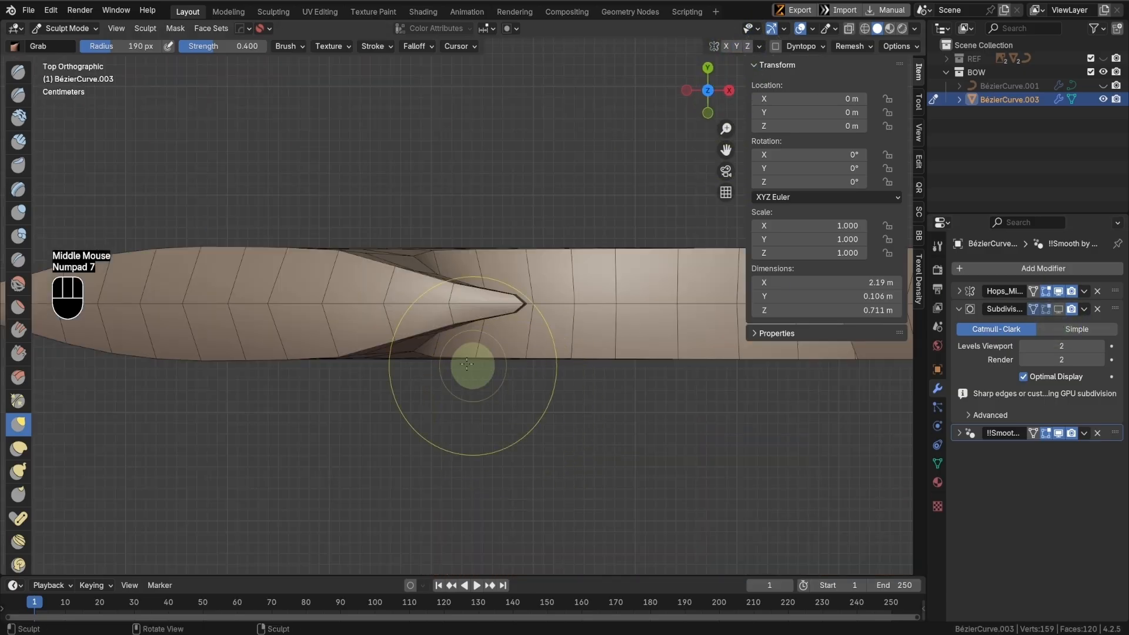
scroll(411, 307, "up", 1)
middle_click_drag(412, 307, 452, 359)
left_click_drag(455, 350, 456, 352)
mouse_move(456, 352)
middle_mouse_down()
mouse_move(514, 421)
mouse_move(482, 378)
middle_mouse_up()
key("ctrl+z")
left_click_drag(473, 374, 478, 378, "ctrl")
mouse_move(478, 378)
middle_mouse_down()
mouse_move(488, 286)
mouse_move(492, 403)
mouse_move(567, 303)
mouse_move(504, 352)
mouse_move(534, 285)
mouse_move(518, 335)
middle_mouse_up()
scroll(492, 403, "down", 2)
key("KP_1")
middle_click_drag(517, 335, 584, 449)
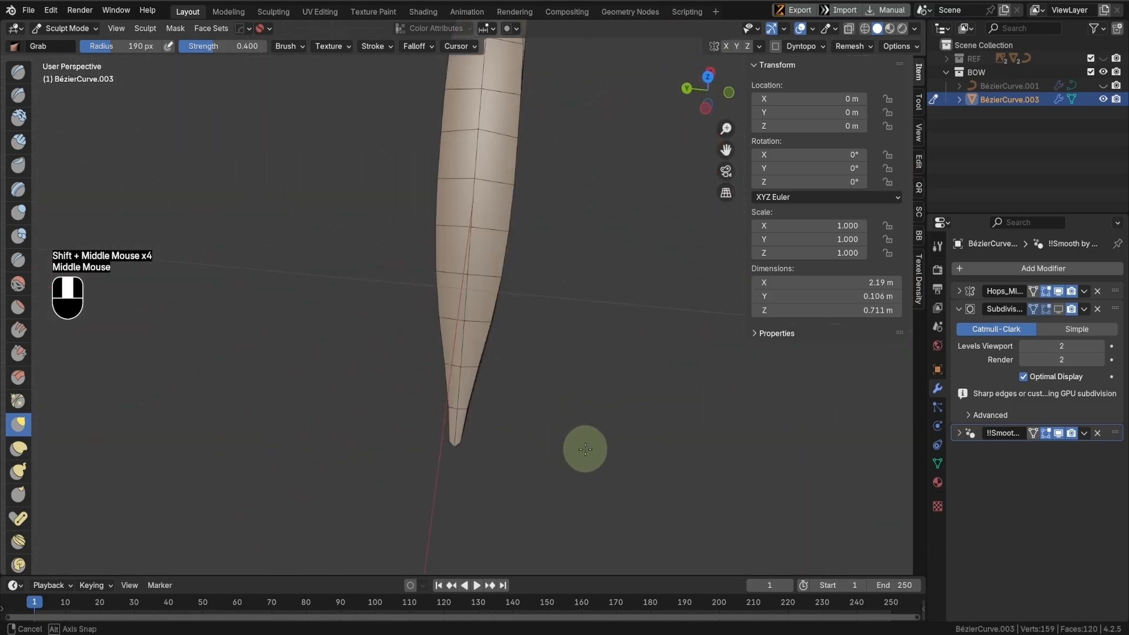
- Set the brush radius to 157 px and shape the outer prong's pointed end with small Grab strokes
mouse_move(494, 366)
middle_mouse_down()
mouse_move(457, 344)
mouse_move(466, 341)
middle_mouse_up()
key("f")
left_click(466, 352)
left_click_drag(467, 340, 478, 347)
mouse_move(478, 348)
middle_mouse_down()
mouse_move(487, 403)
mouse_move(494, 390)
mouse_move(487, 403)
middle_mouse_up()
key("ctrl+z")
key("ctrl+shift+z")
left_click_drag(470, 404, 466, 406)
middle_click_drag(500, 344, 484, 382)
scroll(494, 329, "up", 1, "shift")
middle_click_drag(500, 270, 506, 353, "shift")
mouse_move(506, 344)
middle_mouse_down()
mouse_move(517, 383)
mouse_move(540, 382)
middle_mouse_up()
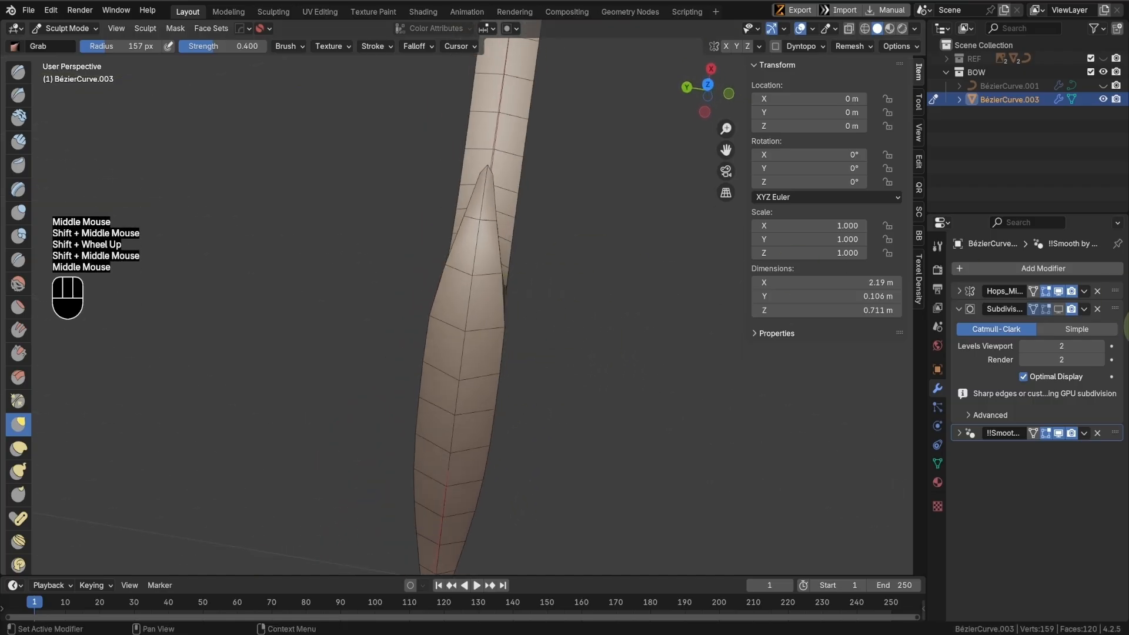
- Show the Subdivision modifier in the viewport again, turn off the wireframe overlay, and return to Object Mode
left_click(1059, 309)
middle_click_drag(610, 378, 496, 321)
scroll(520, 331, "down", 2)
key("alt+v")
left_click(529, 322)
key("Tab")
left_click(457, 312)
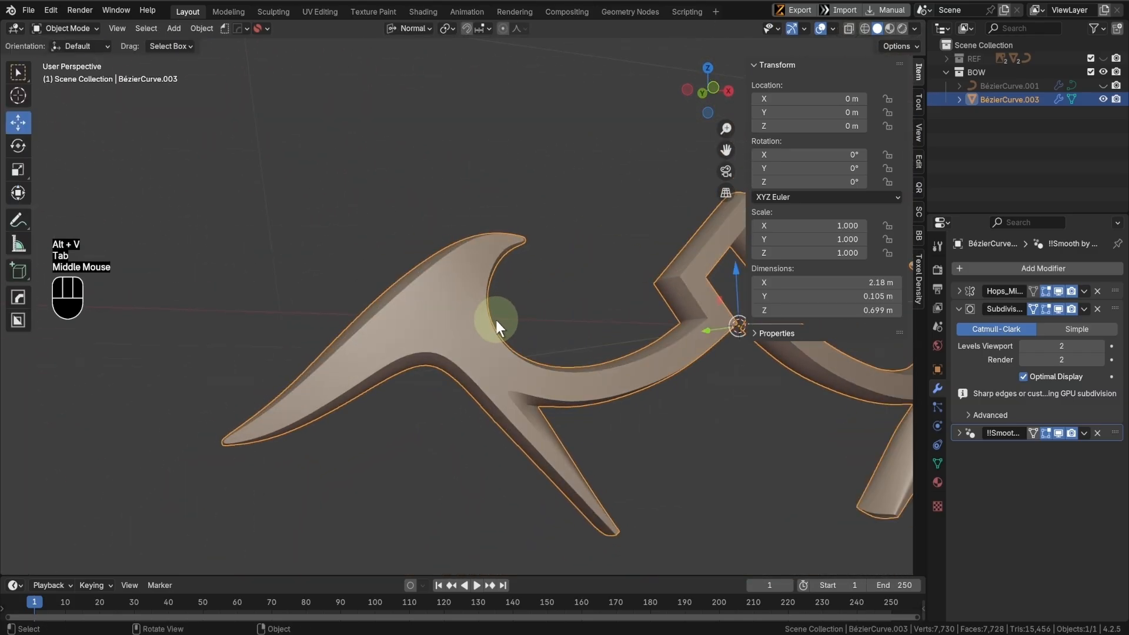
- Compare the frame's front silhouette with the central frame and prongs in the bow reference image
key("KP_1")
middle_click_drag(483, 369, 508, 400, "shift")
key("KP_1")
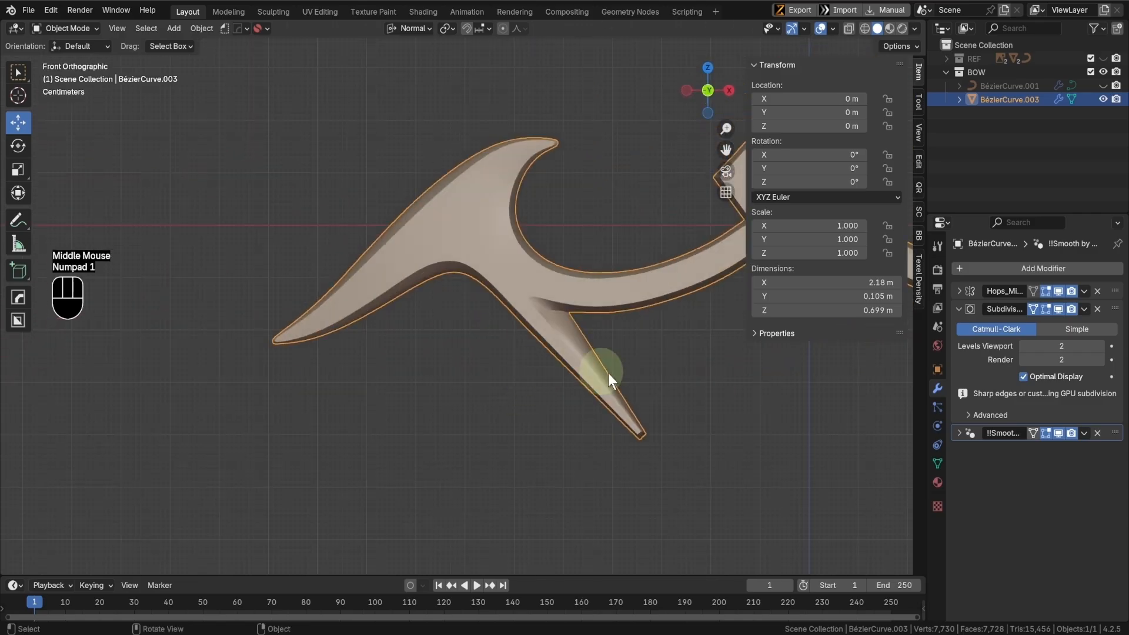
middle_click_drag(608, 373, 513, 477, "shift")
scroll(513, 478, "down", 1)
scroll(513, 478, "down", 1)
left_click(621, 634)
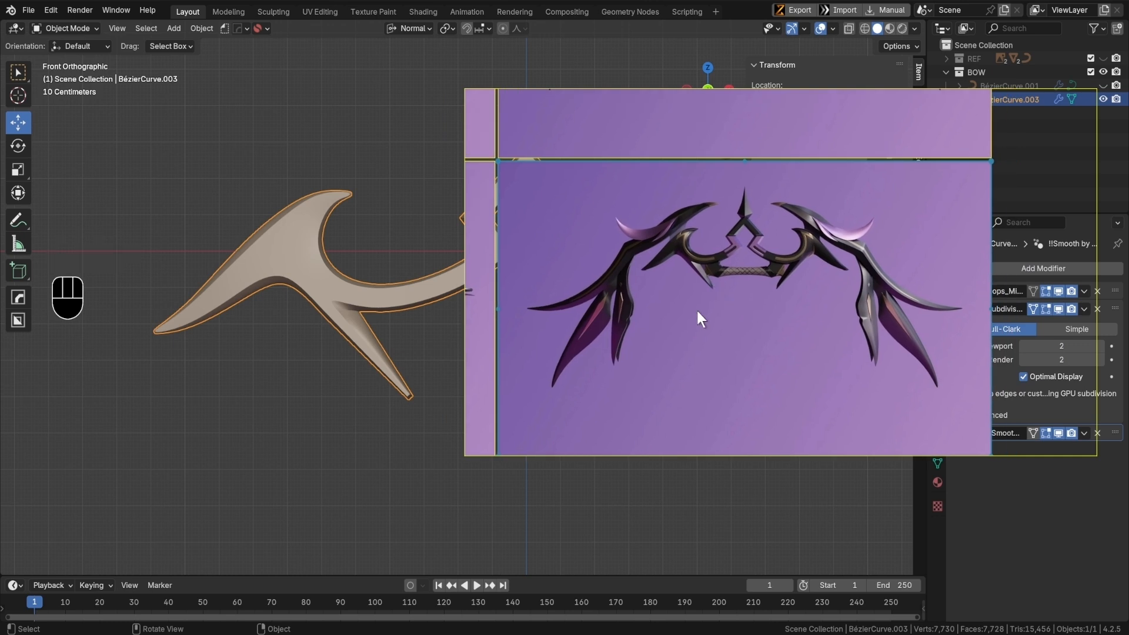
scroll(705, 311, "up", 6)
middle_click_drag(717, 243, 724, 328)
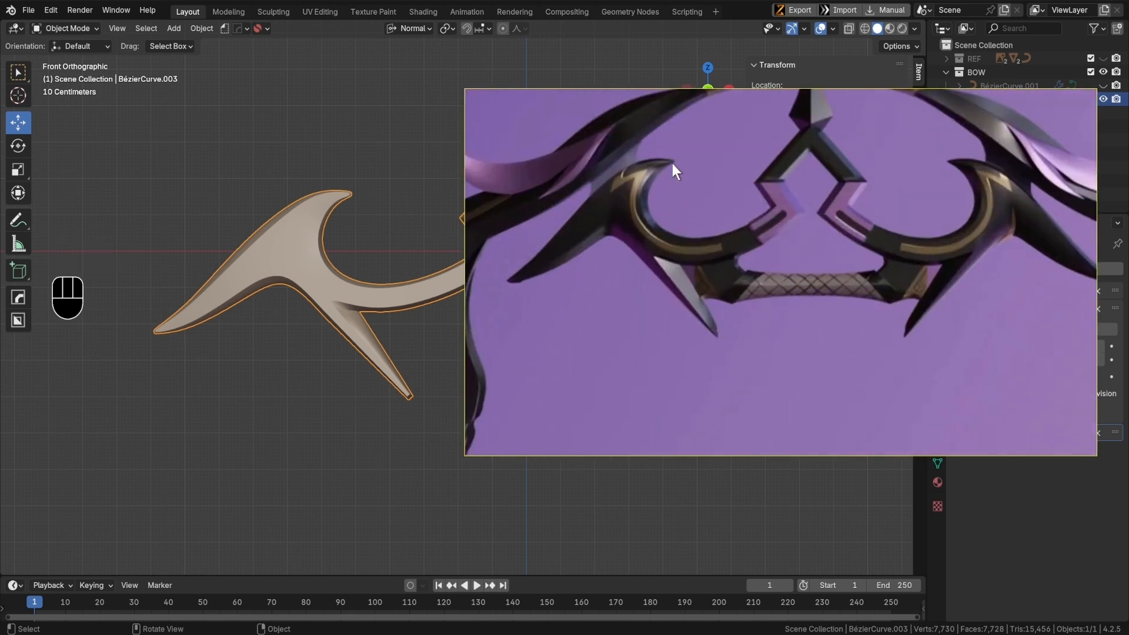
scroll(673, 164, "down", 1)
middle_click_drag(857, 251, 855, 337)
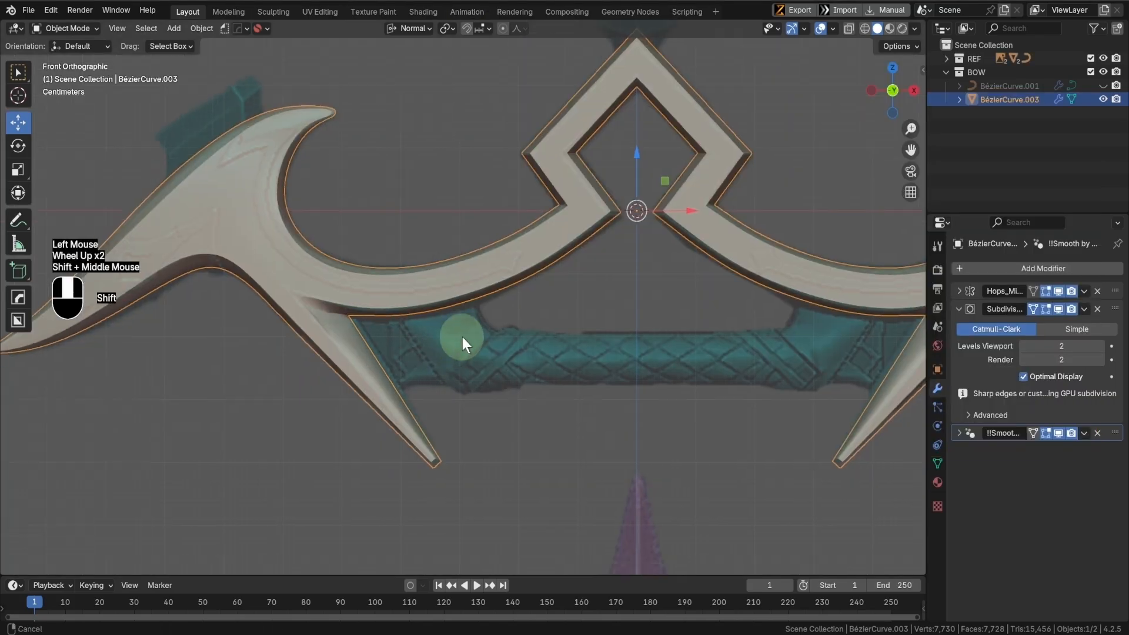
- In wireframe Edit Mode over the REF drawing, move the curved arm's lower edge path beside the inner prong down, using Global orientation
middle_click_drag(461, 333, 554, 328, "shift")
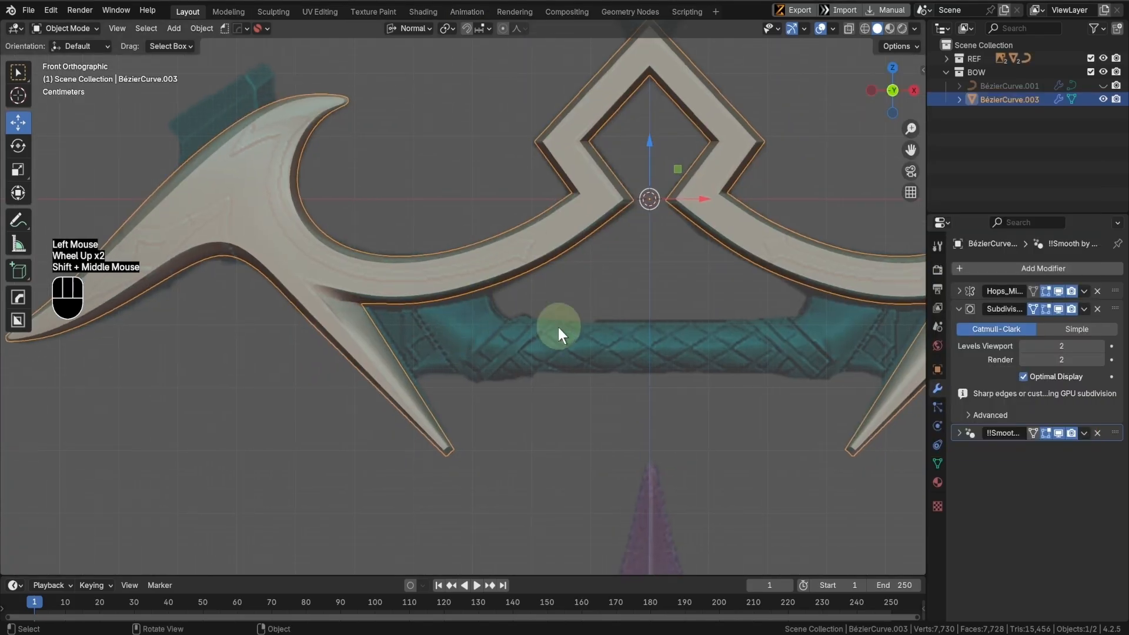
scroll(521, 326, "up", 2)
key("shift+z")
key("Tab")
left_click(393, 308)
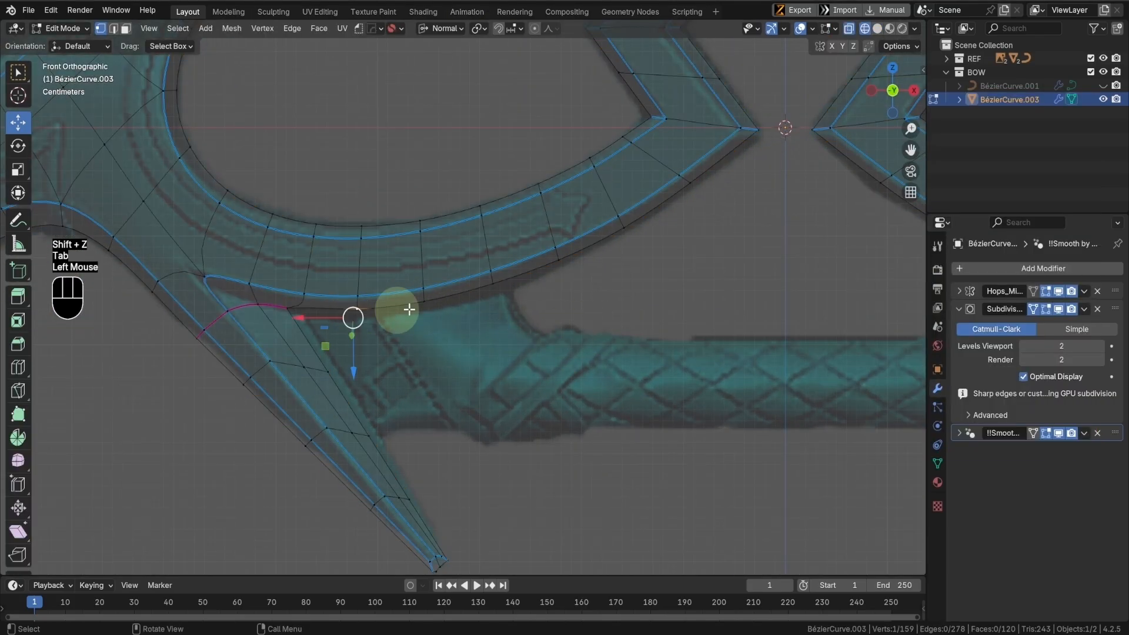
left_click(561, 263, "ctrl")
key("comma")
left_click_drag(458, 306, 463, 316)
- Adjust the corner vertex where the inner prong meets the arm and shift the prong's handle-side edge outward along X
left_click(295, 312)
key("g")
left_click(298, 317)
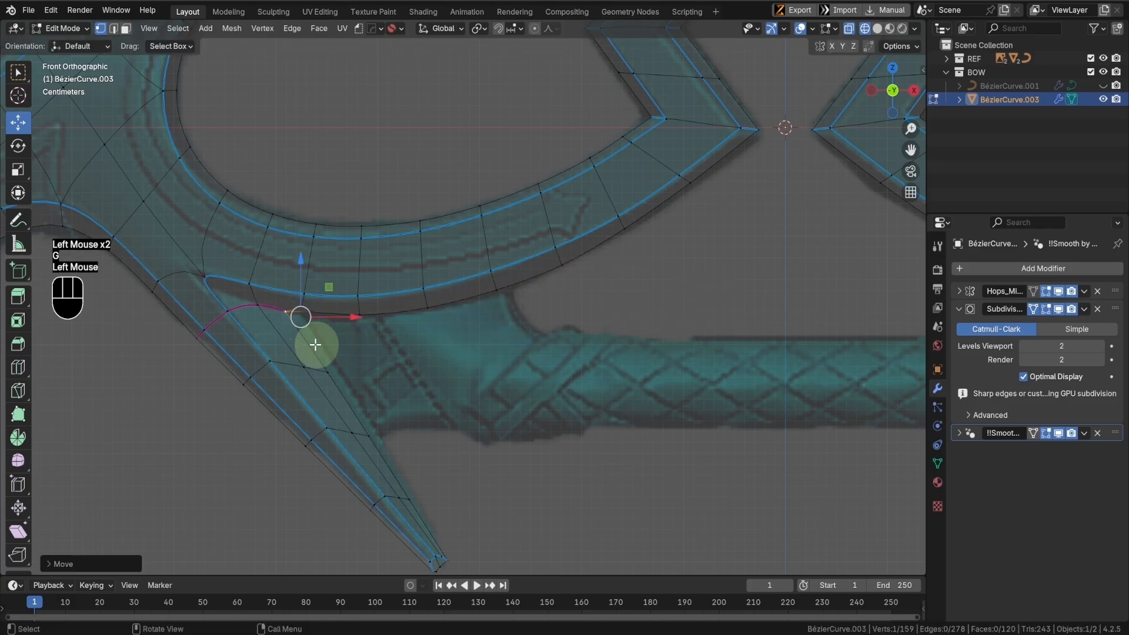
left_click(332, 366, "shift")
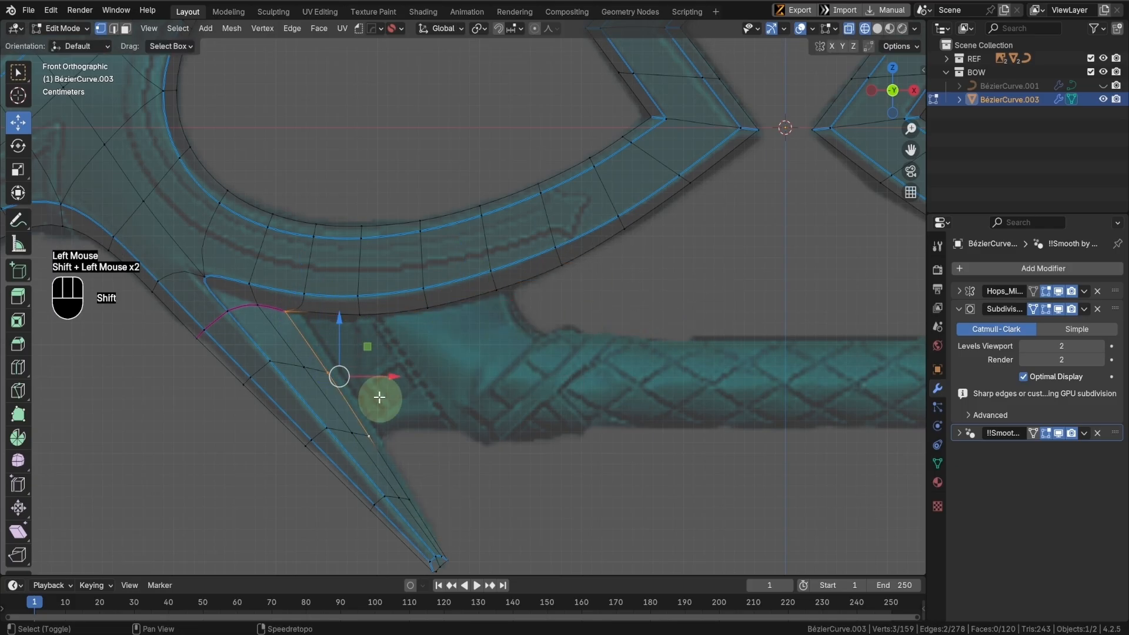
left_click_drag(360, 376, 377, 375)
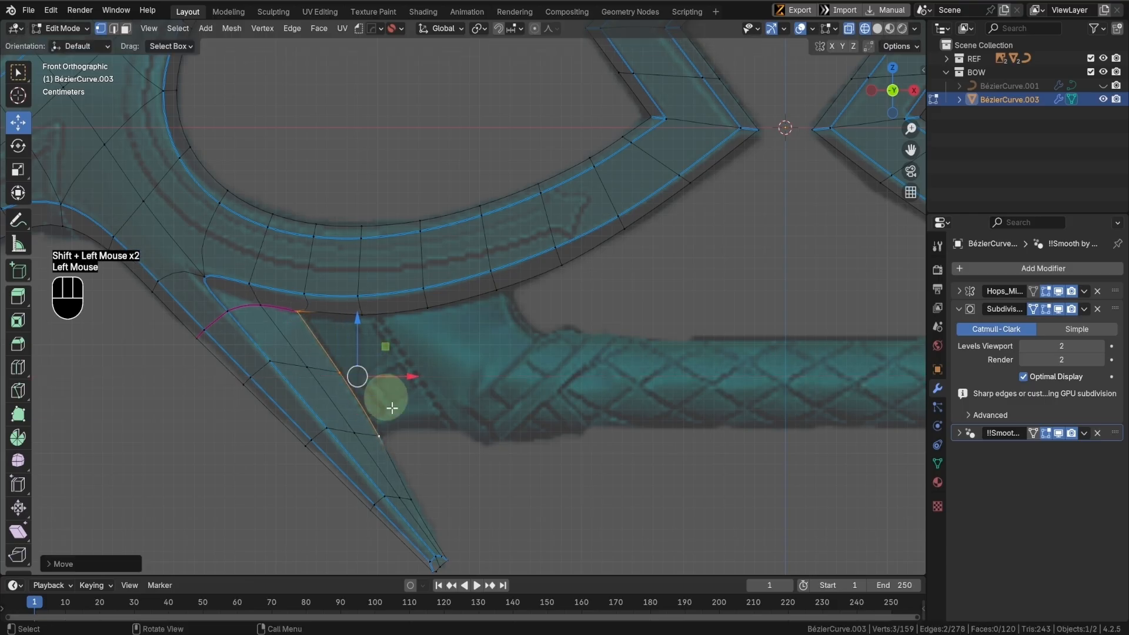
- Move the handle-side edge vertices near the inner prong's tip outward to match the drawing
middle_click_drag(456, 499, 425, 406, "shift")
left_click(388, 399)
left_click(386, 409)
left_click(422, 452, "shift")
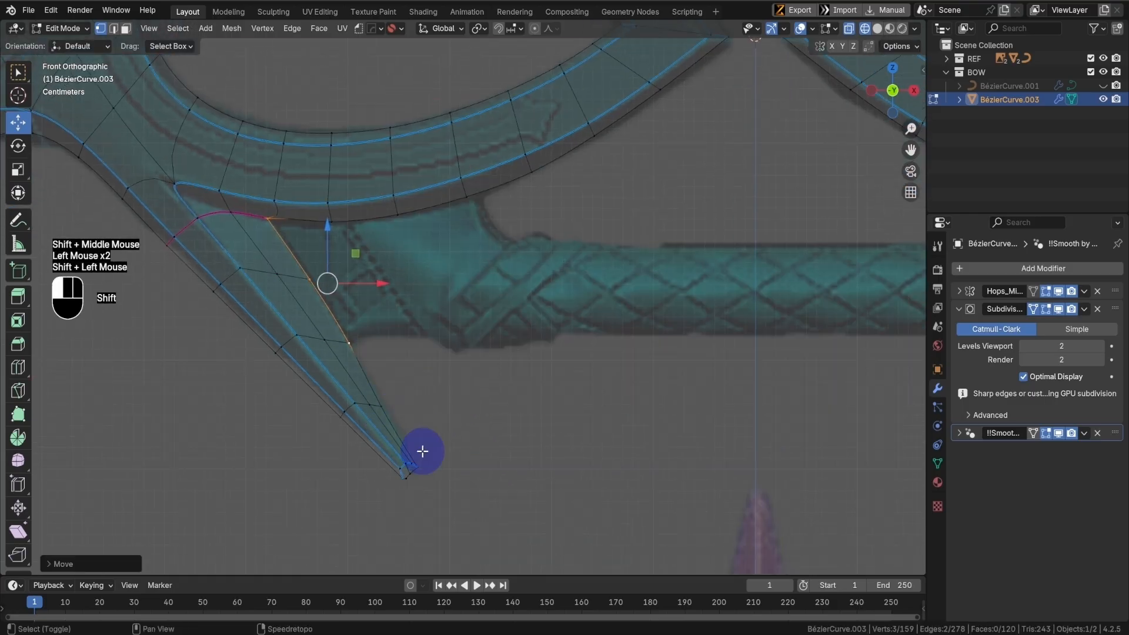
left_click(381, 406)
left_click(439, 457, "shift")
left_click_drag(403, 437, 405, 436)
middle_click_drag(391, 479, 457, 469, "shift")
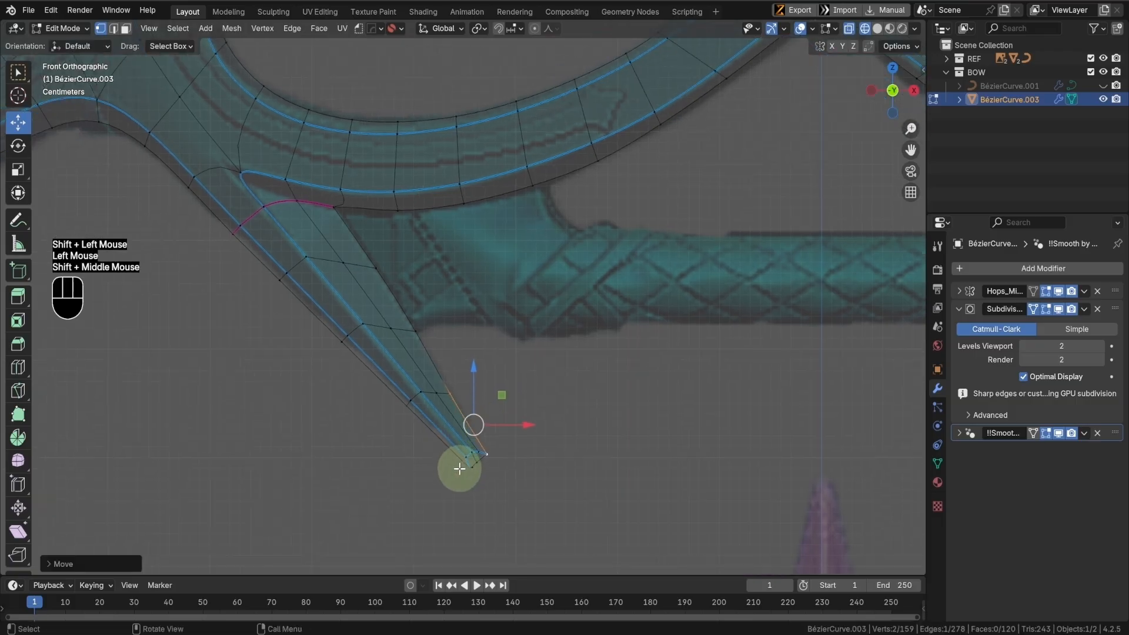
- Select the inner prong's outer edge path from its base toward the tip and lower it slightly along Z
left_click(465, 469)
middle_click_drag(459, 428, 482, 442, "shift")
left_click(261, 228, "ctrl")
left_click_drag(404, 366, 403, 367)
key("ctrl+z")
left_click(566, 510, "ctrl")
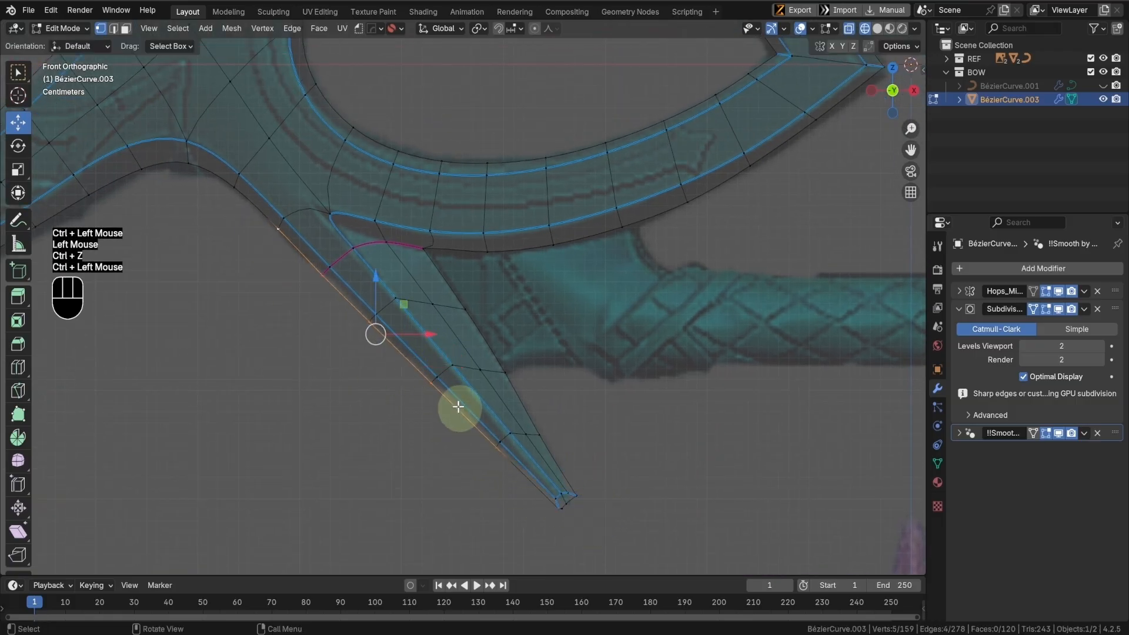
left_click_drag(376, 332, 369, 344)
- Adjust the outer-edge vertices around the concave bend above the inner prong to follow the drawing
left_click(182, 172)
left_click(189, 184, "ctrl")
middle_click_drag(189, 184, 369, 209, "shift")
left_click(399, 189)
left_click(245, 244)
middle_click_drag(244, 244, 294, 282, "shift")
scroll(294, 282, "up", 2, "shift")
mouse_move(294, 282)
middle_mouse_down("shift")
mouse_move(383, 346)
mouse_move(708, 436)
middle_mouse_up("shift")
- Scale the inner prong's end down to a sharp point and move it onto the tip of the drawing
key("Tab")
key("shift+z")
key("Tab")
key("shift+z")
left_click(553, 456)
left_click(547, 478)
key("g")
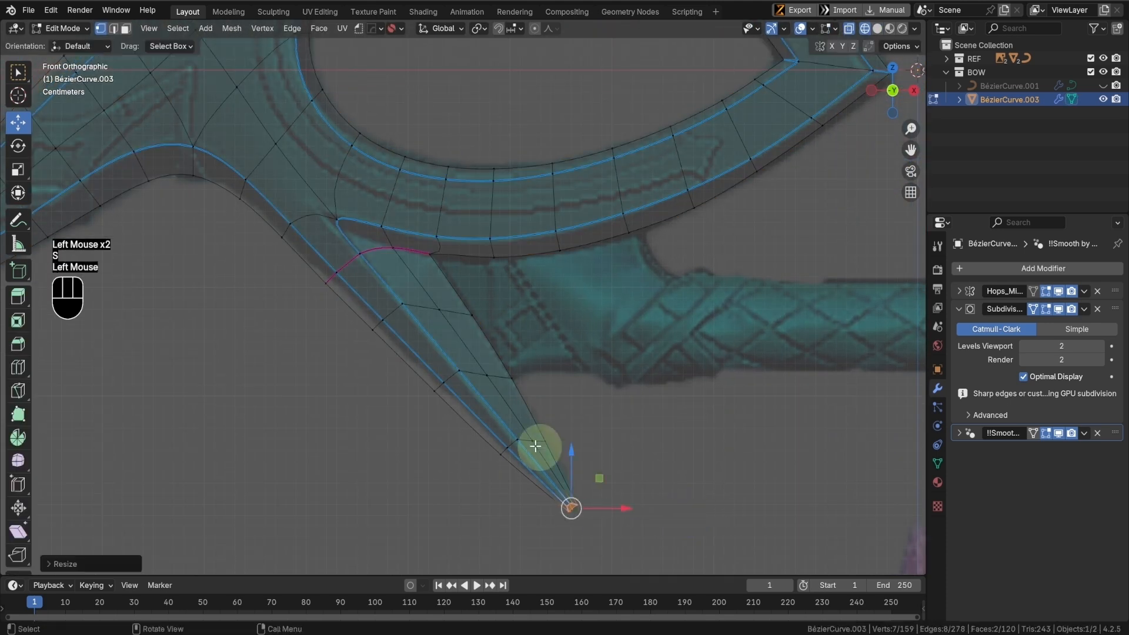
left_click(541, 494)
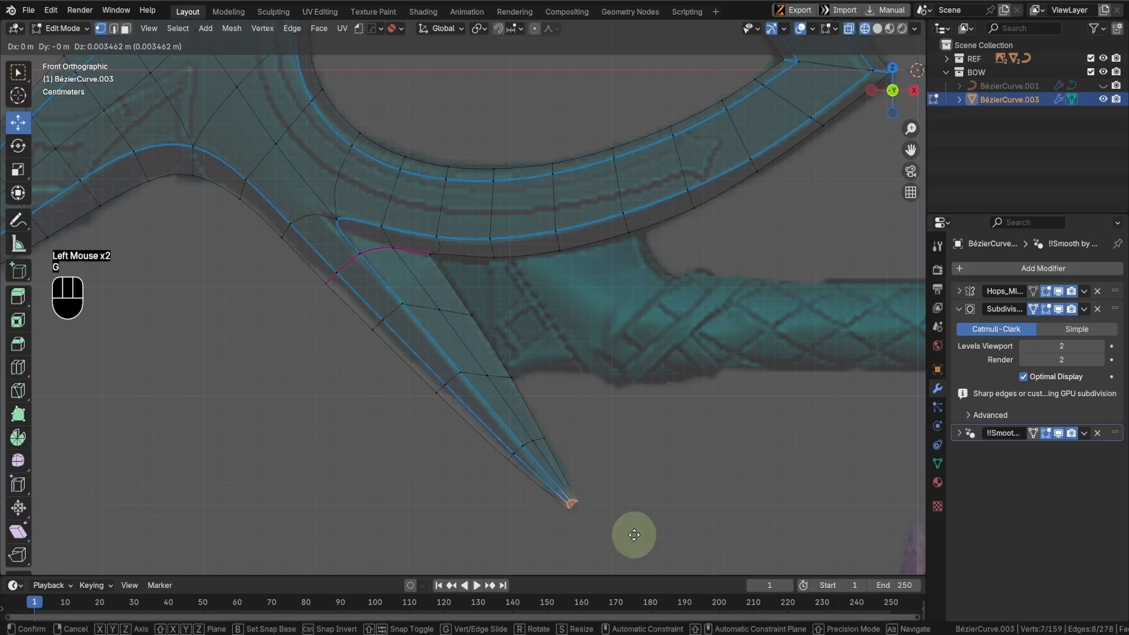
- Slide the cross edges along the inner prong to space them more evenly toward the tip
middle_click_drag(419, 370, 435, 312, "shift")
scroll(436, 312, "up", 1, "shift")
left_click_drag(435, 309, 482, 347)
key("g")
key("g")
left_click(484, 358)
left_click_drag(382, 237, 429, 299)
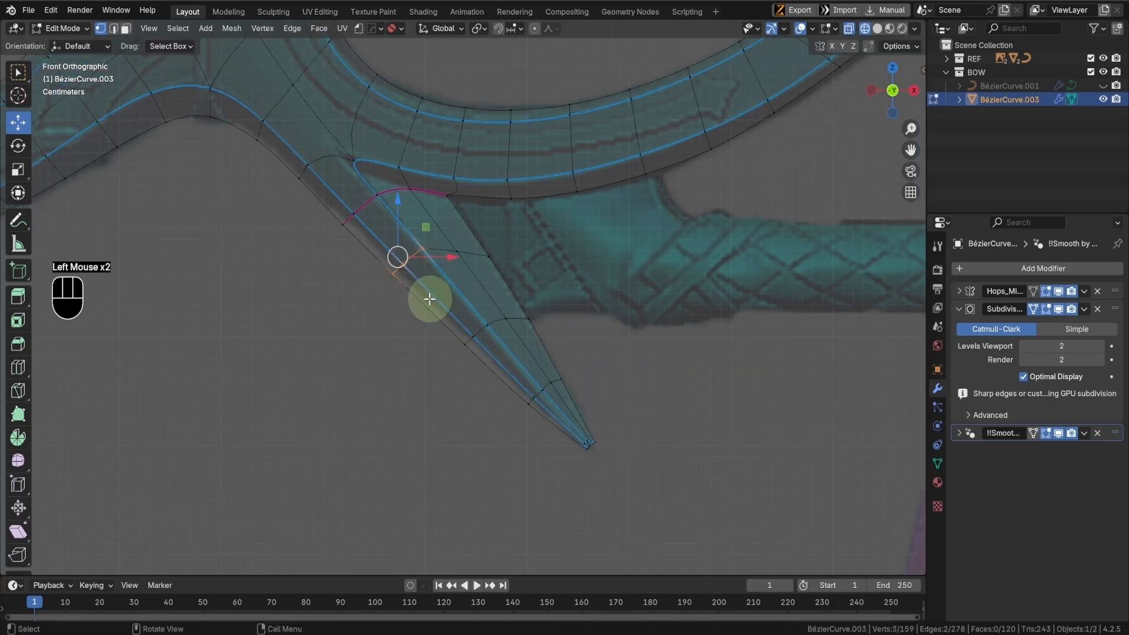
key("g")
key("g")
left_click(443, 318)
- Switch to Object Mode with solid shading and save the file
middle_click_drag(587, 337, 570, 385, "shift")
key("Tab")
key("shift+z")
key("ctrl+s")
- Adjust the lower outer-edge vertices of the curved arm near the central diamond to match the drawing in wireframe
key("Tab")
middle_click_drag(660, 282, 612, 300, "shift")
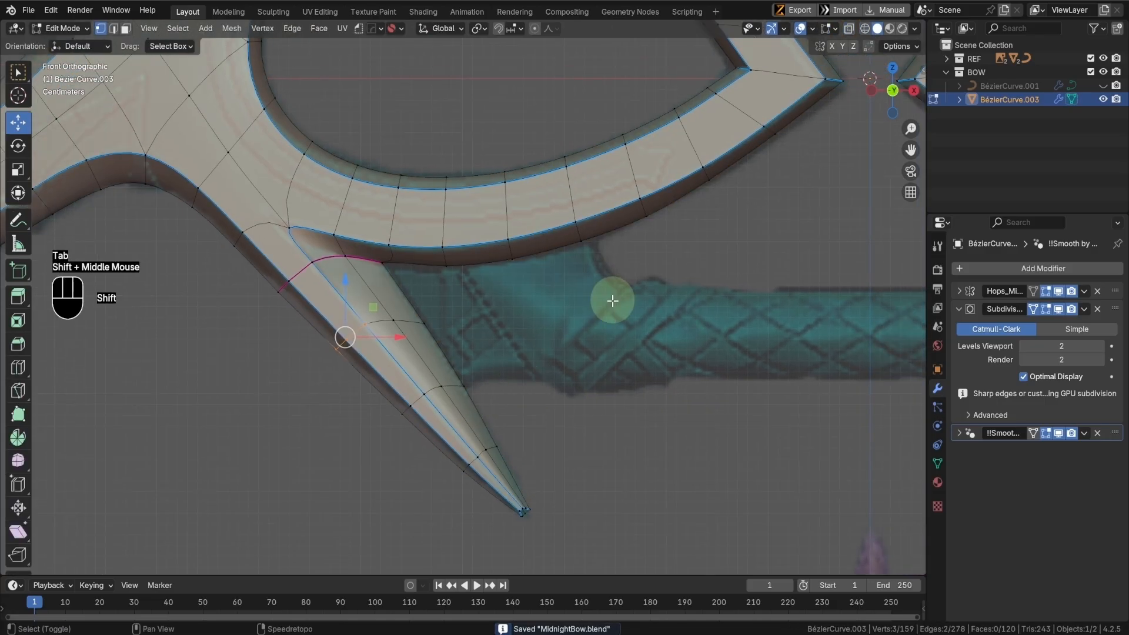
middle_click_drag(694, 203, 625, 259, "shift")
key("shift+z")
left_click(630, 244)
left_click(693, 196, "ctrl")
left_click_drag(666, 224, 668, 228)
left_click(698, 197)
left_click_drag(703, 201, 705, 203)
left_click(764, 143)
- Leave Edit Mode, save the file again, and display the frame over the handle drawing in wireframe
key("Tab")
key("shift+z")
key("ctrl+s")
key("shift+z")
mouse_move(660, 300)
middle_mouse_down("shift")
mouse_move(627, 395)
mouse_move(586, 389)
mouse_move(580, 352)
middle_mouse_up("shift")
middle_click_drag(439, 417, 456, 369, "shift")
scroll(532, 385, "down", 2)
middle_click_drag(548, 368, 590, 370, "shift")
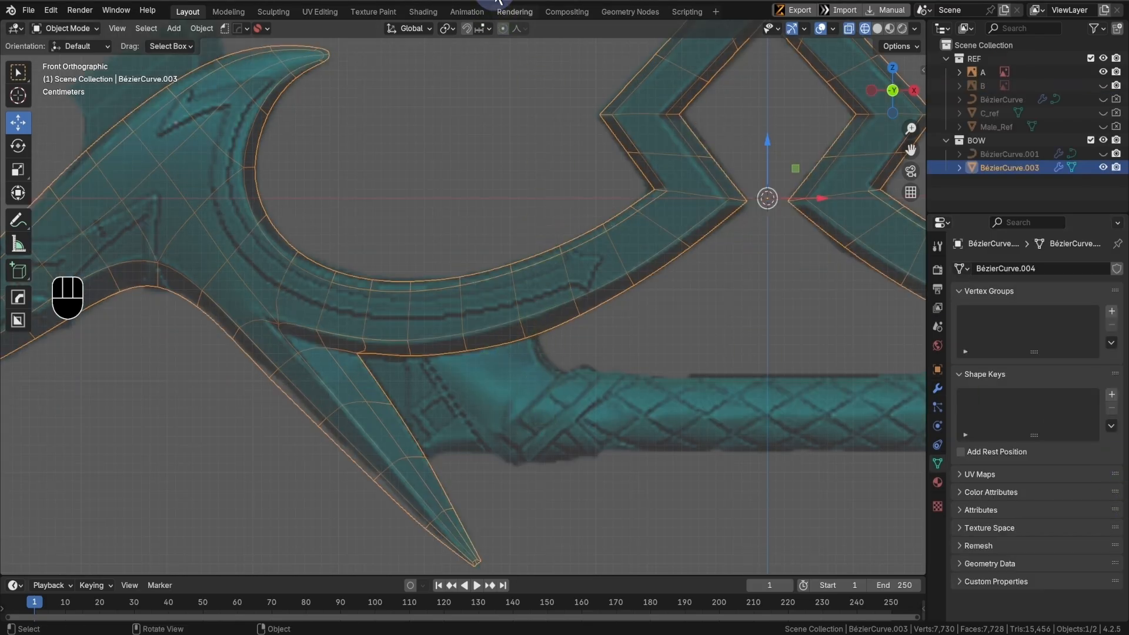
- Duplicate the edge path along the arm's underside and the prong's handle side in place, and separate it into its own object
key("Tab")
middle_click_drag(566, 365, 623, 339, "shift")
left_click(555, 324)
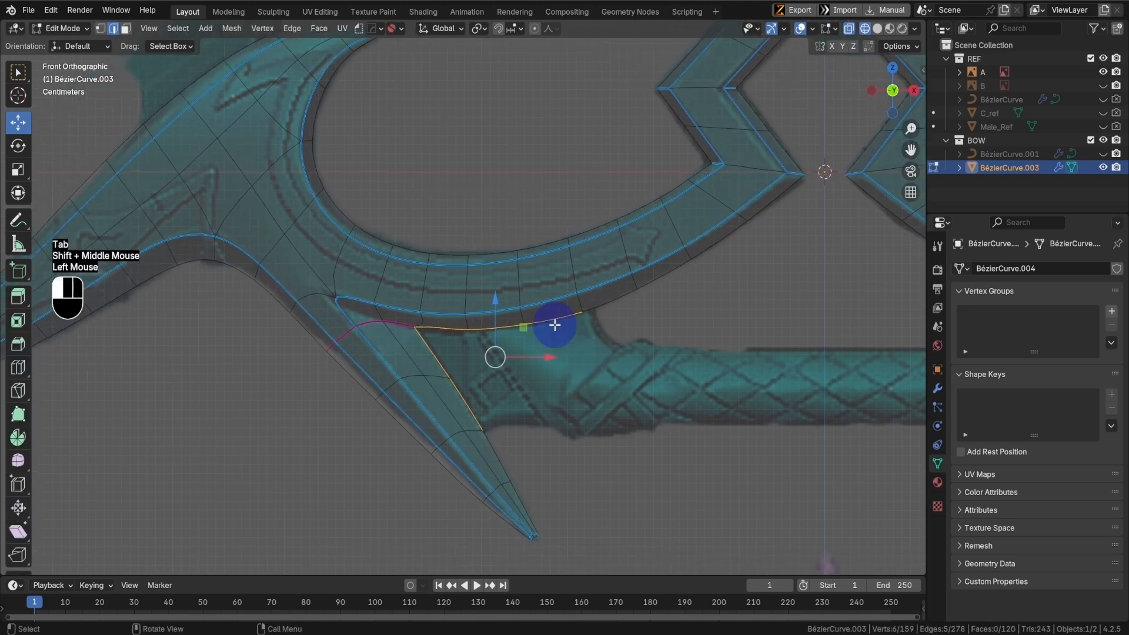
left_click(477, 415, "ctrl")
middle_click_drag(604, 416, 553, 358, "shift")
scroll(554, 358, "up", 1, "shift")
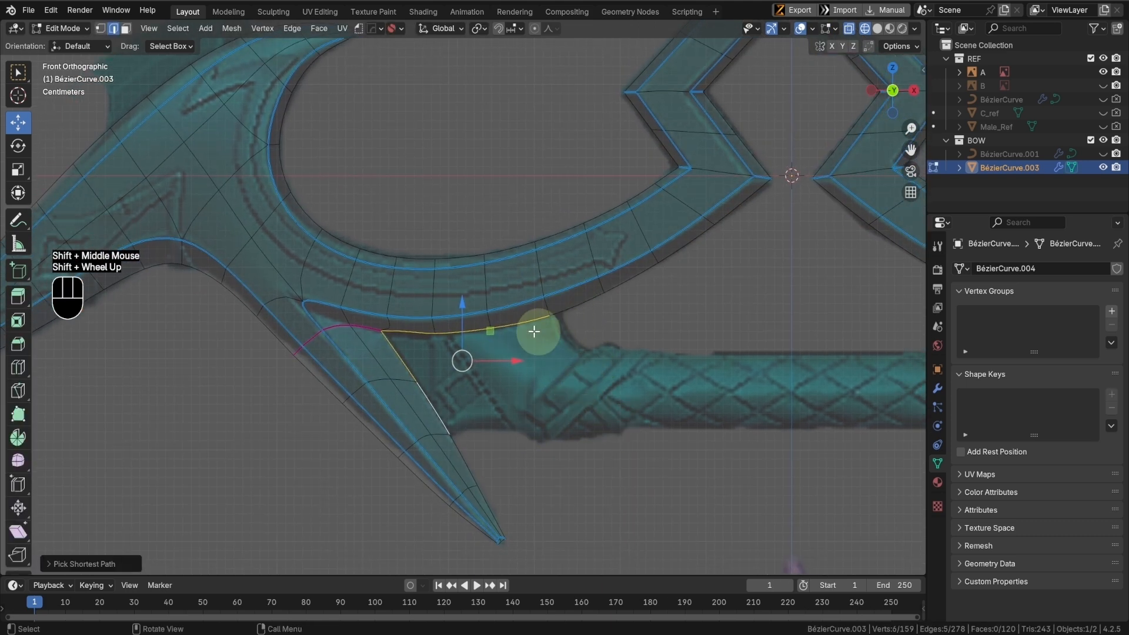
key("shift+d")
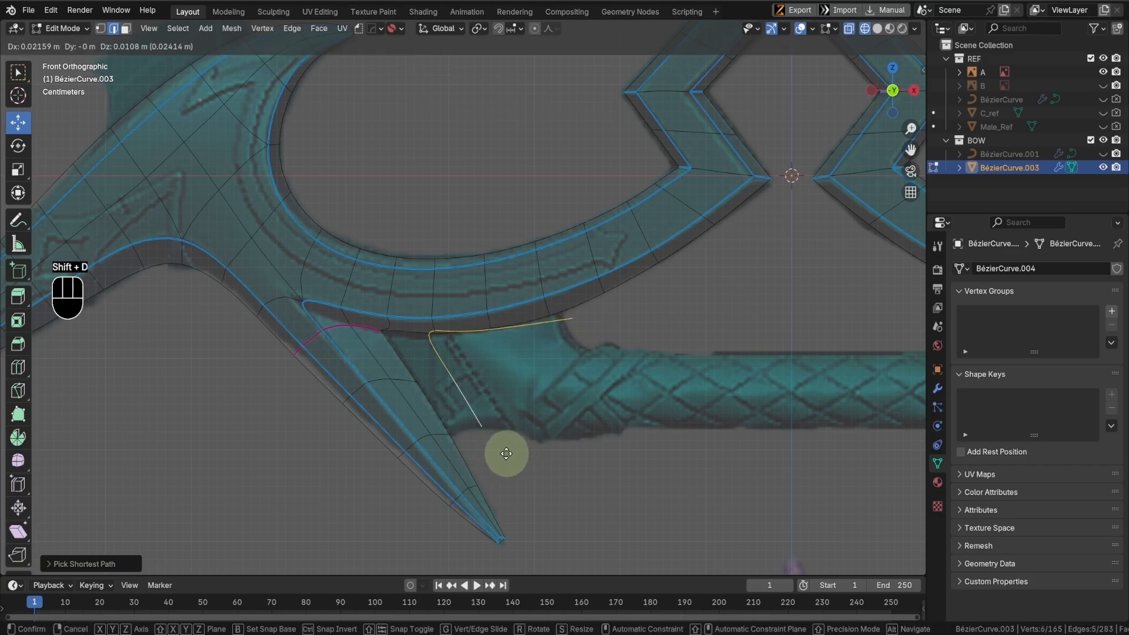
right_click(506, 454)
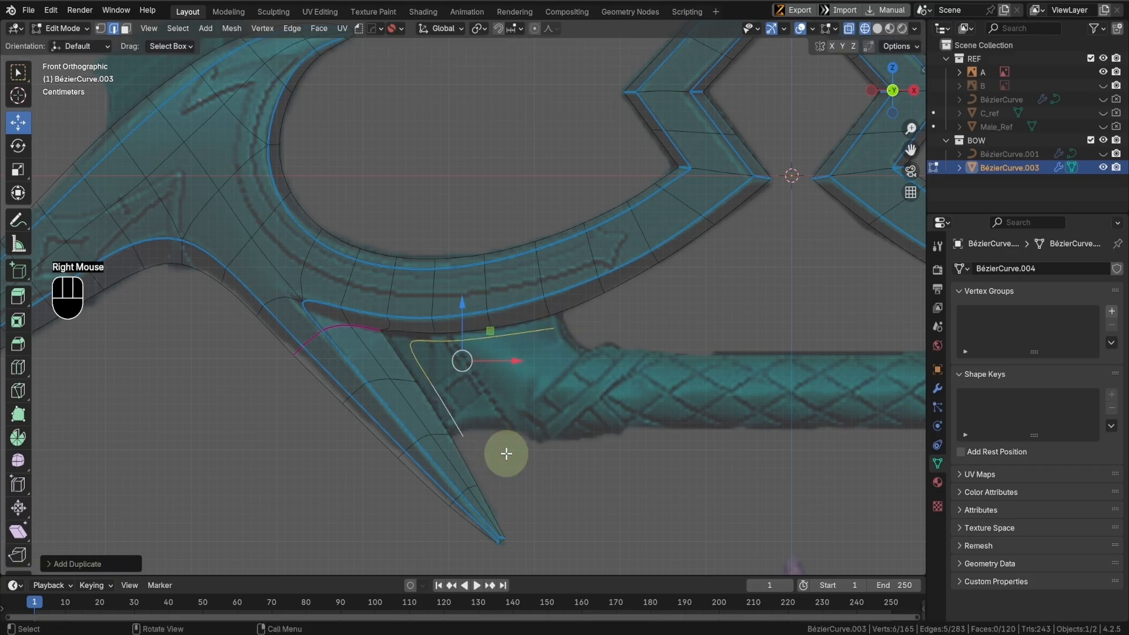
key("p")
left_click(564, 397)
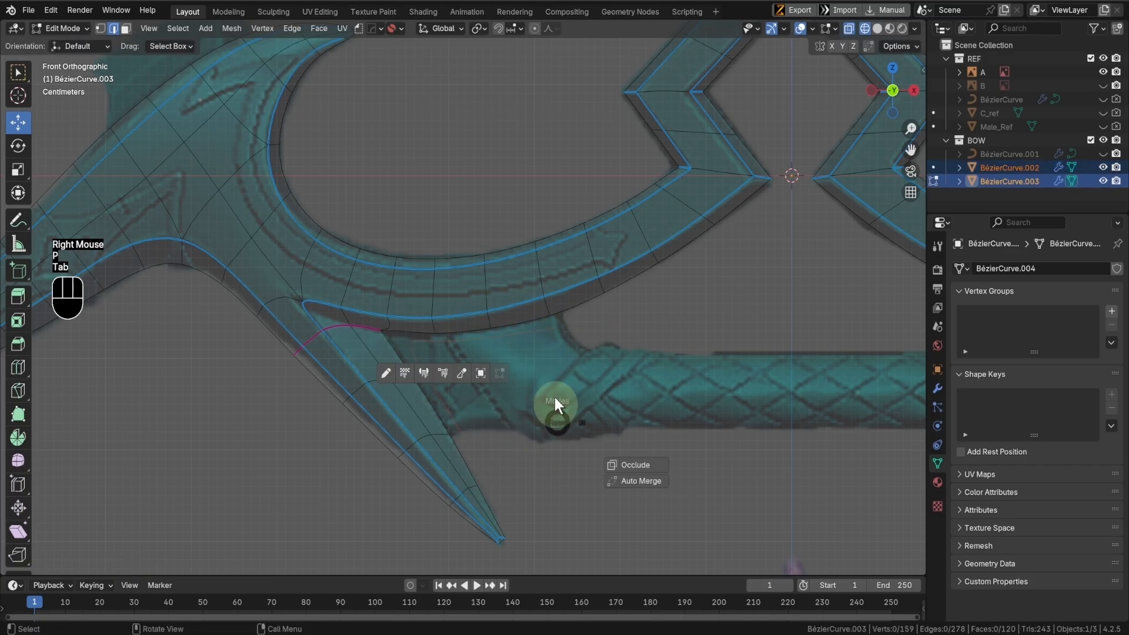
key("Tab")
- Select the separated edge strip and turn off the viewport display of its Subdivision and Mirror modifiers
left_click(421, 368)
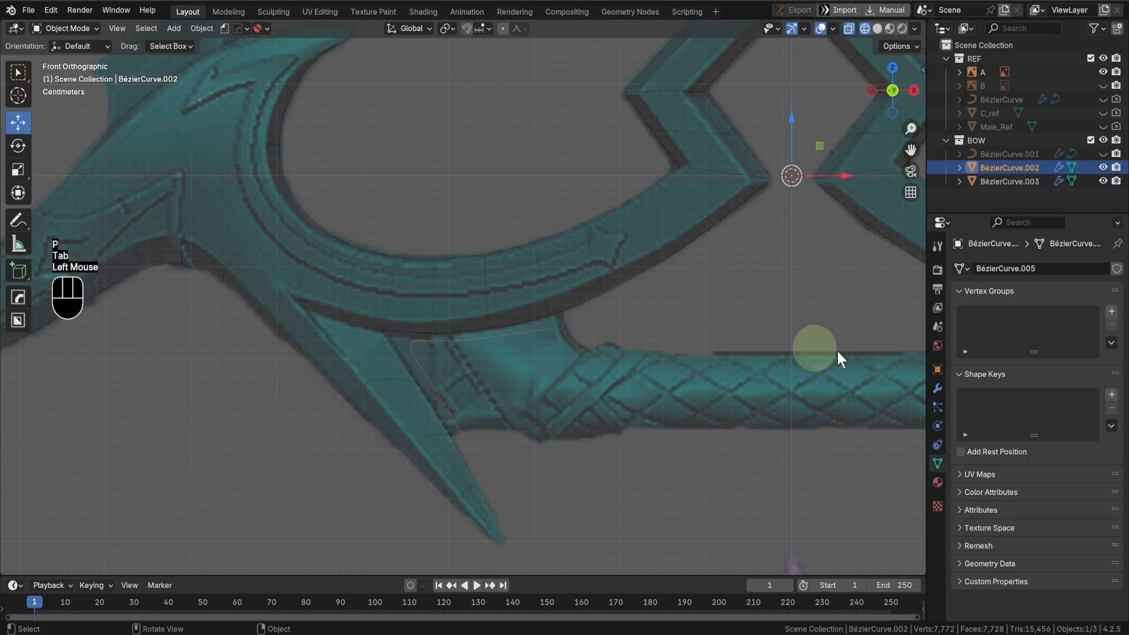
left_click(938, 389)
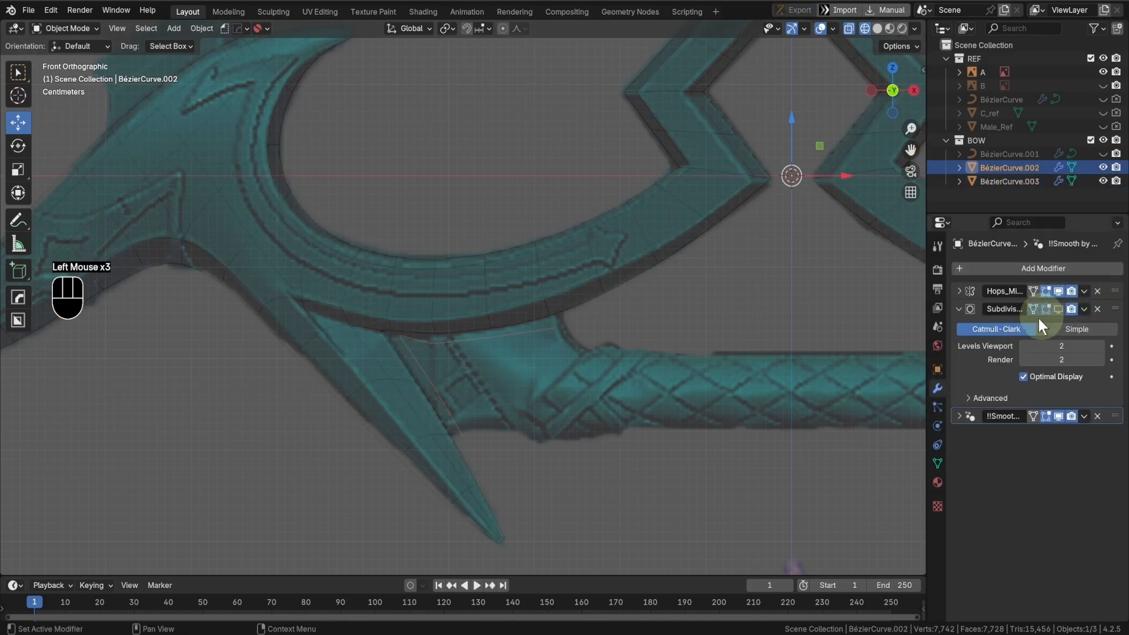
left_click(1060, 292)
middle_click_drag(508, 429, 553, 384, "shift")
scroll(770, 355, "down", 2)
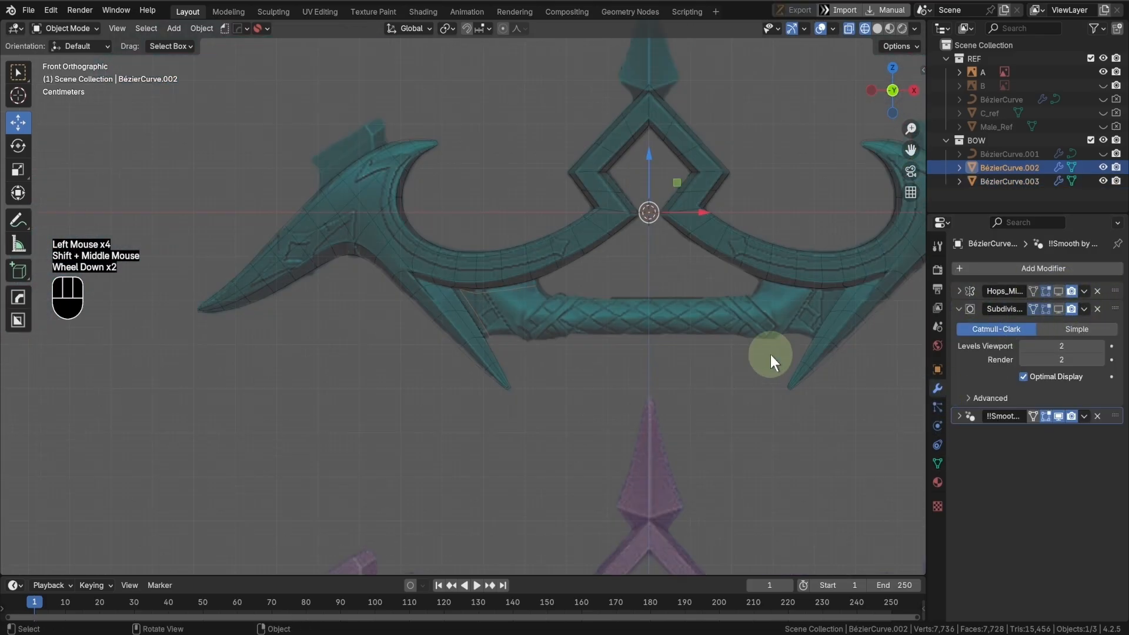
- Move the strip's three prong-side vertices along X into the inner prong
scroll(548, 353, "up", 6)
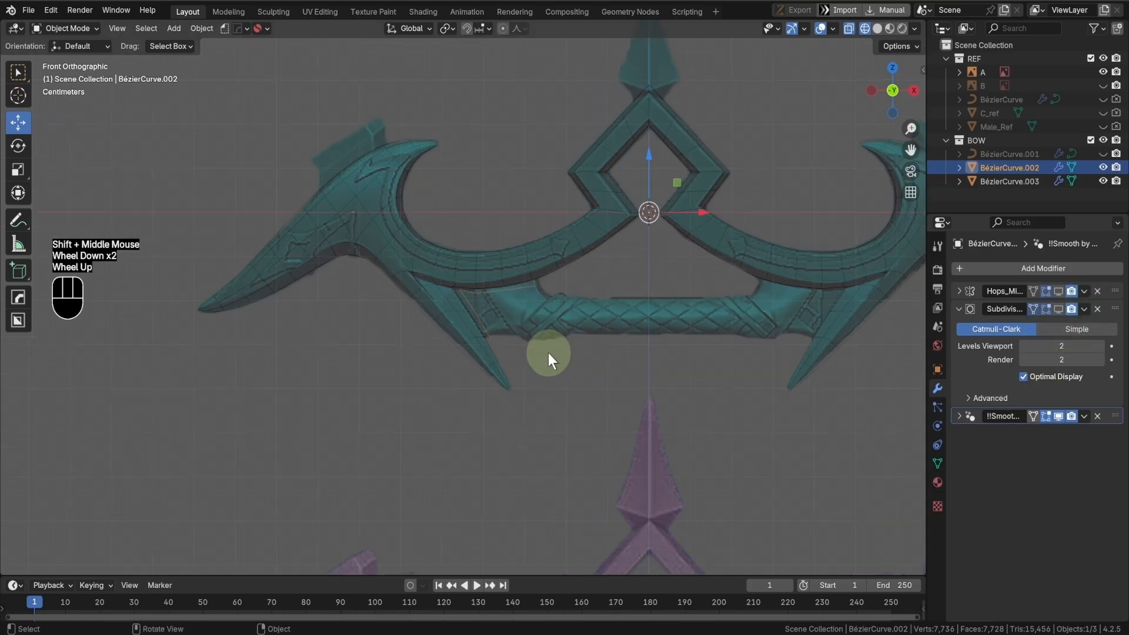
key("Tab")
left_click(455, 278)
left_click(533, 399, "ctrl")
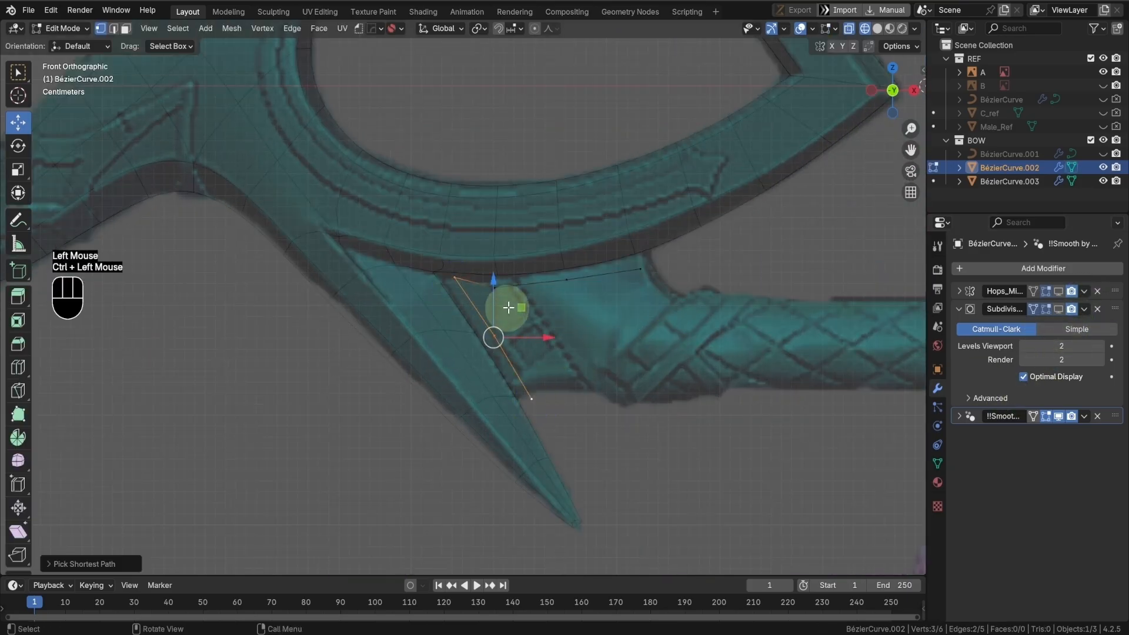
left_click_drag(532, 335, 501, 329)
- Move the strip's four arm-side vertices up onto the arm's lower edge, and shift the prong corner vertex slightly outward
left_click_drag(444, 323, 574, 453, "ctrl")
left_click(497, 272, "shift")
left_click(637, 256, "shift")
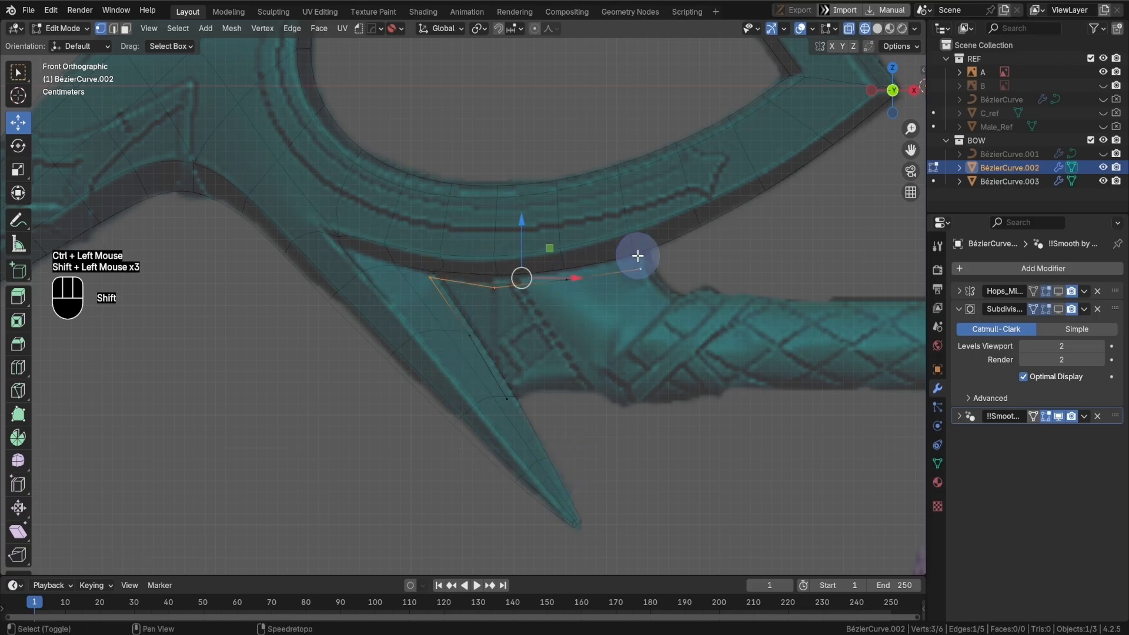
left_click(578, 277, "shift")
left_click_drag(537, 245, 545, 228)
left_click(428, 263)
left_click_drag(428, 263, 418, 265)
- Extrude two vertices in sequence from the strip's second arm-side vertex, down along the mount's stitched seam
left_click(496, 273)
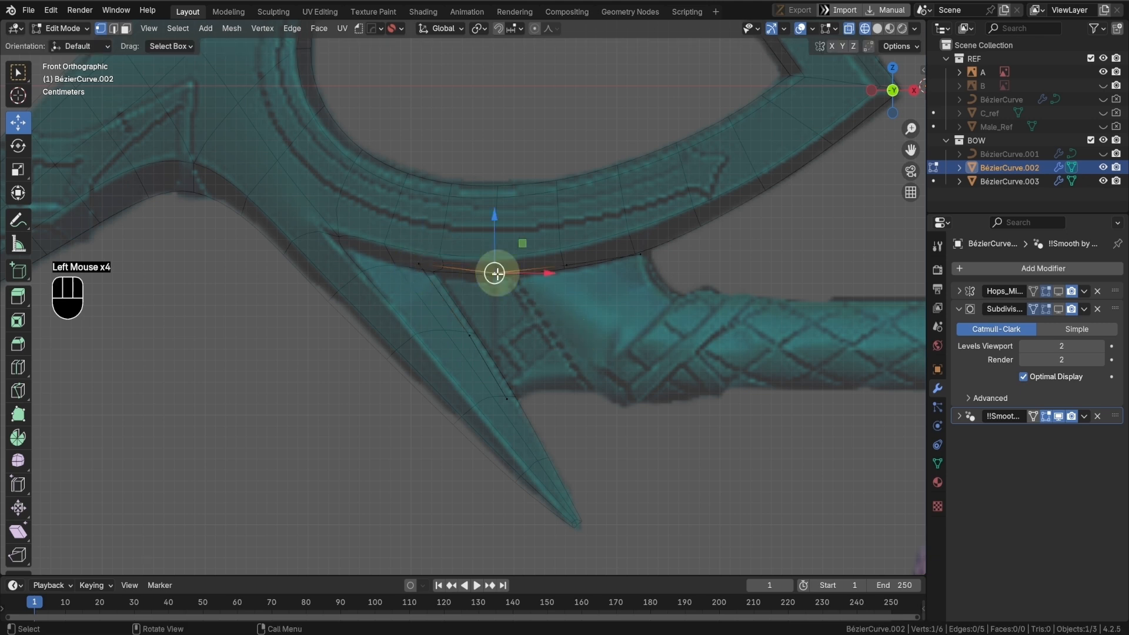
right_click(526, 329, "ctrl")
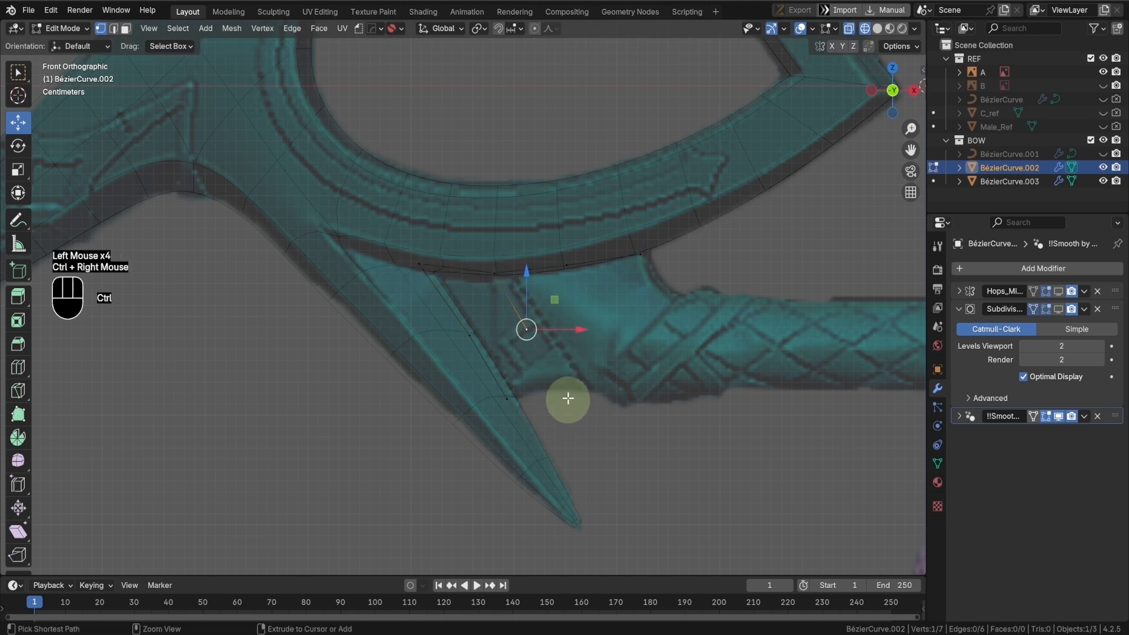
right_click(566, 393, "ctrl")
- Fill the two faces between the new seam edges and the strip's prong-side edges
left_click(507, 400, "shift")
left_click(470, 335, "shift")
left_click(526, 330, "shift")
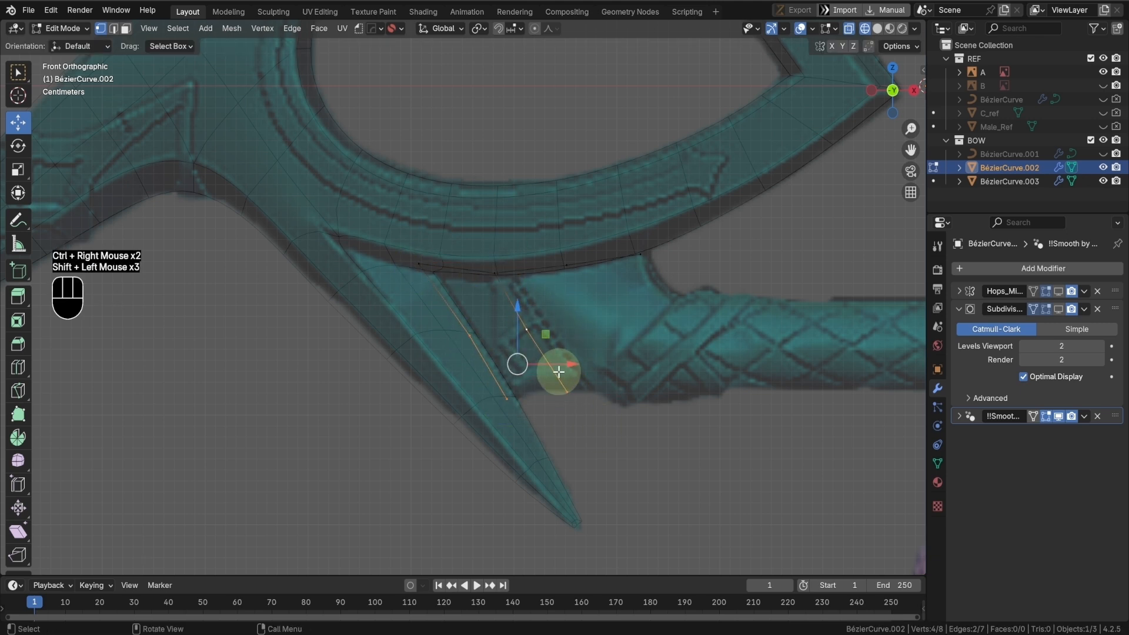
key("f")
key("Tab")
left_click(499, 331)
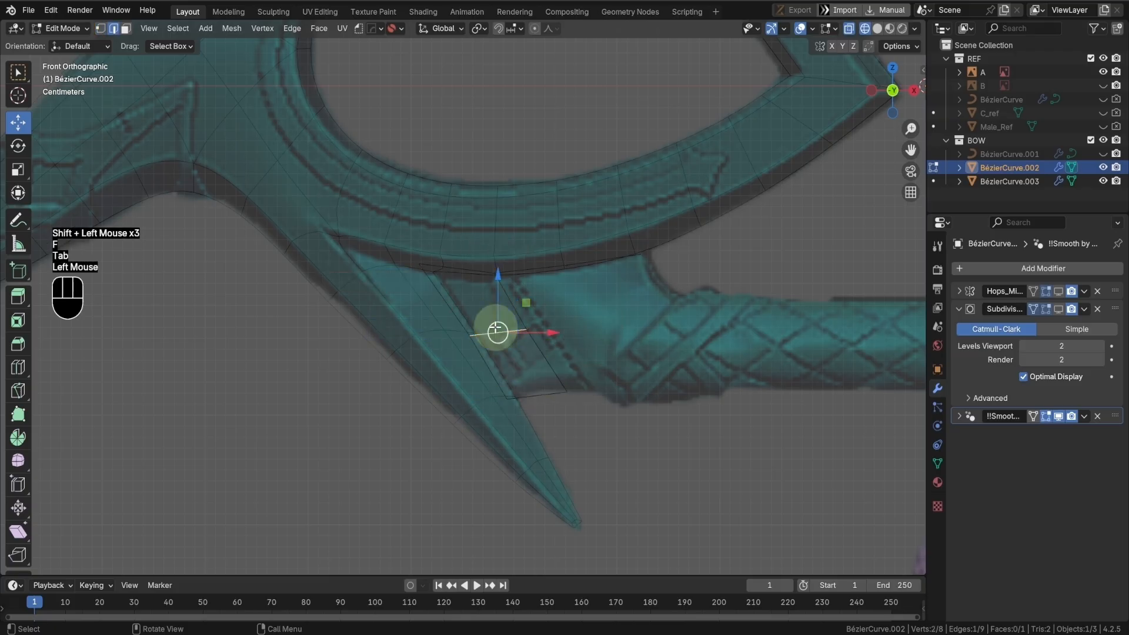
key("f")
- Move the strip's free end vertex up onto the arm, and extrude two vertices from it down across the start of the handle
middle_click_drag(541, 342, 509, 320, "shift")
key("Tab")
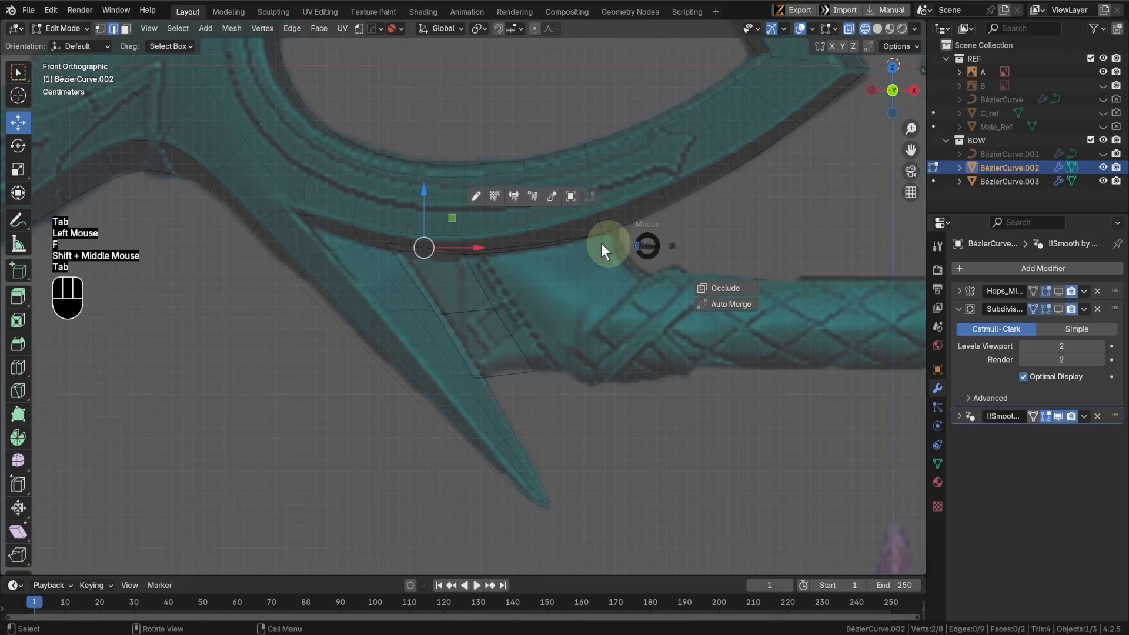
left_click(617, 234)
key("g")
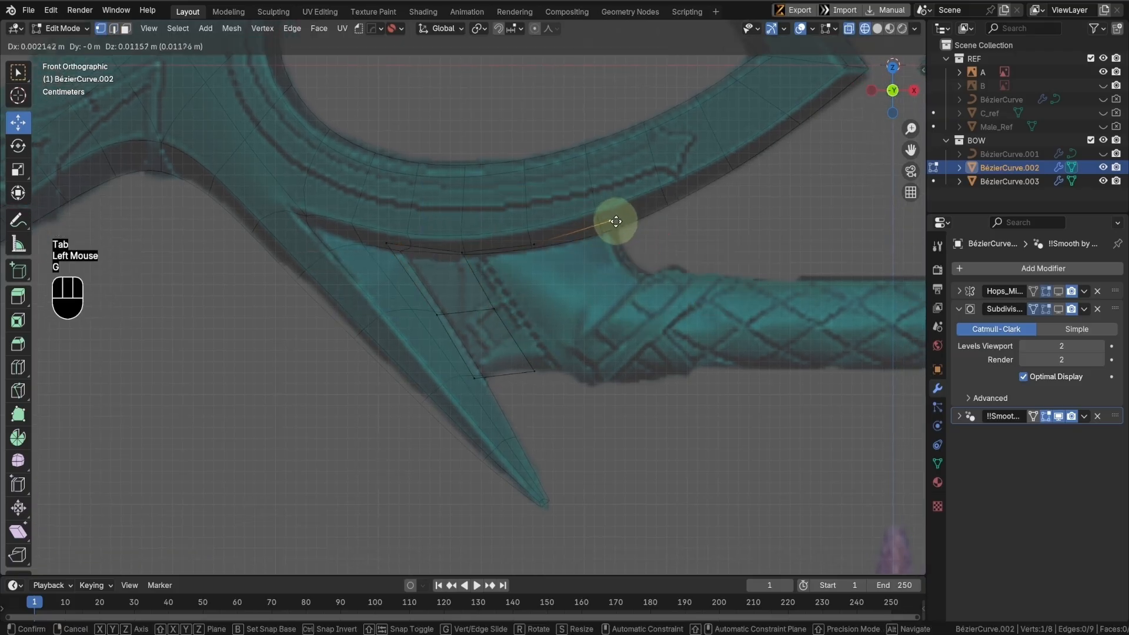
left_click(613, 222)
right_click(650, 278, "ctrl")
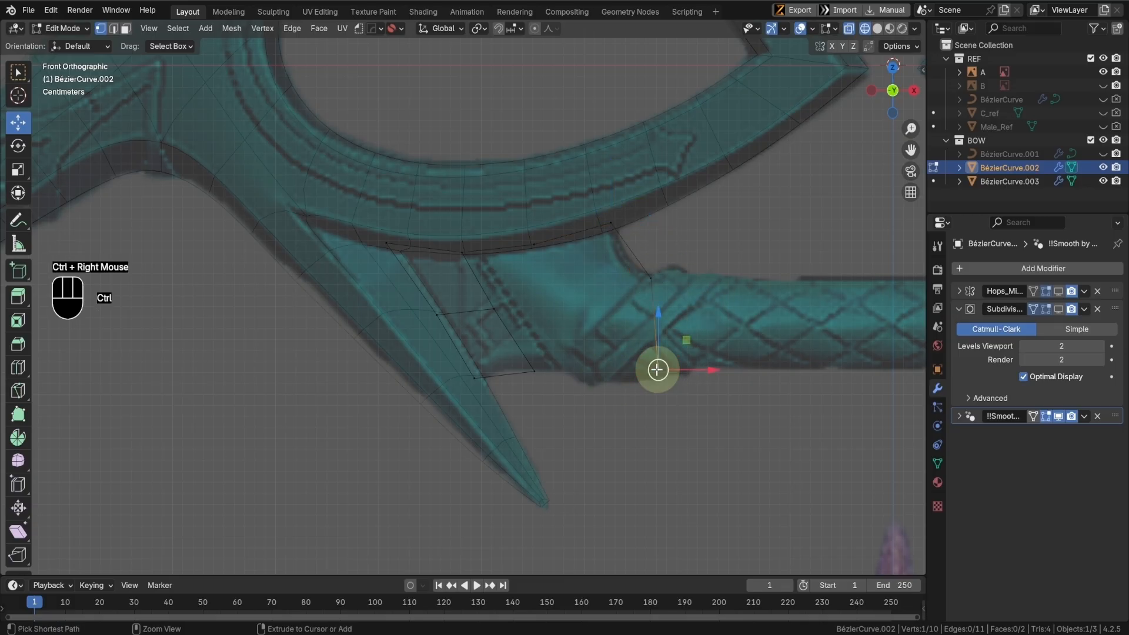
- Extrude two more vertices from the handle's lower corner, one along the underside toward the prong and one upward
left_click(536, 373, "shift")
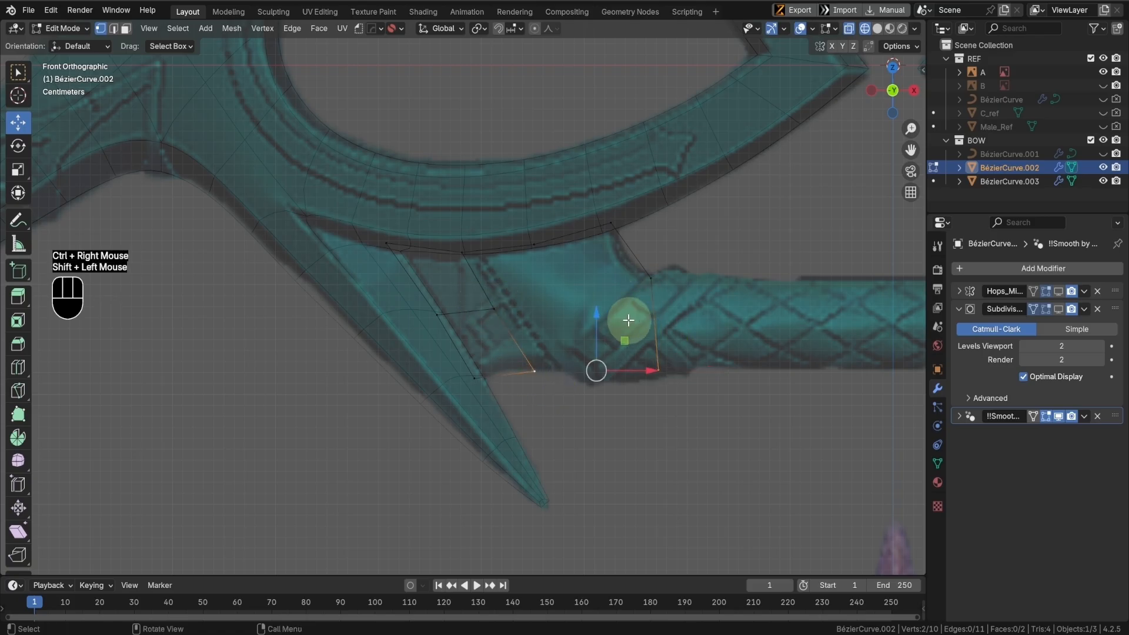
left_click(537, 355, "ctrl")
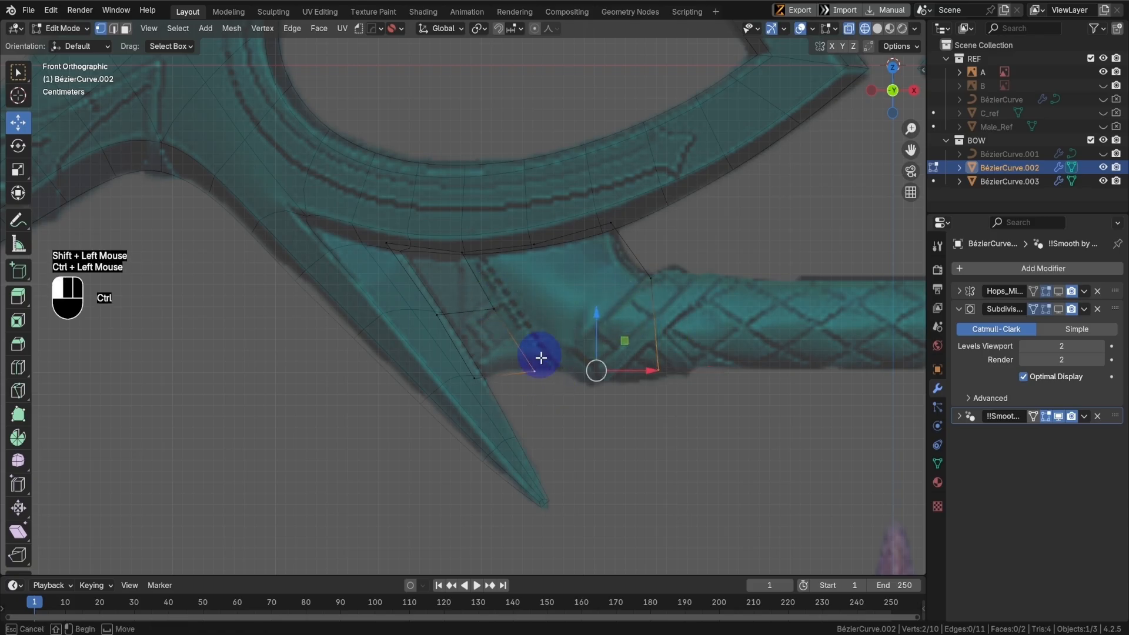
left_click(647, 375)
right_click(599, 371, "ctrl")
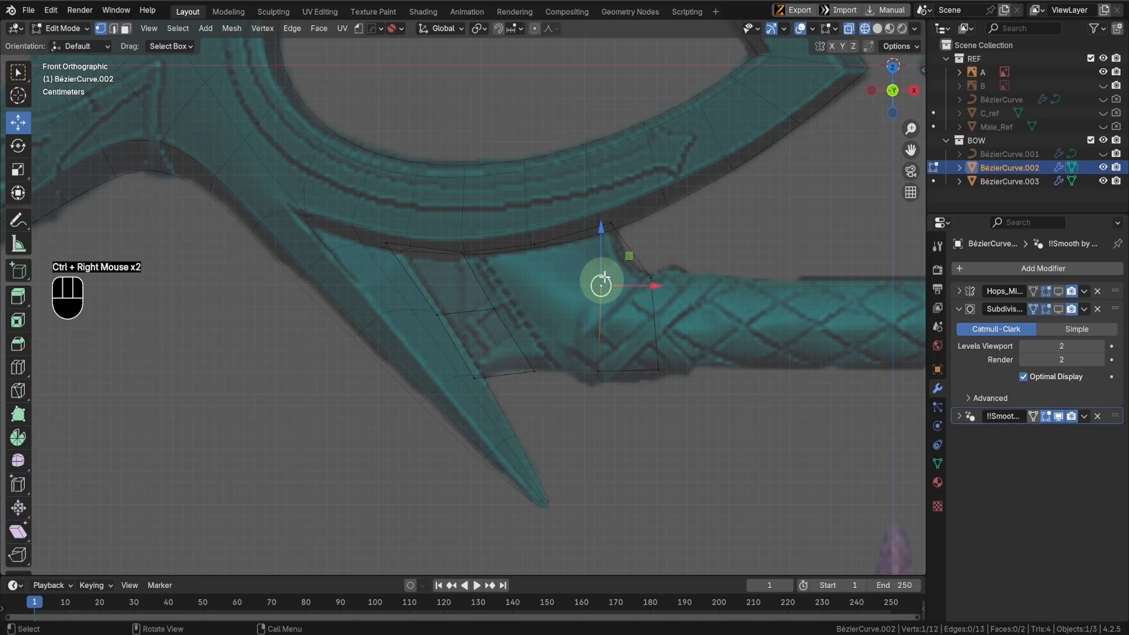
- Connect the two upper vertices at the handle's start and fill the four-sided face there
left_click(610, 226, "shift")
left_click(600, 286)
left_click(651, 279, "shift")
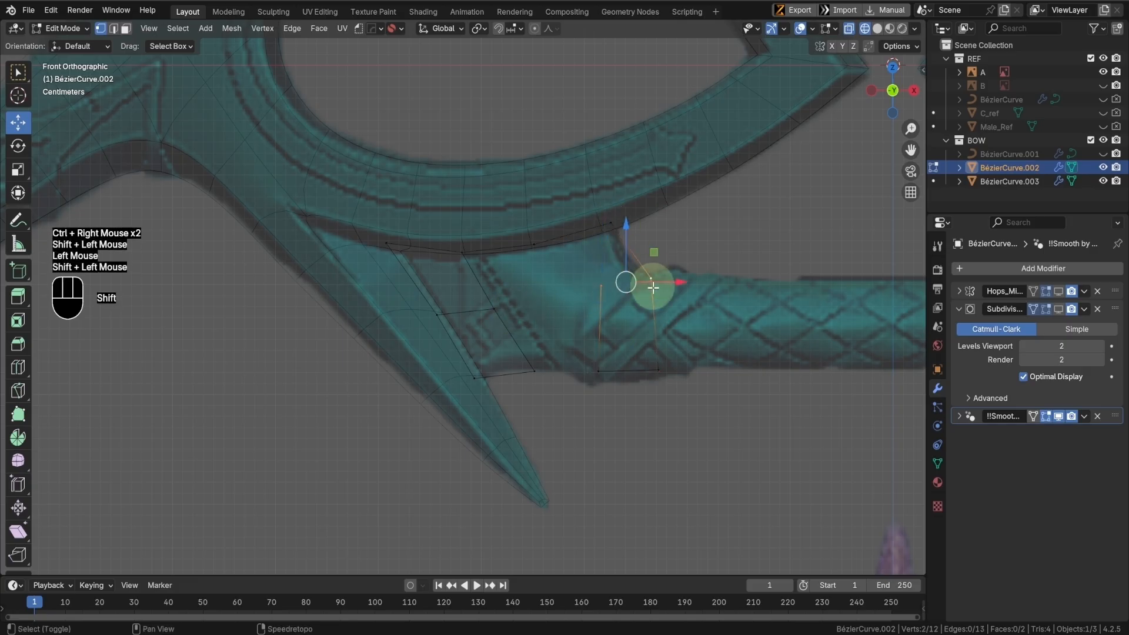
key("f")
left_click(594, 368, "shift")
left_click(659, 371, "shift")
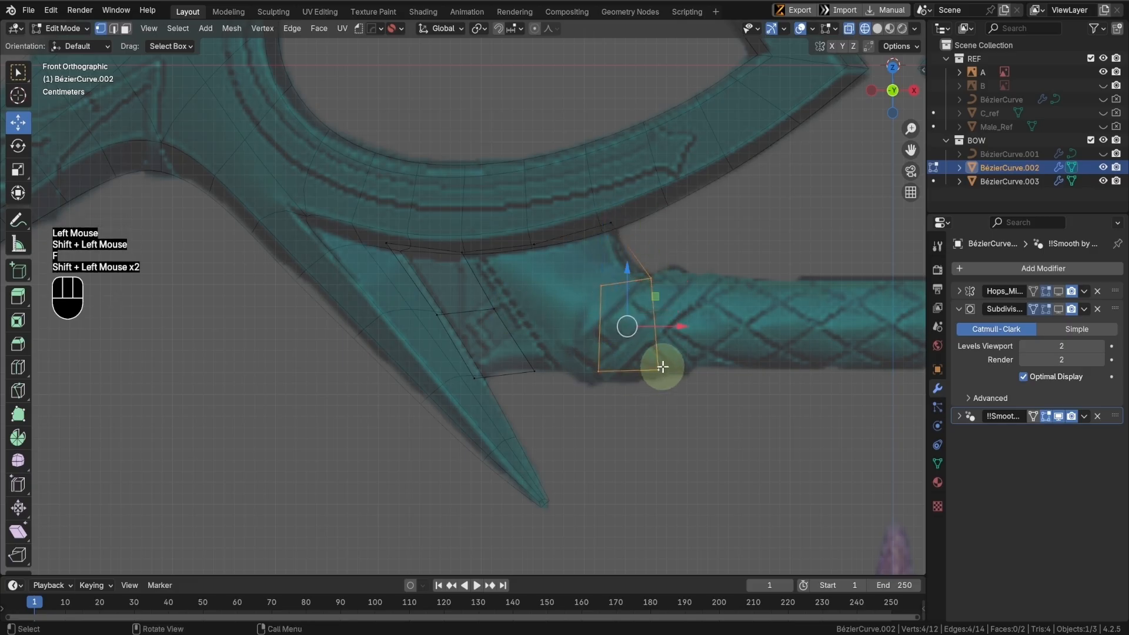
key("f")
- Lower the inner upper vertex of the handle-end face
left_click(662, 297)
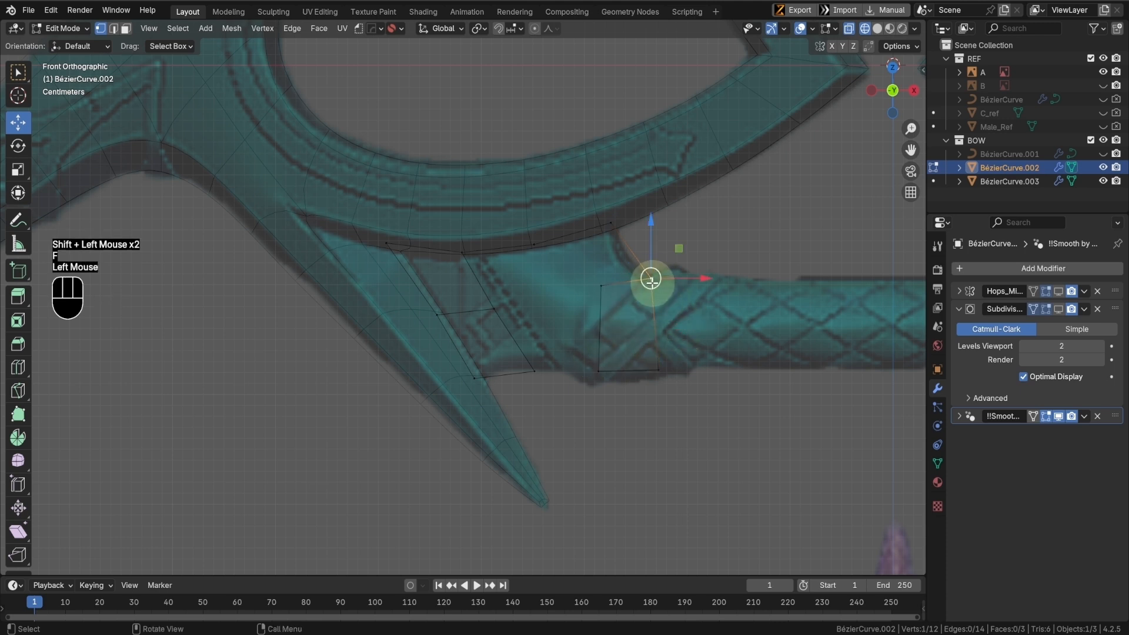
left_click_drag(651, 280, 605, 318)
left_click(601, 286)
- Add a vertex midway on the edge between arm and handle, and fit it and the upper corner vertex to the drawn outline
key("ctrl+r")
left_click(629, 254)
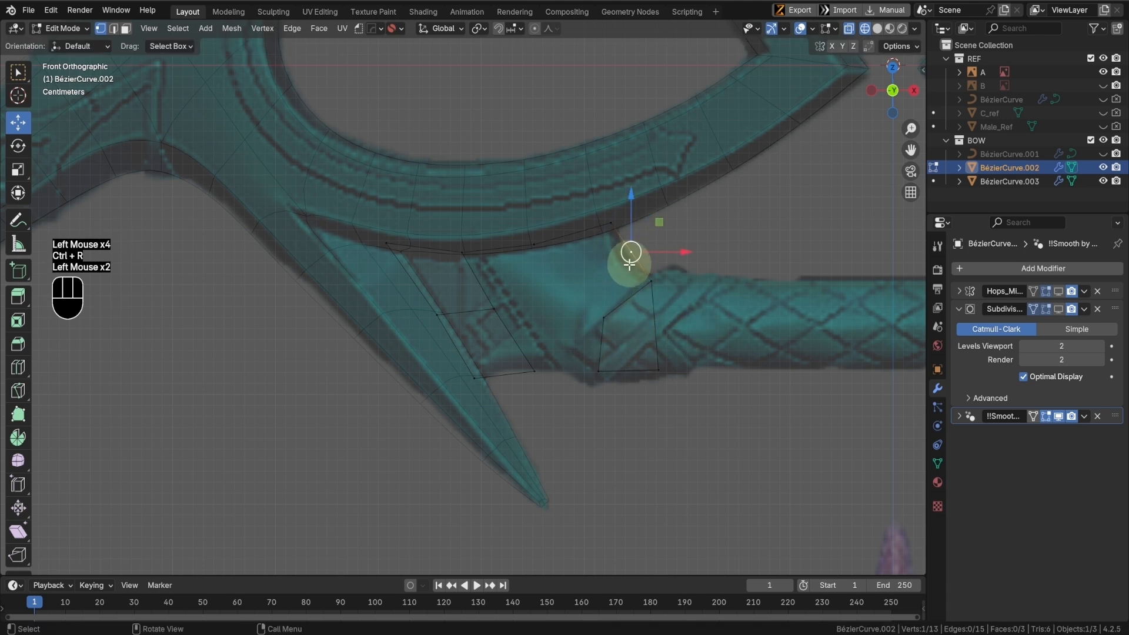
left_click_drag(629, 265, 608, 265)
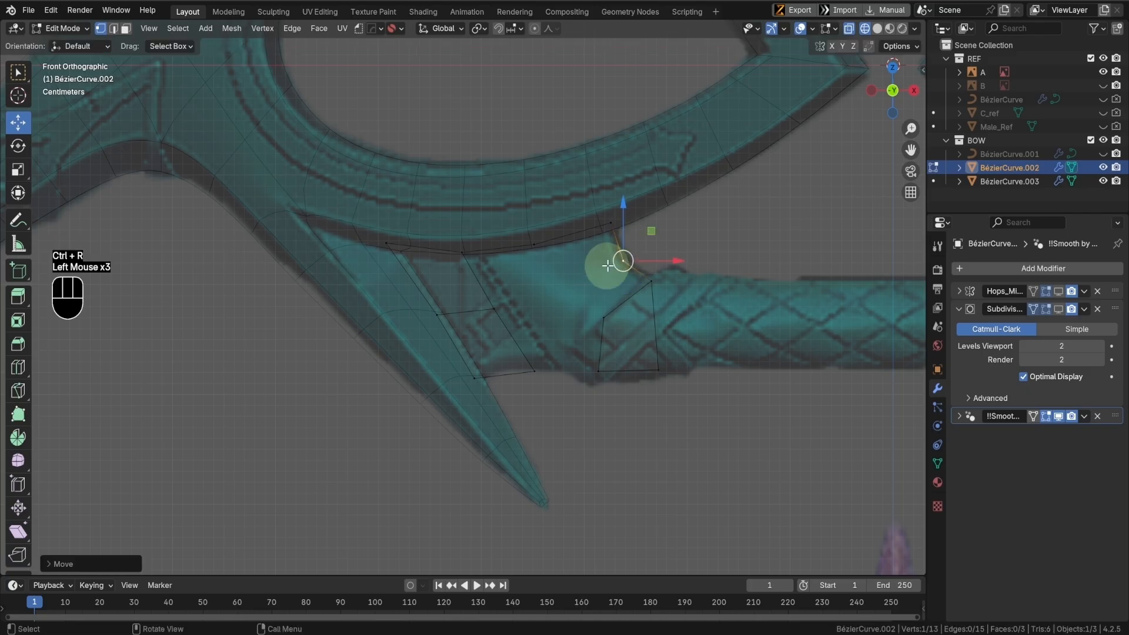
left_click(611, 223)
left_click_drag(611, 223, 615, 221)
- Extrude the new outline vertex into the middle of the mount and connect it to the seam's middle vertex
left_click(625, 263)
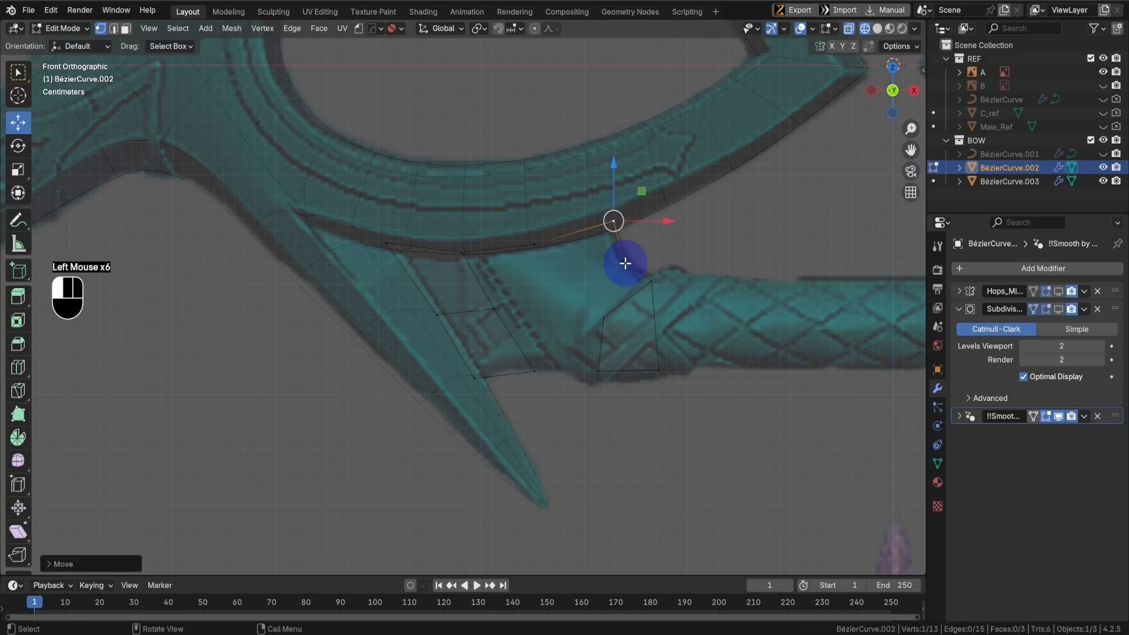
right_click(545, 292, "ctrl")
left_click(516, 304, "shift")
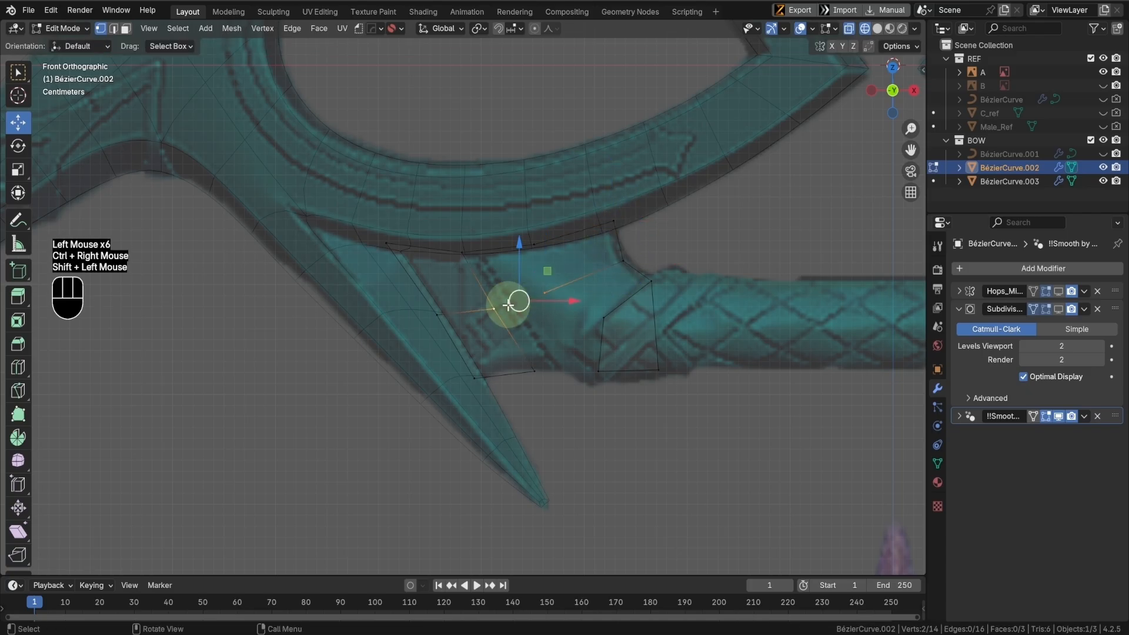
left_click(431, 228)
key("f")
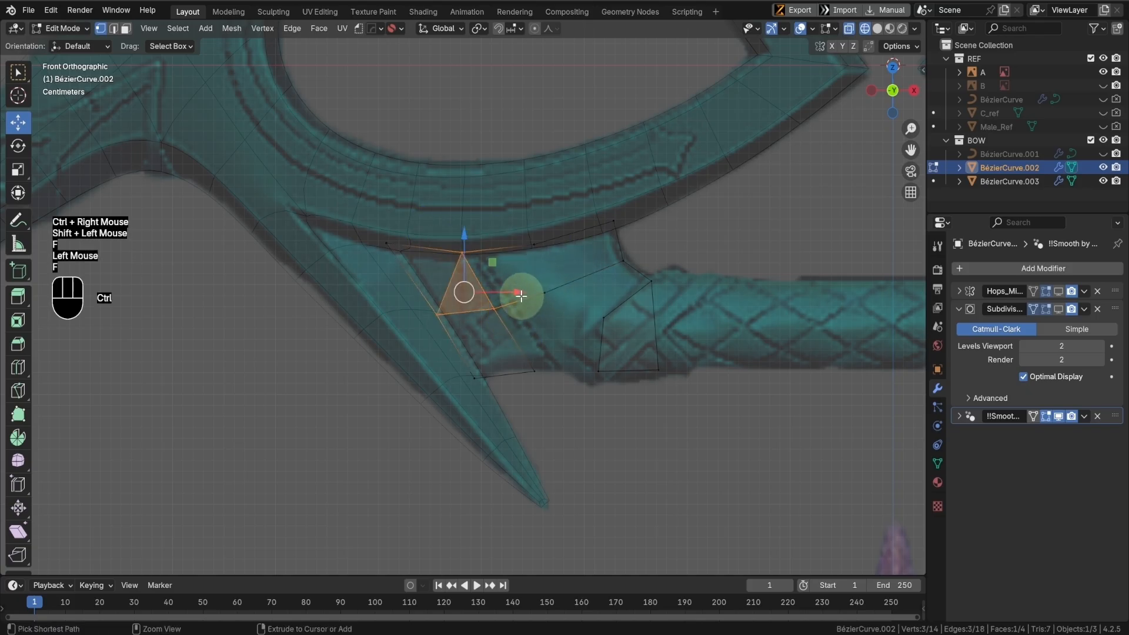
key("ctrl+z")
- Fill the two four-sided faces under the arm between the seam and the outer curved edge
left_click(421, 298, "ctrl")
key("f")
key("f")
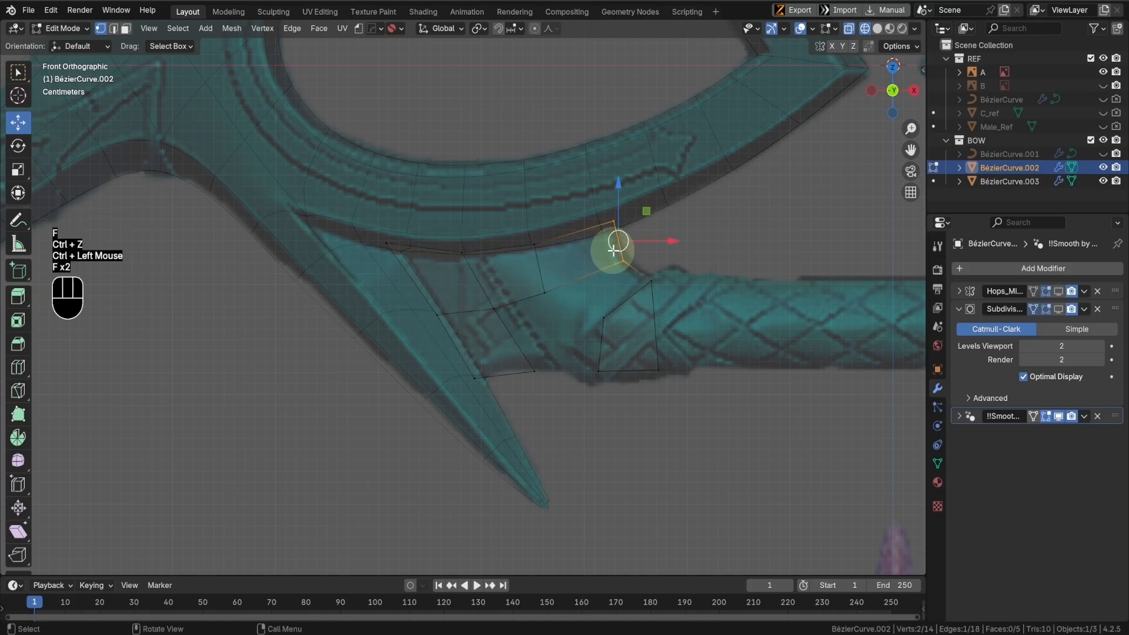
- Fill the face joining the central vertex and the outer curve to the top of the handle-end face
left_click(542, 292)
left_click(601, 323, "shift")
left_click(645, 290, "shift")
left_click(590, 310, "shift")
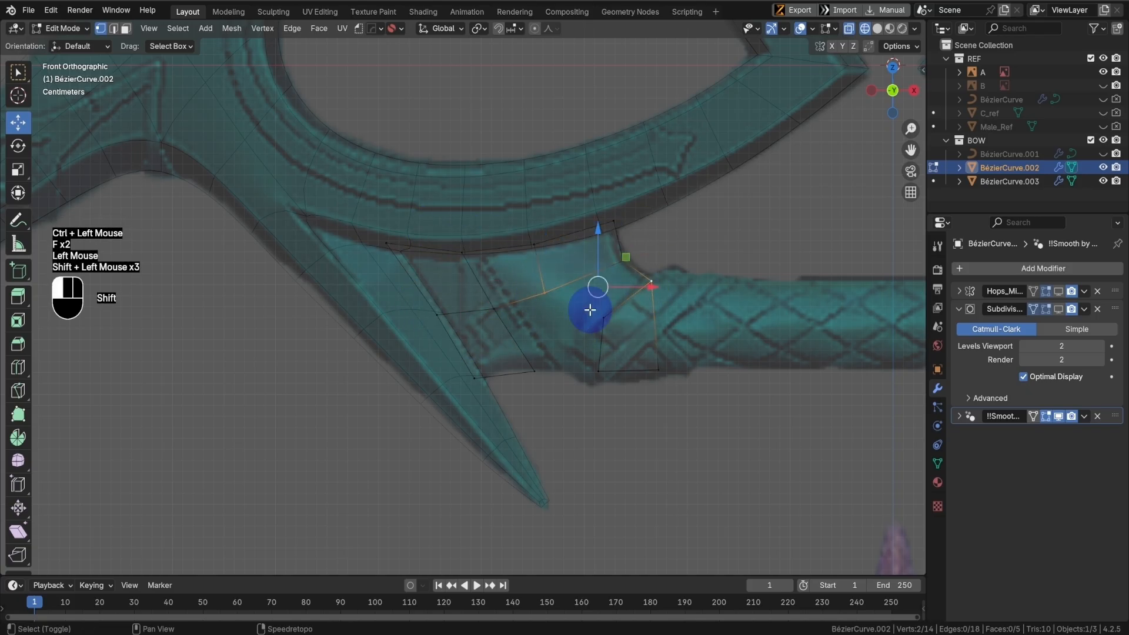
left_click(621, 266, "shift")
key("f")
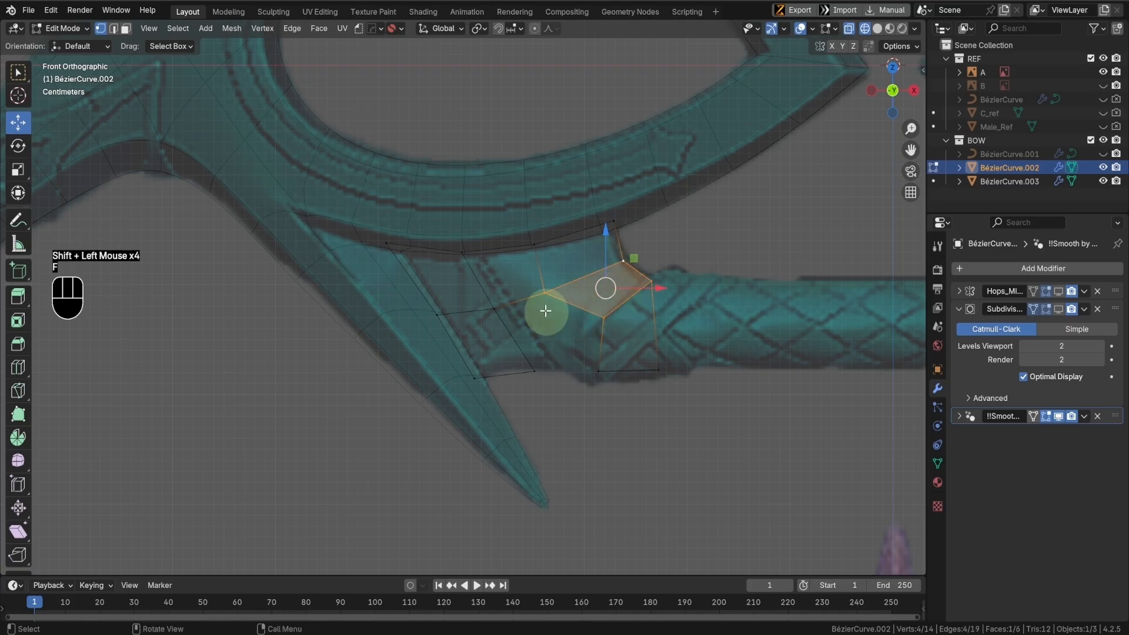
- Extrude the central vertex down to the mount's underside and fill the face between it and the handle-end face
left_click(553, 330)
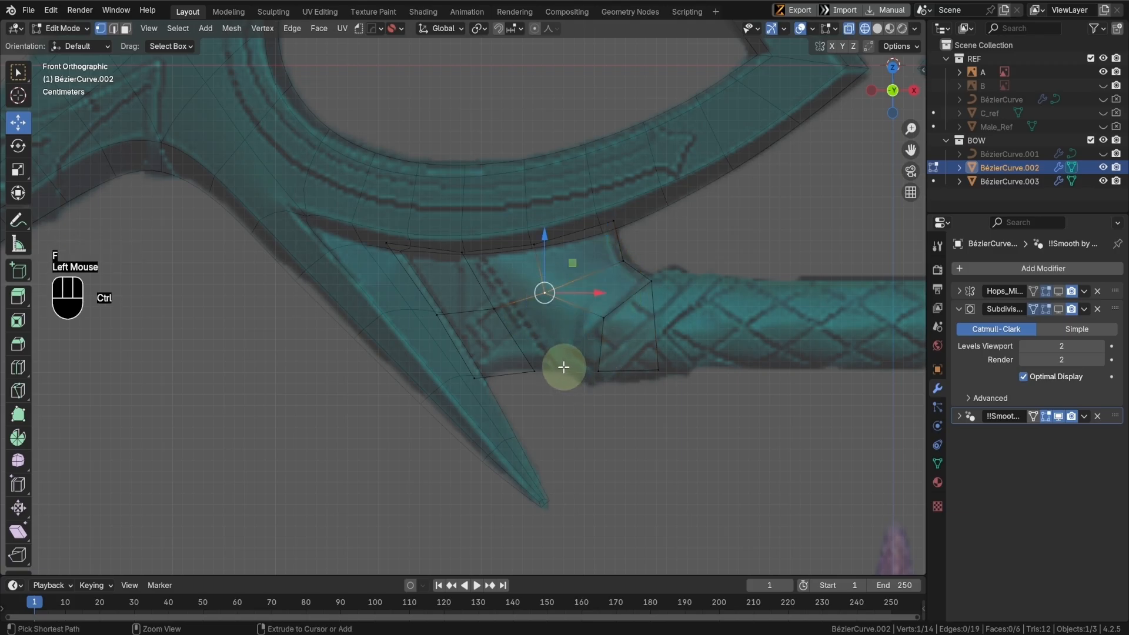
left_click(593, 320, "shift")
left_click(544, 303, "shift")
left_click(593, 365, "shift")
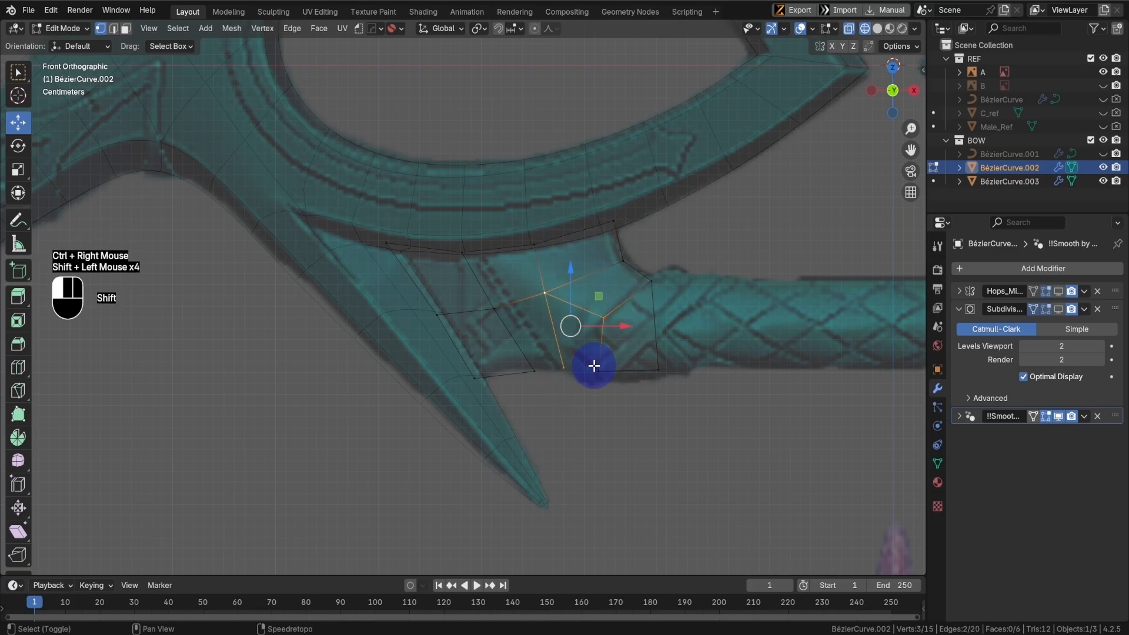
key("f")
- Fill the remaining gap between the stitched seam and the central lower edge
left_click_drag(521, 289, 562, 377)
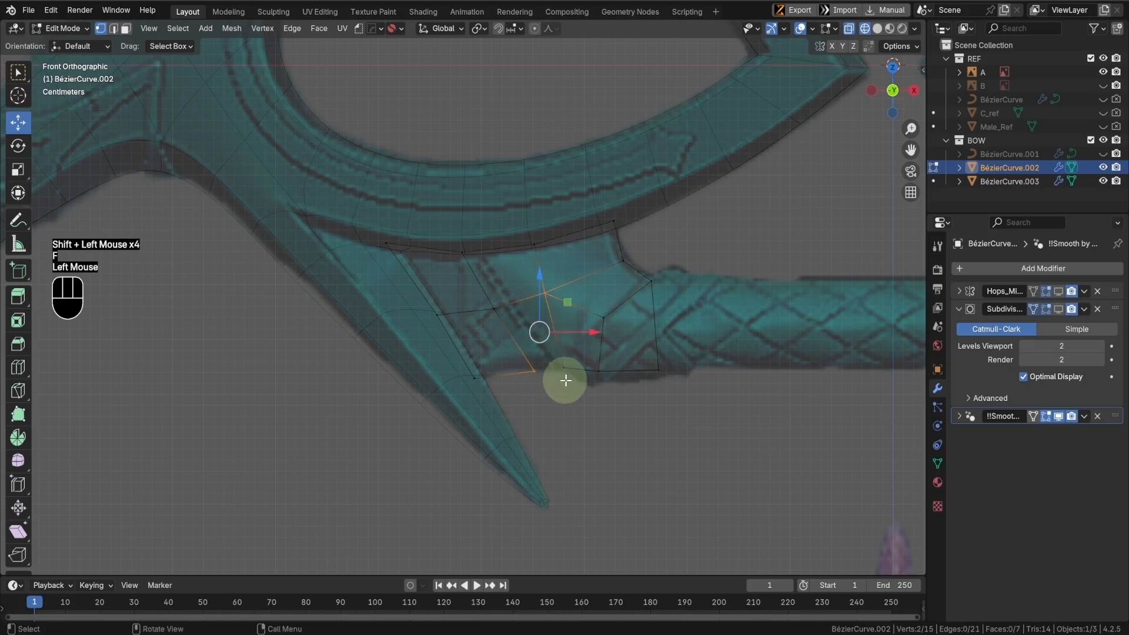
left_click(563, 369, "shift")
left_click(499, 315, "shift")
key("f")
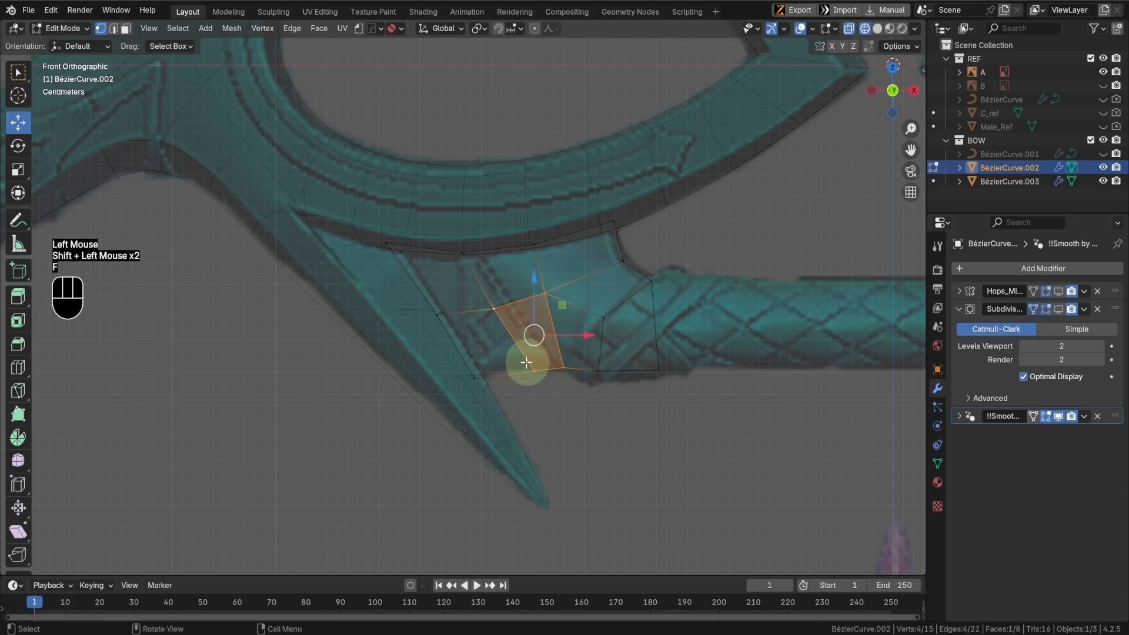
- Flatten the four vertices along the mount's underside along Z and move the row slightly down
left_click_drag(525, 362, 672, 383)
key("s")
key("z")
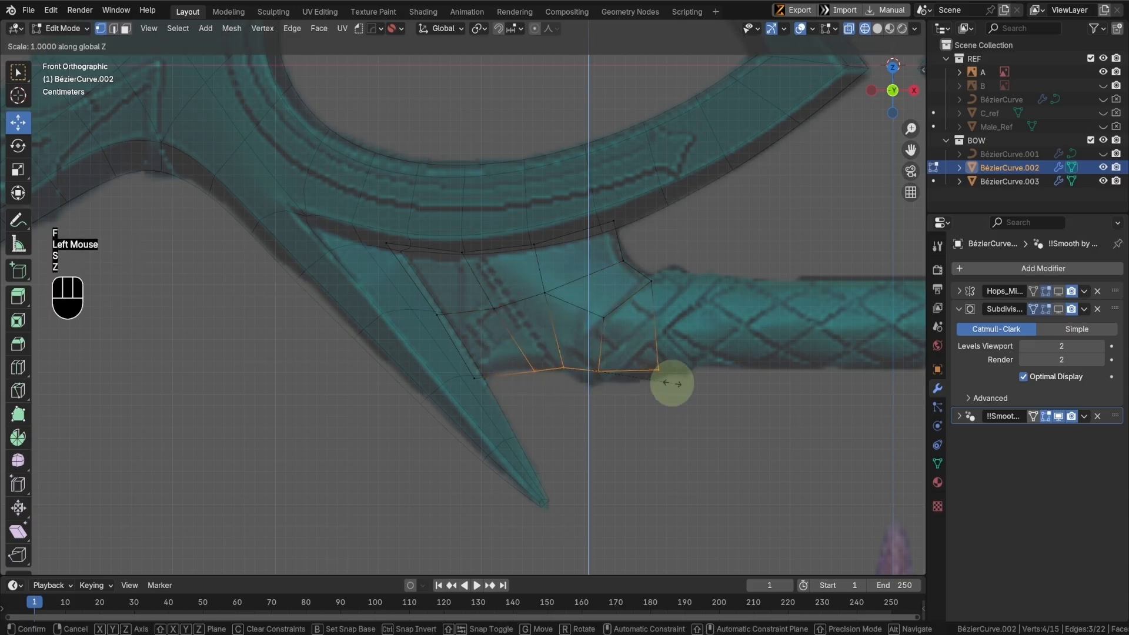
left_click(585, 373)
left_click_drag(581, 334, 587, 342)
- Move the seam's lowest vertex toward the prong and adjust the lowest prong-side vertex
left_click(522, 377)
left_click_drag(534, 376, 514, 375)
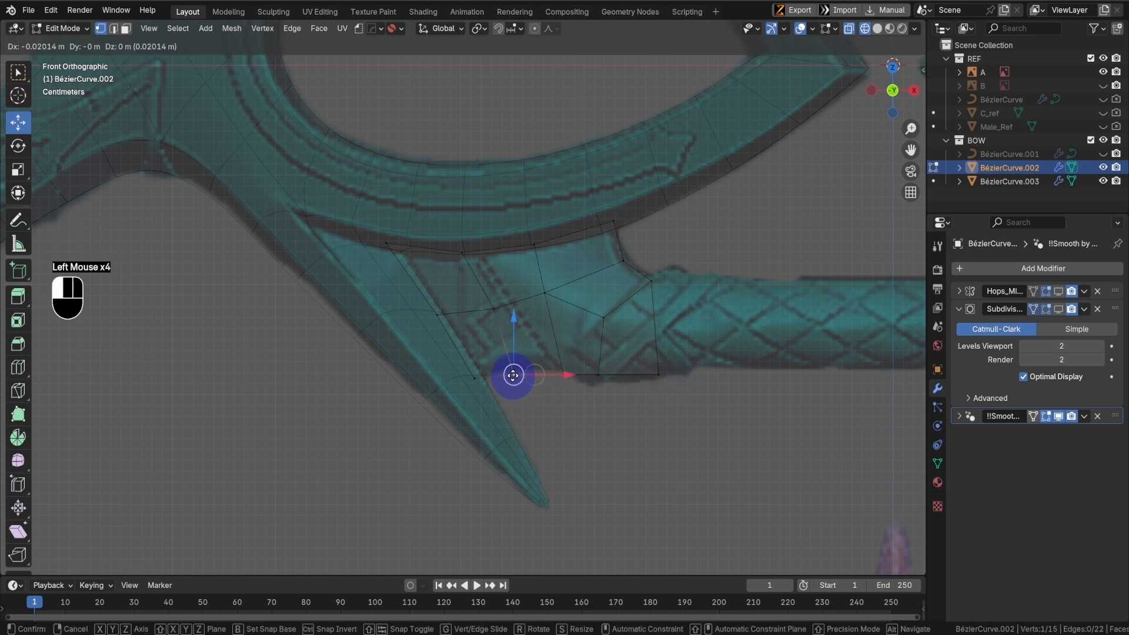
left_click(471, 378)
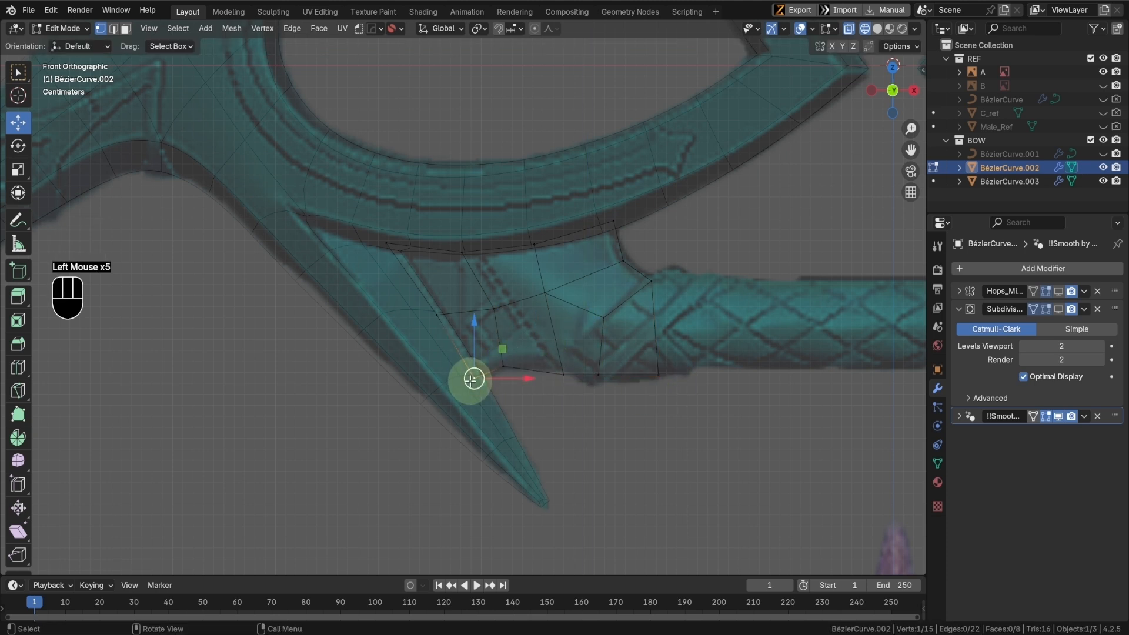
left_click_drag(472, 378, 473, 381)
- Fit the two underside vertices nearest the prong to the drawn outline, and align them by scaling to 0 along Z
scroll(506, 397, "up", 2)
middle_click_drag(574, 398, 617, 390, "shift")
left_click(545, 353)
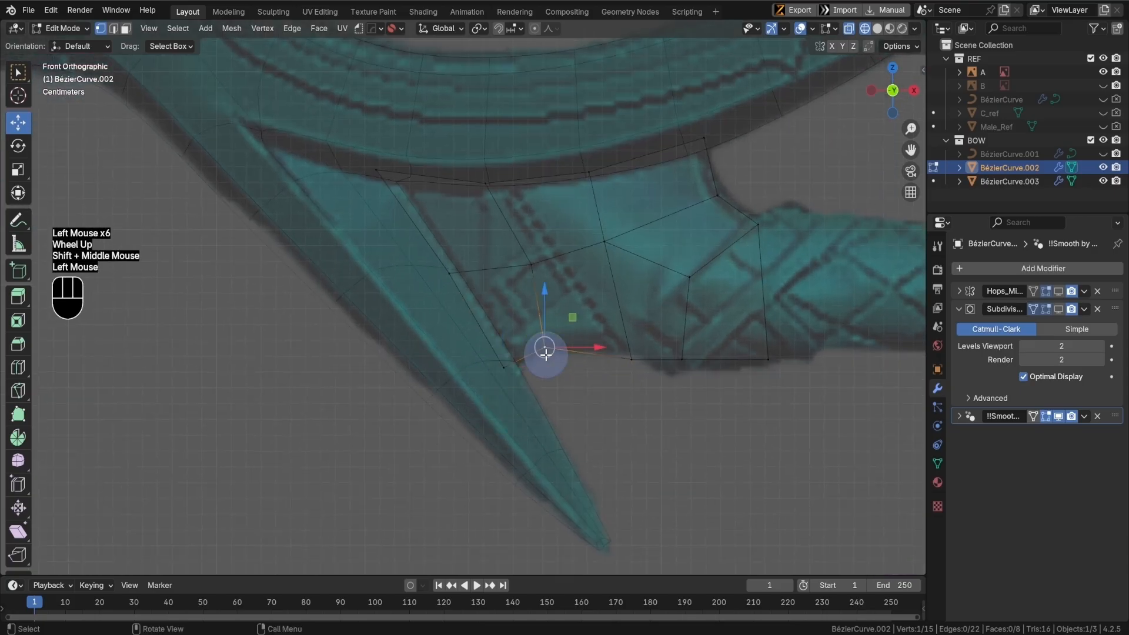
left_click_drag(545, 351, 548, 351)
left_click(628, 361)
left_click_drag(629, 361, 623, 348)
left_click(546, 347, "shift")
key("s")
key("z")
key("KP_0")
left_click(680, 365)
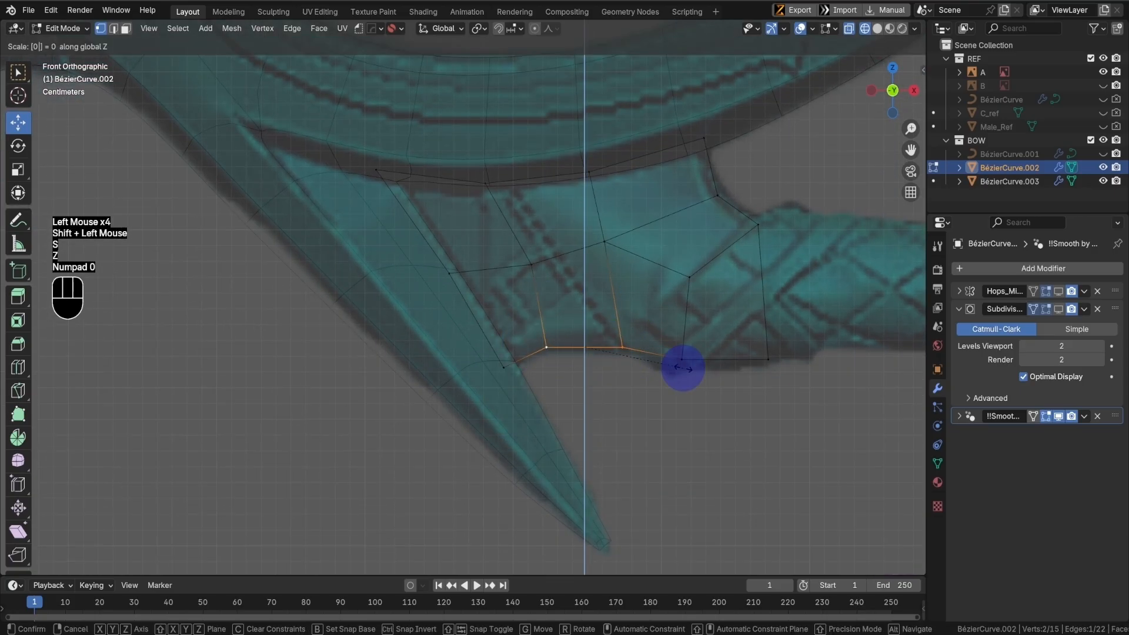
- Move the underside vertex at the handle wrap's lower corner slightly down onto the drawn outline
middle_click_drag(680, 371, 657, 360, "shift")
left_click(659, 355)
left_click_drag(659, 356, 658, 361)
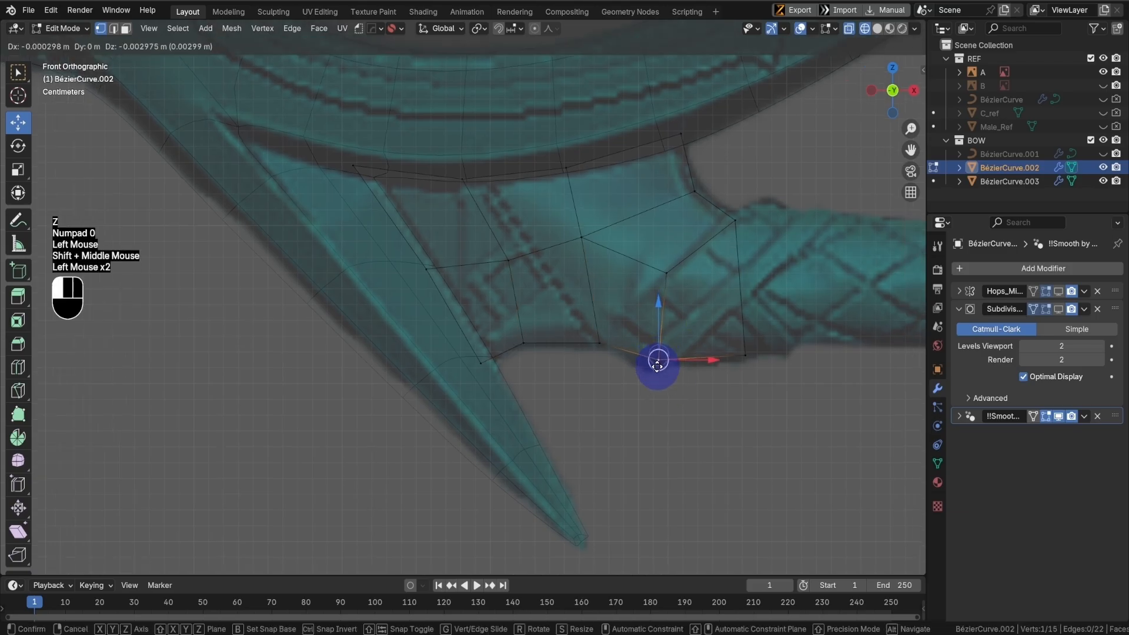
- Switch to face selection and delete the handle-end face overlapping the wrapped grip
key("Tab")
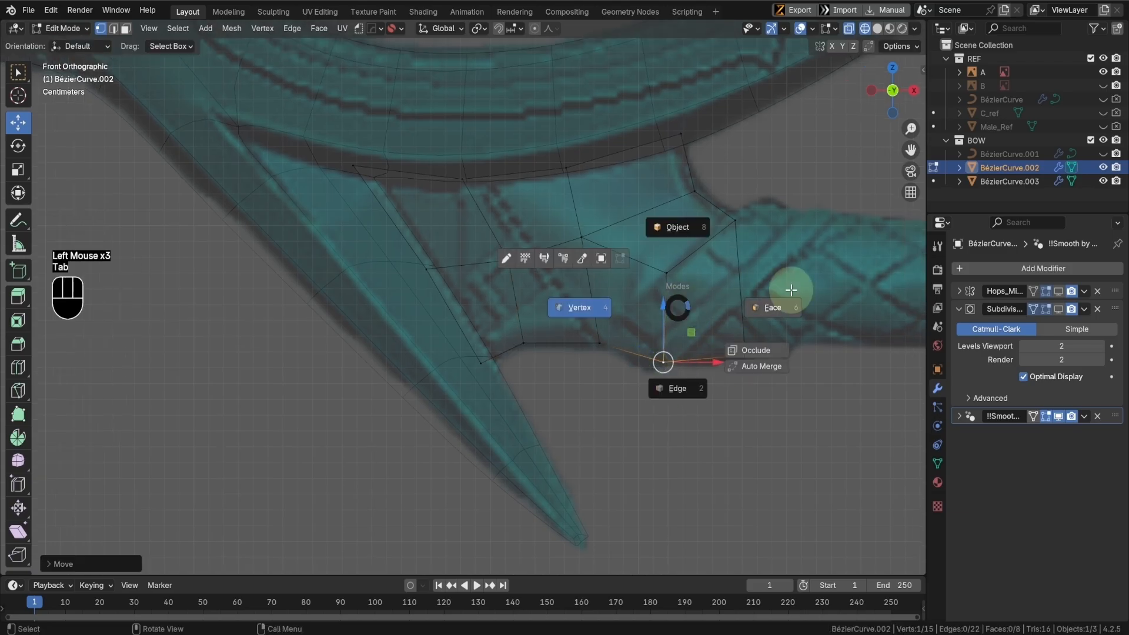
left_click(700, 317)
key("x")
left_click(652, 343)
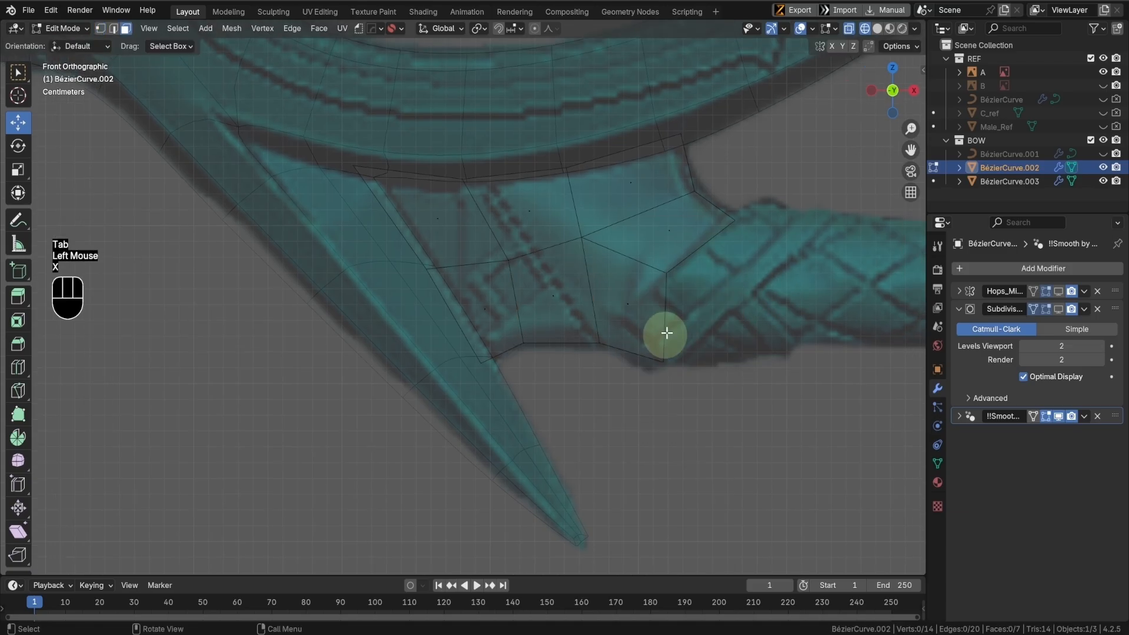
- Fit the three handle-end vertices to the drawn edge of the grip wrap
middle_click_drag(662, 330, 774, 306, "shift")
key("Tab")
left_click(721, 257)
left_click_drag(732, 257, 750, 253)
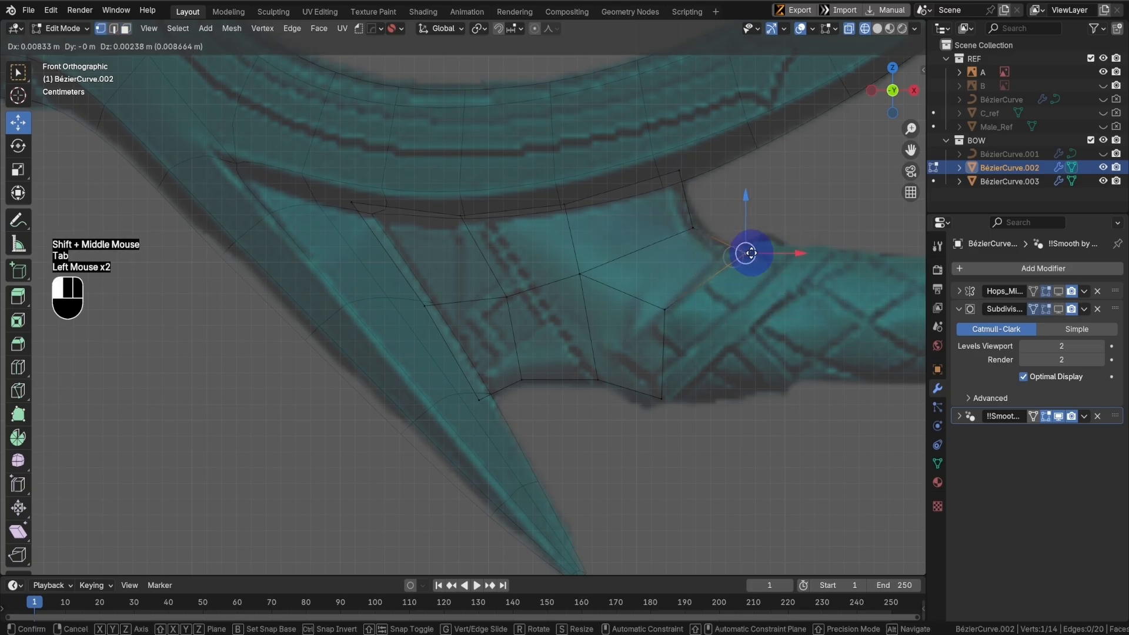
left_click(664, 309)
mouse_move(662, 303)
left_mouse_down()
mouse_move(725, 316)
mouse_move(675, 310)
left_mouse_up()
left_click(662, 398)
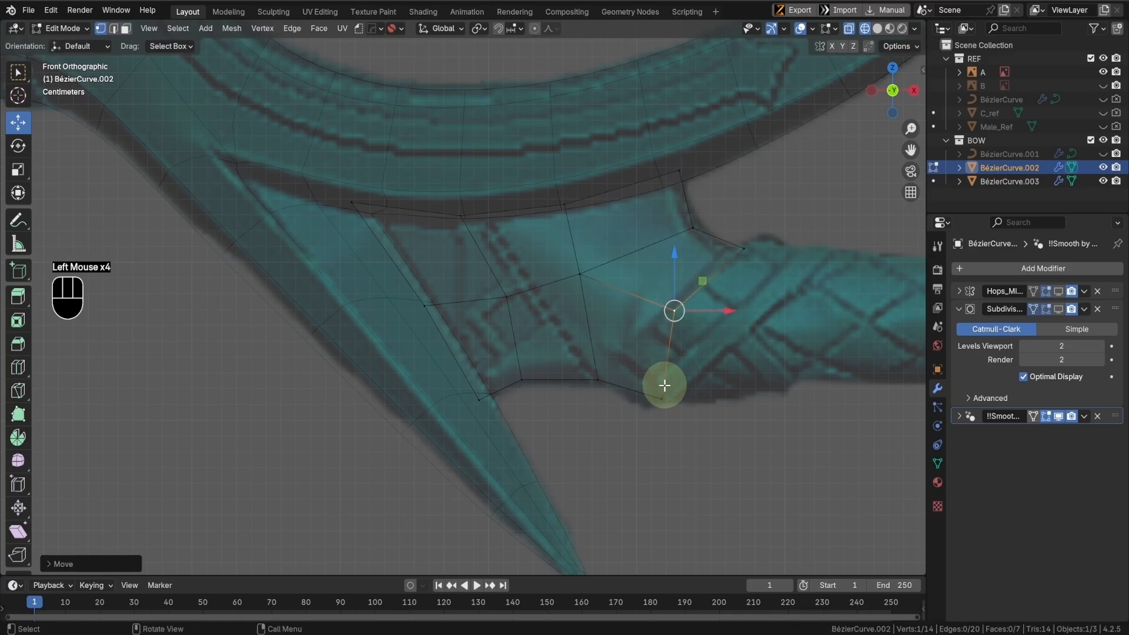
left_click_drag(661, 398, 674, 395)
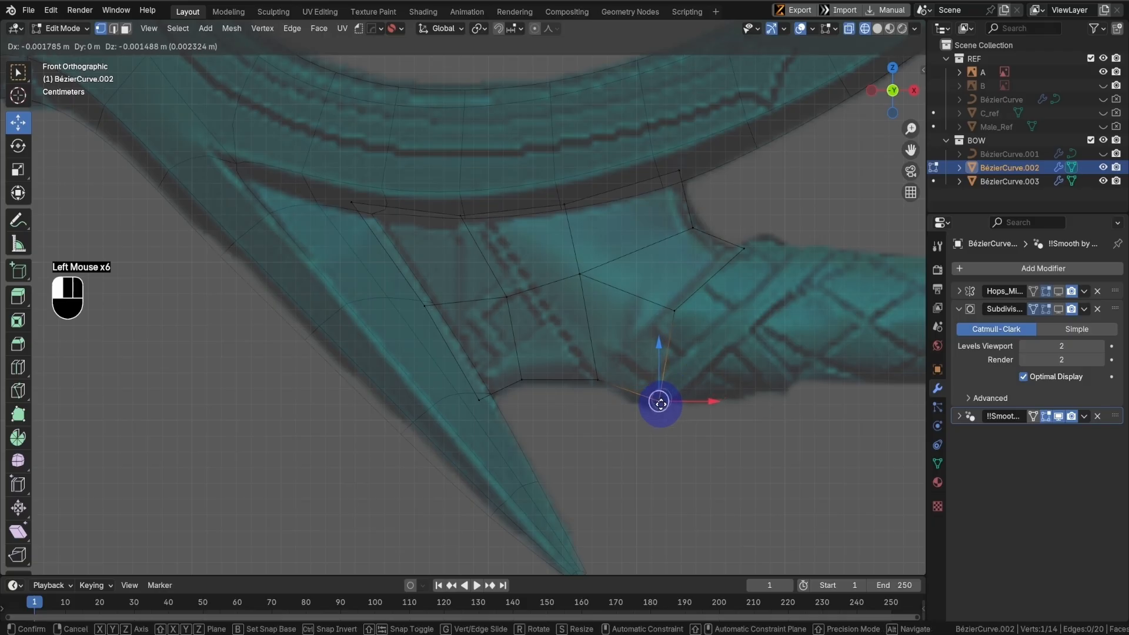
left_click(654, 399)
- Raise the two middle vertices of the mount's upper edge slightly toward the arm
middle_click_drag(703, 193, 700, 275, "shift")
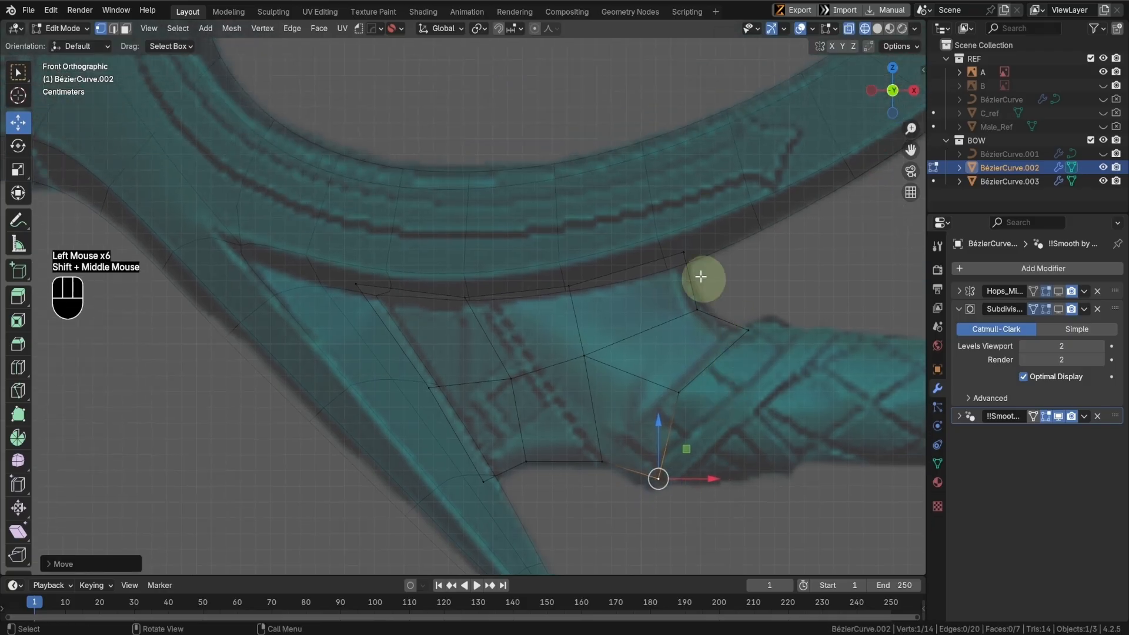
left_click(568, 287)
left_click(464, 290, "shift")
left_click(509, 254)
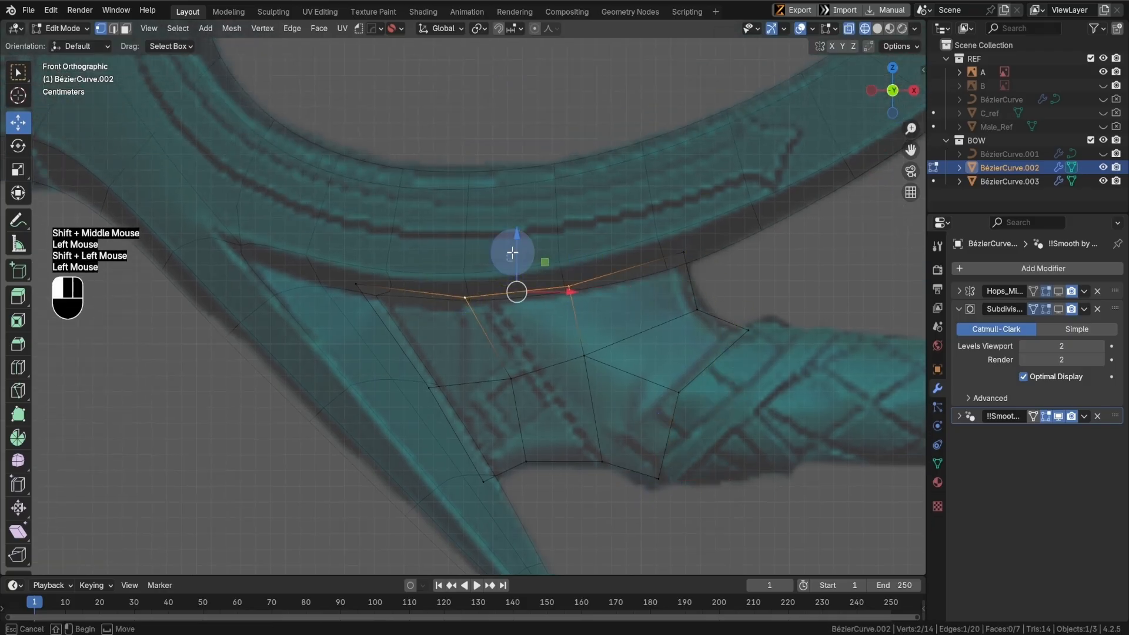
key("ctrl+z")
left_click_drag(517, 253, 517, 247)
- Return to Object Mode in solid shading, view the mount from the side and toggle its Subdivision modifier's viewport display
middle_click_drag(550, 427, 579, 341, "shift")
key("Tab")
key("shift+z")
scroll(650, 424, "down", 3)
mouse_move(588, 415)
middle_mouse_down()
mouse_move(521, 403)
mouse_move(517, 378)
mouse_move(824, 398)
middle_mouse_up()
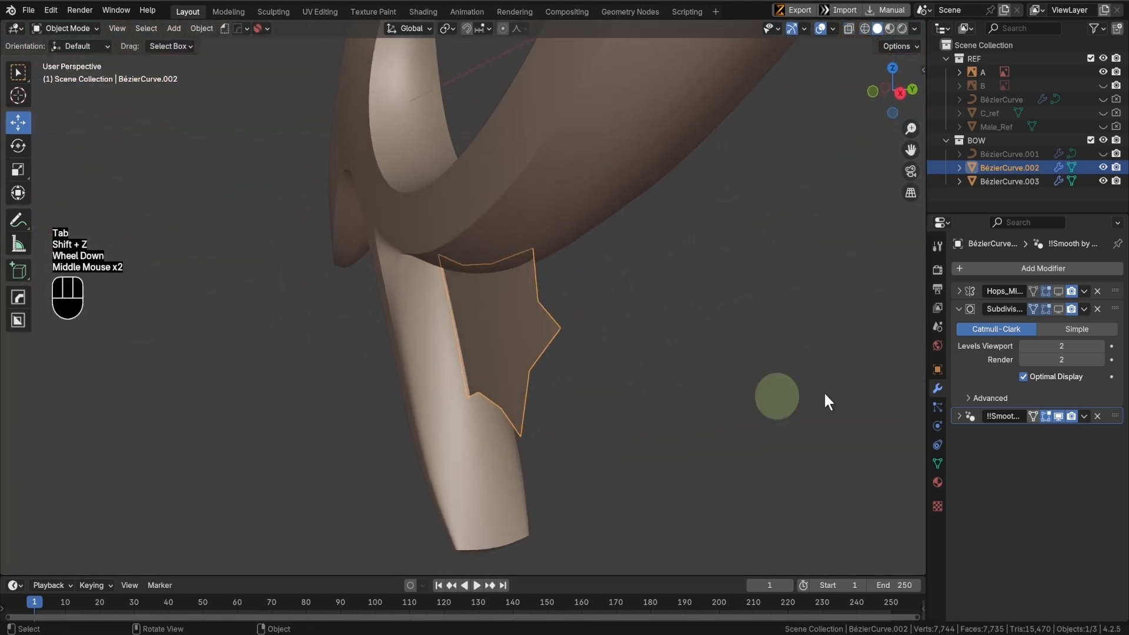
left_click(1060, 309)
middle_click_drag(588, 353, 551, 351)
- Inset all of the mount's faces and shift them along Y to give the plate depth
key("ctrl+z")
key("ctrl+z")
key("ctrl+z")
key("i")
left_click(758, 386)
scroll(551, 351, "up", 2)
left_click_drag(536, 344, 503, 349)
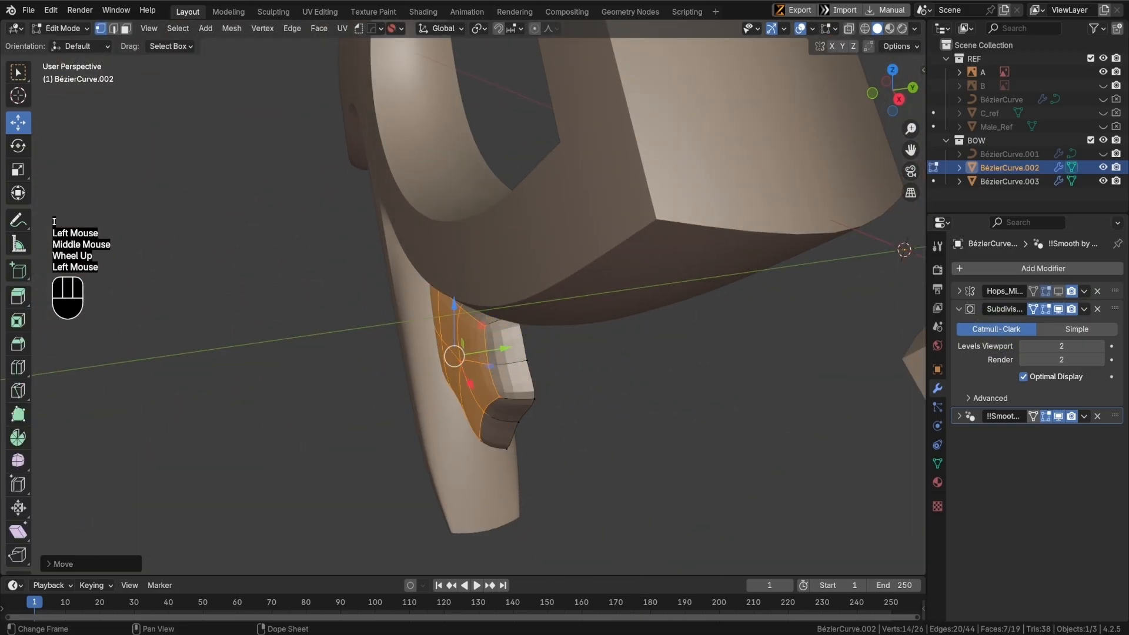
- Switch to the bow reference board and examine how the handle mount joins the arm, prong and wrapped grip
left_click(624, 634)
scroll(794, 365, "down", 4)
scroll(744, 318, "up", 5)
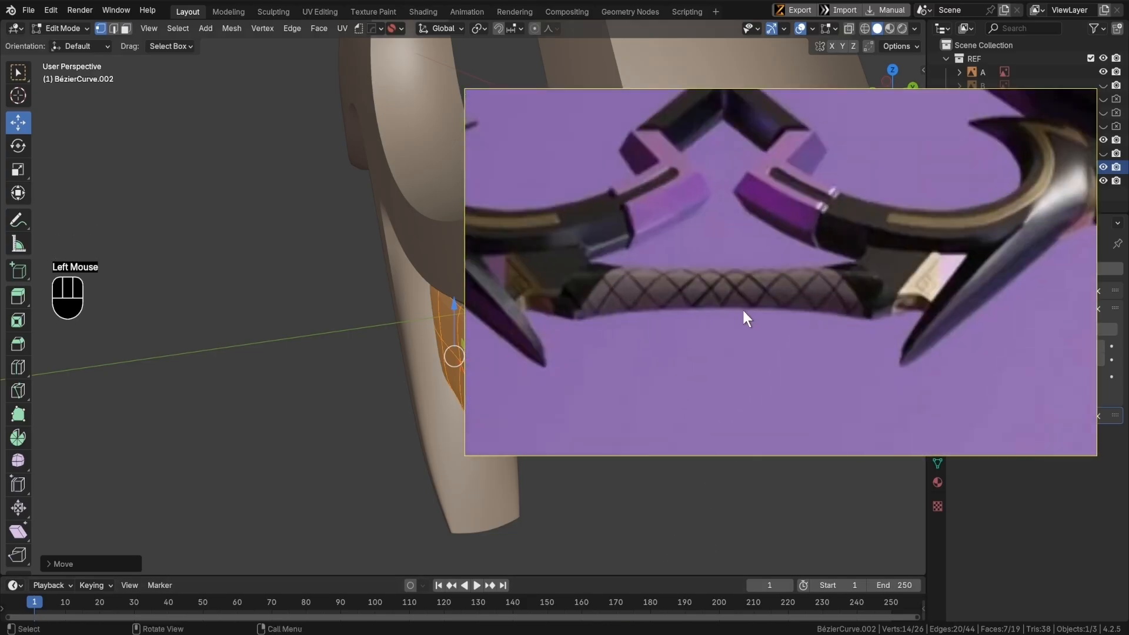
middle_click_drag(744, 318, 829, 350)
middle_click_drag(712, 347, 717, 355)
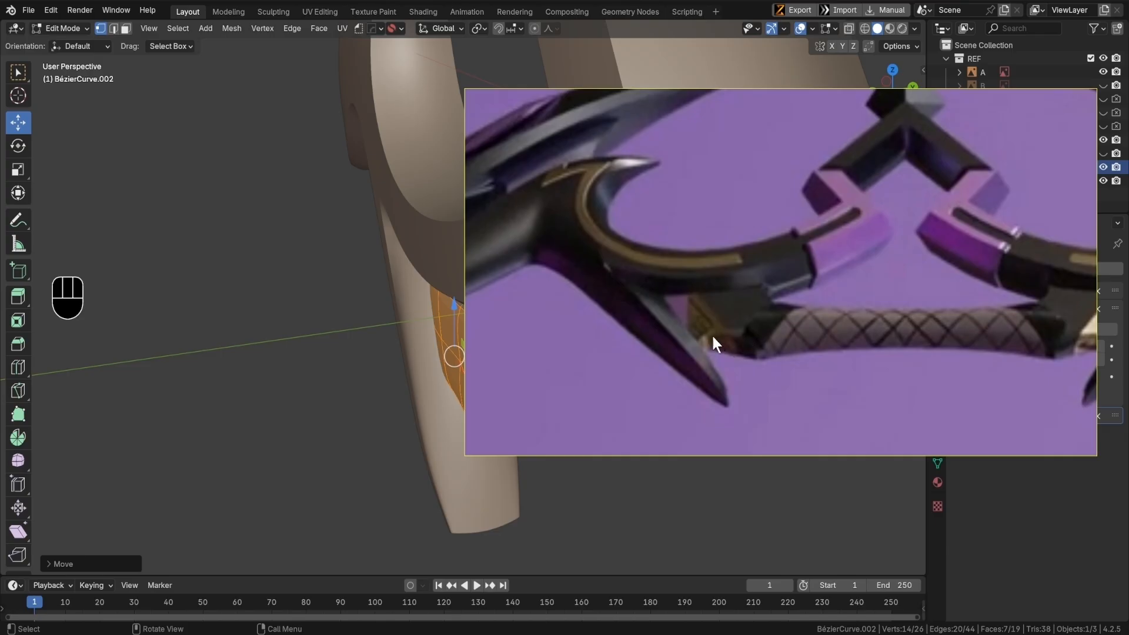
scroll(758, 308, "down", 6)
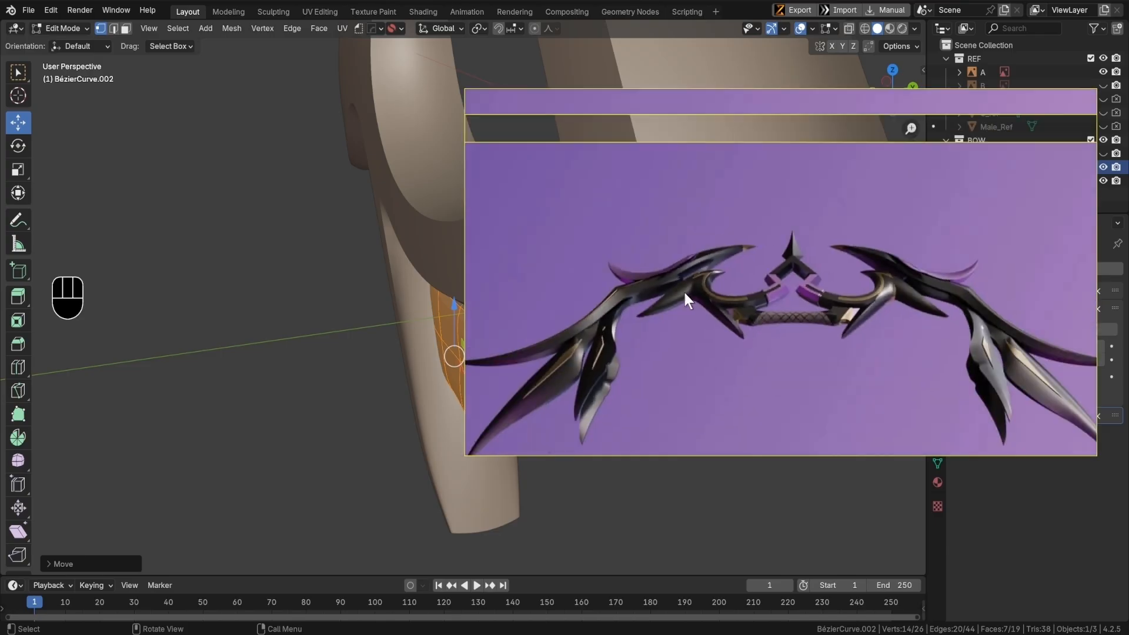
key("ctrl+f")
middle_click_drag(734, 315, 704, 366)
middle_click_drag(556, 327, 651, 372)
scroll(651, 379, "up", 5)
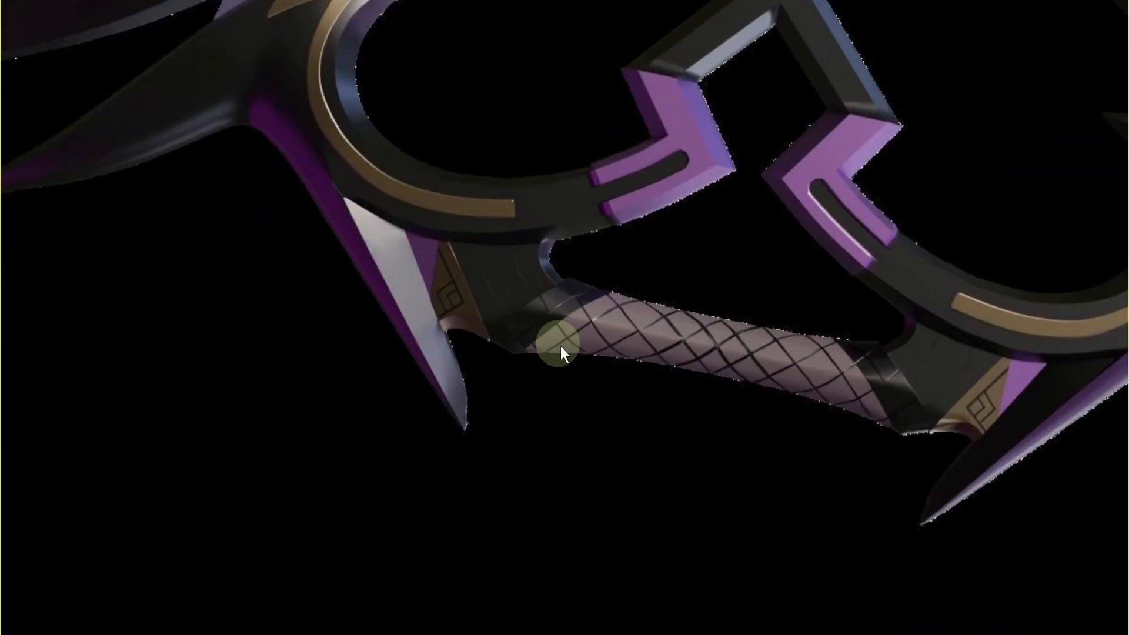
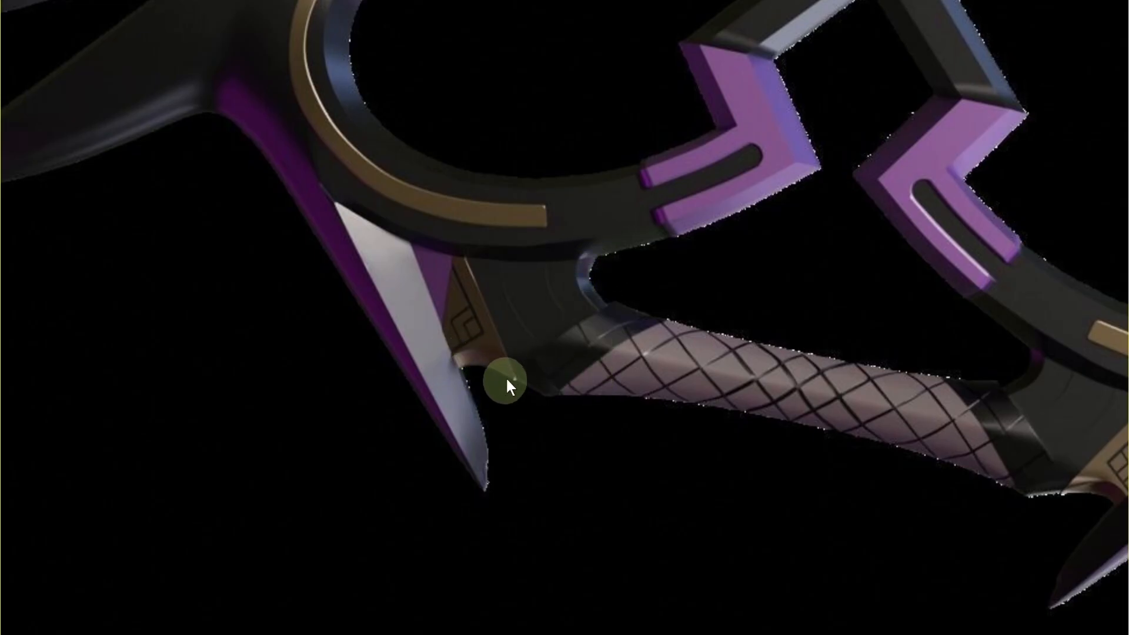
scroll(507, 382, "down", 2)
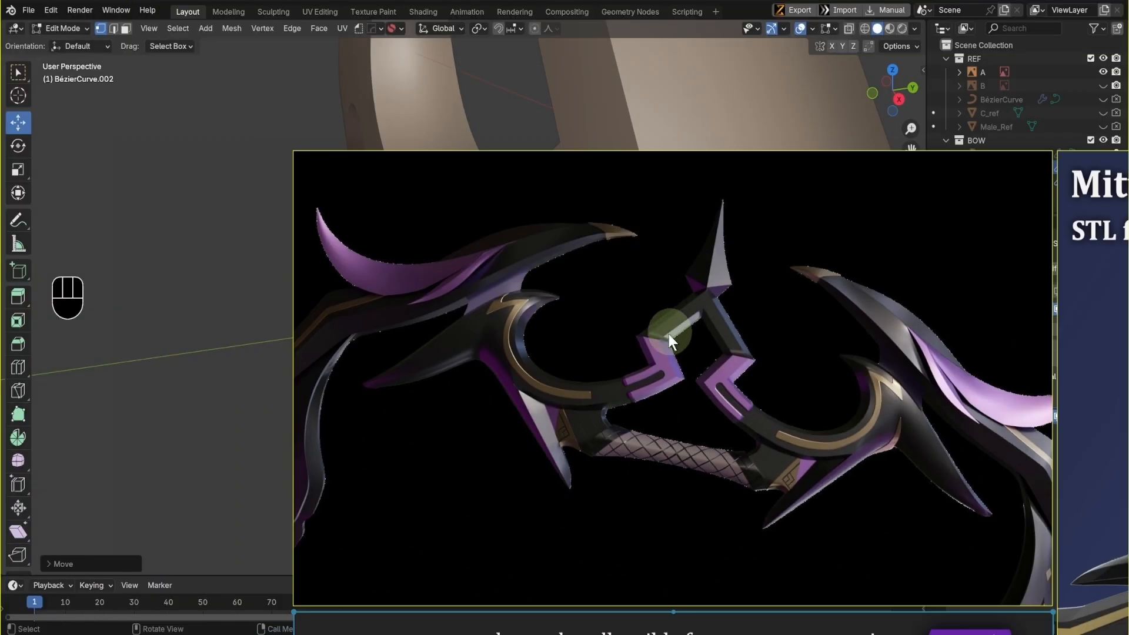
- Apply Shade Auto Smooth to the mount and isolate it in local view
right_click(567, 272)
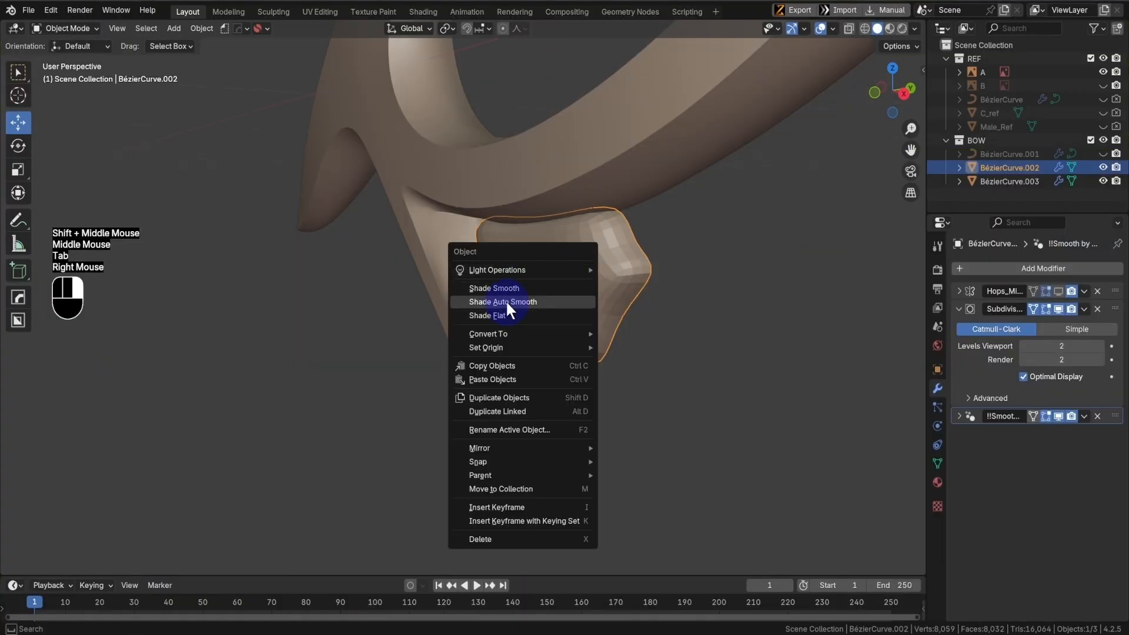
left_click(507, 307)
middle_click_drag(677, 353, 693, 328)
middle_click_drag(785, 386, 554, 315)
key("slash")
- Select the three rim faces along the mount's arm side and delete them
key("Tab")
scroll(555, 315, "up", 2)
left_click(625, 222)
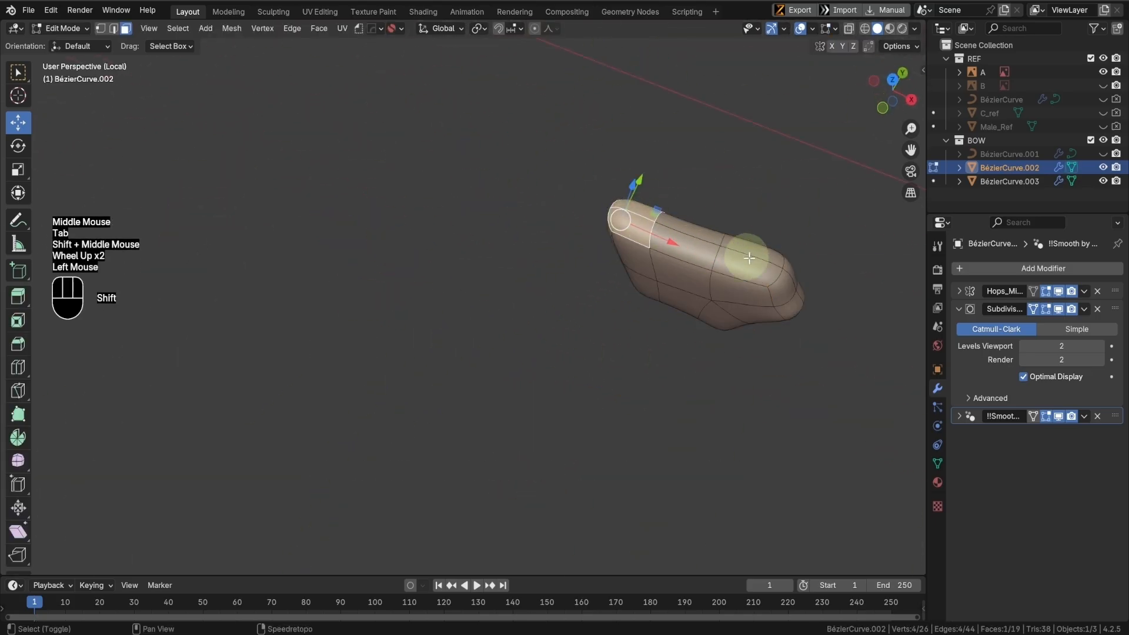
left_click(759, 272, "ctrl")
middle_click_drag(814, 327, 797, 323)
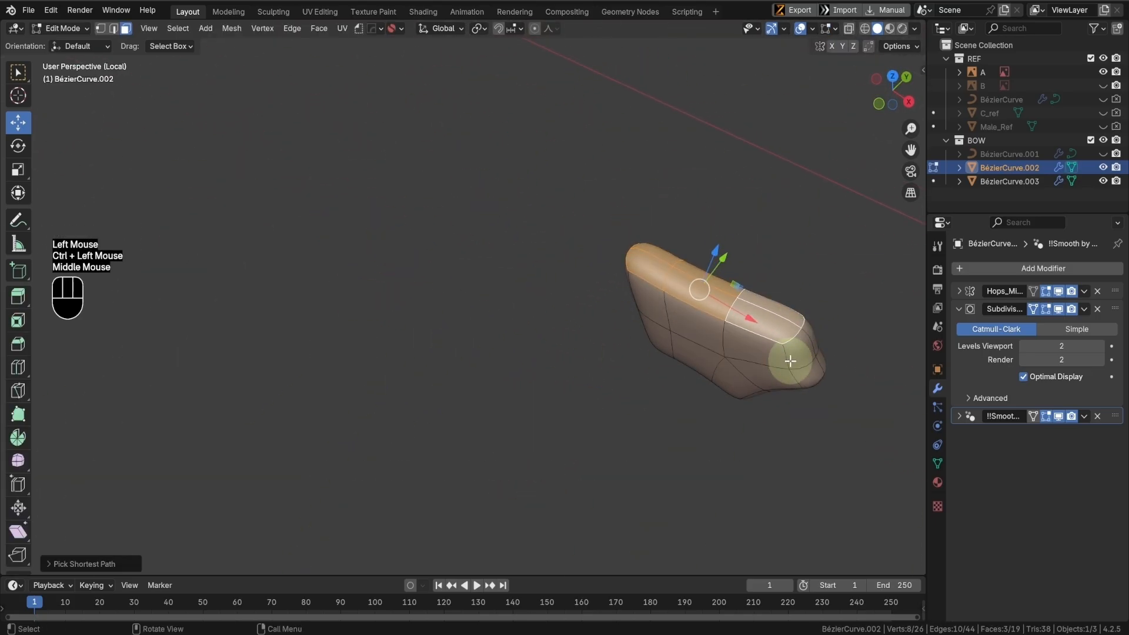
key("x")
left_click(751, 365)
middle_click_drag(751, 365, 327, 266)
- Delete the two rim faces on the mount's prong side
left_click(300, 337)
left_click(300, 380, "shift")
key("x")
left_click(353, 379)
middle_click_drag(353, 380, 506, 382)
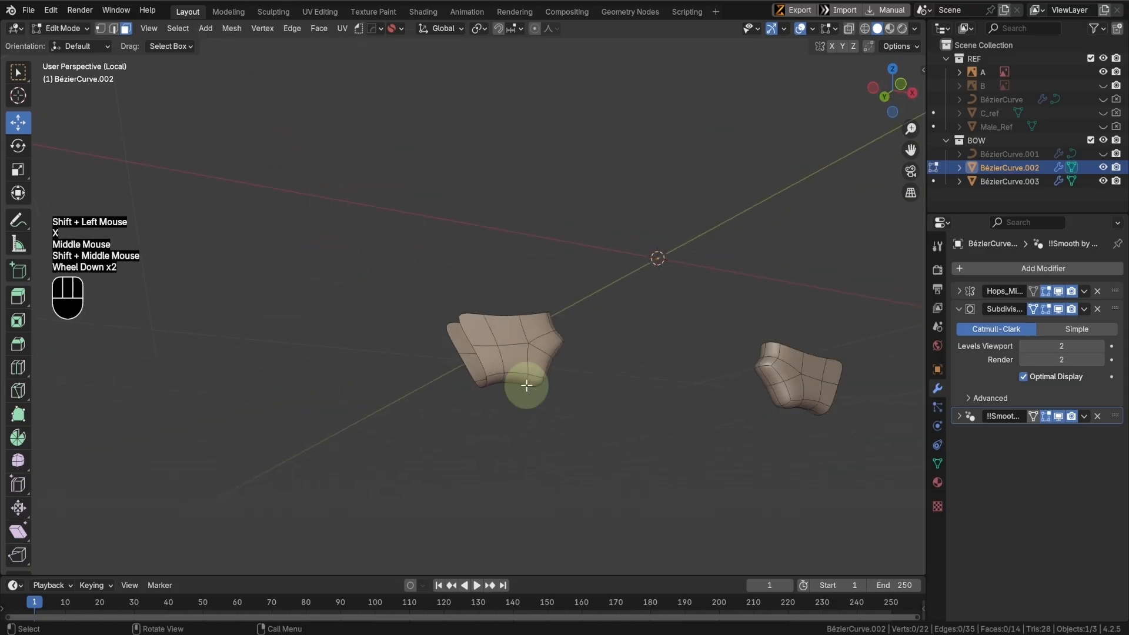
- In front wireframe view, shift the mount's prong-side edge toward the prong and move its two upper vertices up into the arm
key("slash")
key("KP_1")
key("Tab")
key("shift+z")
left_click(426, 248, "alt")
left_click_drag(486, 301, 470, 300)
left_click(414, 233)
left_click(462, 228, "shift")
mouse_move(422, 201)
left_mouse_down()
mouse_move(407, 169)
mouse_move(414, 211)
left_mouse_up()
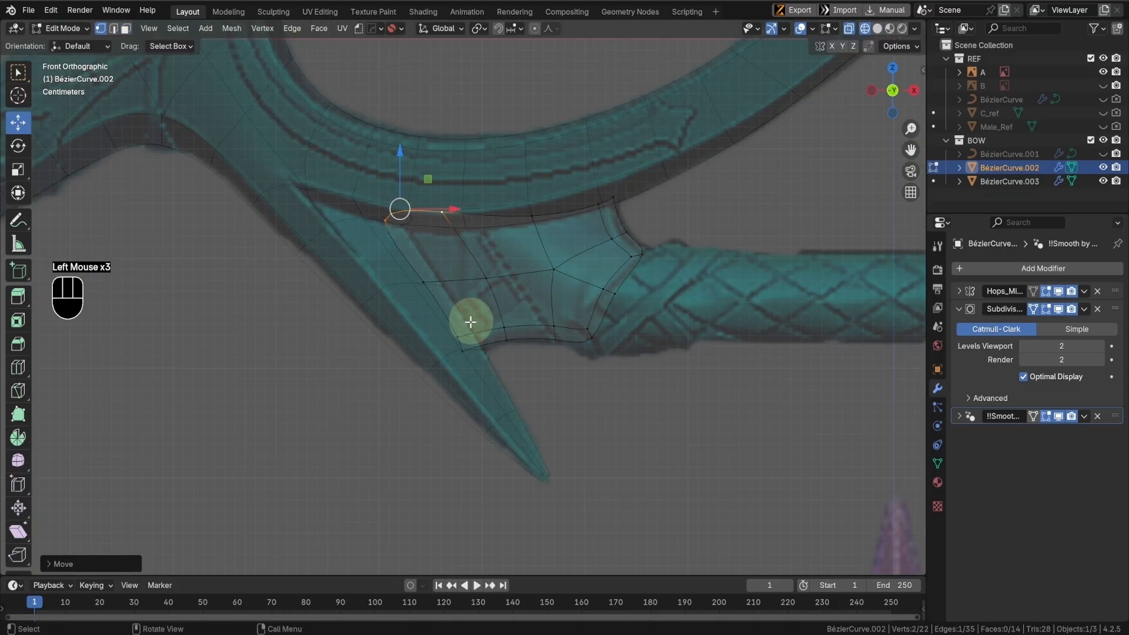
- Hide the REF collection and move the two upper-edge vertices nearest the handle up into the arm
key("shift+z")
key("Tab")
left_click(1103, 60)
key("Tab")
left_click(535, 218)
left_click_drag(535, 184, 534, 178)
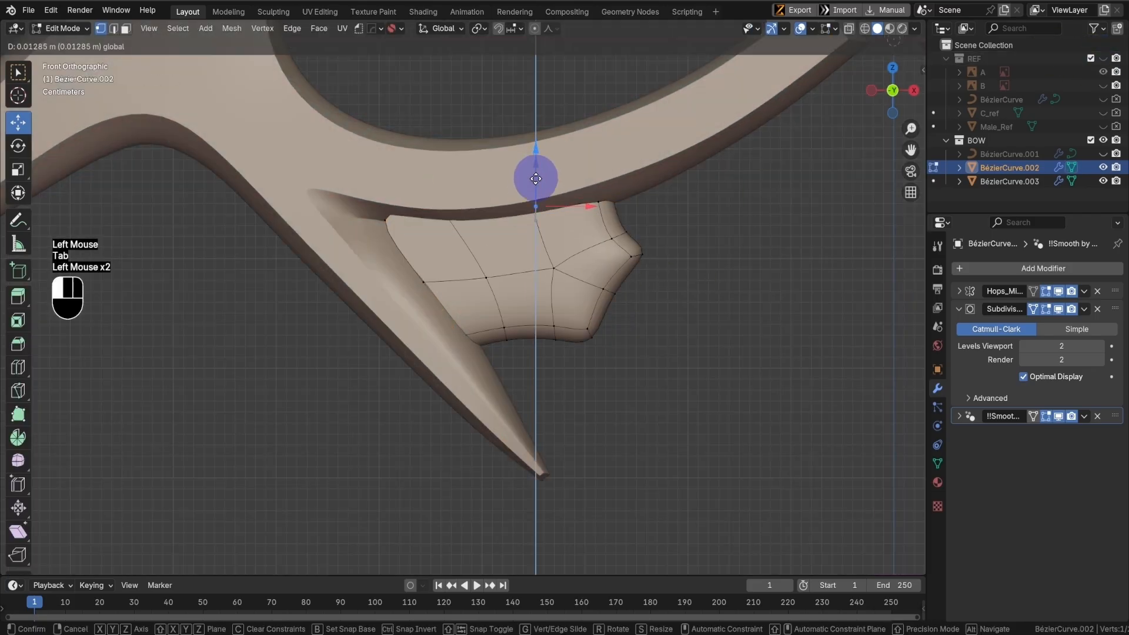
left_click(610, 202)
left_click_drag(610, 165, 610, 155)
- Select the edge loops along the mount's rim and shift them slightly along Y
middle_click_drag(641, 247, 546, 314)
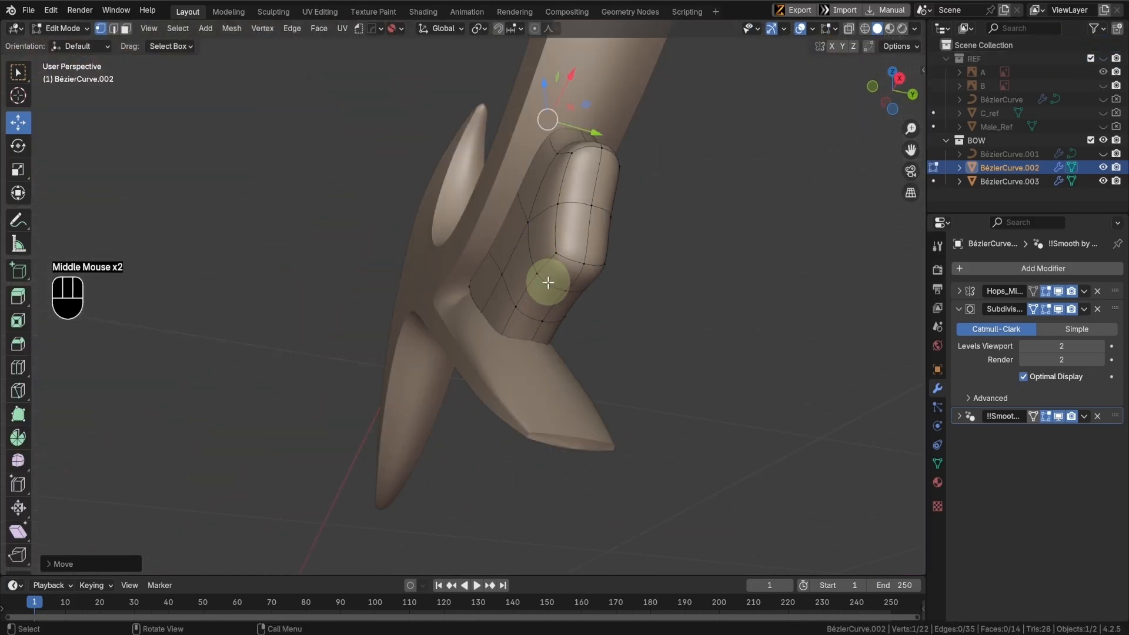
left_click(554, 231, "alt")
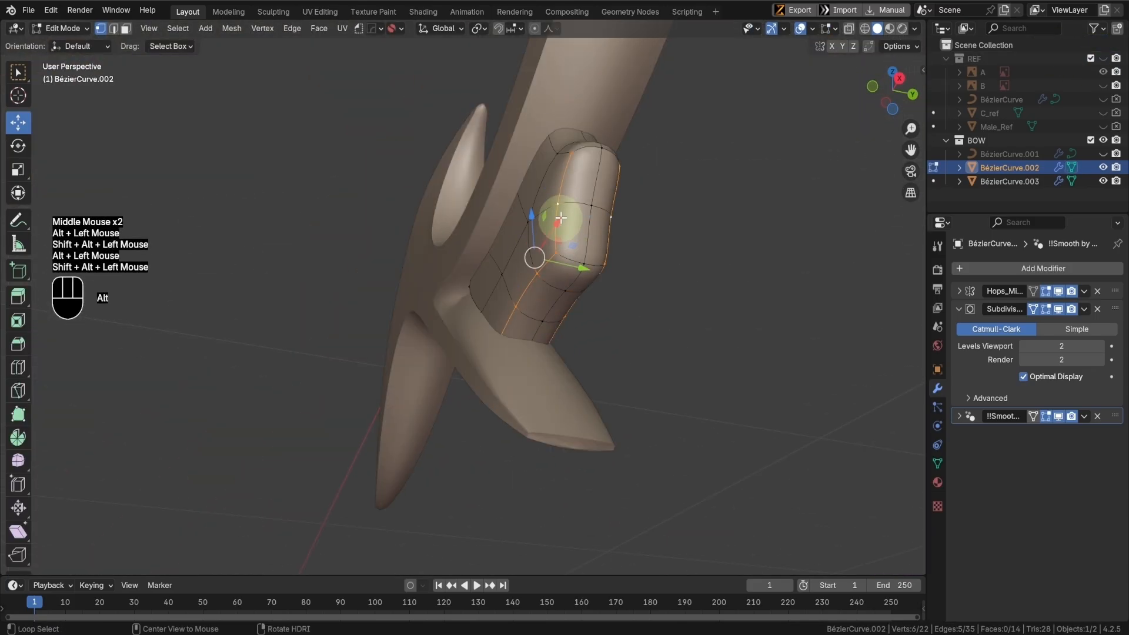
left_click(554, 149, "alt+shift")
key("ctrl+z")
left_click(531, 166, "alt+shift")
key("shift+z")
left_click(528, 171, "alt+shift")
key("shift+z")
middle_click_drag(524, 315, 497, 311)
left_click_drag(555, 239, 566, 242)
- Run the Hard Ops Sharpen operation on the mount in Object Mode
key("Tab")
middle_click_drag(594, 294, 698, 340)
key("q")
left_click(640, 384)
middle_click_drag(647, 382, 734, 366)
- Select the edge loop at the mount's handle end, show its transform values and mark it sharp
key("Tab")
left_click(611, 267, "alt")
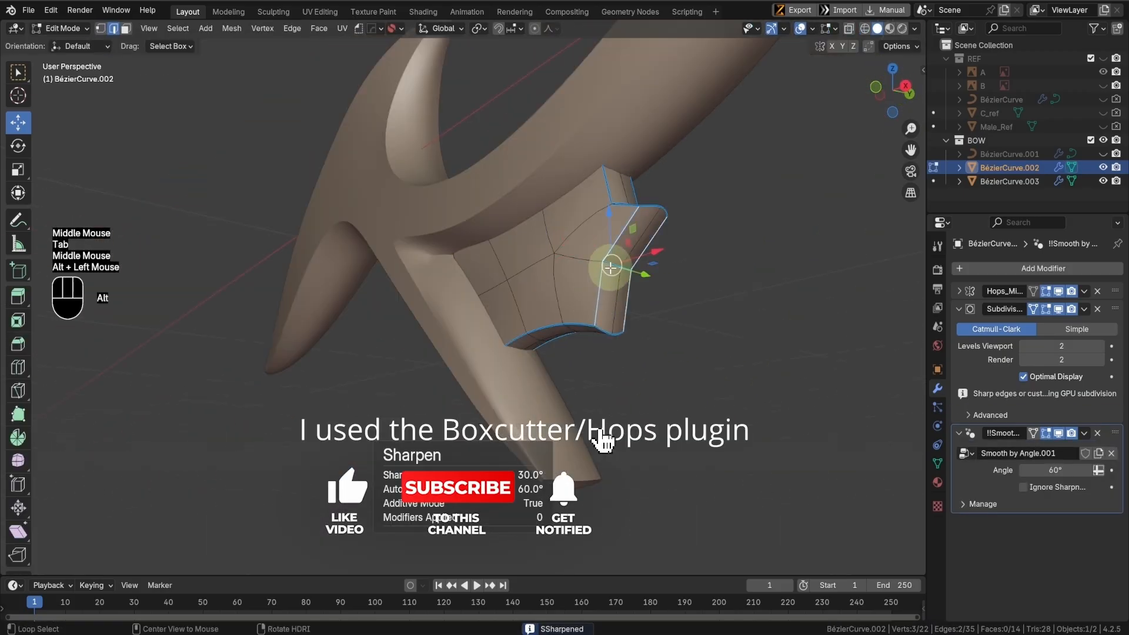
key("n")
key("ctrl+e")
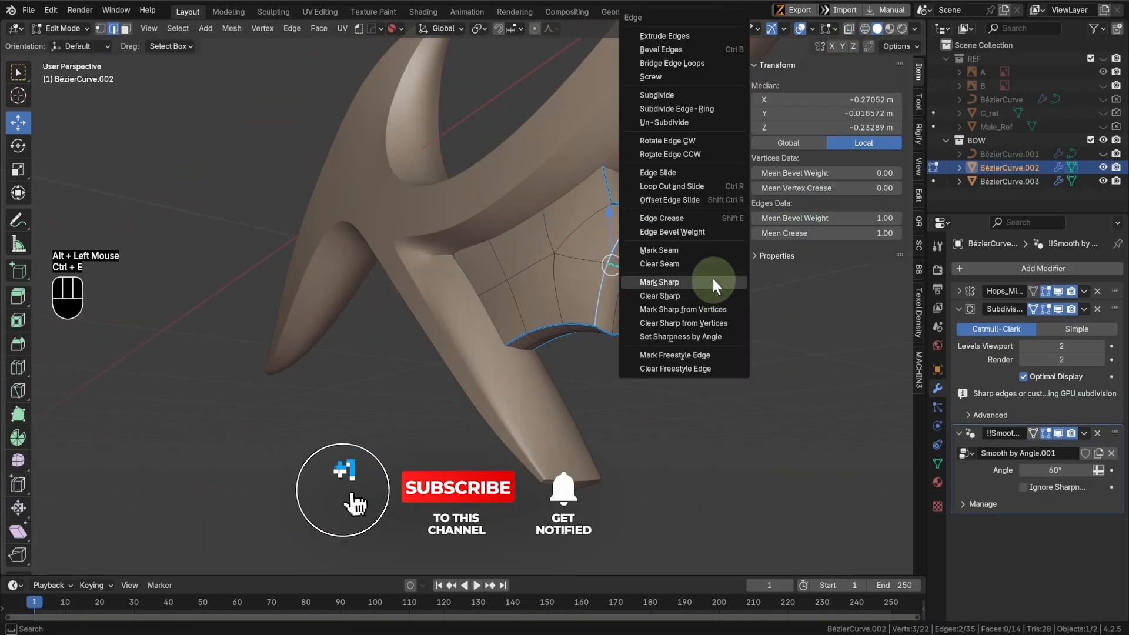
left_click(714, 283)
- Edit the sharp marking of the cross edges on the handle-side rim and lower their mean bevel weight and crease
key("Tab")
middle_click_drag(715, 286, 561, 264)
key("Tab")
left_click(560, 264, "alt")
left_click(563, 271, "alt")
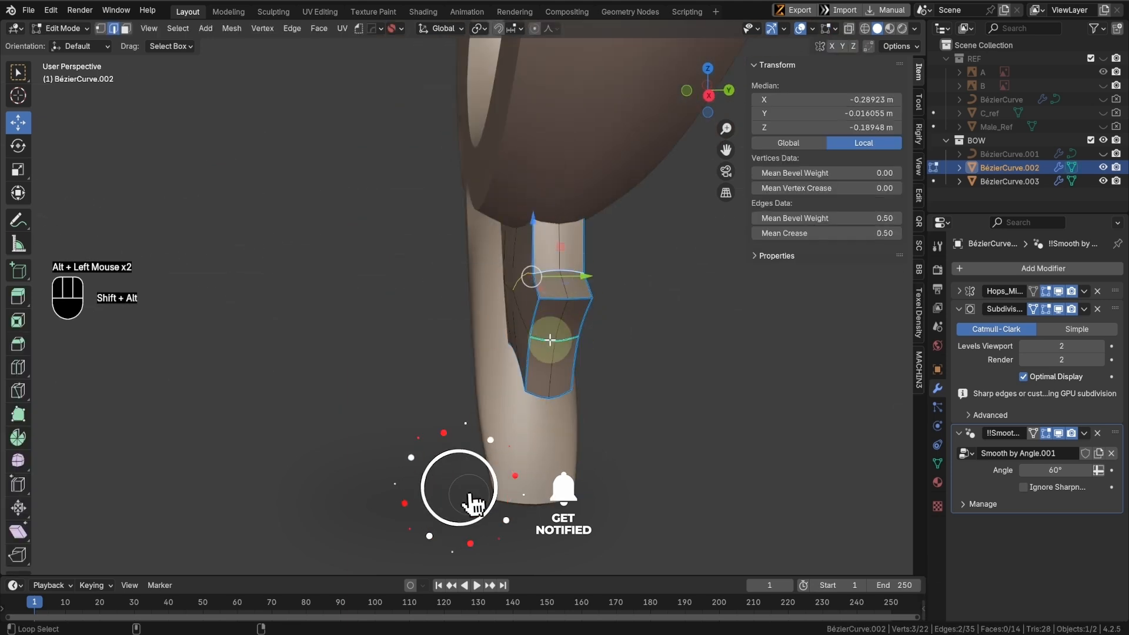
left_click(550, 341, "alt+shift")
key("ctrl+e")
left_click(620, 346)
left_click_drag(848, 219, 765, 250)
- Inspect the sharpened mount in isolation, and compare its shape with the grip joint on the bow reference board
middle_click_drag(702, 294, 609, 324)
key("Tab")
key("slash")
middle_click_drag(613, 238, 554, 315)
key("slash")
key("KP_1")
left_click(630, 632)
scroll(697, 391, "up", 4)
scroll(355, 353, "down", 3)
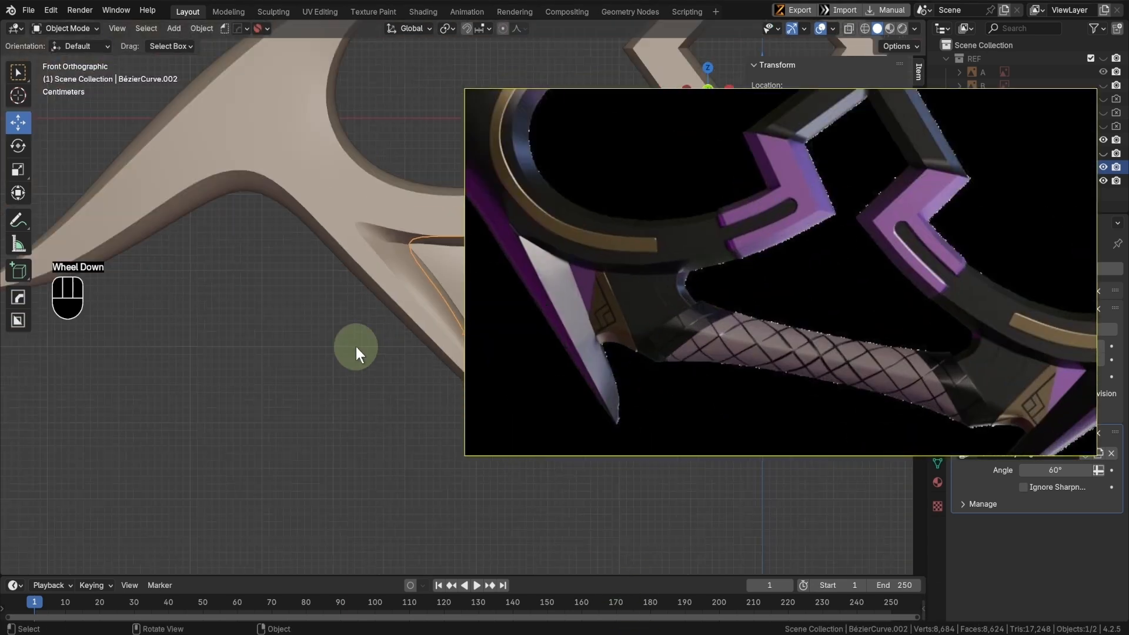
- Delete the two rim faces at the mount's handle end, where the grip attaches
key("shift+z")
key("shift+z")
left_click(356, 353)
middle_click_drag(355, 353, 257, 305)
key("Tab")
left_click(388, 281)
left_click(360, 327, "shift")
key("x")
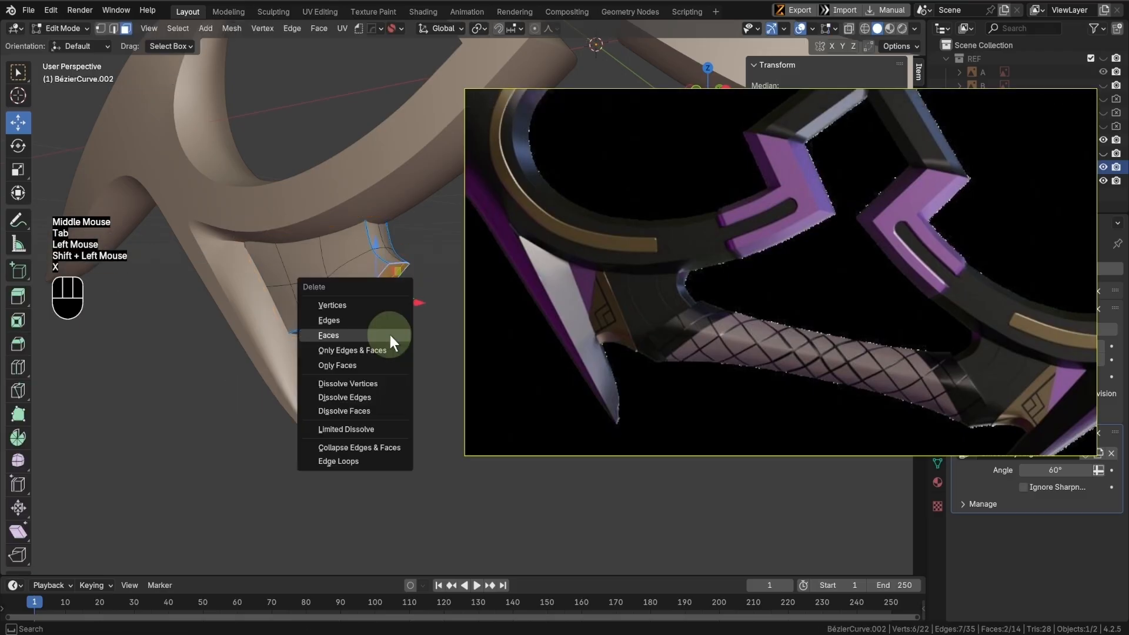
left_click(365, 335)
middle_click_drag(365, 335, 409, 327)
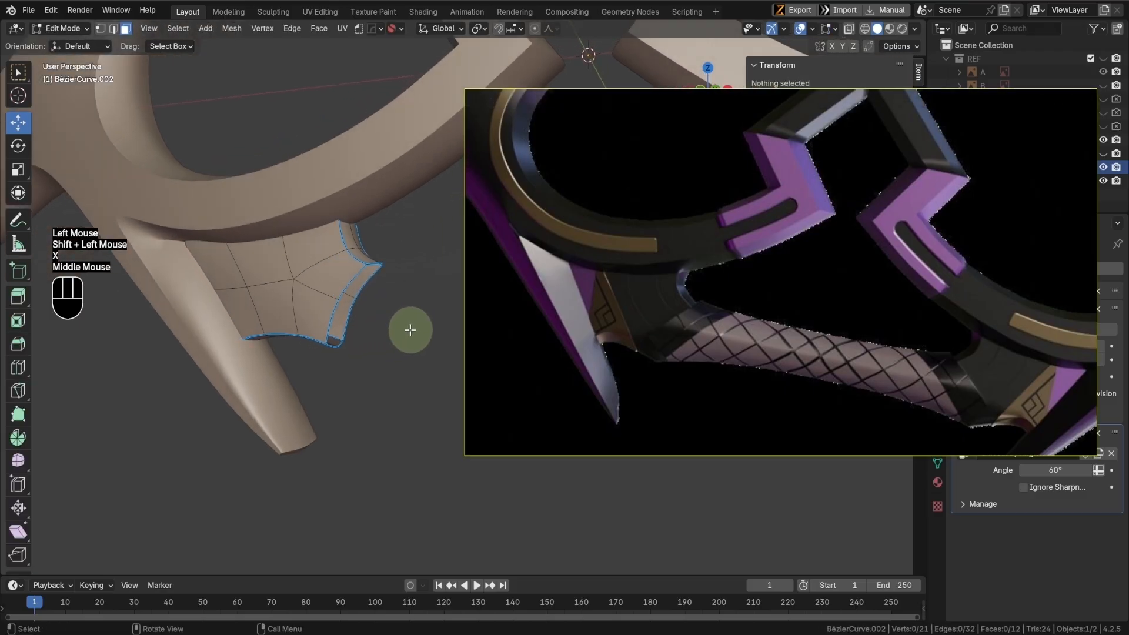
- Return to Object Mode in front view and show the REF collection over the mount
key("KP_1")
key("Tab")
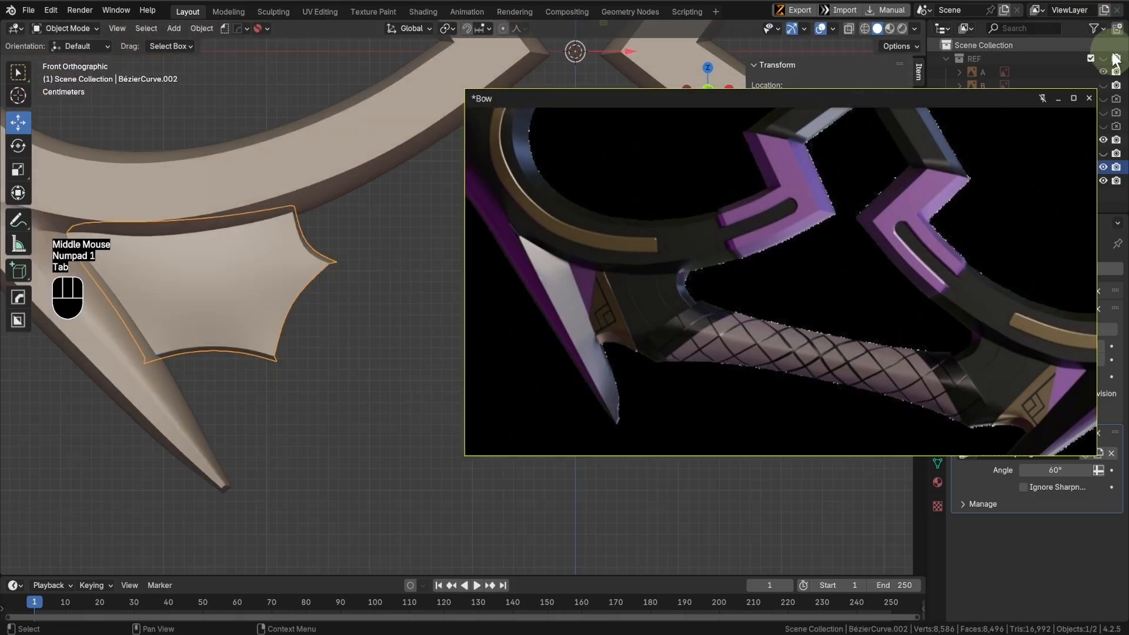
left_click(1104, 58)
middle_click_drag(284, 269, 363, 271, "shift")
- Slide the curved inner rim edge between arm and grip inward, and move the outer rim edge outward
key("Tab")
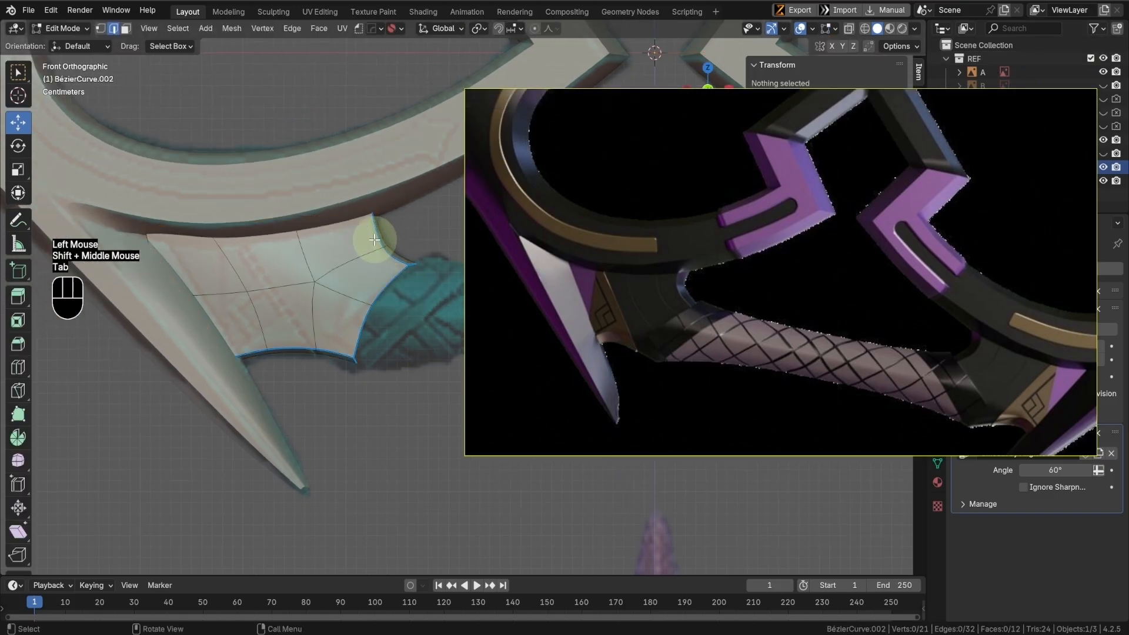
key("g")
key("g")
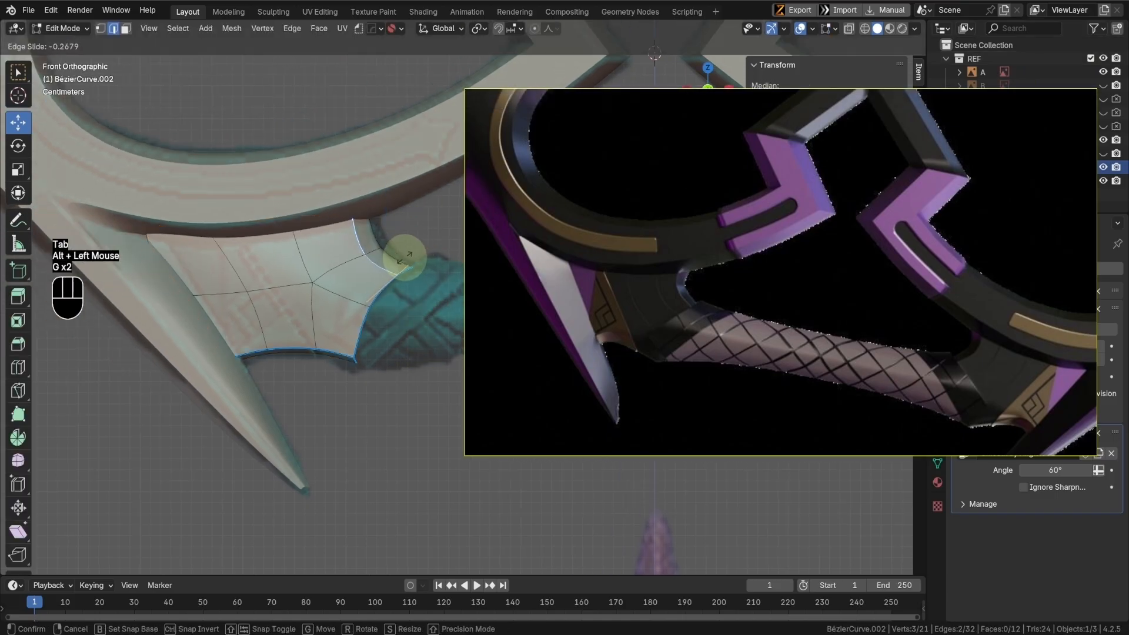
left_click(406, 255)
left_click(398, 257, "shift")
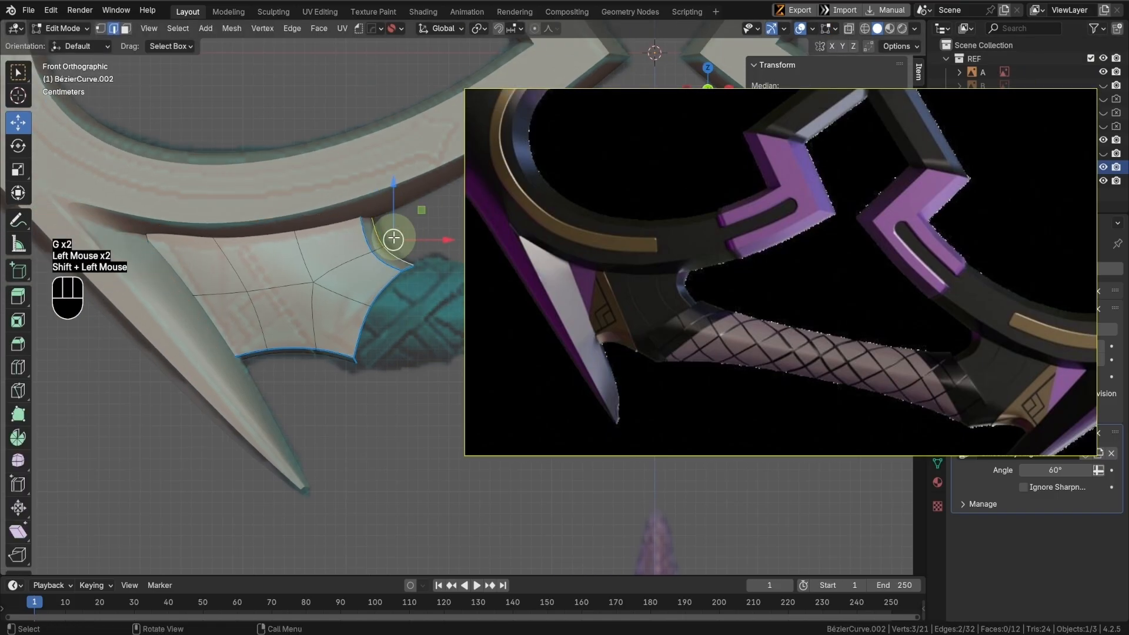
left_click_drag(393, 238, 407, 230)
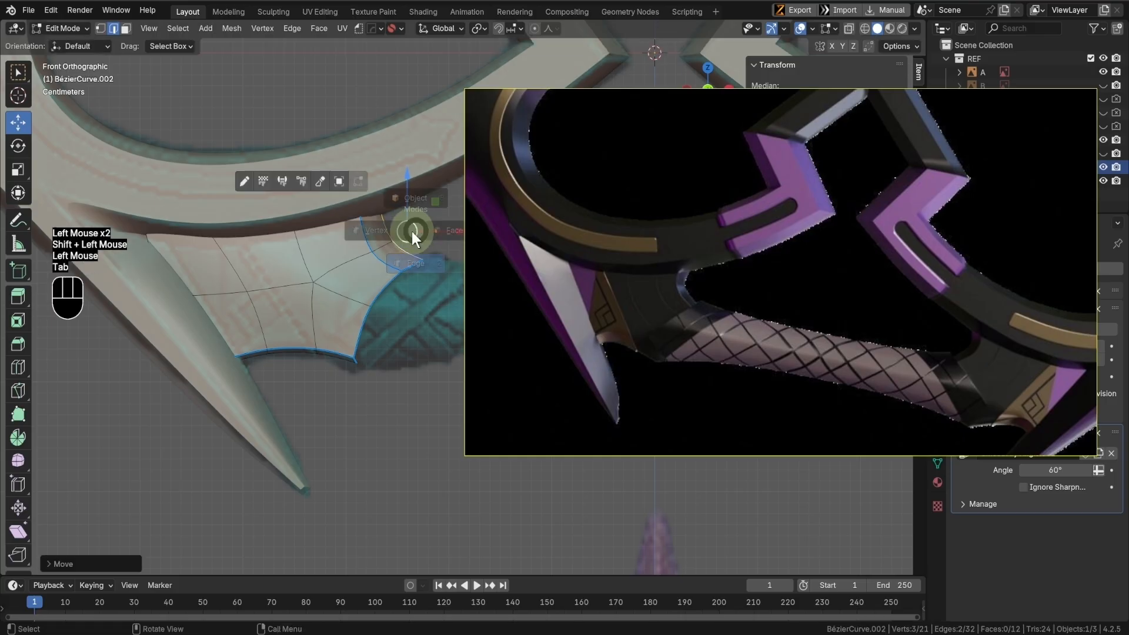
- Lower the outer underside edge loop of the mount and nudge its handle-end corner vertex into line with the wrap
key("Tab")
key("shift+z")
key("shift+z")
middle_click_drag(366, 360, 377, 342, "shift")
scroll(377, 342, "up", 1)
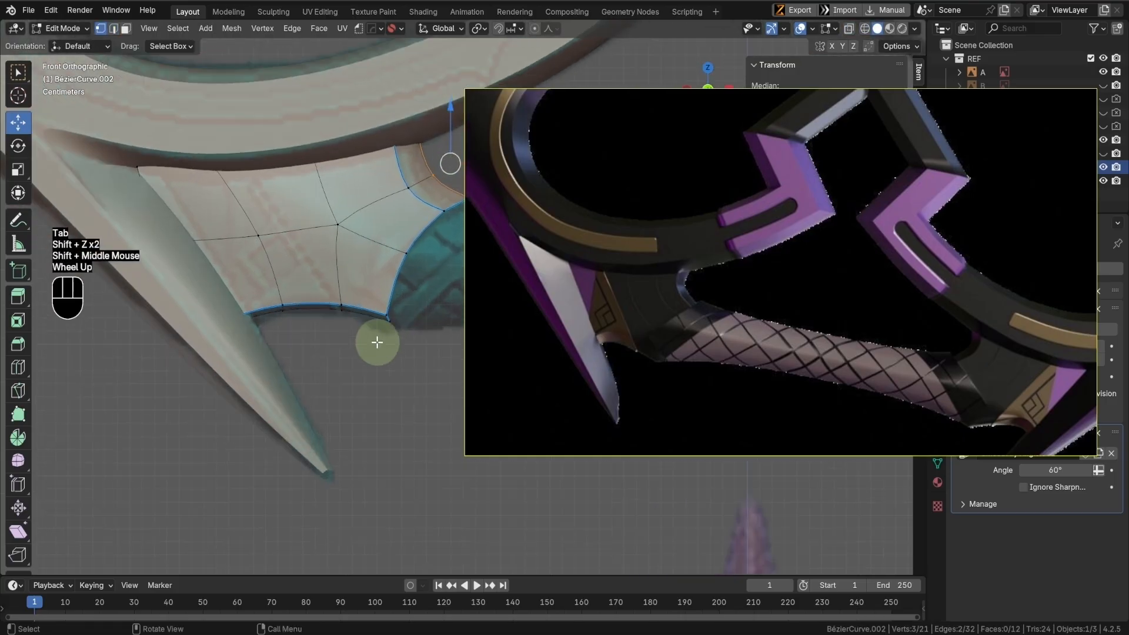
left_click(328, 325, "alt")
left_click_drag(312, 279, 313, 294)
left_click(394, 328)
left_click_drag(390, 334, 387, 335)
- Move the inner underside edge loop slightly up to widen the lower bevel, and return to Object Mode
left_click(312, 305, "alt")
left_click_drag(311, 281, 311, 279)
key("Tab")
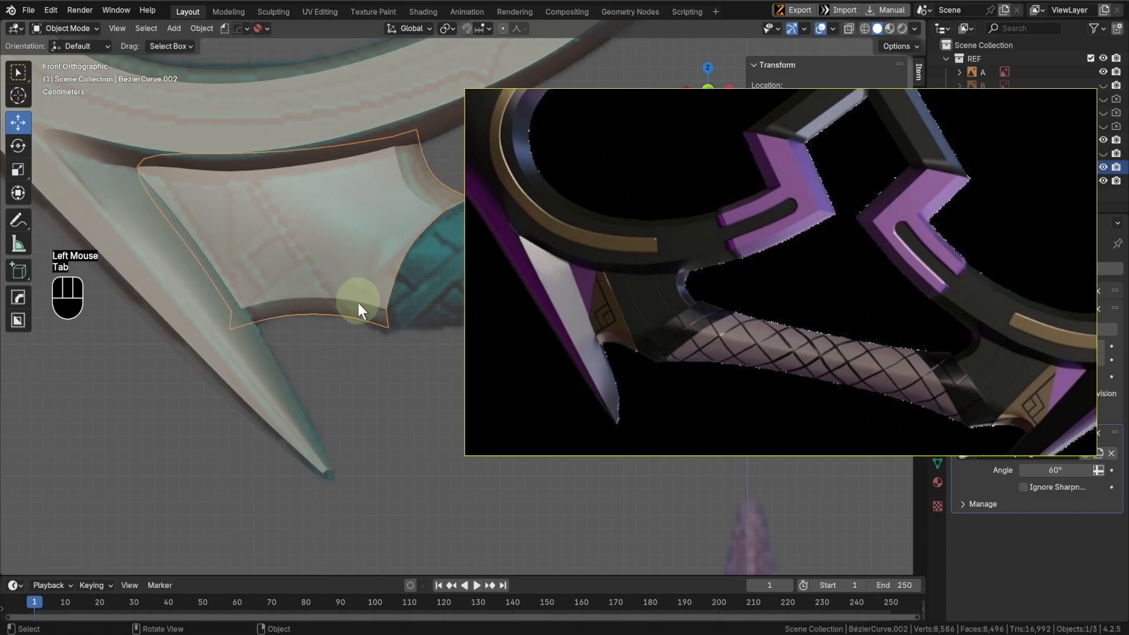
key("shift+z")
scroll(370, 321, "down", 2)
key("shift+z")
left_click(366, 362)
middle_click_drag(366, 362, 295, 366)
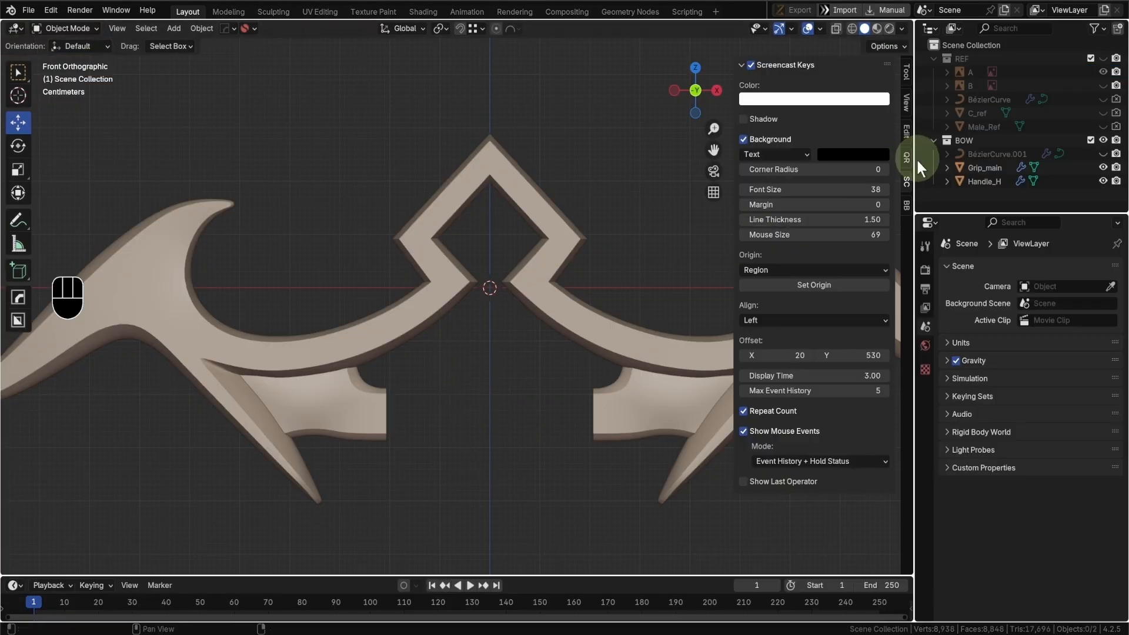
- Hide the BOW collection, show the REF collection, and compare the grip's shape with the Bow photo on the reference board
left_click(1103, 140)
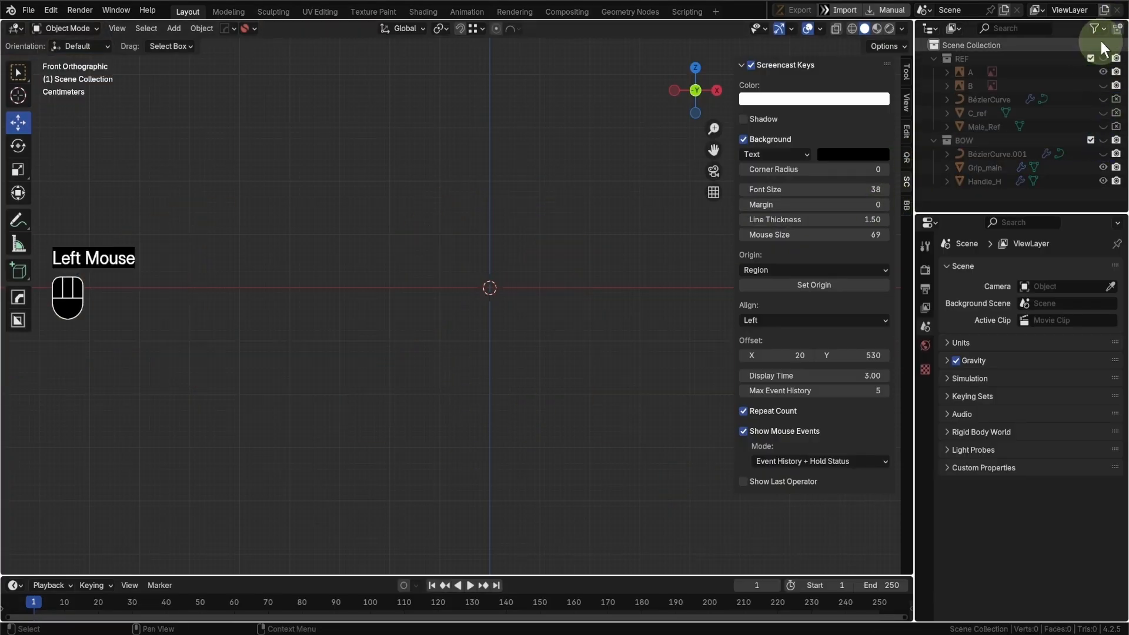
left_click(1102, 59)
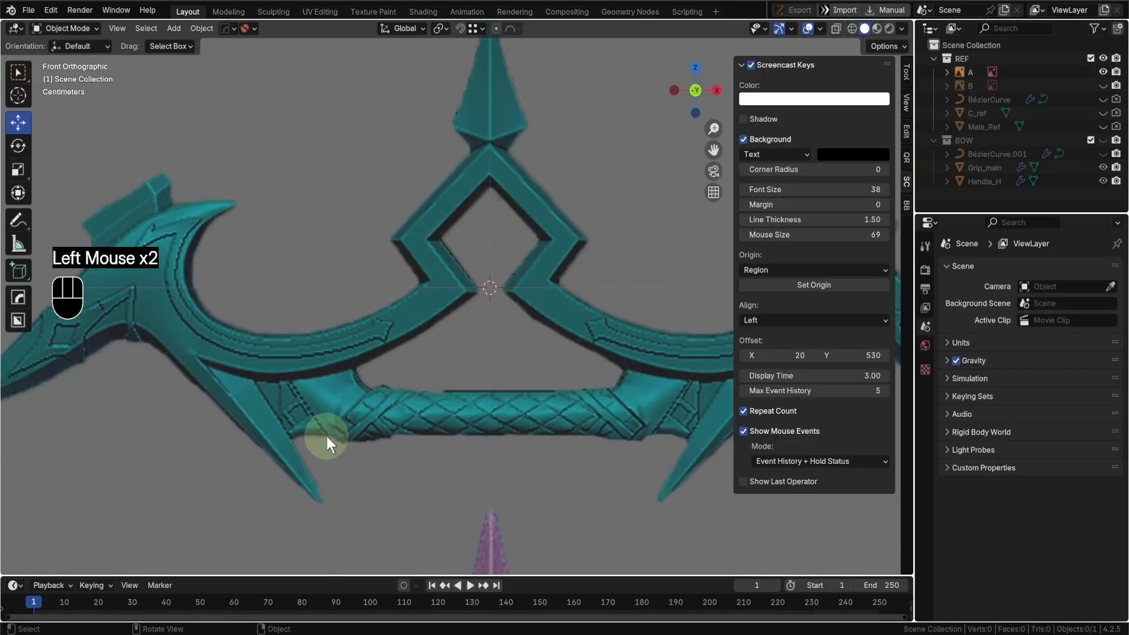
scroll(418, 425, "down", 1)
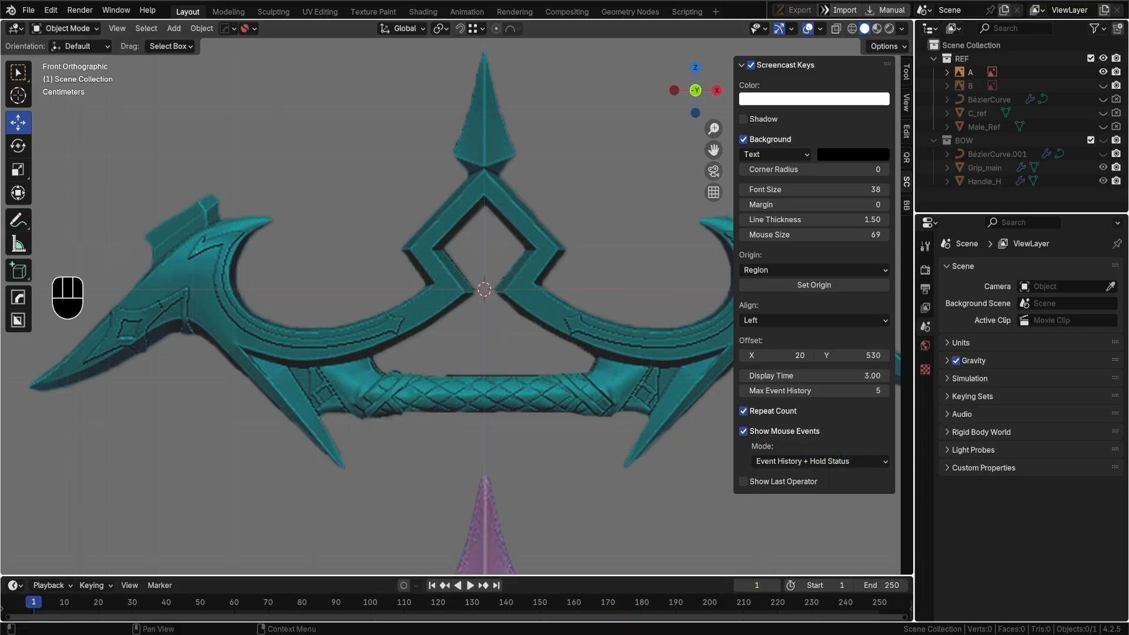
left_click_drag(1128, 59, 525, 151)
scroll(555, 333, "down", 6)
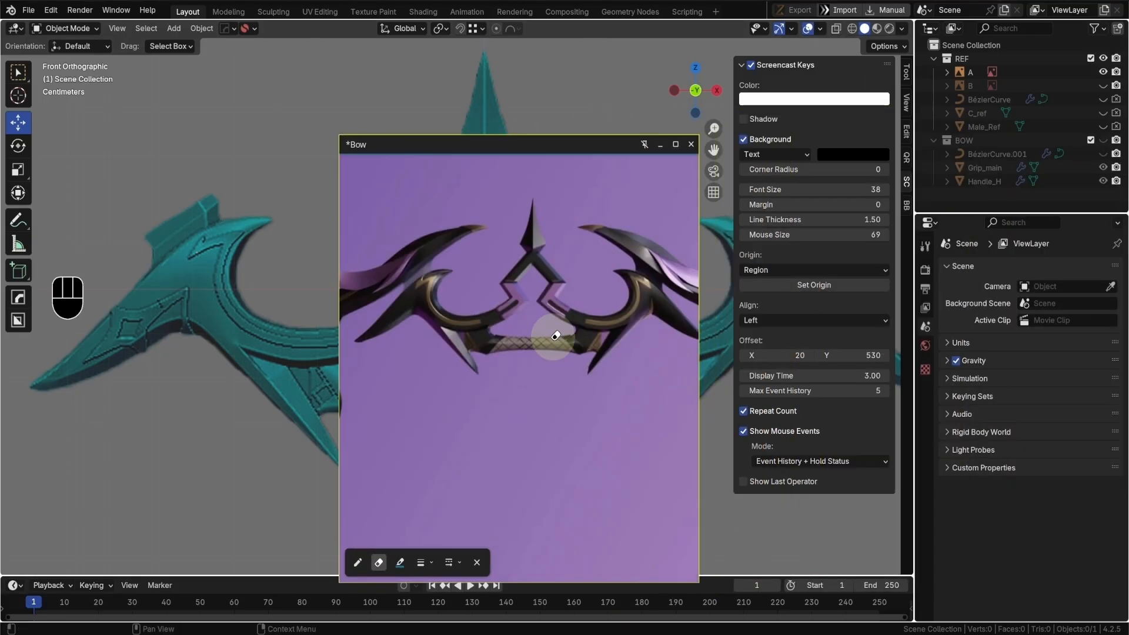
scroll(555, 335, "up", 5)
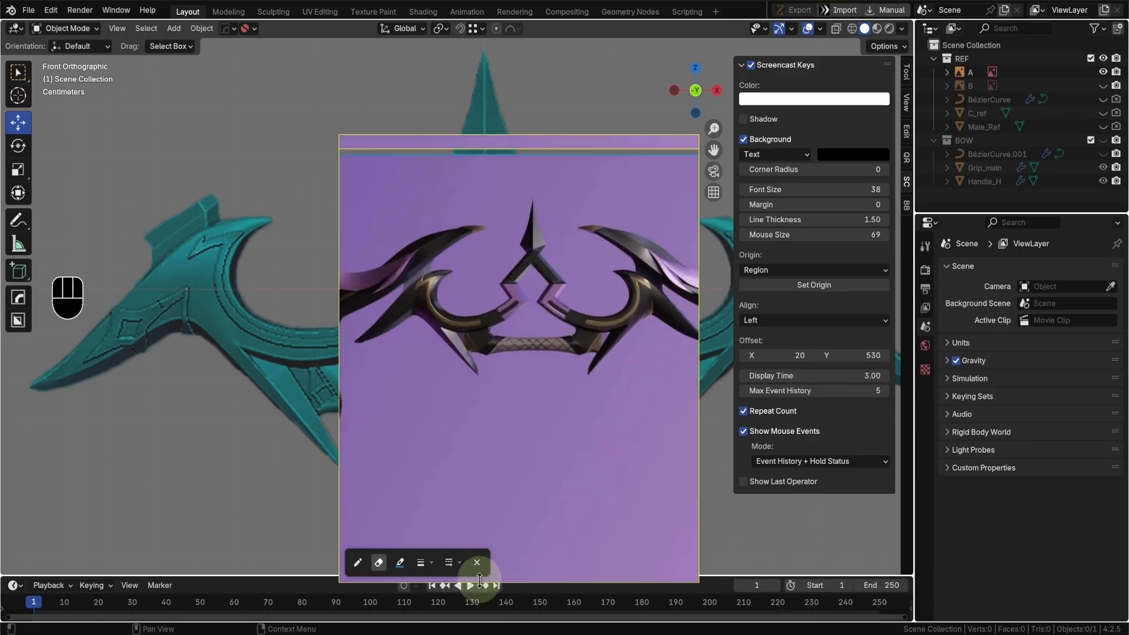
scroll(515, 379, "up", 3)
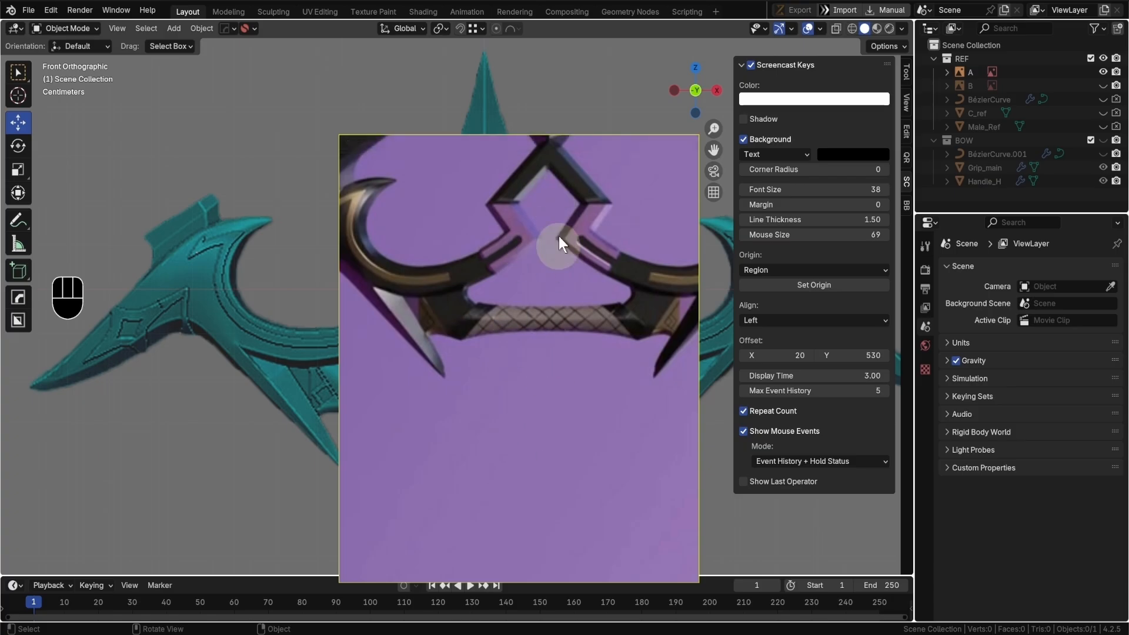
left_click_drag(560, 146, 1128, 64)
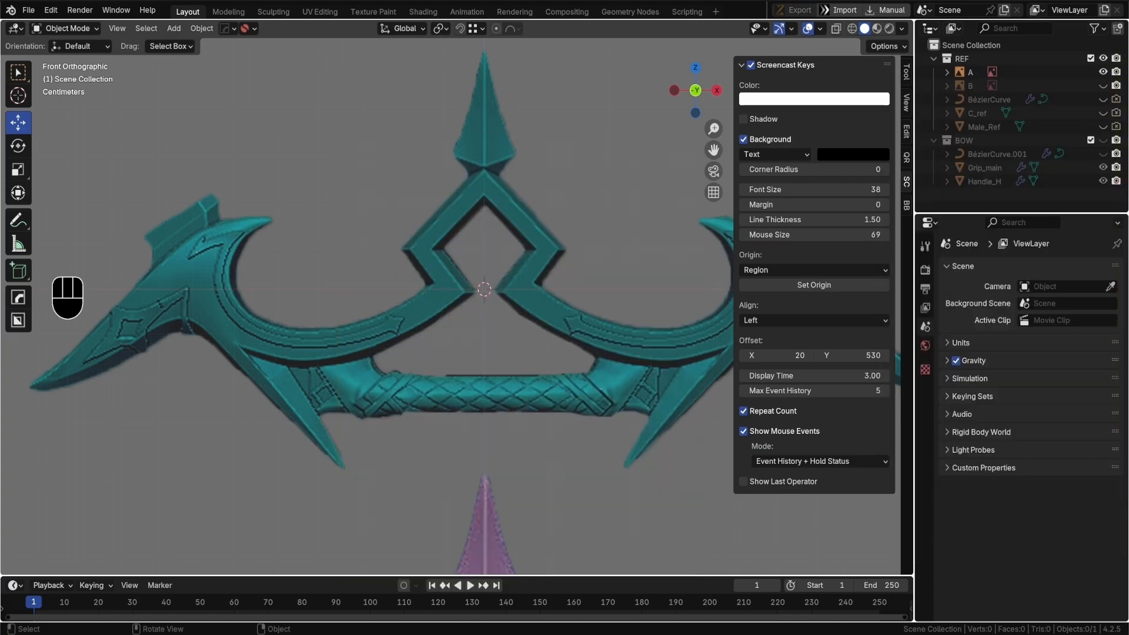
scroll(438, 324, "down", 6)
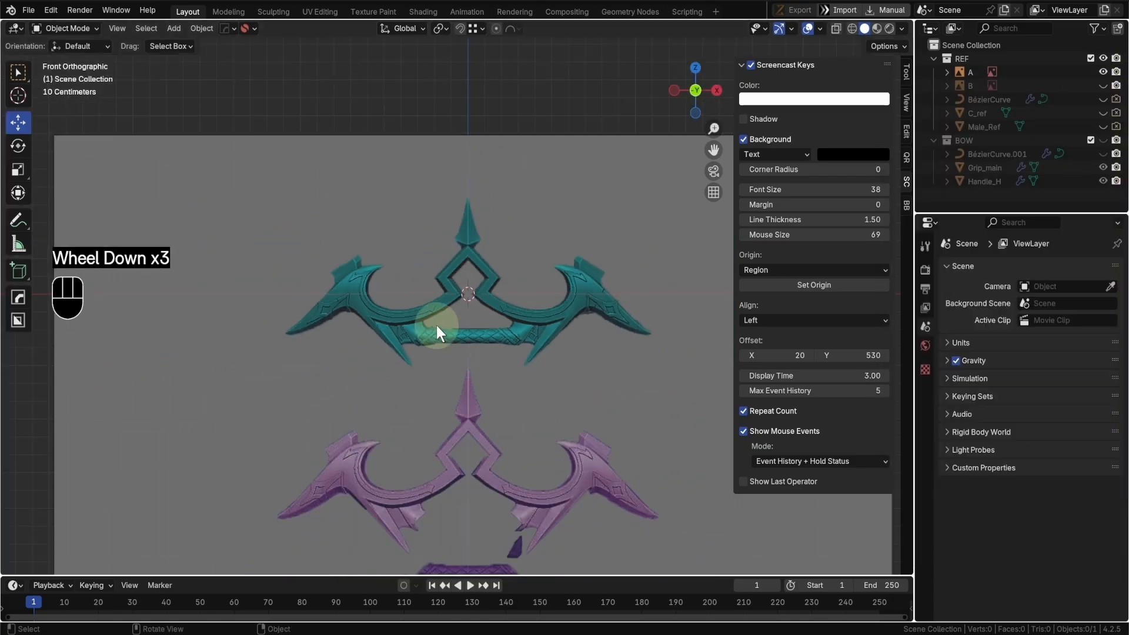
- Hide reference A and add a purple-background Mitternachts Waltz screenshot from the Fischl folder as a reference image
left_click(515, 353)
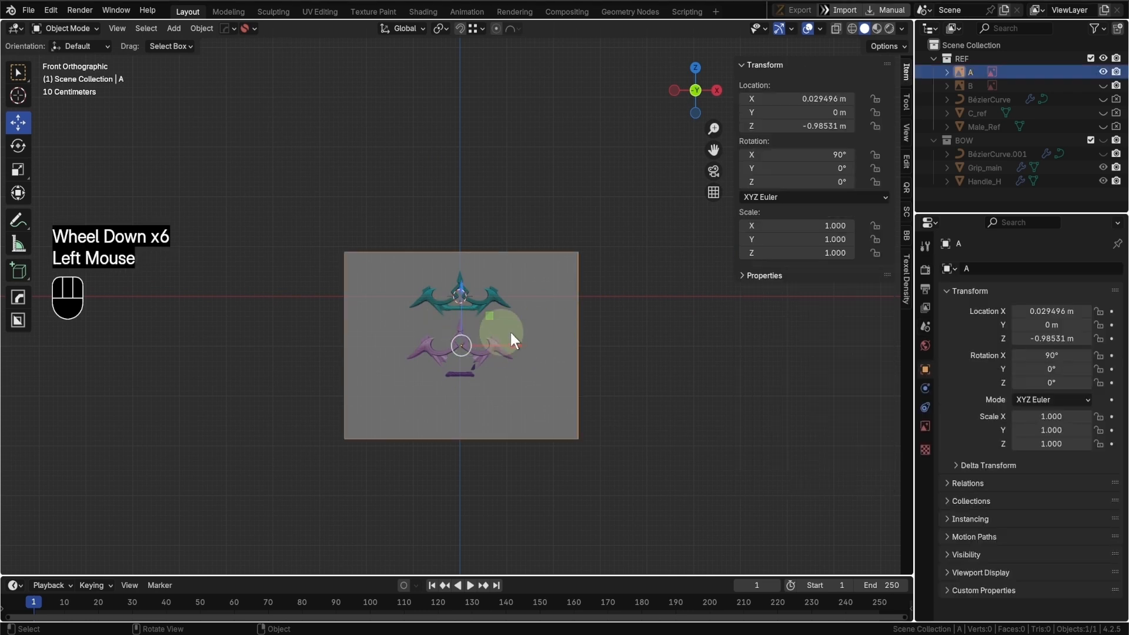
key("h")
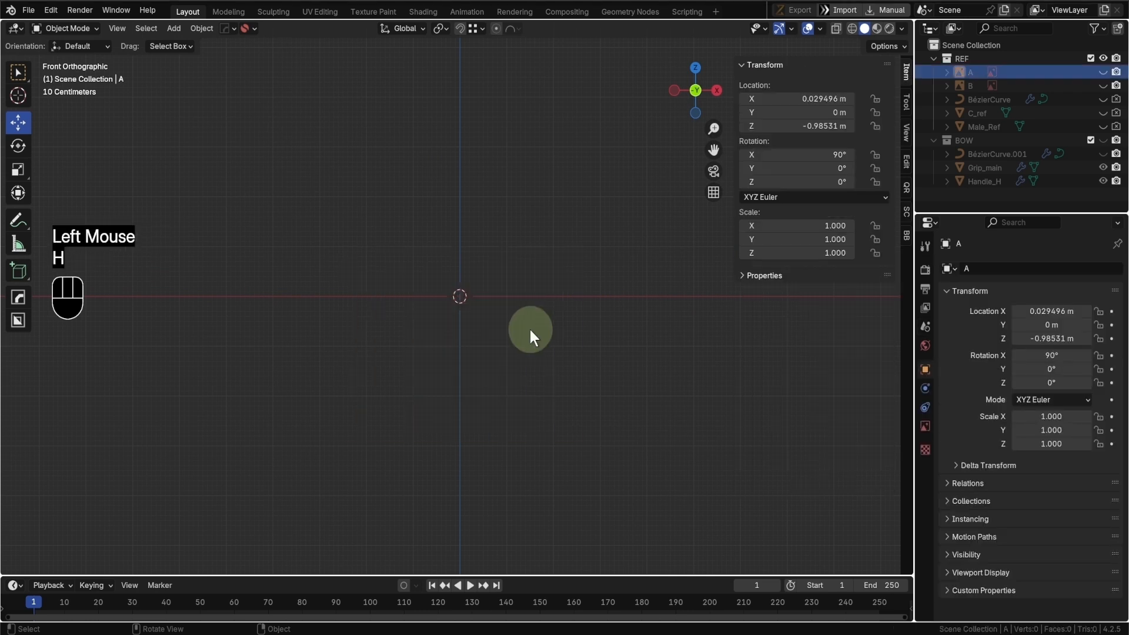
key("shift+a")
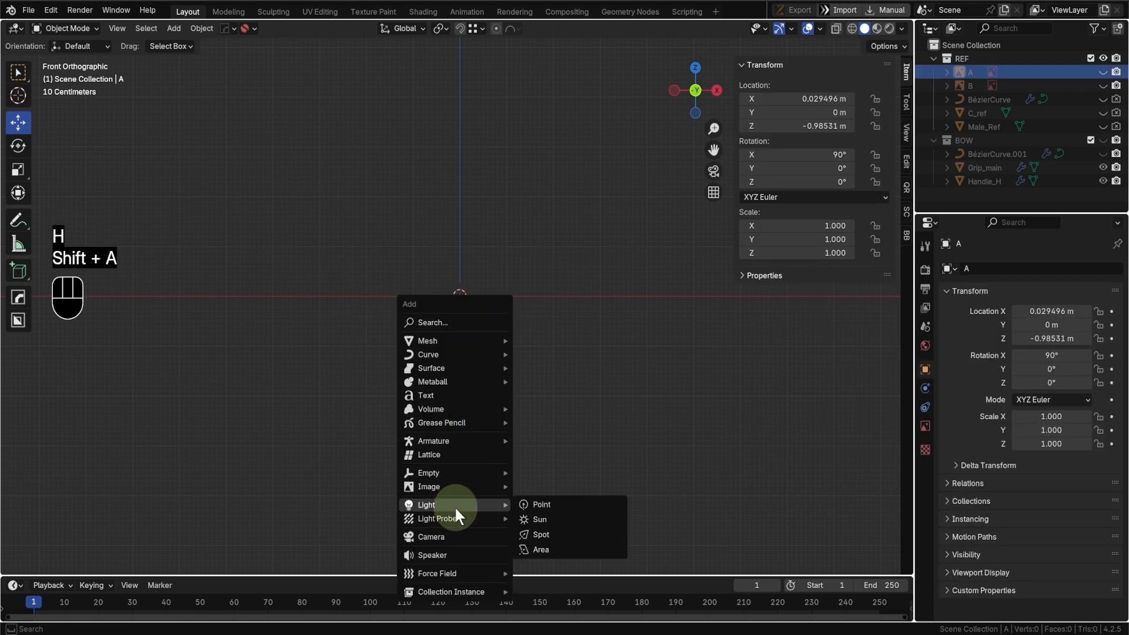
mouse_move(464, 476)
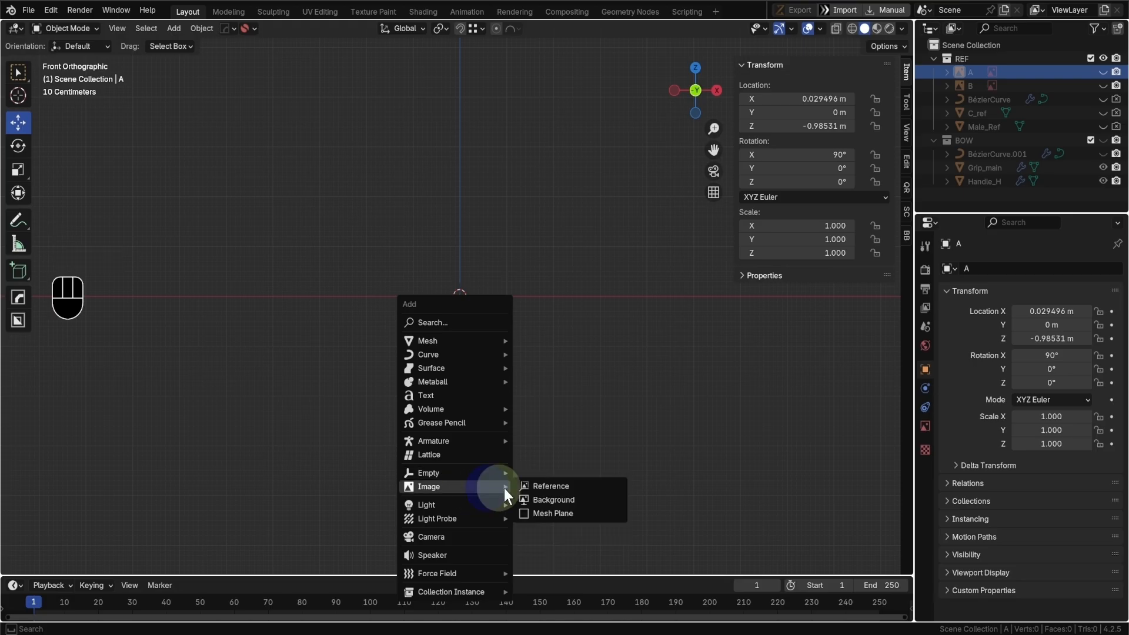
left_click(556, 485)
scroll(328, 466, "down", 5)
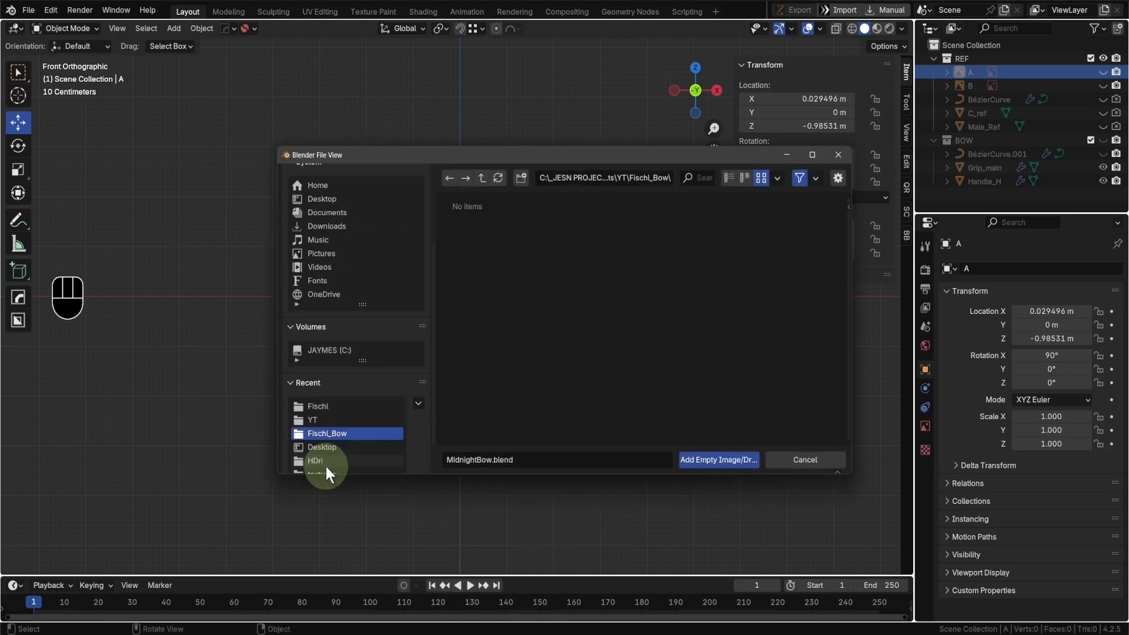
left_click(330, 404)
scroll(636, 372, "down", 5)
scroll(636, 366, "down", 2)
left_click(771, 267)
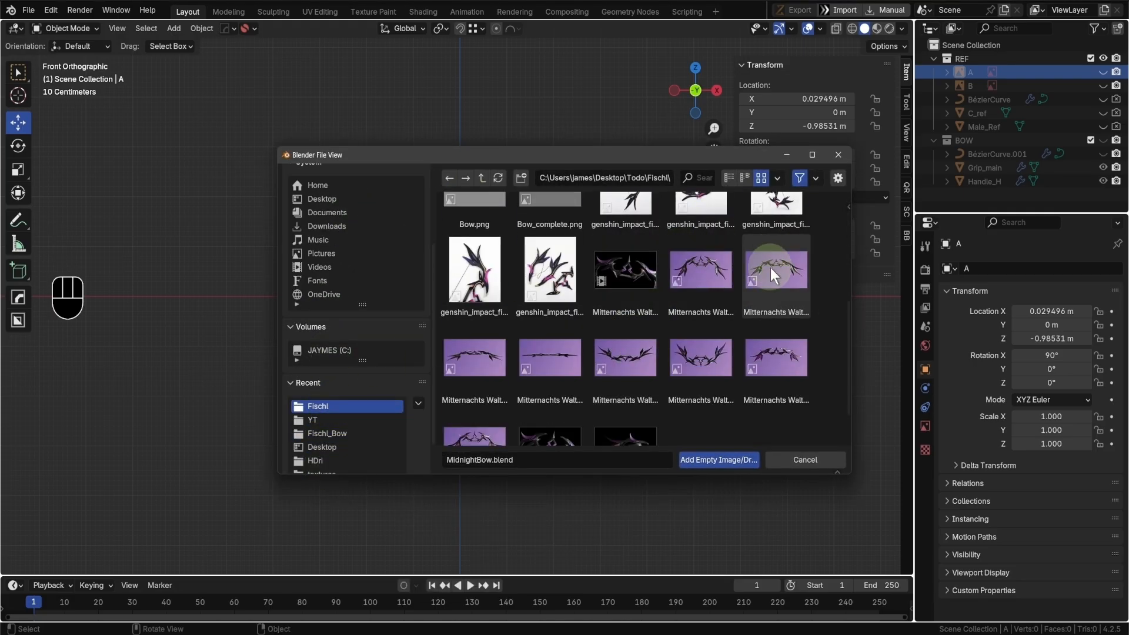
left_click(728, 460)
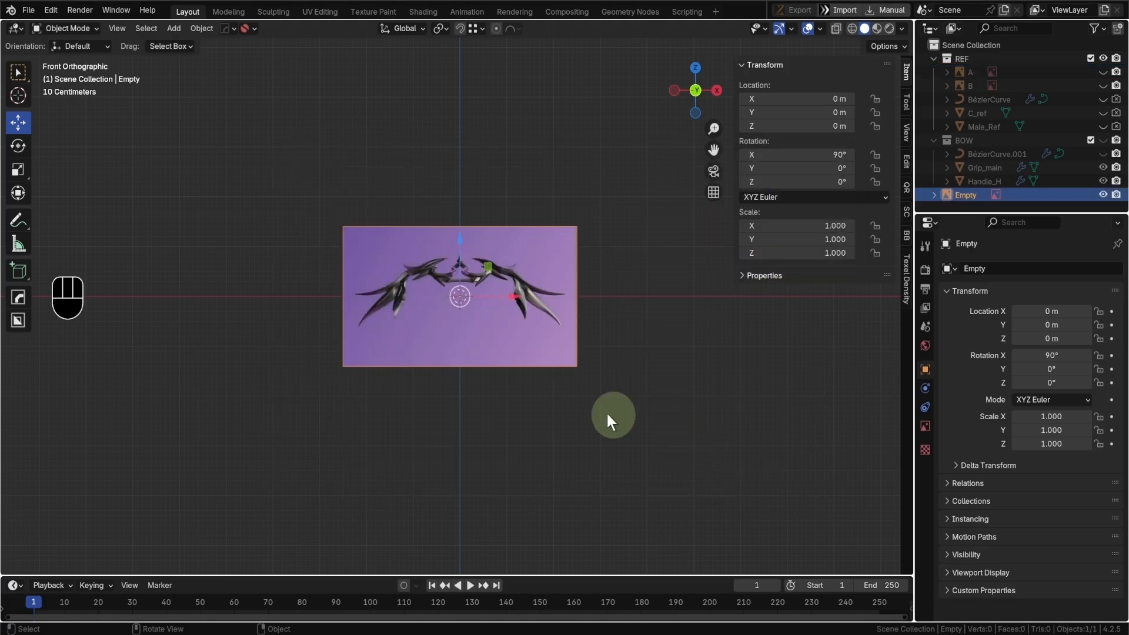
- Move the new reference image about 2.67 m along negative X and scale it uniformly to about 0.241
scroll(549, 368, "up", 2)
key("s")
key("x")
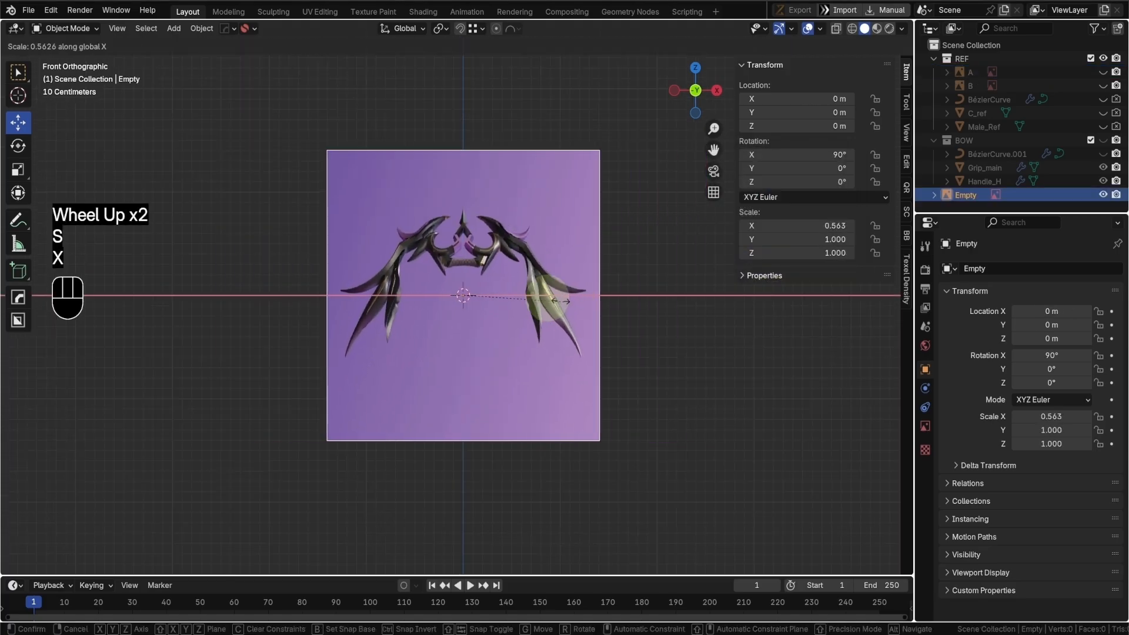
right_click(480, 302)
left_click_drag(479, 302, 217, 370)
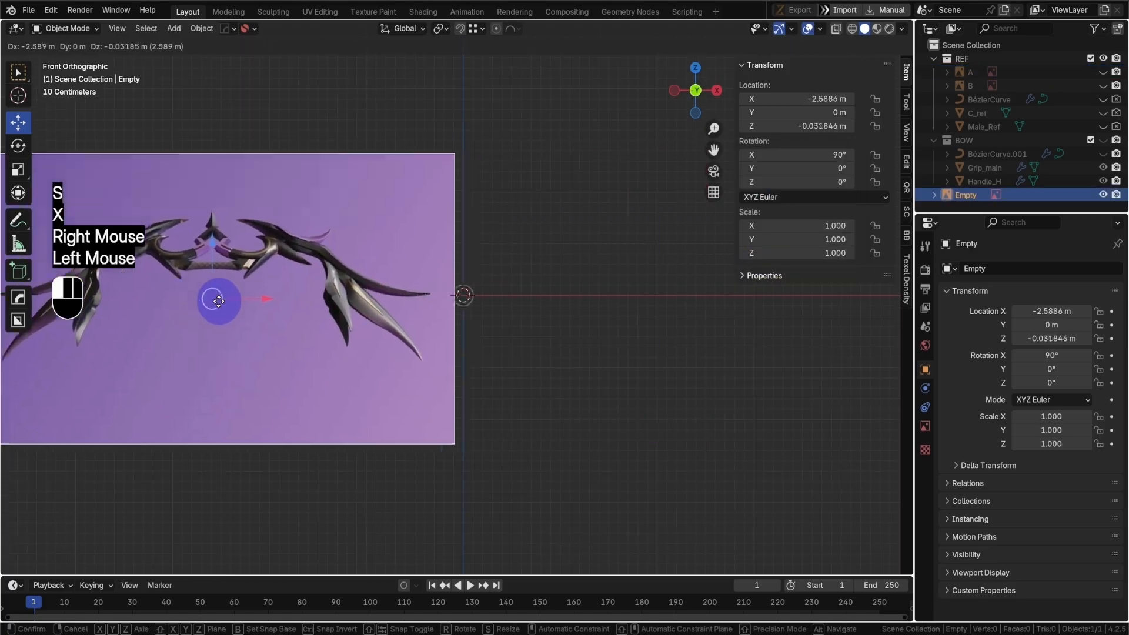
middle_click_drag(303, 369, 414, 416, "shift")
scroll(415, 415, "up", 1, "shift")
scroll(577, 412, "up", 1)
key("s")
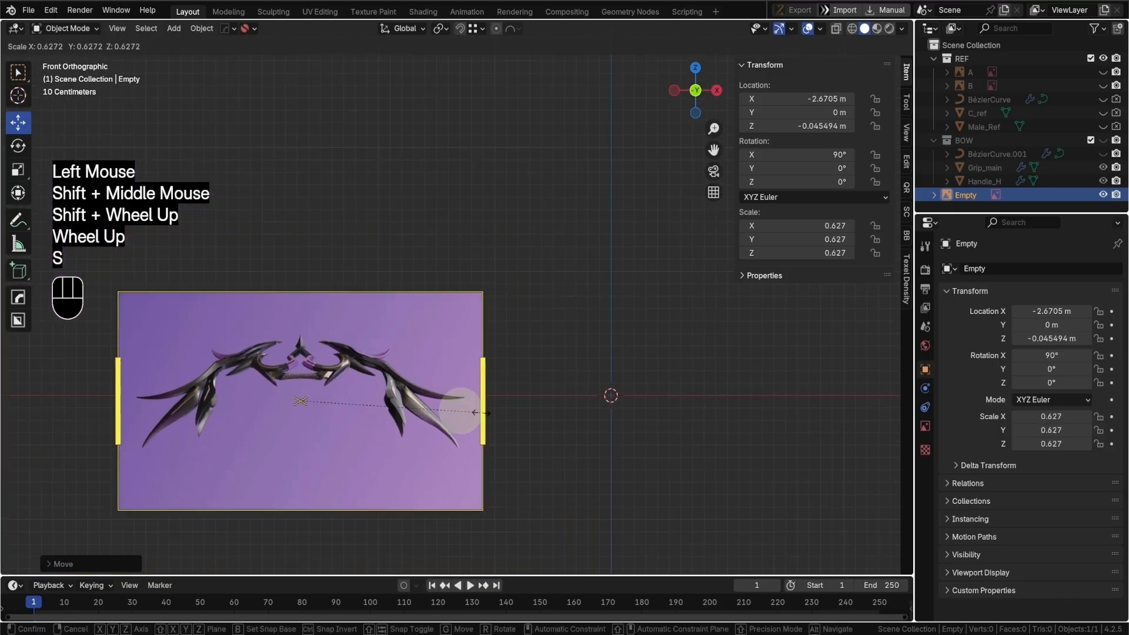
left_click(372, 404)
middle_click_drag(494, 395, 377, 350, "shift")
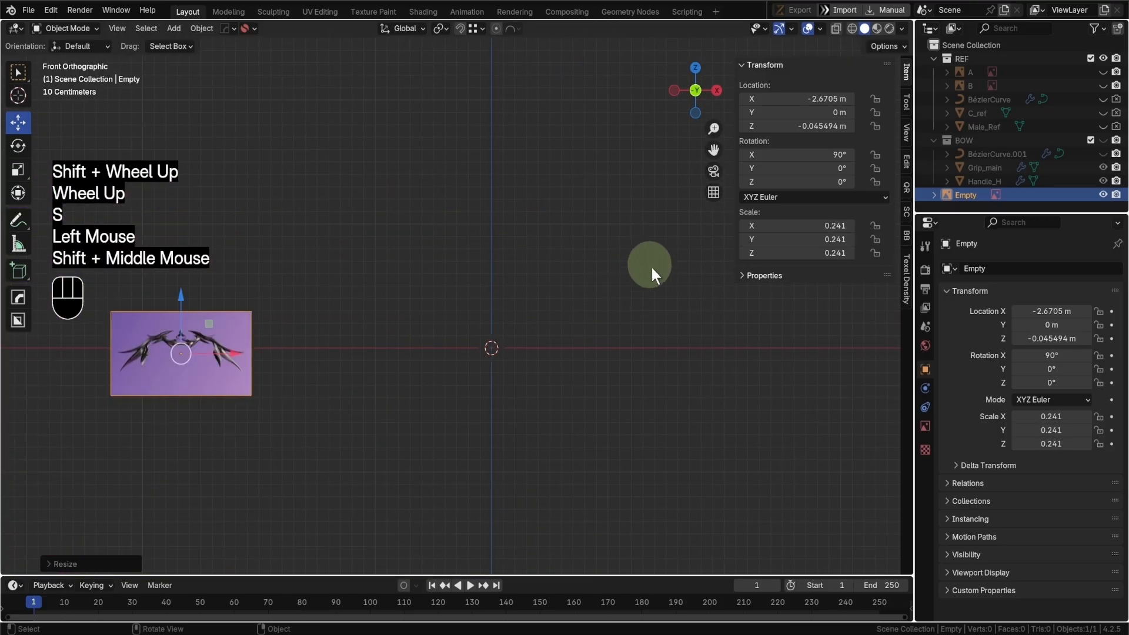
- Delete the added reference image and show reference A again
key("x")
left_click(428, 371)
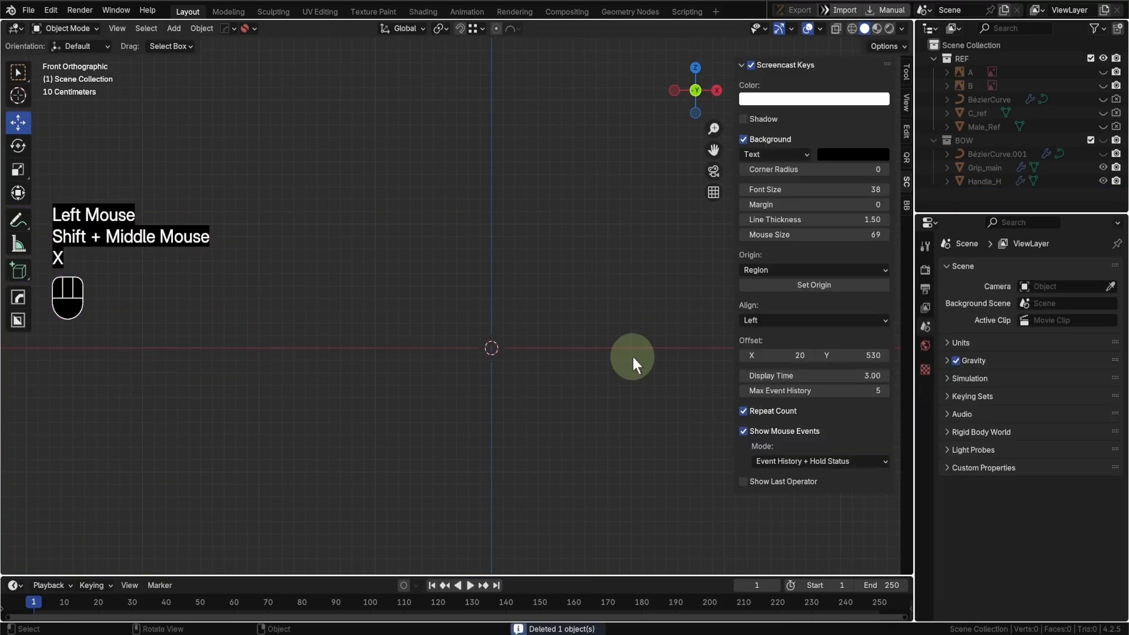
left_click(1104, 73)
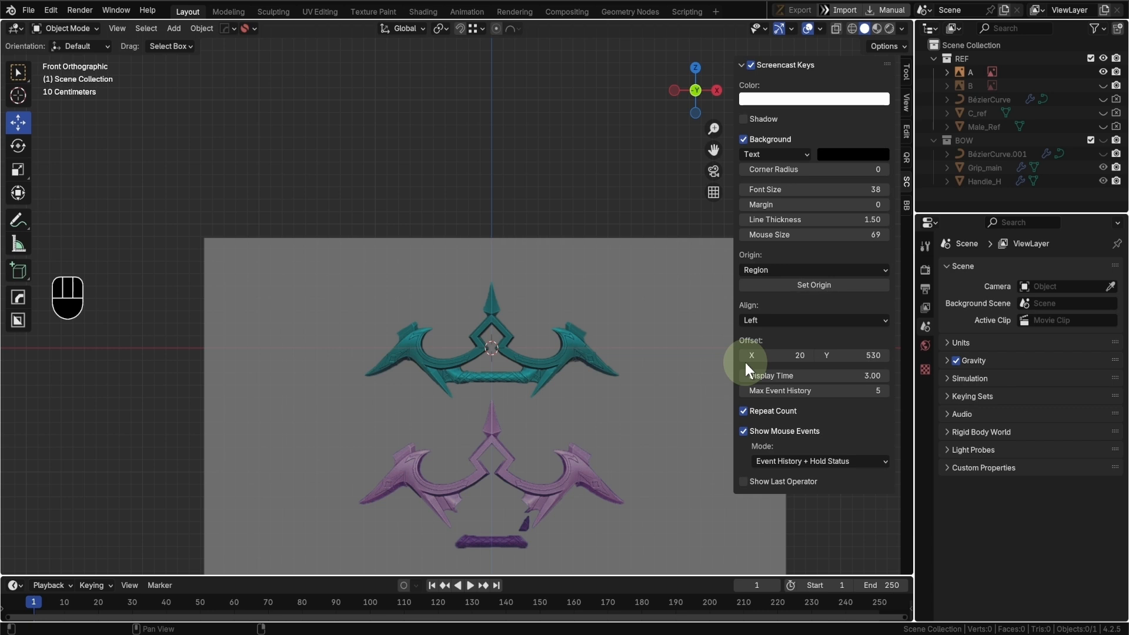
scroll(494, 401, "up", 3)
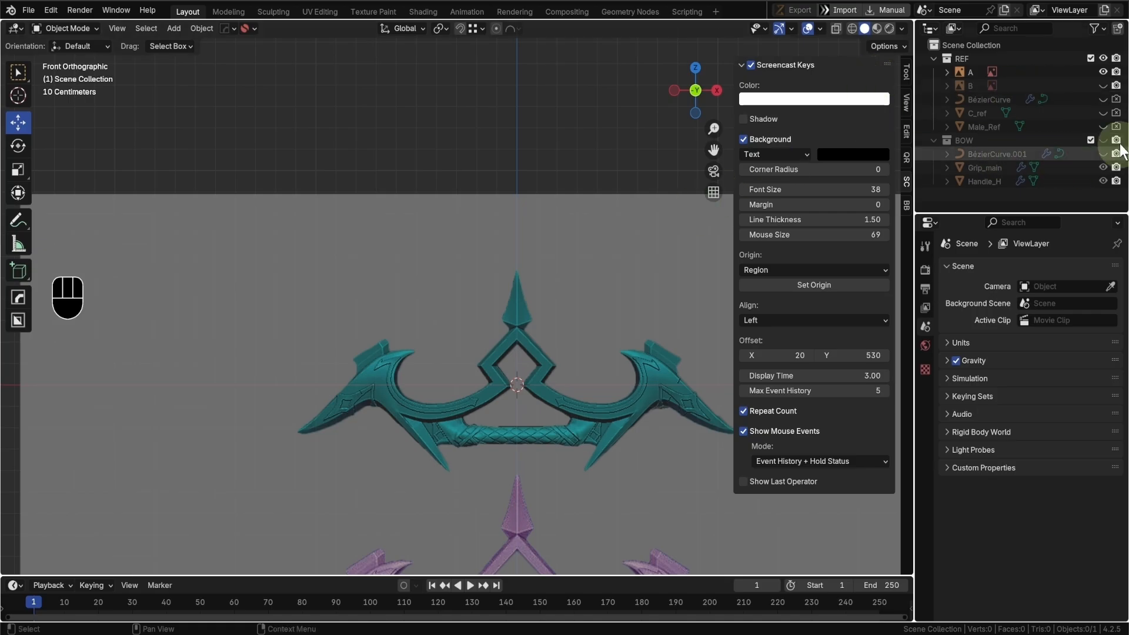
- Show the BOW collection over the reference, hide the REF collection, and return to front view
left_click(1101, 140)
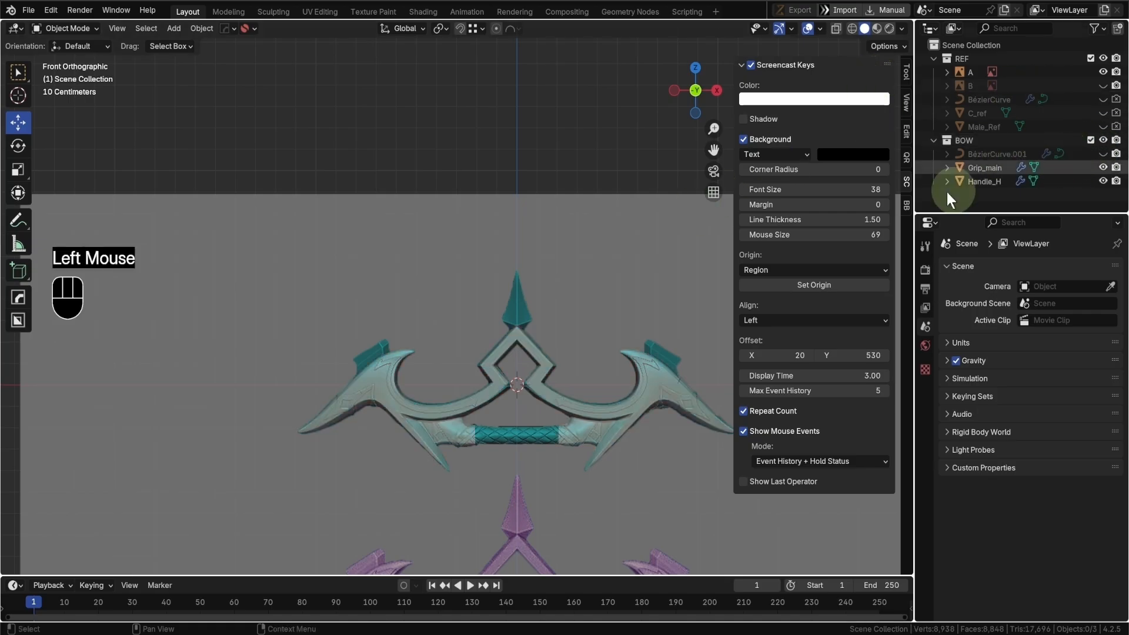
scroll(576, 387, "up", 2)
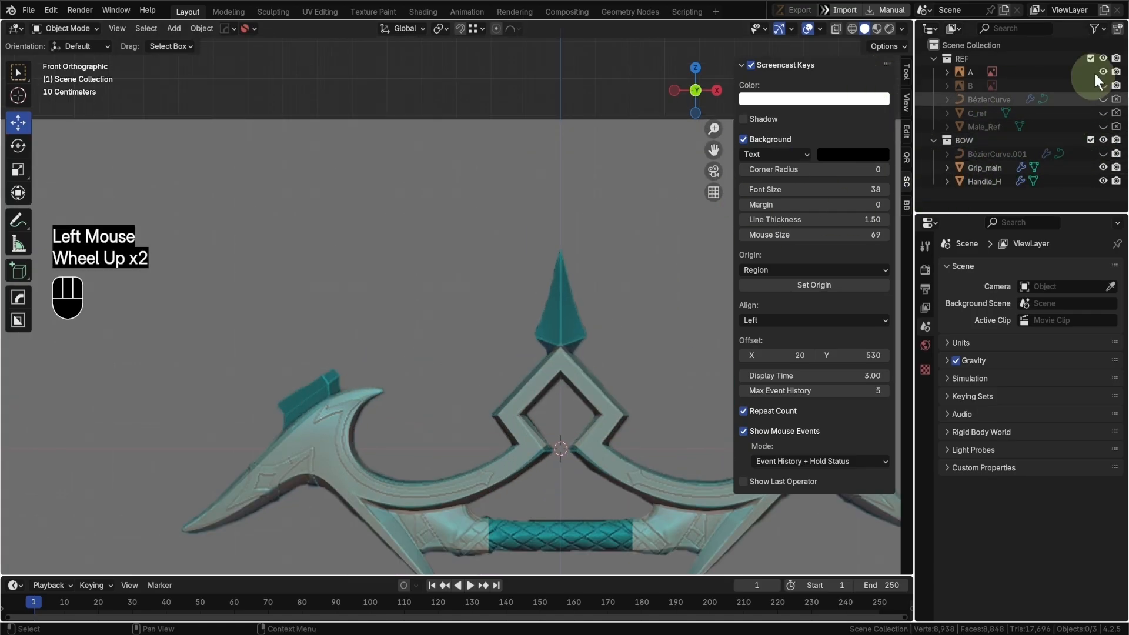
left_click(1104, 59)
middle_click_drag(538, 377, 564, 411, "shift")
key("KP_1")
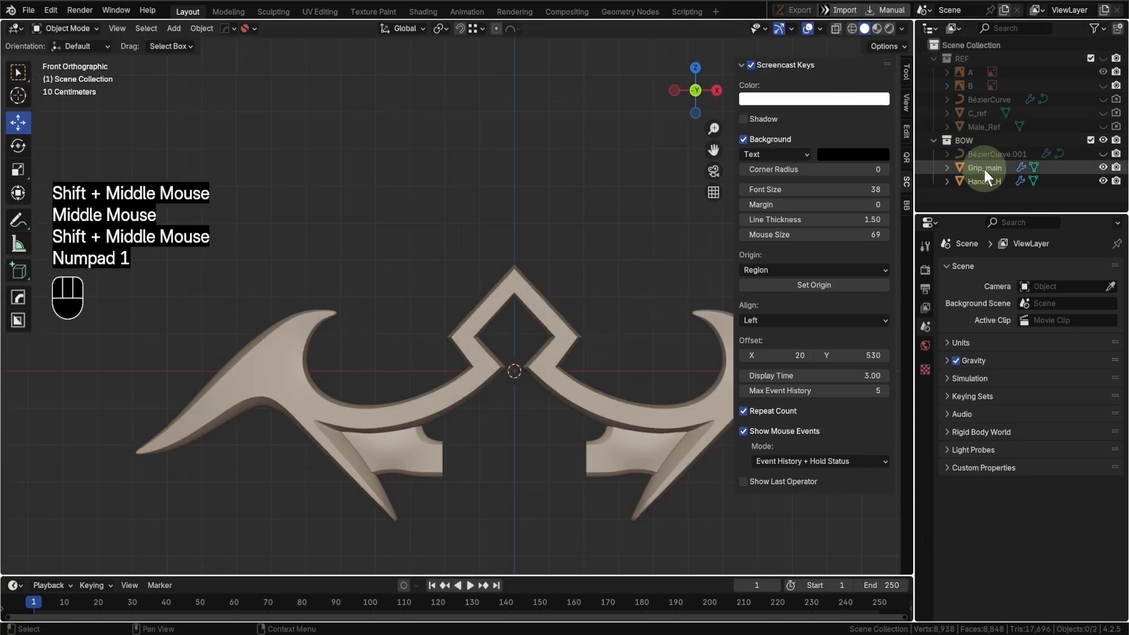
- Select the Handle_H object and frame its mount in front view
left_click(531, 366)
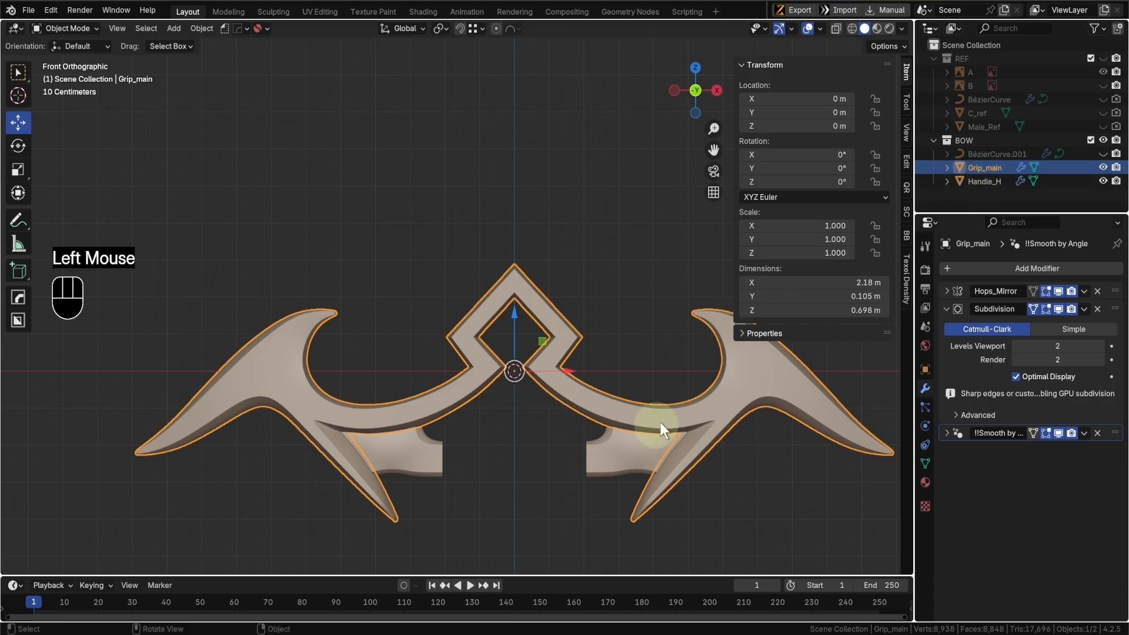
left_click(631, 441)
left_click(595, 413)
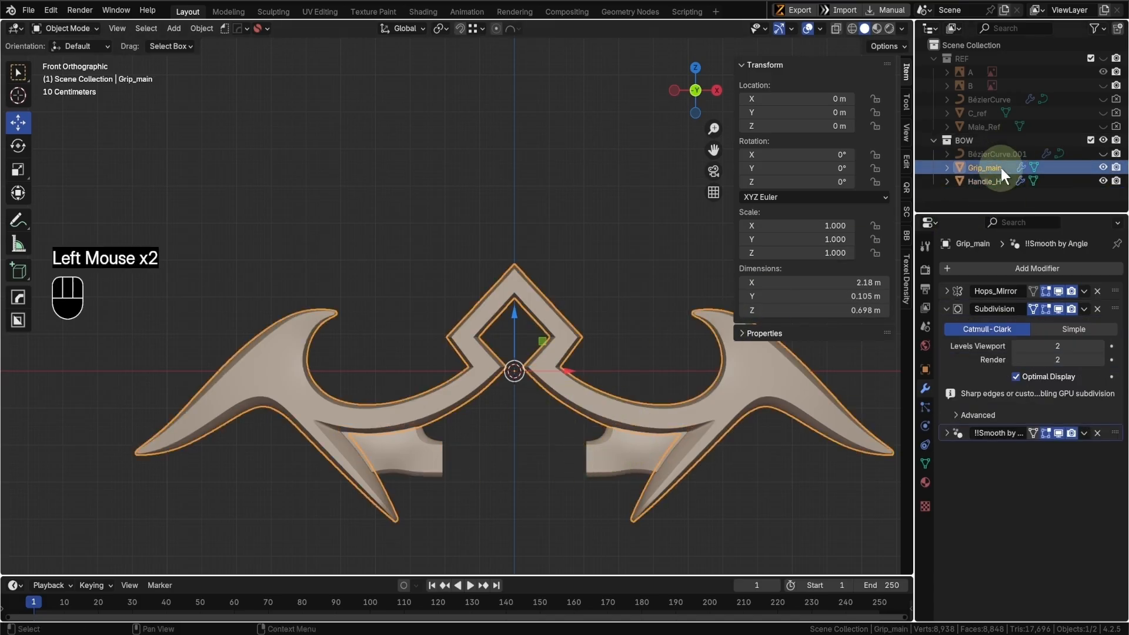
left_click(983, 181)
middle_click_drag(573, 421, 570, 395, "shift")
scroll(496, 445, "up", 1)
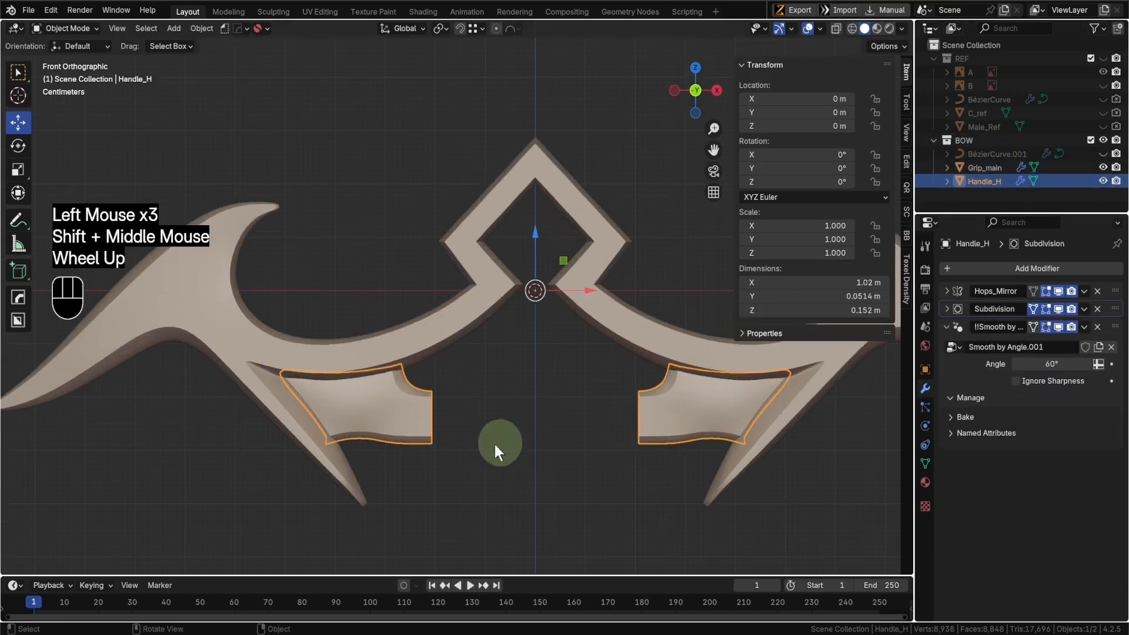
scroll(496, 444, "up", 1, "shift")
middle_click_drag(495, 444, 493, 425, "shift")
scroll(495, 436, "up", 3)
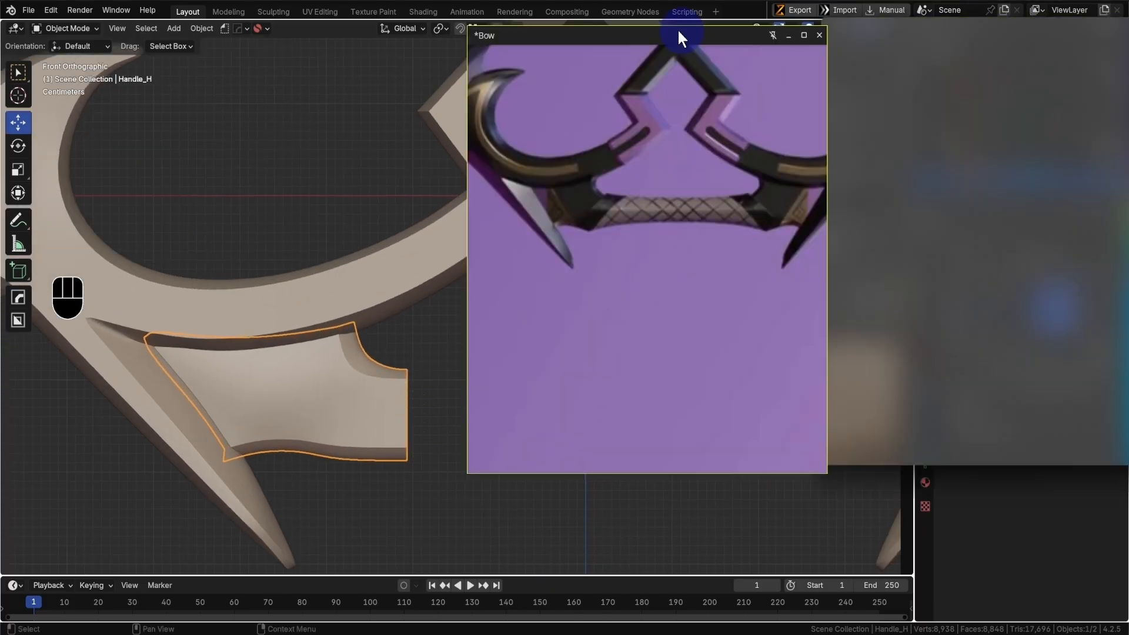
- Draw the outline of the handle wrap over the Bow photo on the reference board and move the board away
left_click_drag(678, 28, 635, 88)
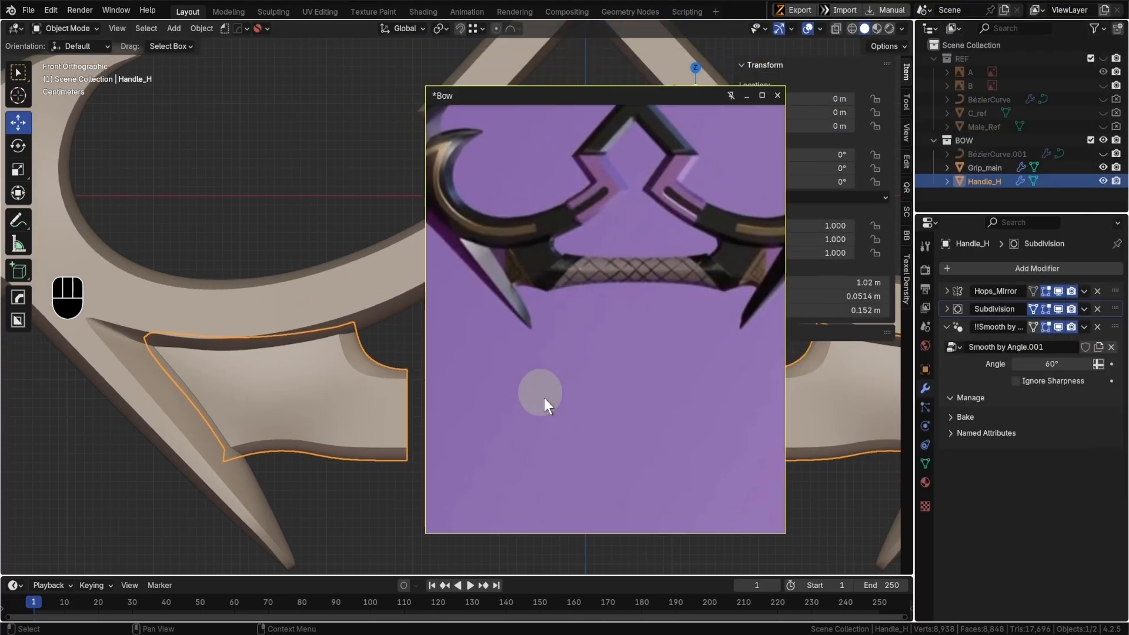
key("d")
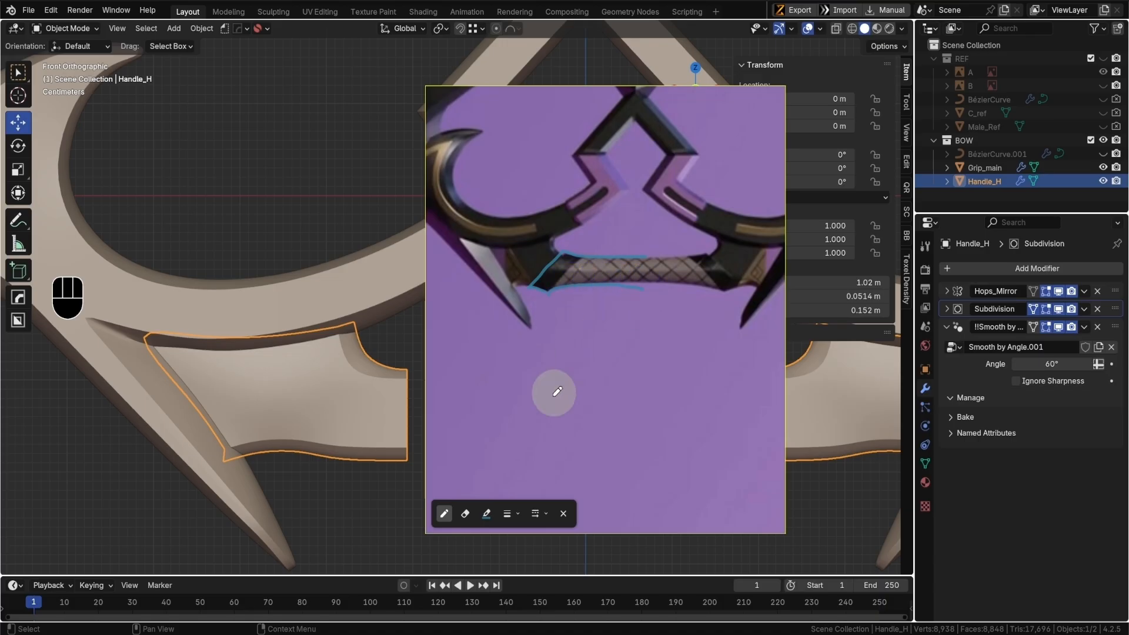
left_click_drag(602, 94, 1128, 20)
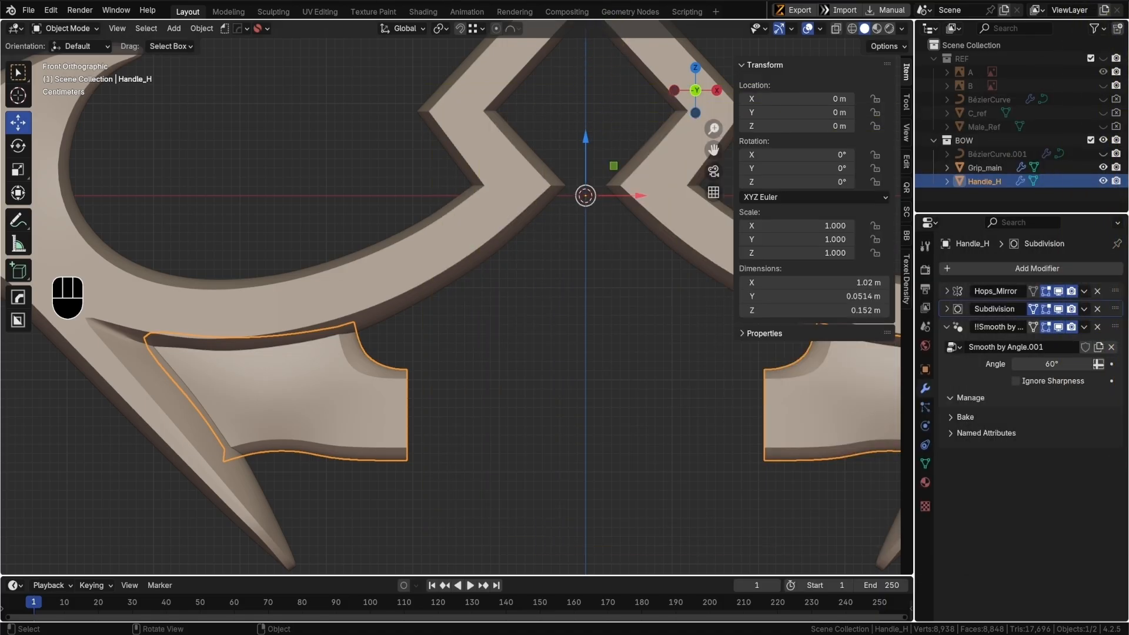
- Duplicate the vertical end edge of Handle_H's mount in place and separate the copy into its own object
scroll(433, 438, "down", 1)
scroll(432, 446, "up", 2)
scroll(414, 436, "down", 2)
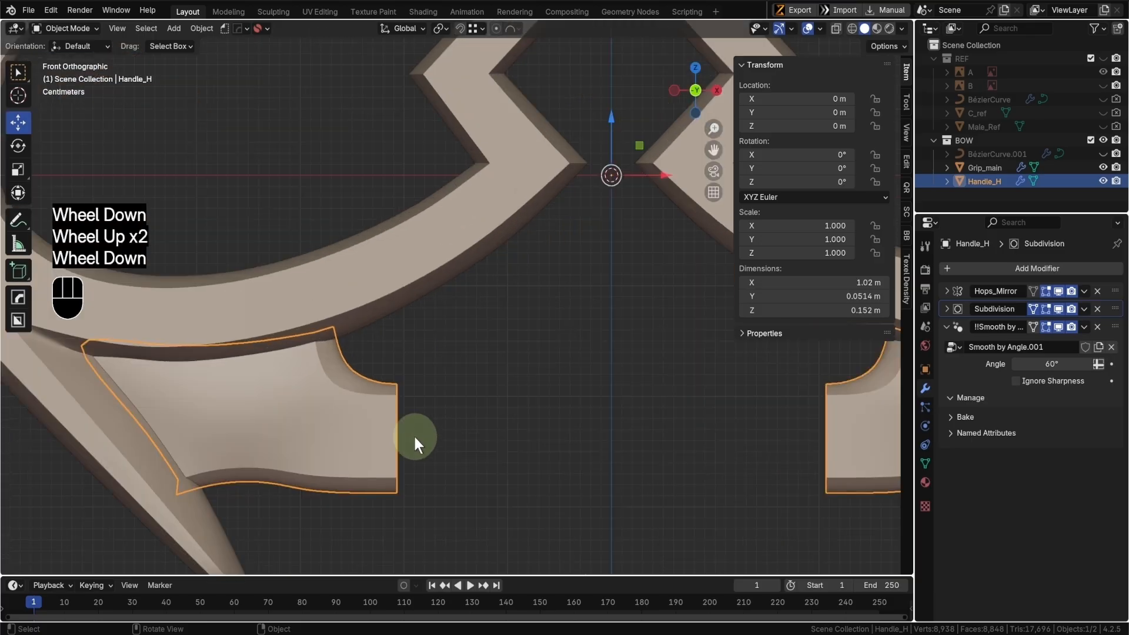
left_click(415, 436)
key("Tab")
middle_click_drag(429, 439, 396, 436)
scroll(398, 384, "up", 1)
middle_click_drag(398, 384, 383, 433)
left_click(386, 416, "alt")
key("Tab")
left_click(398, 432)
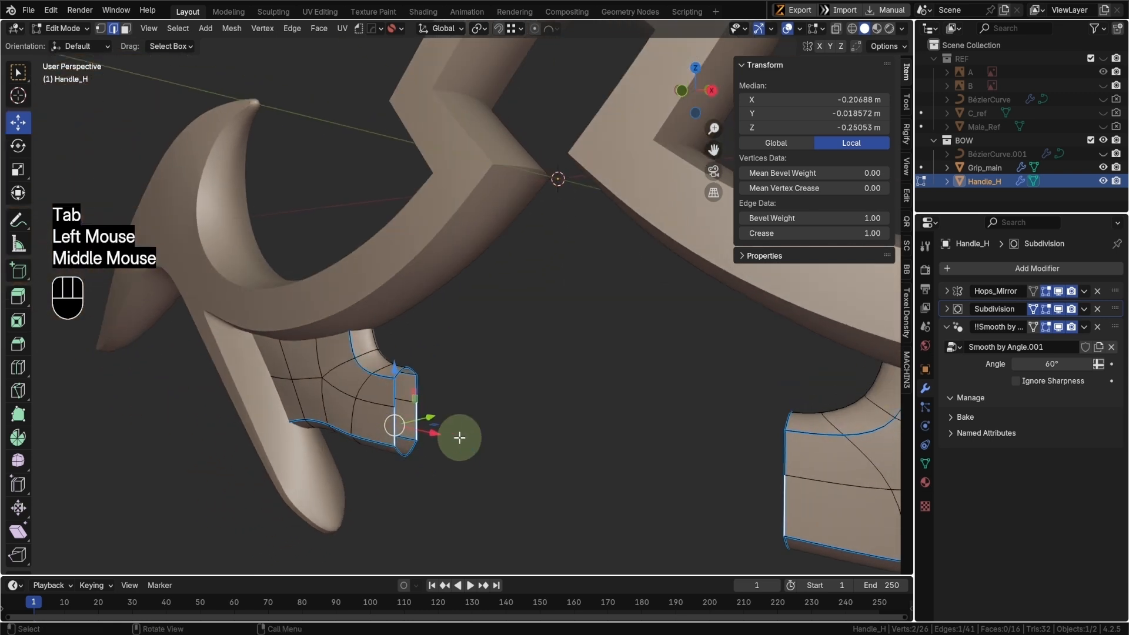
key("shift+d")
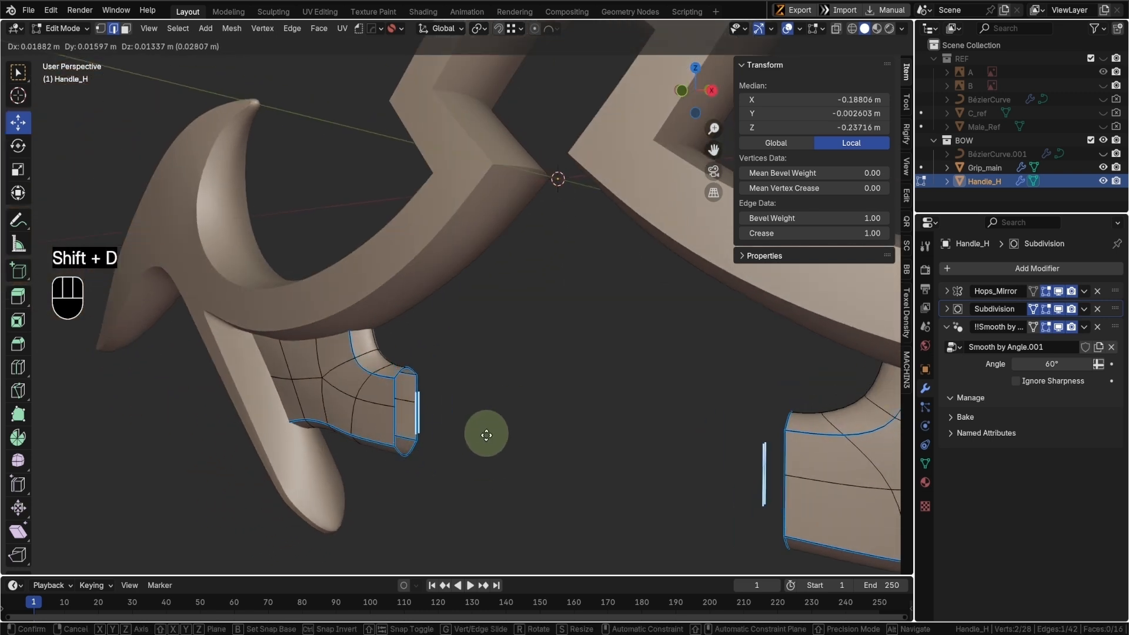
right_click(489, 441)
middle_click_drag(486, 441, 498, 433)
key("p")
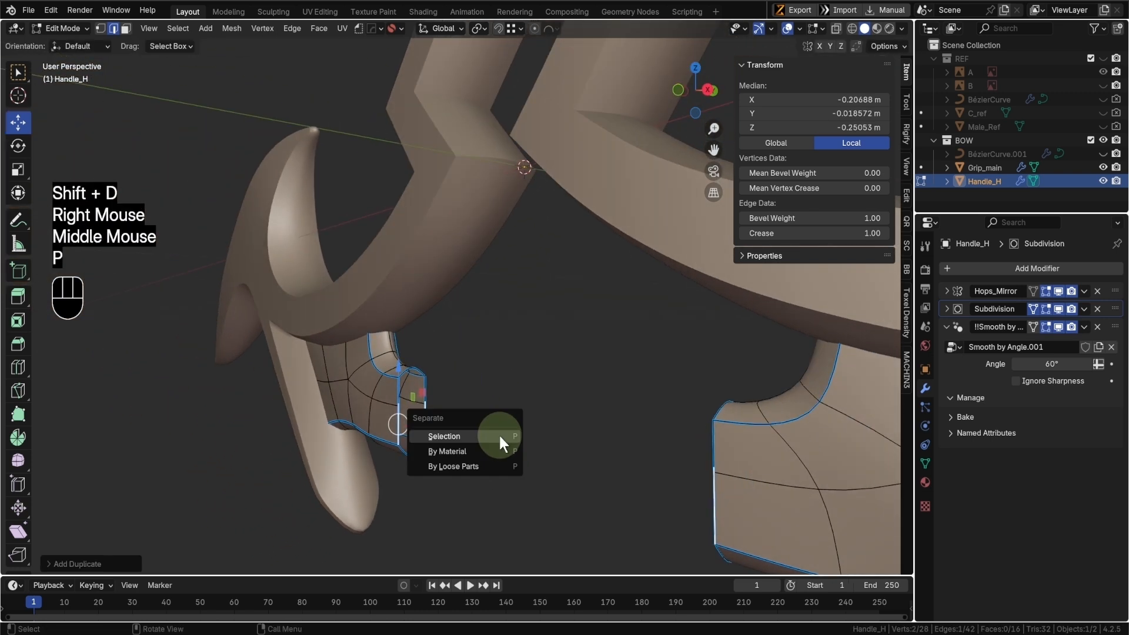
left_click(499, 436)
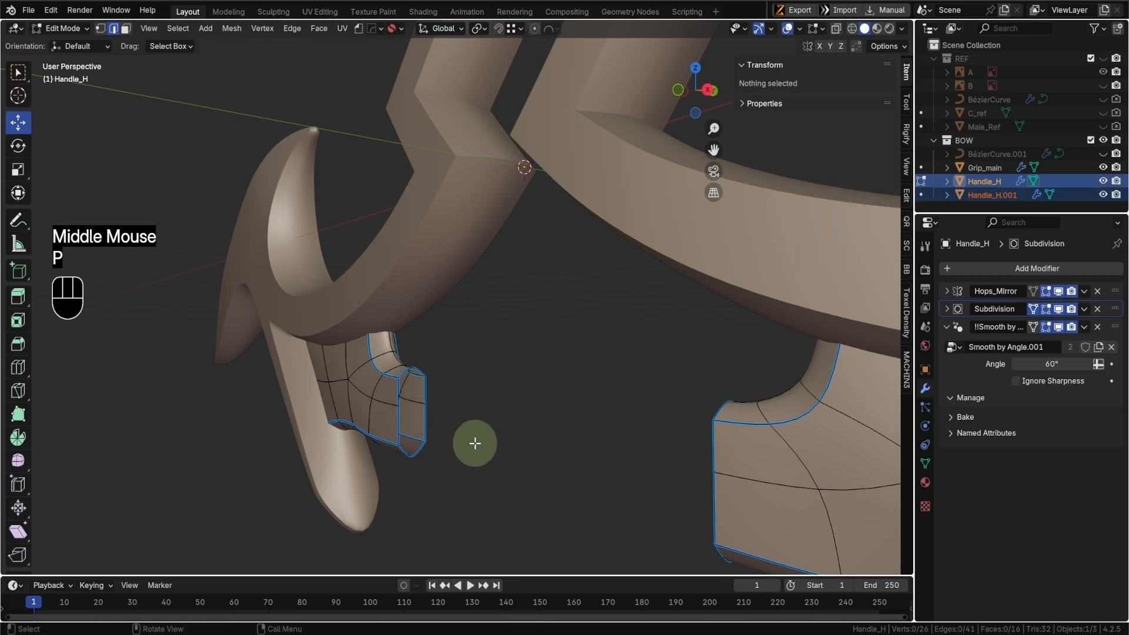
key("Tab")
left_click(478, 362)
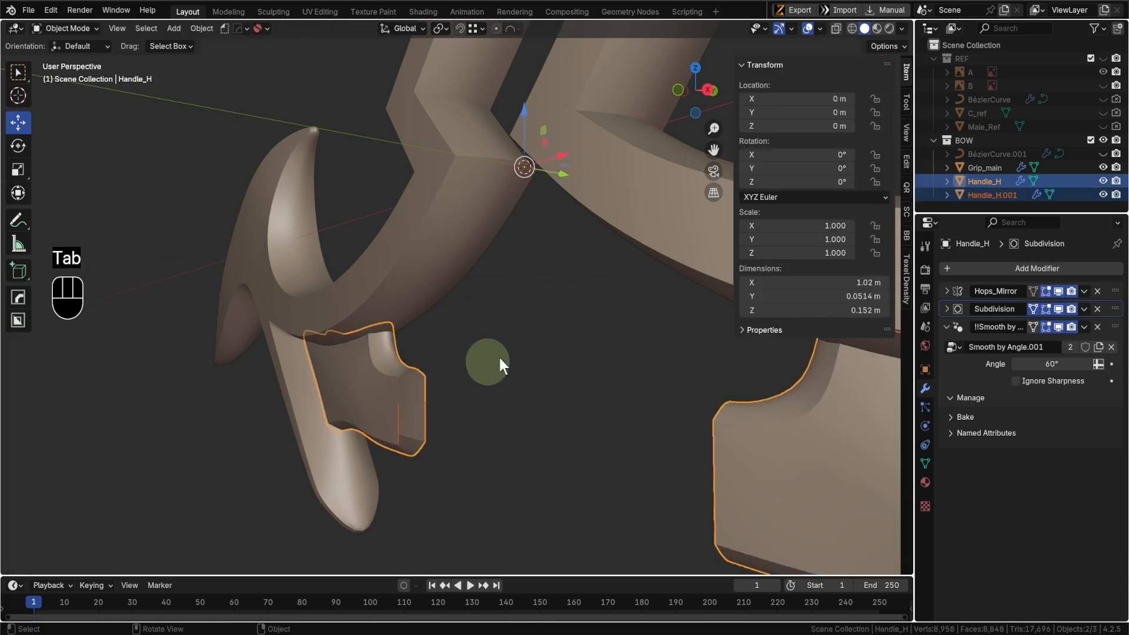
- Open the separated Handle_H.001 edge for editing in front view and shift it about 0.03 m outward along X into the mount
left_click(971, 198)
middle_click_drag(589, 400, 527, 419)
scroll(500, 425, "up", 1)
key("KP_1")
scroll(459, 453, "up", 2)
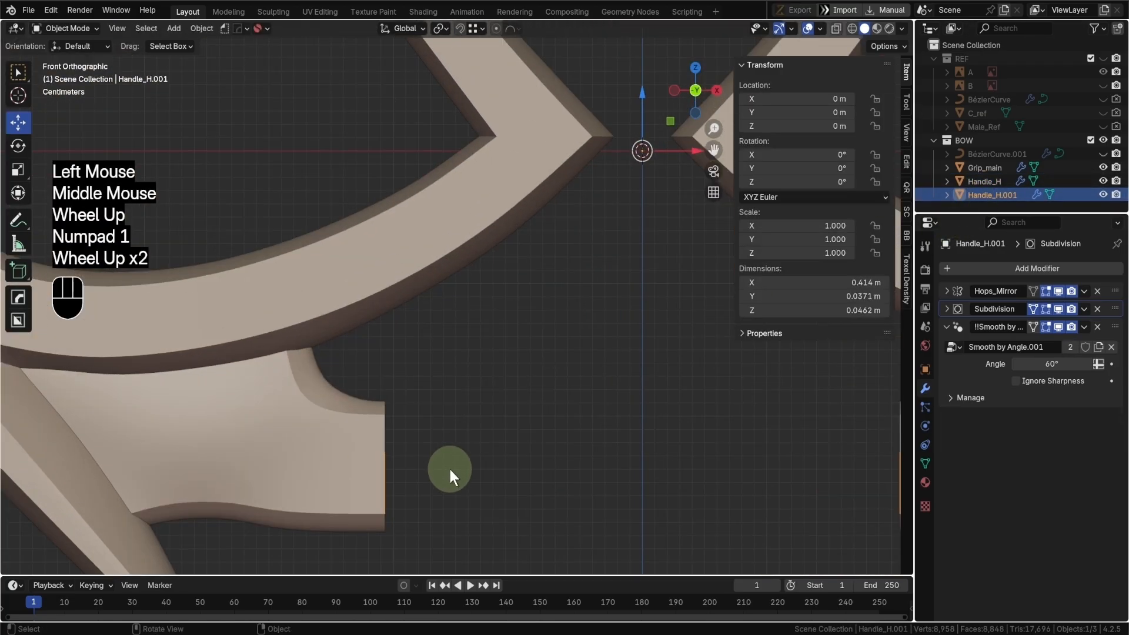
scroll(453, 472, "down", 2)
key("Tab")
left_click(376, 395)
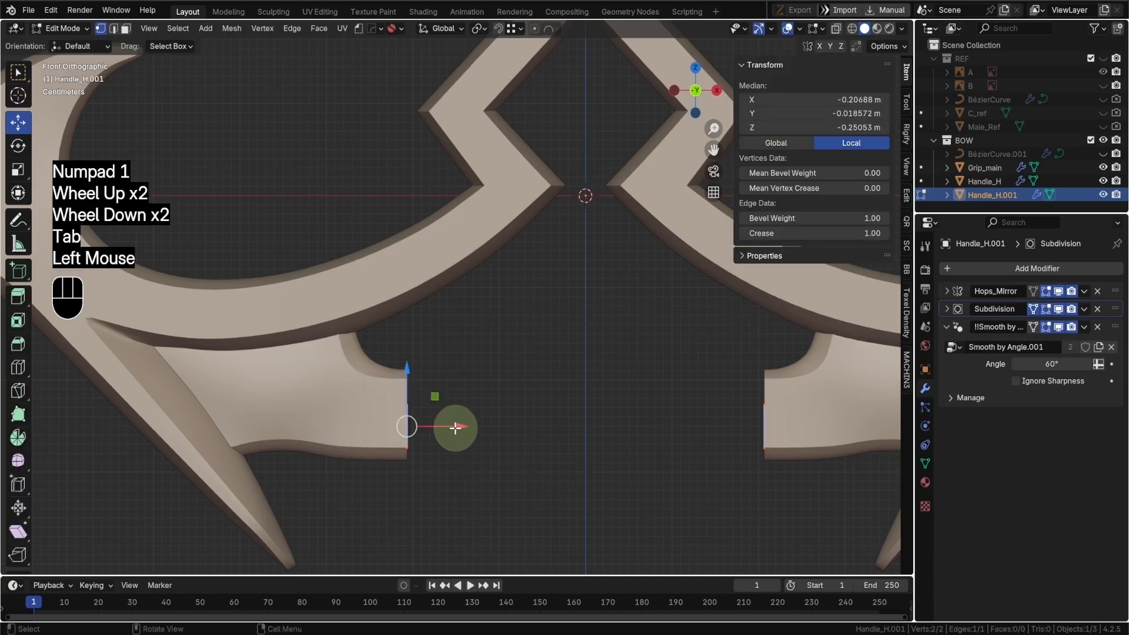
left_click_drag(455, 428, 431, 427)
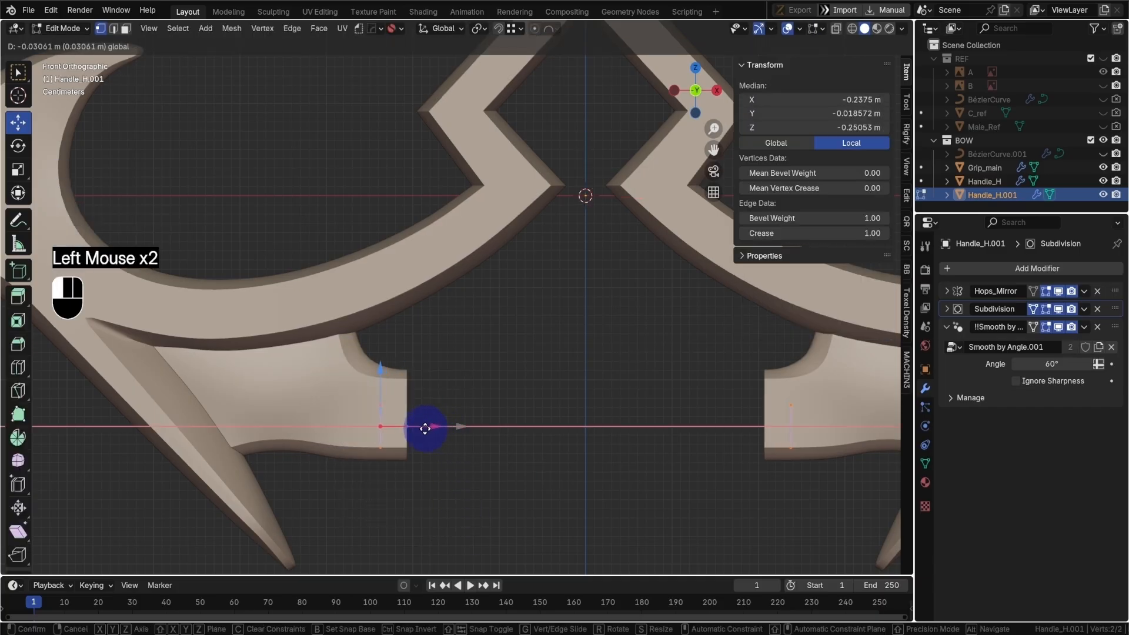
- In wireframe display, reposition the edge's two vertices into a slanted line with its upper end inward and its lower end outward
left_click_drag(425, 429, 434, 340)
key("shift+z")
left_click(383, 392)
left_click(382, 452)
left_click_drag(382, 451, 333, 469)
left_click(427, 338)
mouse_move(417, 341)
left_mouse_down()
mouse_move(405, 337)
mouse_move(405, 348)
left_mouse_up()
left_click_drag(334, 471, 328, 474)
left_click(405, 349)
left_click_drag(405, 349, 403, 354)
- Extrude the slanted edge's lower vertex down and inward to about X -0.257 m, Z -0.326 m, and fine-tune the outer corner
left_click(329, 473)
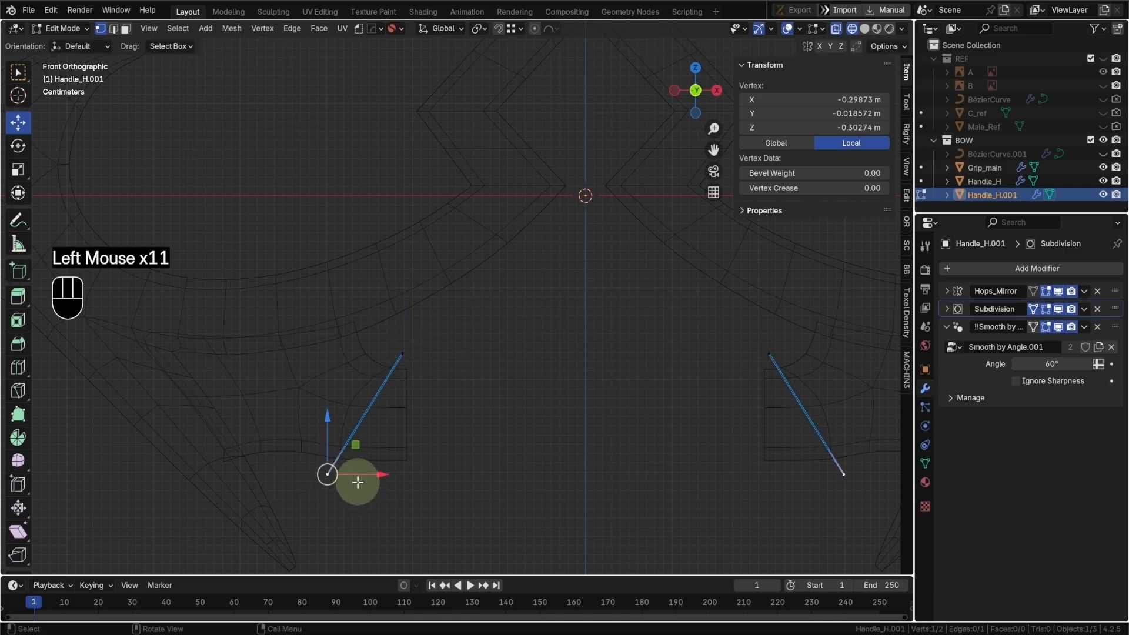
key("e")
left_click(396, 517)
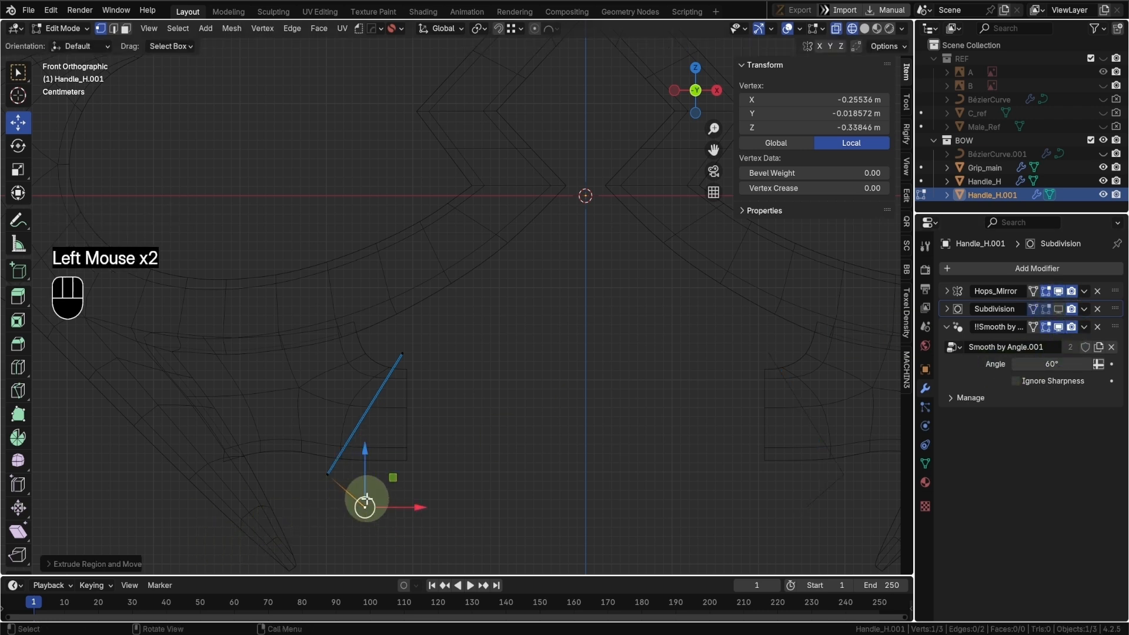
left_click_drag(365, 497, 366, 480)
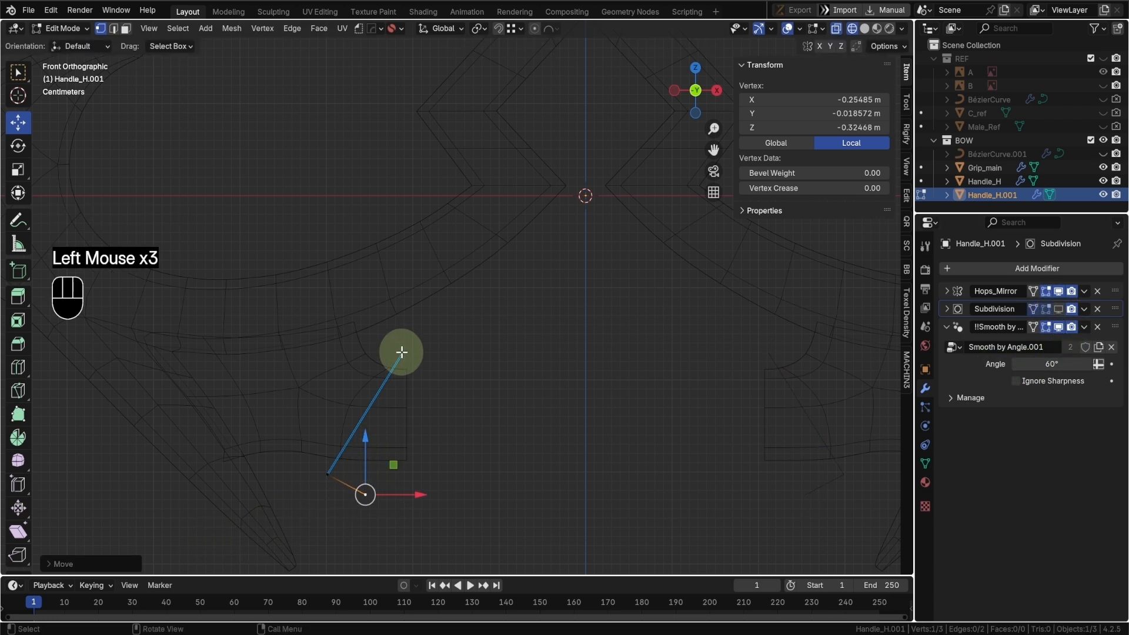
left_click(328, 467)
left_click_drag(327, 467, 360, 497)
left_click(365, 495)
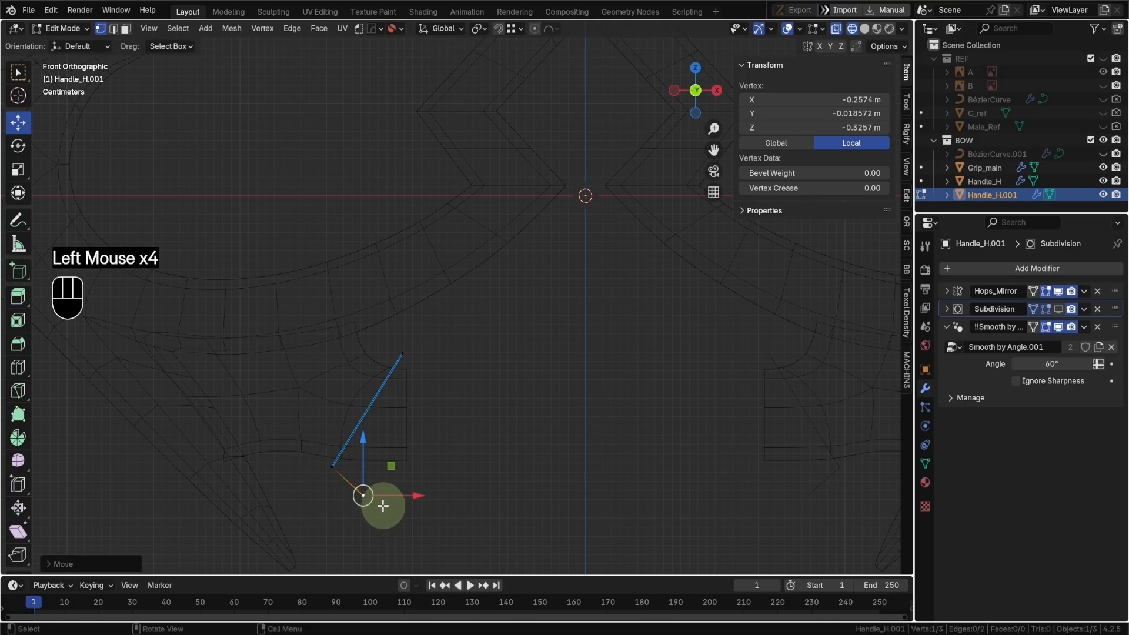
- Continue the handle's bottom outline up and inward to about Z -0.296 m, and extrude it along X to the centre line
key("e")
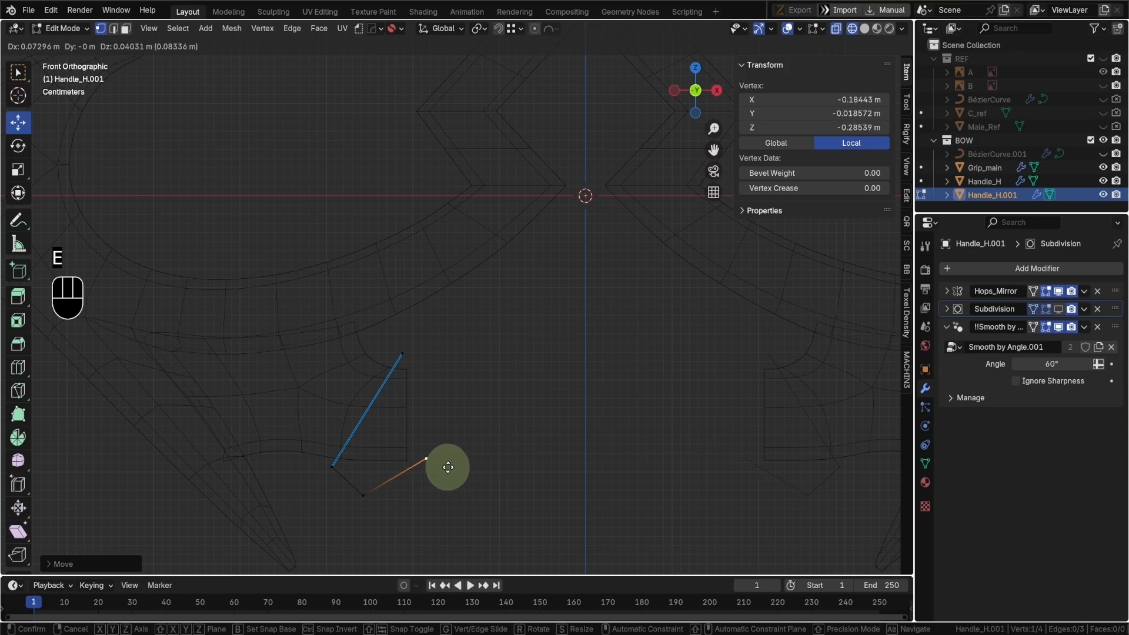
left_click(454, 468)
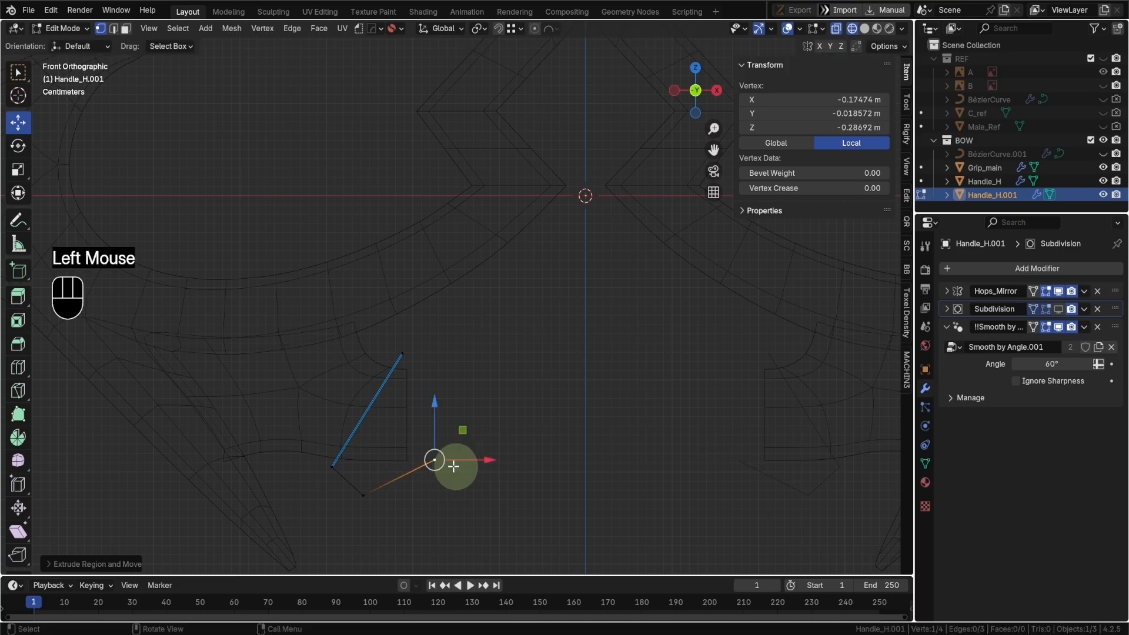
left_click_drag(434, 463, 430, 469)
key("e")
key("x")
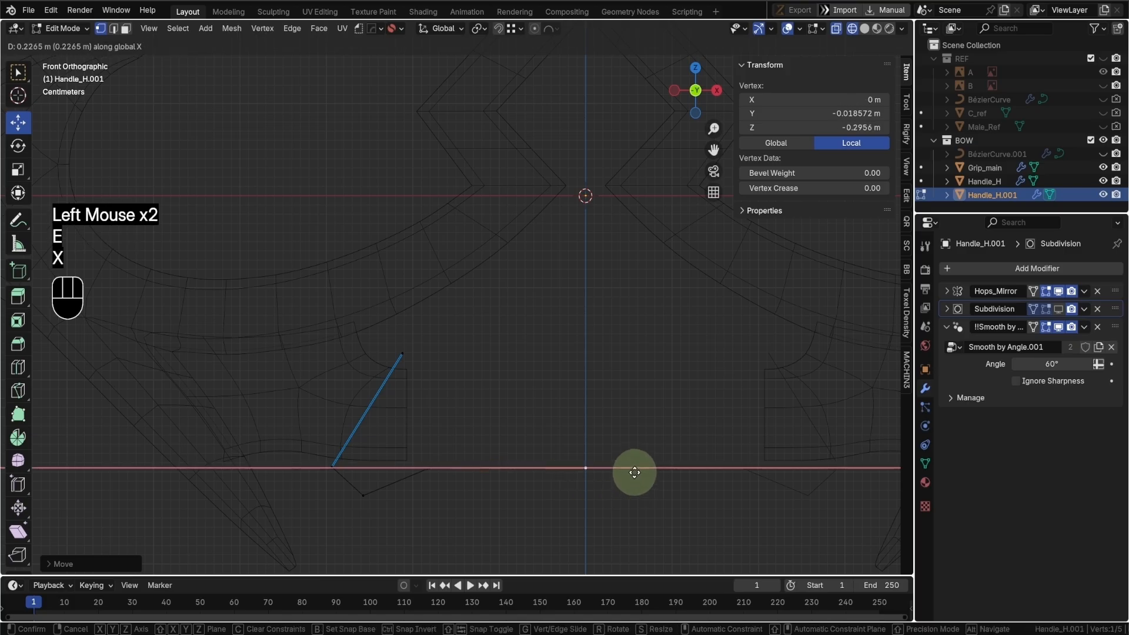
left_click(618, 471)
- Extrude the slanted edge's upper vertex slightly inward, and extend the top outline along X to the centre line at about Z -0.178 m
left_click(405, 369)
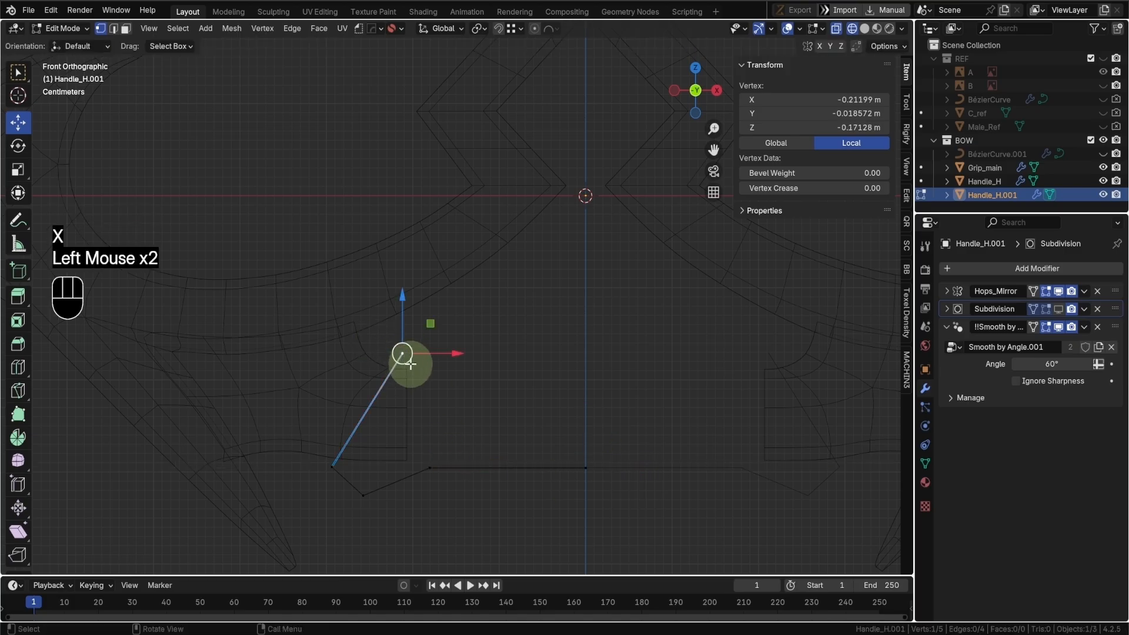
key("e")
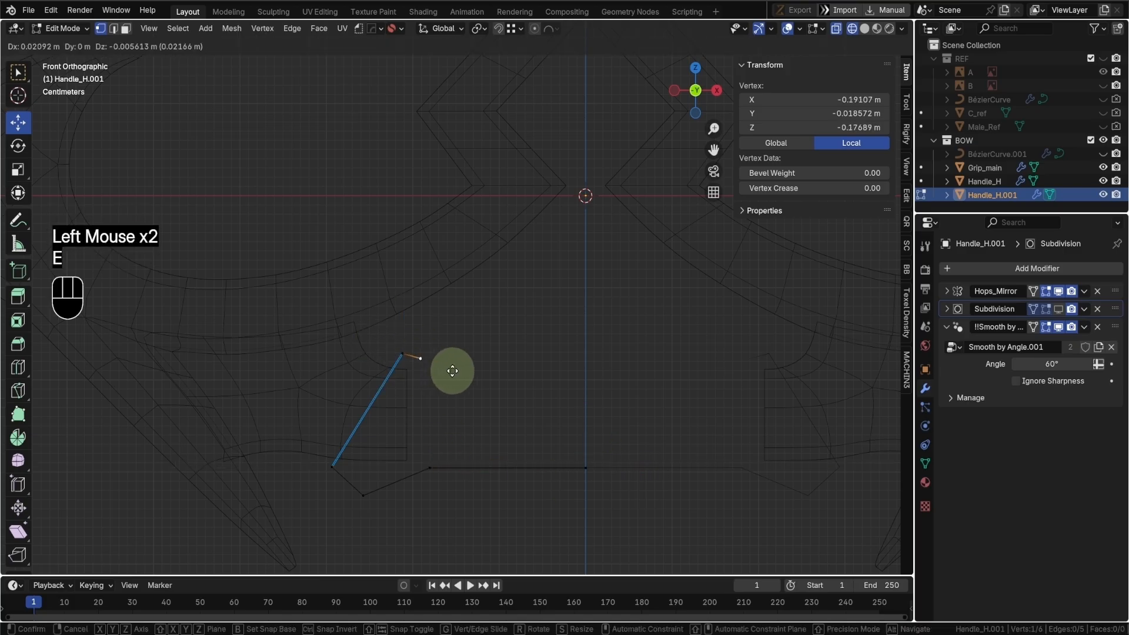
left_click(462, 366)
key("e")
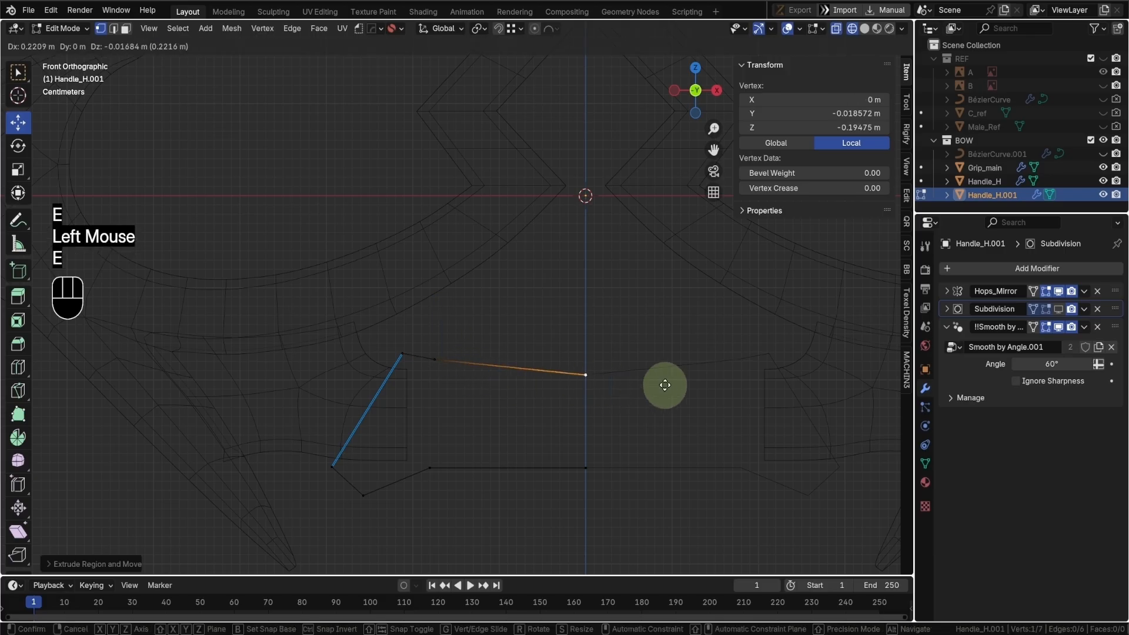
key("x")
left_click(667, 384)
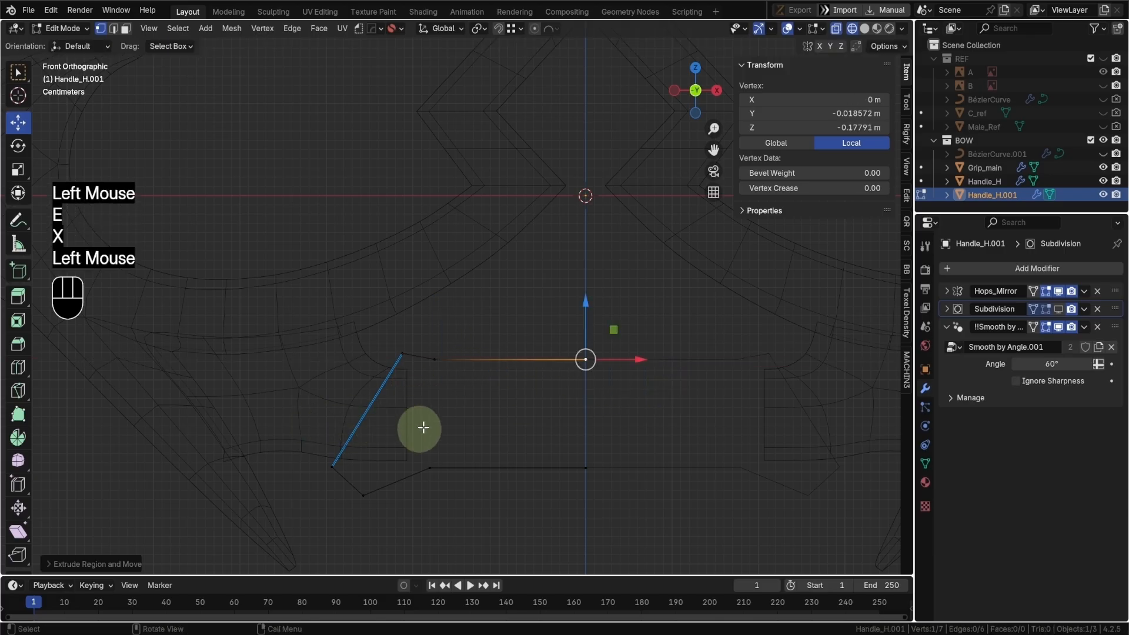
- Add a vertex to the long top edge with a loop cut and move it to about X -0.144 m
key("ctrl+r")
left_click(470, 374)
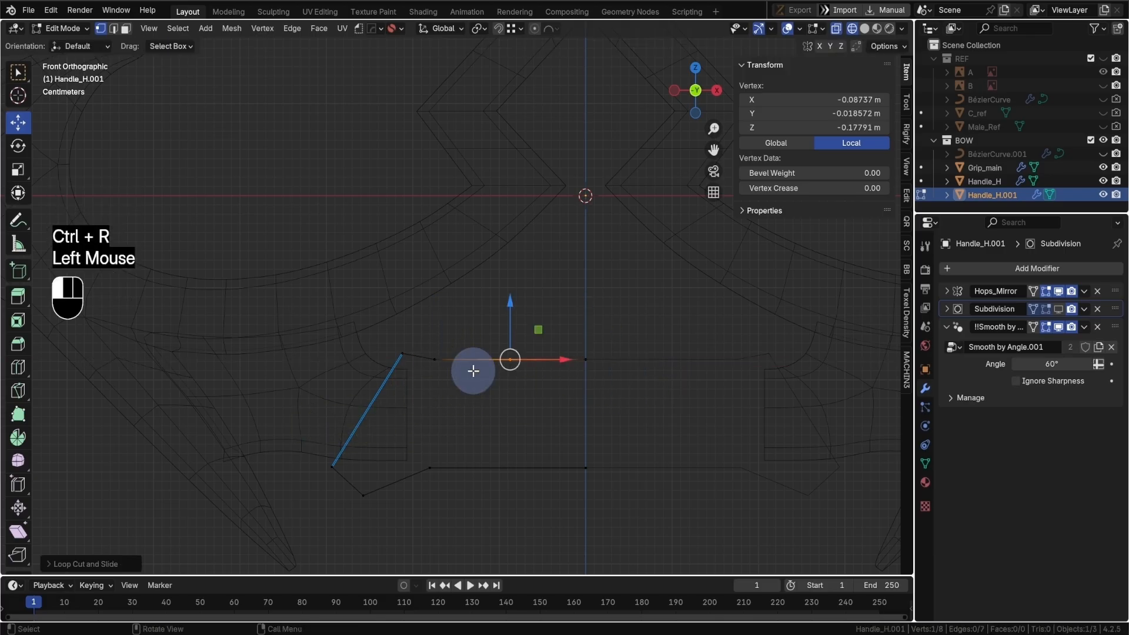
left_click_drag(564, 354, 497, 363)
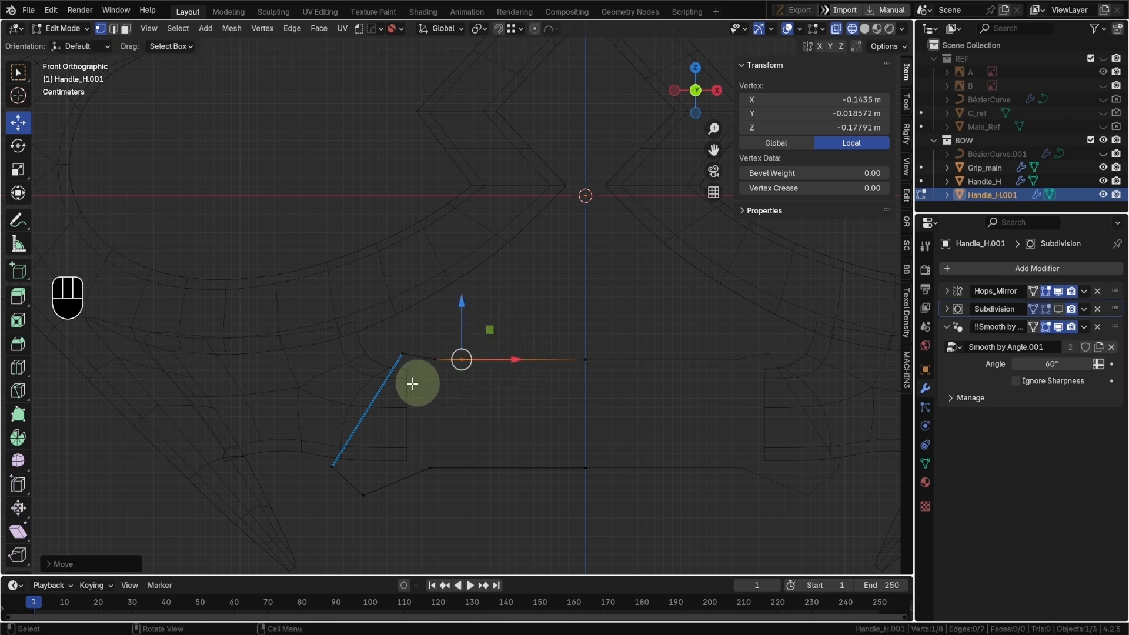
- Fill the area between the handle's top and bottom outlines with three faces, from the slanted end edge to the centre line
left_click(343, 474, "shift")
left_click(398, 365, "shift")
left_click(403, 398, "shift")
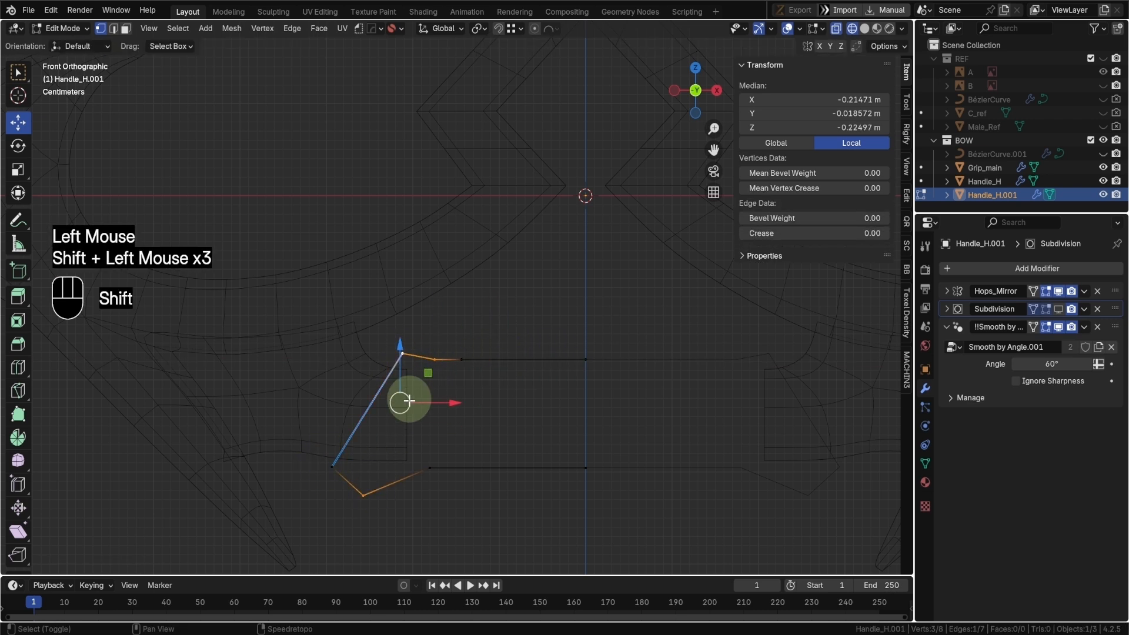
key("d")
key("f")
key("ctrl+z")
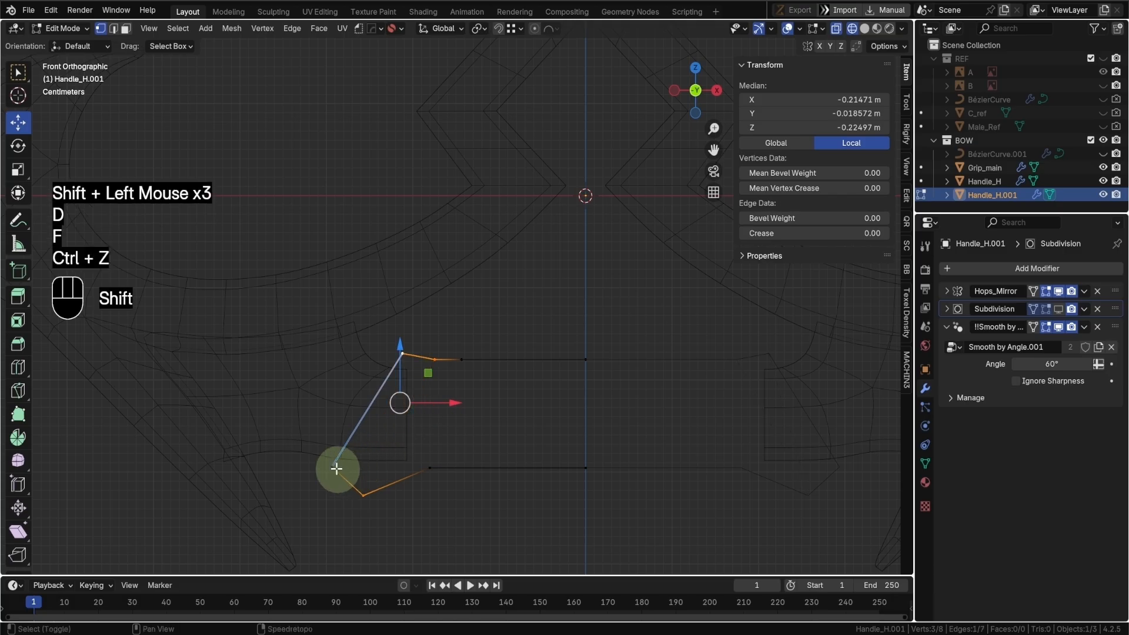
left_click(410, 459, "shift")
key("f")
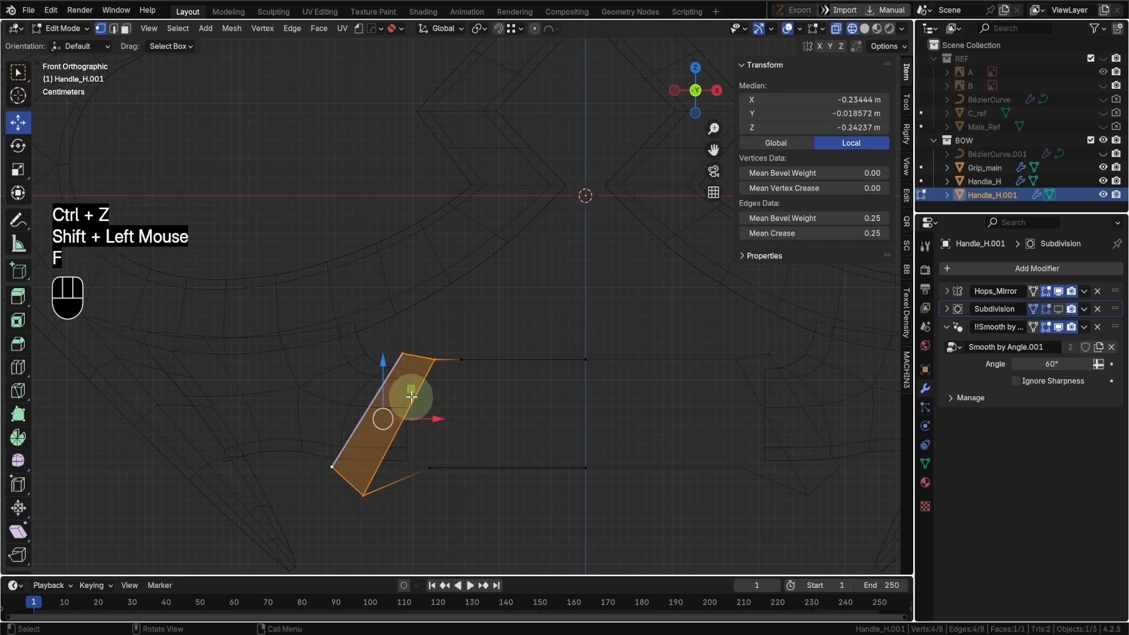
key("Tab")
left_click(386, 438)
key("f")
key("f")
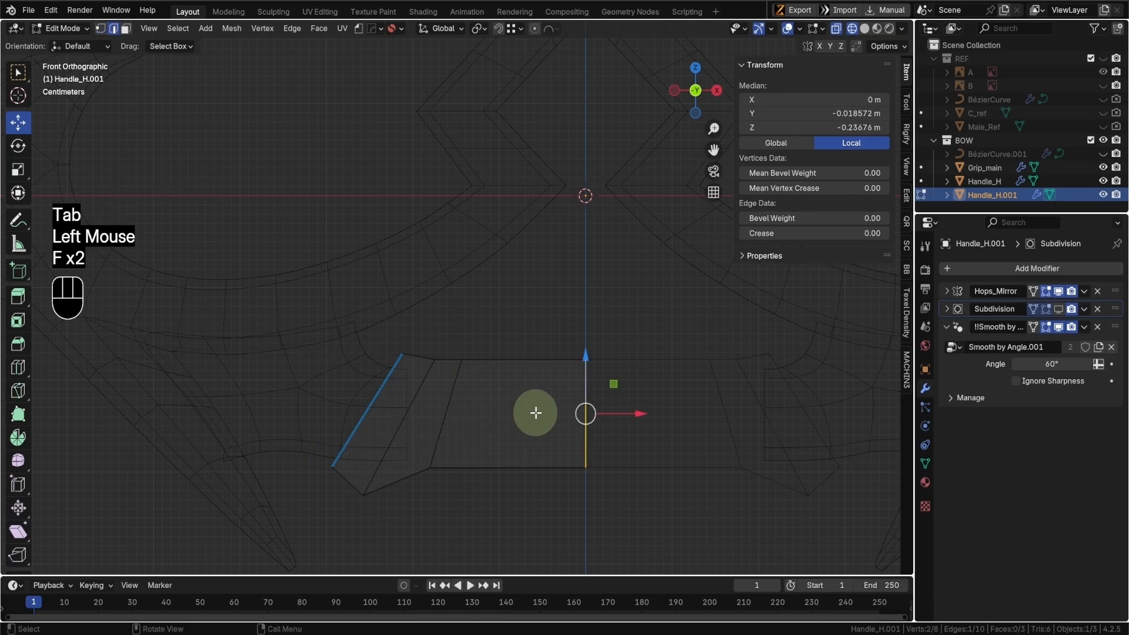
- Return to solid display and extrude the handle's bottom edge chain along Y to the centre plane
key("shift+z")
mouse_move(421, 474)
middle_mouse_down()
mouse_move(564, 486)
mouse_move(510, 438)
mouse_move(562, 423)
mouse_move(535, 453)
mouse_move(479, 398)
middle_mouse_up()
left_click(514, 428, "alt")
key("e")
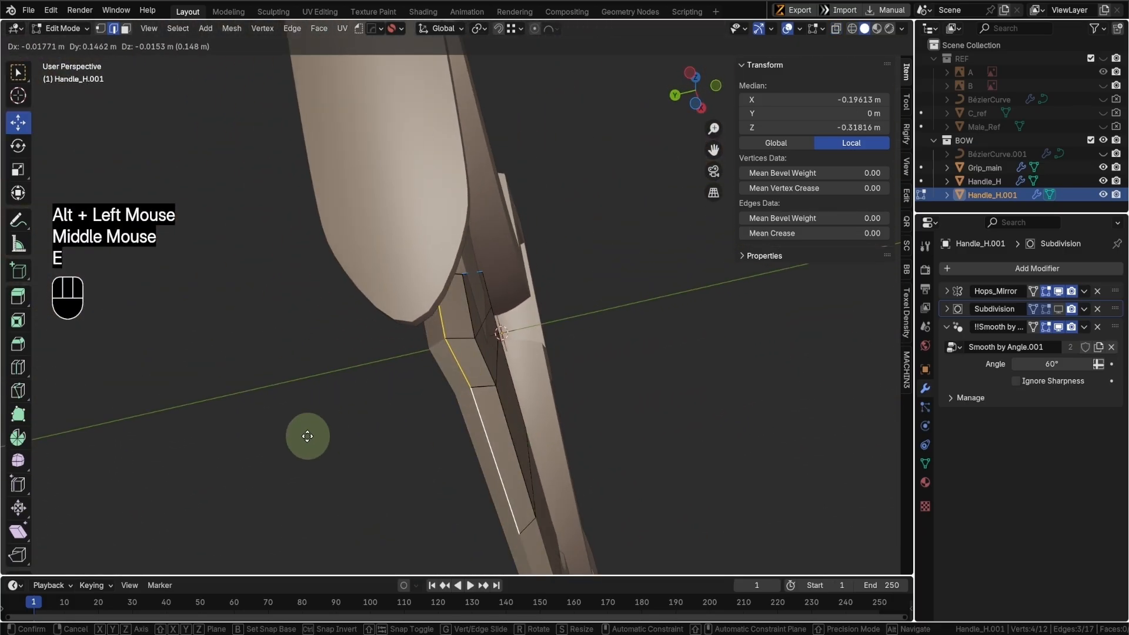
key("y")
left_click(305, 436)
- Extrude the handle's top edge chain along Y to the centre plane
middle_click_drag(305, 436, 481, 352)
left_click(510, 378, "alt")
key("e")
key("y")
left_click(461, 386)
- Add a centred lengthwise loop cut across the handle's front faces in front view
scroll(481, 351, "up", 1)
key("KP_1")
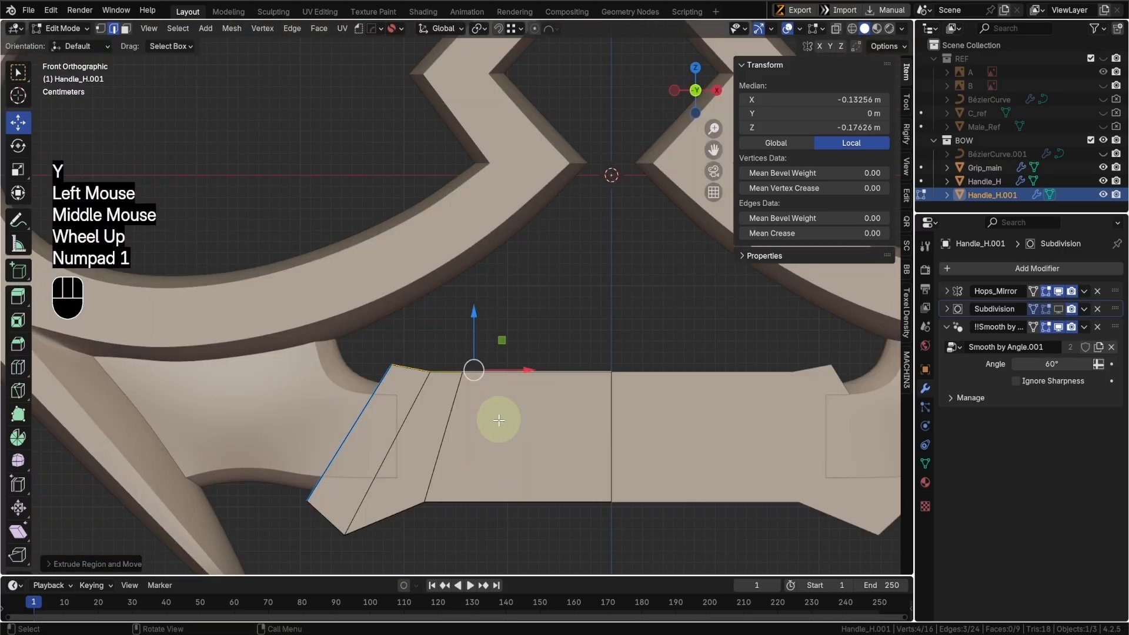
middle_click_drag(496, 421, 504, 416, "shift")
key("ctrl+r")
left_click(465, 418)
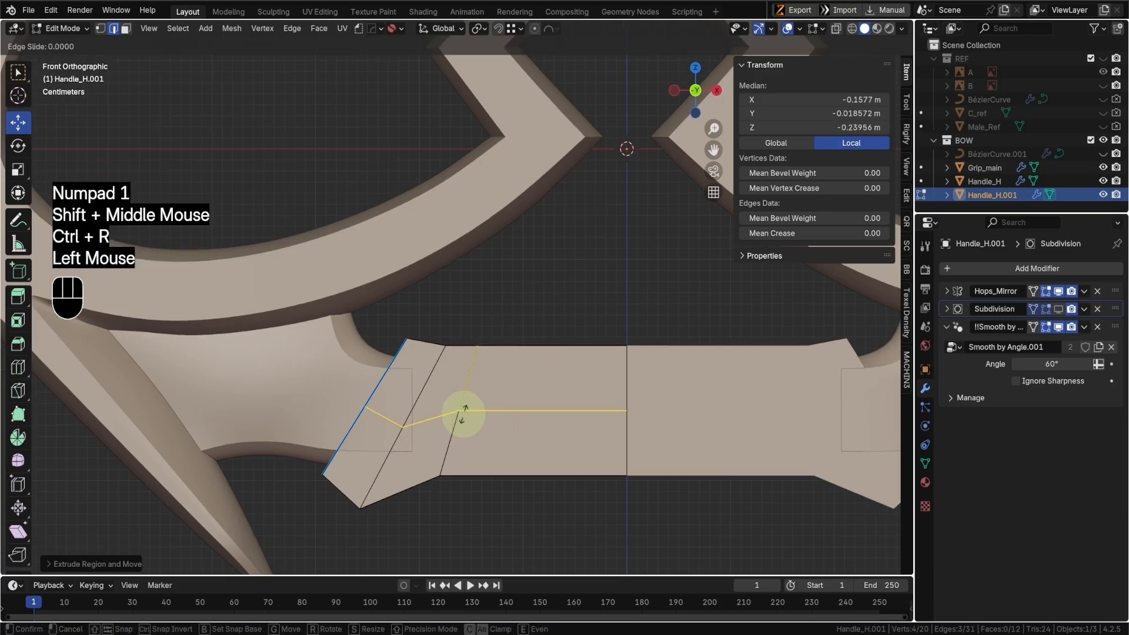
right_click(648, 411)
key("s")
key("z")
key("o")
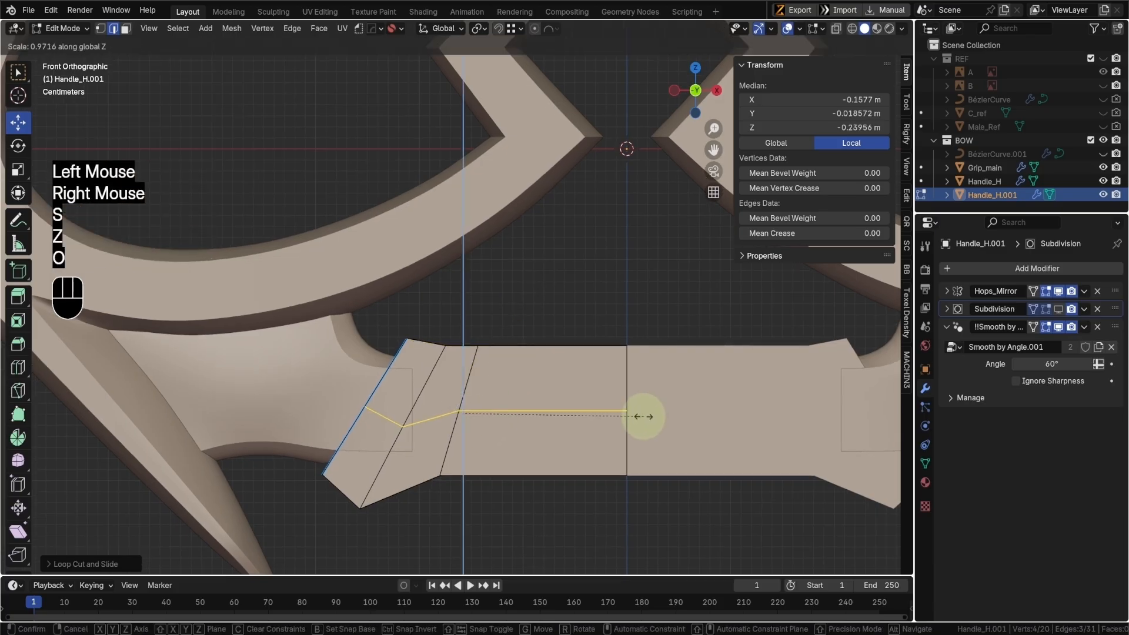
right_click(644, 417)
- Flatten the new lengthwise edge loop by scaling it to 0 along Z
key("s")
key("z")
key("KP_0")
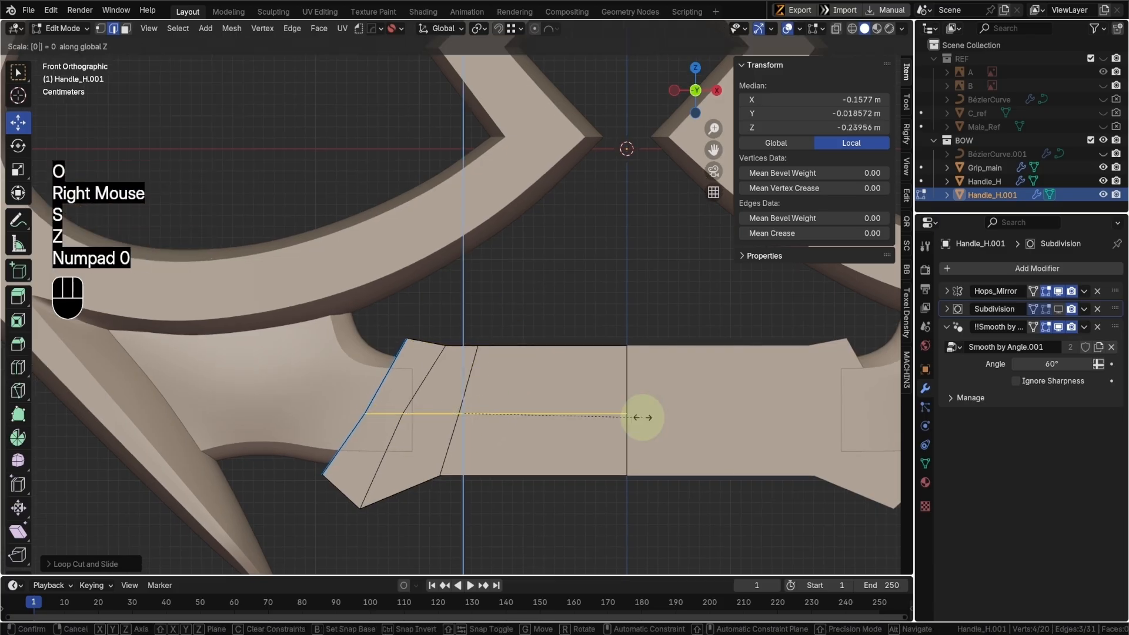
left_click(501, 418)
- Move the lengthwise loop's vertex on the second slanted edge to about X -0.21 m, Z -0.24 m
middle_click_drag(501, 418, 533, 419)
key("KP_1")
key("Tab")
left_click(403, 474)
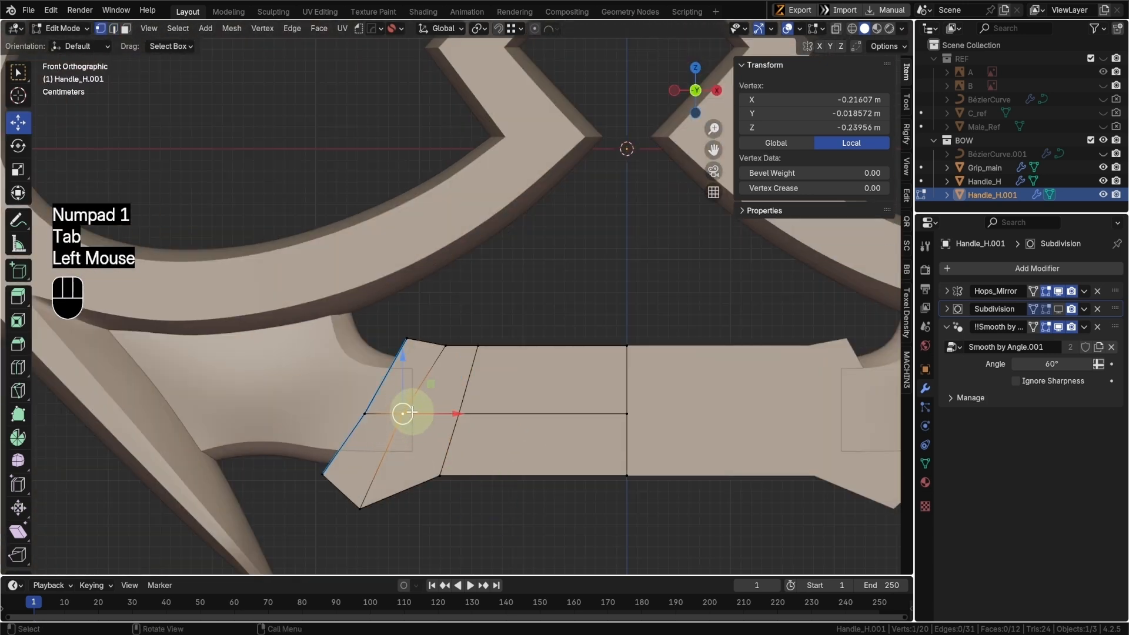
left_click_drag(403, 408, 422, 414)
left_click_drag(421, 414, 420, 412)
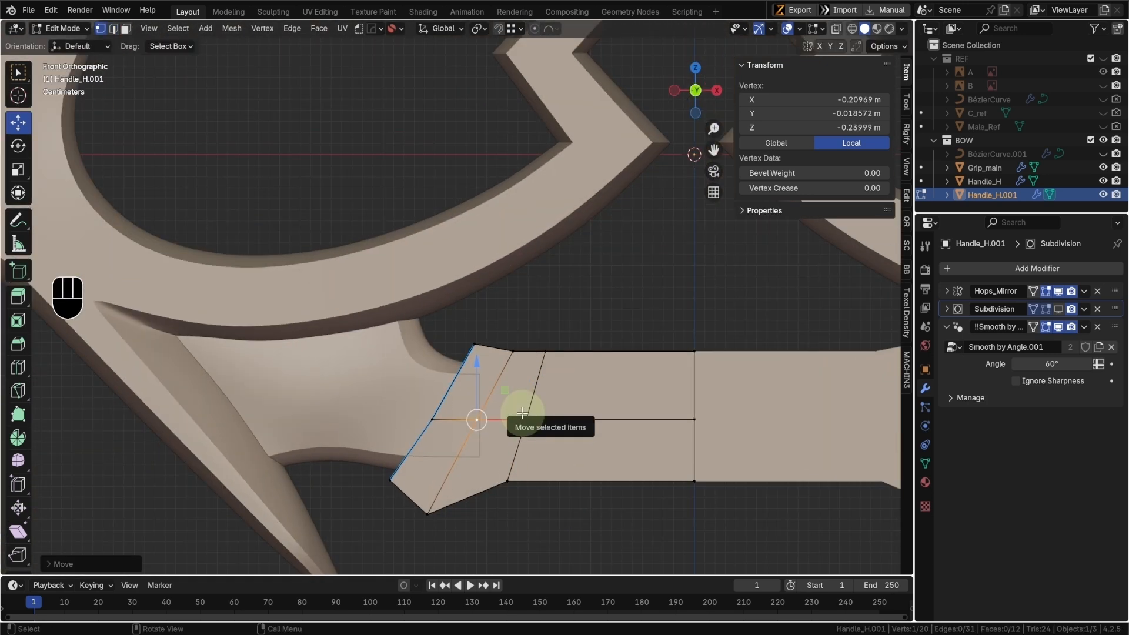
- Turn on the Subdivision modifier's viewport display for the handle and apply Shade Smooth in Object Mode
left_click(1060, 310)
key("Tab")
right_click(646, 399)
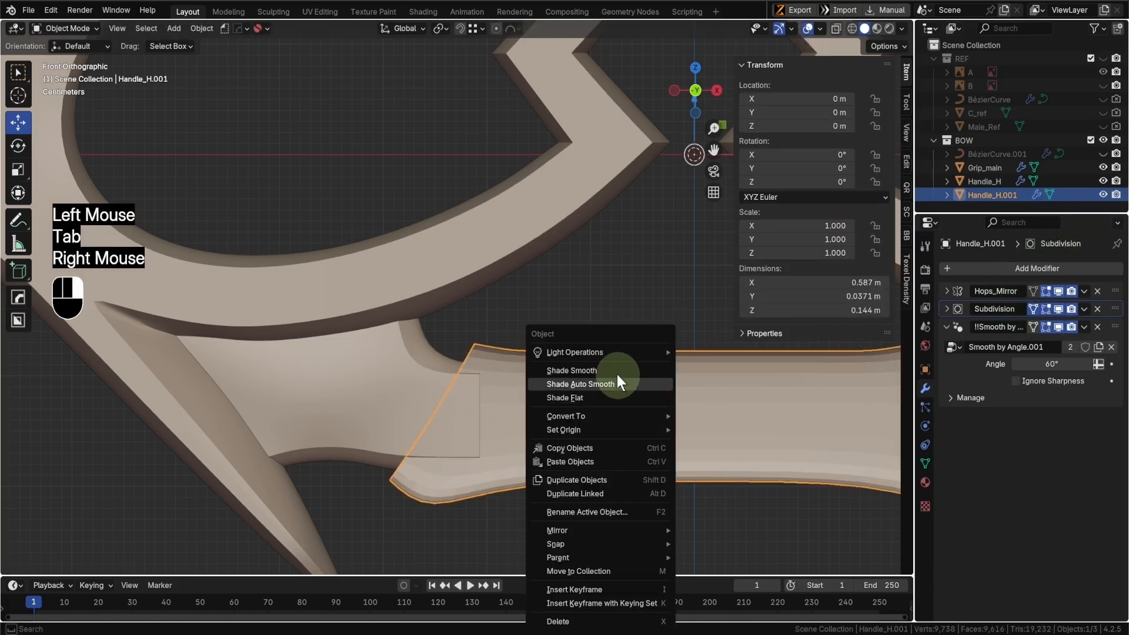
left_click(612, 366)
middle_click_drag(612, 365, 626, 393)
scroll(598, 417, "down", 2)
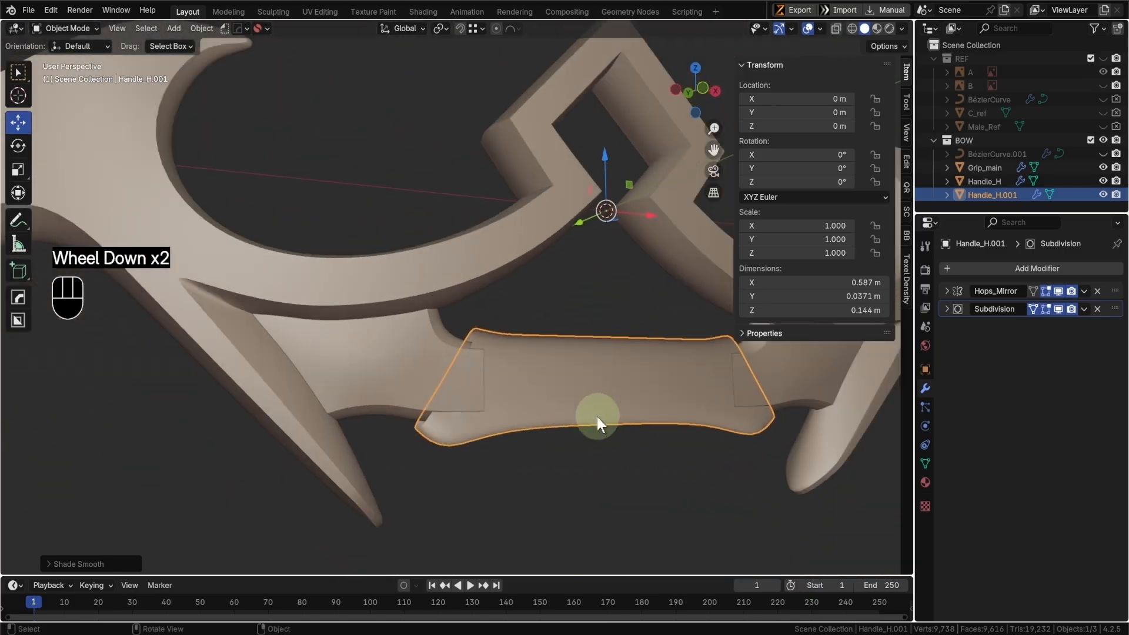
- Move the handle's lengthwise middle edge loop outward along Y to give the grip more depth
key("KP_1")
scroll(544, 418, "up", 1)
key("Tab")
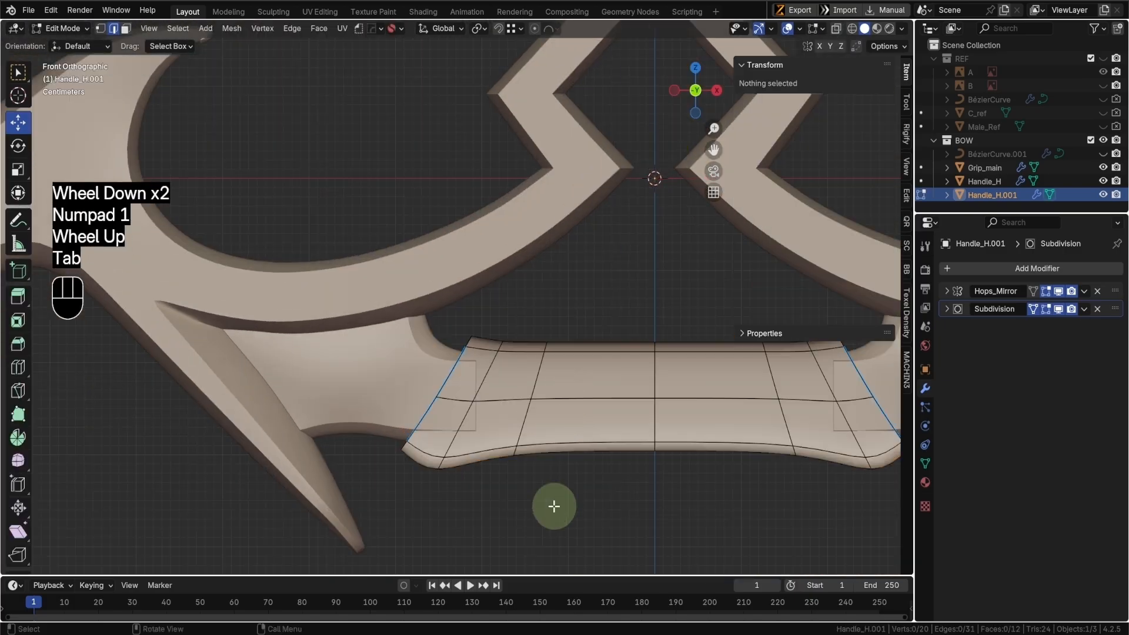
left_click(522, 400, "alt")
middle_click_drag(521, 400, 642, 450)
scroll(642, 451, "up", 1)
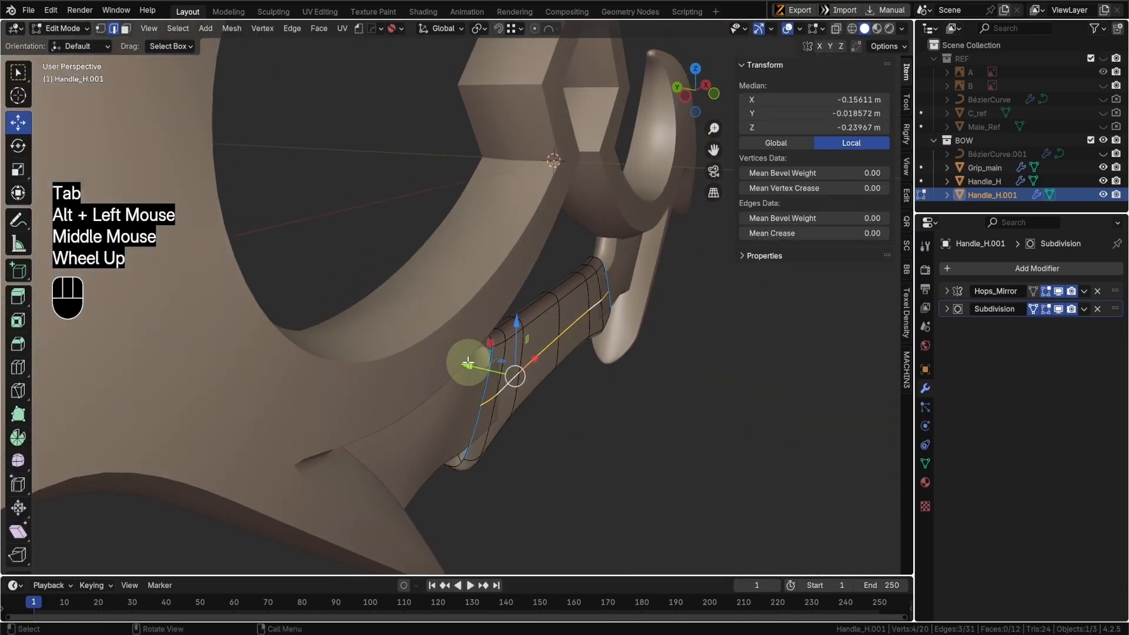
left_click_drag(468, 363, 487, 373)
middle_click_drag(487, 372, 461, 424)
scroll(489, 332, "up", 1)
left_click_drag(486, 387, 498, 394)
middle_click_drag(544, 401, 466, 403)
scroll(478, 411, "up", 1)
- Set the mean crease of the handle's lower lengthwise seam edge loop to 1.00
left_click(476, 398, "alt")
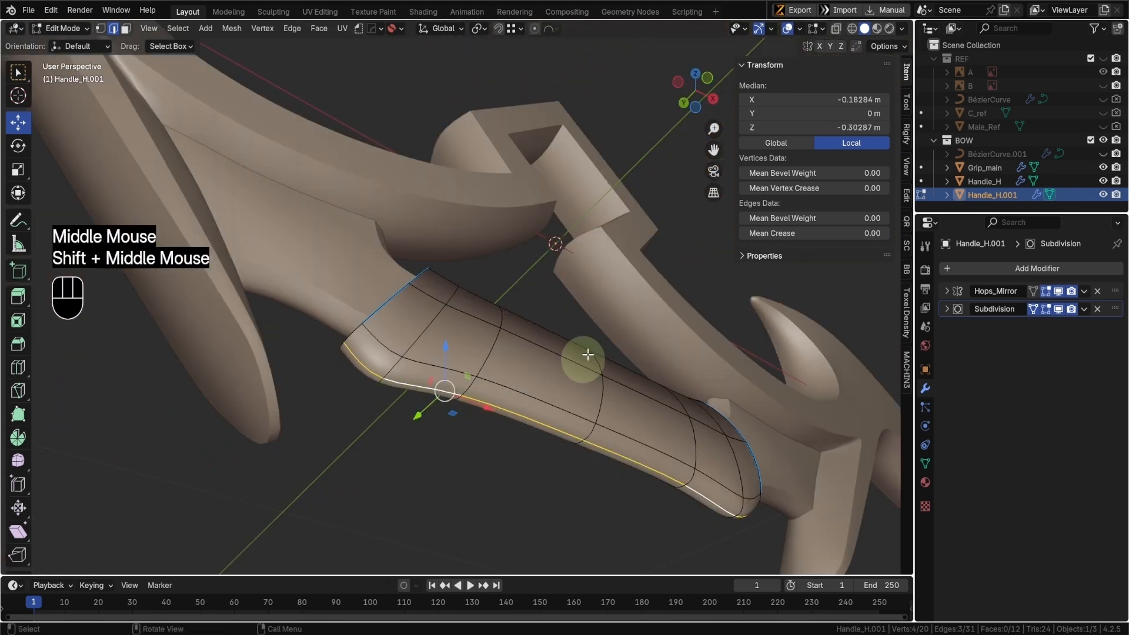
left_click(800, 234)
left_click_drag(991, 256, 994, 256)
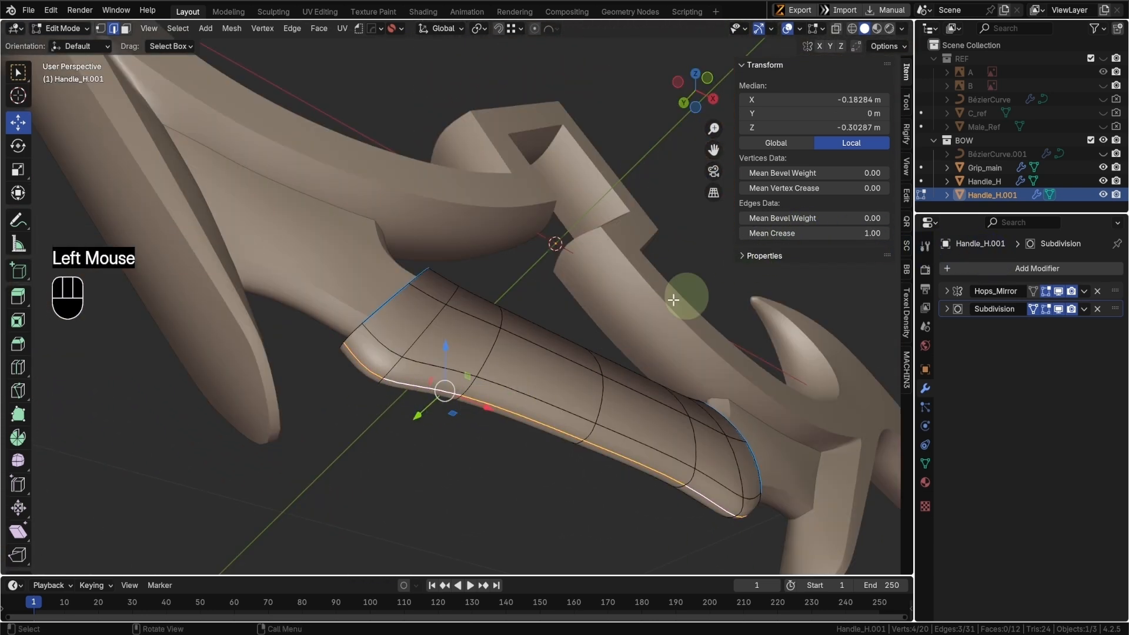
scroll(564, 368, "up", 1)
middle_click_drag(536, 321, 493, 384)
- Set the mean crease of the handle's upper lengthwise seam edge loop to 1.00 and return to Object Mode
key("Tab")
key("Tab")
left_click(495, 304, "alt")
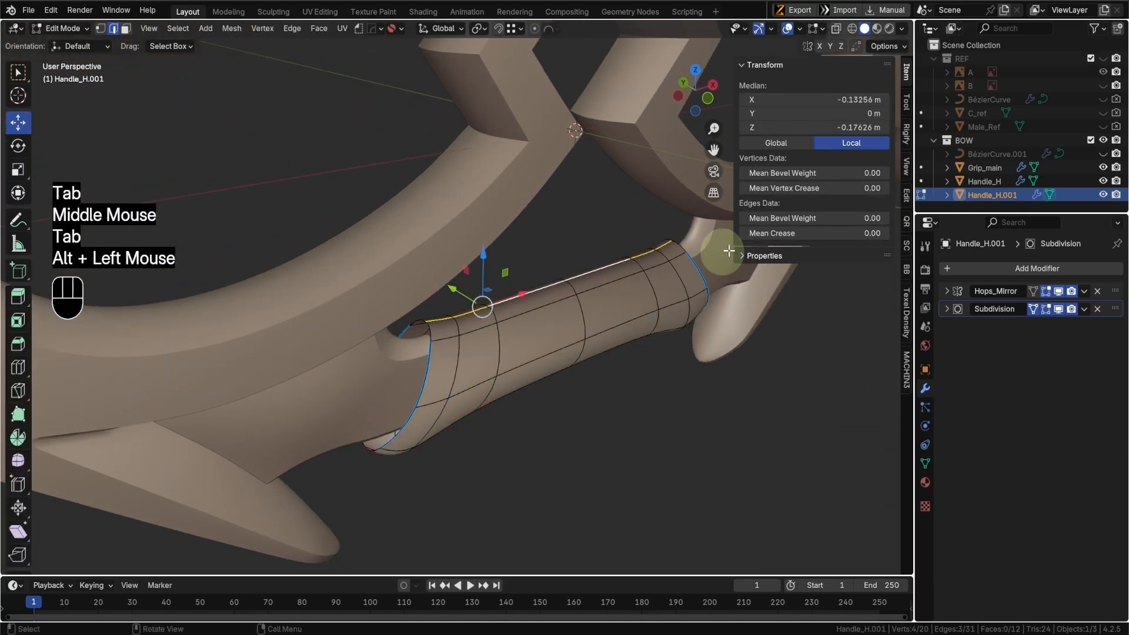
left_click(788, 234)
scroll(661, 378, "up", 1)
middle_click_drag(661, 378, 612, 370)
key("Tab")
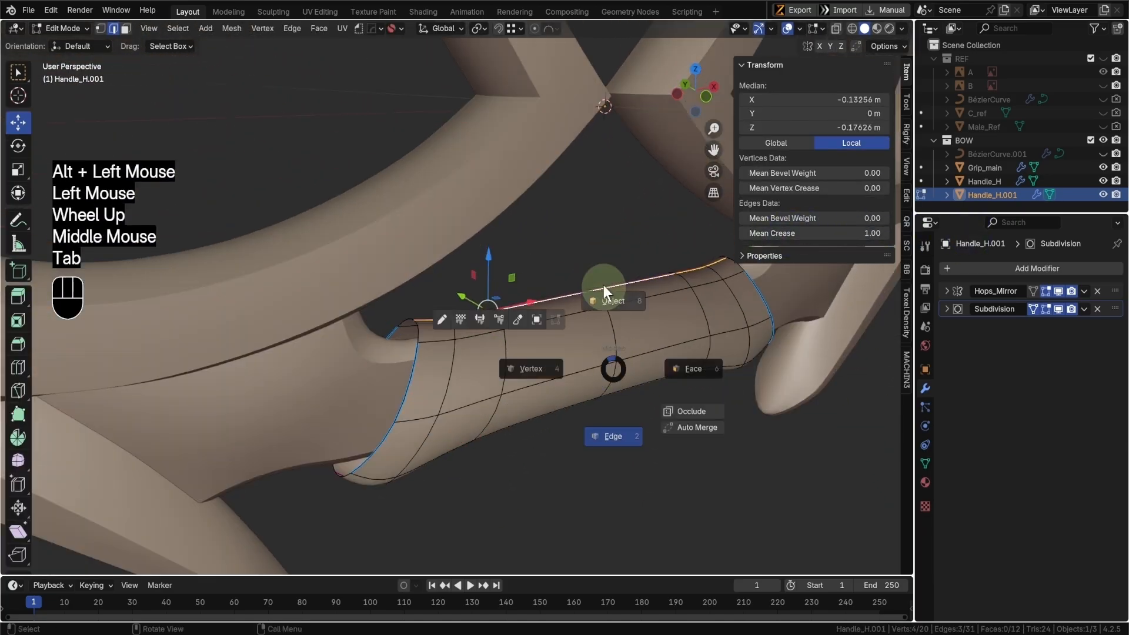
middle_click_drag(603, 295, 558, 320)
scroll(558, 323, "down", 2)
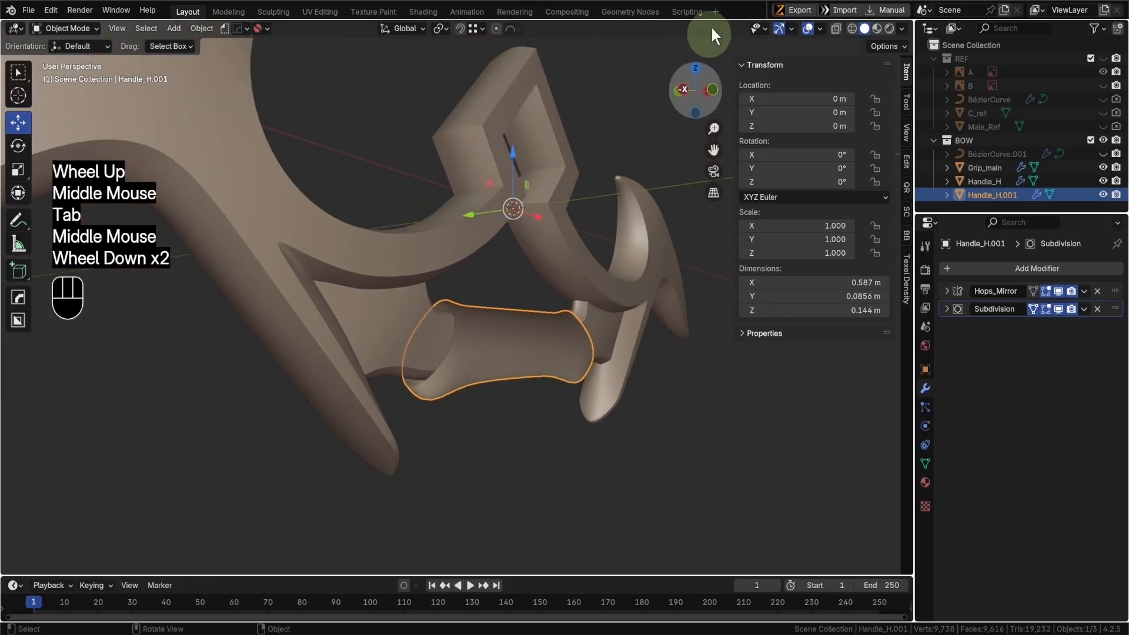
- Turn on the Face Orientation overlay and inspect the handle's normals from several sides
left_click(807, 27)
left_click(739, 278)
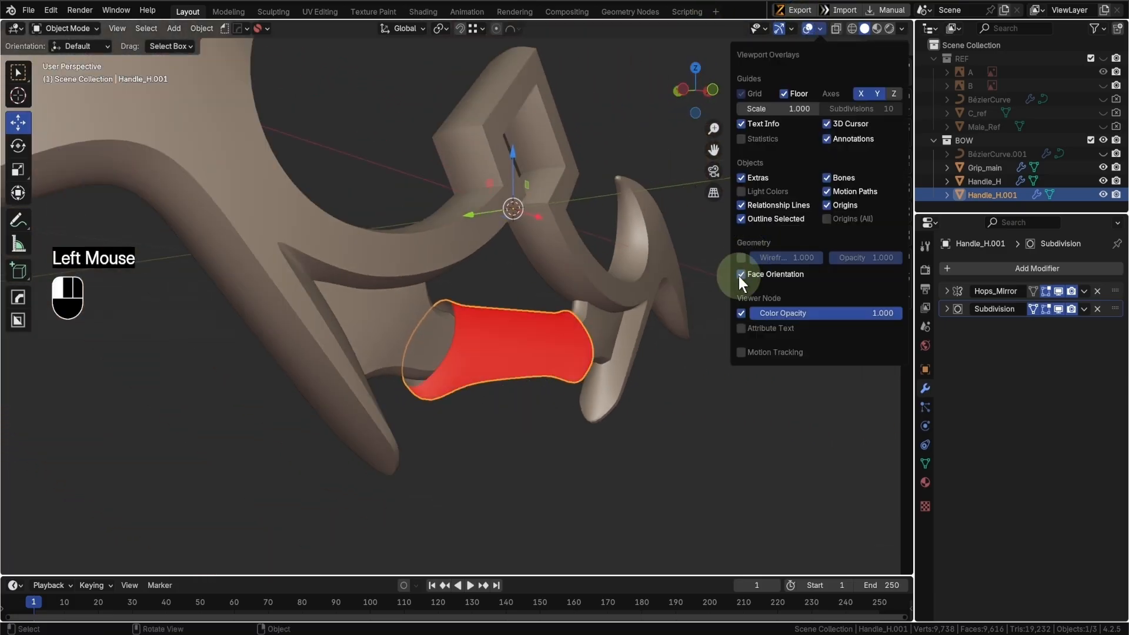
middle_click_drag(641, 305, 449, 312)
scroll(448, 327, "up", 1)
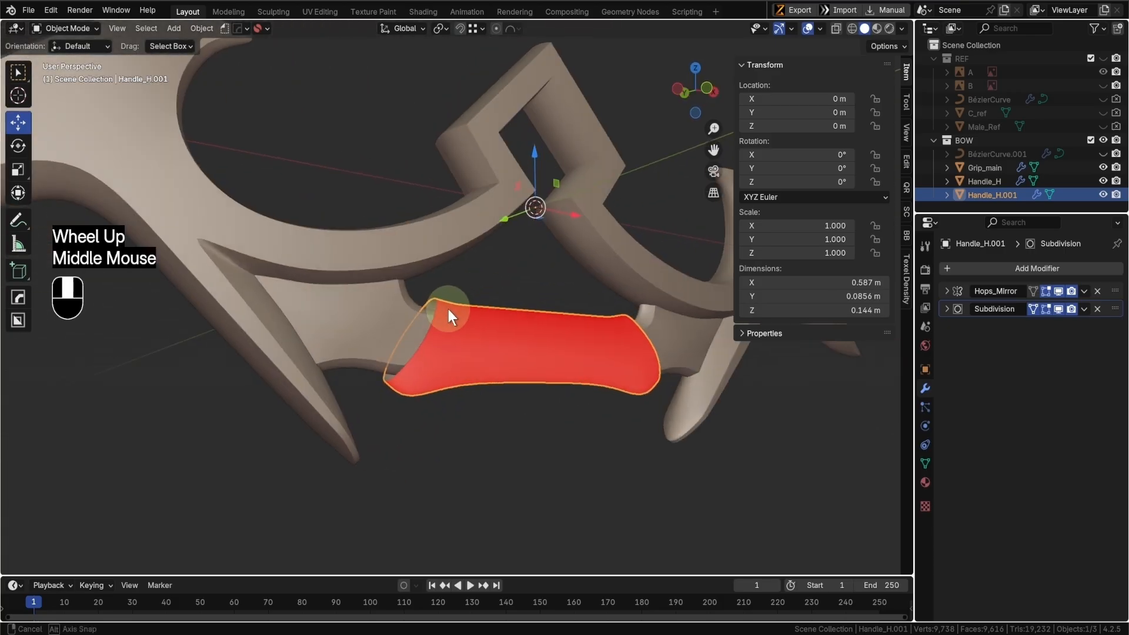
mouse_move(474, 358)
middle_mouse_down()
mouse_move(531, 387)
mouse_move(485, 369)
middle_mouse_up()
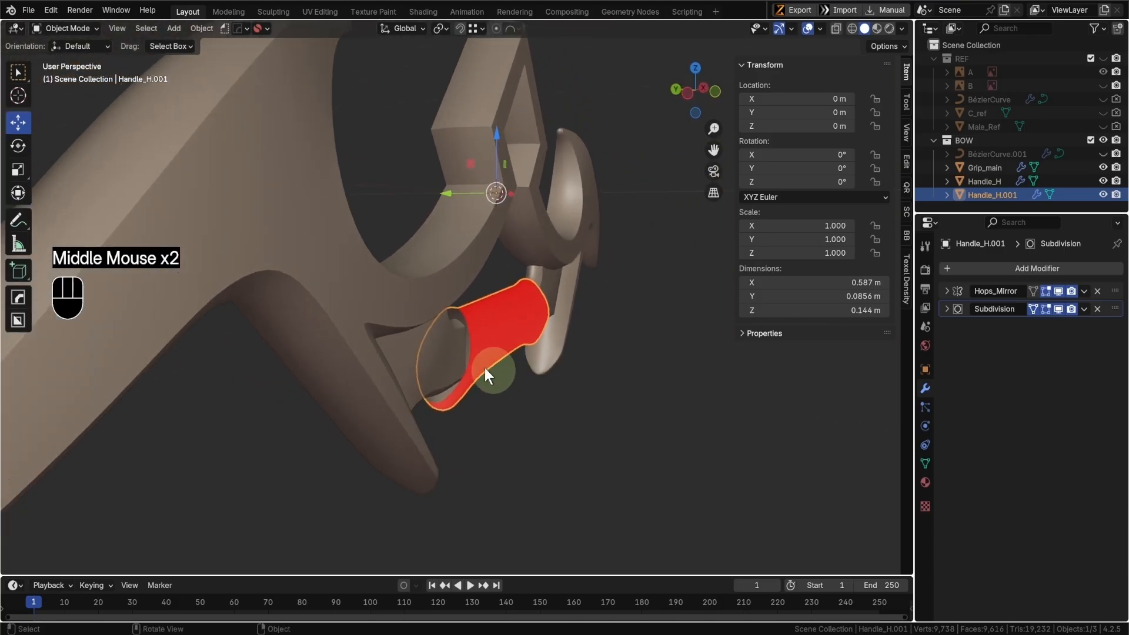
- Switch the interface theme to Blender Dark to compare face orientation colours, and restore the Professional theme
left_click(52, 8)
left_click(87, 184)
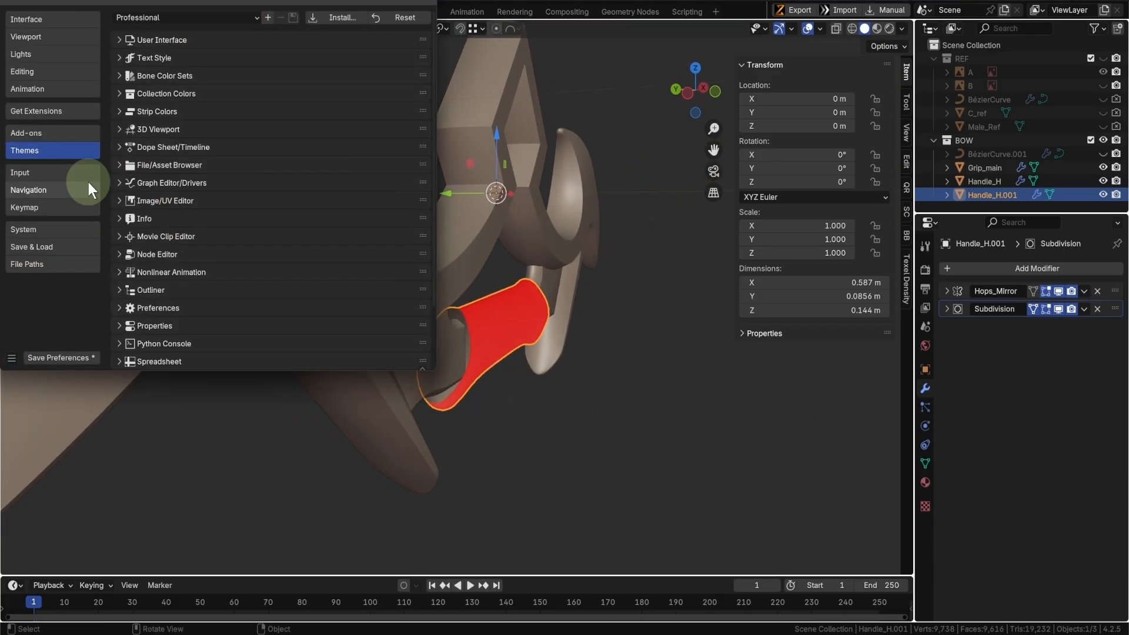
left_click(157, 18)
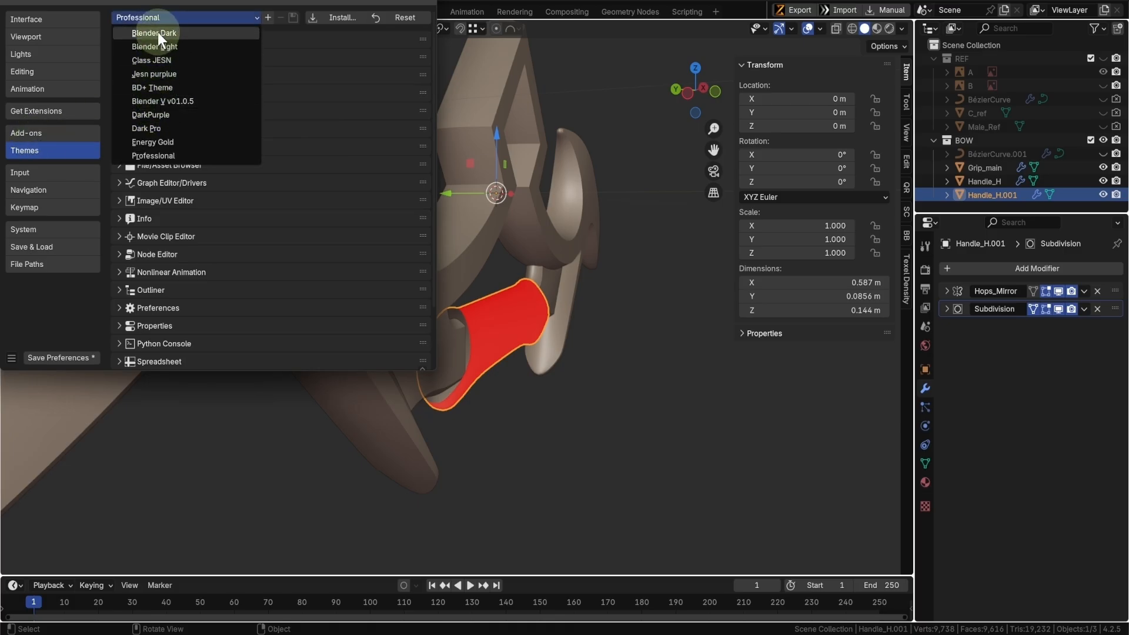
left_click(158, 33)
mouse_move(520, 333)
middle_mouse_down()
mouse_move(471, 306)
mouse_move(576, 333)
mouse_move(500, 326)
mouse_move(524, 320)
middle_mouse_up()
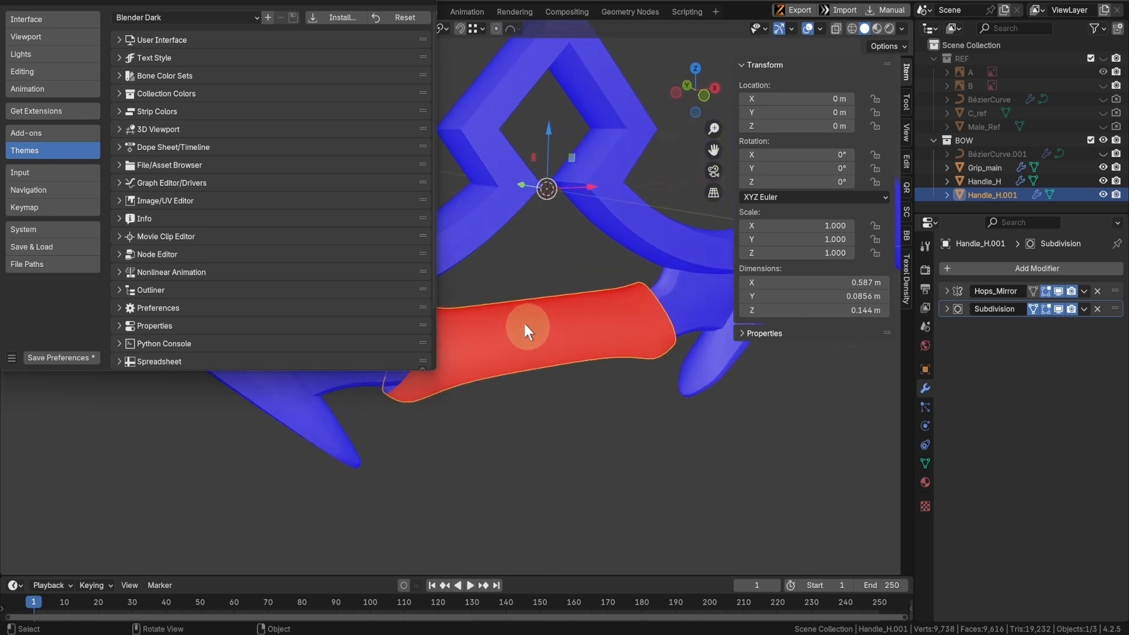
left_click(184, 18)
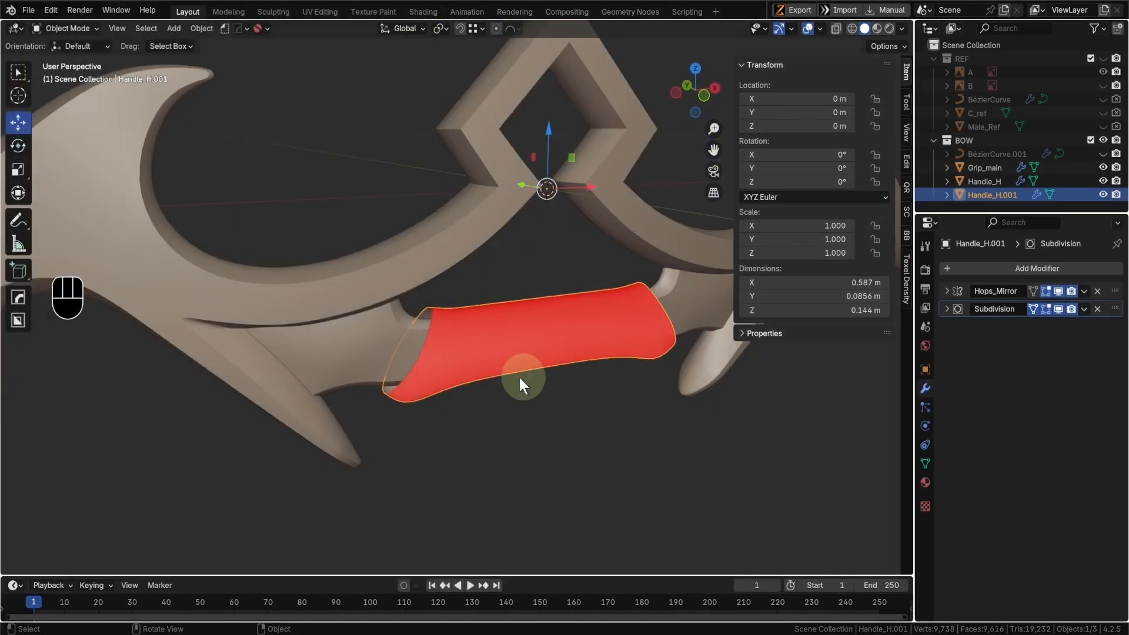
- Select the whole handle mesh and reorient its face normals to point outward
middle_click_drag(518, 375, 428, 379)
scroll(529, 359, "up", 2)
key("Tab")
key("a")
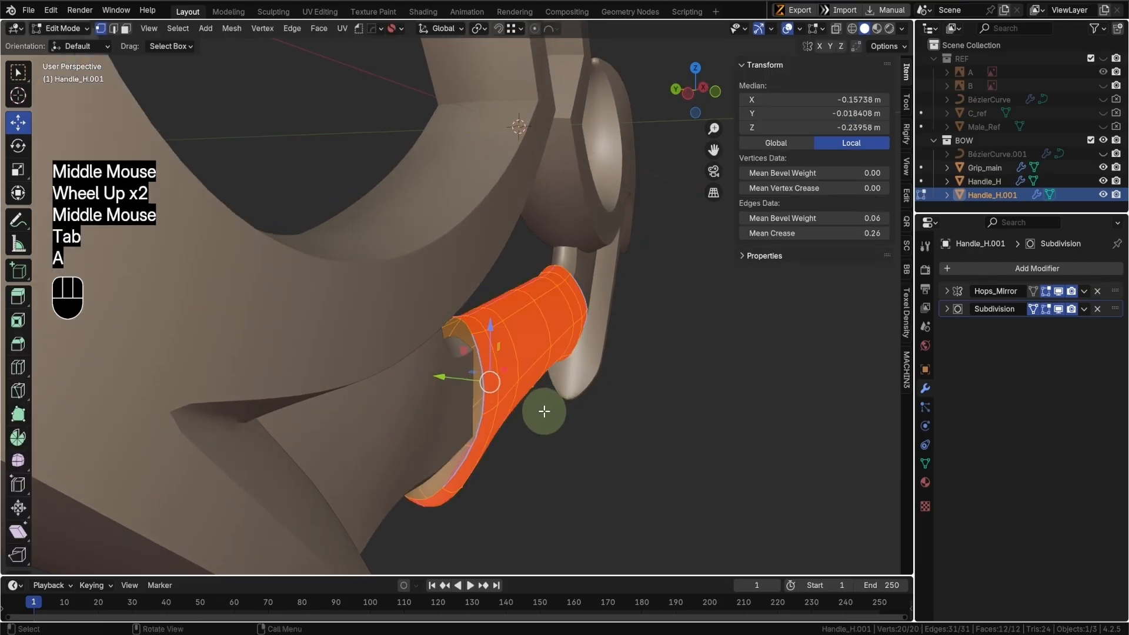
middle_click_drag(536, 416, 458, 456)
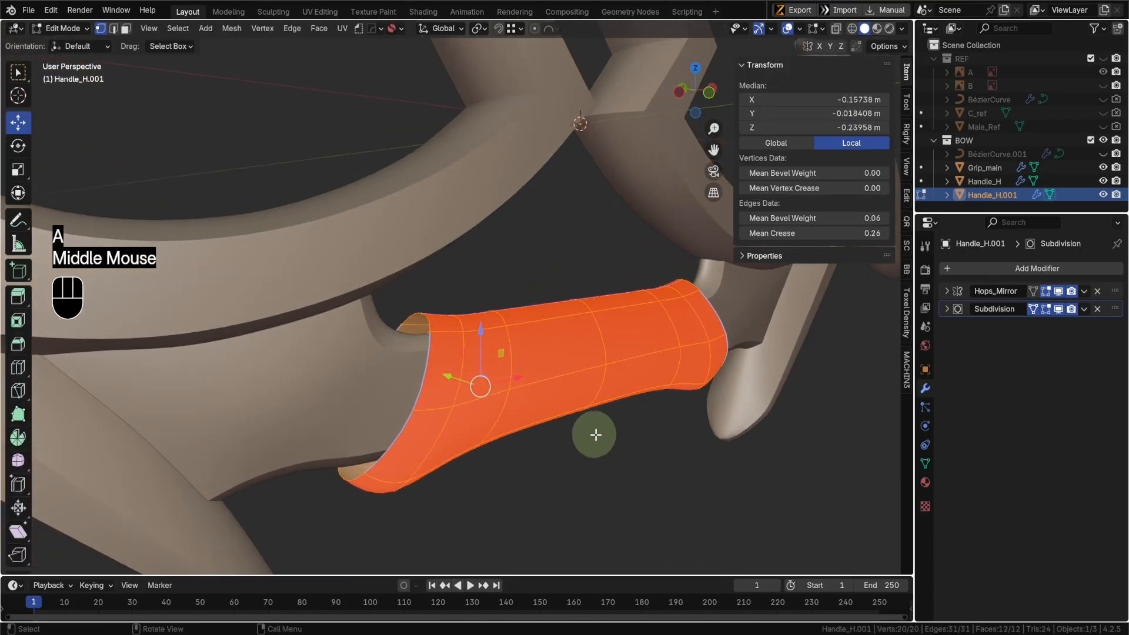
key("alt+n")
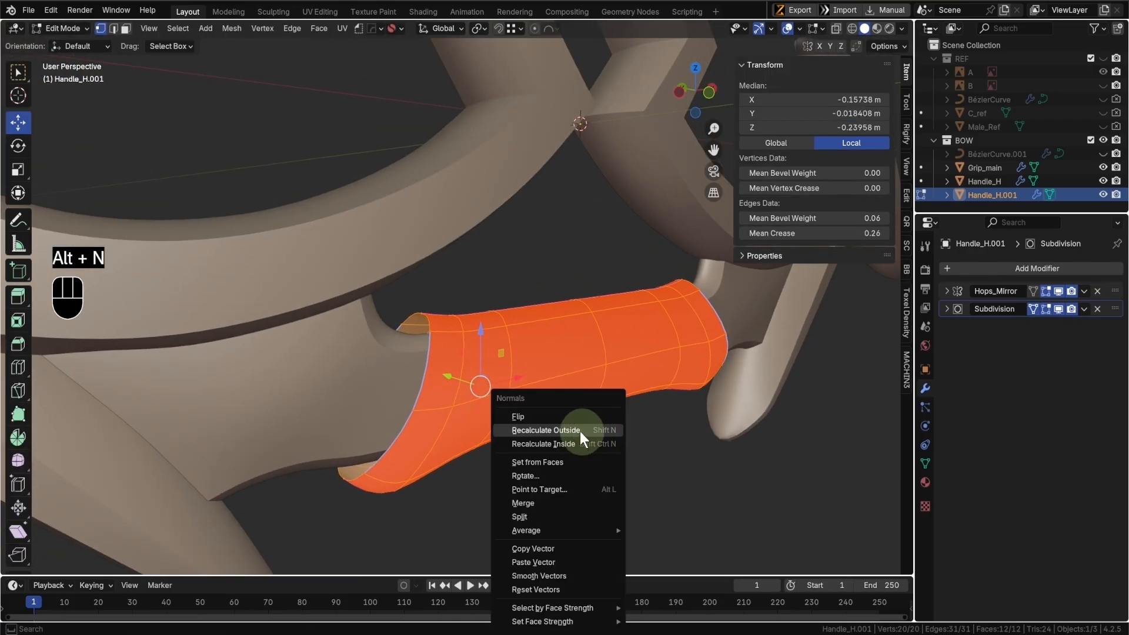
left_click(563, 441)
middle_click_drag(563, 441, 555, 410)
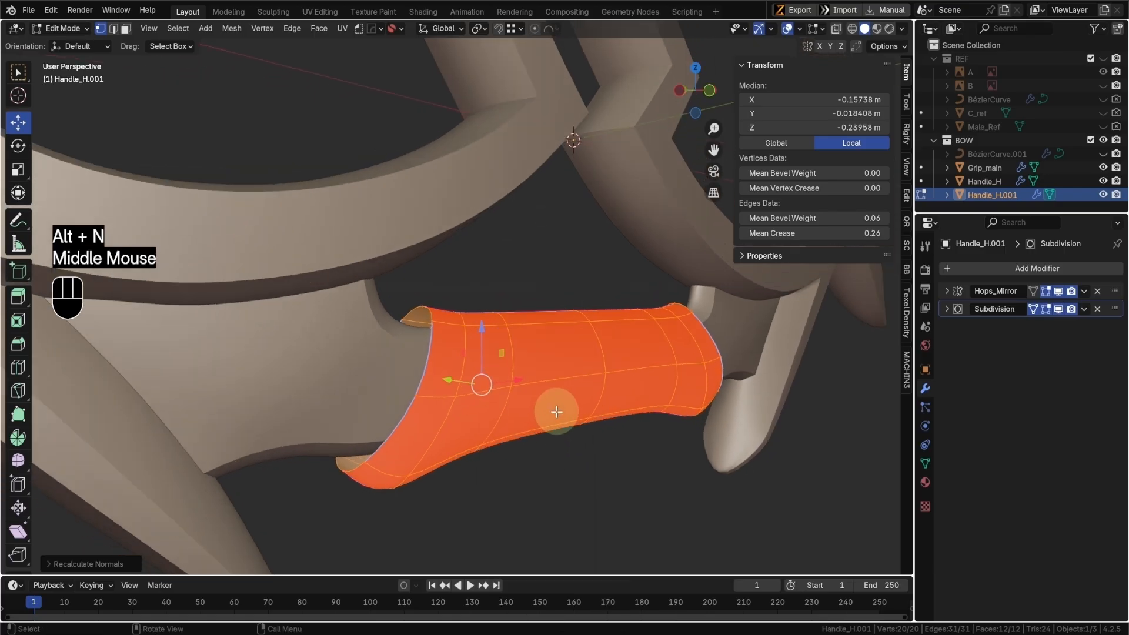
key("alt+n")
left_click(542, 399)
middle_click_drag(543, 399, 416, 431)
key("Tab")
scroll(509, 400, "up", 1)
- Try Studio lighting for the viewport shading and restore the brown MatCap
middle_click_drag(857, 70, 858, 70)
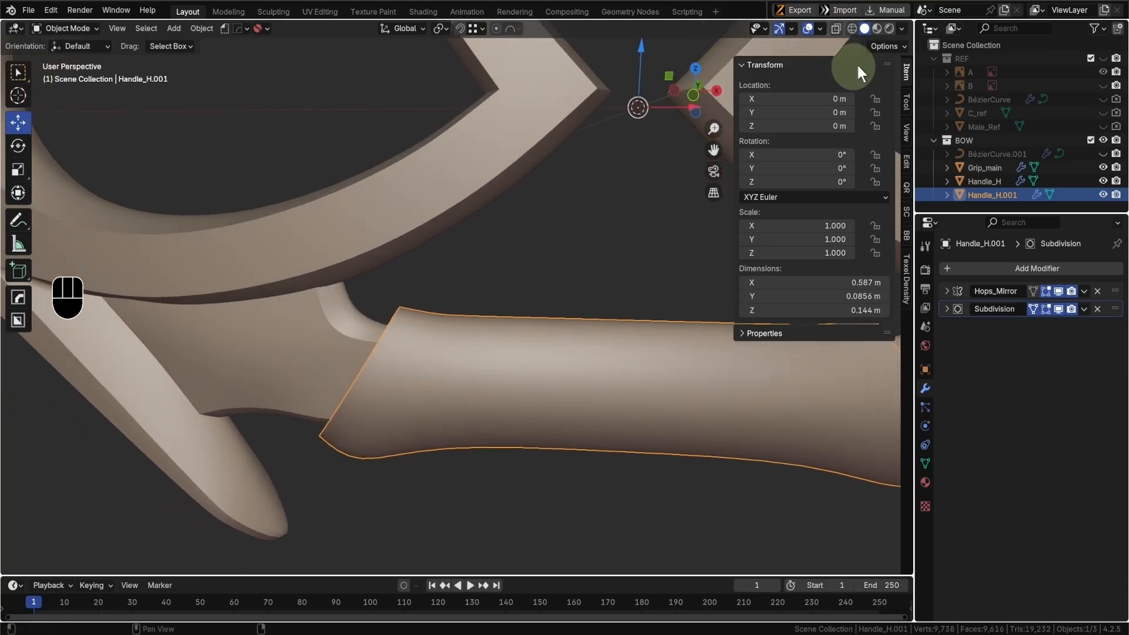
left_click(901, 29)
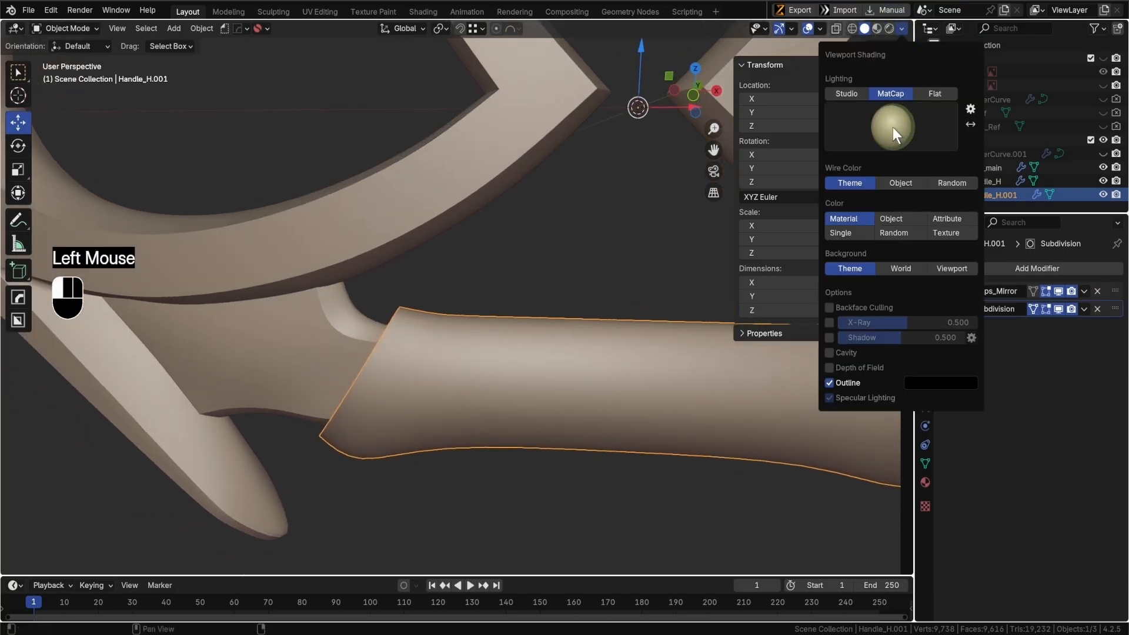
left_click(521, 181)
left_click(902, 27)
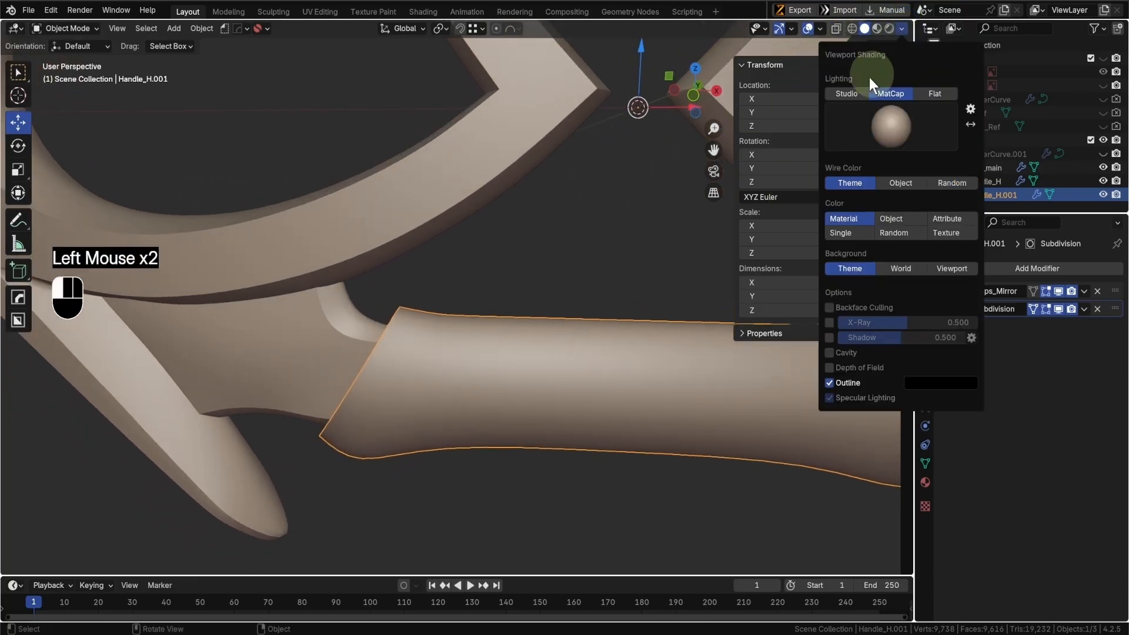
left_click(850, 96)
mouse_move(618, 226)
middle_mouse_down()
mouse_move(540, 239)
mouse_move(600, 239)
mouse_move(467, 164)
mouse_move(444, 168)
middle_mouse_up()
scroll(443, 169, "up", 1)
scroll(443, 169, "down", 3)
left_click(901, 28)
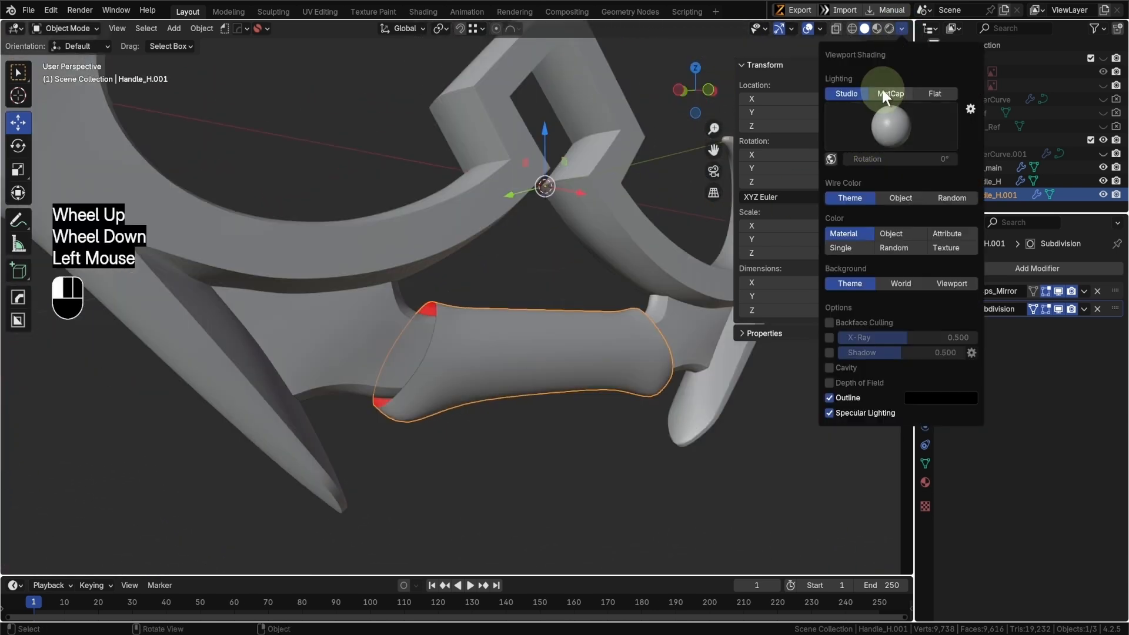
left_click(885, 94)
left_click(859, 141)
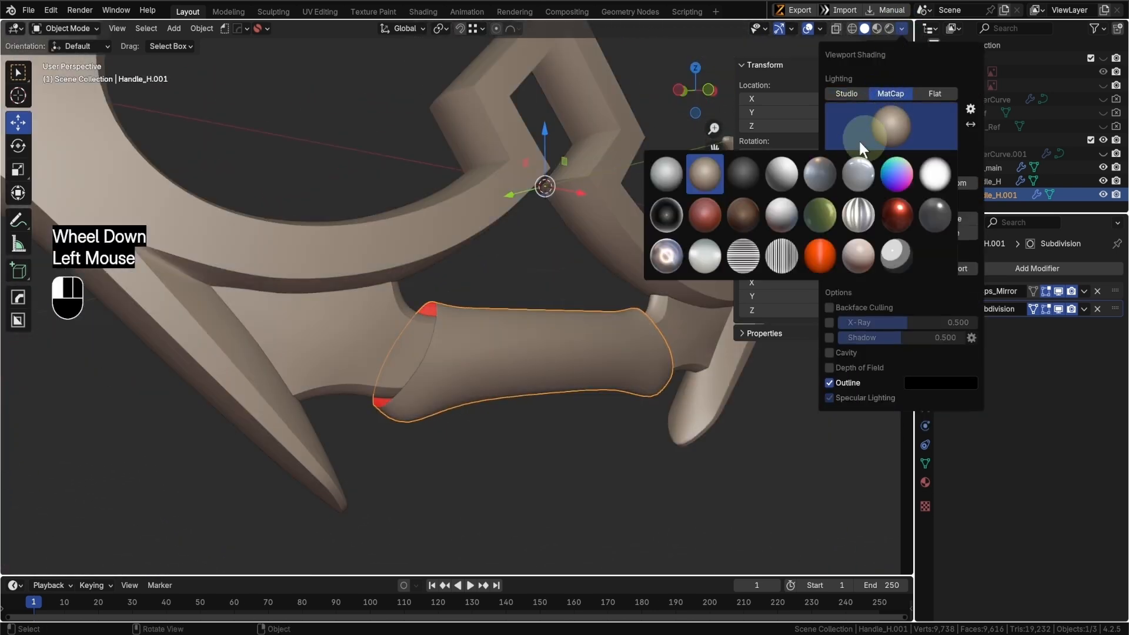
left_click(711, 181)
- Turn off the Face Orientation overlay and check the handle's shading
middle_click_drag(902, 87, 821, 31)
left_click(820, 28)
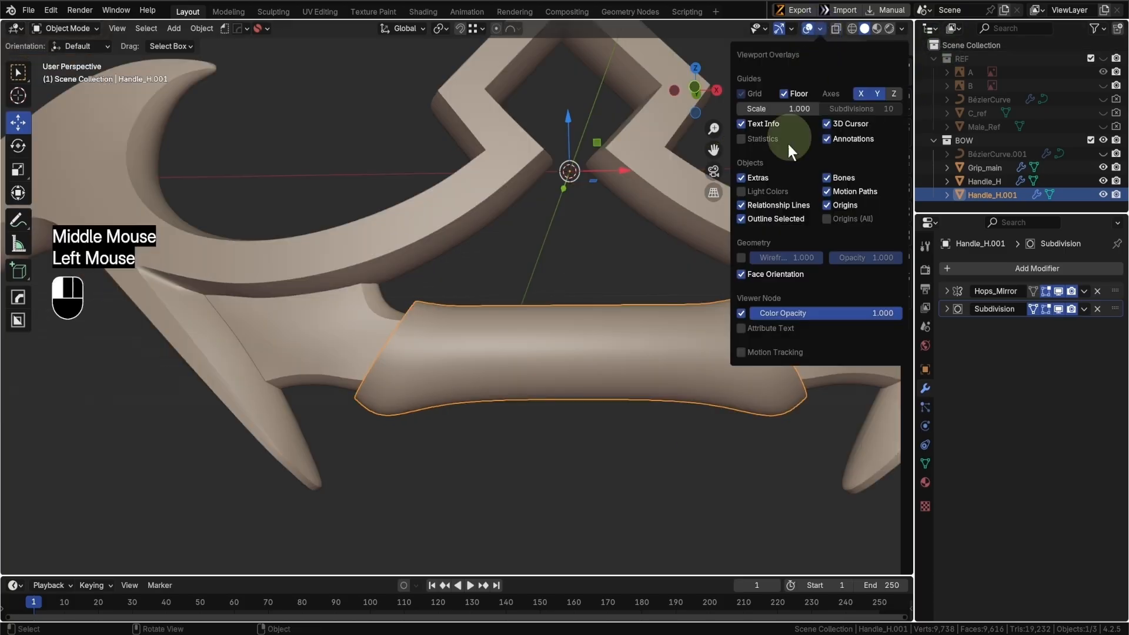
middle_click_drag(527, 372, 569, 389)
scroll(569, 389, "up", 1)
scroll(569, 389, "down", 2)
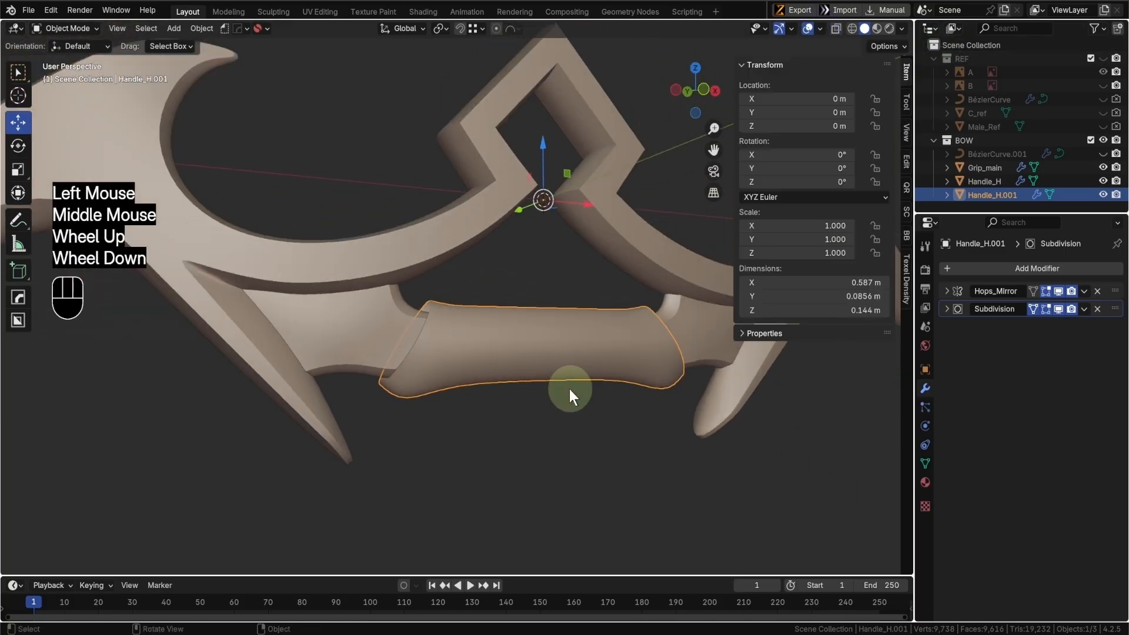
- Extrude the handle's slanted end edge loop in place and scale it inward to about 0.6
key("KP_1")
scroll(498, 394, "up", 1)
middle_click_drag(498, 394, 458, 382, "shift")
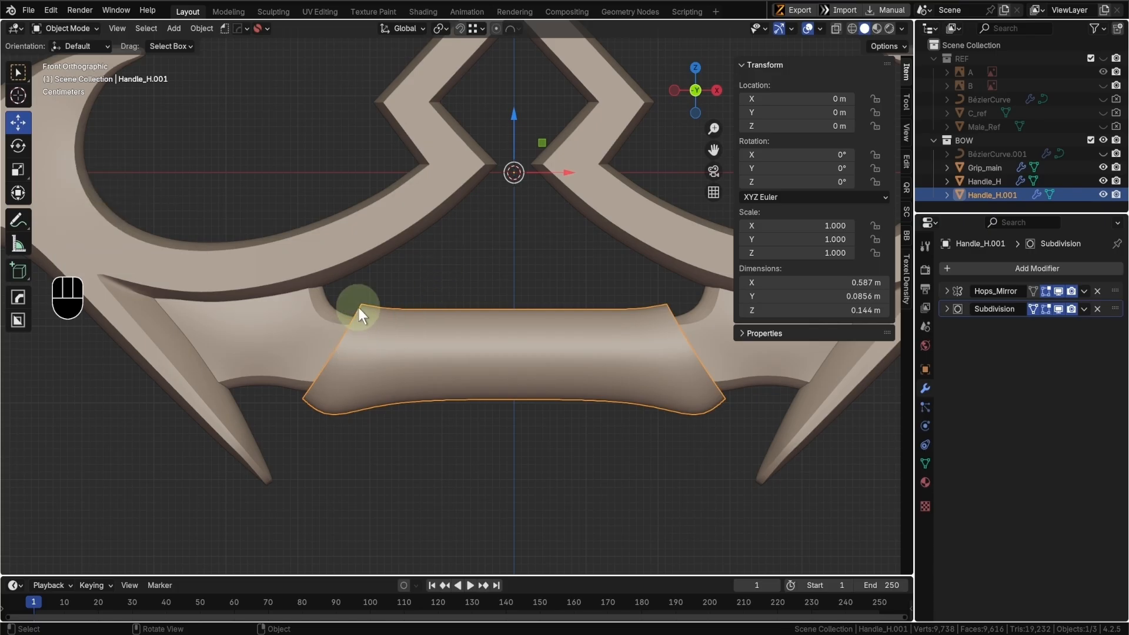
key("Tab")
mouse_move(499, 376)
middle_mouse_down()
mouse_move(517, 365)
mouse_move(499, 353)
mouse_move(509, 359)
middle_mouse_up()
left_click(514, 364, "alt")
scroll(466, 330, "up", 2)
middle_click_drag(466, 330, 534, 378)
key("e")
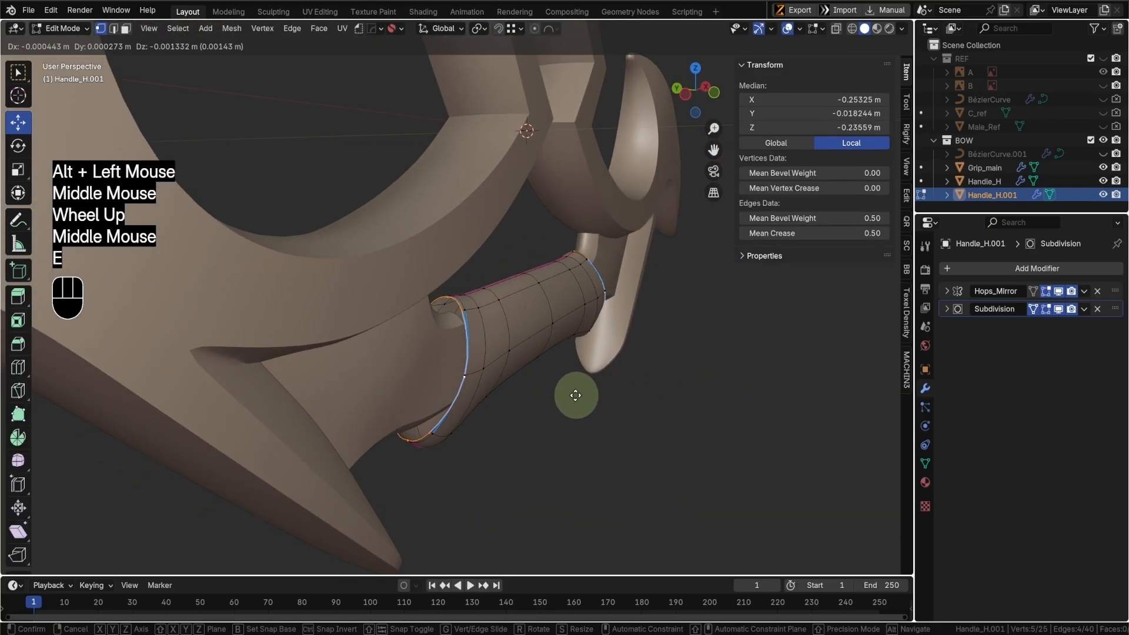
right_click(594, 397)
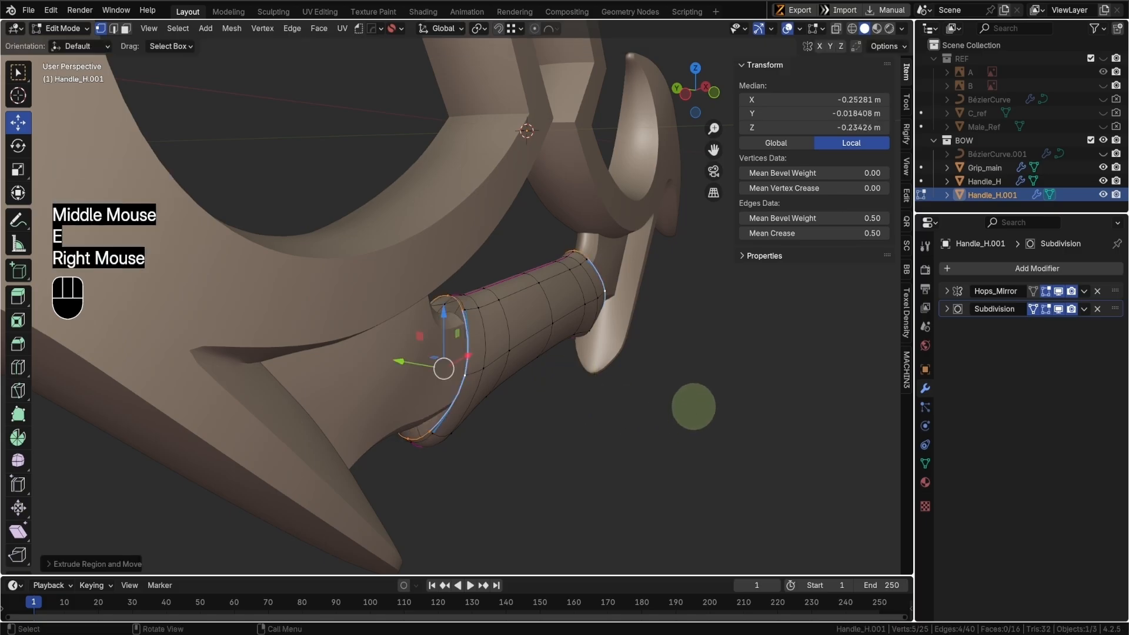
key("s")
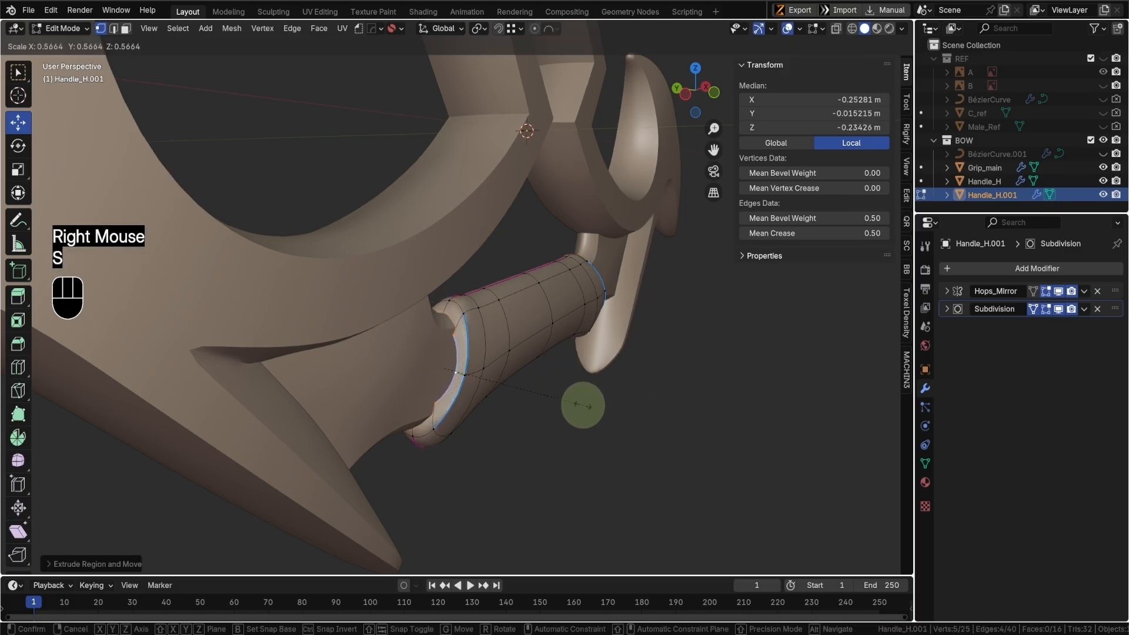
left_click(597, 407)
- Scale the extruded inner end loop along Y to about 0.2
key("s")
key("y")
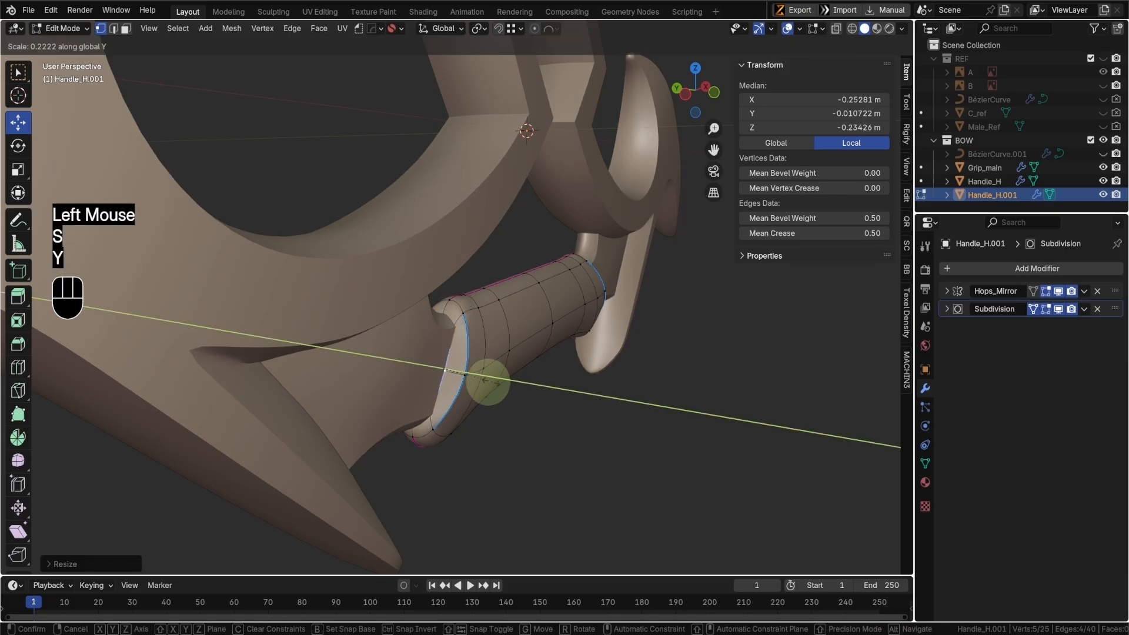
left_click(487, 383)
middle_click_drag(491, 381, 559, 365)
middle_click_drag(558, 365, 471, 340)
scroll(535, 405, "up", 2)
- Set the mean bevel weight of the handle's slanted end edge loop to 1.00 and raise its crease to the maximum
key("Tab")
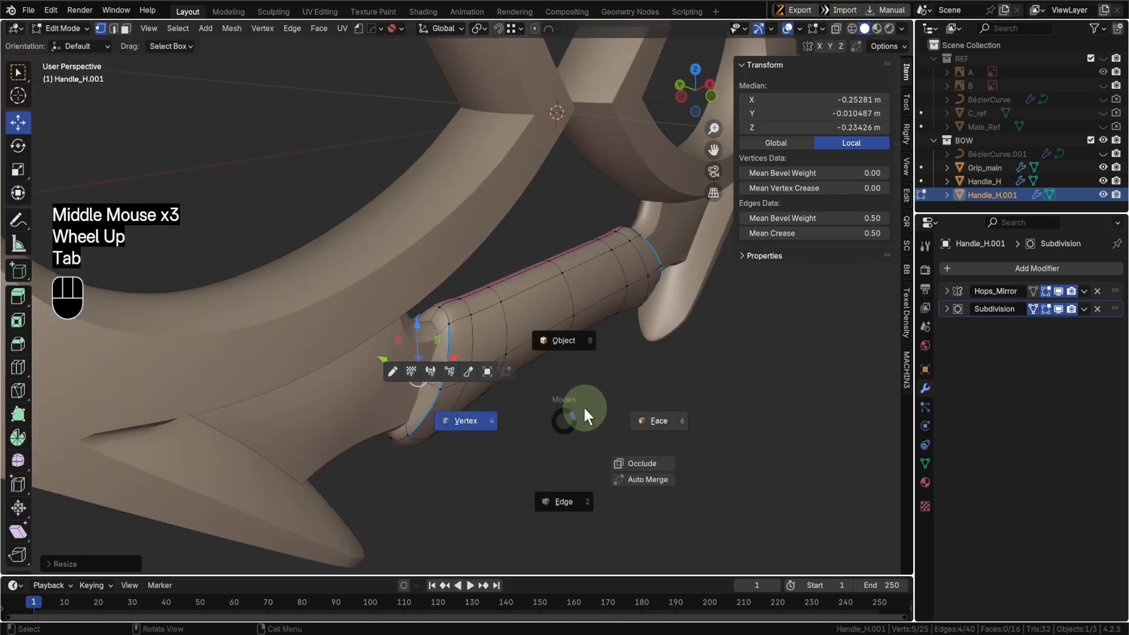
key("Tab")
middle_click_drag(582, 406, 456, 350)
left_click(434, 363, "alt")
left_click_drag(788, 219, 887, 219)
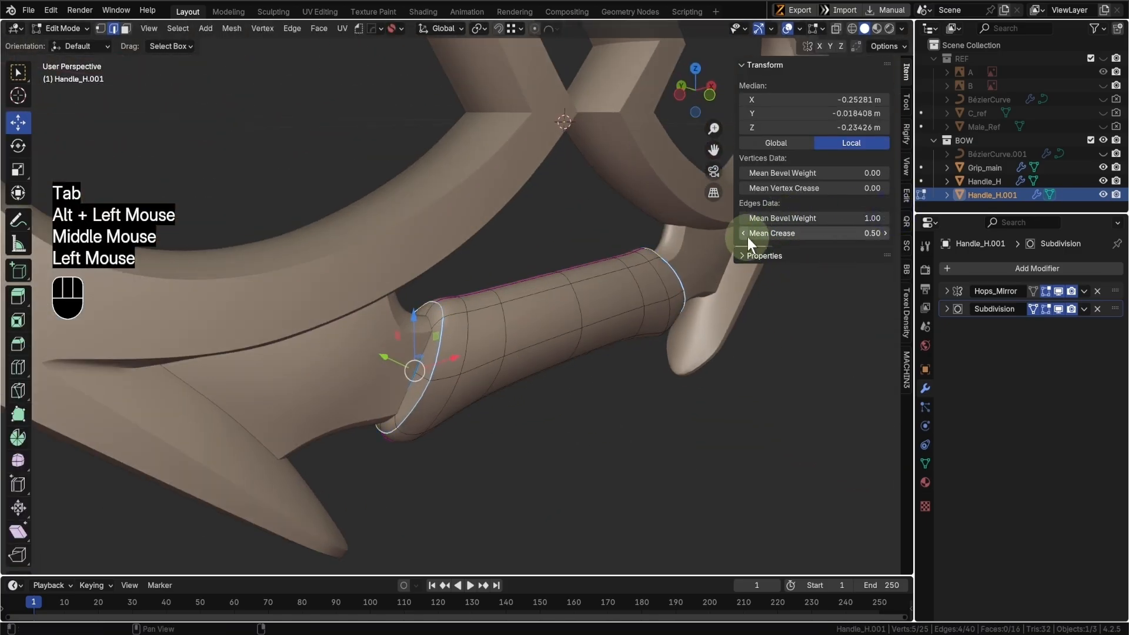
left_click_drag(747, 236, 882, 237)
middle_click_drag(454, 462, 433, 348)
key("ctrl+e")
left_click(439, 422)
scroll(456, 329, "up", 1)
key("Tab")
- Set the mean crease of the slanted edge loop just inside the handle's end to 1.00
key("KP_1")
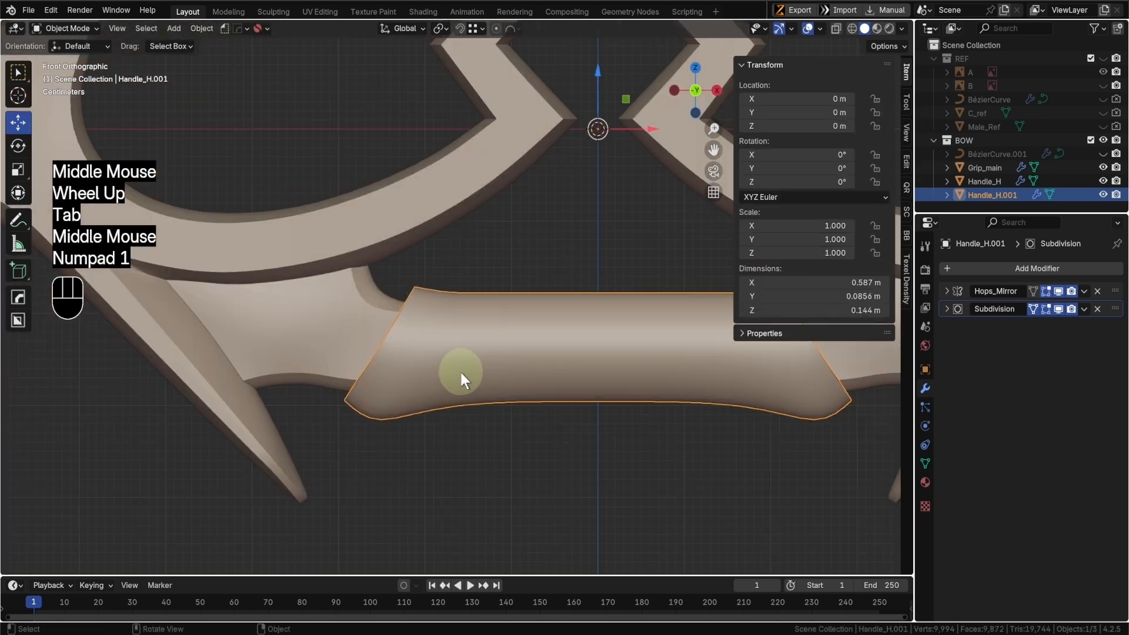
middle_click_drag(460, 421, 428, 435, "shift")
scroll(428, 434, "up", 1, "shift")
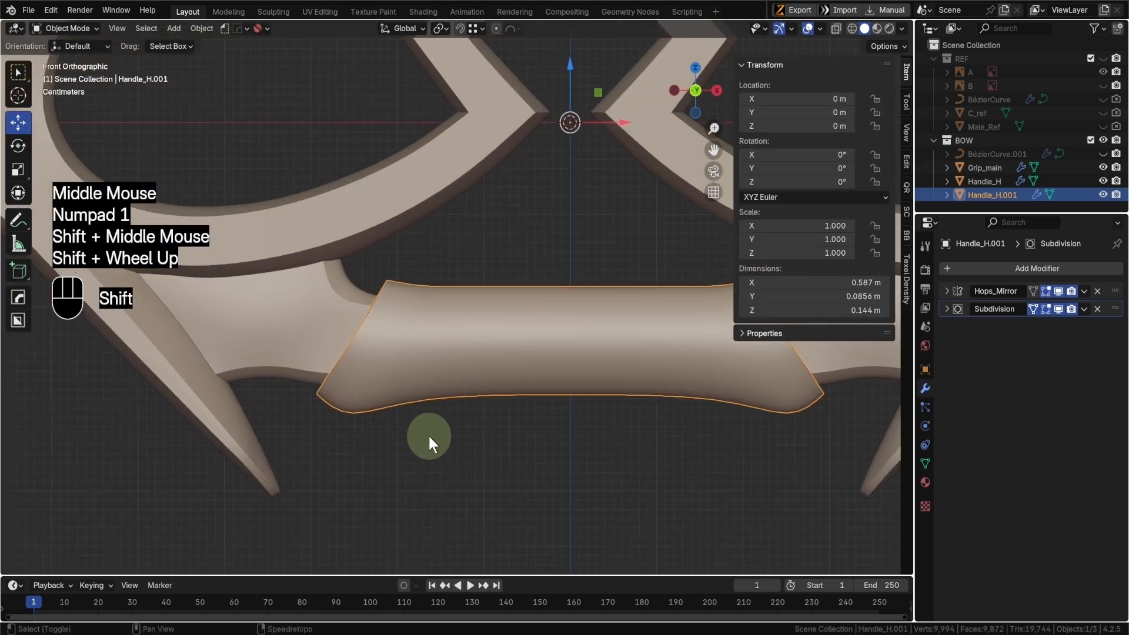
scroll(402, 336, "down", 1)
left_click(440, 369)
key("Tab")
left_click(397, 351, "alt")
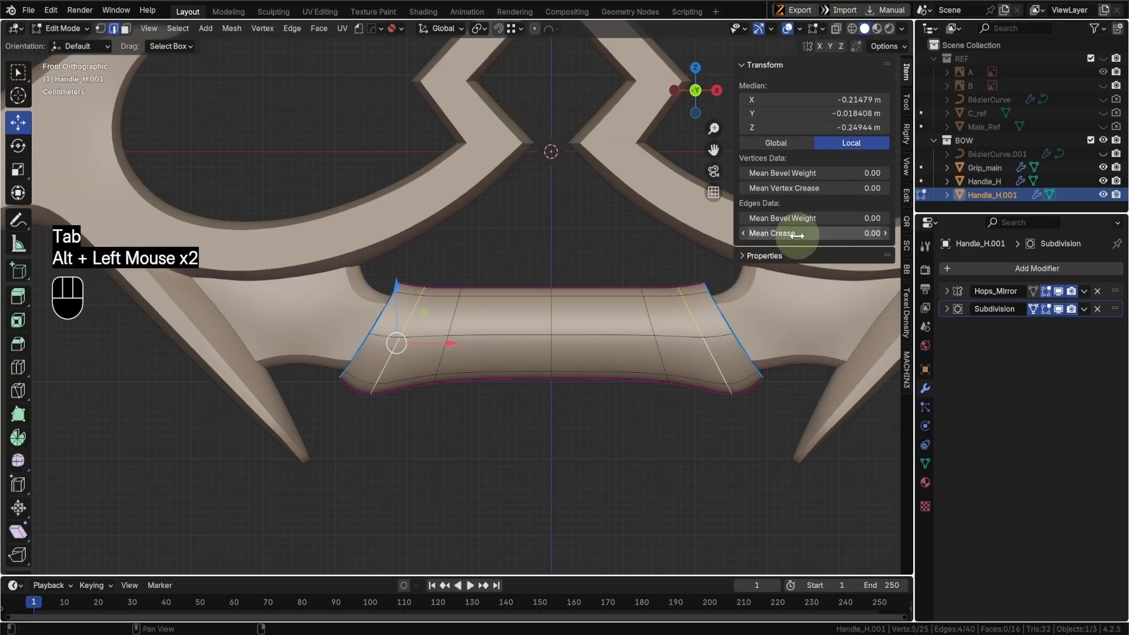
left_click_drag(812, 233, 841, 234)
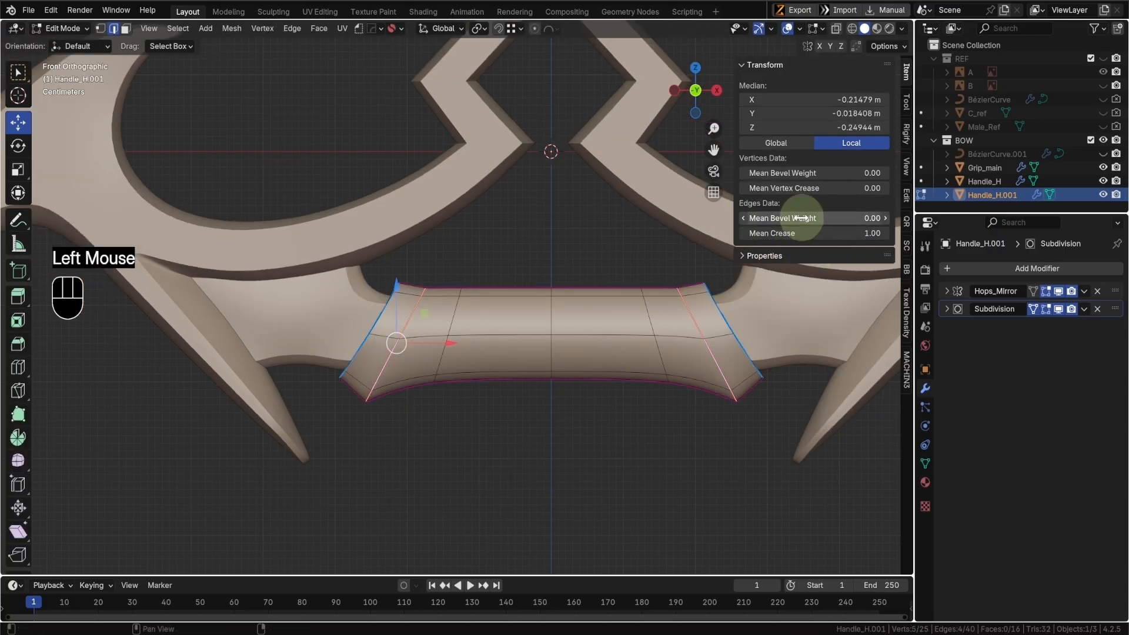
- Check the creased handle end from an angle and undo the last three changes
middle_click_drag(431, 390, 527, 373)
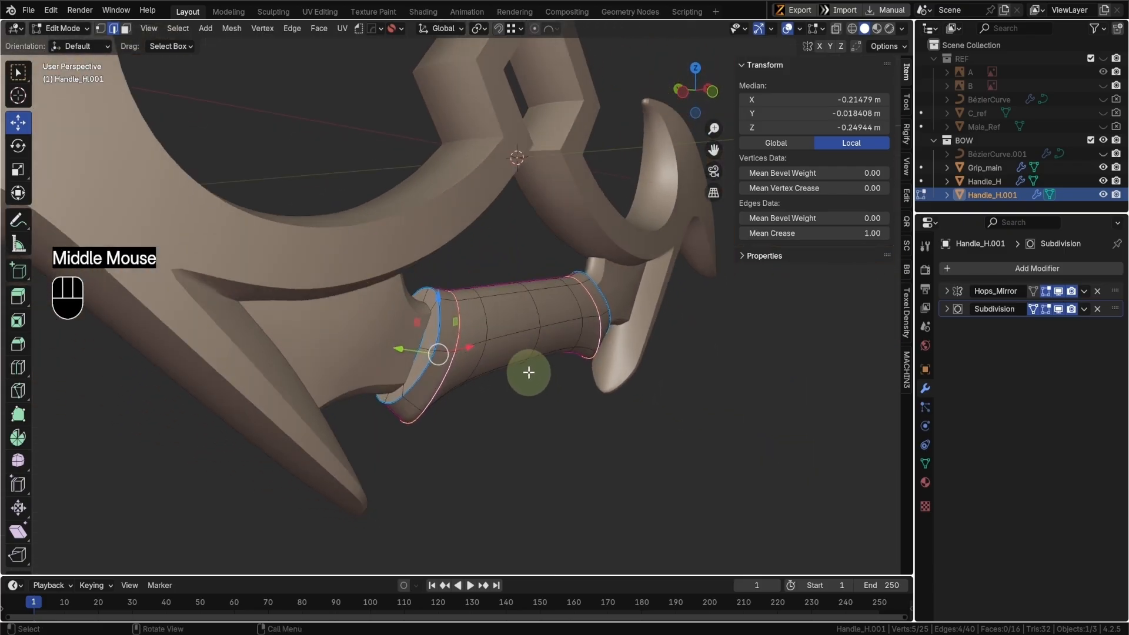
key("KP_1")
key("ctrl+z")
key("ctrl+z")
key("ctrl+z")
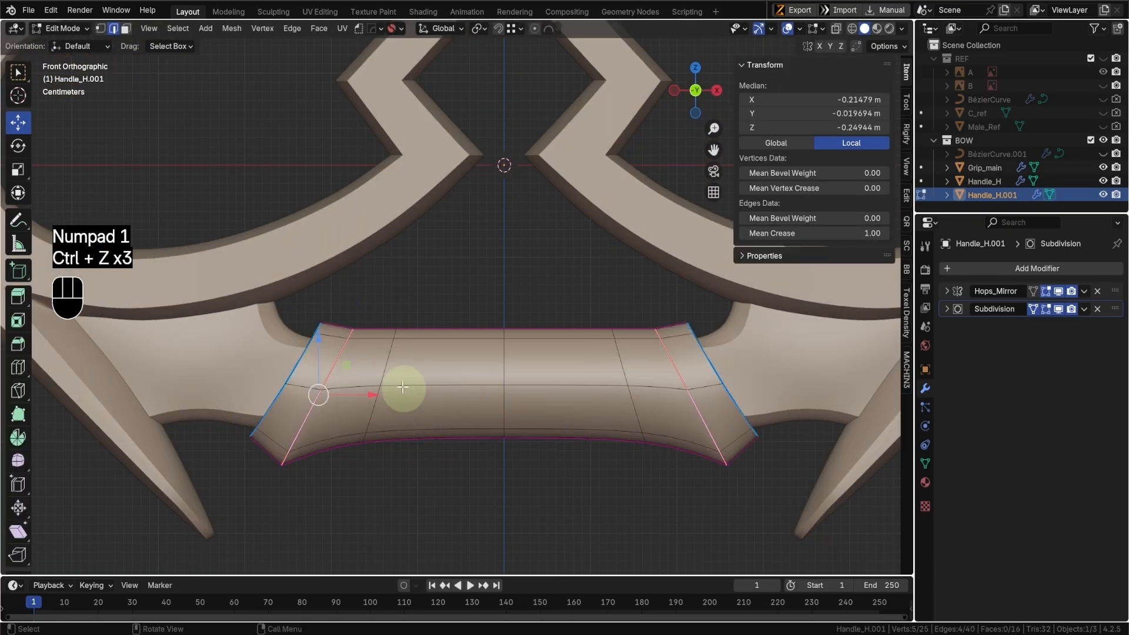
- Edge-slide the upper and lower lengthwise loops on the handle's front slightly toward its middle
left_click(371, 343, "alt")
key("g")
key("g")
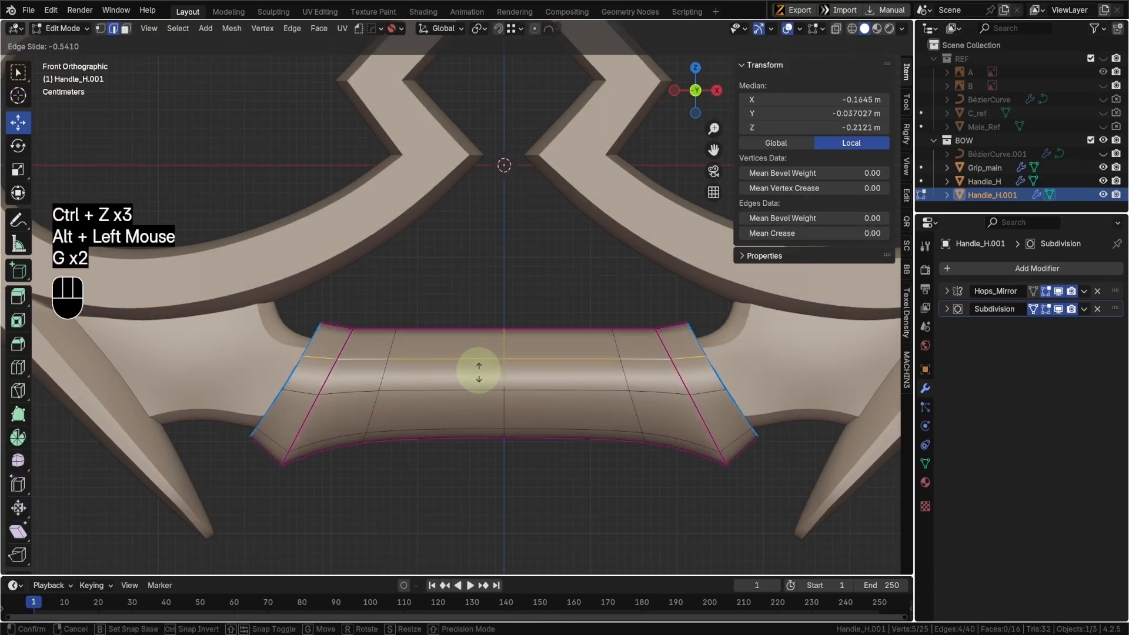
left_click(478, 365)
left_click(415, 430, "alt")
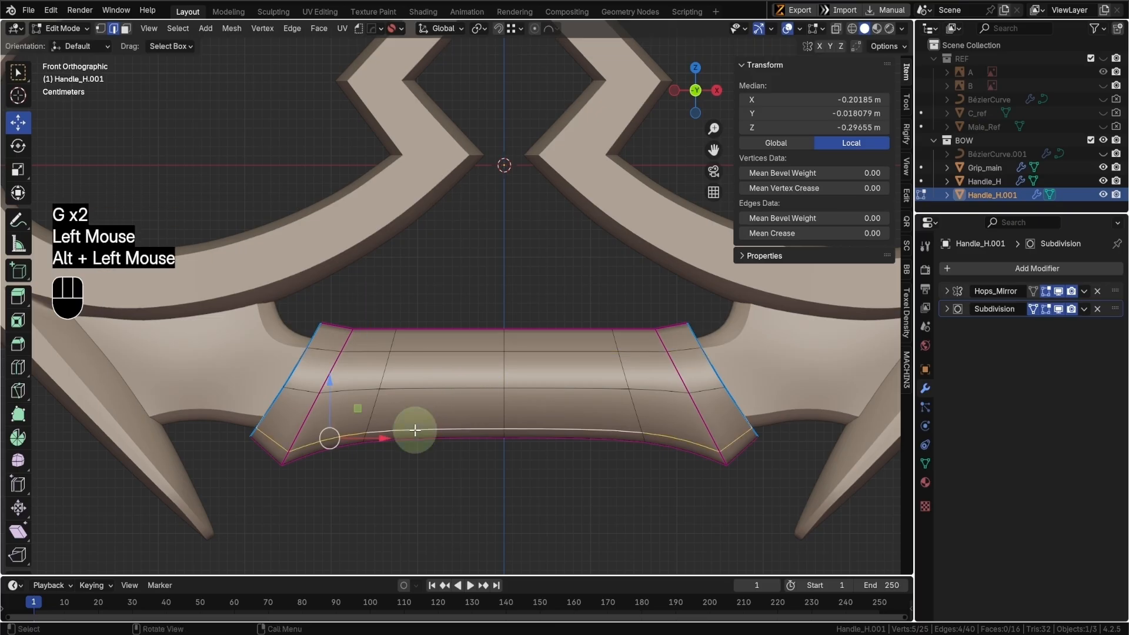
key("g")
key("g")
left_click(417, 425)
key("Tab")
middle_click_drag(436, 372, 559, 430)
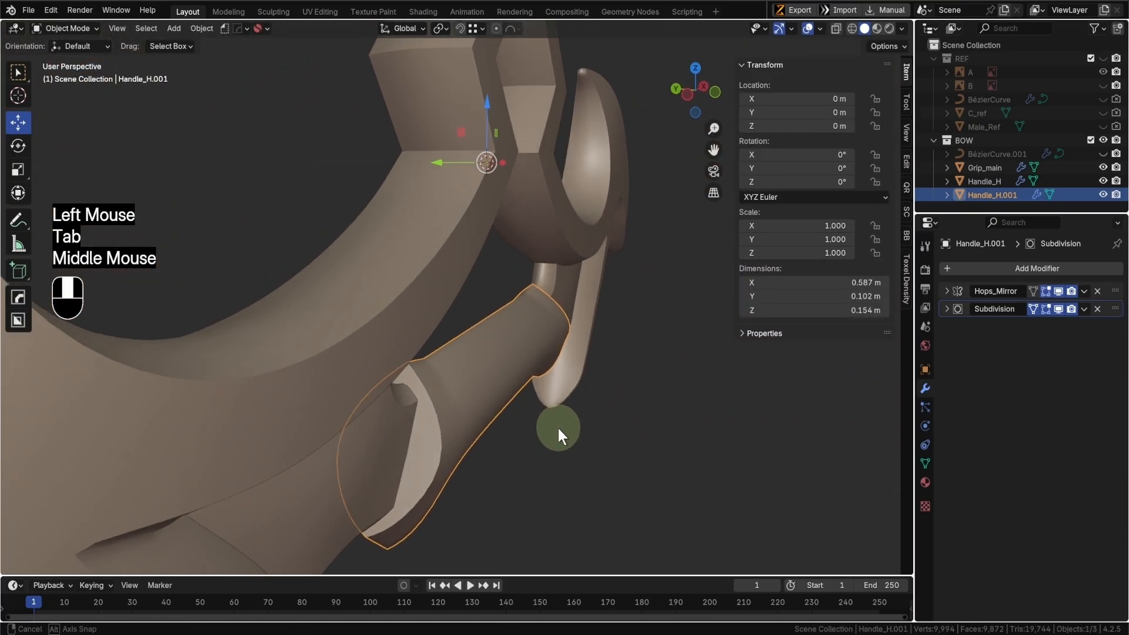
- Remove the crease from the lengthwise seam along the handle's upper edge by setting its mean crease to 0.00
key("ctrl+z")
left_click(458, 336, "alt")
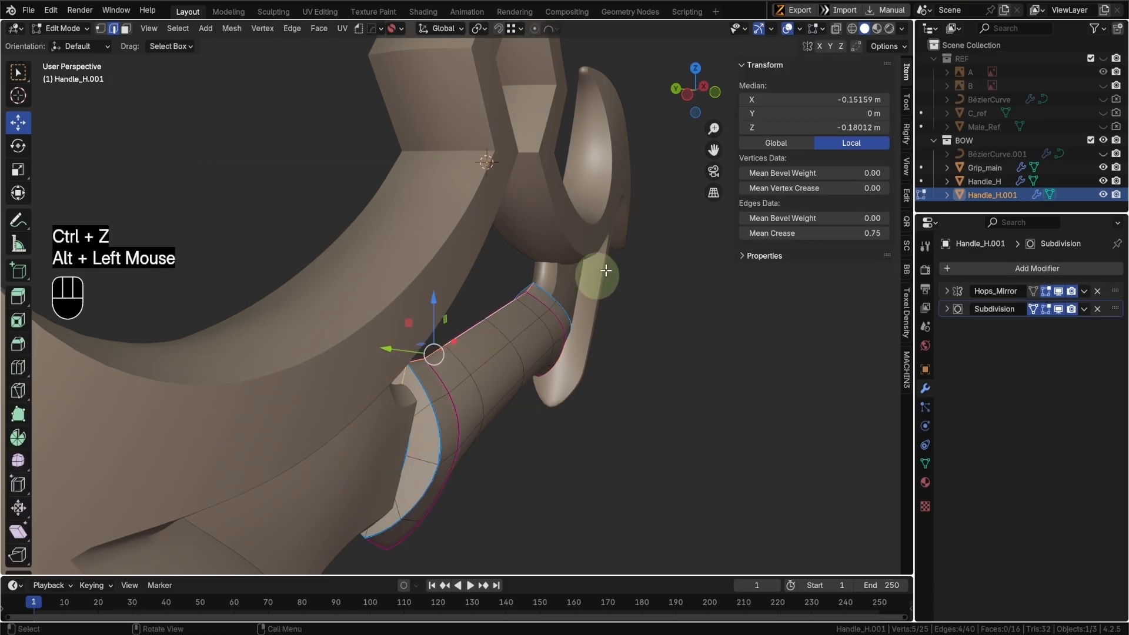
left_click_drag(831, 237, 716, 235)
scroll(456, 423, "up", 3)
middle_click_drag(456, 423, 398, 416)
key("KP_1")
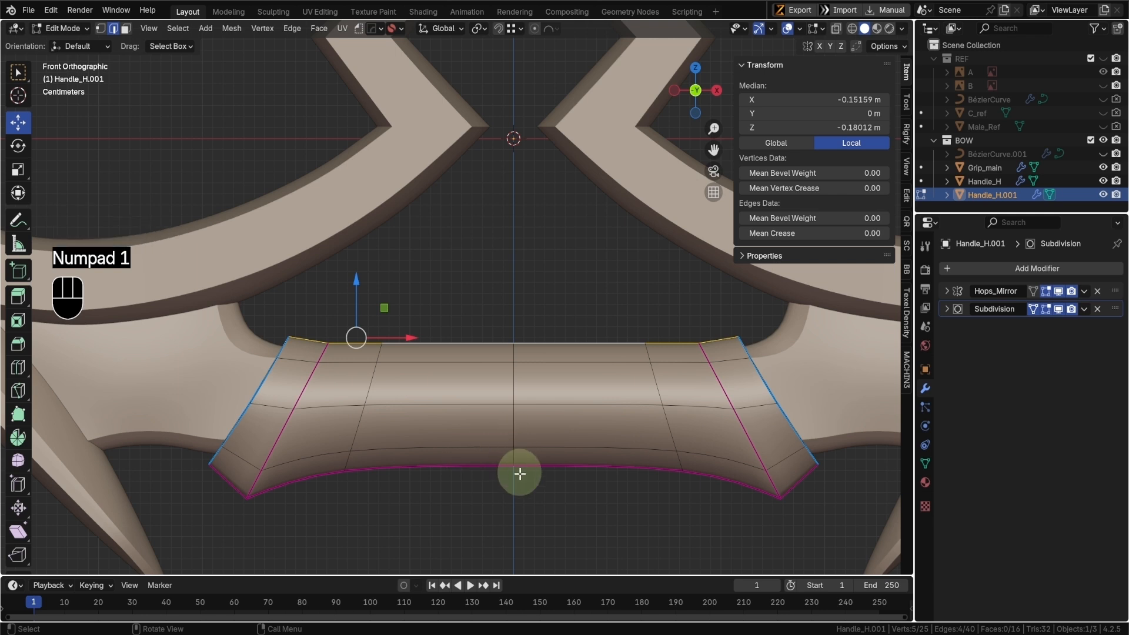
key("Tab")
scroll(548, 494, "down", 1)
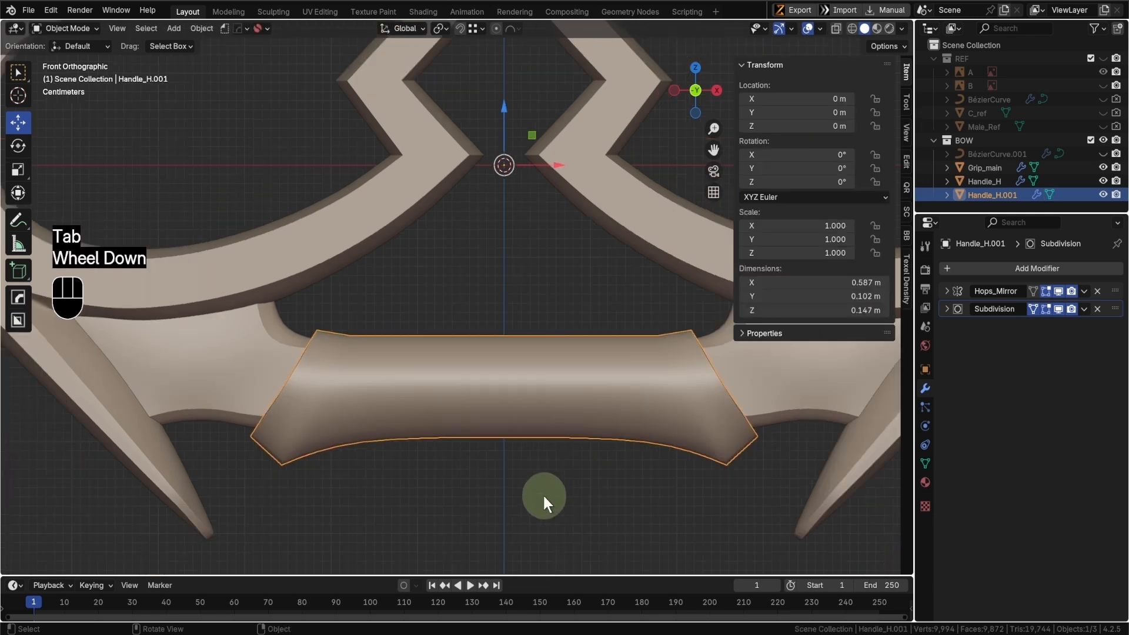
- Raise the upper corner vertices of the handle's slanted end by about 0.005 m in the front view
mouse_move(505, 485)
middle_mouse_down("shift")
mouse_move(437, 479)
mouse_move(538, 479)
mouse_move(489, 487)
middle_mouse_up("shift")
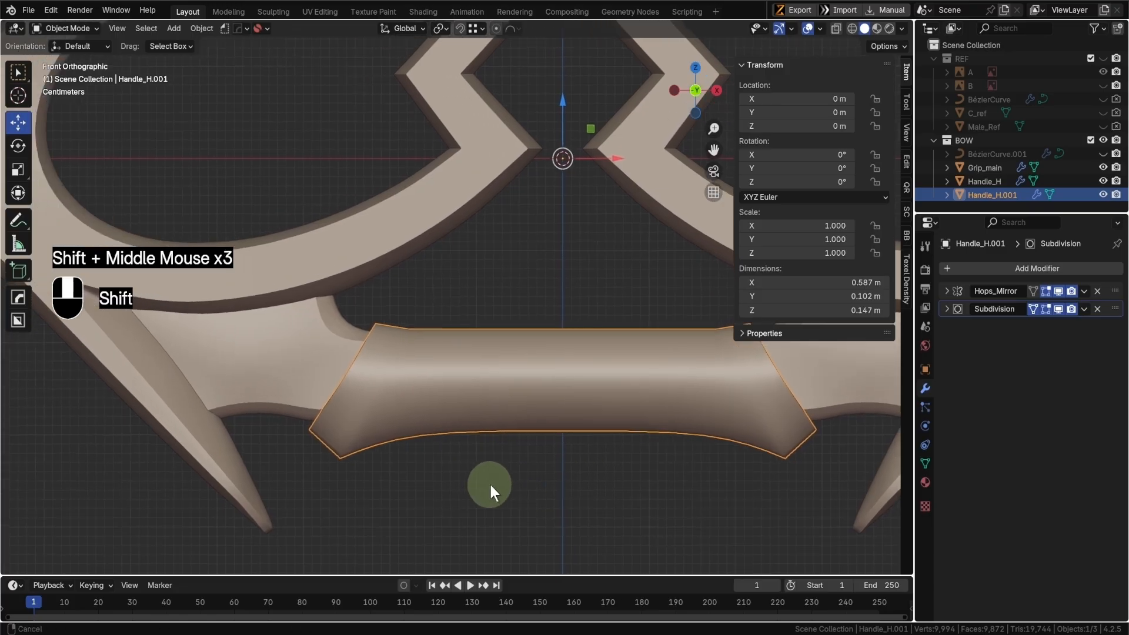
scroll(479, 411, "up", 1, "shift")
key("Tab")
left_click(345, 232)
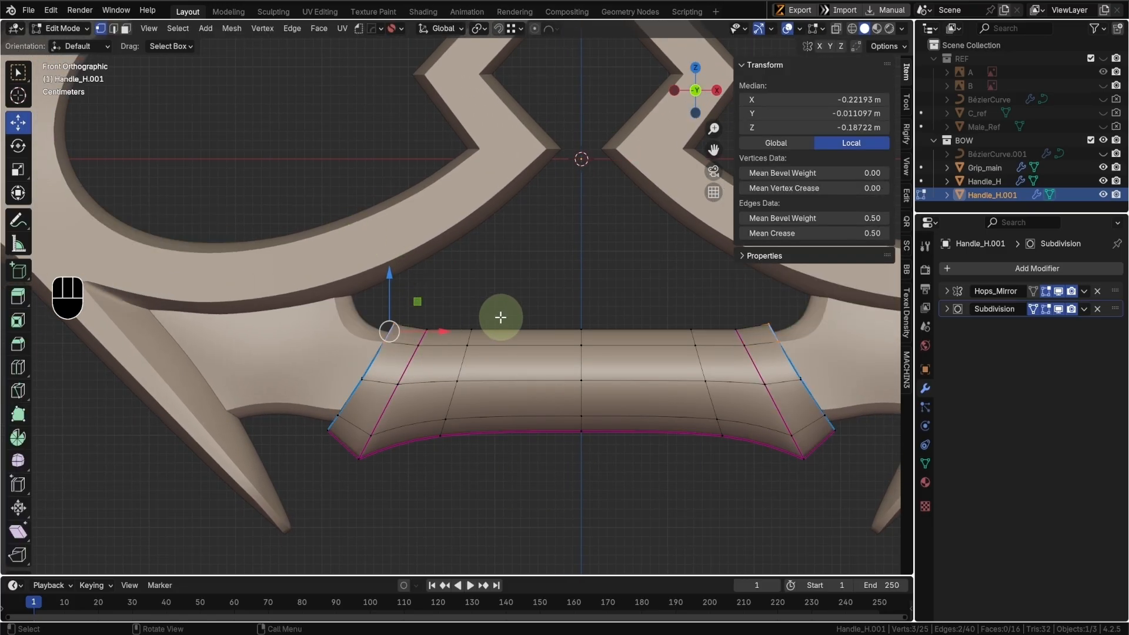
key("g")
left_click(512, 300, "shift")
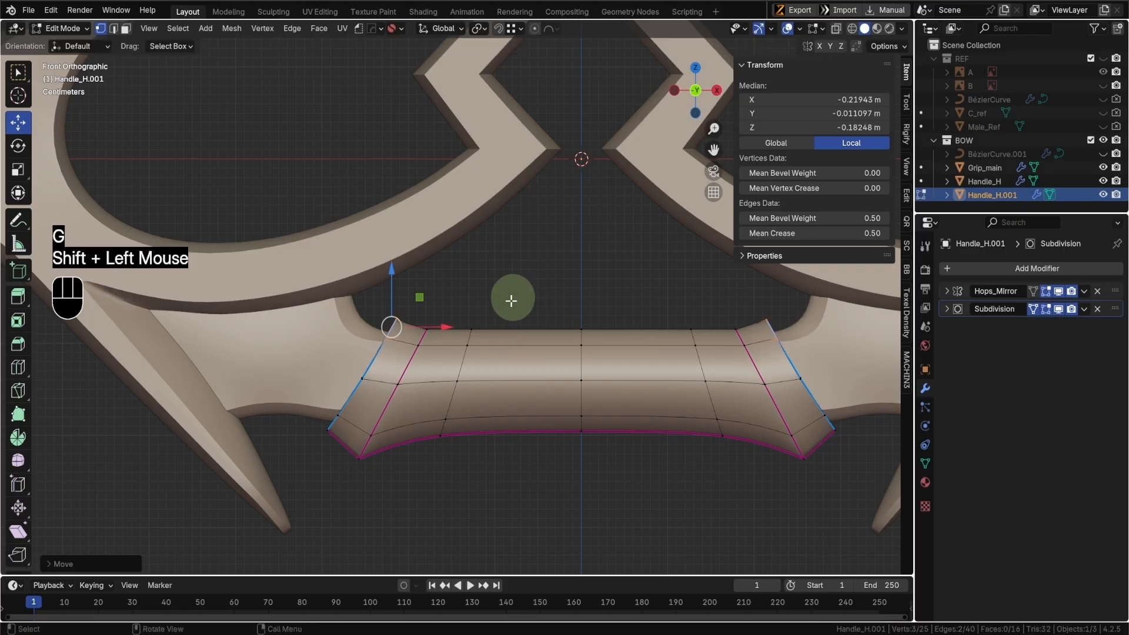
- Move the upper vertices of the handle's creased slanted loop up by about 0.003 m and select the neighbouring upper vertices
key("shift+z")
left_click(406, 325)
key("shift+z")
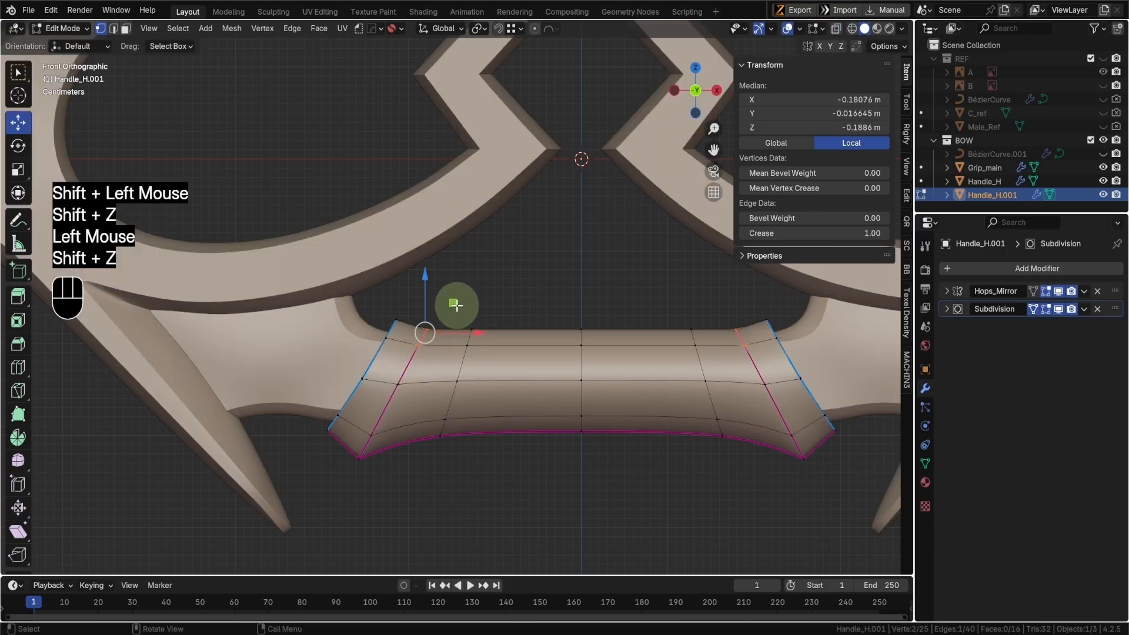
key("g")
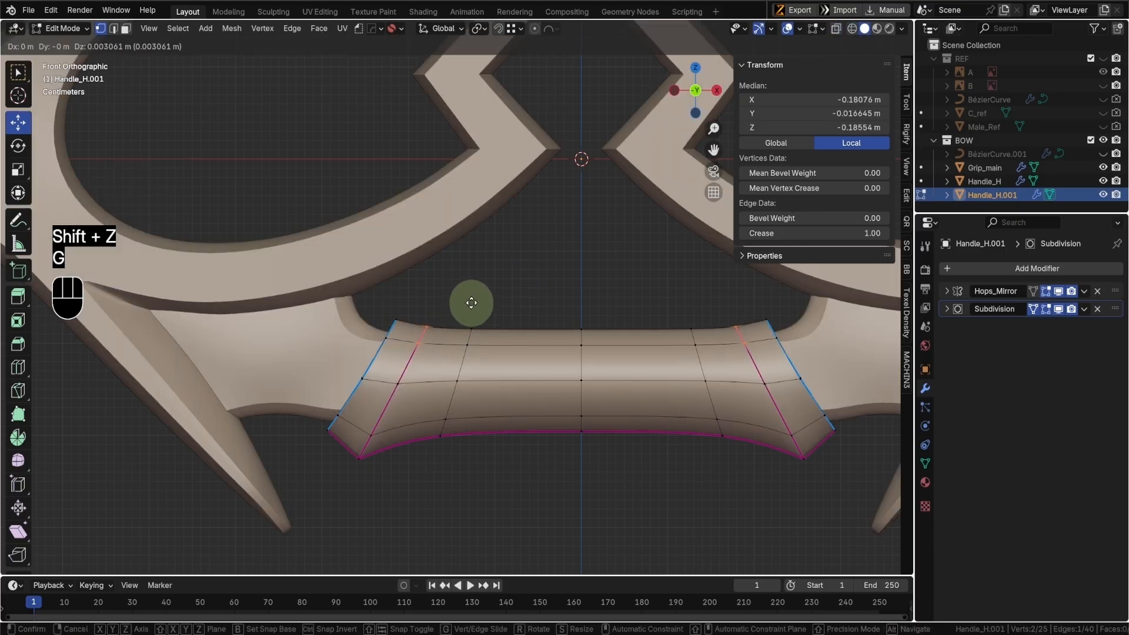
left_click(471, 302)
middle_click_drag(447, 392, 550, 488, "shift")
key("shift+z")
mouse_move(519, 347)
left_mouse_down()
mouse_move(617, 405)
mouse_move(577, 377)
left_mouse_up()
key("shift+z")
middle_click_drag(620, 395, 549, 340, "shift")
key("Tab")
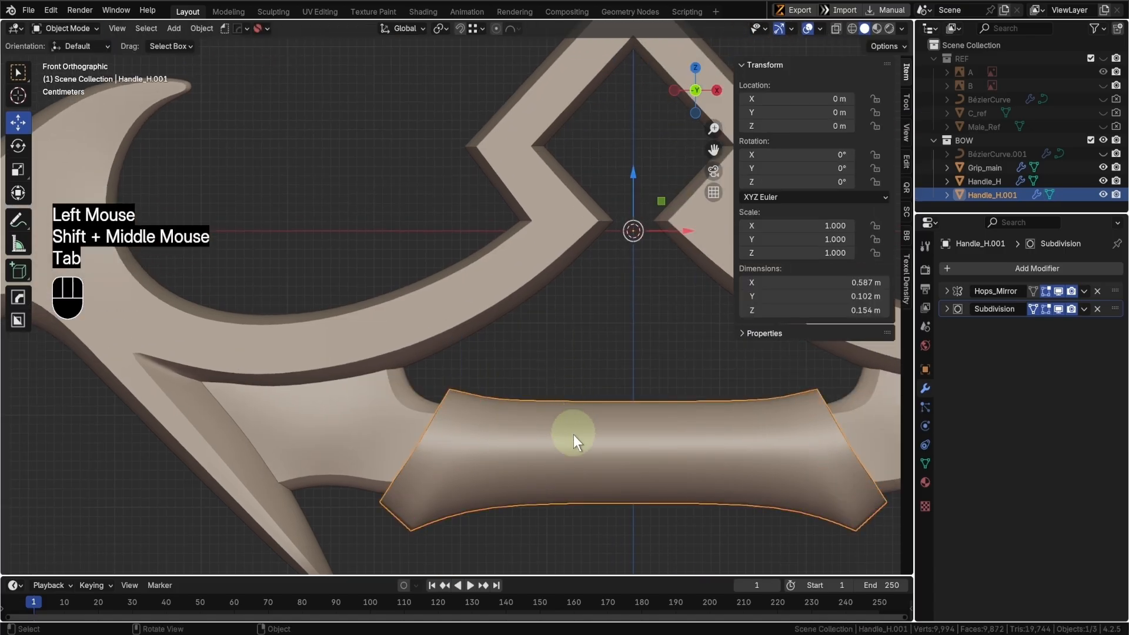
- Scale the whole handle mesh along Y to about 0.69
middle_click_drag(574, 439, 664, 420, "shift")
scroll(600, 386, "up", 1, "shift")
scroll(599, 414, "down", 2)
scroll(434, 380, "up", 1)
key("Tab")
key("a")
key("s")
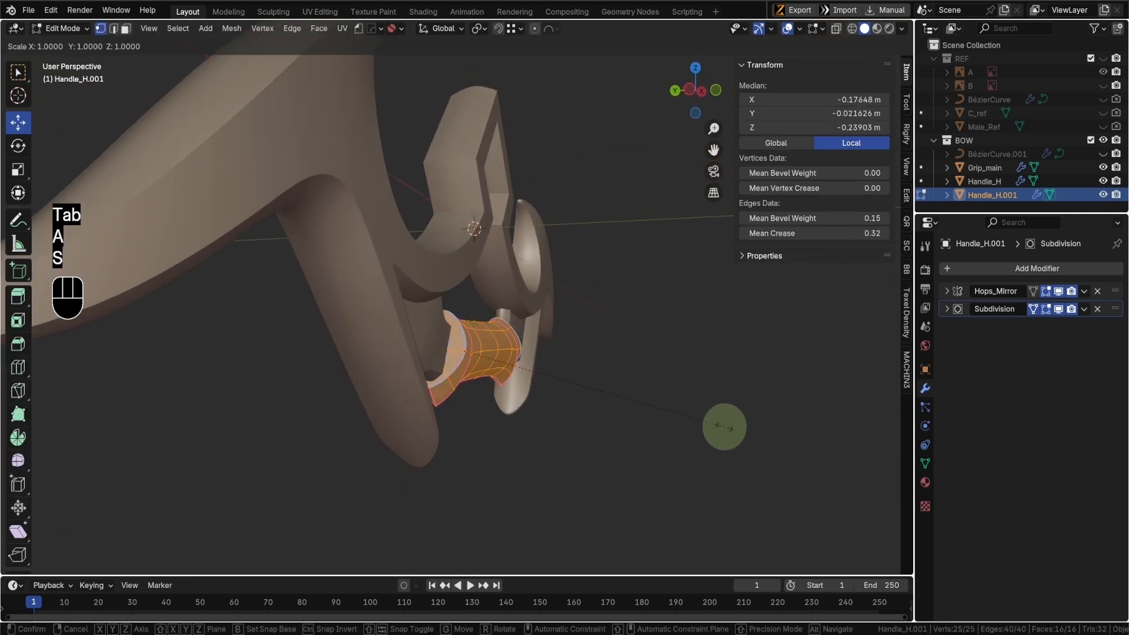
key("y")
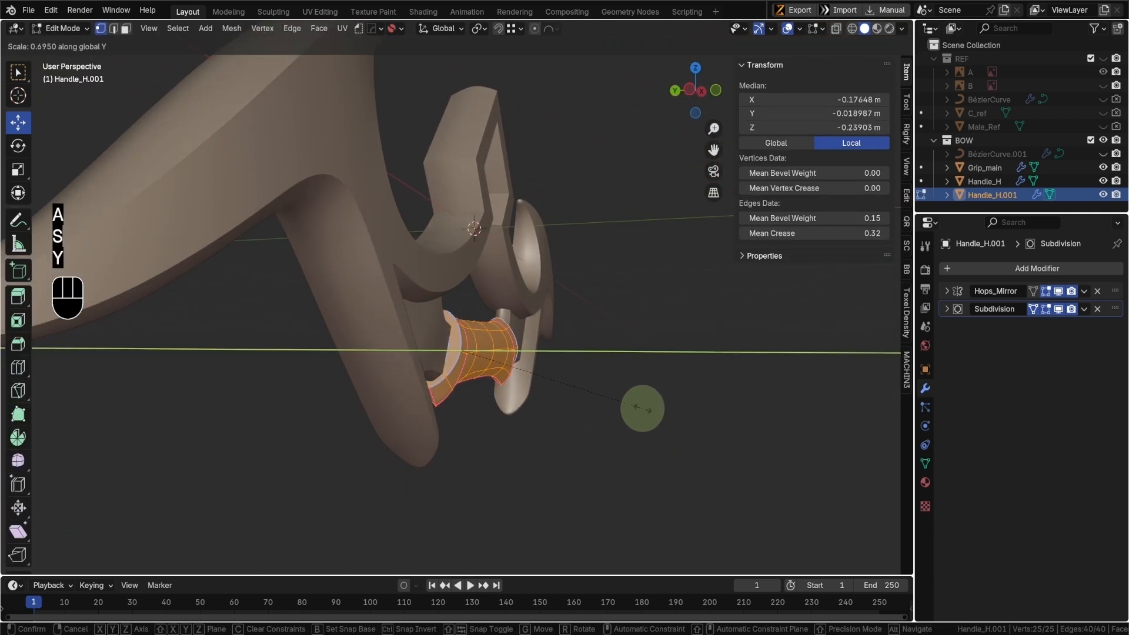
left_click(642, 408)
middle_click_drag(642, 409, 649, 443)
scroll(653, 398, "up", 1)
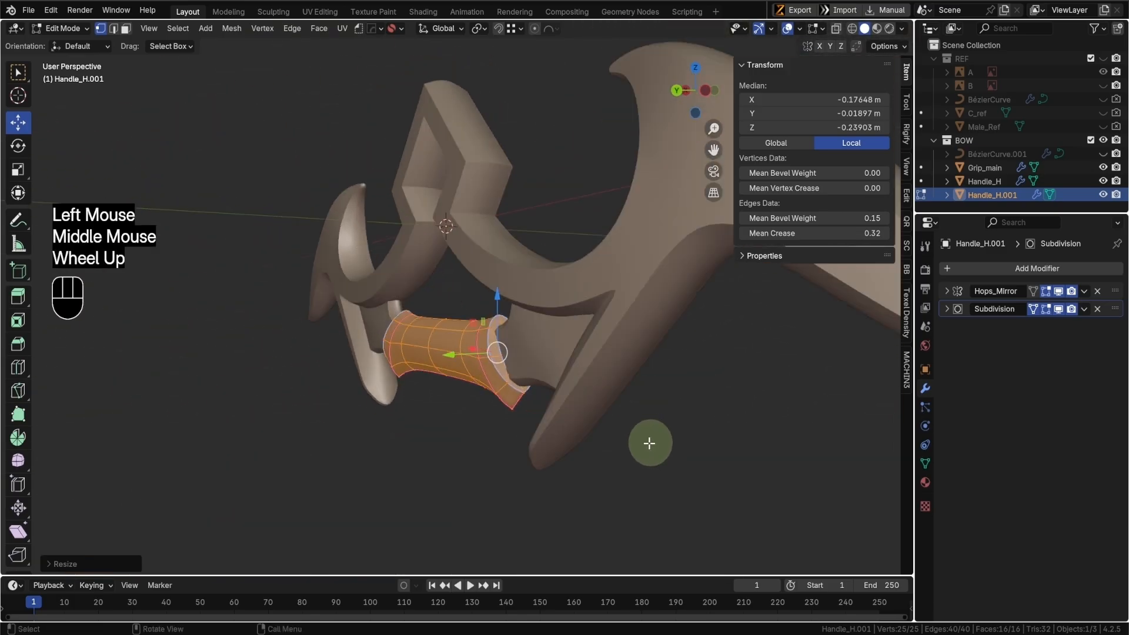
scroll(650, 443, "down", 2)
- Select the vertex loop at the handle's centre and enable proportional editing with the Sphere falloff
key("KP_1")
scroll(522, 383, "down", 1)
key("Tab")
key("shift+z")
left_click_drag(486, 373, 524, 465)
key("shift+z")
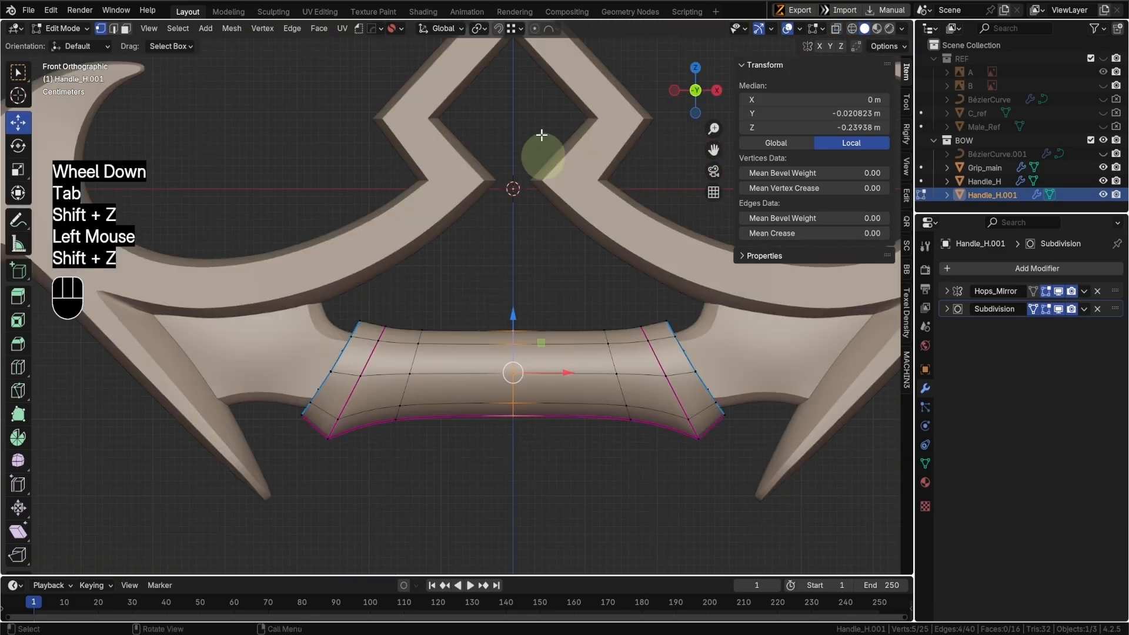
left_click(536, 28)
left_click(553, 28)
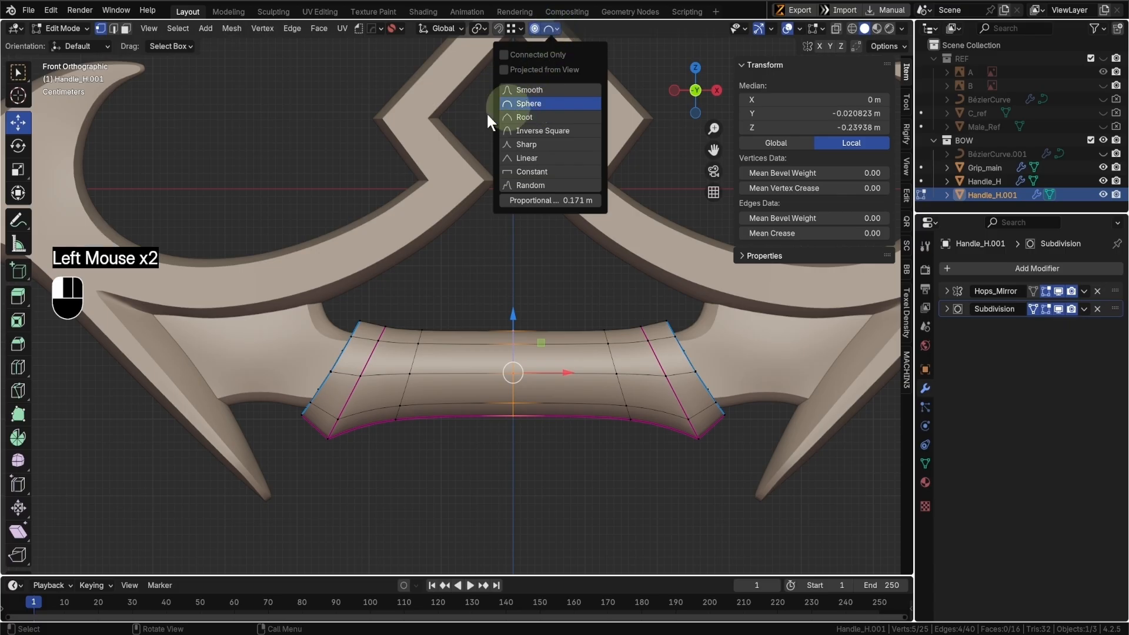
middle_click_drag(638, 388, 562, 392, "shift")
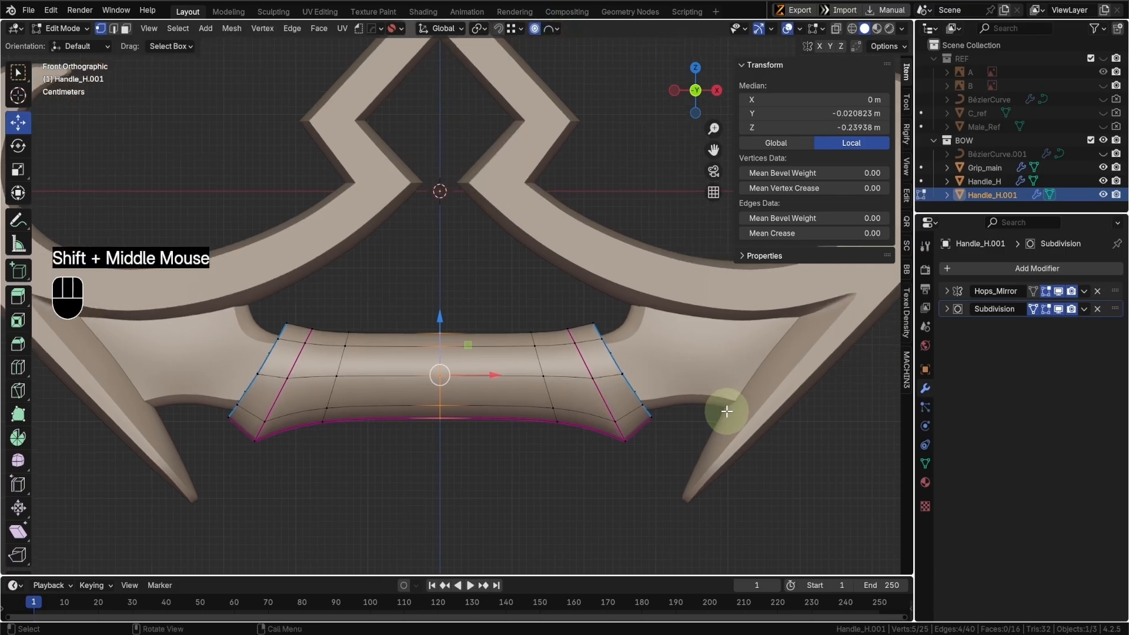
- Scale the handle's centre loop along Z to about 0.85 with proportional falloff to narrow the middle of the grip
key("s")
key("z")
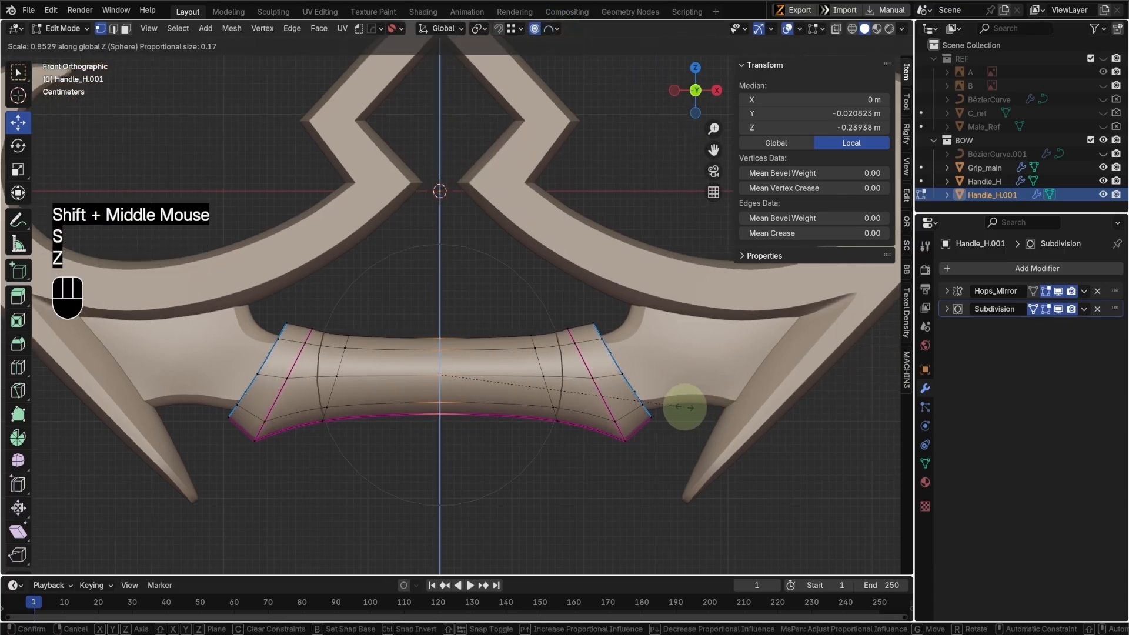
left_click(614, 411)
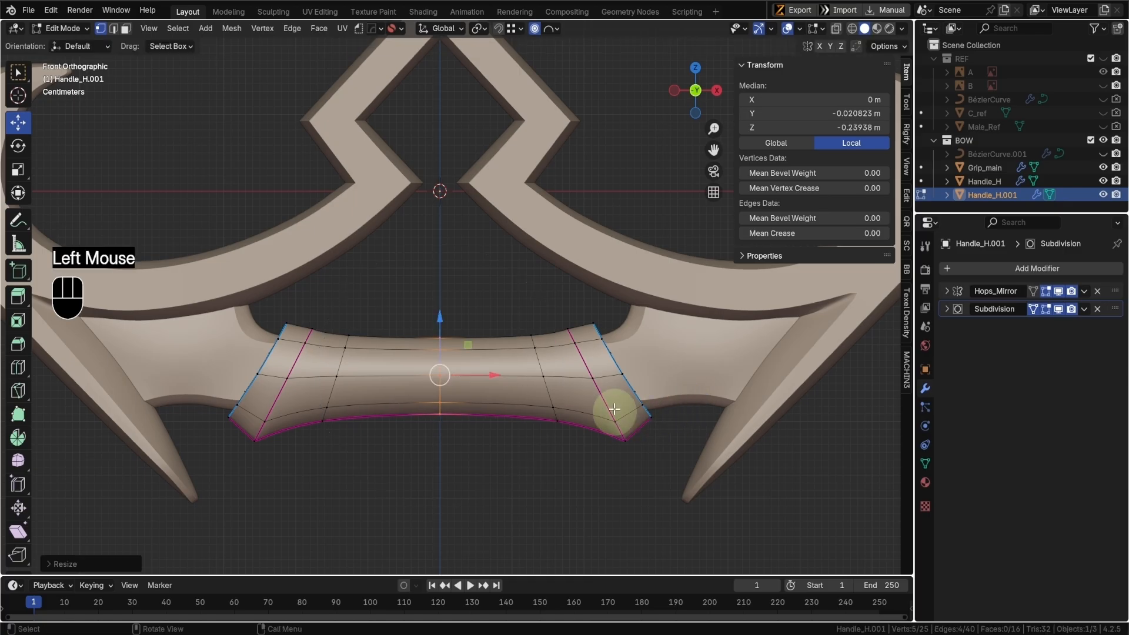
key("Tab")
middle_click_drag(543, 368, 627, 347, "shift")
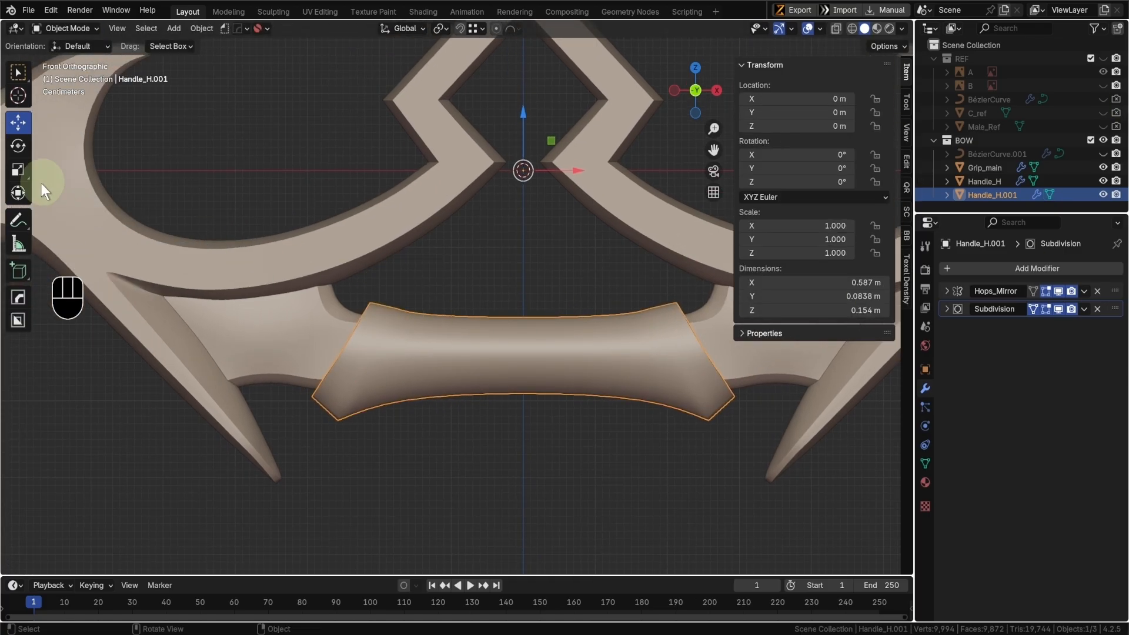
- Annotate the curve along one half of the handle's upper edge and erase the strokes
left_click(17, 221)
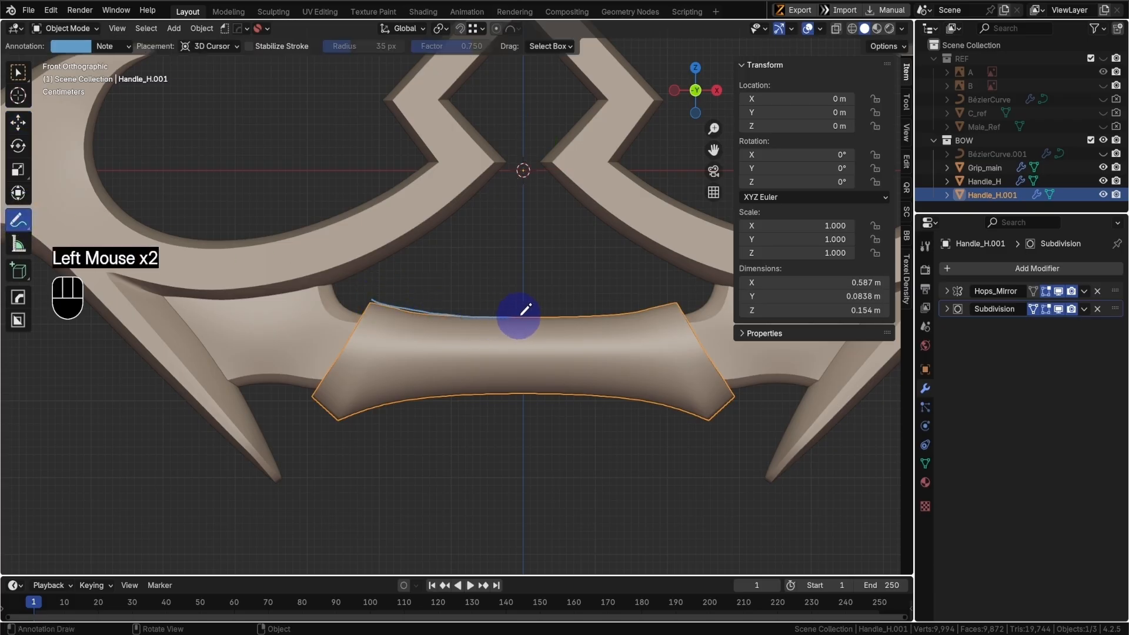
right_click_drag(522, 308, 391, 294)
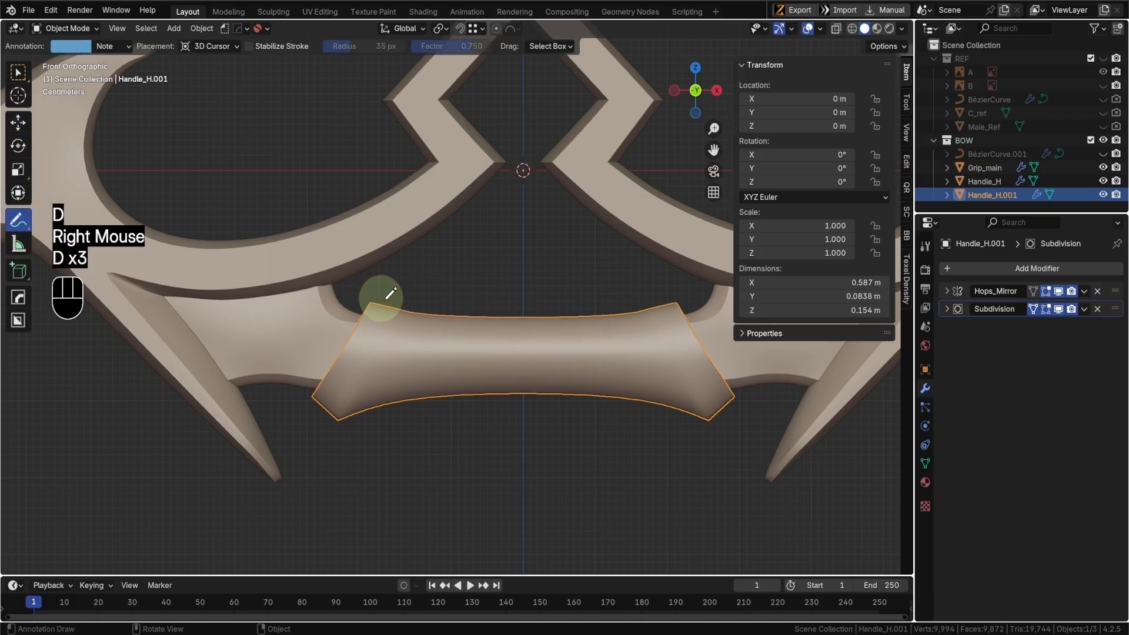
- Select the topmost vertex of the handle's creased slanted loop and turn off proportional editing
key("Tab")
left_click(374, 353)
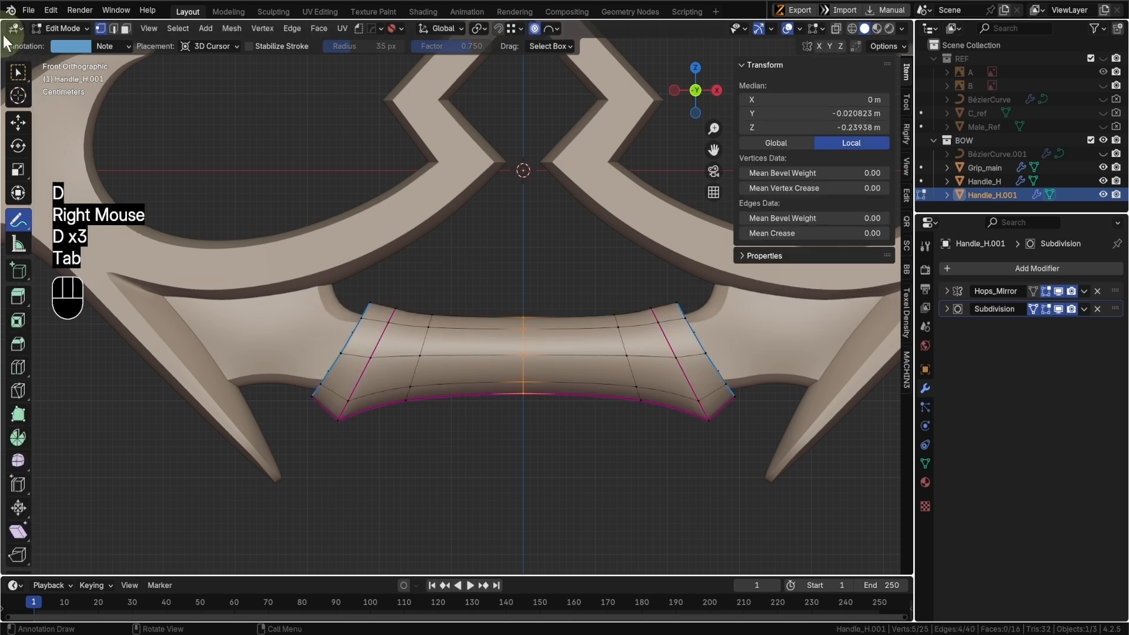
scroll(396, 348, "up", 2)
middle_click_drag(395, 347, 499, 361, "shift")
key("shift+z")
scroll(476, 333, "up", 3)
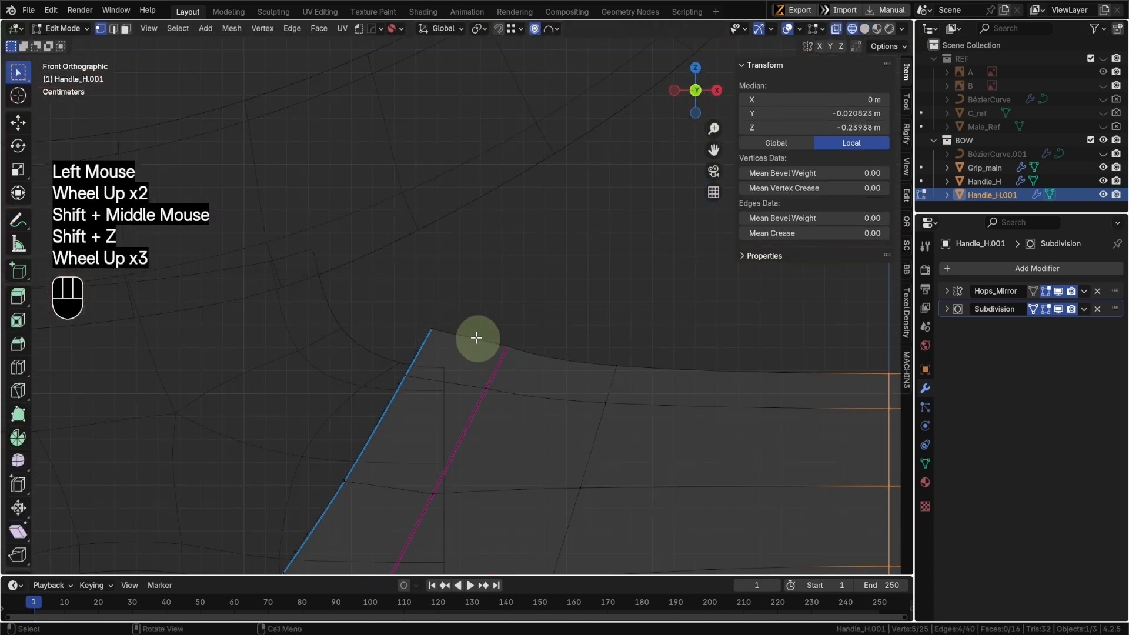
left_click(531, 358)
key("shift+z")
key("g")
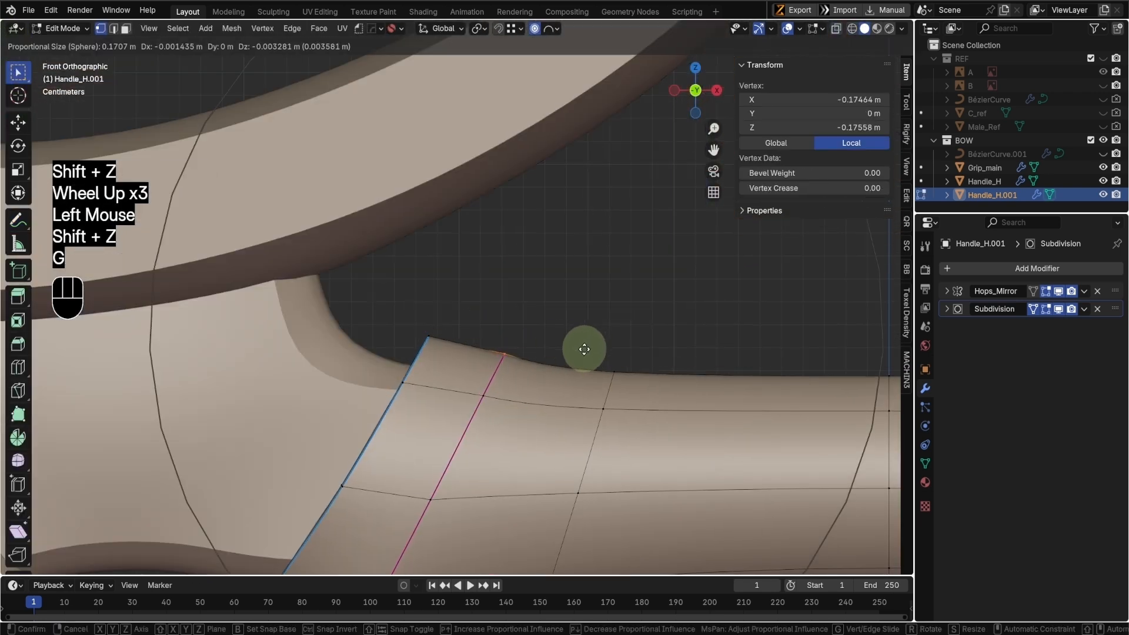
right_click(584, 349)
left_click(534, 28)
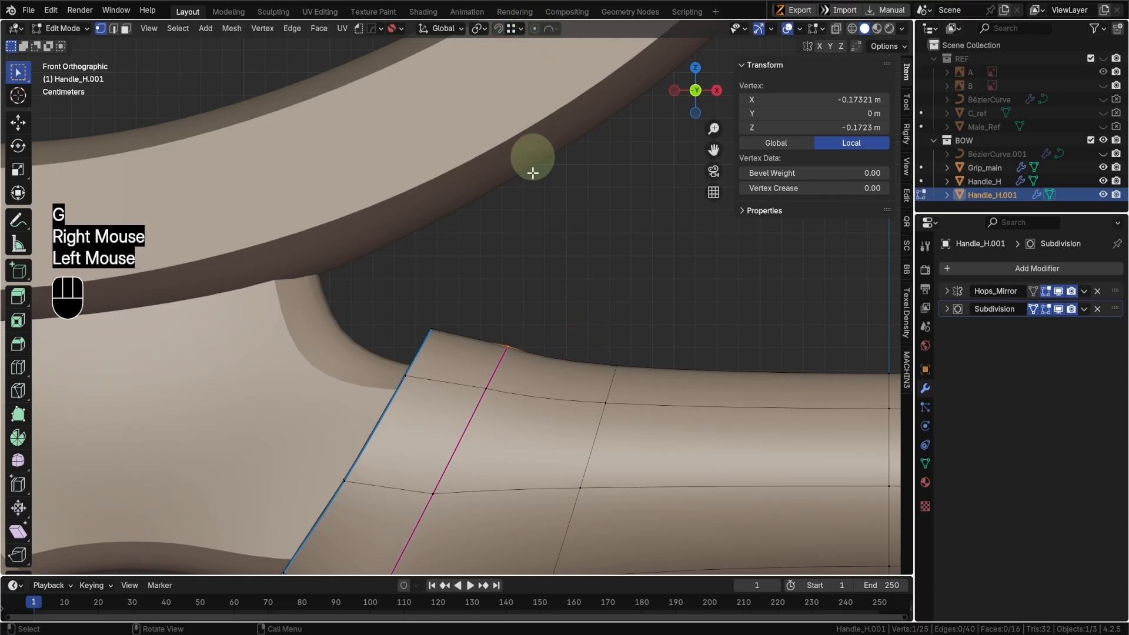
- Lower the creased loop's topmost vertex by about 0.003 m to smooth the handle's upper curve
key("g")
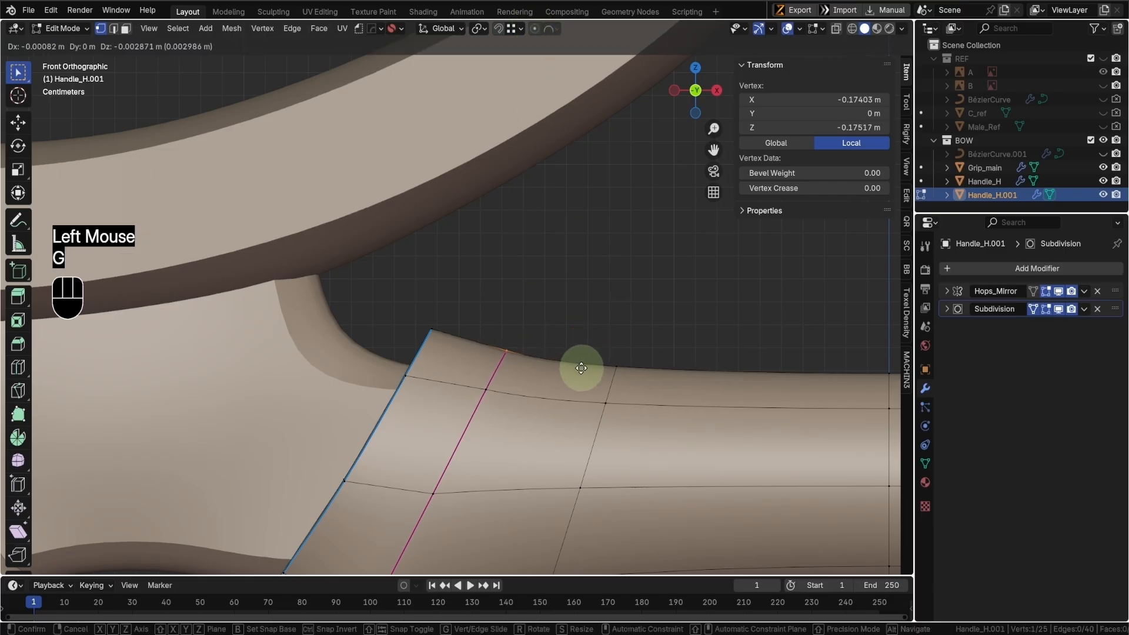
left_click(581, 368)
scroll(583, 368, "down", 2)
key("Tab")
scroll(581, 350, "down", 2)
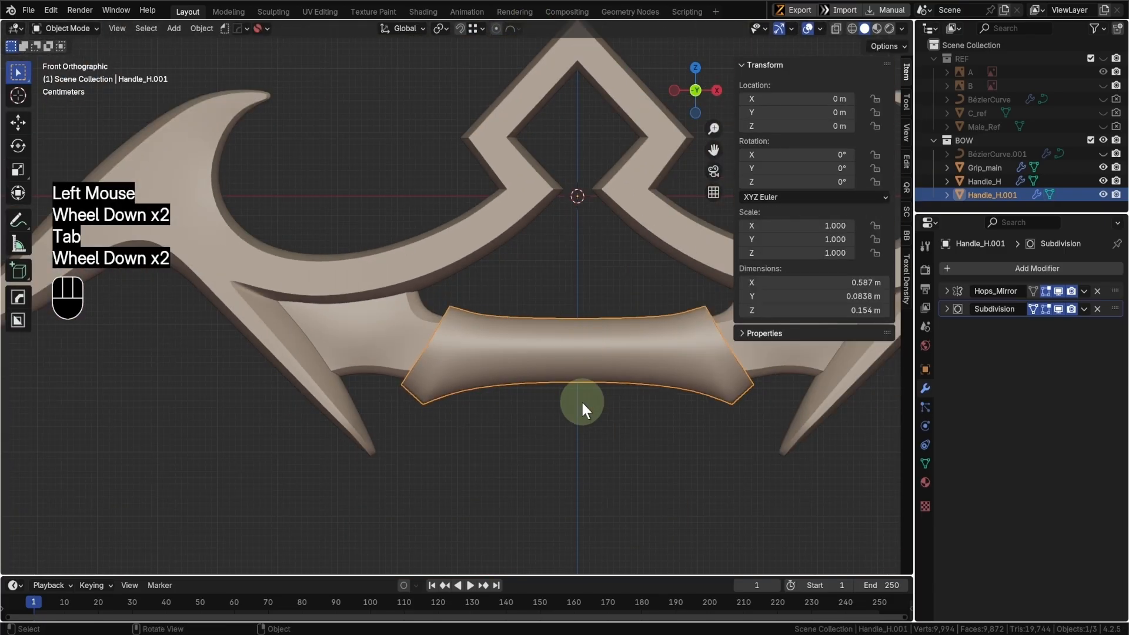
- Rename the Handle_H.001 object to Handle and save the blend file
scroll(583, 403, "up", 3)
scroll(588, 403, "down", 5)
middle_click_drag(588, 404, 592, 457, "shift")
double_click(1022, 194)
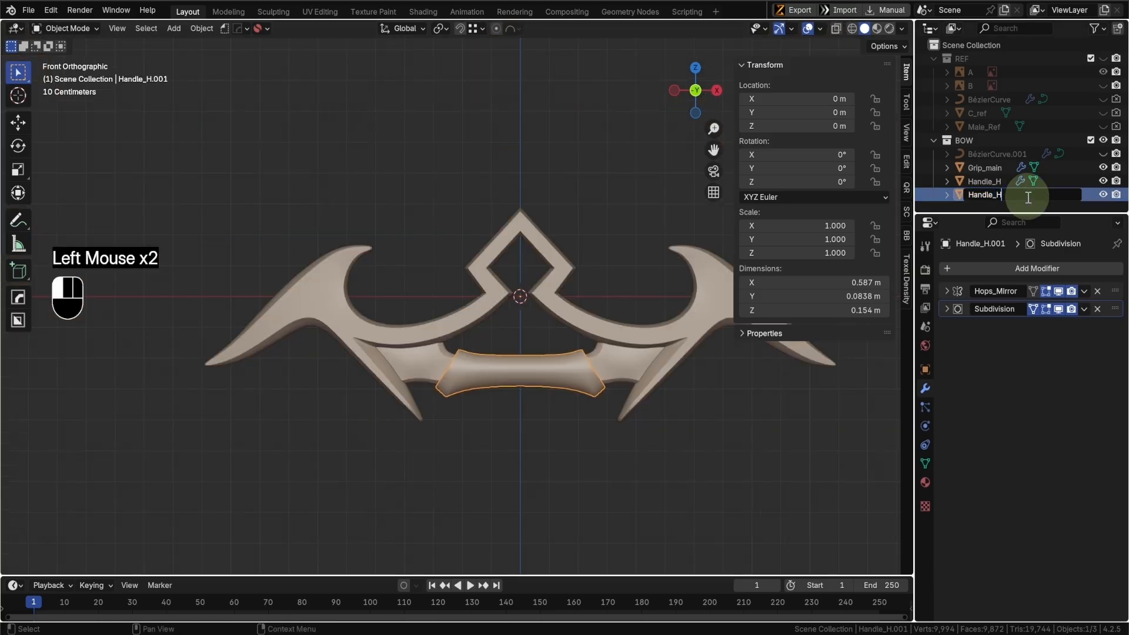
key("Return")
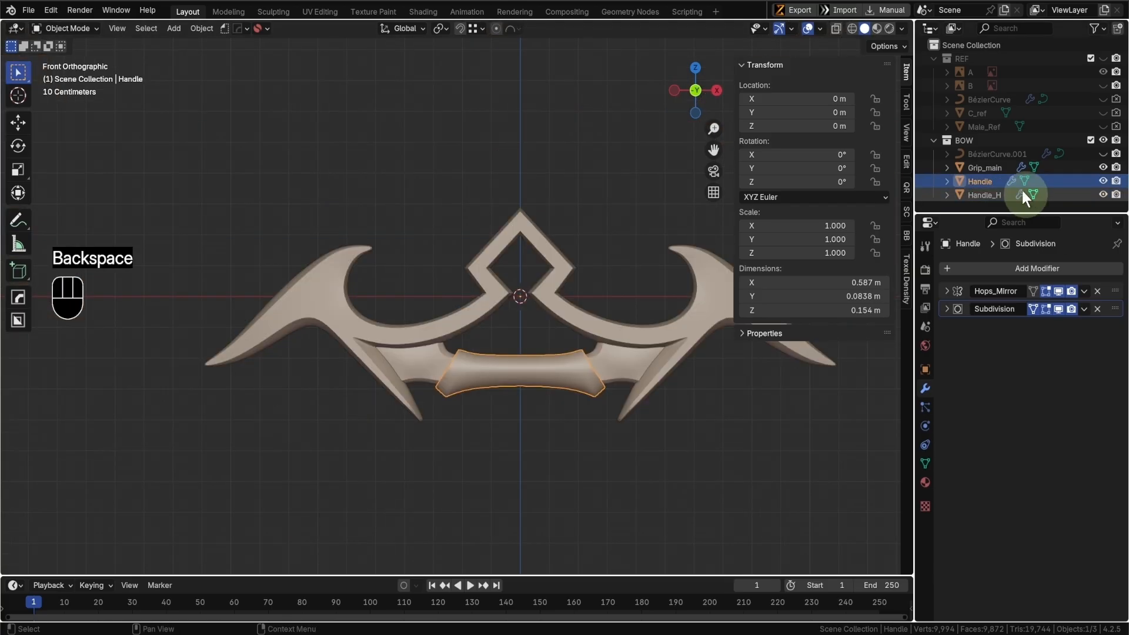
scroll(509, 439, "up", 2)
middle_click_drag(509, 439, 434, 366, "shift")
key("ctrl+s")
scroll(641, 444, "up", 1)
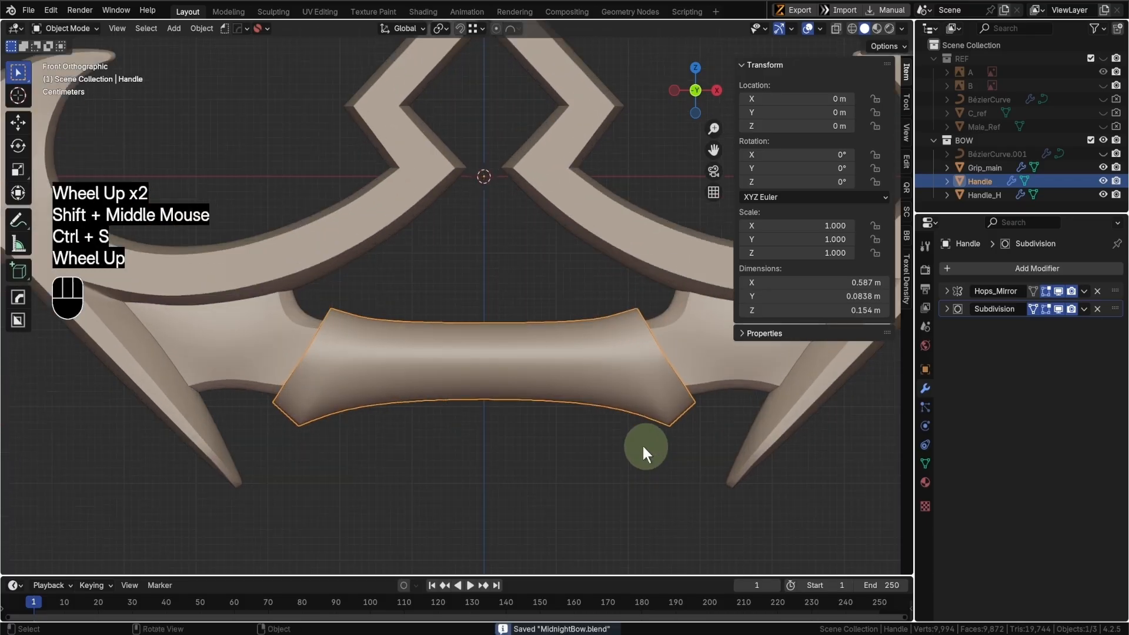
middle_click_drag(641, 443, 509, 430)
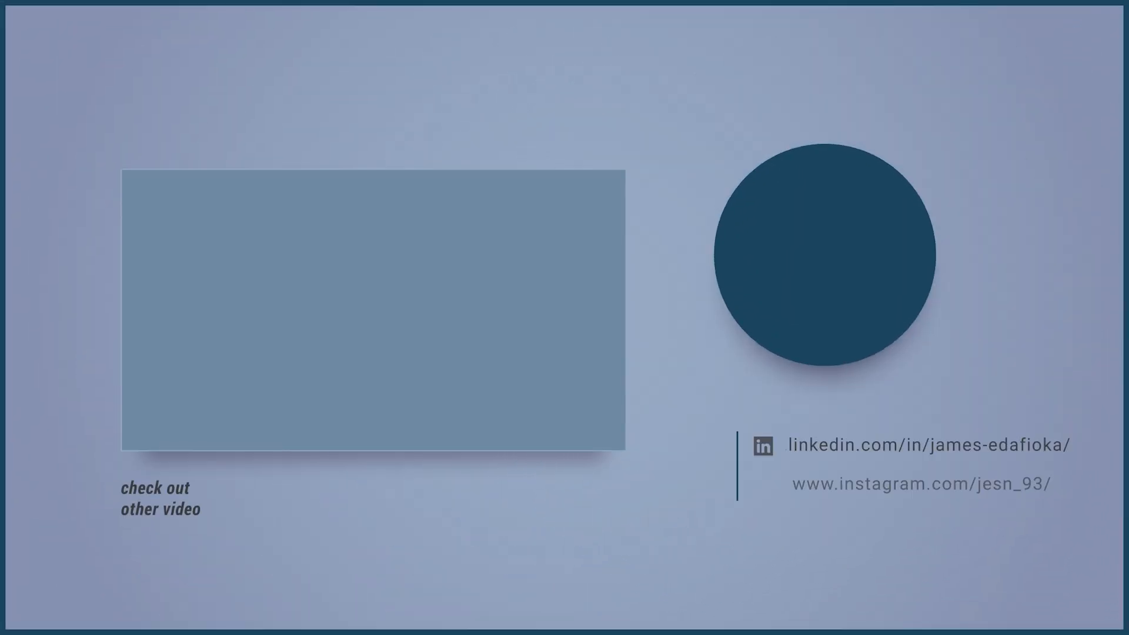